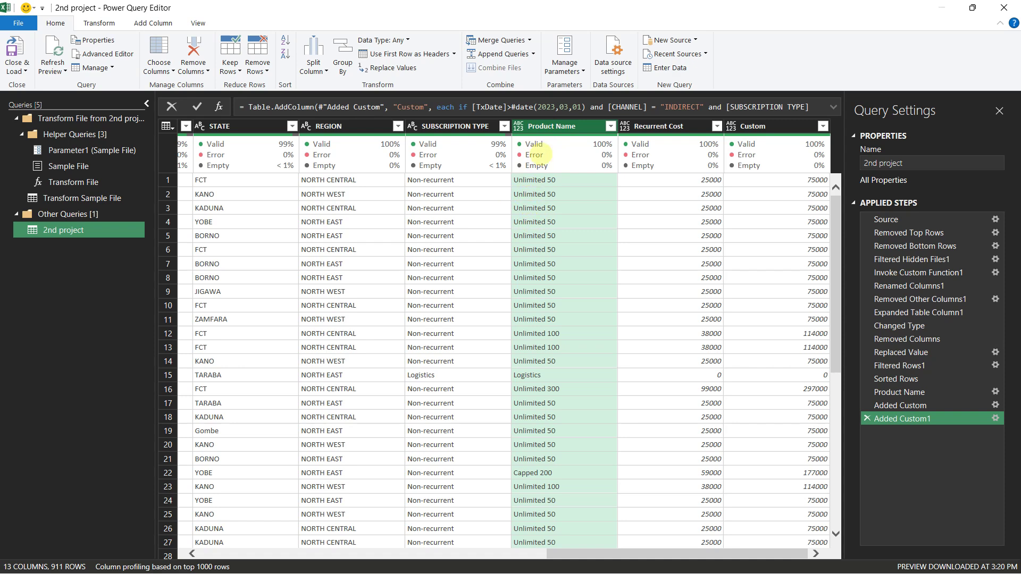
Step: Switch to the Services Google Sheet and review Unlimited 50's prices and percentage shares on the Indirect channel service plans sheet
{"action": "key", "text": "alt+Tab"}
{"action": "key", "text": "alt+Tab"}
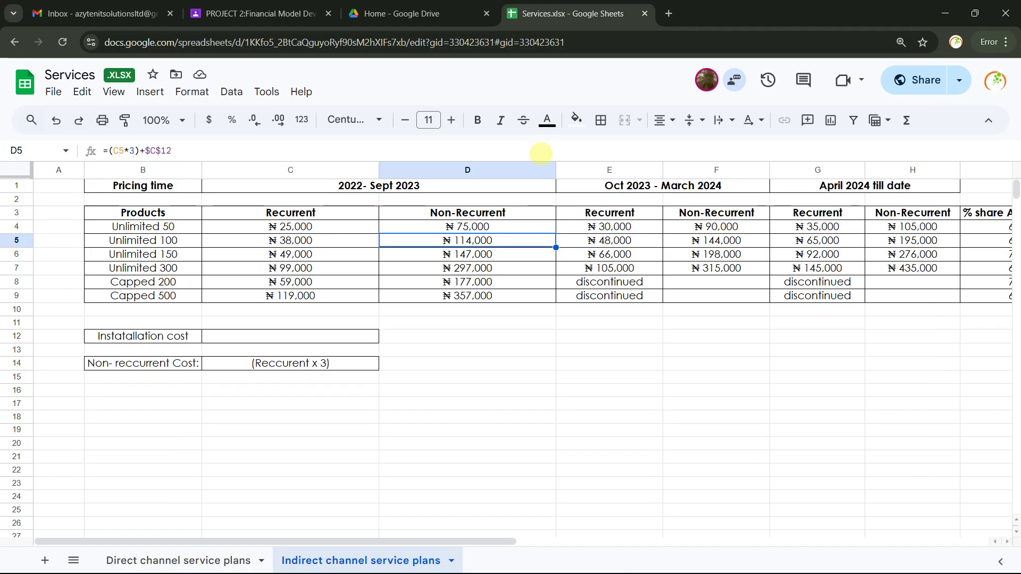
{"action": "key", "text": "Up"}
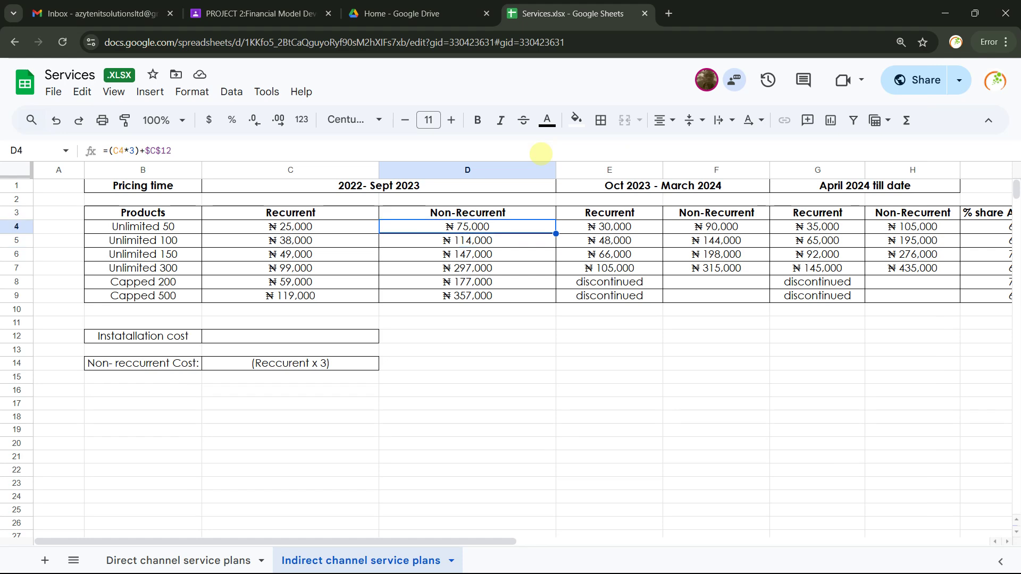
{"action": "key", "text": "Right"}
{"action": "key", "text": "Right"}
{"action": "key", "text": "Right"}
{"action": "key", "text": "Right"}
{"action": "key", "text": "Right"}
{"action": "key", "text": "Right"}
{"action": "key", "text": "Left"}
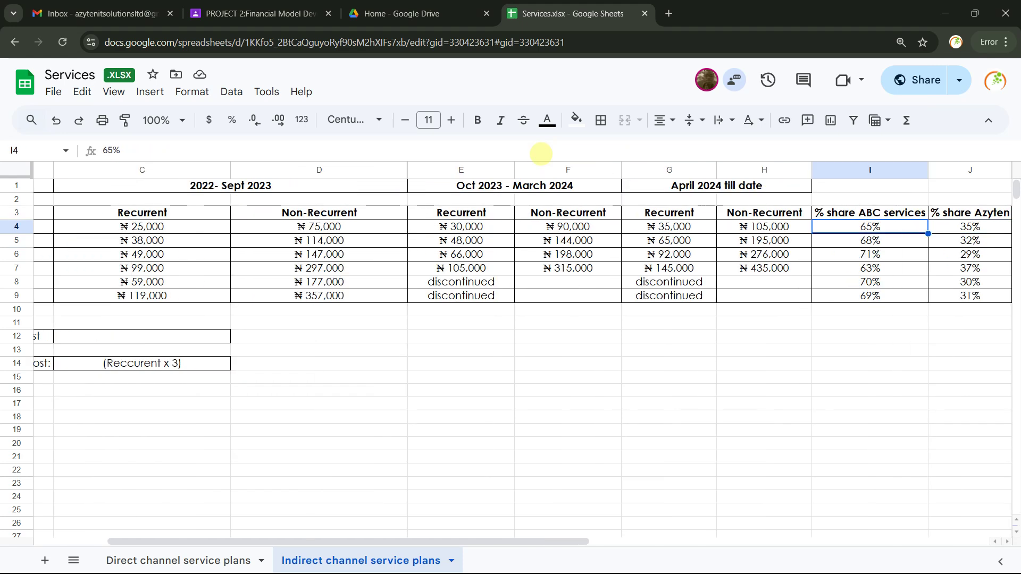
{"action": "key", "text": "Left"}
{"action": "key", "text": "Left"}
{"action": "key", "text": "Left"}
{"action": "key", "text": "Left"}
{"action": "key", "text": "Left"}
{"action": "key", "text": "Left"}
{"action": "key", "text": "Left"}
{"action": "key", "text": "Left"}
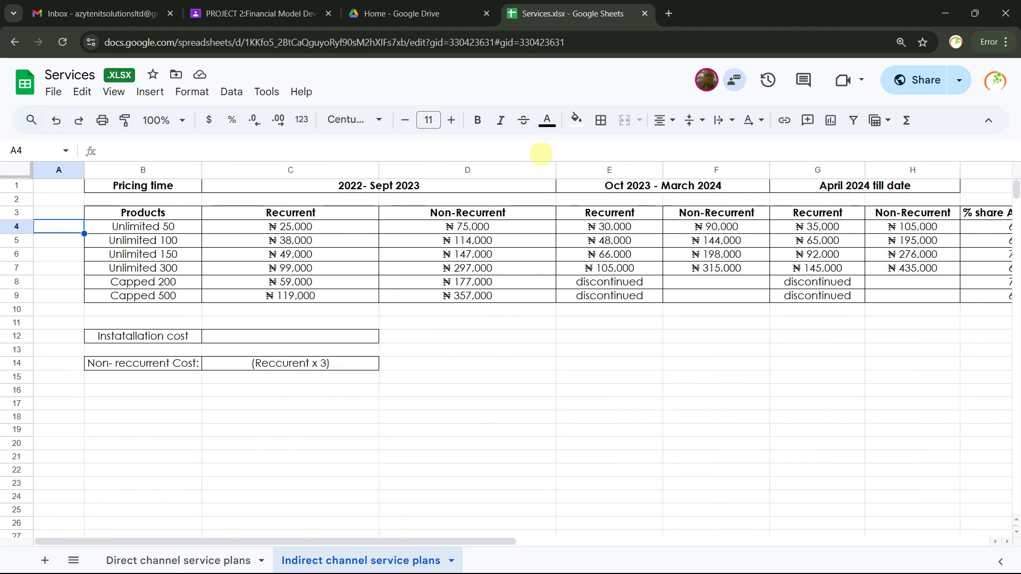
{"action": "key", "text": "Right"}
{"action": "key", "text": "Right"}
{"action": "key", "text": "Right"}
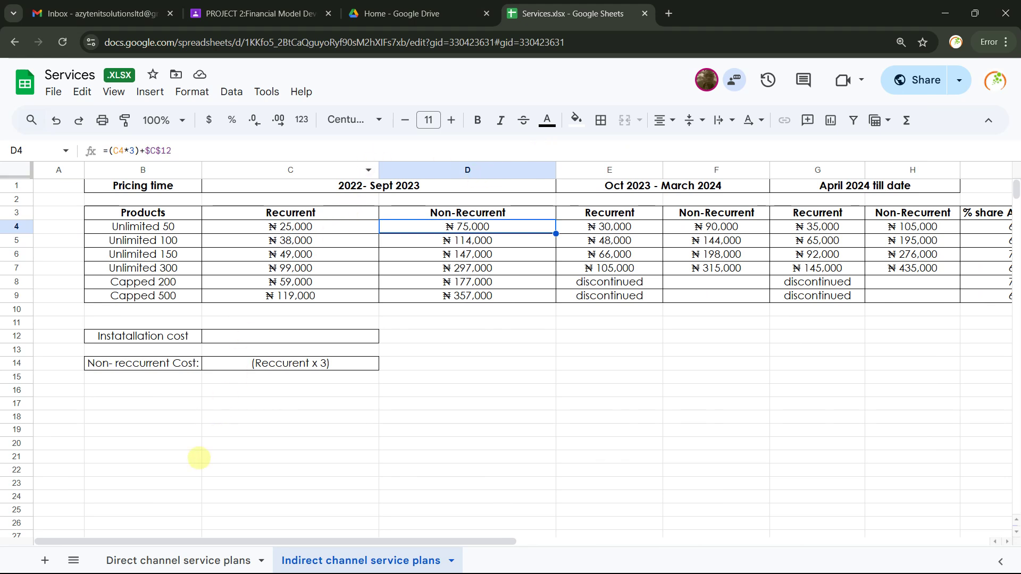
Step: Review the non-recurrent cost rule, installation cost and Unlimited 50's percentage shares on the Direct channel service plans sheet
{"action": "left_click", "coordinate": [202, 560]}
{"action": "left_click", "coordinate": [296, 558]}
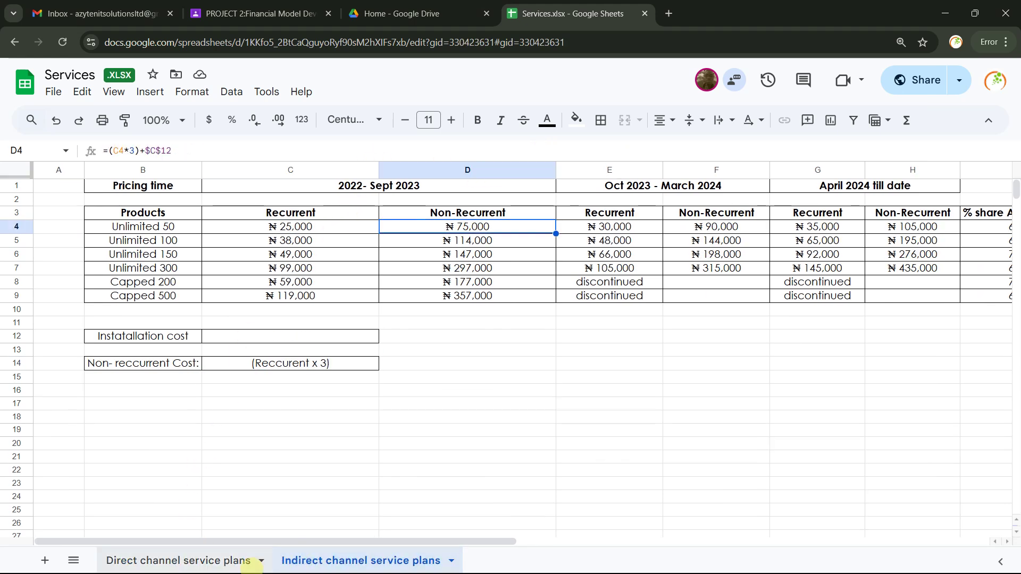
{"action": "left_click", "coordinate": [214, 561]}
{"action": "left_click", "coordinate": [136, 364]}
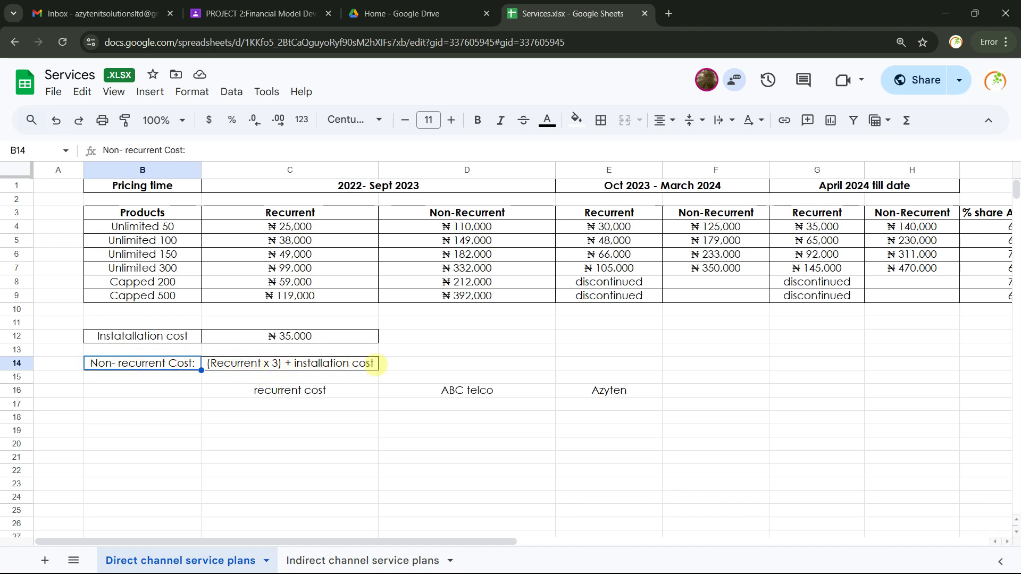
{"action": "left_click", "coordinate": [319, 336]}
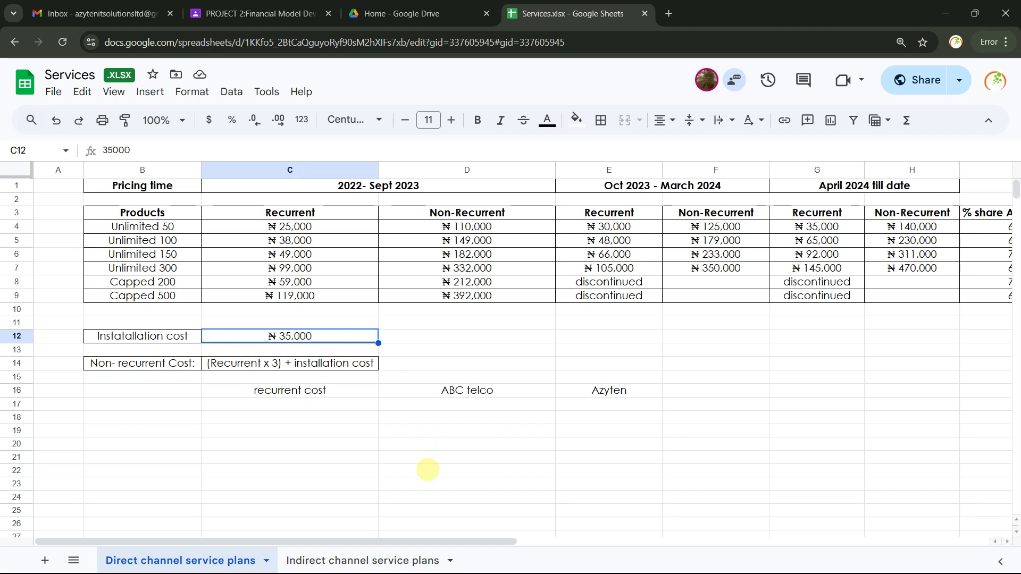
{"action": "left_click_drag", "start_coordinate": [465, 541], "coordinate": [561, 540]}
{"action": "left_click", "coordinate": [782, 225]}
{"action": "left_click", "coordinate": [859, 227]}
{"action": "left_click", "coordinate": [807, 227]}
{"action": "left_click", "coordinate": [888, 227]}
{"action": "left_click", "coordinate": [802, 226]}
{"action": "left_click_drag", "start_coordinate": [563, 540], "coordinate": [450, 541]}
{"action": "left_click", "coordinate": [280, 229]}
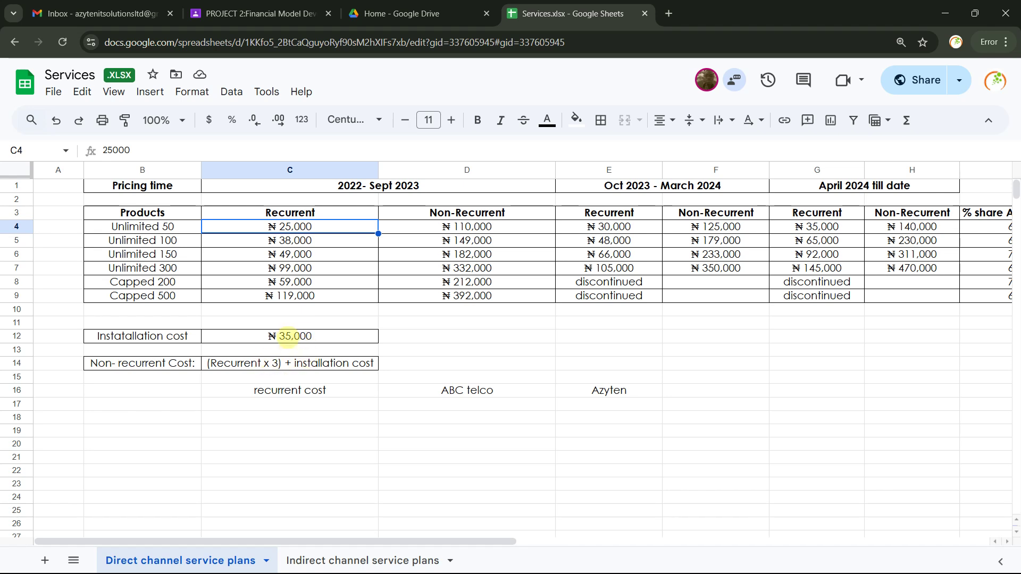
{"action": "left_click", "coordinate": [452, 226]}
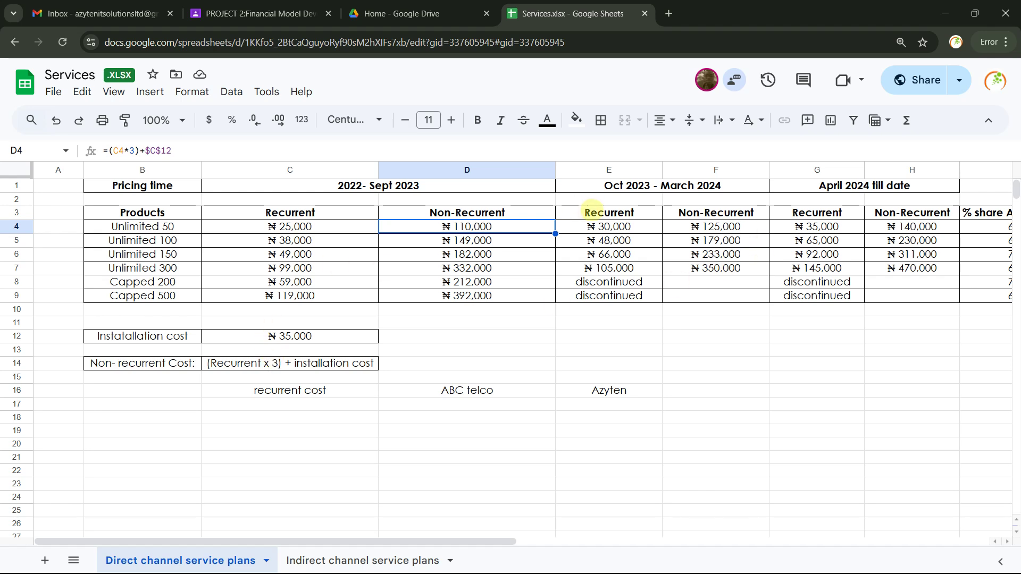
{"action": "mouse_move", "coordinate": [496, 541]}
{"action": "left_mouse_down"}
{"action": "mouse_move", "coordinate": [607, 541]}
{"action": "mouse_move", "coordinate": [510, 541]}
{"action": "left_mouse_up"}
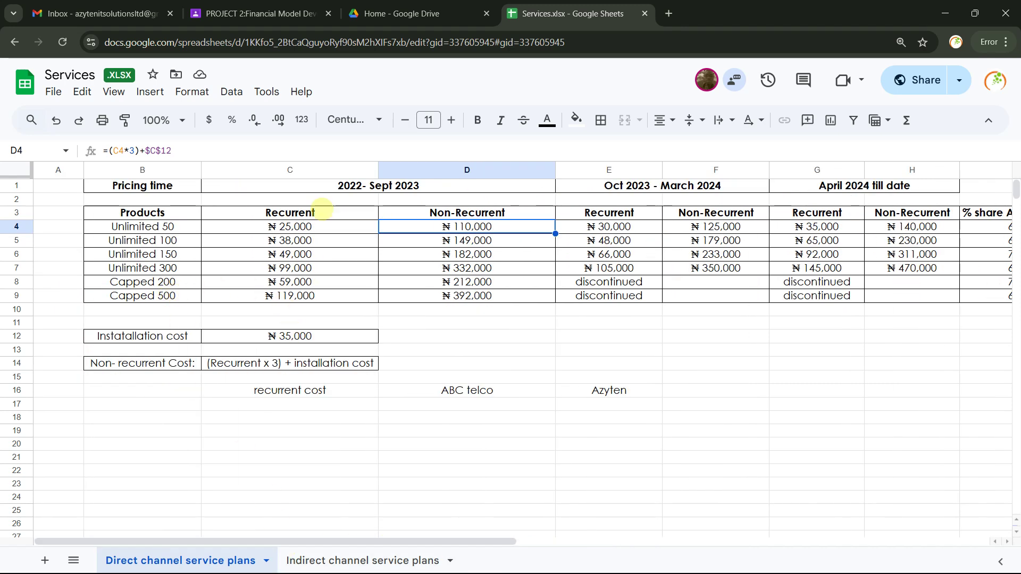
Step: Compare the non-recurrent cost rule and installation cost between the direct and indirect channel service plans
{"action": "left_click_drag", "start_coordinate": [308, 224], "coordinate": [303, 296]}
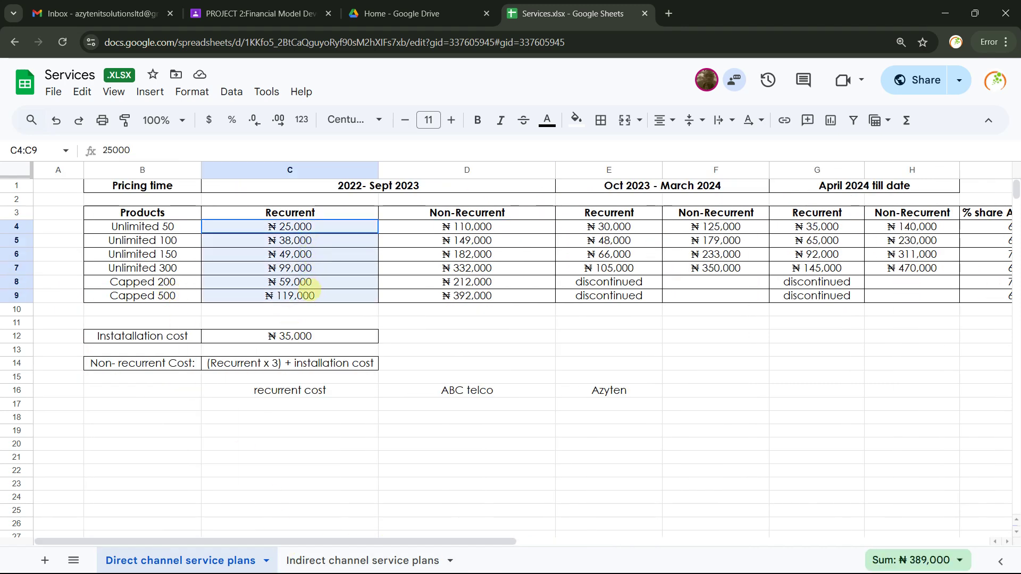
{"action": "left_click", "coordinate": [317, 226]}
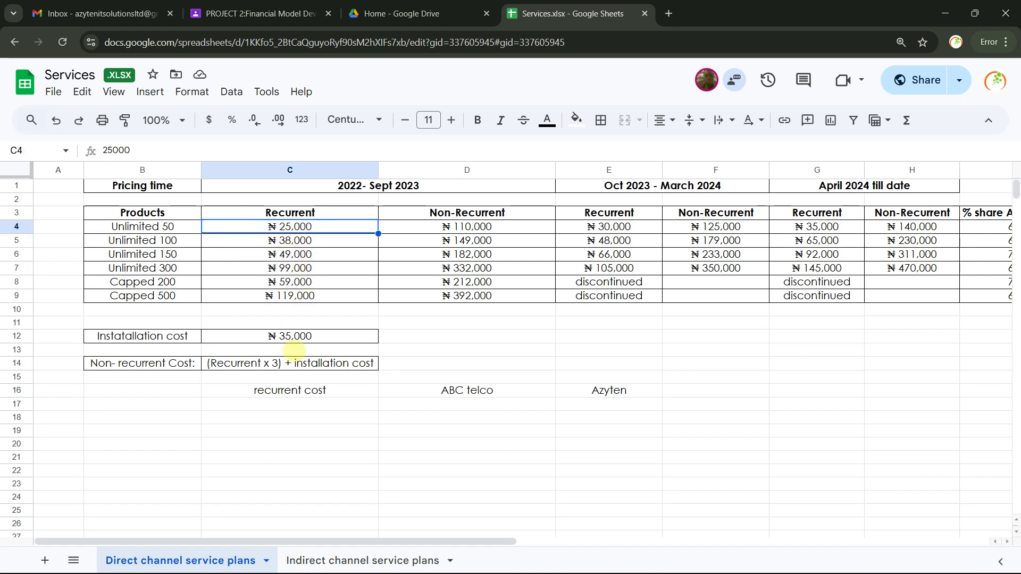
{"action": "left_click", "coordinate": [127, 366]}
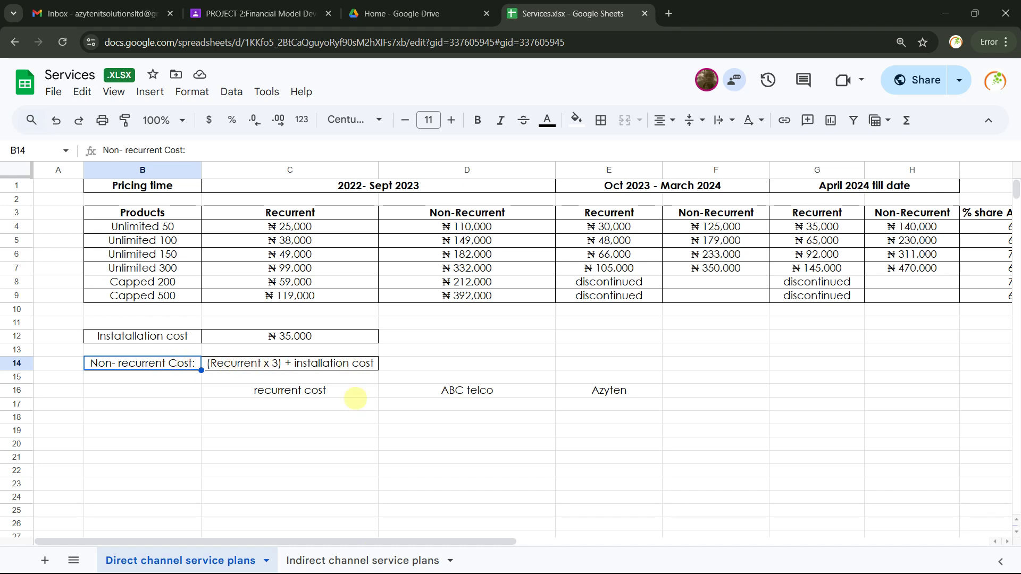
{"action": "left_click", "coordinate": [367, 561]}
{"action": "left_click", "coordinate": [220, 561]}
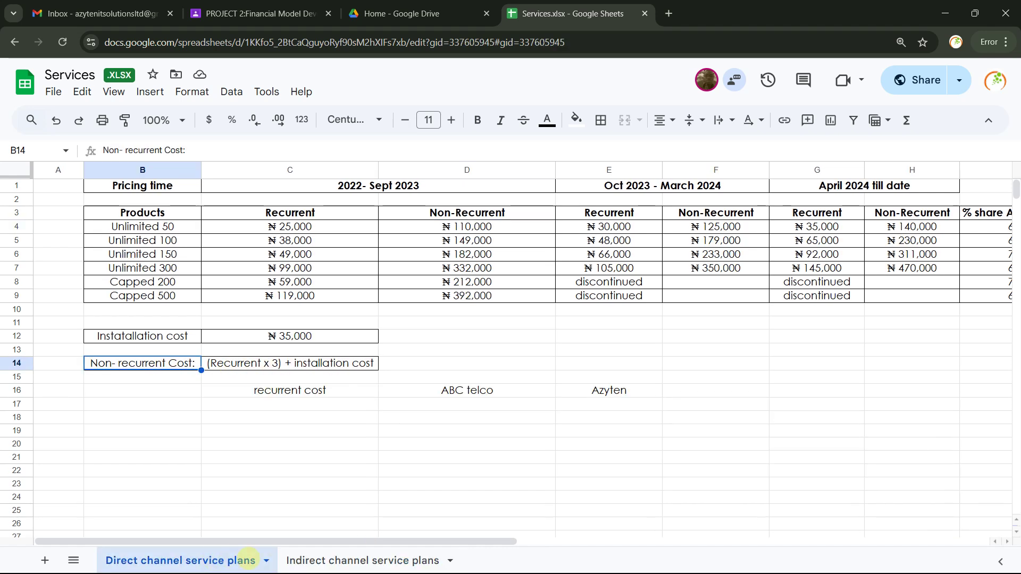
{"action": "left_click", "coordinate": [361, 560]}
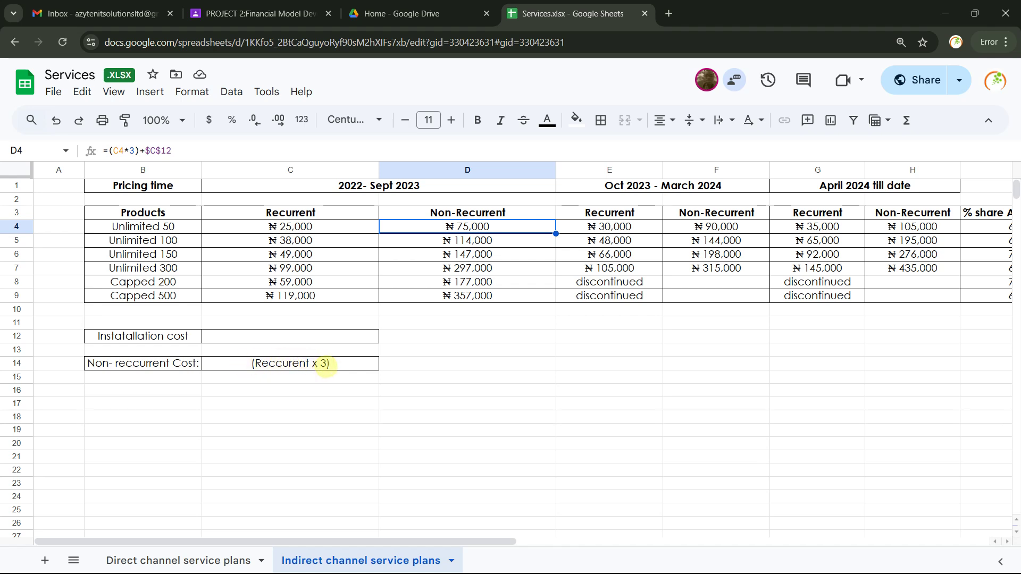
{"action": "left_click", "coordinate": [319, 336]}
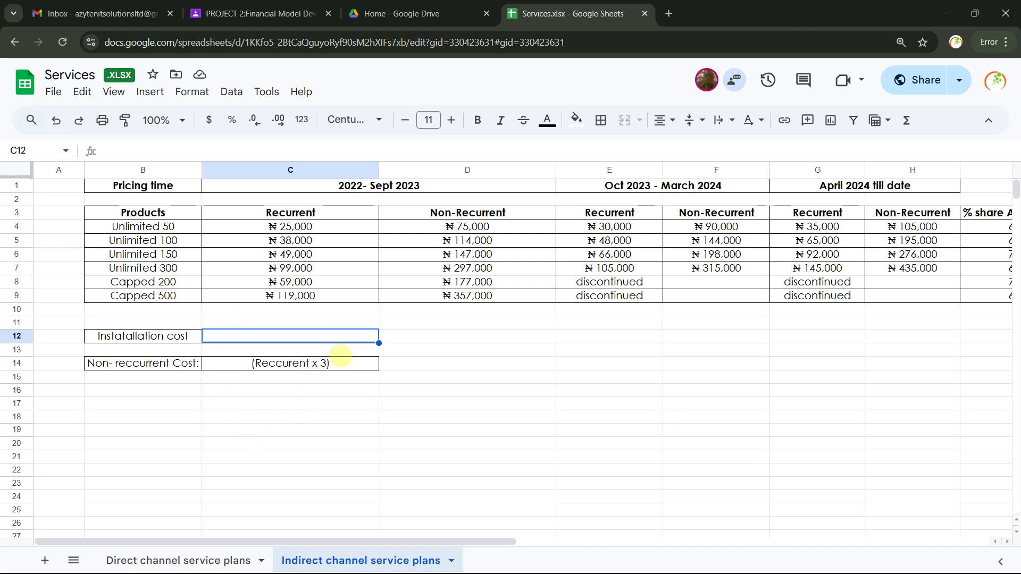
{"action": "left_click", "coordinate": [193, 560]}
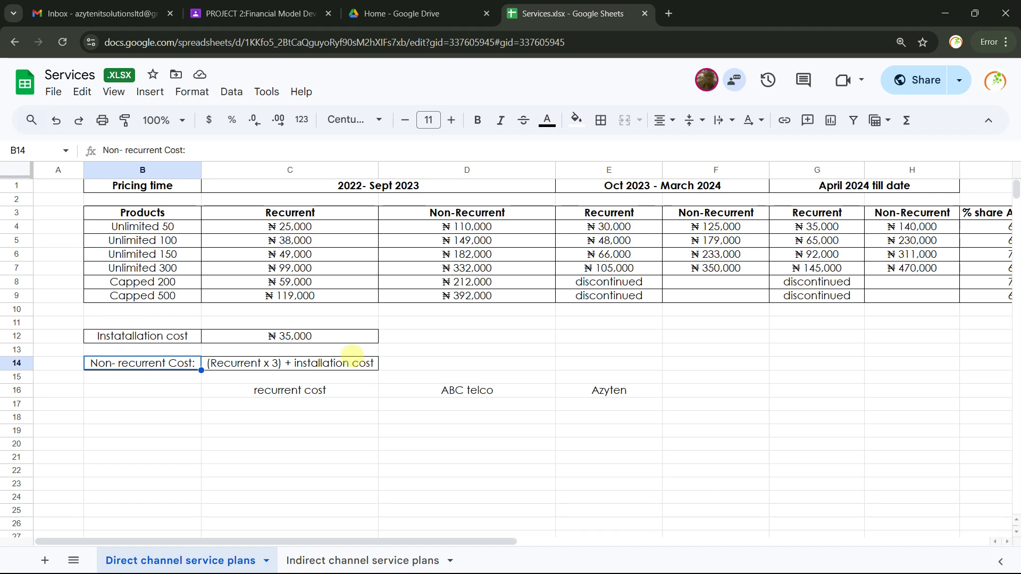
{"action": "left_click", "coordinate": [327, 336]}
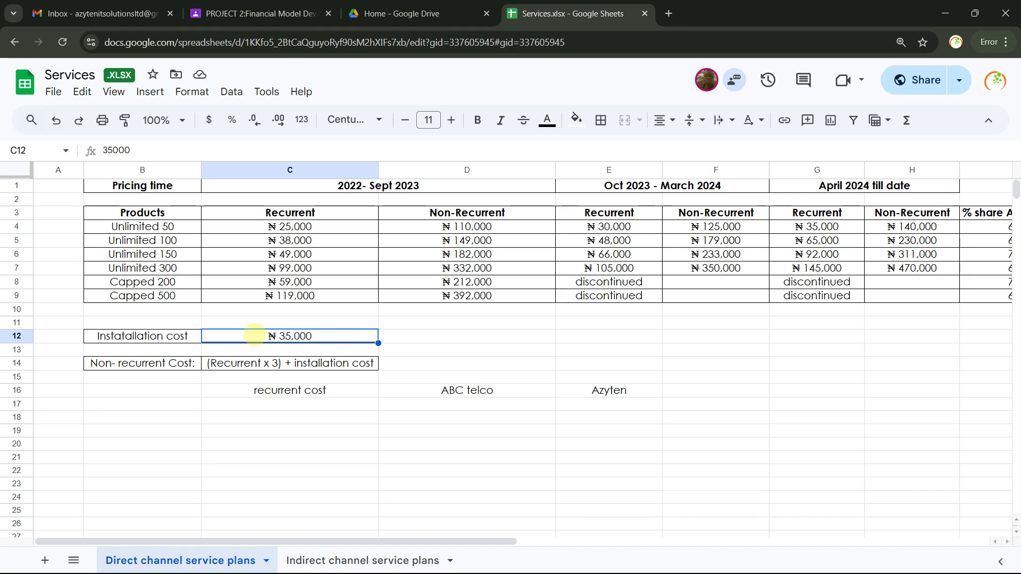
{"action": "left_click", "coordinate": [466, 392]}
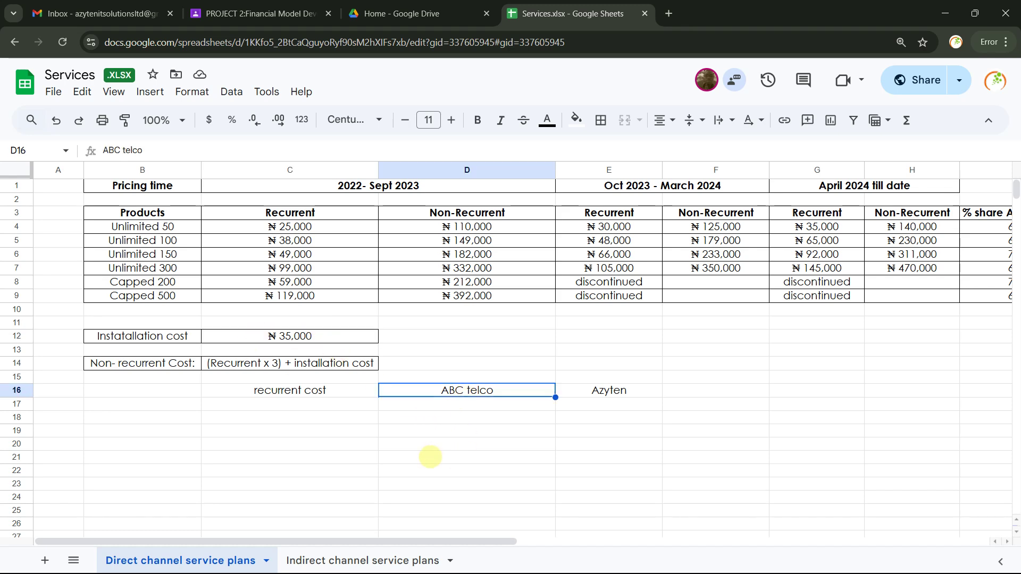
Step: Switch to the Power Query Editor and open a new custom column for the 2nd project query
{"action": "key", "text": "alt+Tab"}
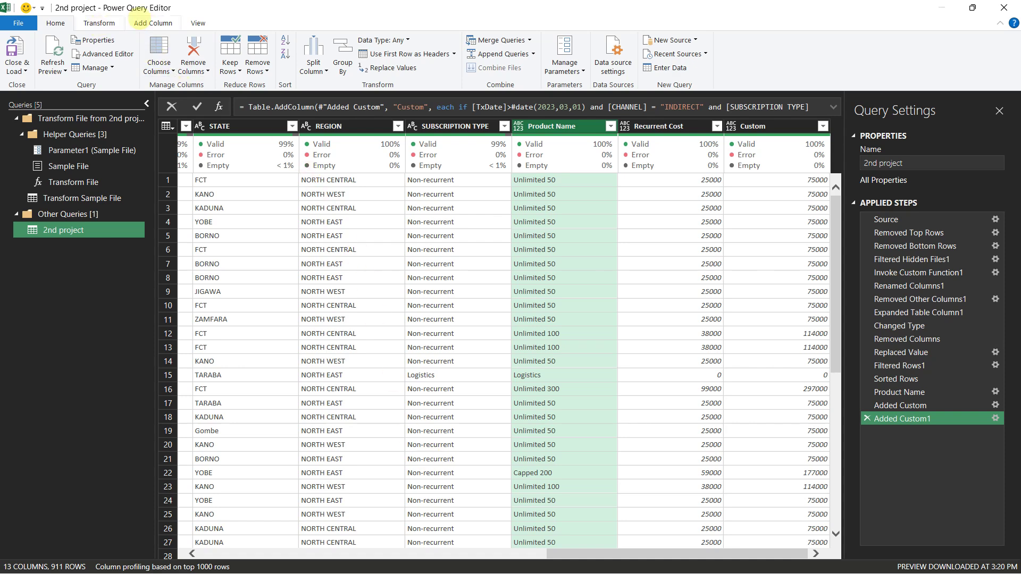
{"action": "left_click", "coordinate": [152, 23]}
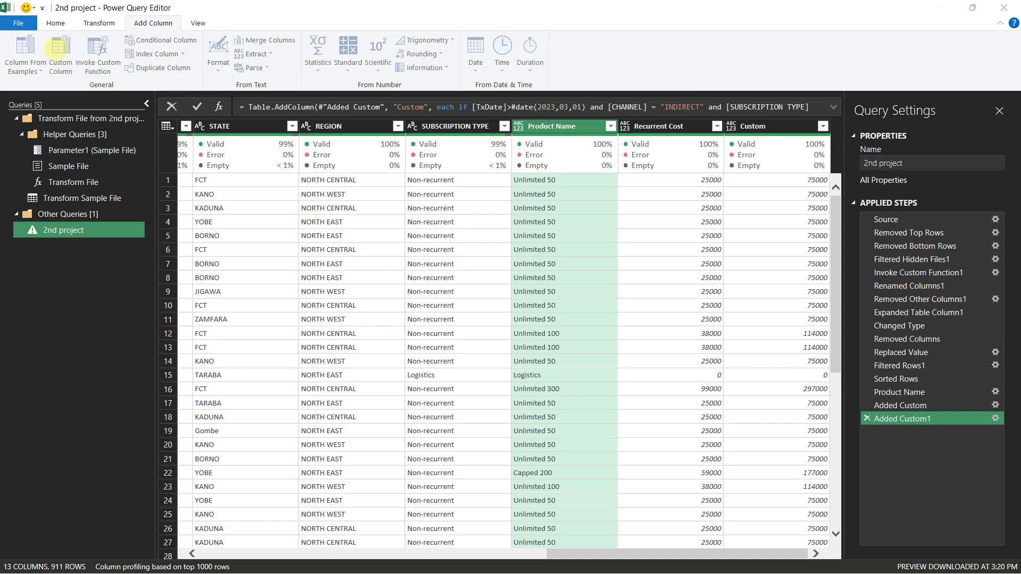
{"action": "left_click", "coordinate": [59, 50]}
{"action": "left_click_drag", "start_coordinate": [336, 154], "coordinate": [246, 268]}
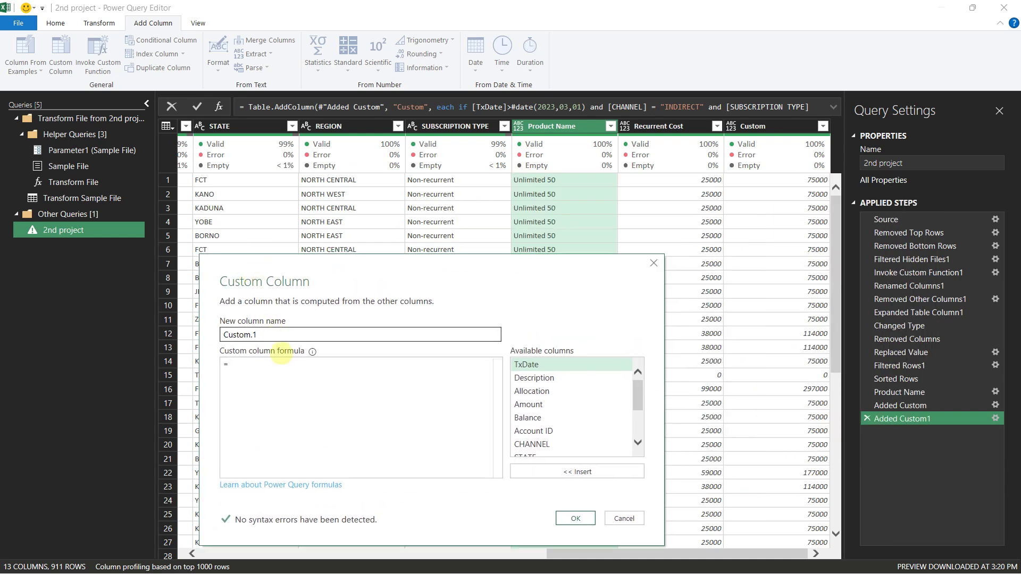
{"action": "left_click_drag", "start_coordinate": [305, 261], "coordinate": [494, 241]}
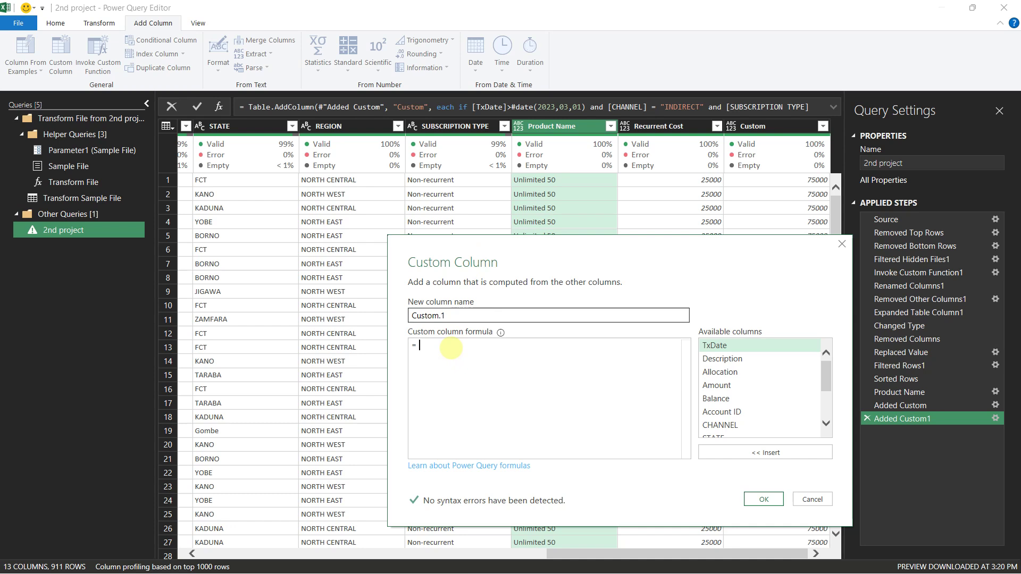
Step: Begin the custom column formula with the condition if [CHANNEL]="DIRECT" and [SUBSCRIPTION TYPE]="Non-recurrent"
{"action": "type", "text": "if cha"}
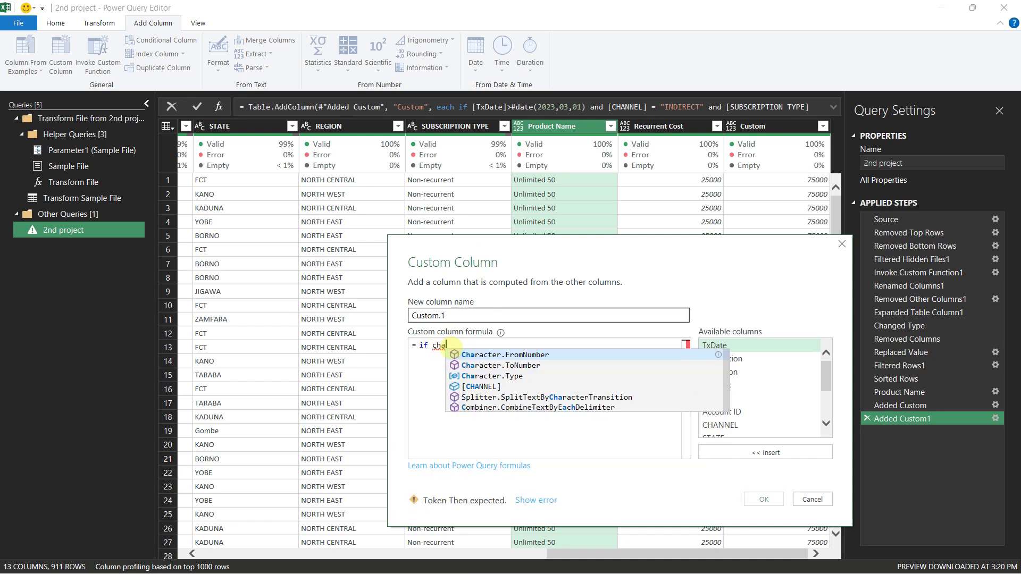
{"action": "type", "text": "n"}
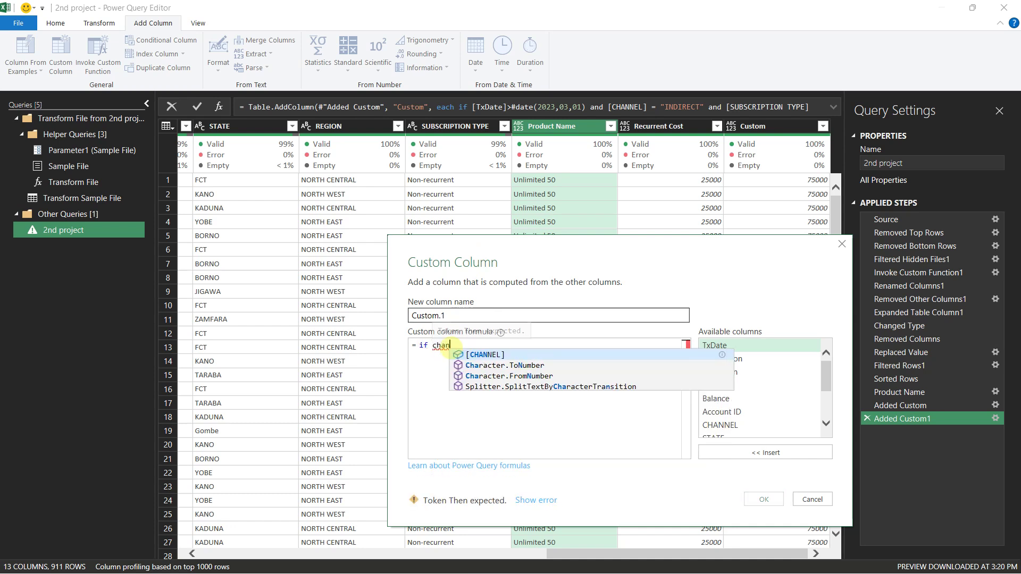
{"action": "key", "text": "Tab"}
{"action": "type", "text": "=\""}
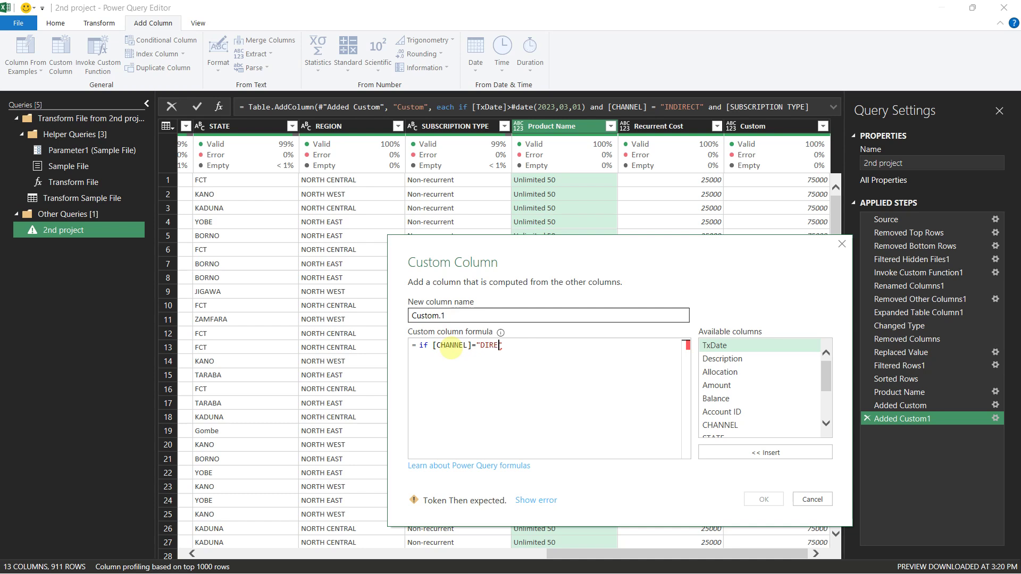
{"action": "type", "text": "DIRECT\" and Sub"}
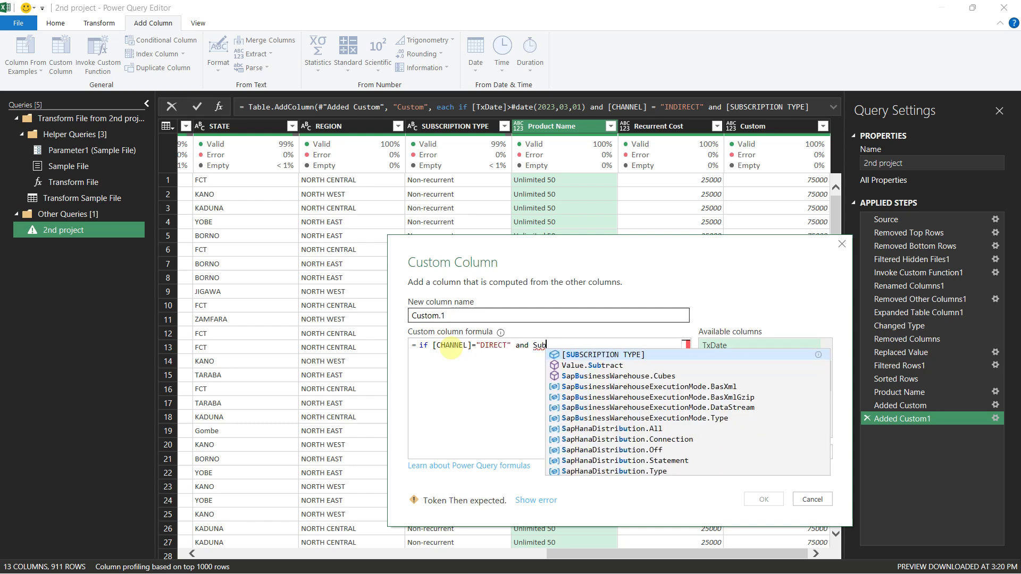
{"action": "key", "text": "Tab"}
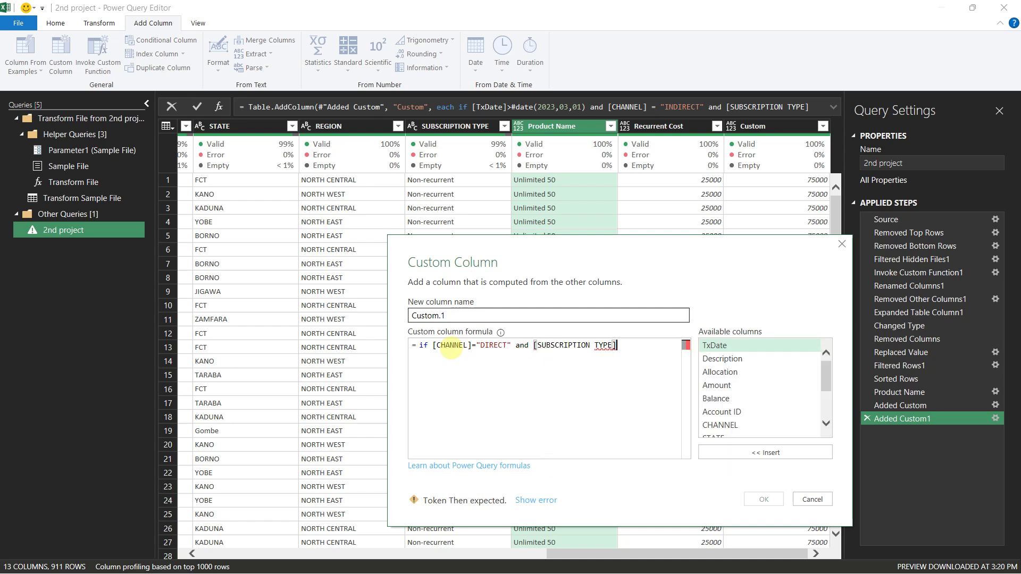
{"action": "type", "text": "="}
{"action": "type", "text": "\""}
{"action": "type", "text": "Non-recurrent\""}
Step: Complete the formula with then [Amount]-35000 else 0 and create the column under its default name
{"action": "type", "text": " then [Amount]"}
{"action": "key", "text": "Tab"}
{"action": "type", "text": "-3"}
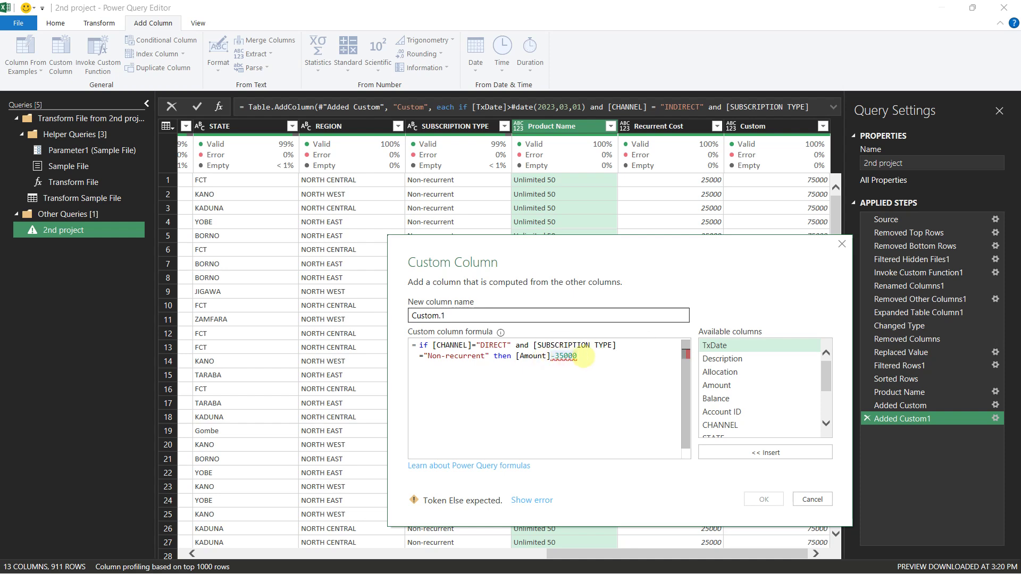
{"action": "type", "text": "else 0"}
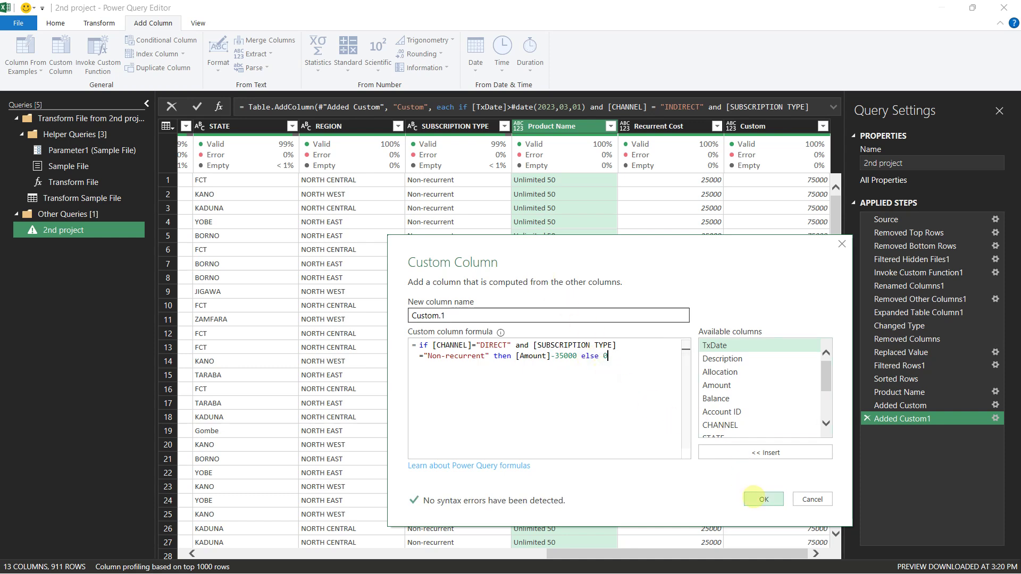
{"action": "left_click_drag", "start_coordinate": [453, 317], "coordinate": [349, 318]}
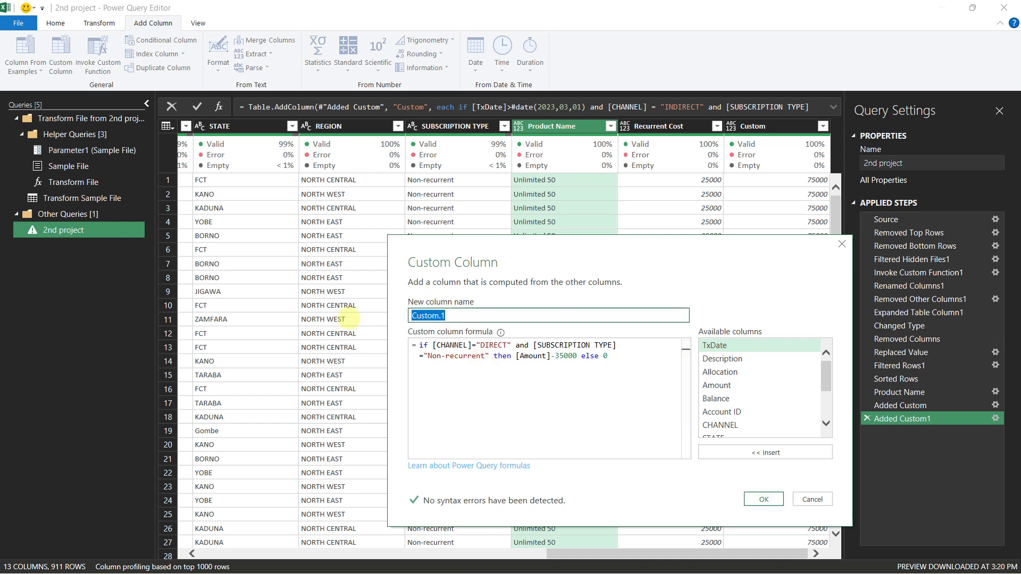
{"action": "left_click", "coordinate": [763, 499]}
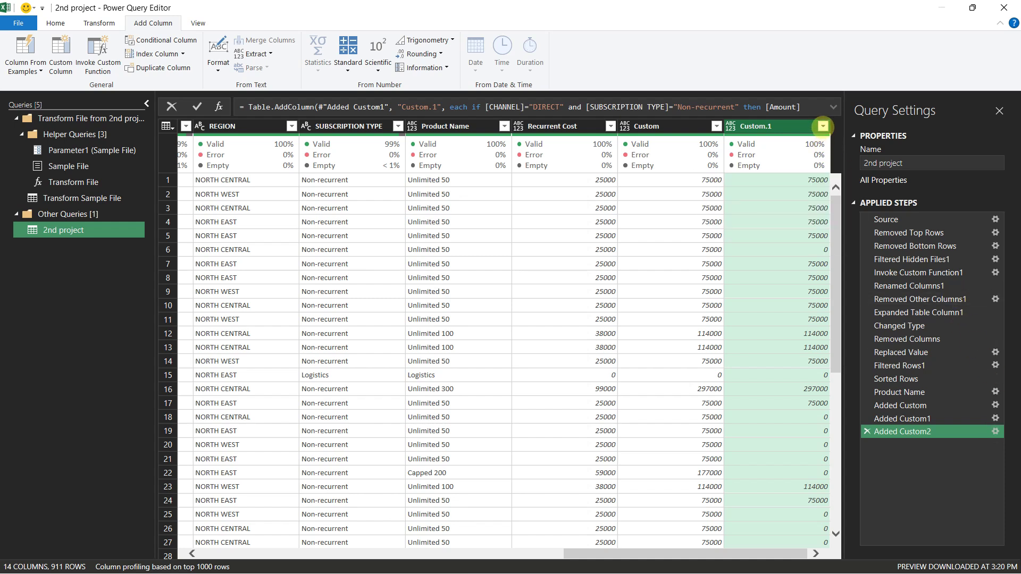
Step: Filter the Custom.1 column to show only rows with the value 0
{"action": "left_click", "coordinate": [823, 126]}
{"action": "left_click", "coordinate": [635, 265]}
{"action": "left_click", "coordinate": [635, 277]}
{"action": "left_click", "coordinate": [753, 406]}
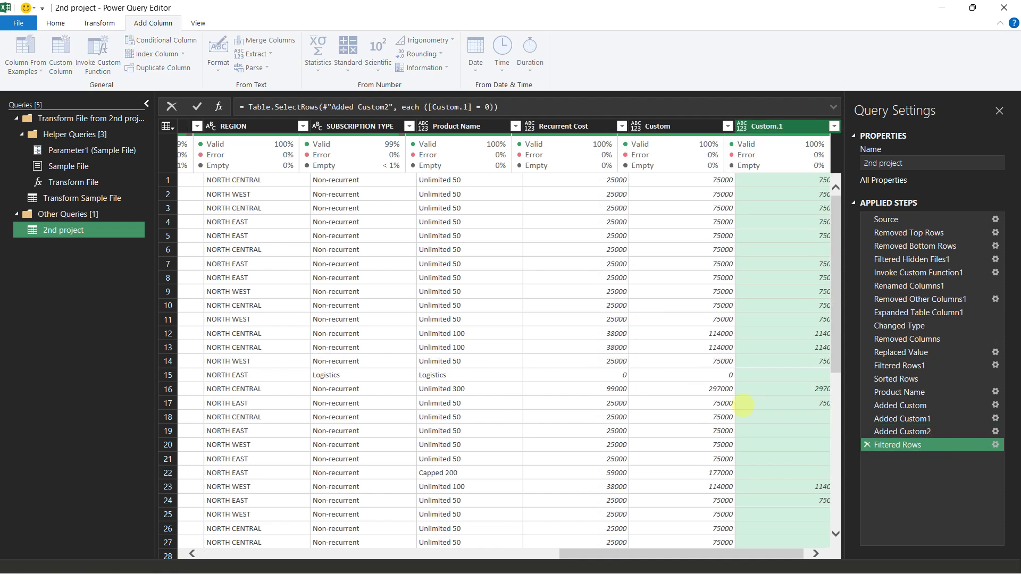
{"action": "mouse_move", "coordinate": [225, 148]}
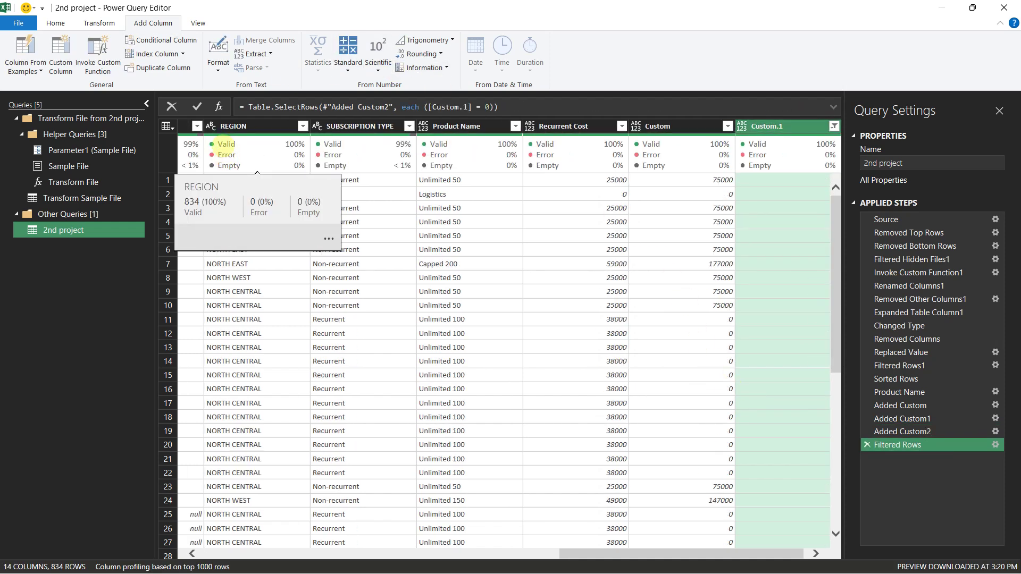
Step: Count the rows remaining after the Custom.1 filter, and remove the Counted Rows step from the query
{"action": "left_click", "coordinate": [98, 23]}
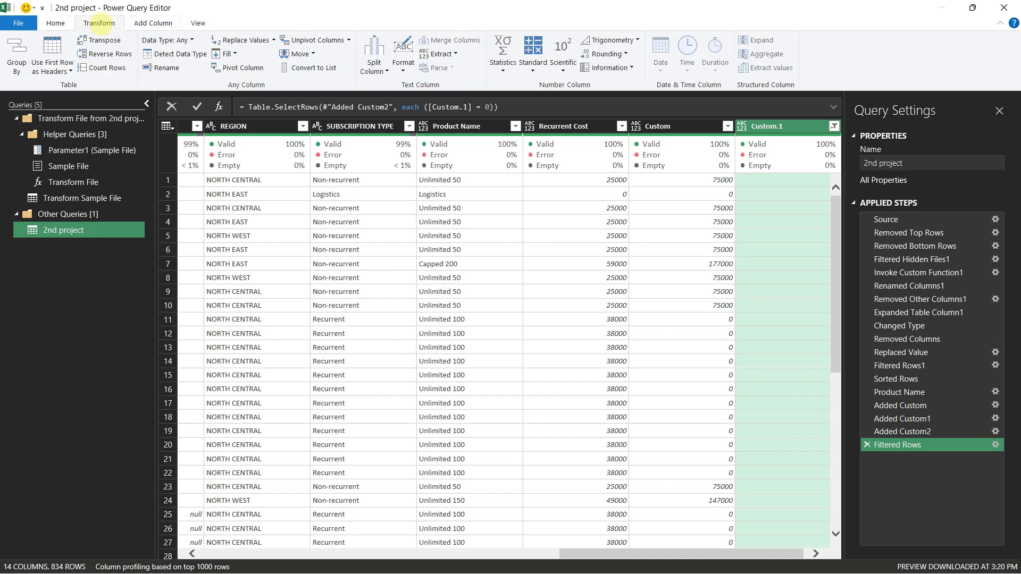
{"action": "left_click", "coordinate": [102, 68]}
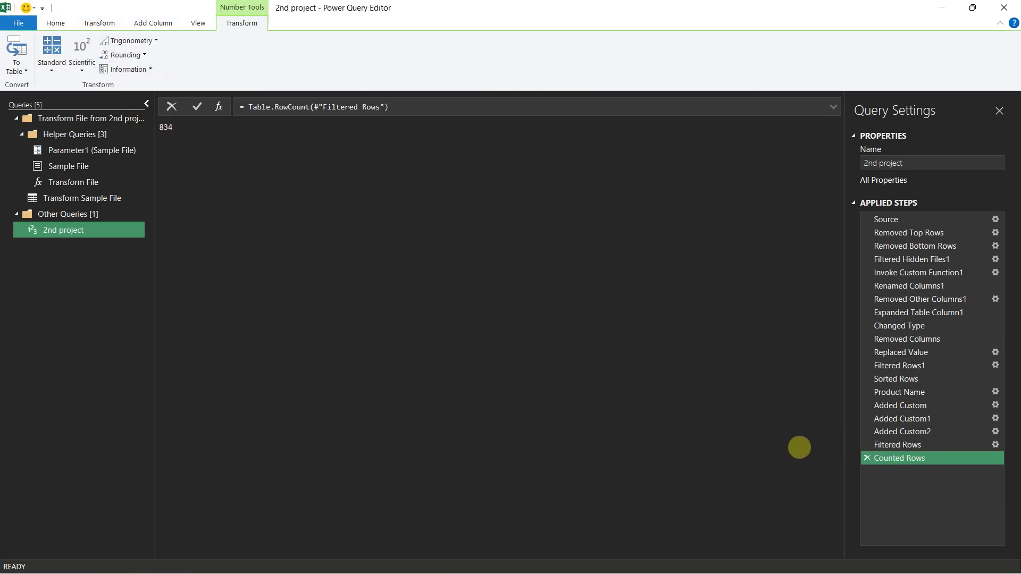
{"action": "left_click", "coordinate": [864, 458]}
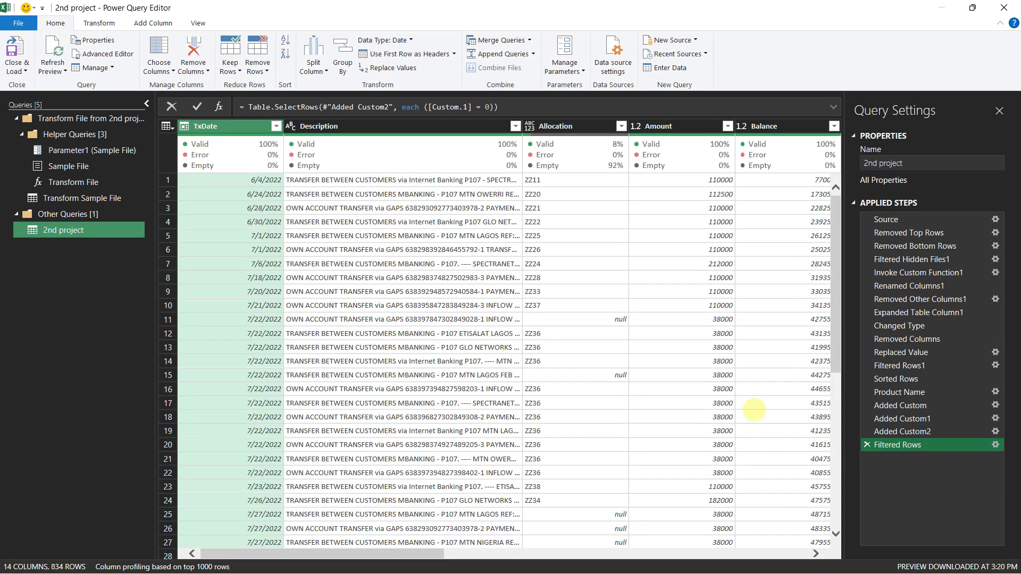
Step: Filter the SUBSCRIPTION TYPE column to show only Non-recurrent rows
{"action": "left_click_drag", "start_coordinate": [418, 554], "coordinate": [875, 541]}
{"action": "left_click_drag", "start_coordinate": [799, 543], "coordinate": [743, 542]}
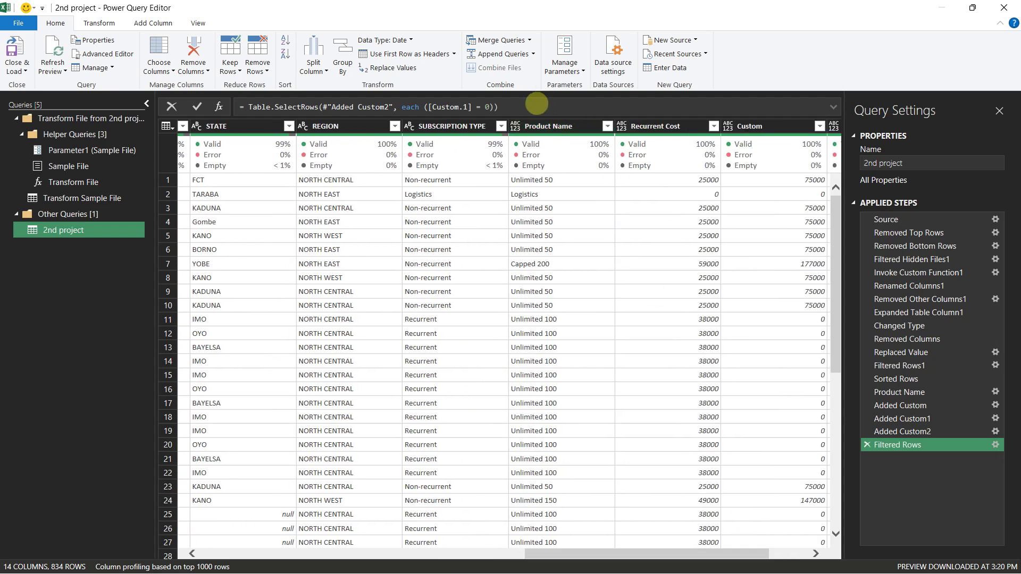
{"action": "left_click", "coordinate": [501, 126]}
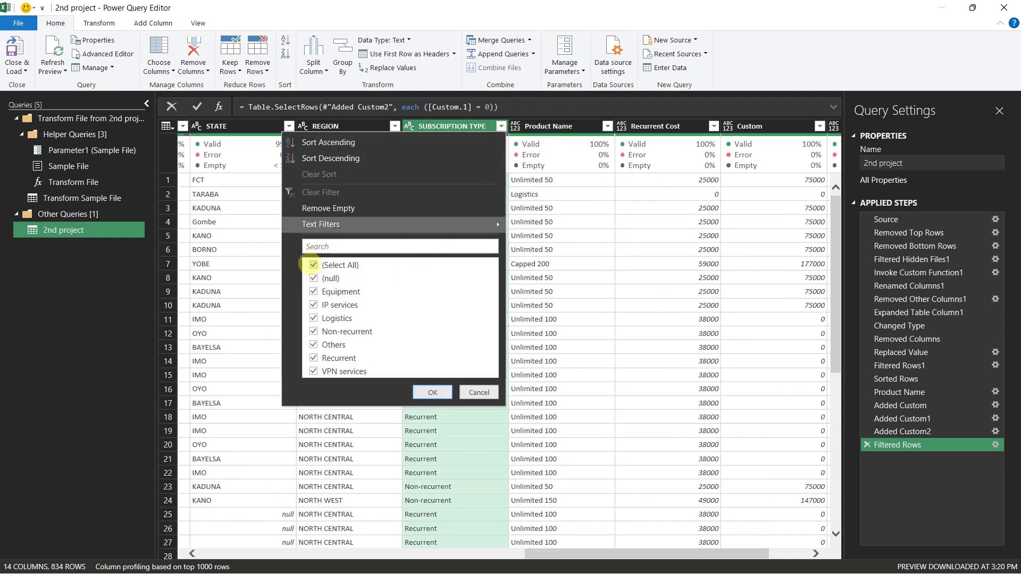
{"action": "left_click", "coordinate": [314, 265]}
{"action": "left_click", "coordinate": [313, 332]}
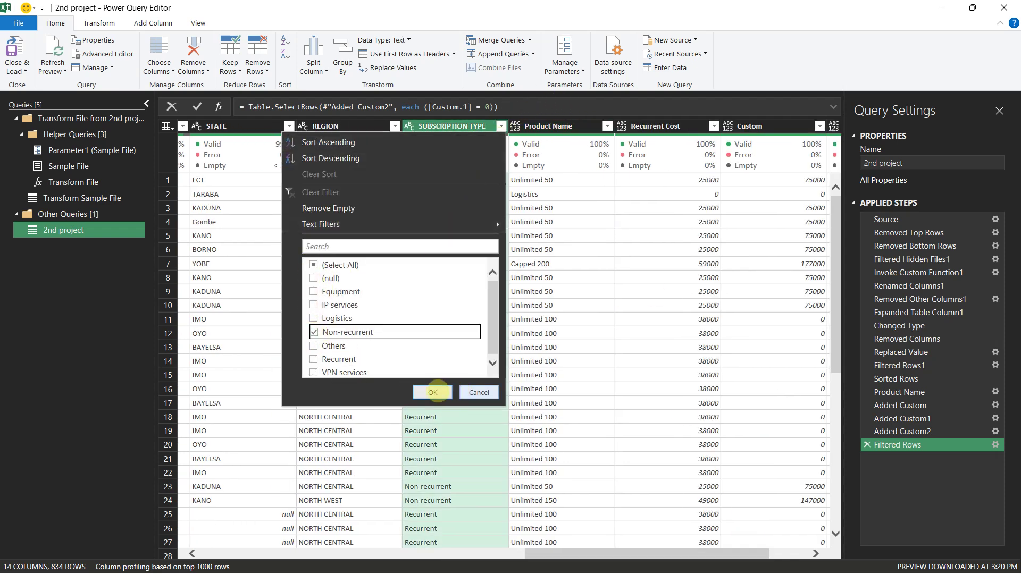
{"action": "left_click", "coordinate": [433, 392]}
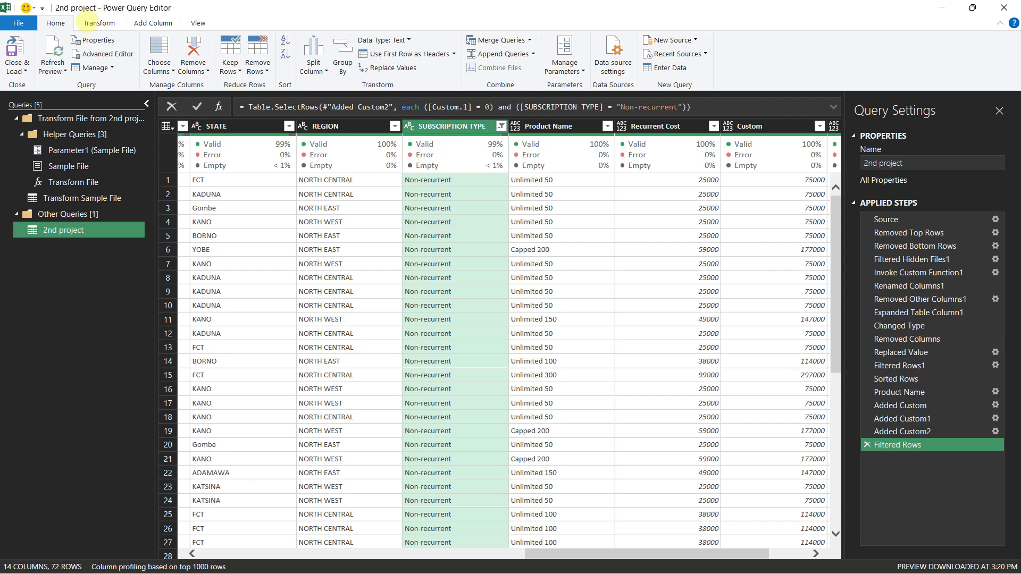
Step: Count the non-recurrent rows whose Custom.1 value is 0, and remove the Counted Rows step
{"action": "left_click", "coordinate": [99, 23]}
{"action": "left_click", "coordinate": [99, 67]}
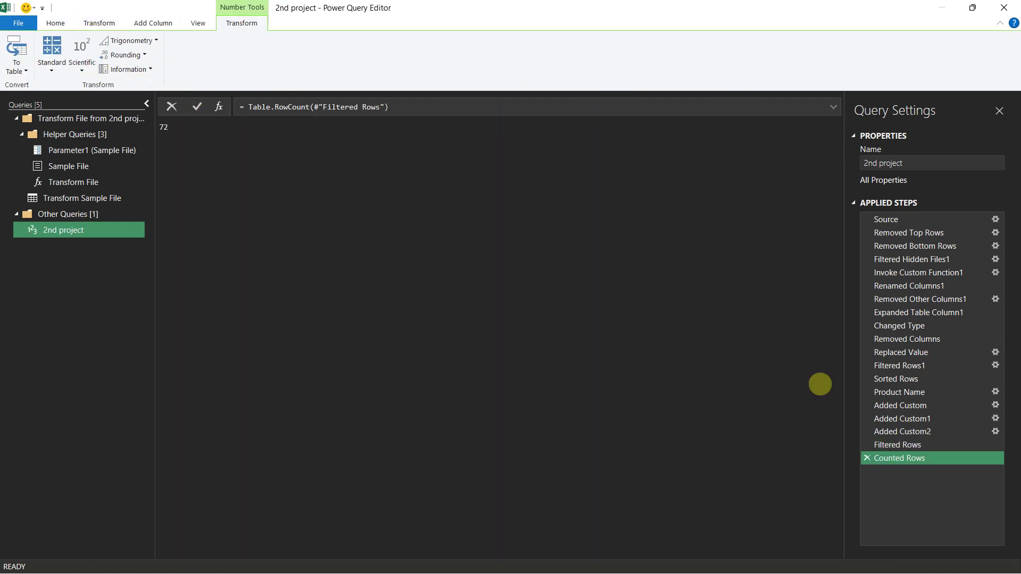
{"action": "left_click", "coordinate": [866, 458]}
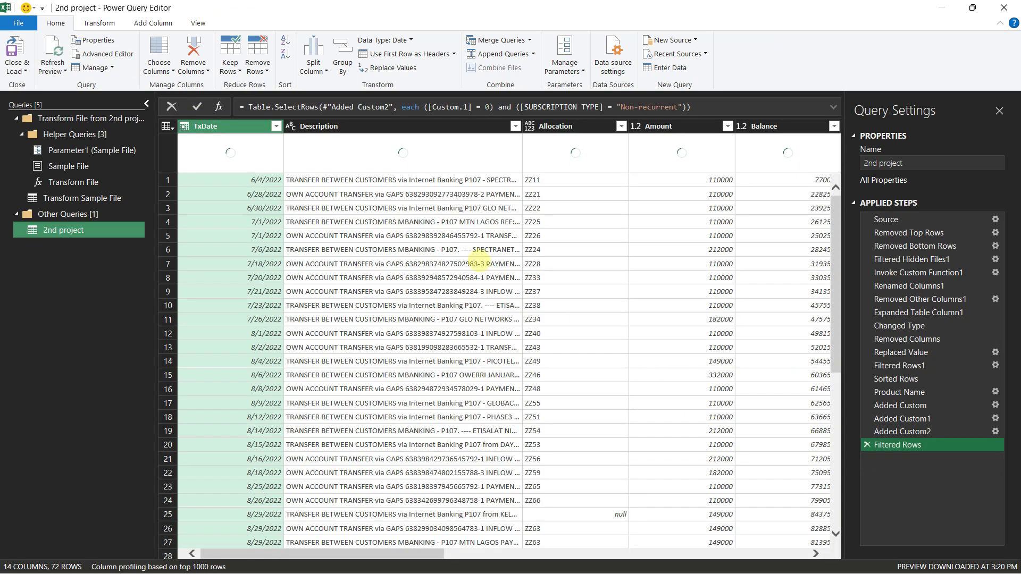
Step: Examine the Amount, CHANNEL and STATE values across the filtered non-recurrent rows
{"action": "left_click_drag", "start_coordinate": [427, 550], "coordinate": [554, 553]}
{"action": "scroll", "coordinate": [659, 323], "scroll_direction": "down", "scroll_amount": 15}
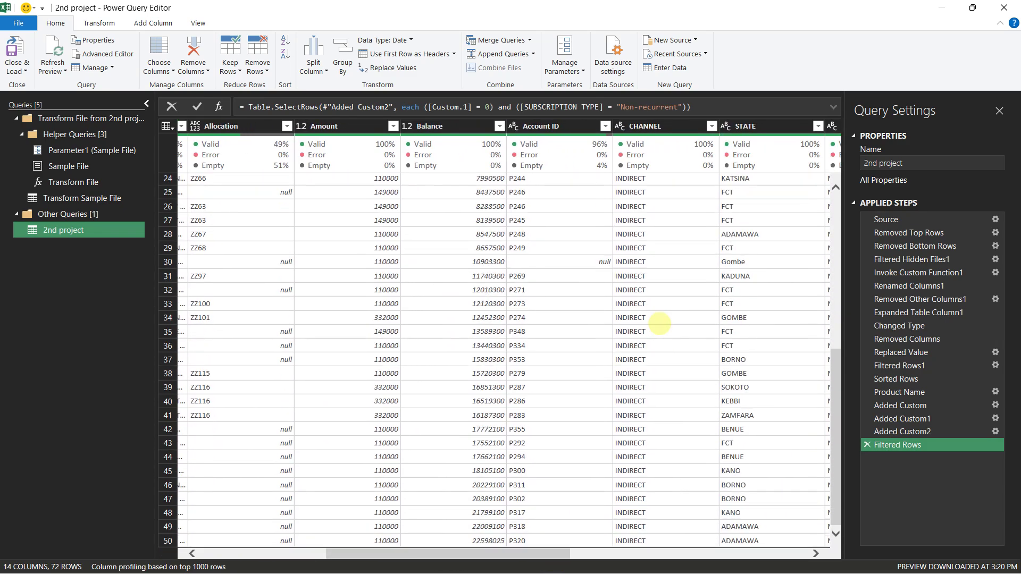
{"action": "scroll", "coordinate": [659, 325], "scroll_direction": "up", "scroll_amount": 15}
{"action": "scroll", "coordinate": [658, 324], "scroll_direction": "down", "scroll_amount": 15}
{"action": "scroll", "coordinate": [658, 331], "scroll_direction": "up", "scroll_amount": 10}
{"action": "left_click_drag", "start_coordinate": [549, 553], "coordinate": [680, 486]}
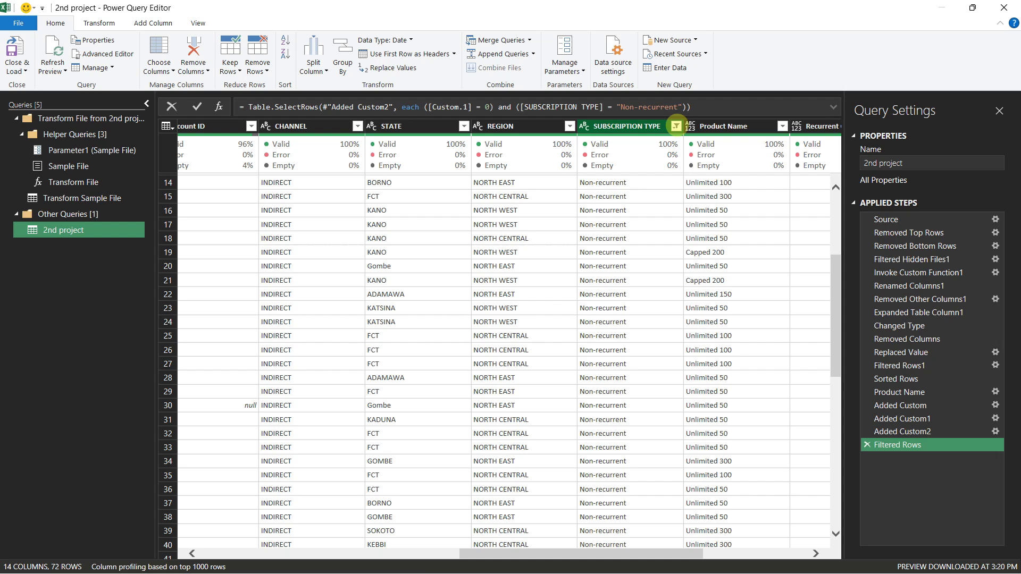
Step: Review the SUBSCRIPTION TYPE filter without changing it, and delete the Filtered Rows step from the query
{"action": "left_click", "coordinate": [676, 126]}
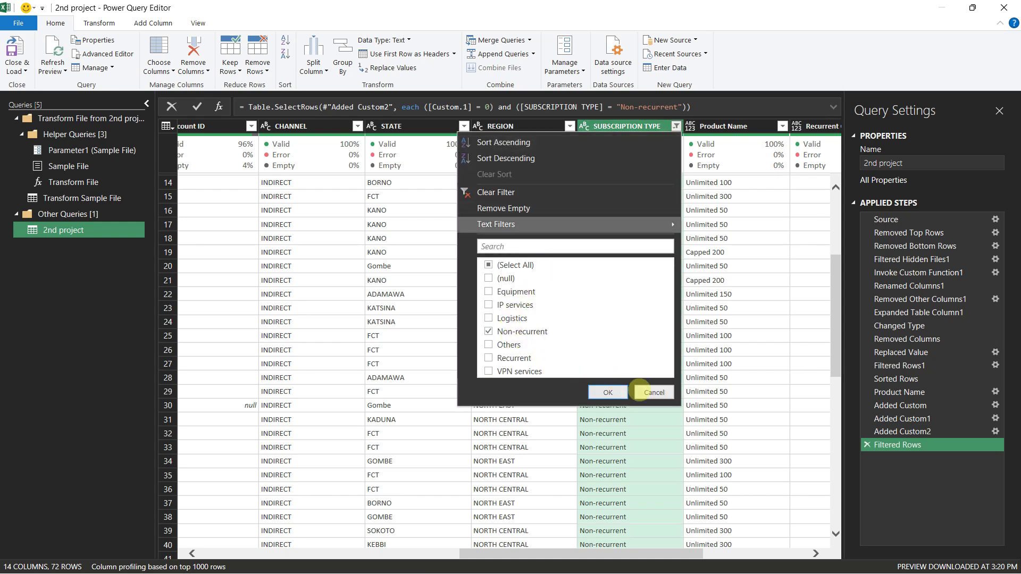
{"action": "left_click", "coordinate": [628, 392]}
{"action": "left_click_drag", "start_coordinate": [575, 557], "coordinate": [811, 556]}
{"action": "left_click", "coordinate": [867, 444]}
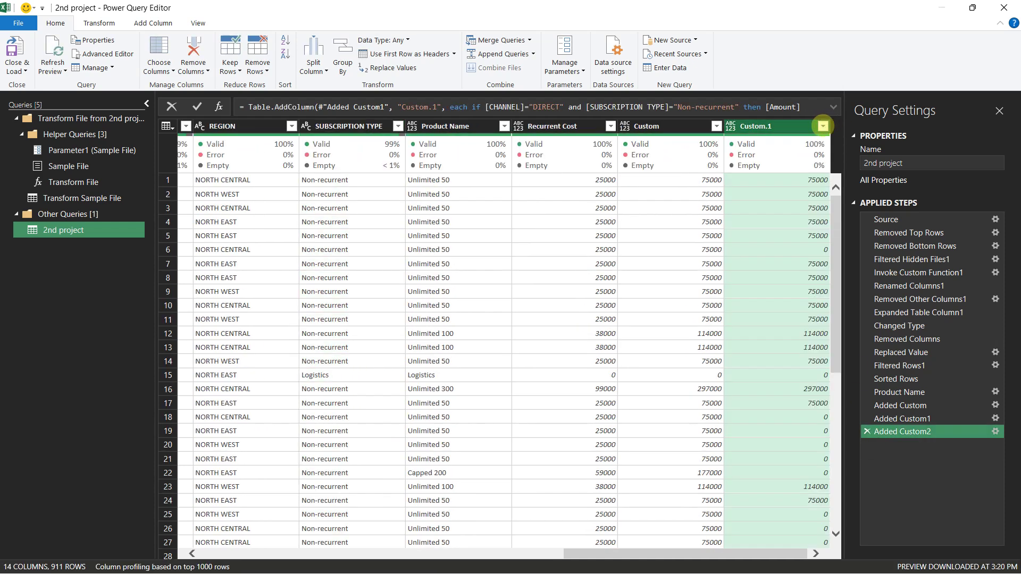
Step: Filter the Custom.1 column so that only rows with the value 0 remain
{"action": "left_click", "coordinate": [822, 126]}
{"action": "left_click", "coordinate": [635, 265]}
{"action": "left_click", "coordinate": [635, 278]}
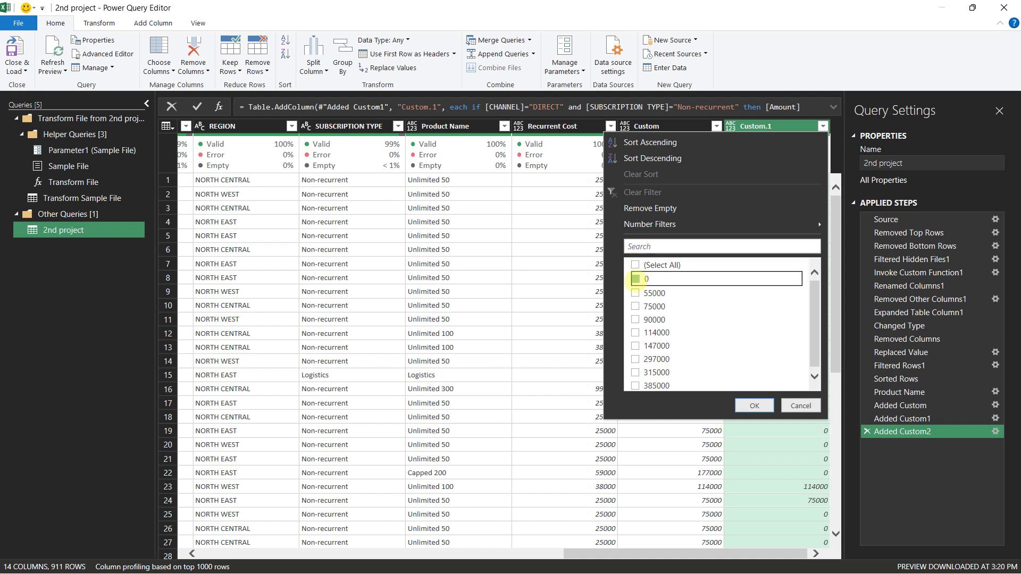
{"action": "left_click", "coordinate": [754, 406]}
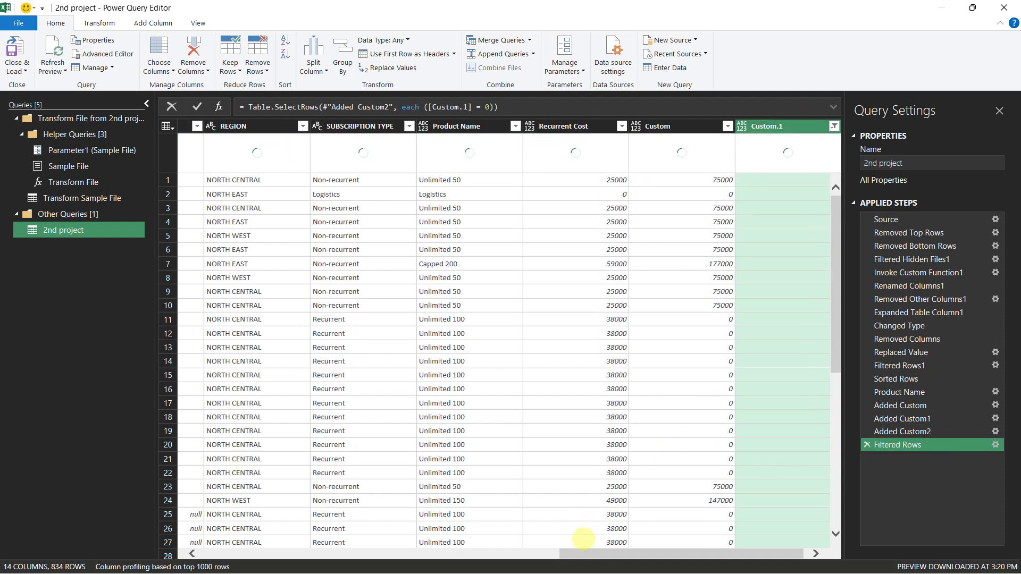
Step: Restrict the SUBSCRIPTION TYPE column to Non-recurrent within the rows already filtered on Custom.1
{"action": "left_click_drag", "start_coordinate": [597, 553], "coordinate": [527, 559]}
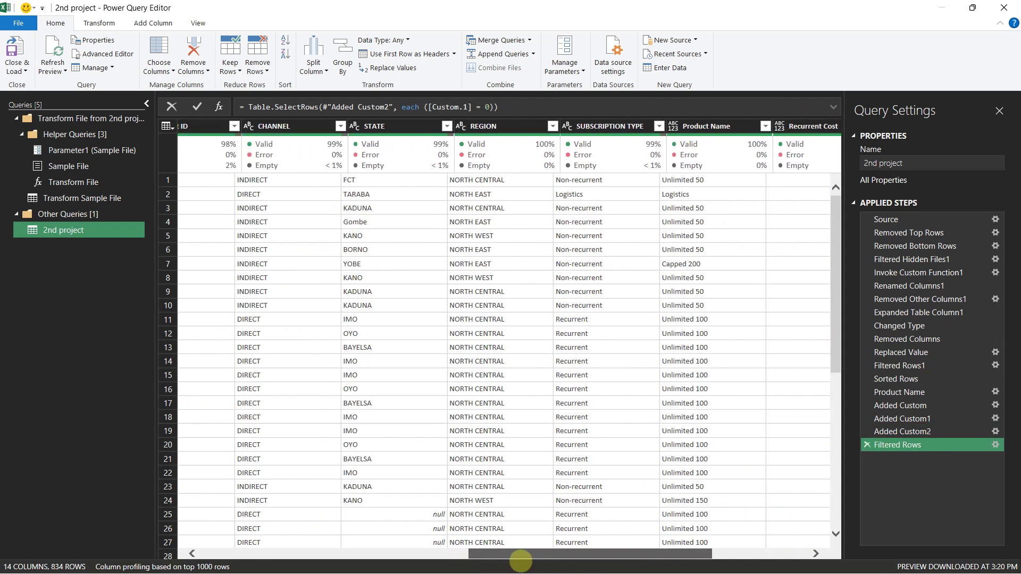
{"action": "left_click", "coordinate": [579, 122]}
{"action": "left_click", "coordinate": [583, 125]}
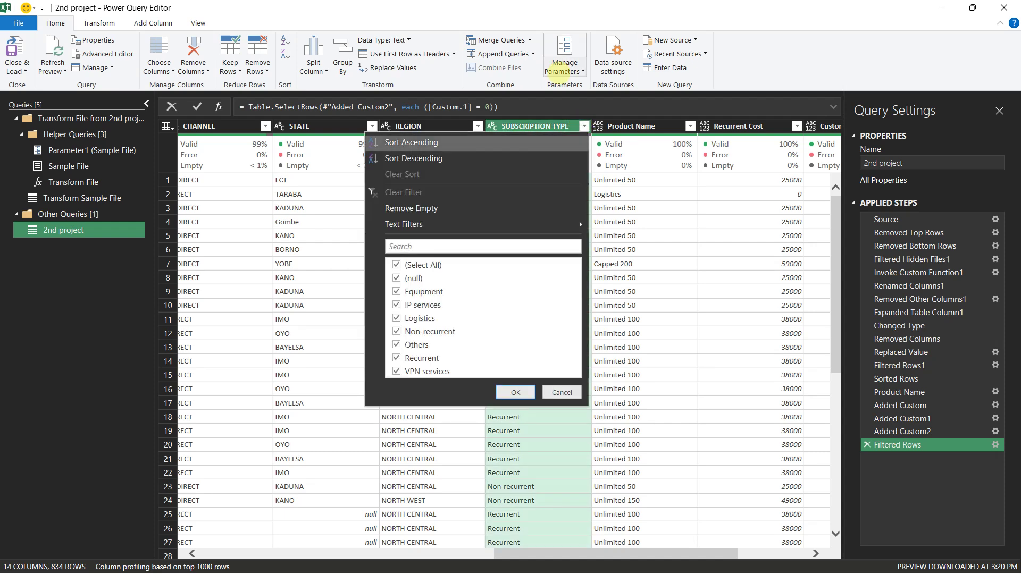
{"action": "left_click", "coordinate": [396, 265]}
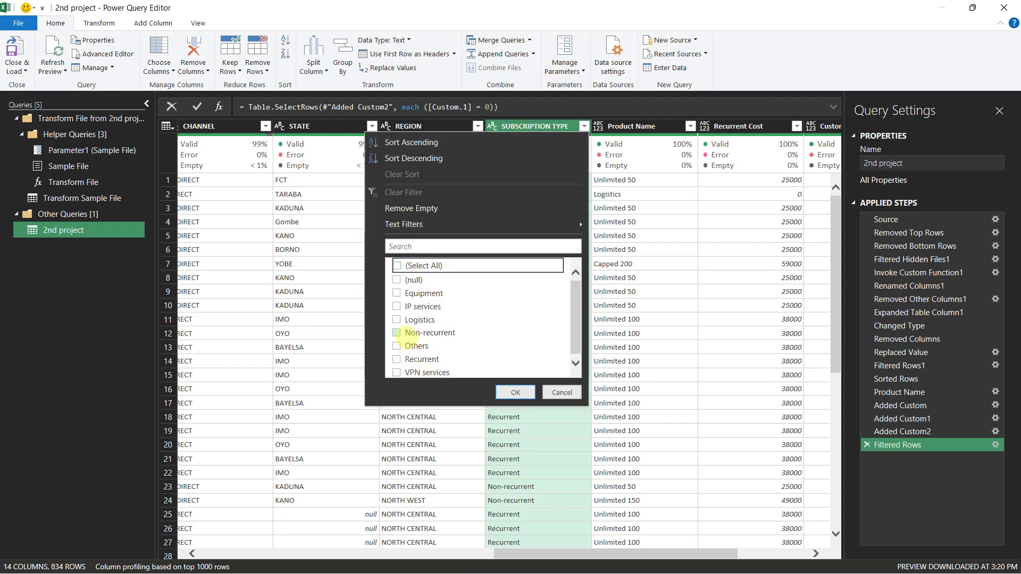
{"action": "left_click", "coordinate": [396, 331]}
{"action": "left_click", "coordinate": [507, 394]}
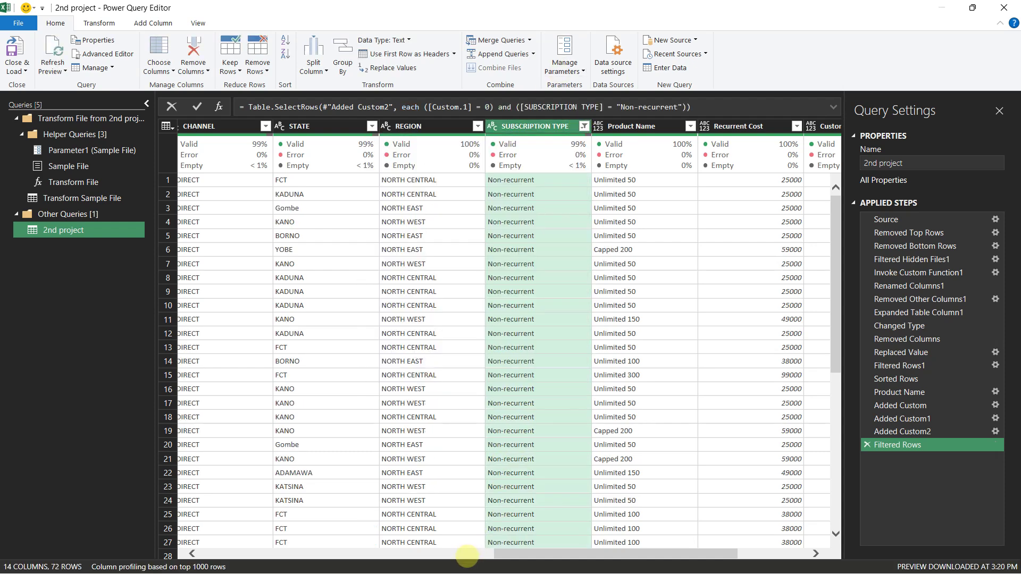
Step: Check which channels remain in the CHANNEL column's filter list, and leave the filter unchanged
{"action": "left_click", "coordinate": [478, 556]}
{"action": "left_click_drag", "start_coordinate": [478, 556], "coordinate": [554, 556]}
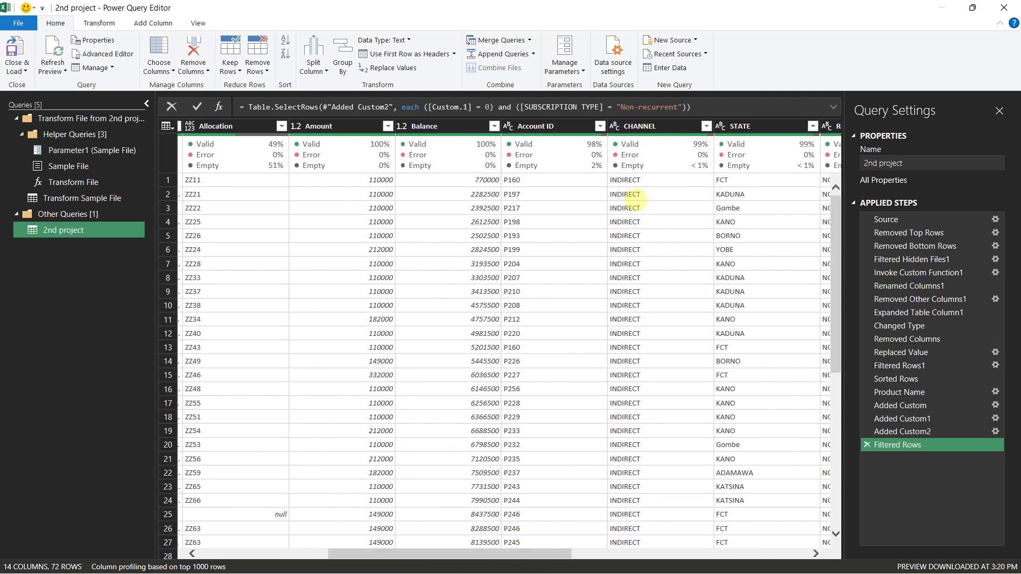
{"action": "left_click", "coordinate": [706, 126]}
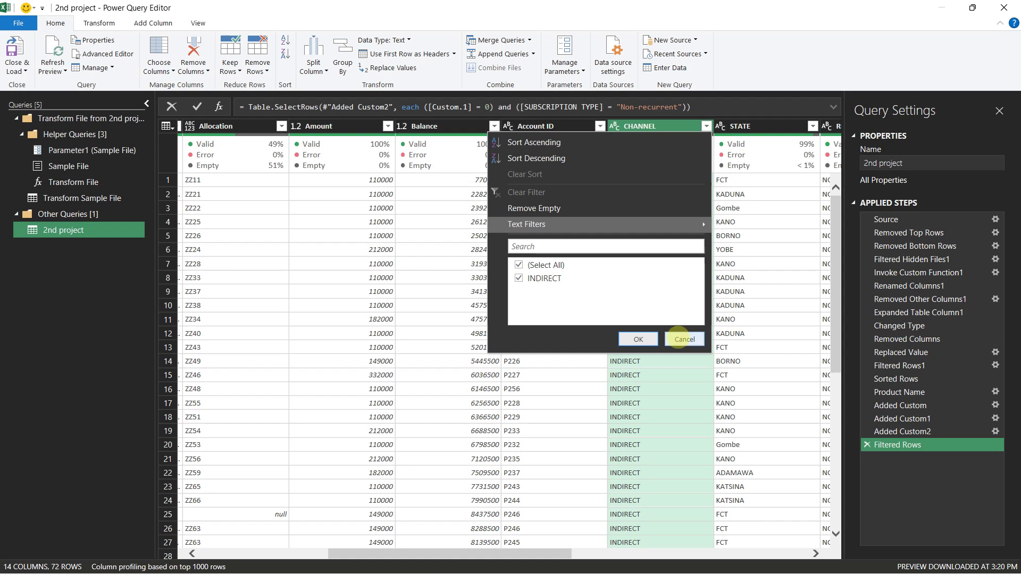
{"action": "left_click", "coordinate": [683, 340]}
Step: Go through the Amount values of the filtered rows one by one, from row 1 to row 11
{"action": "left_click", "coordinate": [357, 180]}
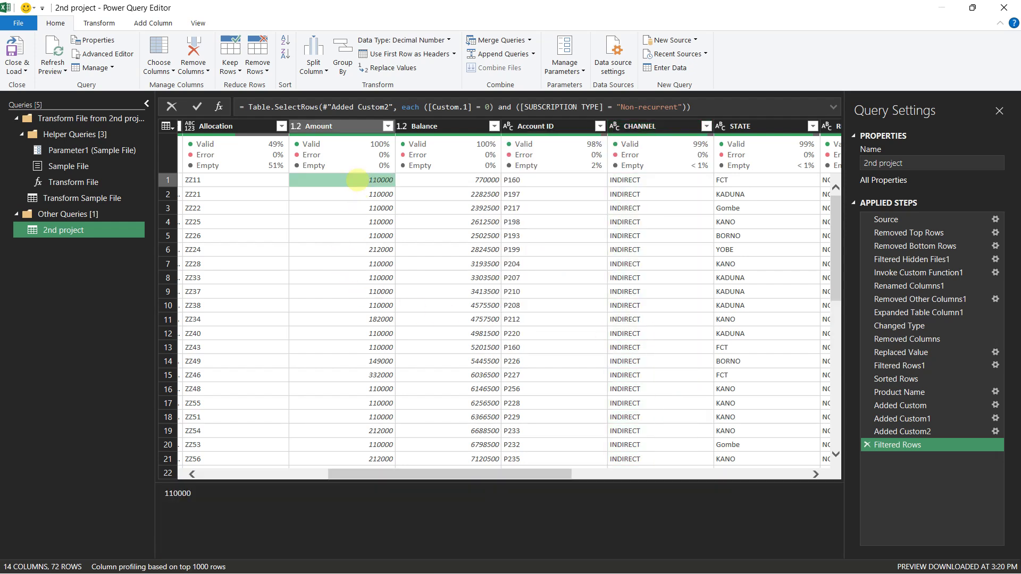
{"action": "key", "text": "Down"}
{"action": "key", "text": "Down"}
{"action": "key", "text": "Down"}
{"action": "key", "text": "Down"}
{"action": "key", "text": "Down"}
{"action": "key", "text": "Down"}
{"action": "key", "text": "Down"}
{"action": "key", "text": "Down"}
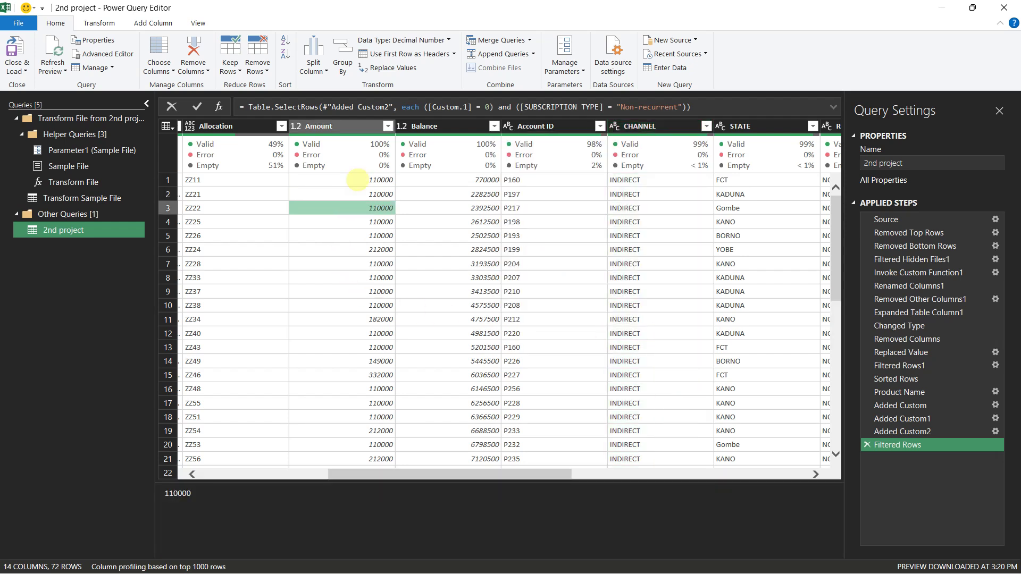
{"action": "key", "text": "Down"}
{"action": "key", "text": "Down"}
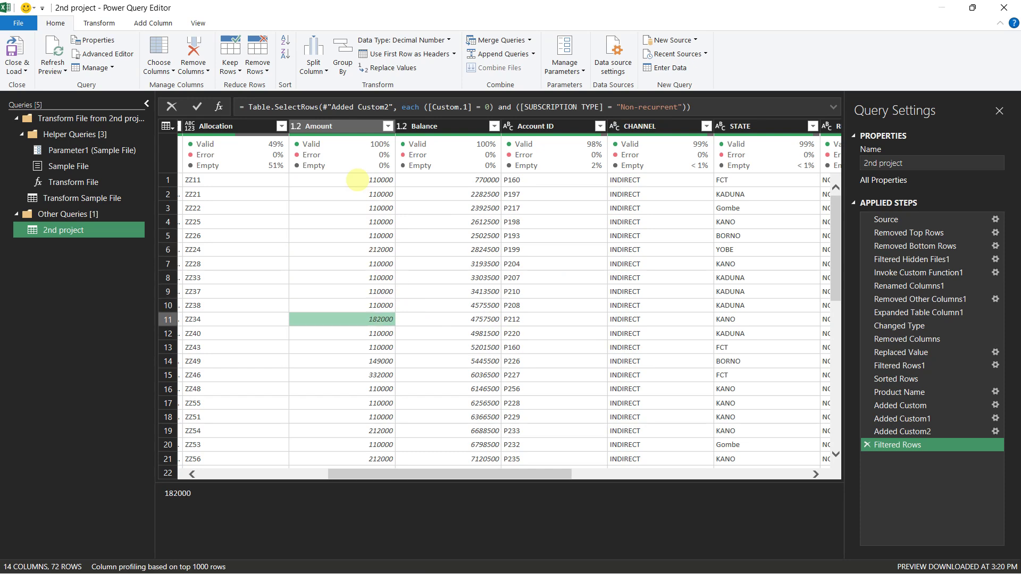
Step: Switch to the Services.xlsx Google Sheet, select the 2022- Sept 2023 Non-Recurrent prices in D3:D9, and return to the Power Query Editor
{"action": "key", "text": "alt+Tab"}
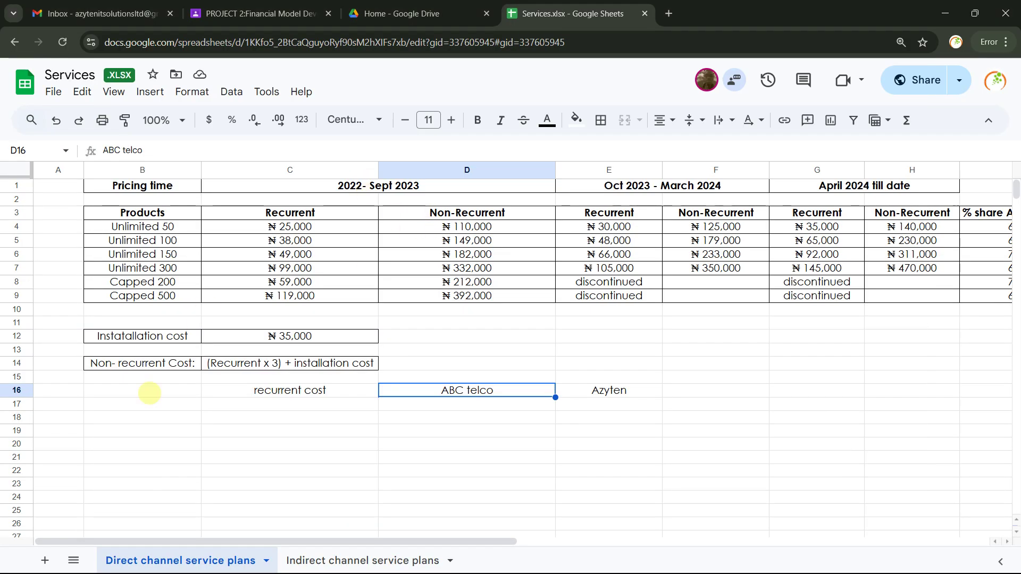
{"action": "left_click_drag", "start_coordinate": [434, 215], "coordinate": [444, 292]}
{"action": "key", "text": "alt+Tab"}
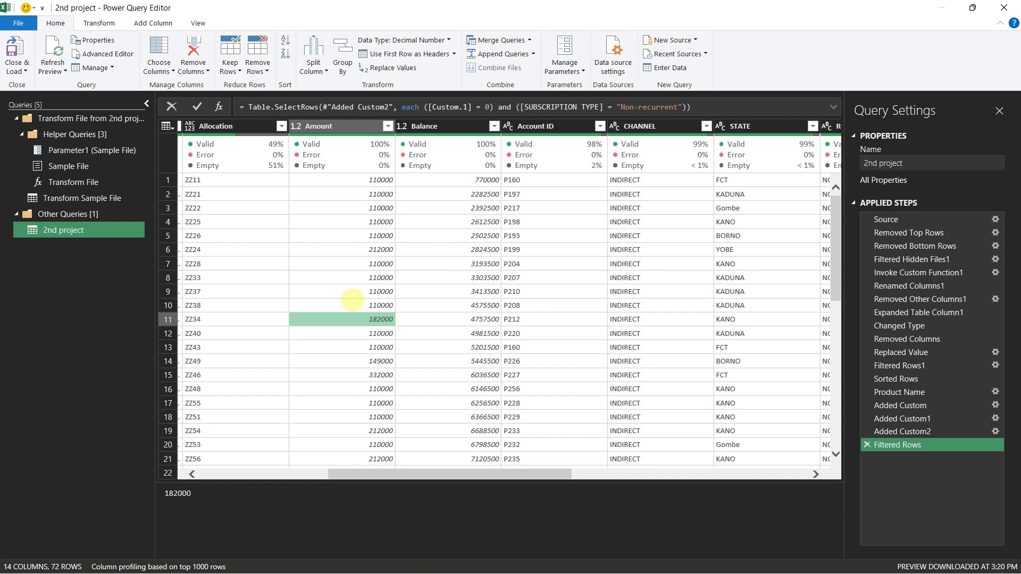
Step: Examine the Amount values down to the last filtered row, and select the amount in row 63
{"action": "scroll", "coordinate": [380, 313], "scroll_direction": "down", "scroll_amount": 2}
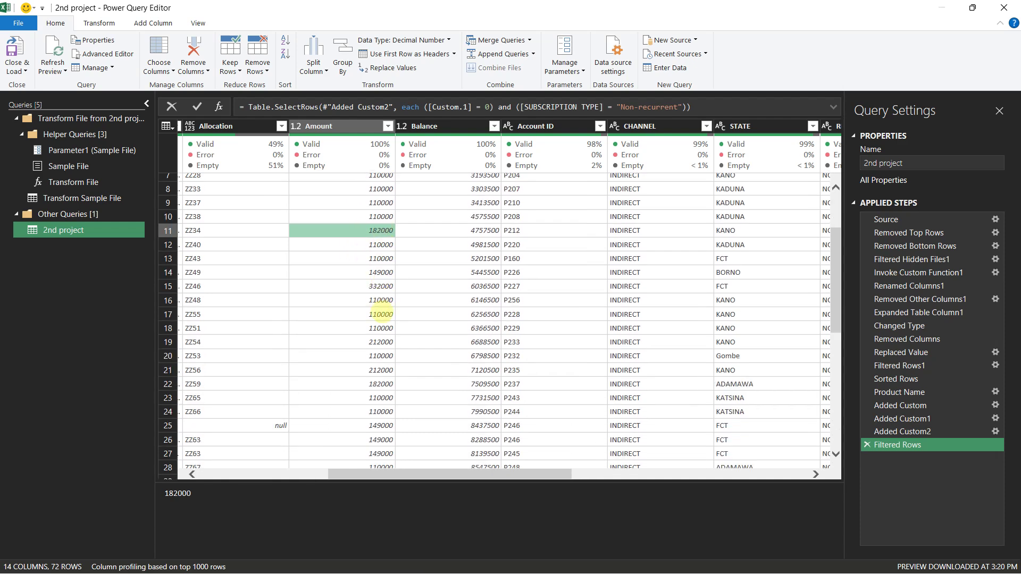
{"action": "scroll", "coordinate": [370, 287], "scroll_direction": "down", "scroll_amount": 7}
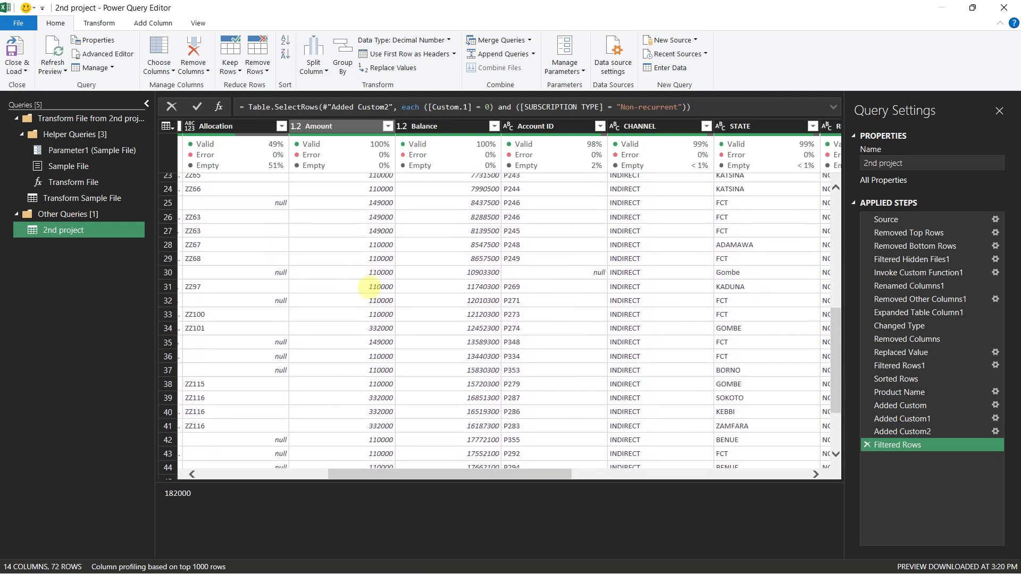
{"action": "scroll", "coordinate": [356, 403], "scroll_direction": "down", "scroll_amount": 7}
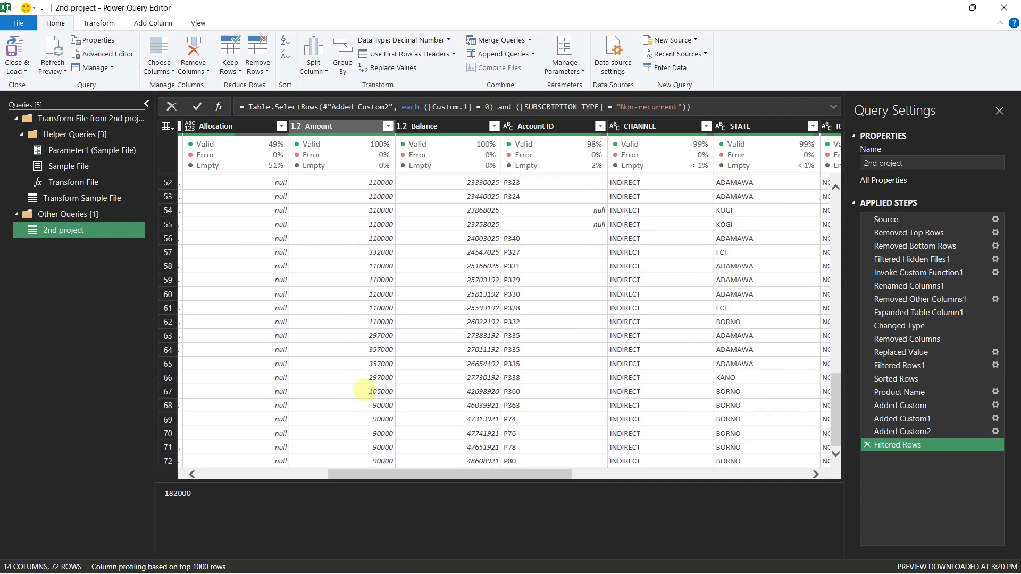
{"action": "left_click_drag", "start_coordinate": [402, 477], "coordinate": [365, 477]}
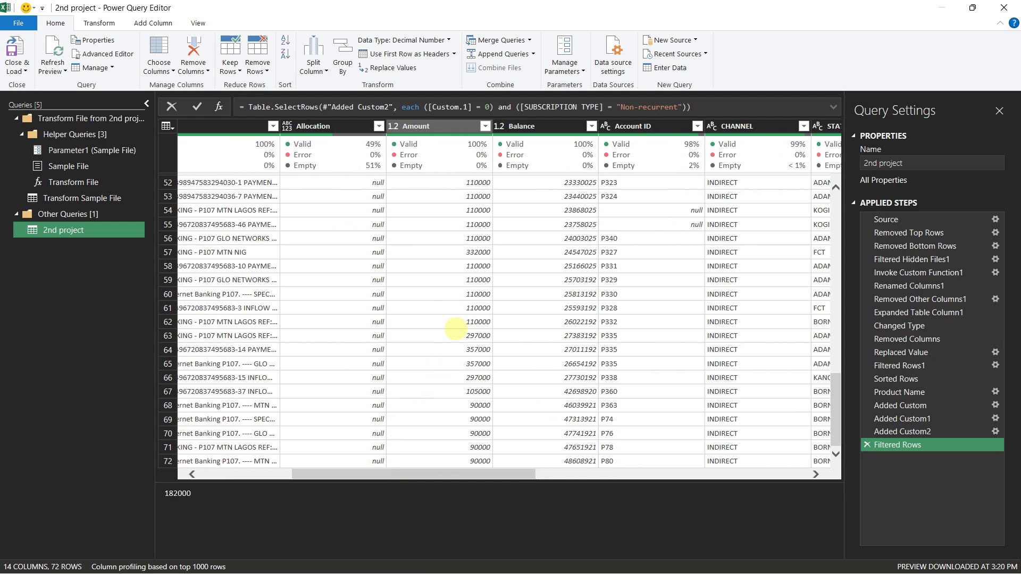
{"action": "left_click", "coordinate": [477, 336]}
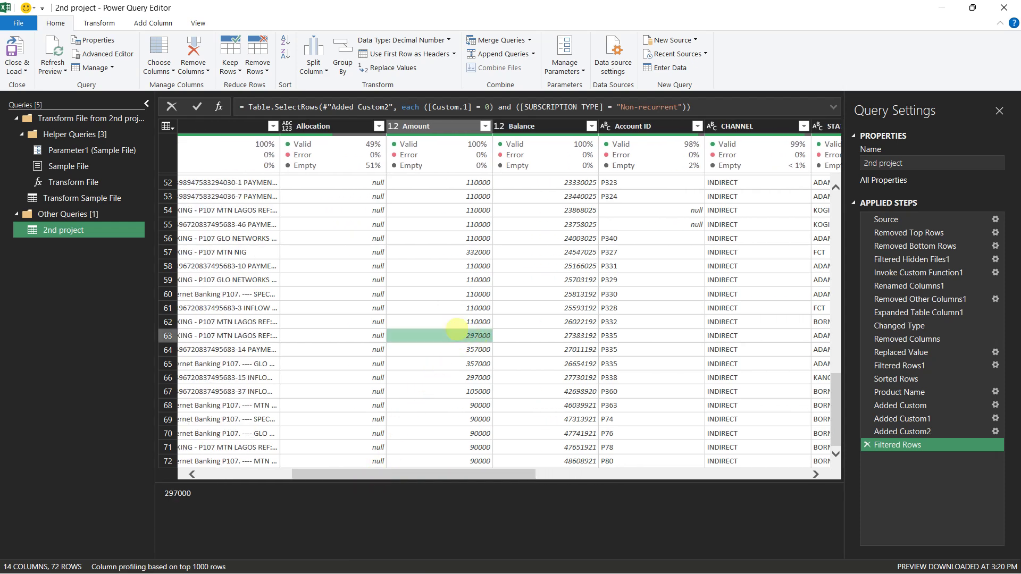
Step: Switch to the Services.xlsx Google Sheet and compare the Unlimited 300 non-recurrent price for 2022- Sept 2023 between the indirect and direct channel plans
{"action": "key", "text": "alt+Tab"}
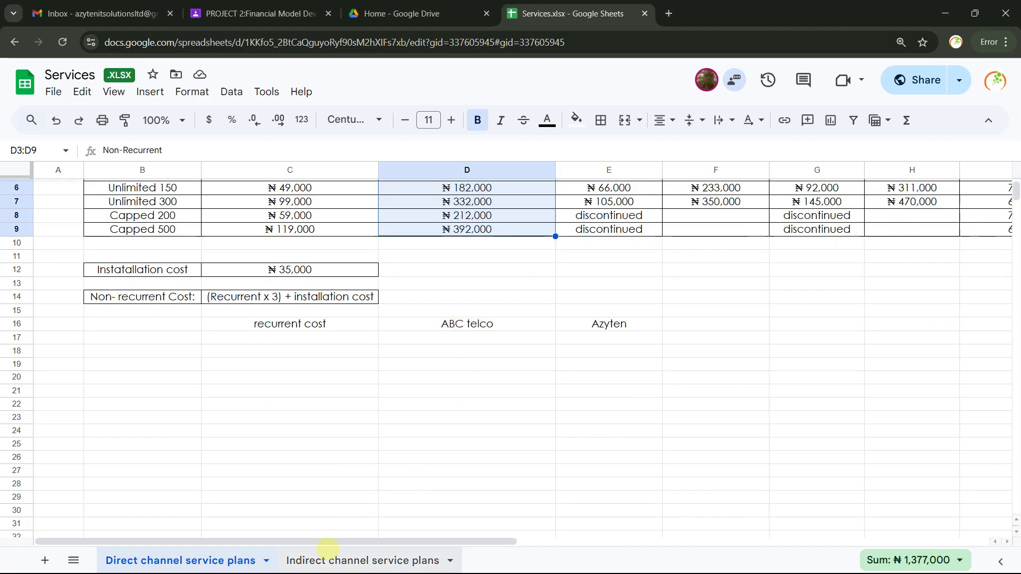
{"action": "left_click", "coordinate": [336, 560]}
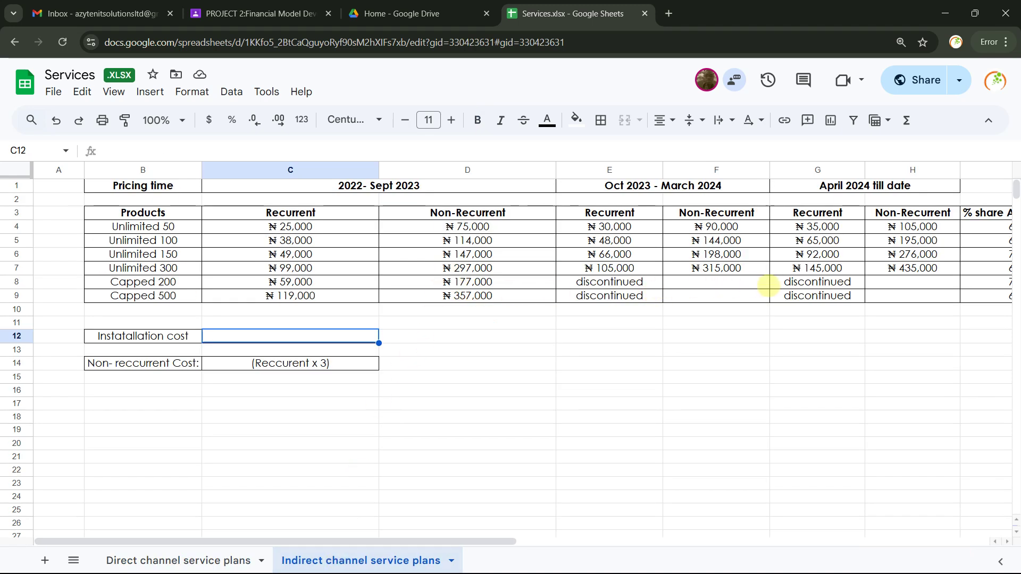
{"action": "left_click", "coordinate": [446, 268]}
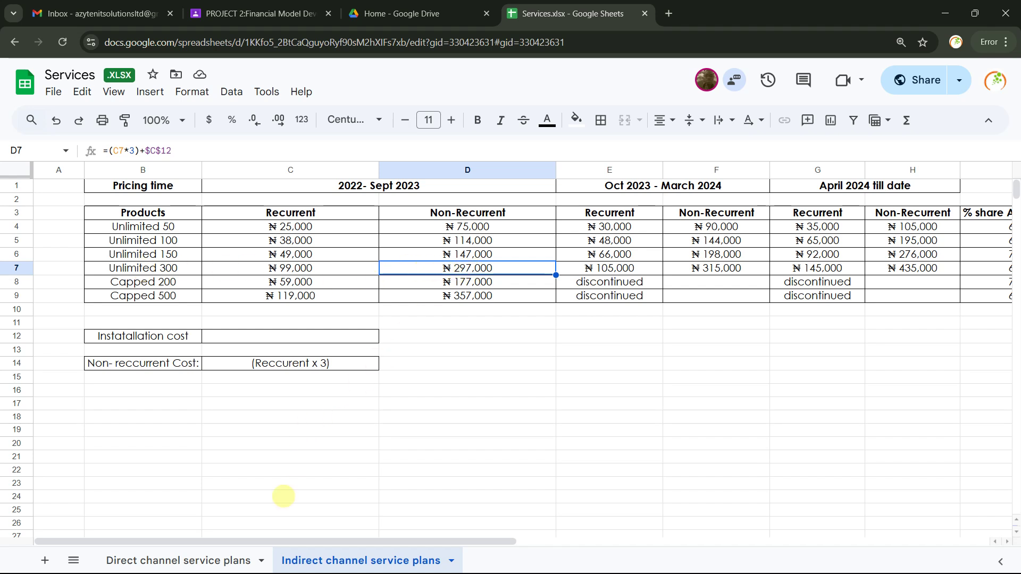
{"action": "left_click", "coordinate": [213, 560]}
{"action": "left_click", "coordinate": [474, 200]}
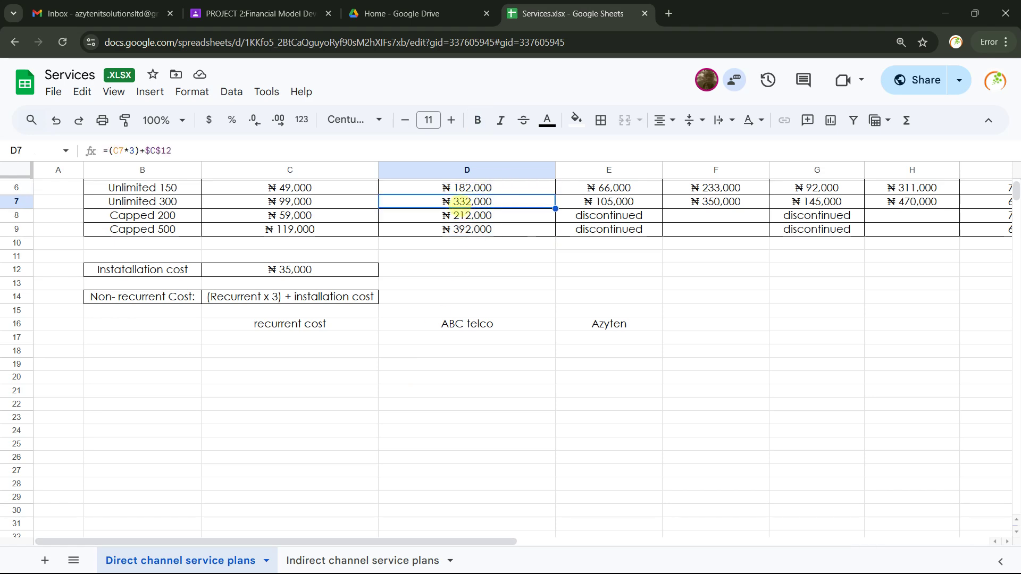
Step: Compare the Amount in row 64 of the Power Query Editor with the Capped 500 non-recurrent price for 2022- Sept 2023 in the indirect channel plans
{"action": "left_click", "coordinate": [340, 560]}
{"action": "key", "text": "alt+Tab"}
{"action": "left_click", "coordinate": [474, 349]}
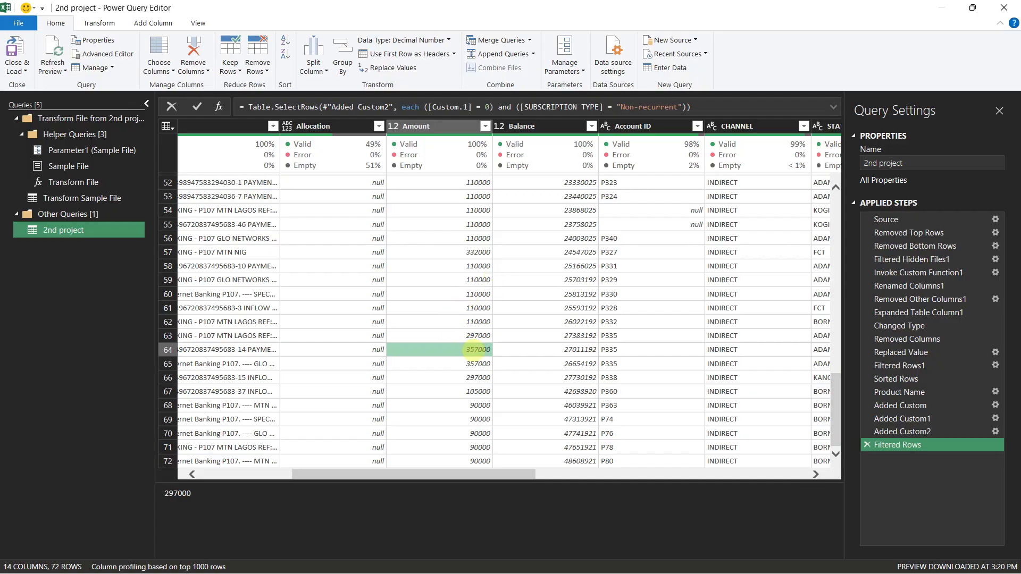
{"action": "key", "text": "alt+Tab"}
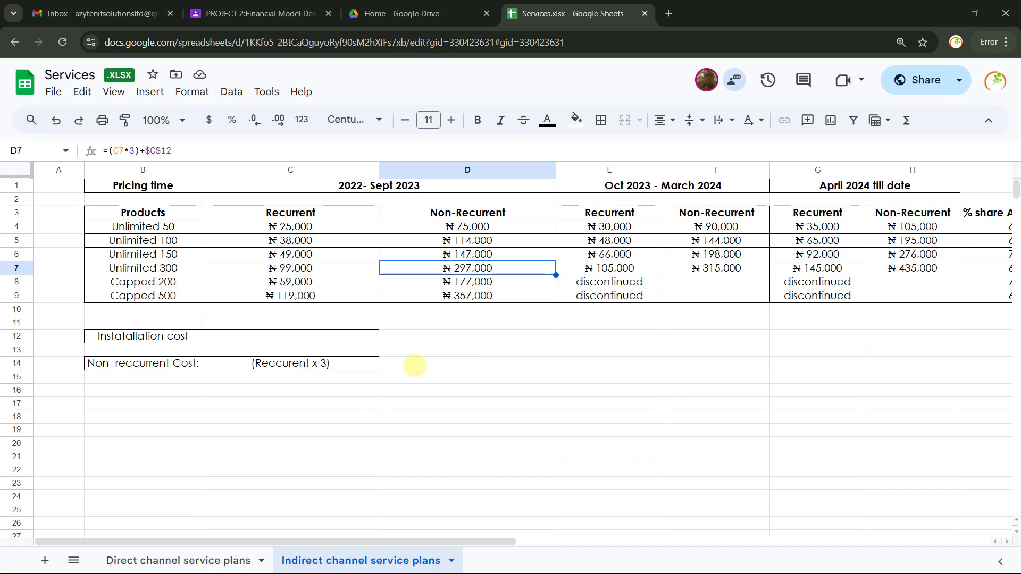
{"action": "left_click", "coordinate": [454, 298]}
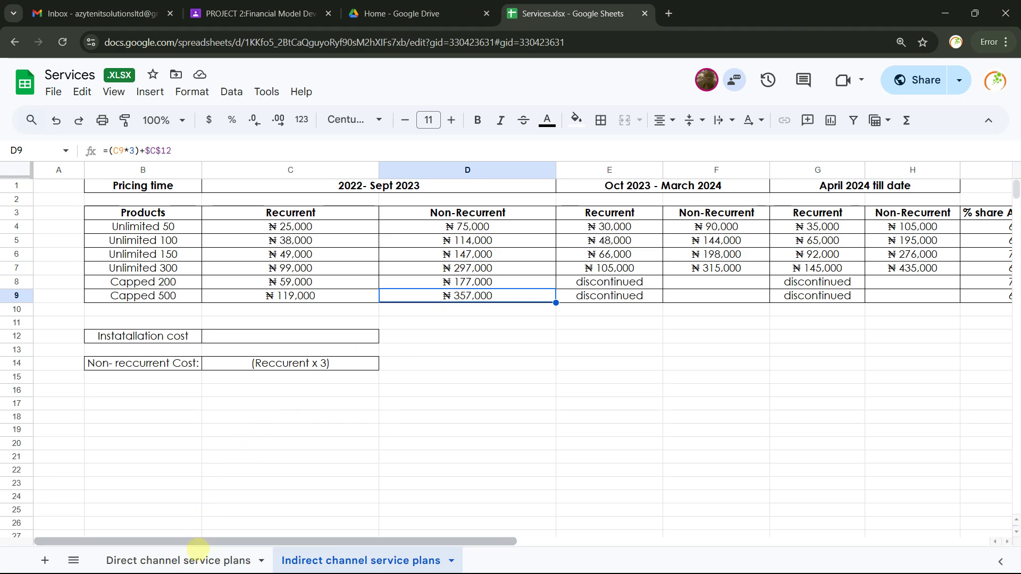
{"action": "left_click", "coordinate": [202, 563]}
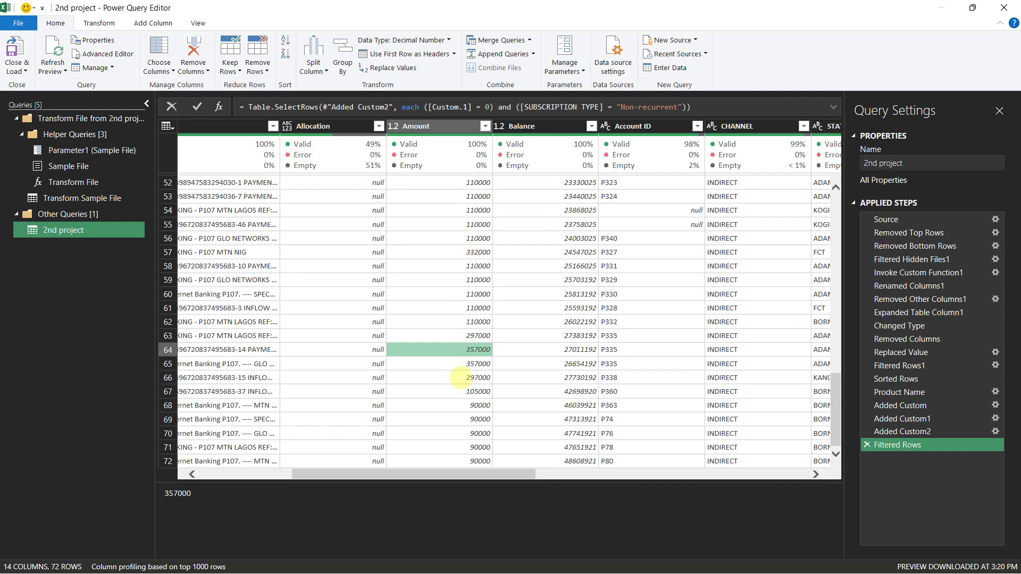
Step: Return to the Power Query Editor, go through the Amount values in rows 65 to 67, and bring the TxDate column into view
{"action": "left_click", "coordinate": [475, 363]}
{"action": "left_click", "coordinate": [473, 377]}
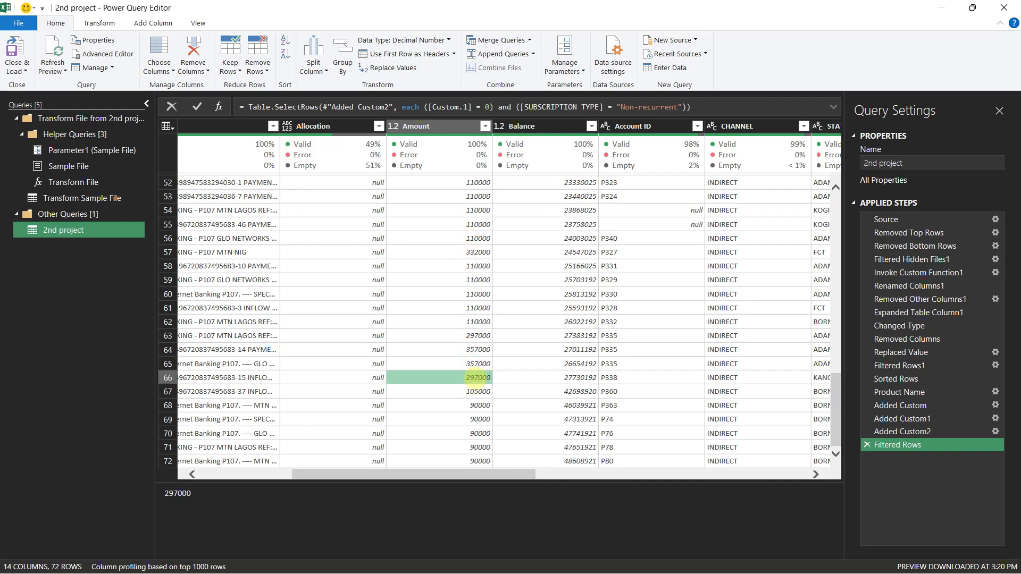
{"action": "left_click", "coordinate": [471, 392]}
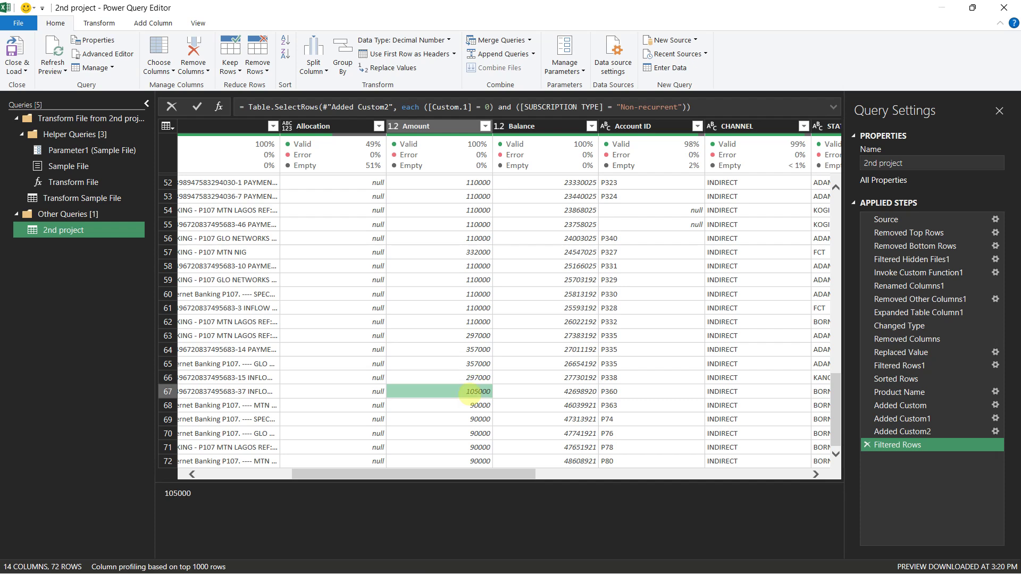
{"action": "left_click_drag", "start_coordinate": [457, 473], "coordinate": [364, 485]}
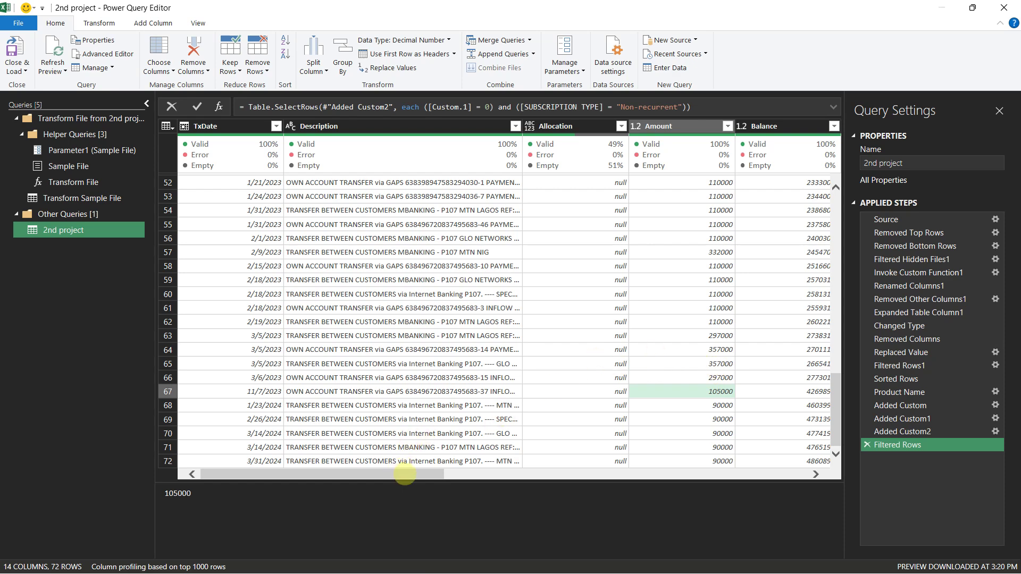
Step: Switch to the Services.xlsx Google Sheet and select the Unlimited 300 recurrent price for Oct 2023 - March 2024 in the direct channel plans
{"action": "key", "text": "alt+Tab"}
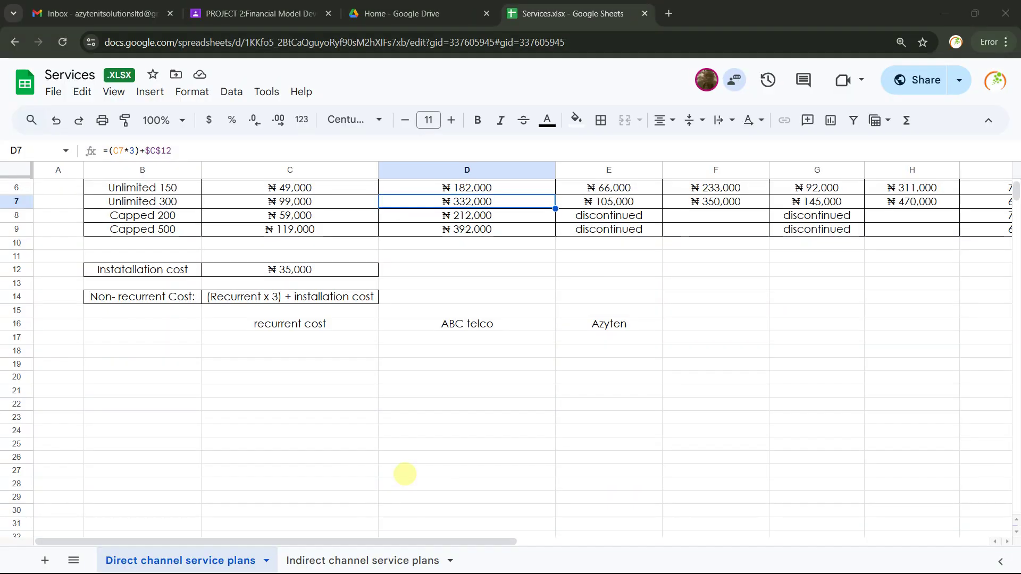
{"action": "scroll", "coordinate": [477, 431], "scroll_direction": "up", "scroll_amount": 2}
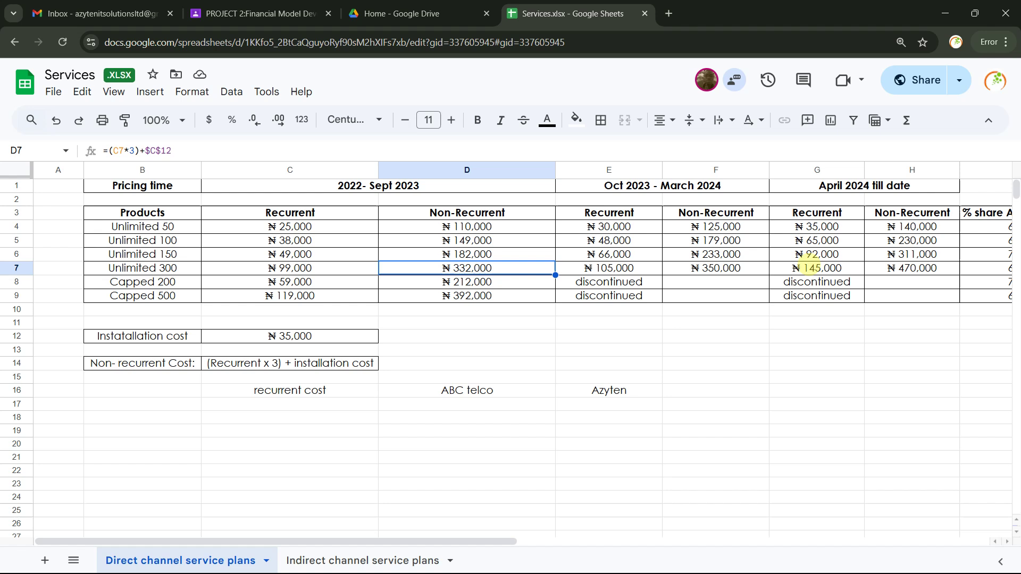
{"action": "left_click", "coordinate": [594, 266]}
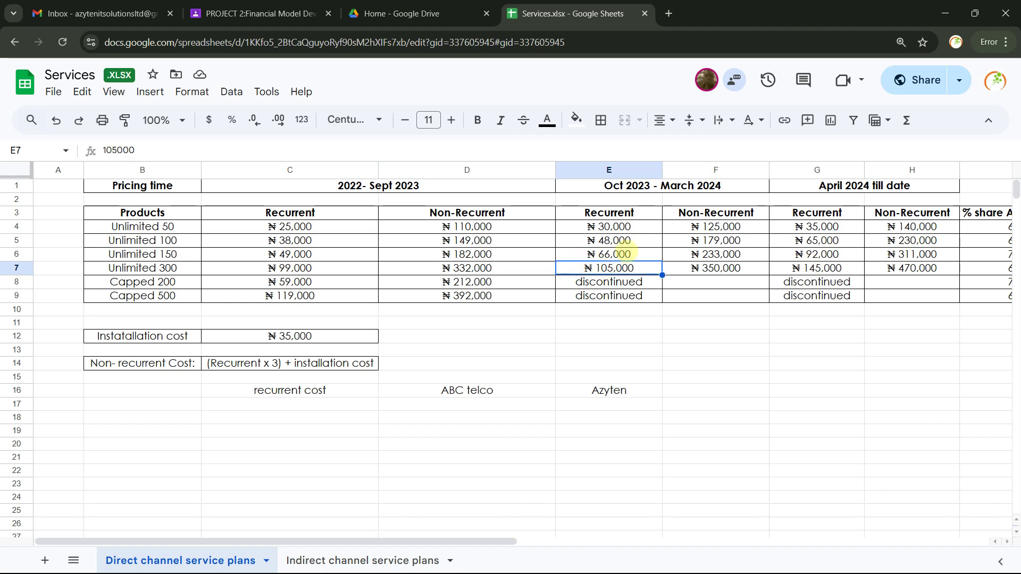
Step: Calculate the Unlimited 300 recurrent price minus the installation cost in E12 with =E7-35000, clear E12, and reselect E7
{"action": "left_click", "coordinate": [595, 336]}
{"action": "type", "text": "="}
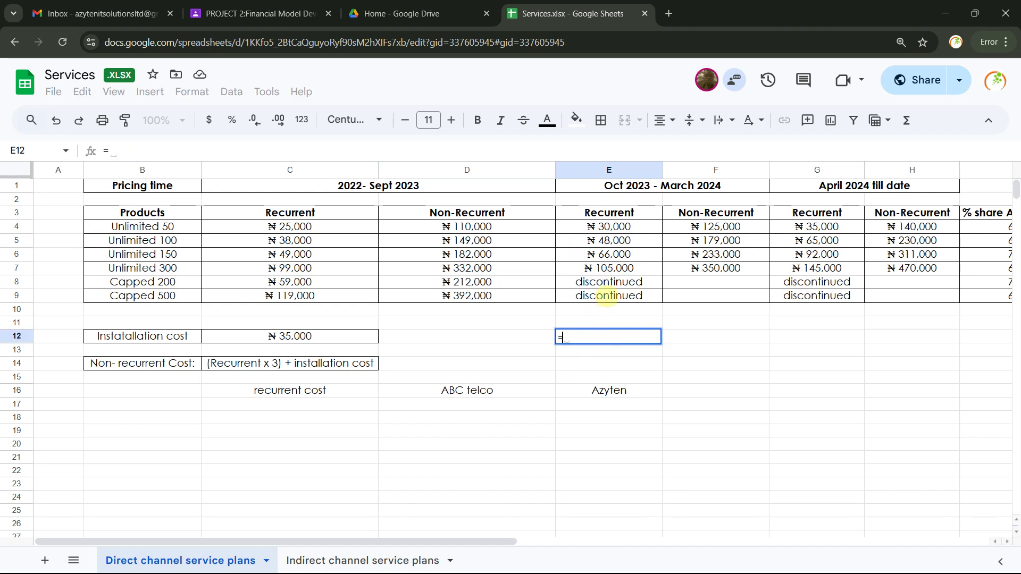
{"action": "left_click", "coordinate": [610, 267]}
{"action": "type", "text": "-35000"}
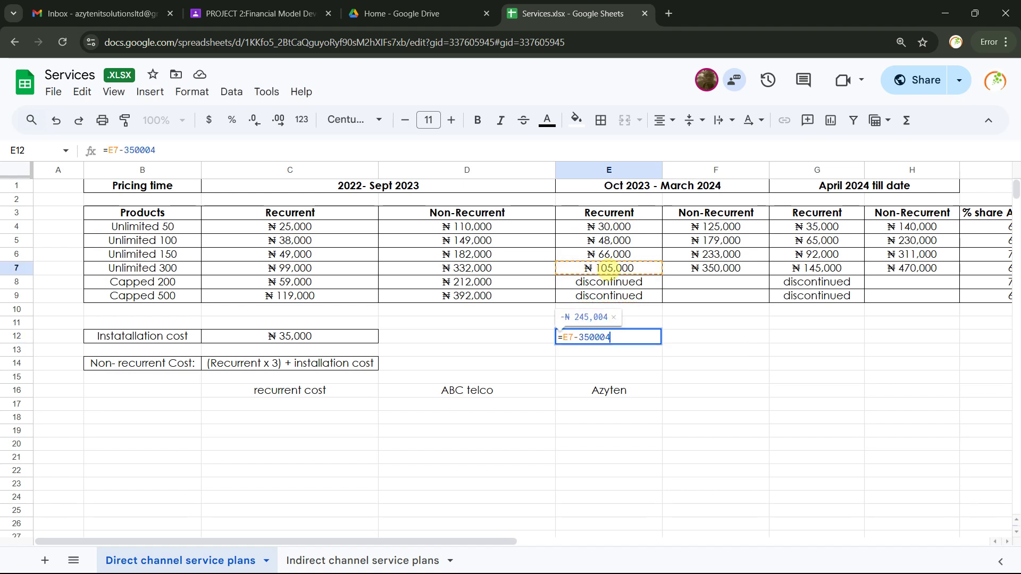
{"action": "key", "text": "Return"}
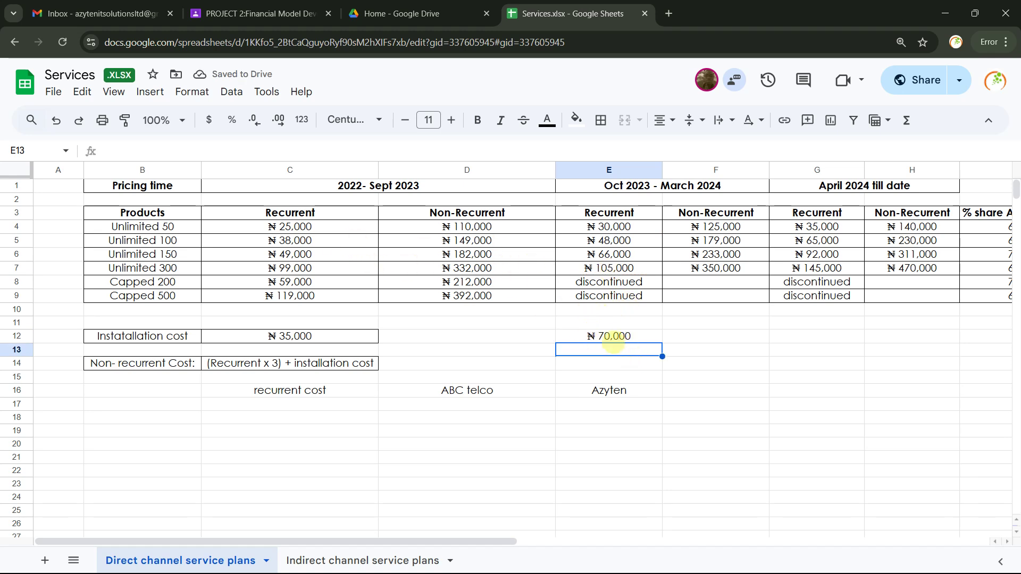
{"action": "left_click", "coordinate": [595, 330]}
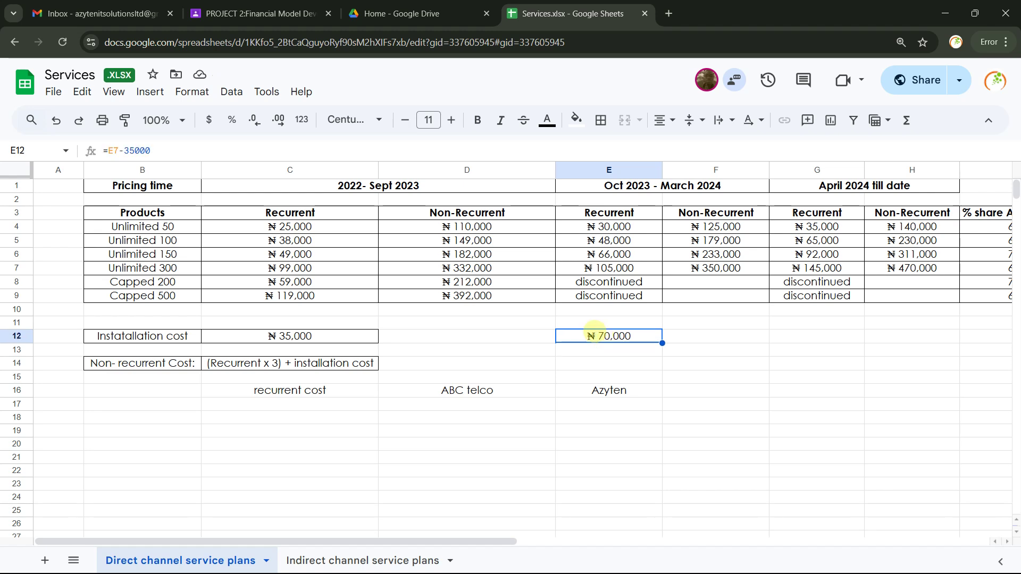
{"action": "key", "text": "Delete"}
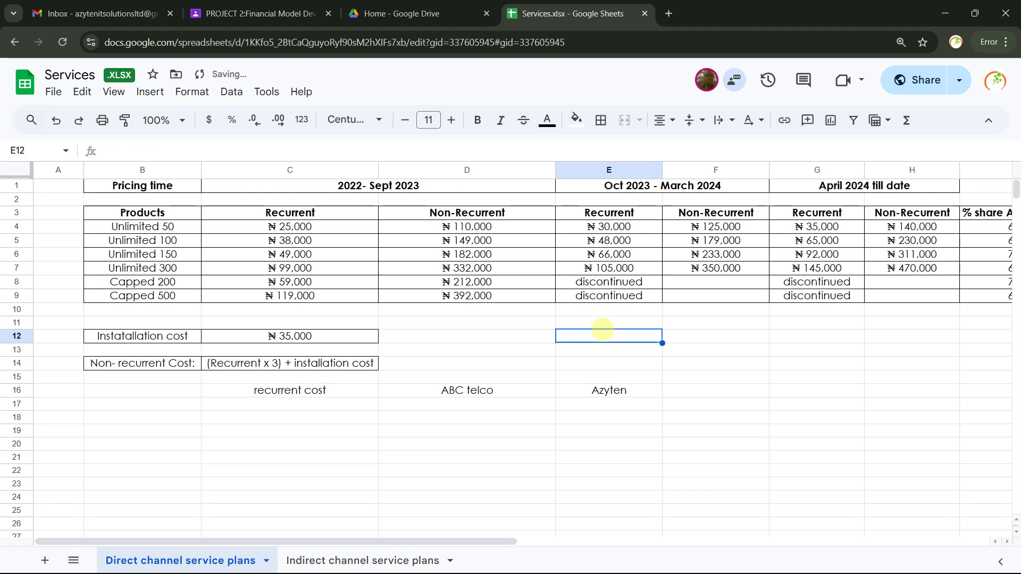
{"action": "left_click", "coordinate": [603, 271]}
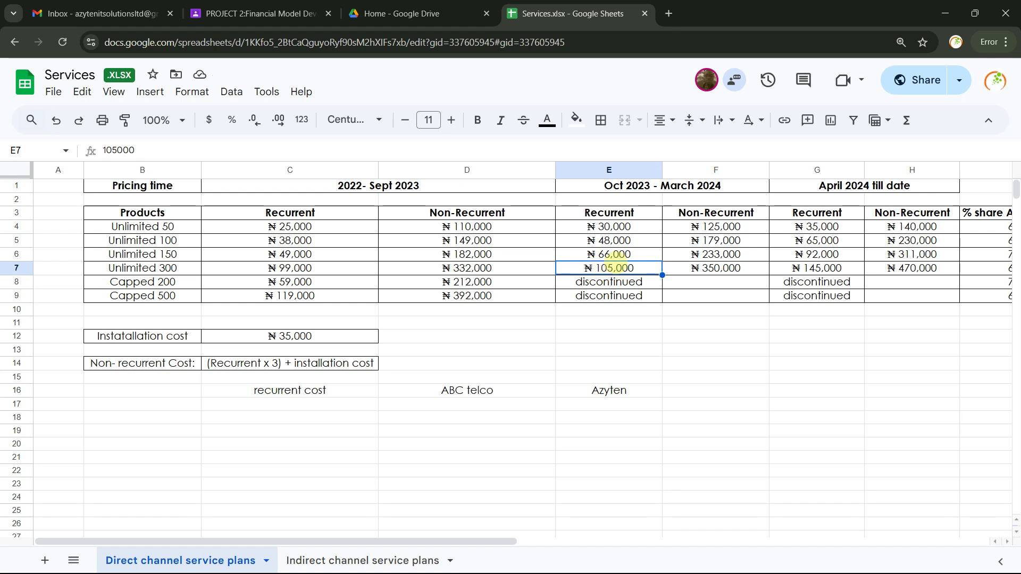
Step: Compare the row 68 Amount in the Power Query Editor with the Unlimited 50 non-recurrent price for Oct 2023 - March 2024 in the indirect channel plans
{"action": "key", "text": "alt+Tab"}
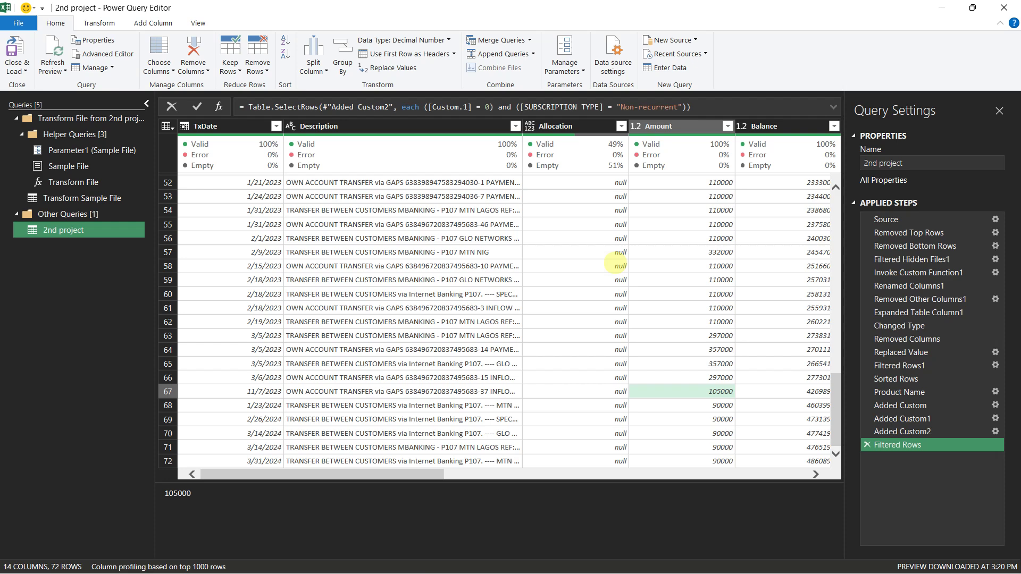
{"action": "left_click", "coordinate": [723, 405]}
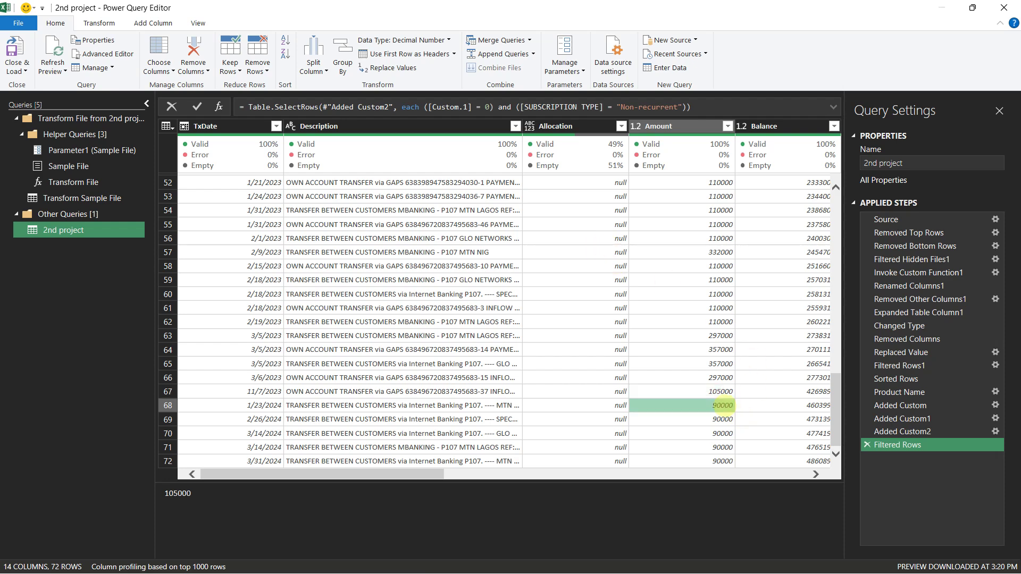
{"action": "key", "text": "alt+Tab"}
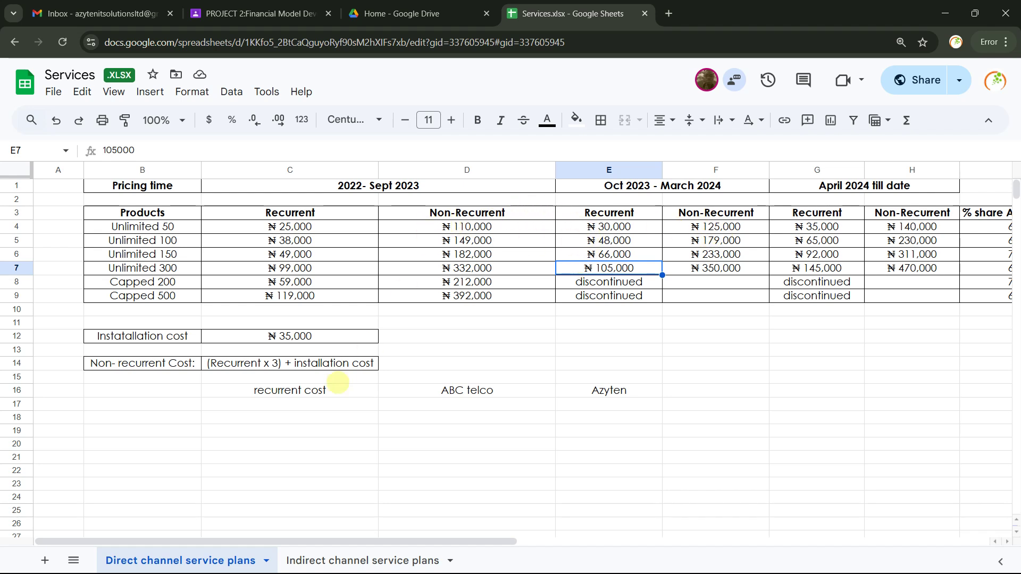
{"action": "left_click", "coordinate": [319, 559]}
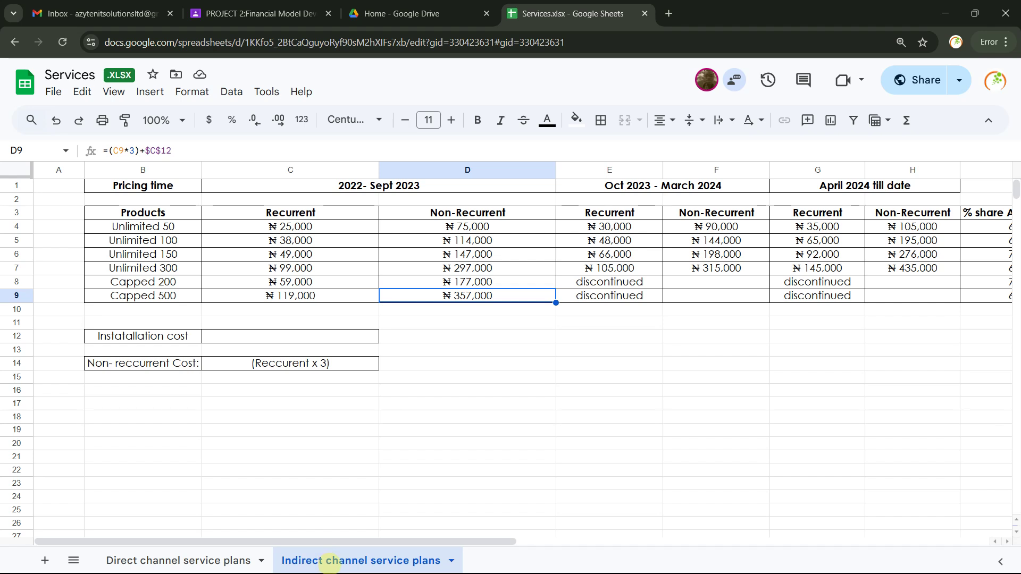
{"action": "left_click", "coordinate": [710, 229]}
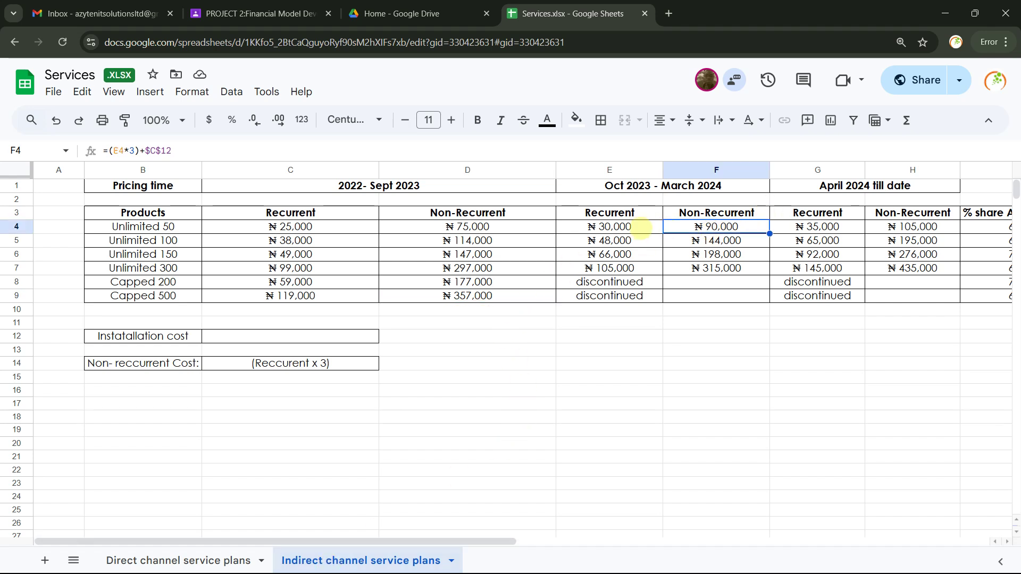
Step: Compare the Amount and TxDate of row 63 in the Power Query Editor with the 2022- Sept 2023 non-recurrent prices in the indirect channel plans
{"action": "key", "text": "alt+Tab"}
{"action": "left_click", "coordinate": [701, 335]}
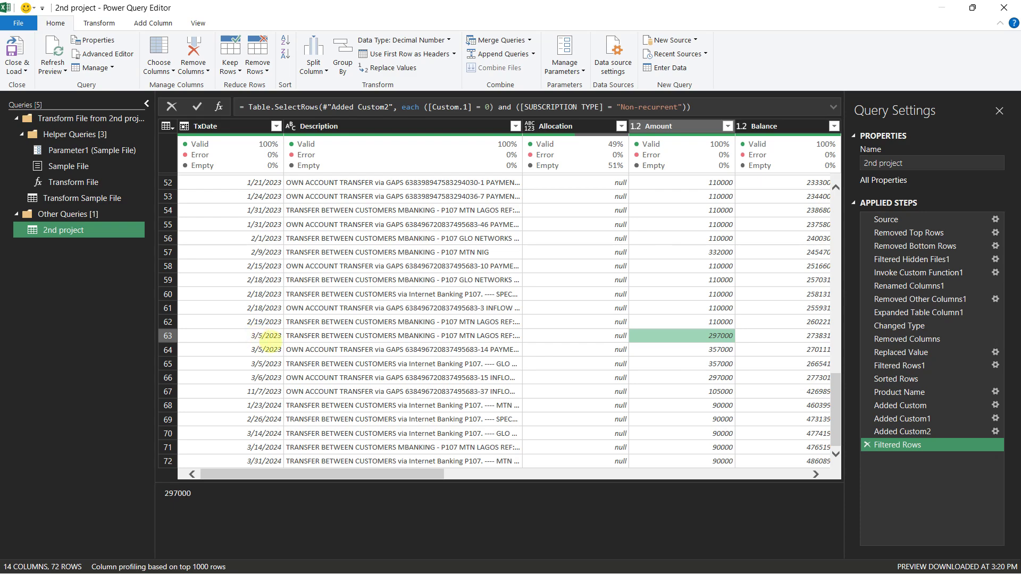
{"action": "key", "text": "alt+Tab"}
{"action": "key", "text": "alt+Tab"}
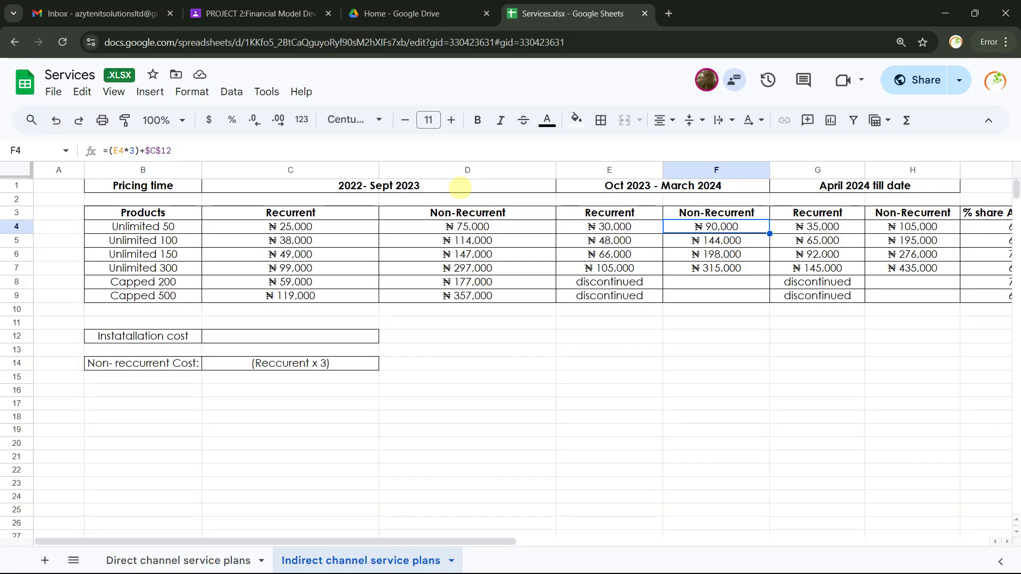
{"action": "key", "text": "alt+Tab"}
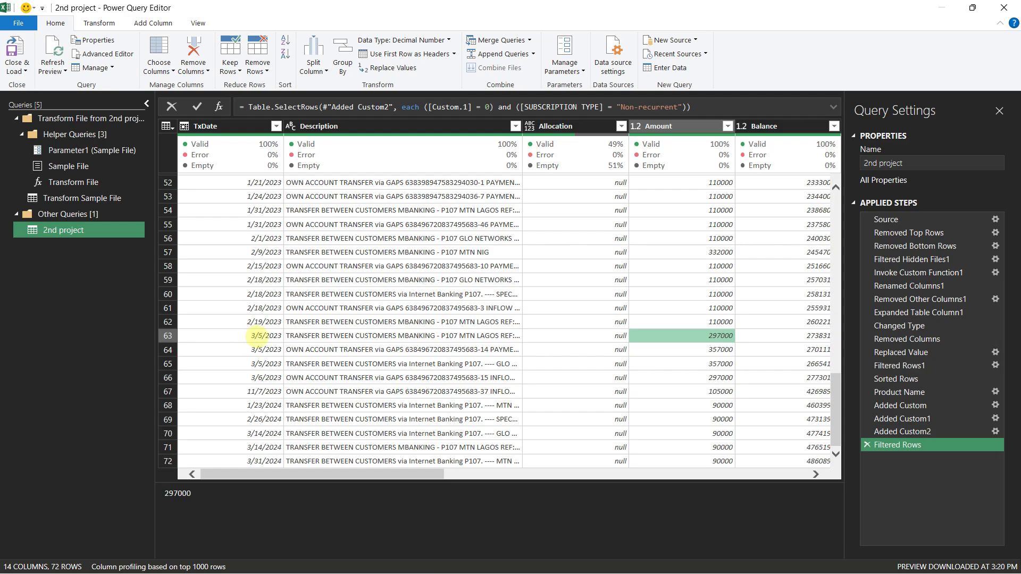
{"action": "key", "text": "alt+Tab"}
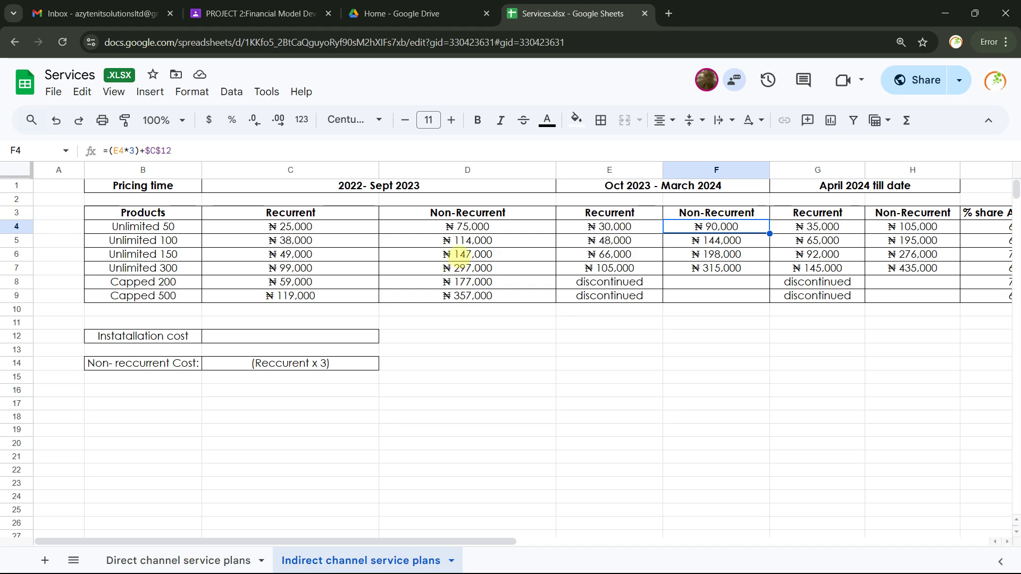
Step: Return to the Power Query Editor, reopen the Added Custom2 formula, and replace its final 0 with an if condition on [TxDate]
{"action": "key", "text": "alt+Tab"}
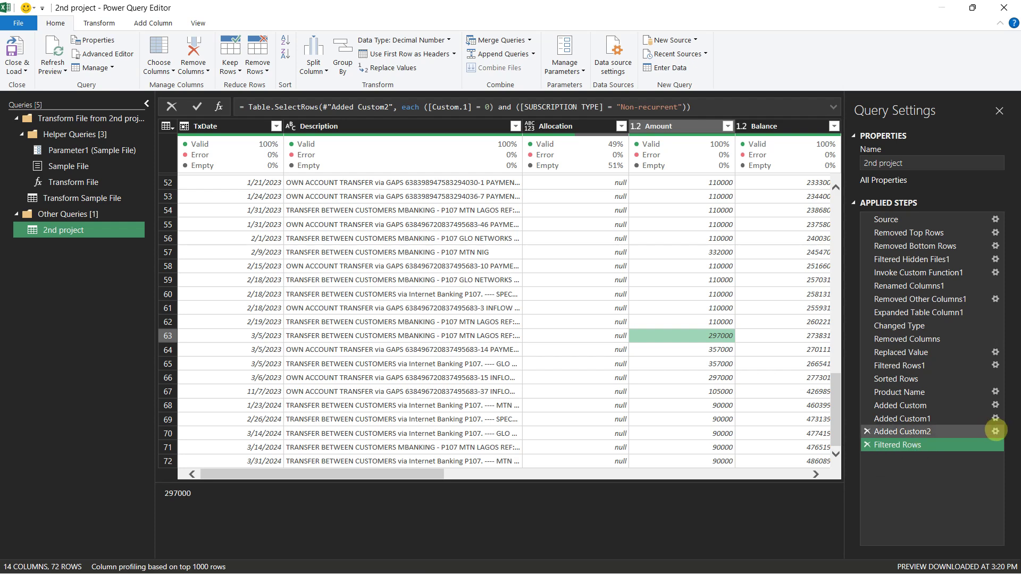
{"action": "left_click", "coordinate": [996, 430]}
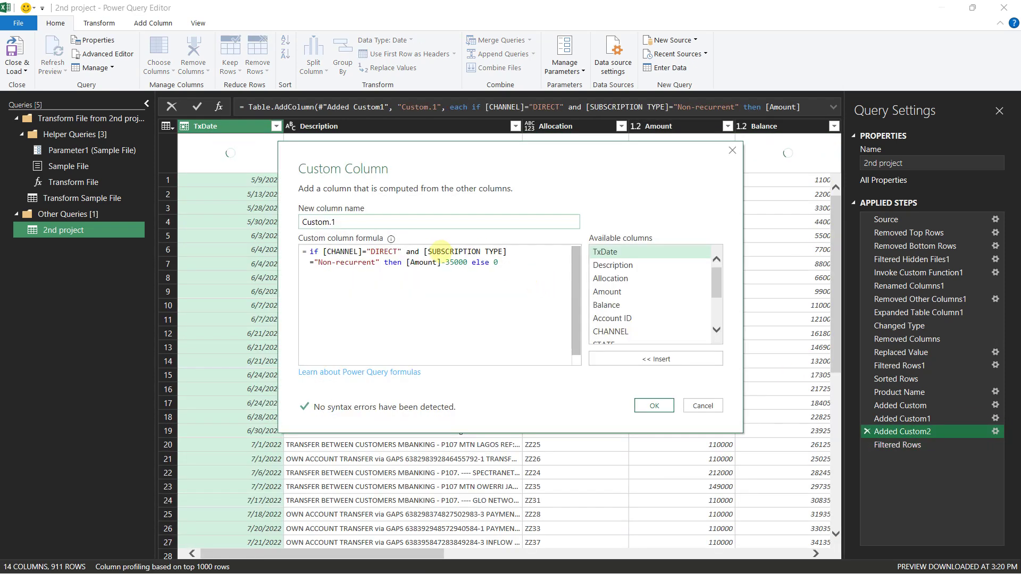
{"action": "left_click", "coordinate": [512, 260]}
{"action": "key", "text": "BackSpace"}
{"action": "type", "text": "if tx"}
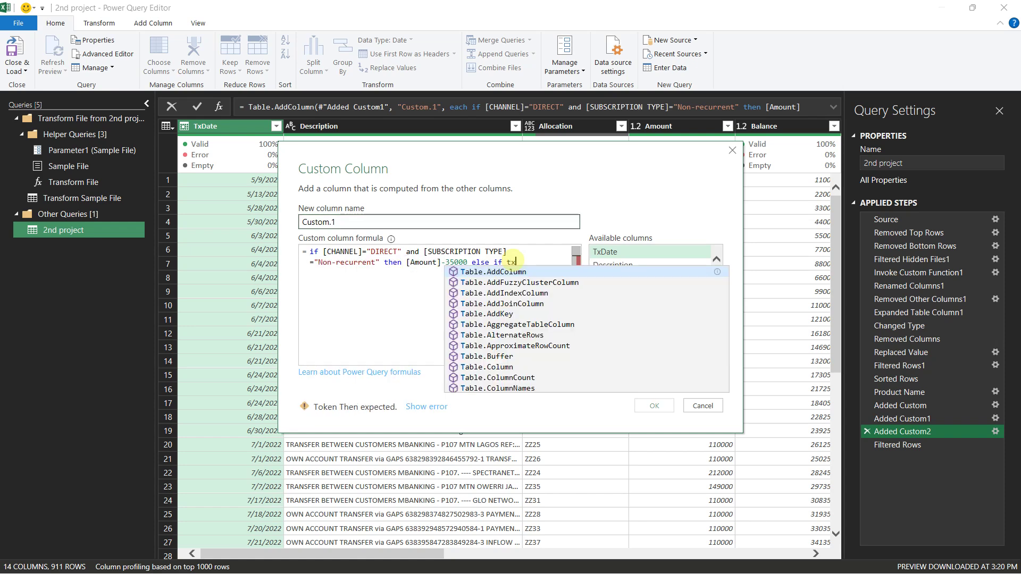
{"action": "key", "text": "Tab"}
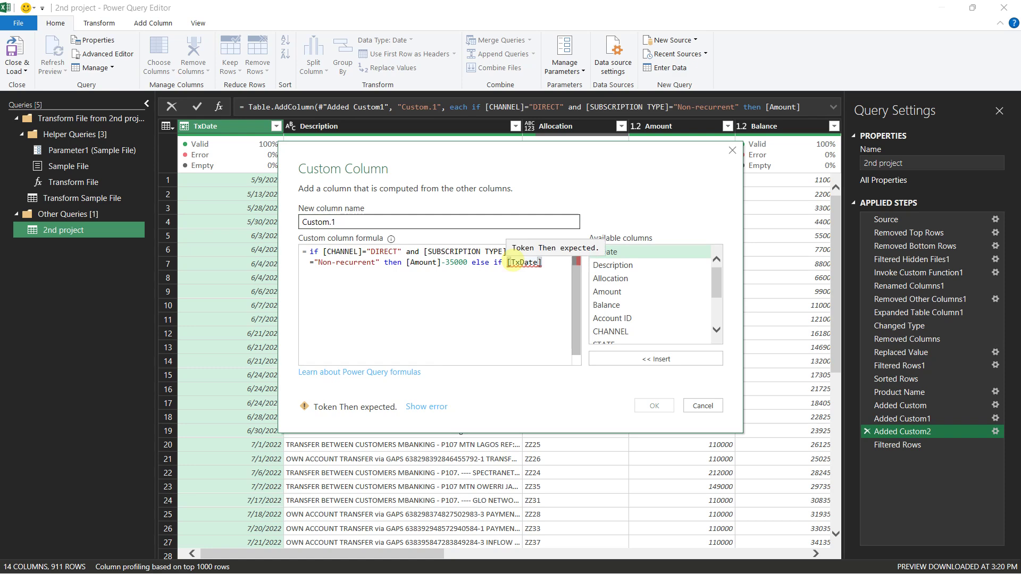
Step: Complete the date condition in the custom column formula as [TxDate]<#date(2023,03,01)
{"action": "type", "text": "<"}
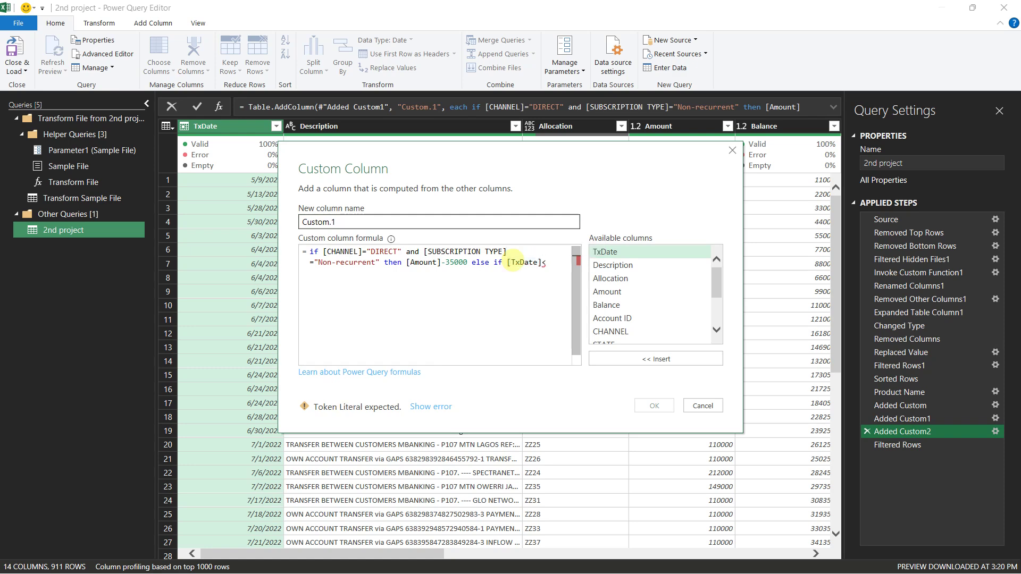
{"action": "type", "text": "#d"}
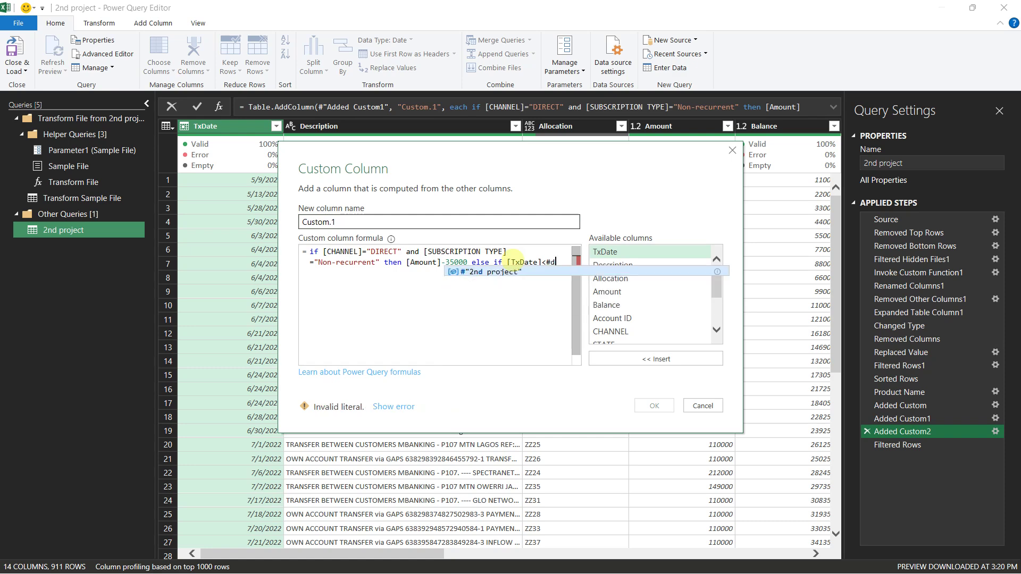
{"action": "type", "text": "ate()"}
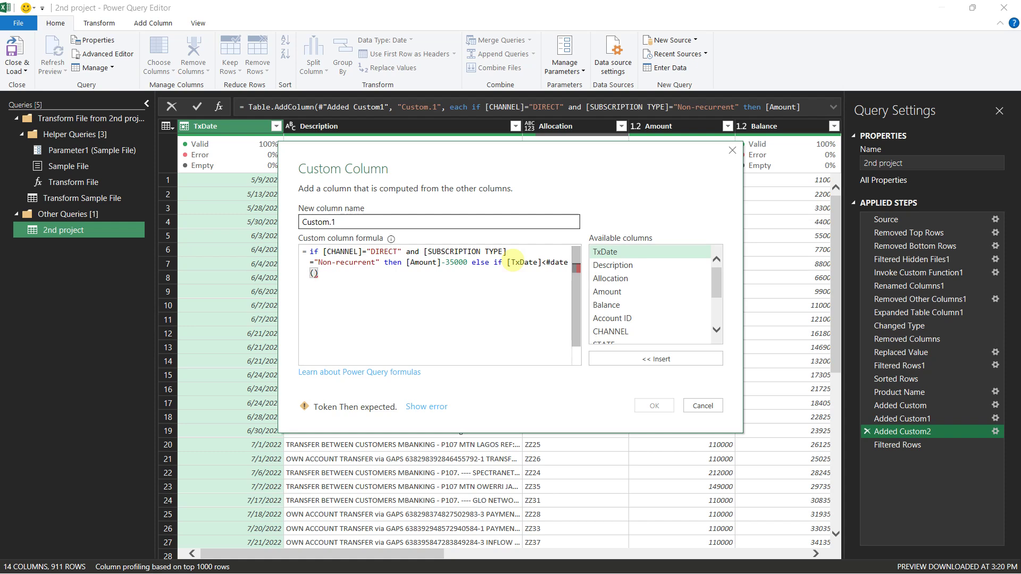
{"action": "type", "text": "2023,"}
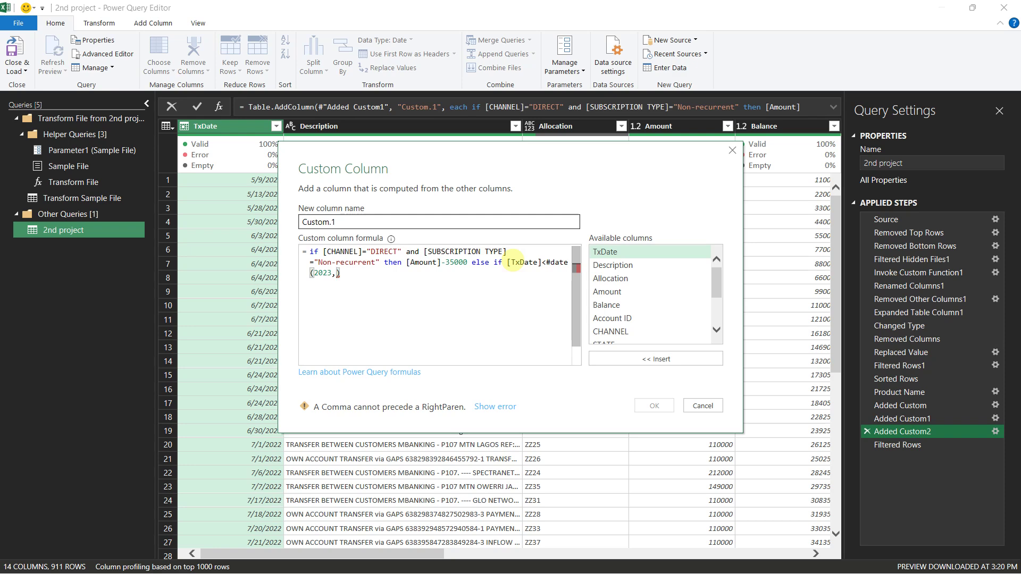
{"action": "type", "text": "0"}
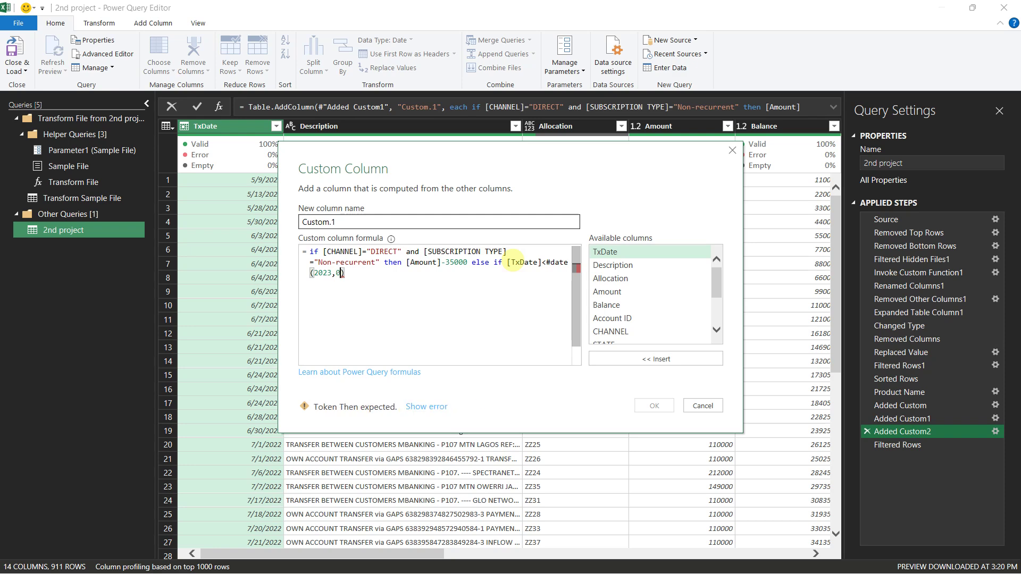
{"action": "type", "text": "3,01"}
{"action": "type", "text": " then"}
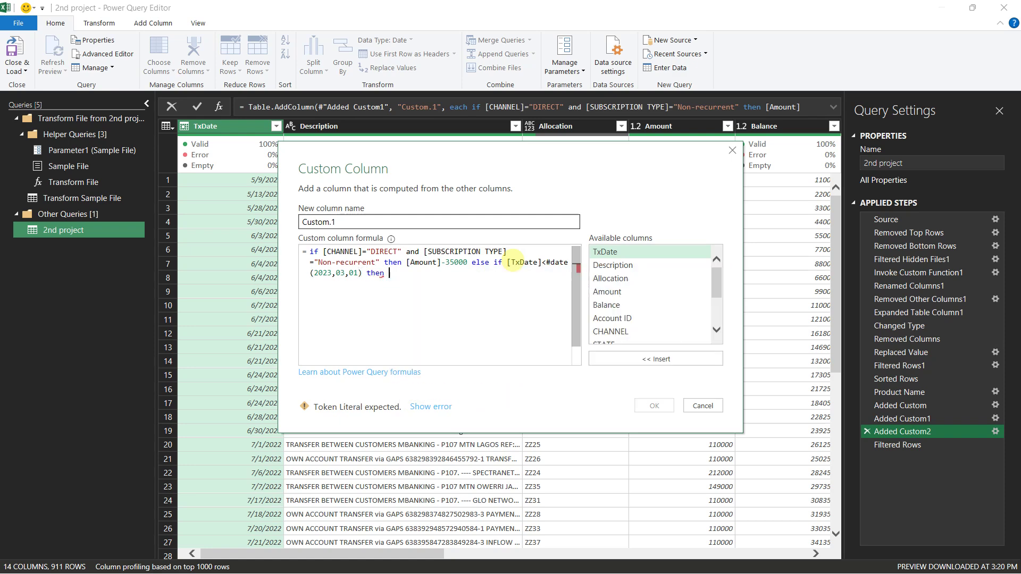
{"action": "key", "text": "BackSpace"}
{"action": "key", "text": "BackSpace"}
{"action": "key", "text": "BackSpace"}
{"action": "key", "text": "BackSpace"}
{"action": "key", "text": "BackSpace"}
Step: Extend the condition with and [CHANNEL]="INDIRECT" and [SUBSCRIPTION TYPE]="Non-reccurent", followed by then
{"action": "type", "text": "and chan"}
{"action": "key", "text": "Tab"}
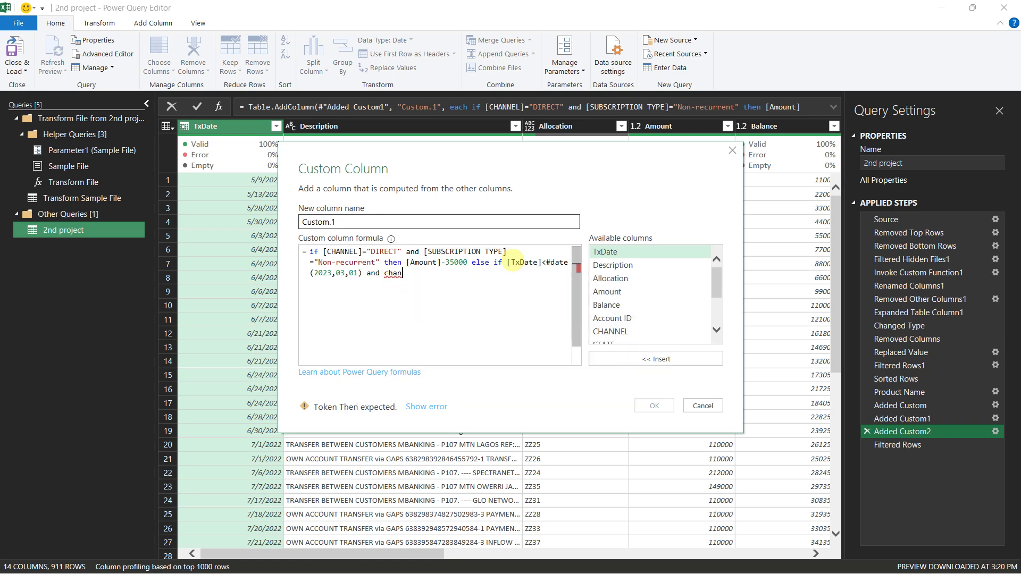
{"action": "type", "text": "=\""}
{"action": "type", "text": "INDIRECT\" and S"}
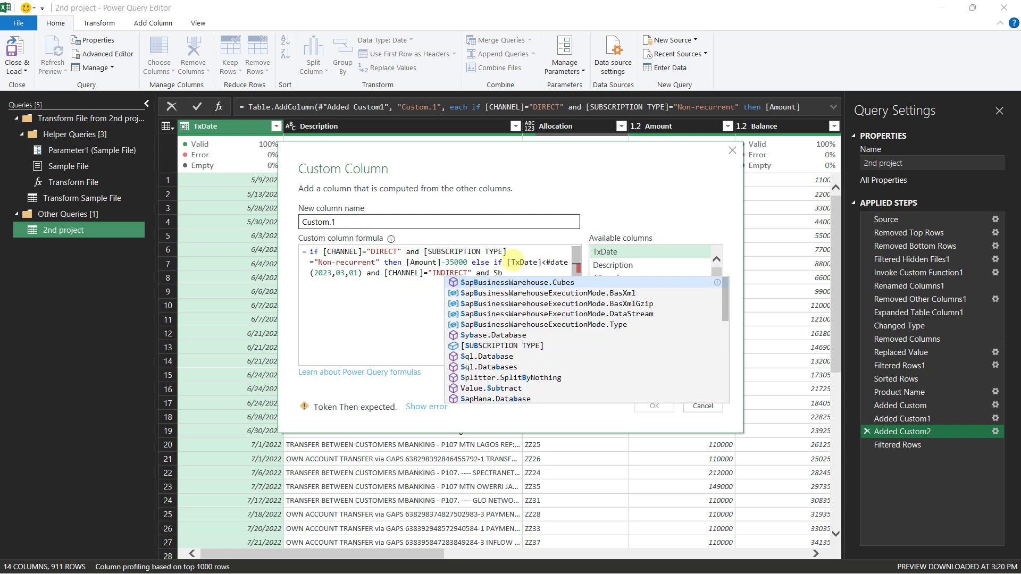
{"action": "type", "text": "ubs"}
{"action": "key", "text": "Tab"}
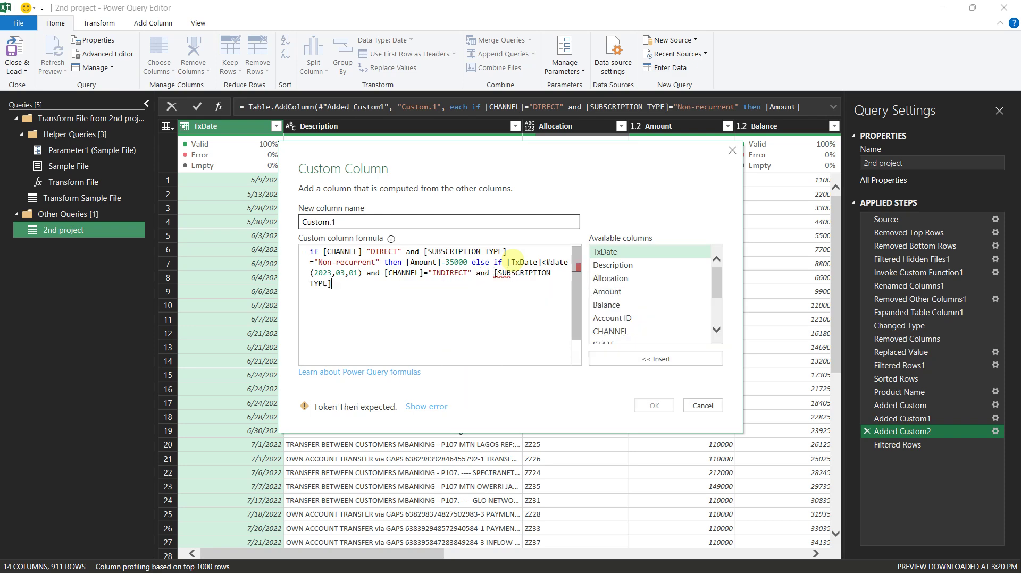
{"action": "type", "text": "=\"Non-reccurent\" then "}
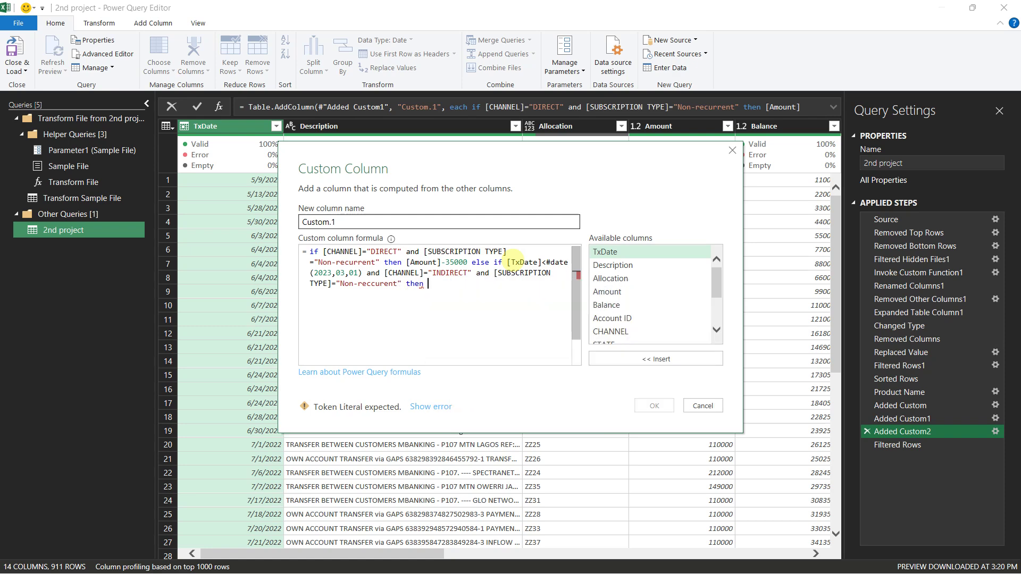
Step: Finish the formula with [Amount]-35000 else 0 and apply it to the custom column
{"action": "type", "text": "amount"}
{"action": "key", "text": "Tab"}
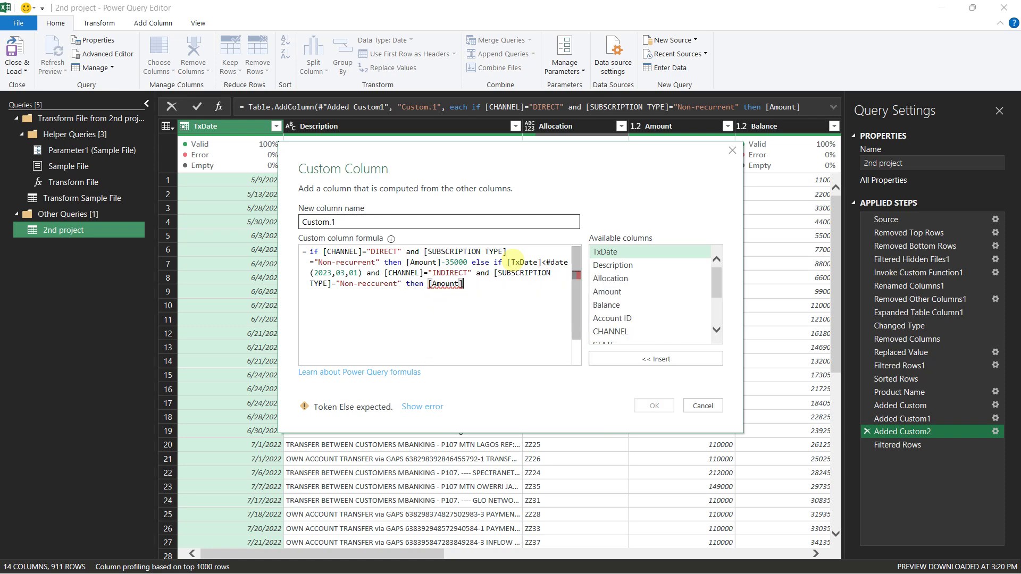
{"action": "type", "text": "-35000 else 0"}
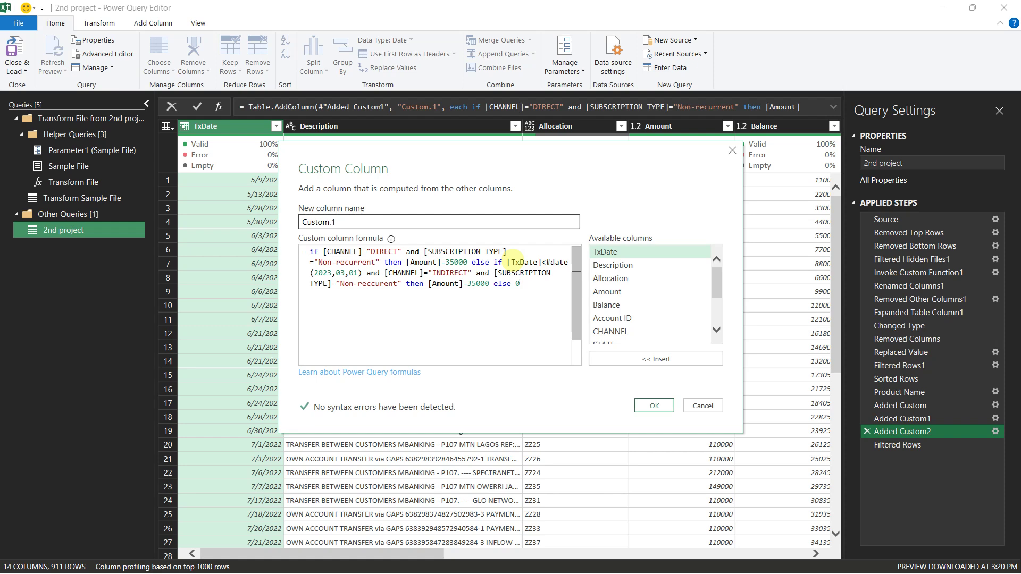
{"action": "left_click", "coordinate": [654, 406]}
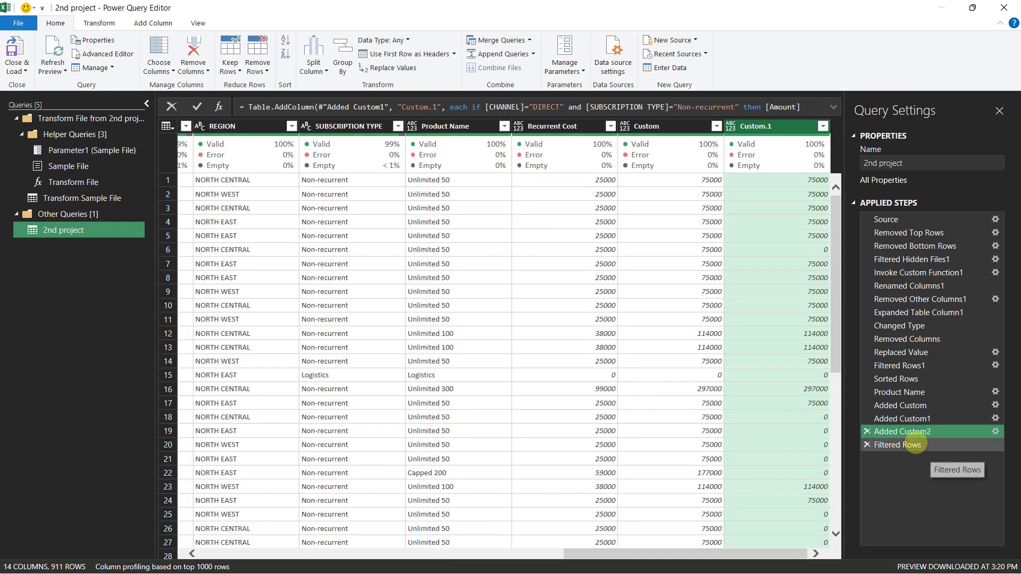
Step: Examine the TxDate and Amount values down to the last row of the Filtered Rows step
{"action": "left_click", "coordinate": [917, 444]}
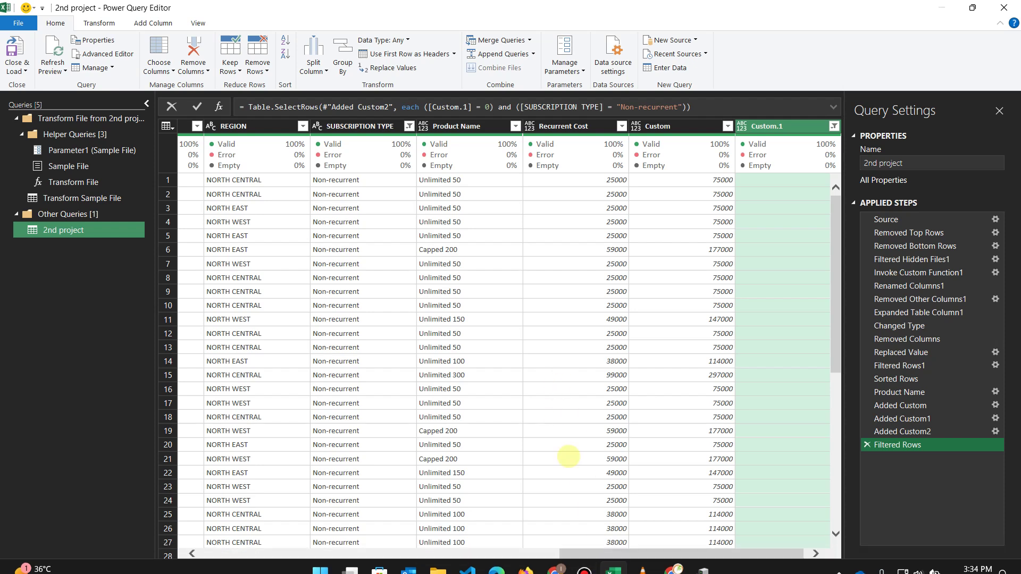
{"action": "left_click_drag", "start_coordinate": [569, 554], "coordinate": [237, 556]}
{"action": "scroll", "coordinate": [456, 423], "scroll_direction": "down", "scroll_amount": 15}
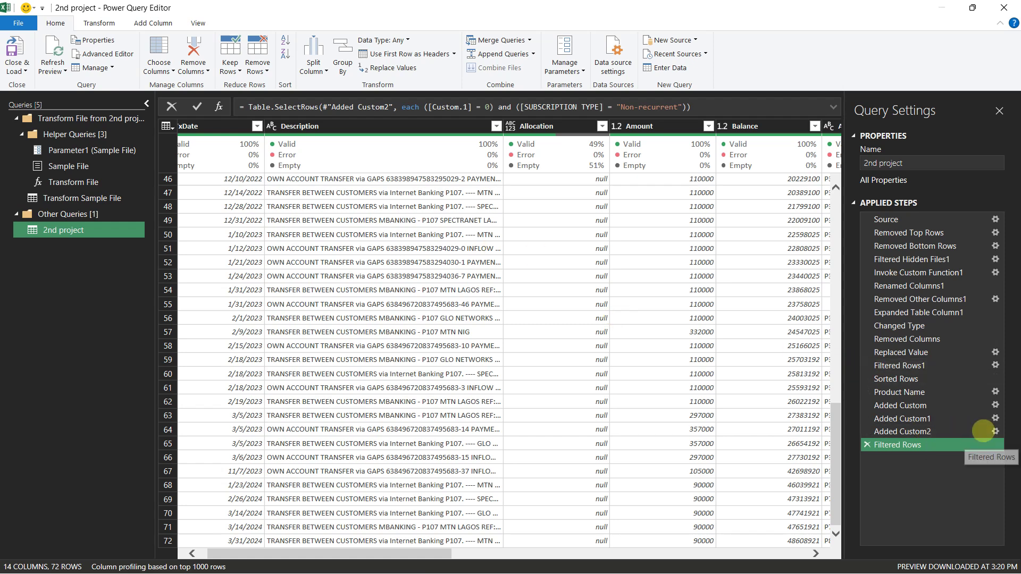
Step: Reopen the Added Custom2 formula and cut the whole [TxDate] and "INDIRECT" clause, keeping else 0 after the "DIRECT" result
{"action": "left_click", "coordinate": [994, 431]}
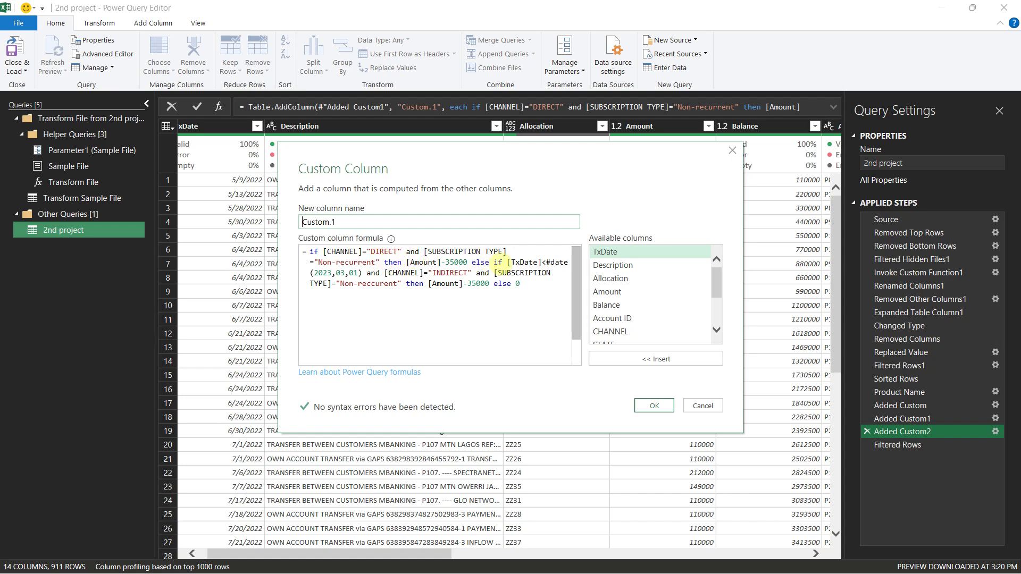
{"action": "left_click_drag", "start_coordinate": [508, 263], "coordinate": [485, 284]}
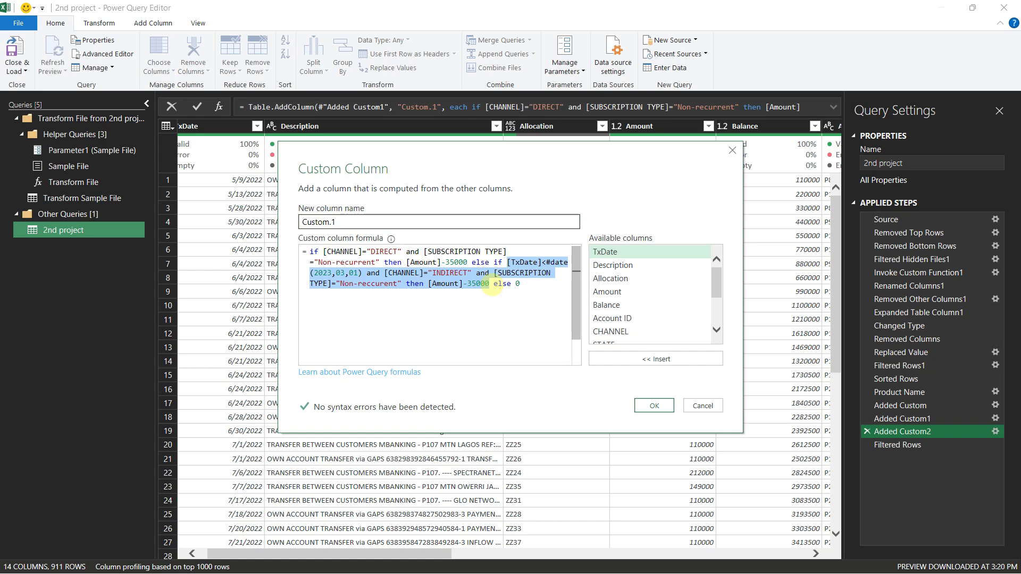
{"action": "key", "text": "BackSpace"}
{"action": "key", "text": "BackSpace"}
{"action": "key", "text": "BackSpace"}
{"action": "key", "text": "BackSpace"}
{"action": "key", "text": "BackSpace"}
{"action": "key", "text": "BackSpace"}
{"action": "key", "text": "BackSpace"}
{"action": "key", "text": "BackSpace"}
{"action": "key", "text": "BackSpace"}
{"action": "key", "text": "BackSpace"}
Step: Paste the cut [TxDate] clause right after the opening if, join it to the "DIRECT" condition with else if, and apply the formula
{"action": "key", "text": "Left"}
{"action": "key", "text": "Left"}
{"action": "key", "text": "Left"}
{"action": "key", "text": "Left"}
{"action": "key", "text": "Left"}
{"action": "key", "text": "Left"}
{"action": "key", "text": "Left"}
{"action": "key", "text": "Left"}
{"action": "key", "text": "Left"}
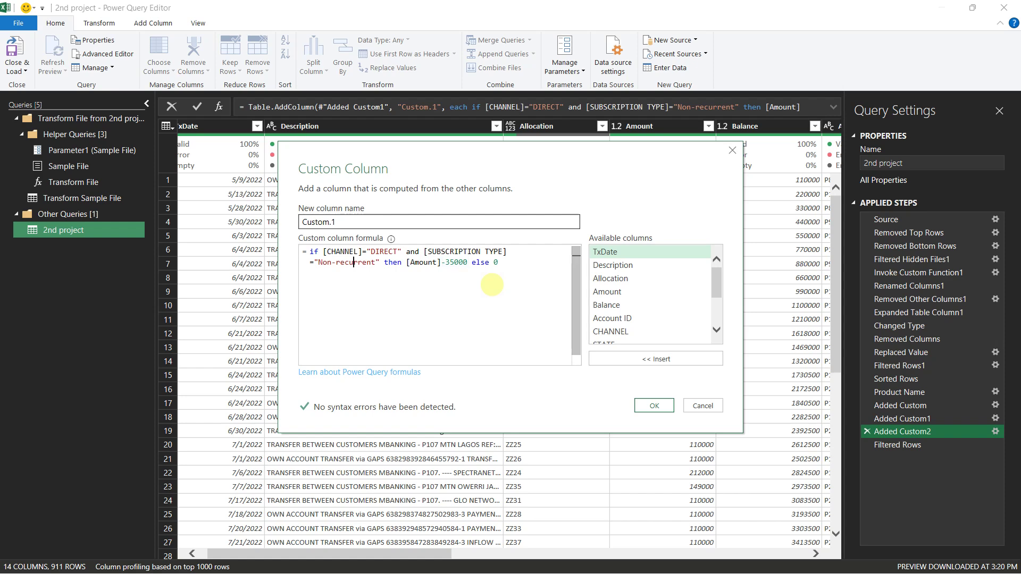
{"action": "key", "text": "Right"}
{"action": "key", "text": "ctrl+v"}
{"action": "type", "text": "else if"}
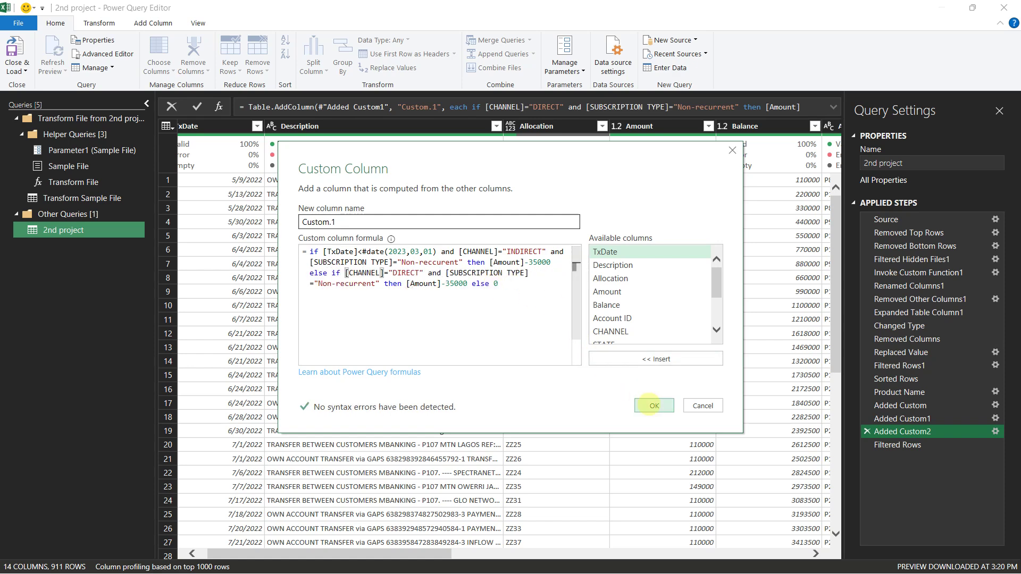
{"action": "left_click", "coordinate": [651, 405]}
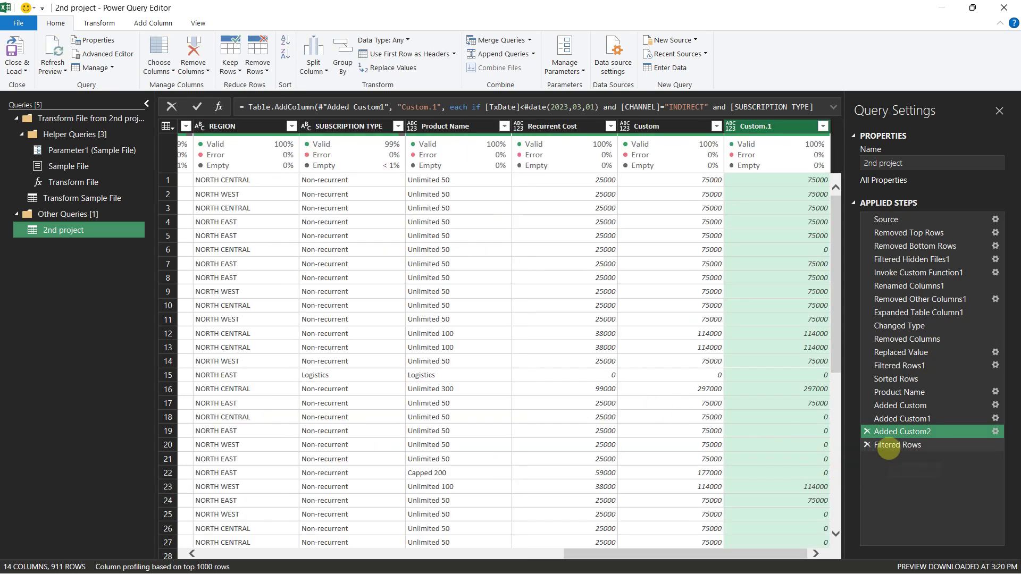
Step: Review the TxDate and Amount values through all rows of the Filtered Rows step
{"action": "left_click", "coordinate": [898, 445]}
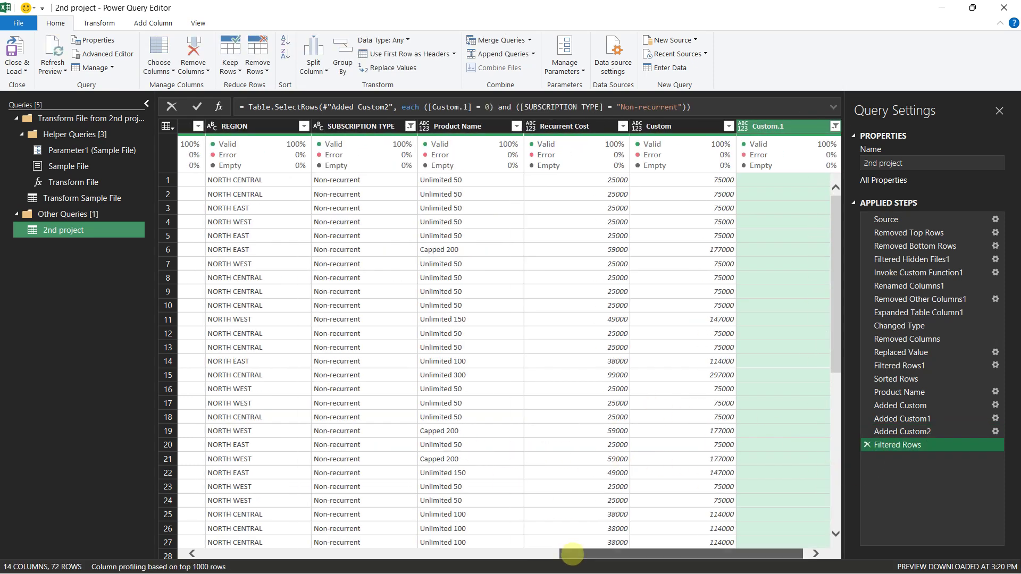
{"action": "left_click_drag", "start_coordinate": [569, 553], "coordinate": [265, 553]}
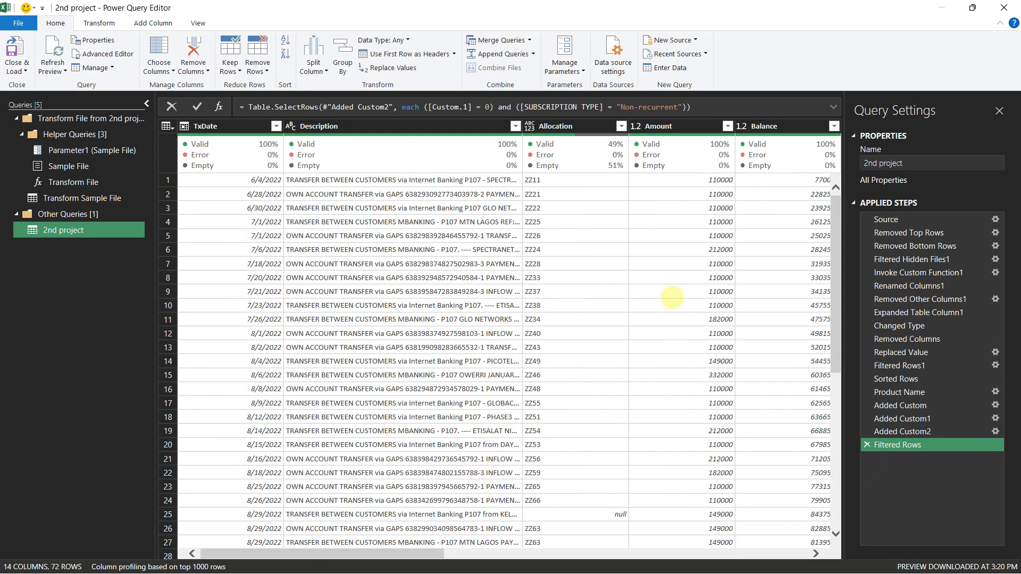
{"action": "scroll", "coordinate": [691, 280], "scroll_direction": "down", "scroll_amount": 4}
{"action": "scroll", "coordinate": [691, 280], "scroll_direction": "down", "scroll_amount": 3}
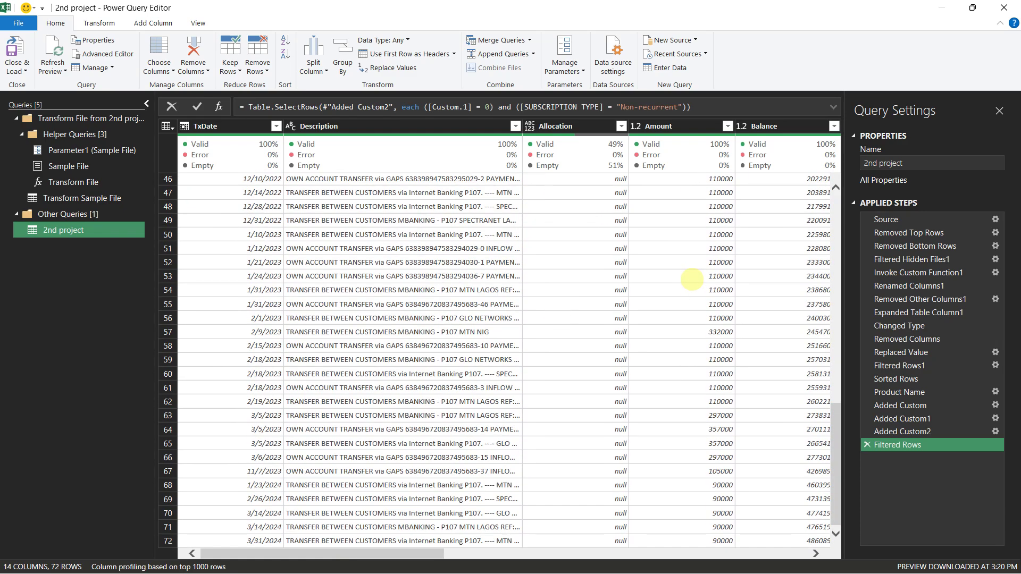
{"action": "scroll", "coordinate": [691, 280], "scroll_direction": "up", "scroll_amount": 8}
{"action": "scroll", "coordinate": [693, 280], "scroll_direction": "up", "scroll_amount": 3}
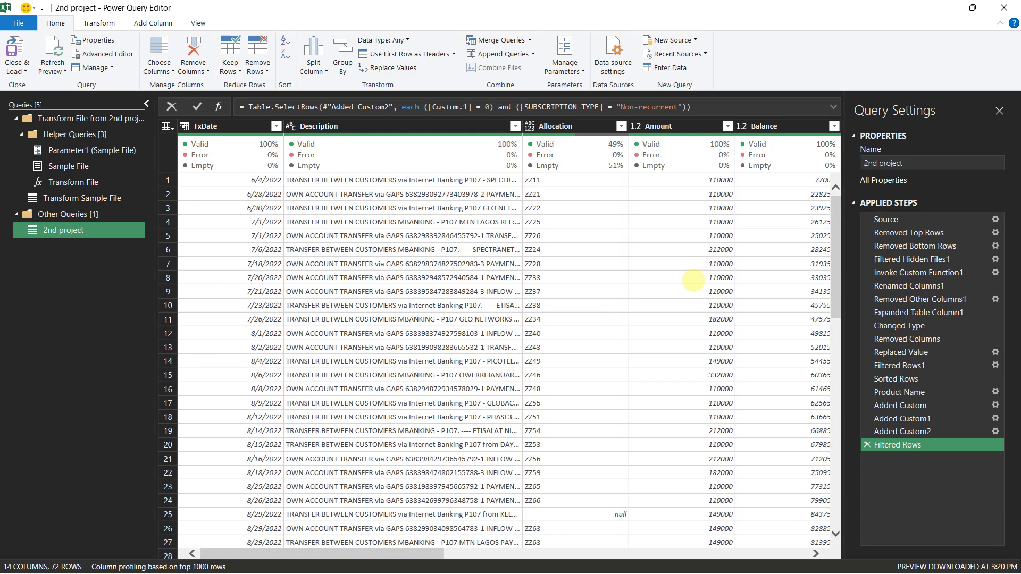
{"action": "scroll", "coordinate": [693, 279], "scroll_direction": "down", "scroll_amount": 7}
{"action": "scroll", "coordinate": [692, 279], "scroll_direction": "down", "scroll_amount": 5}
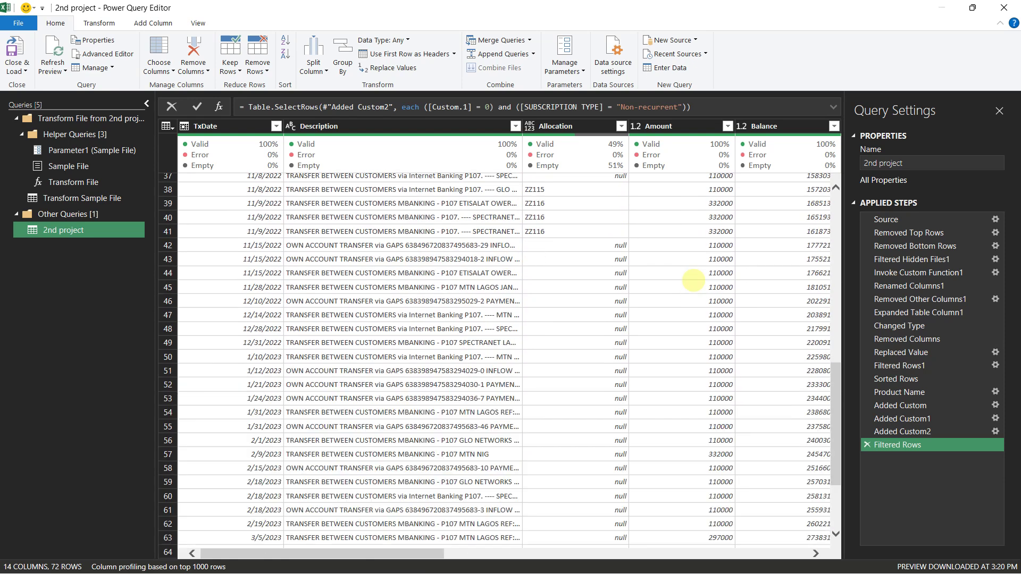
{"action": "scroll", "coordinate": [692, 280], "scroll_direction": "down", "scroll_amount": 1}
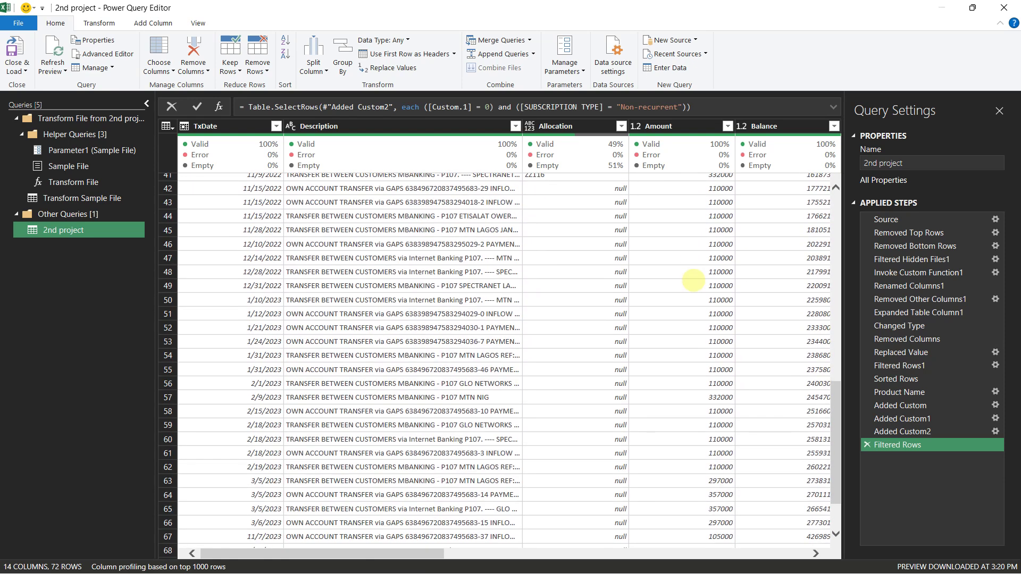
{"action": "scroll", "coordinate": [693, 281], "scroll_direction": "down", "scroll_amount": 2}
{"action": "scroll", "coordinate": [217, 476], "scroll_direction": "up", "scroll_amount": 1}
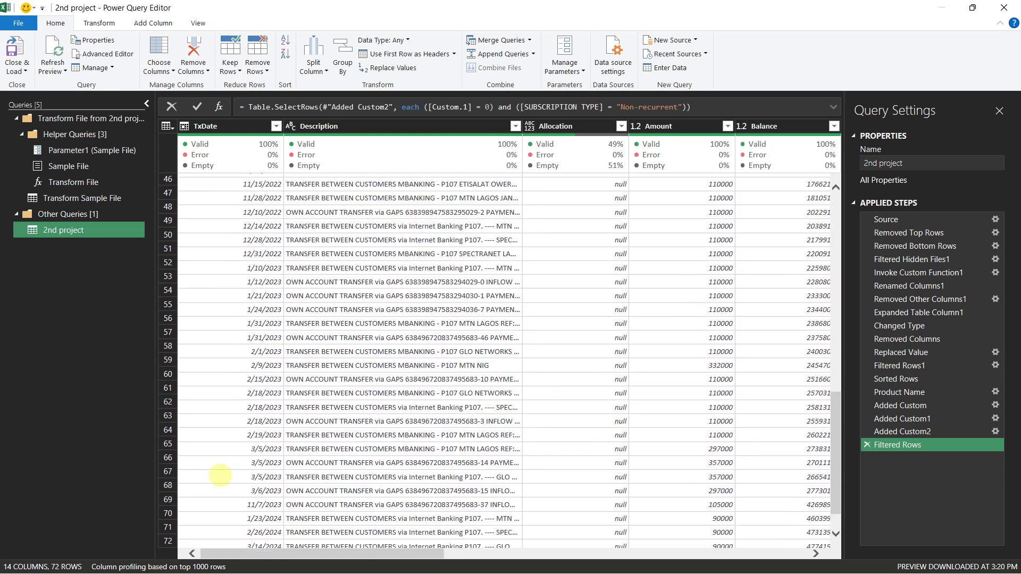
{"action": "scroll", "coordinate": [249, 481], "scroll_direction": "down", "scroll_amount": 1}
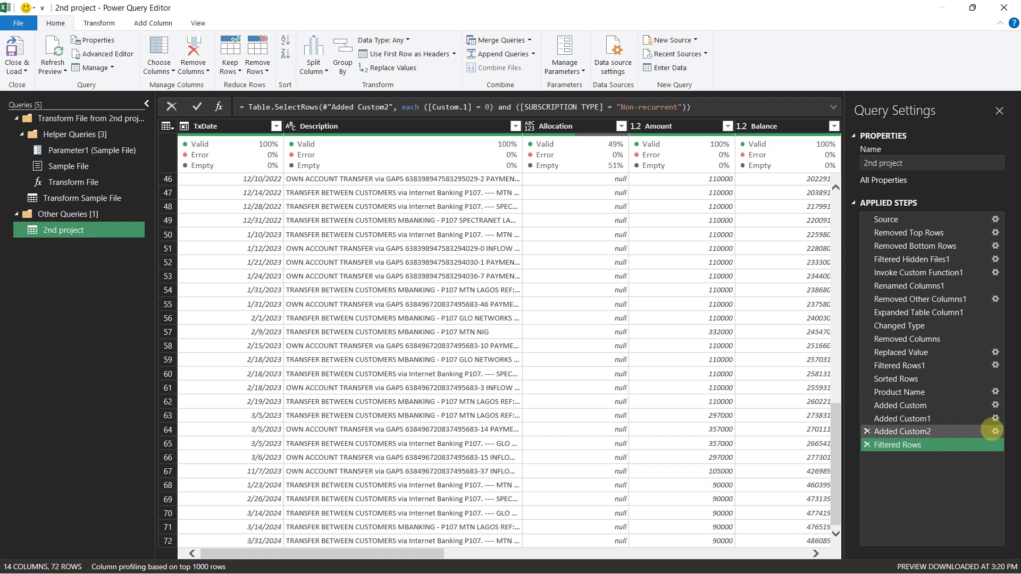
Step: Correct the subscription type in the formula's INDIRECT condition to "Non-recurrent" and apply the change
{"action": "left_click", "coordinate": [996, 431]}
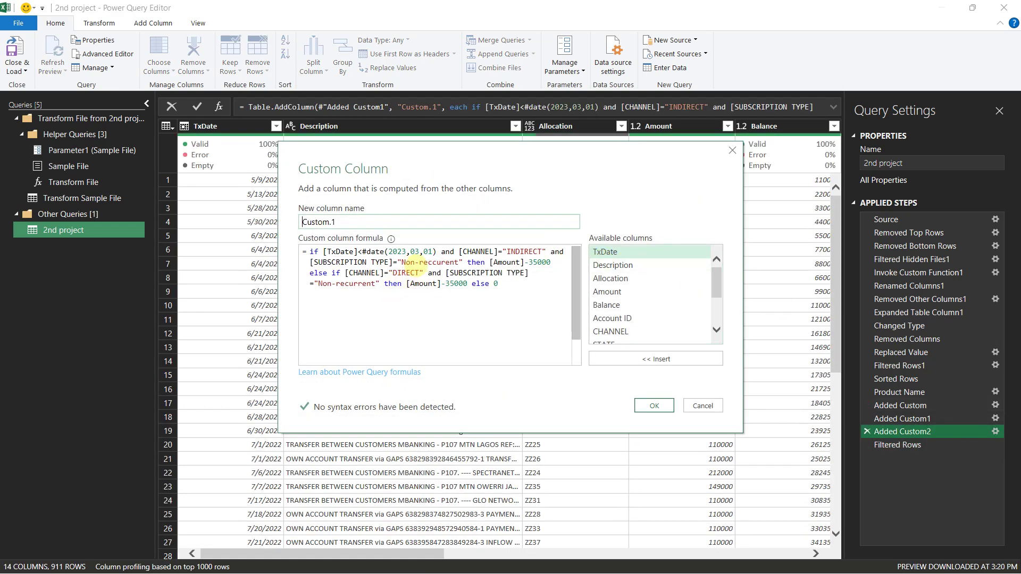
{"action": "left_click", "coordinate": [429, 262]}
{"action": "key", "text": "BackSpace"}
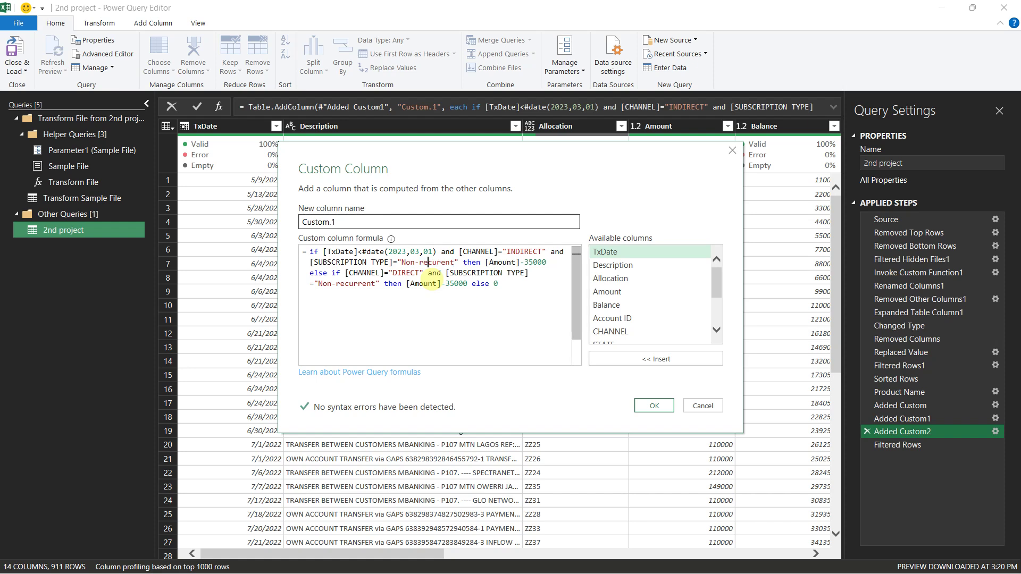
{"action": "key", "text": "Right"}
{"action": "type", "text": "r"}
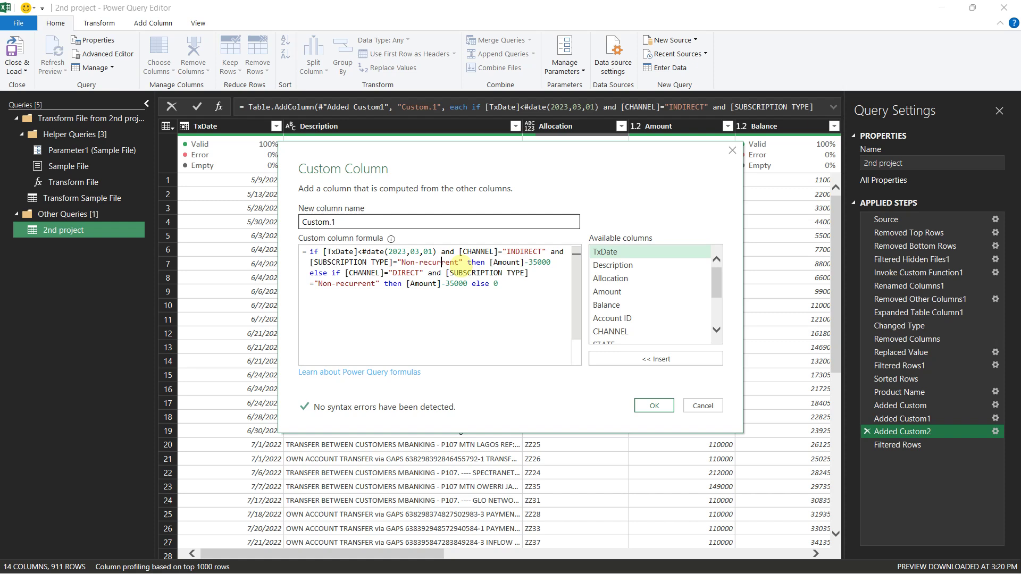
{"action": "left_click", "coordinate": [654, 406]}
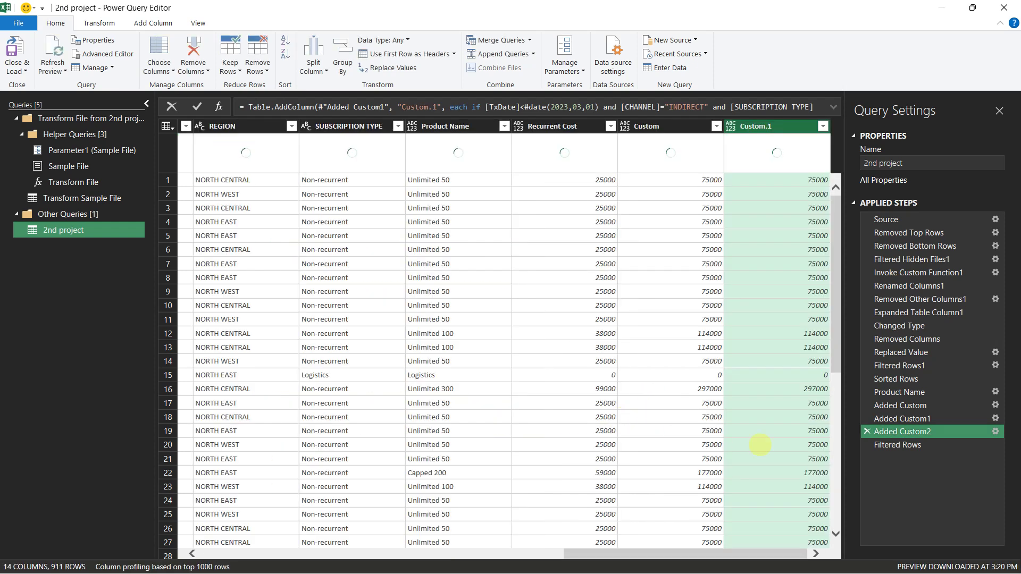
Step: Reopen the Added Custom2 formula and insert an else if before the final else 0
{"action": "left_click", "coordinate": [898, 445]}
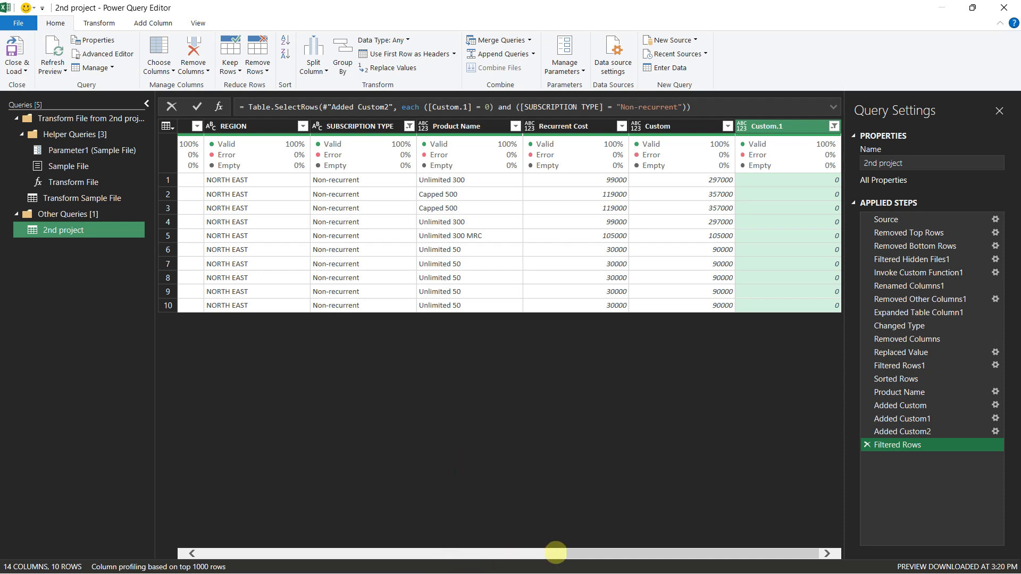
{"action": "left_click_drag", "start_coordinate": [585, 553], "coordinate": [189, 554]}
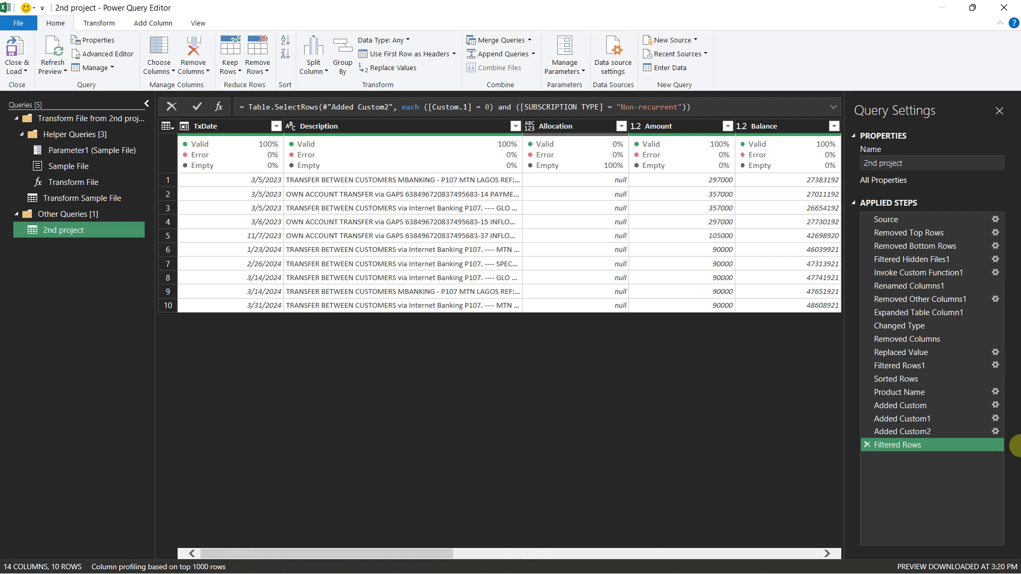
{"action": "left_click", "coordinate": [995, 431]}
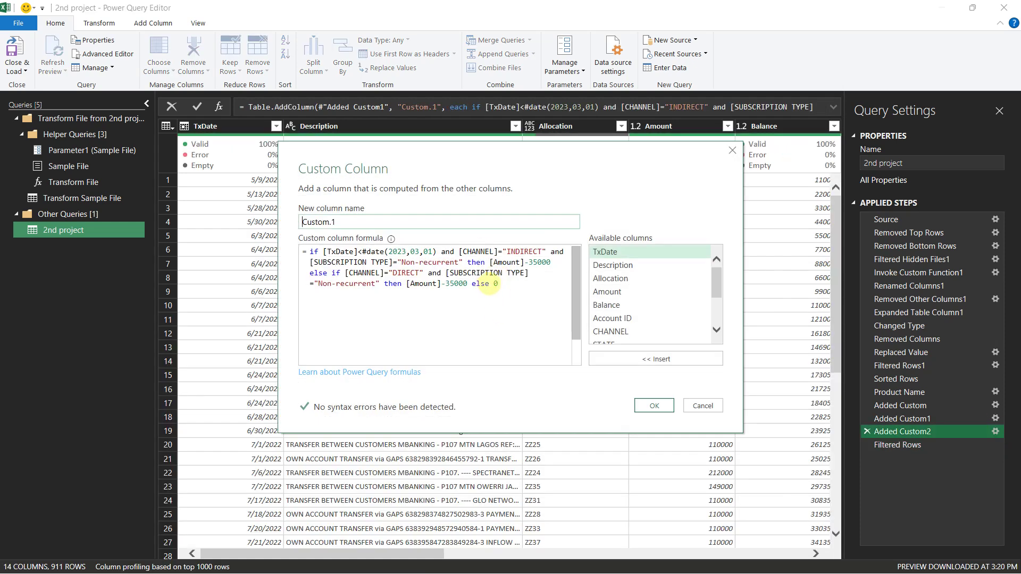
{"action": "left_click", "coordinate": [472, 283]}
{"action": "type", "text": "else fi"}
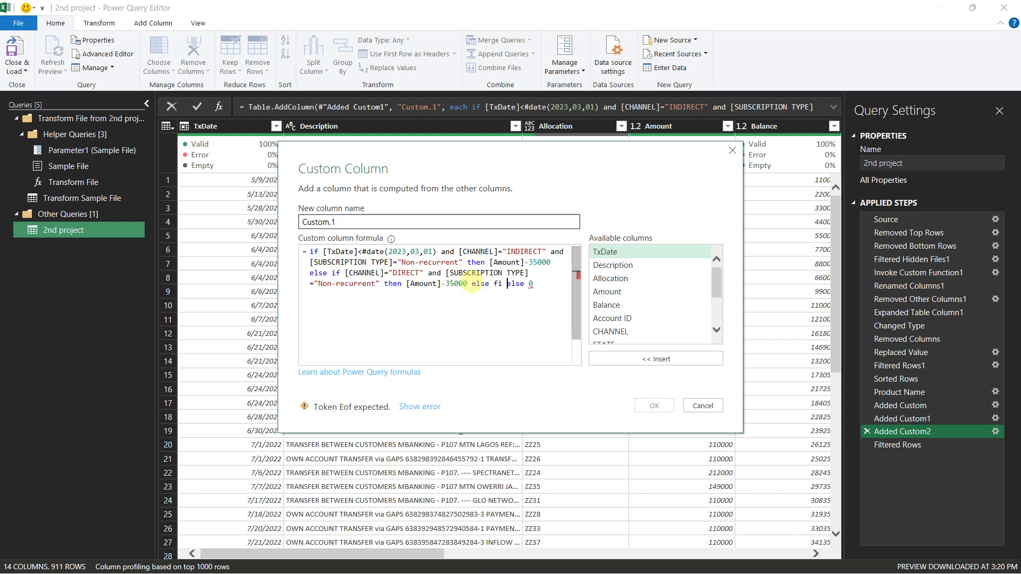
{"action": "key", "text": "BackSpace"}
{"action": "key", "text": "BackSpace"}
{"action": "key", "text": "BackSpace"}
{"action": "type", "text": "if"}
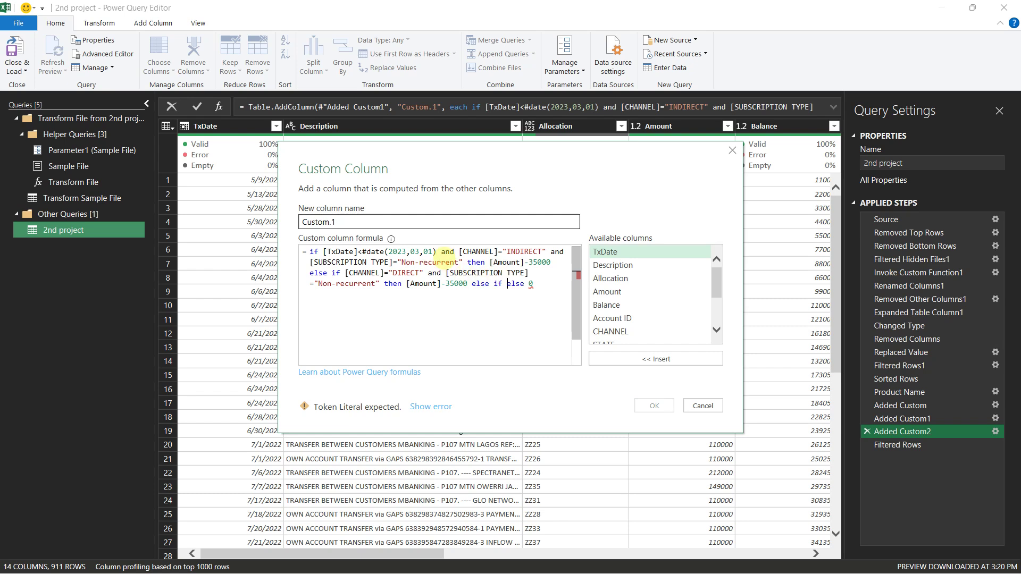
Step: Move the new else if to directly after the INDIRECT clause's [Amount]-35000, ahead of the DIRECT condition
{"action": "left_click_drag", "start_coordinate": [501, 285], "coordinate": [480, 285]}
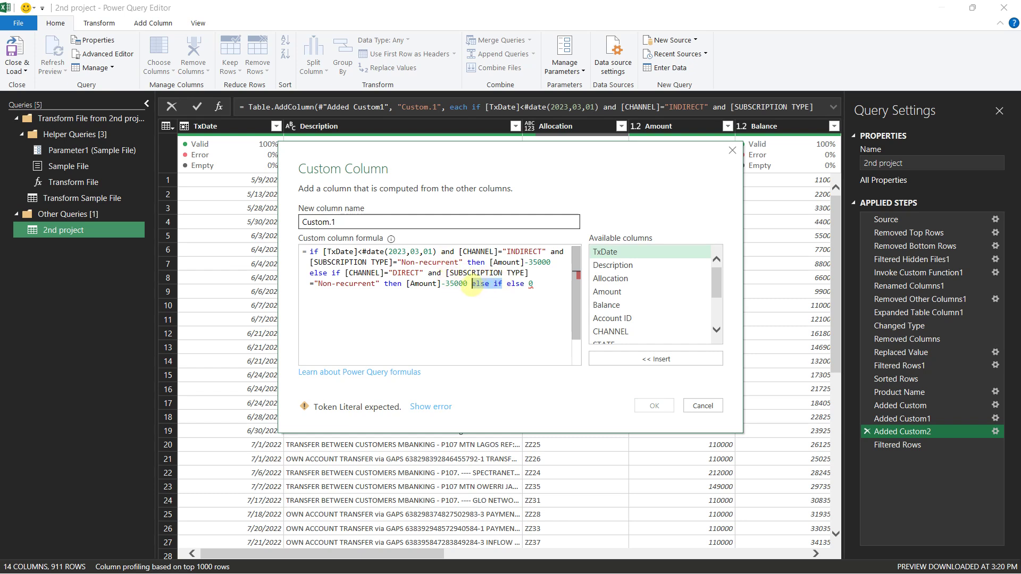
{"action": "key", "text": "BackSpace"}
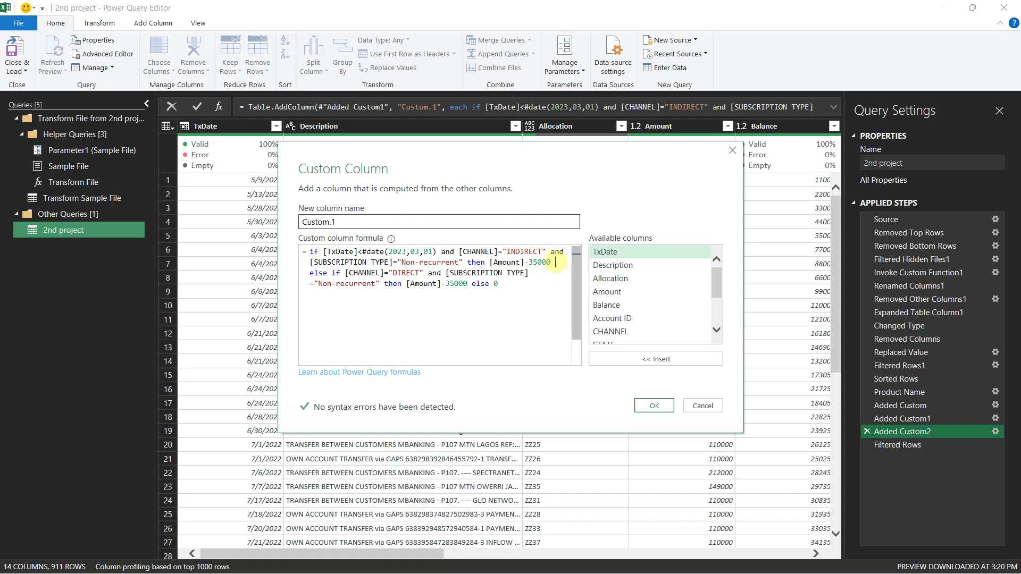
{"action": "key", "text": "ctrl+v"}
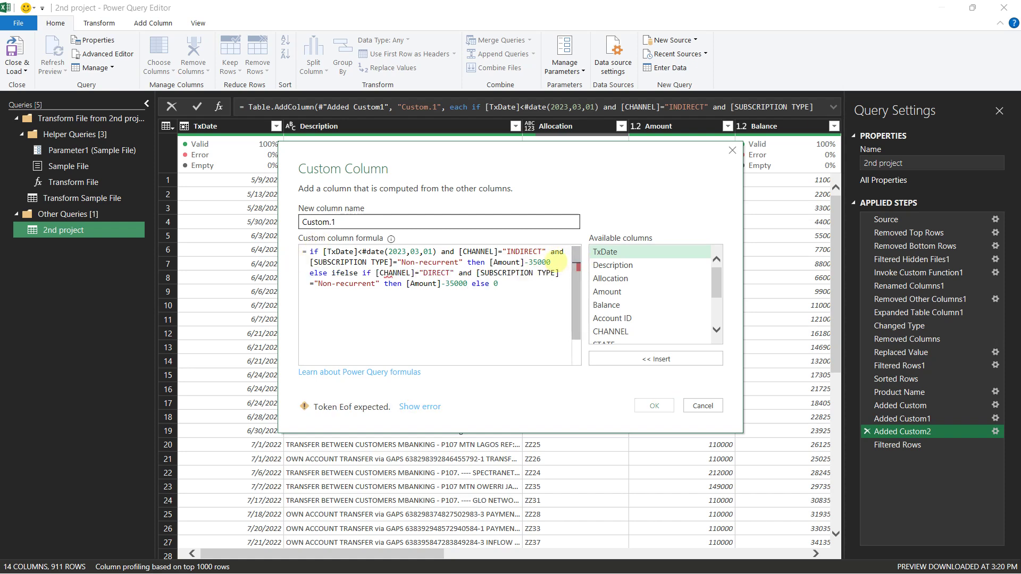
{"action": "key", "text": "Left"}
Step: Copy the [TxDate] and "INDIRECT" clause, including its then [Amount]-35000 result, into the new else if
{"action": "left_click_drag", "start_coordinate": [323, 252], "coordinate": [552, 262]}
{"action": "key", "text": "ctrl+c"}
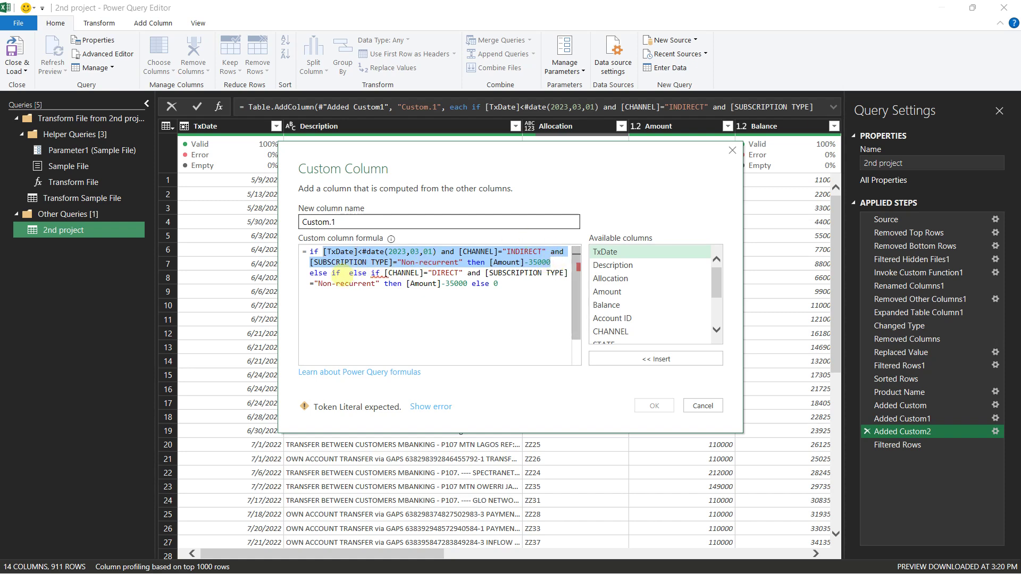
{"action": "left_click", "coordinate": [343, 272]}
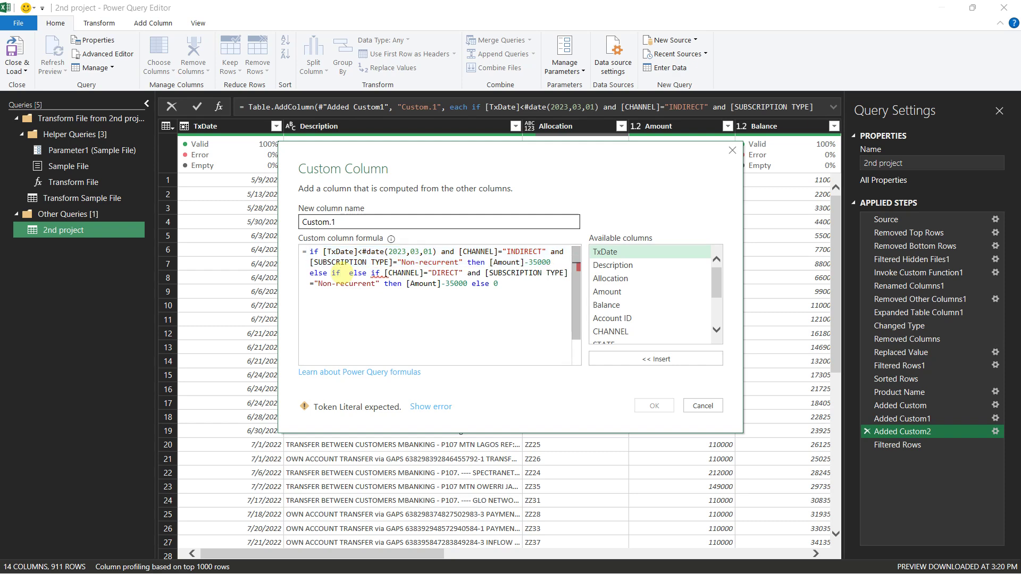
{"action": "key", "text": "ctrl+v"}
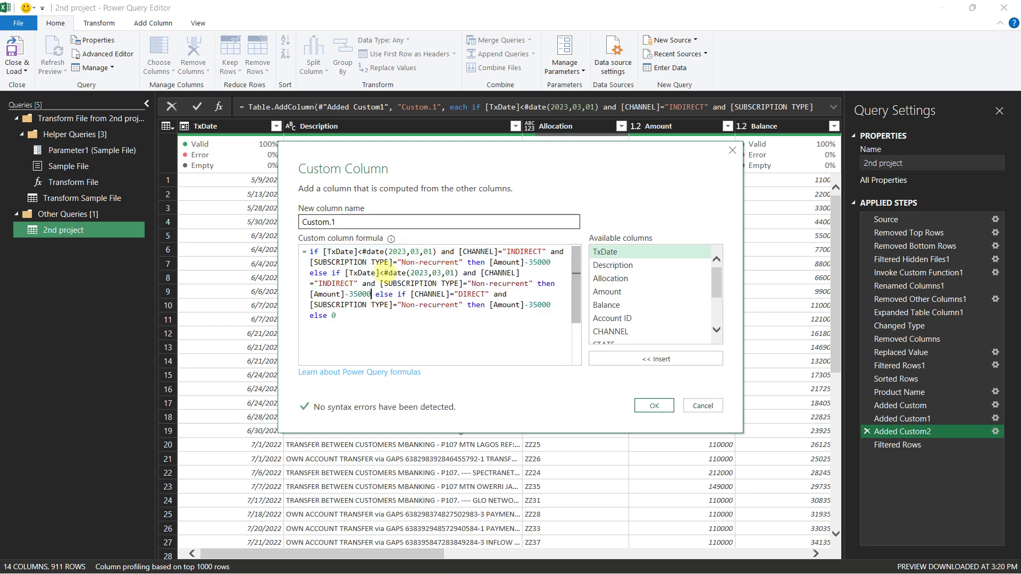
Step: Change the date comparison in the copied INDIRECT clause to >=#date(2023,03,01)
{"action": "key", "text": "BackSpace"}
{"action": "type", "text": "?"}
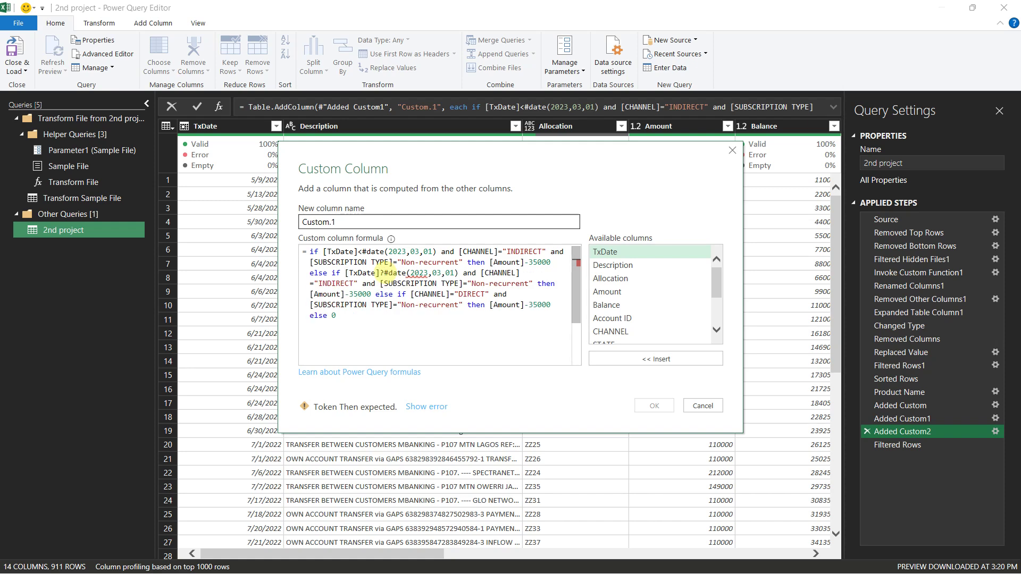
{"action": "key", "text": "BackSpace"}
{"action": "type", "text": ">"}
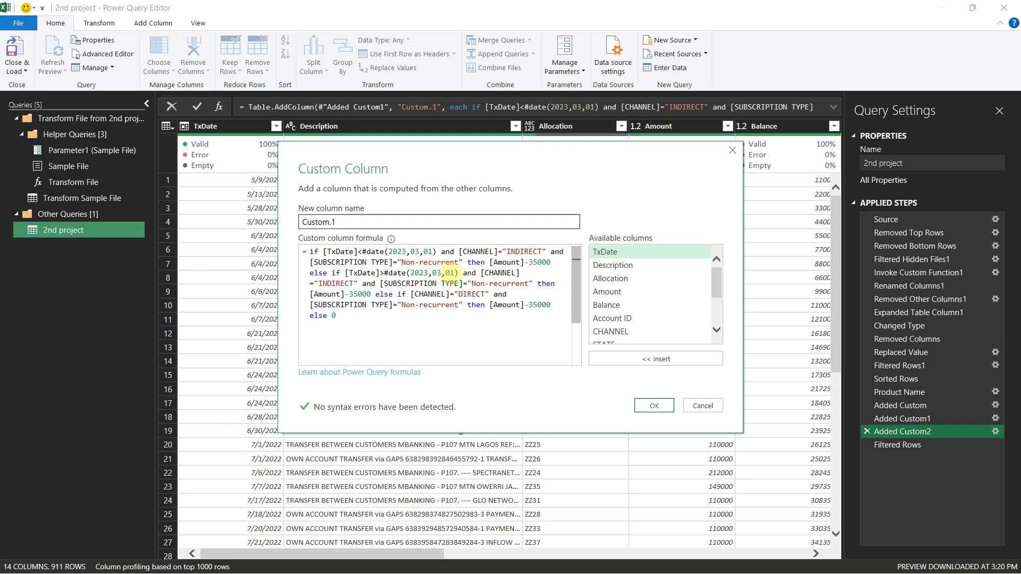
{"action": "type", "text": "="}
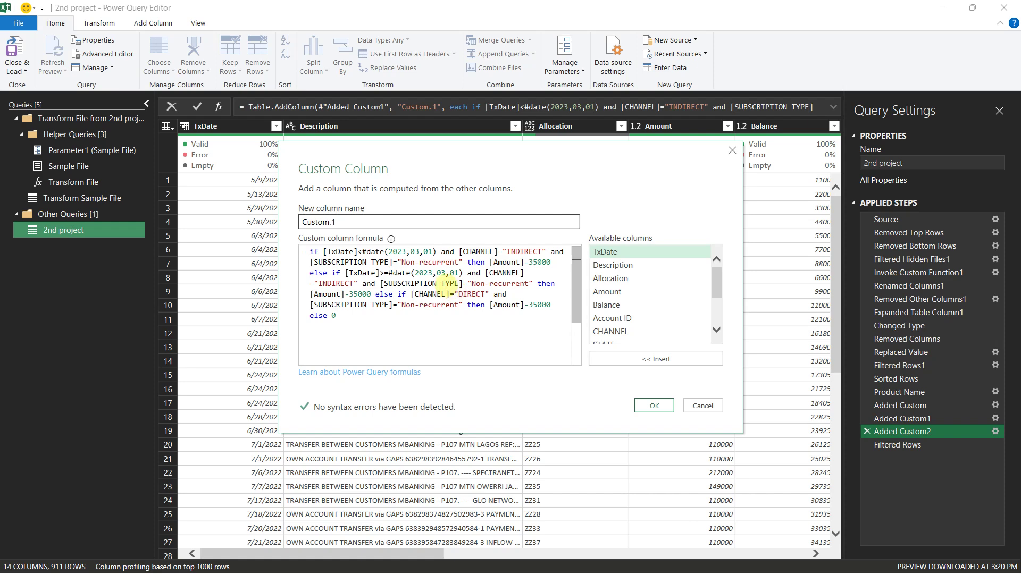
Step: Remove -35000 from the second INDIRECT clause so it returns plain [Amount], and apply the formula
{"action": "key", "text": "BackSpace"}
{"action": "key", "text": "BackSpace"}
{"action": "key", "text": "BackSpace"}
{"action": "key", "text": "BackSpace"}
{"action": "key", "text": "BackSpace"}
{"action": "key", "text": "BackSpace"}
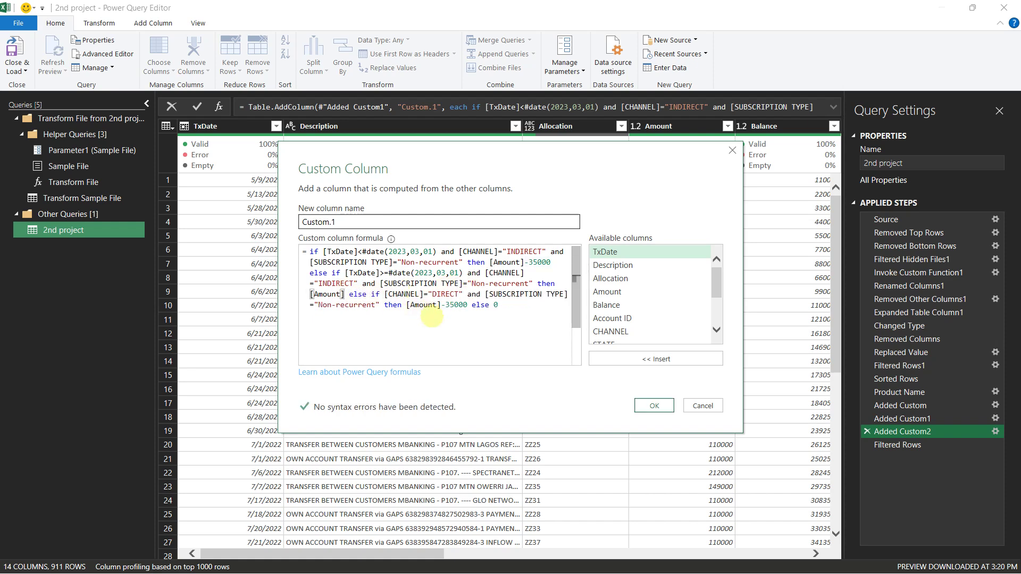
{"action": "left_click", "coordinate": [643, 406]}
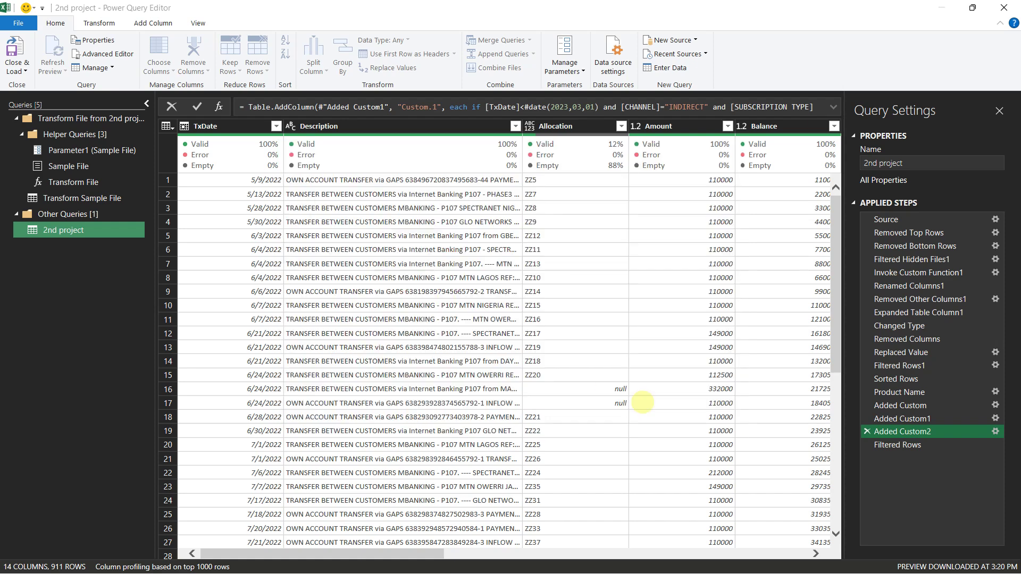
Step: Check the Filtered Rows step's output and delete that step
{"action": "left_click", "coordinate": [898, 445]}
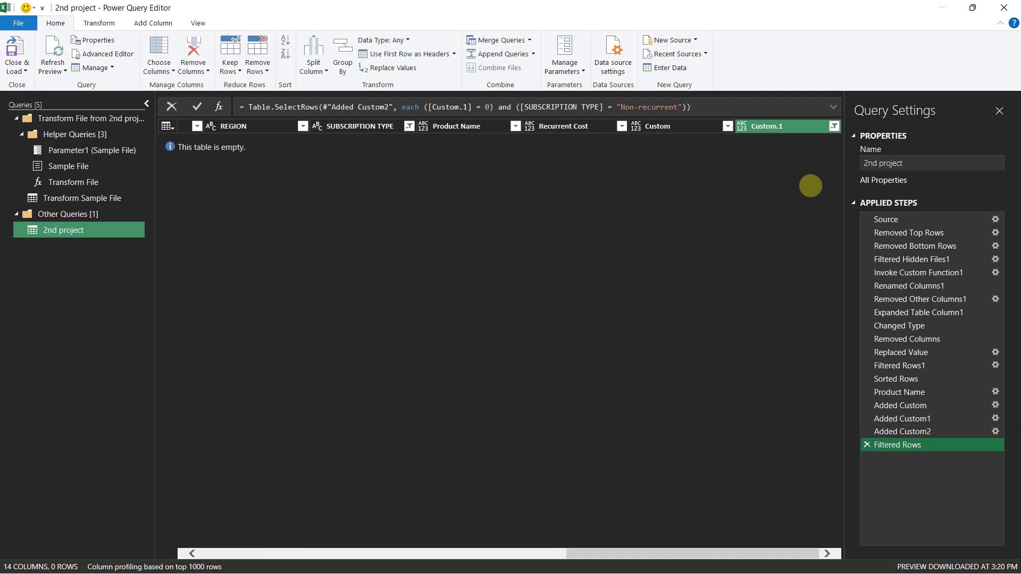
{"action": "left_click", "coordinate": [866, 445]}
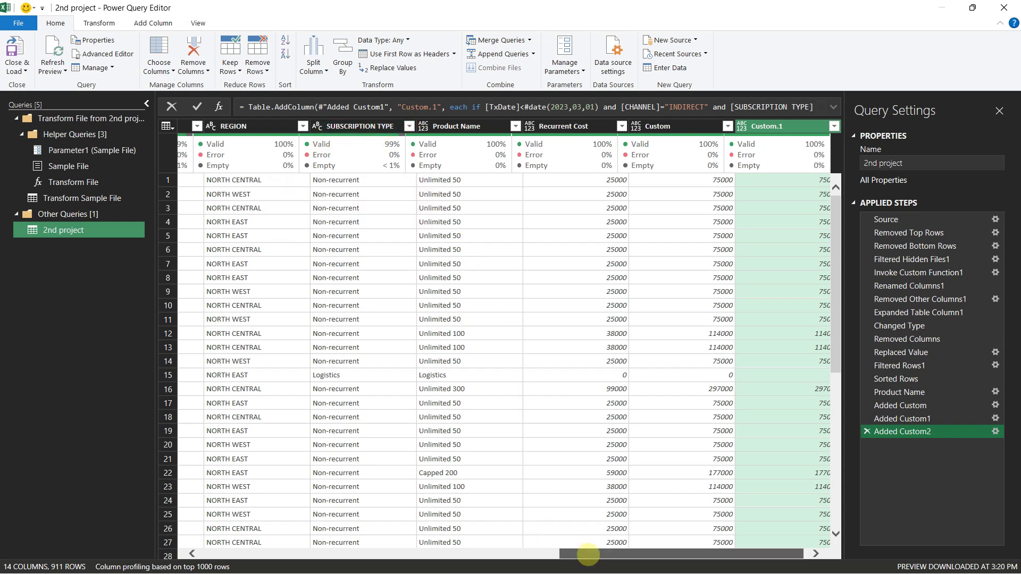
Step: Filter SUBSCRIPTION TYPE to Non-recurrent only and review the Custom.1 values down the rows
{"action": "left_click_drag", "start_coordinate": [587, 554], "coordinate": [632, 552]}
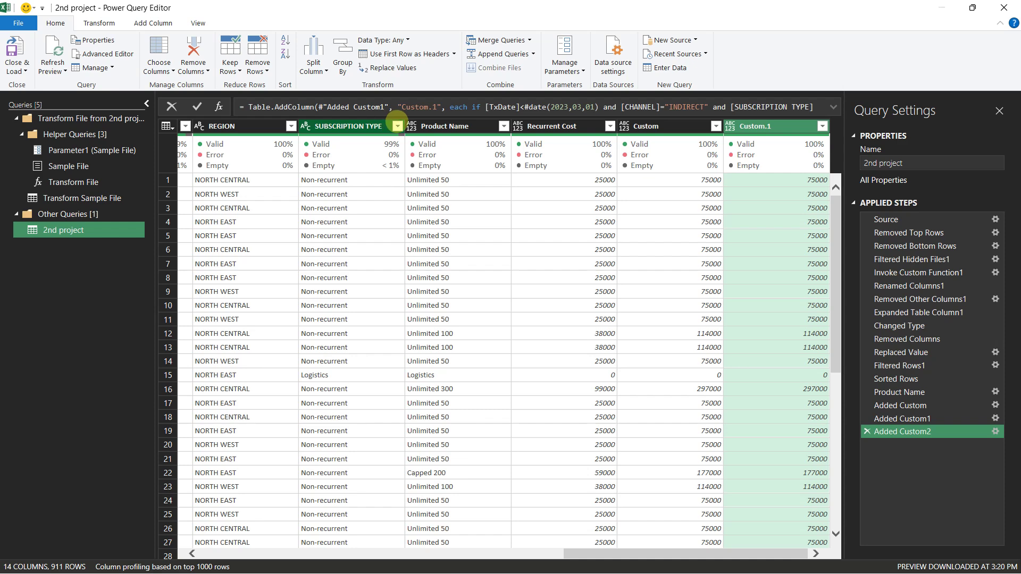
{"action": "left_click", "coordinate": [397, 126]}
{"action": "left_click", "coordinate": [209, 264]}
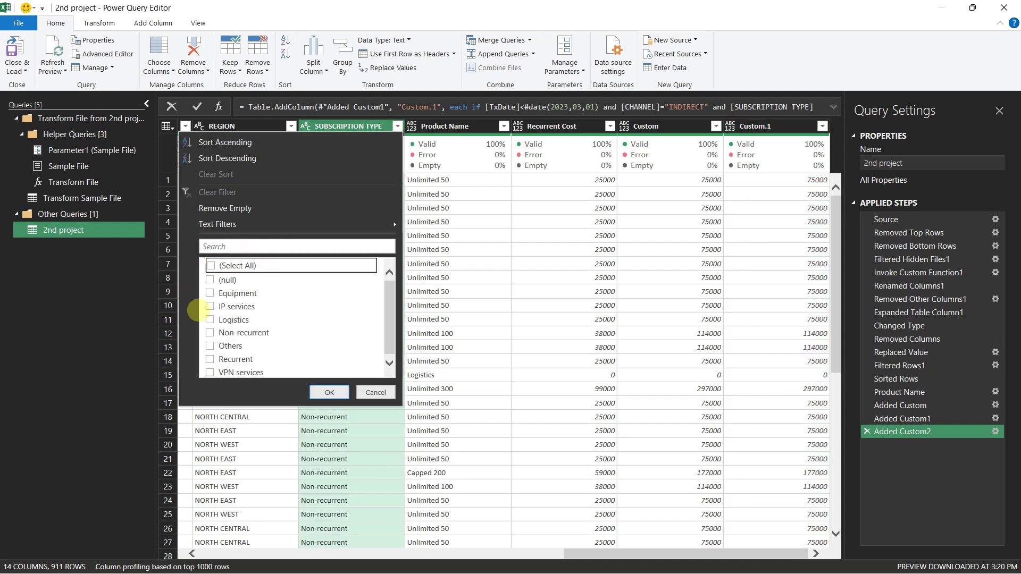
{"action": "left_click", "coordinate": [209, 332]}
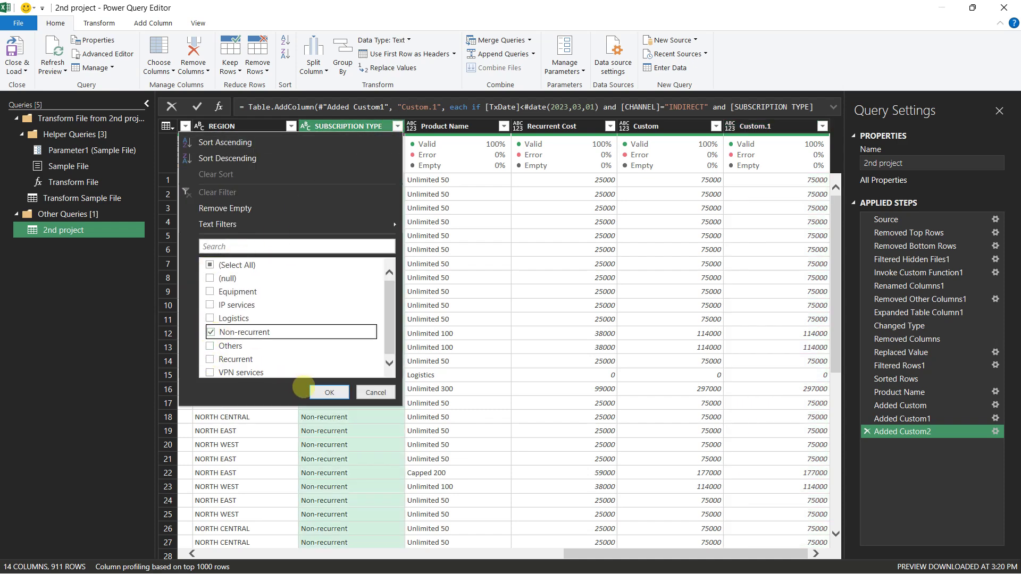
{"action": "left_click", "coordinate": [329, 393]}
{"action": "left_click_drag", "start_coordinate": [597, 559], "coordinate": [708, 555]}
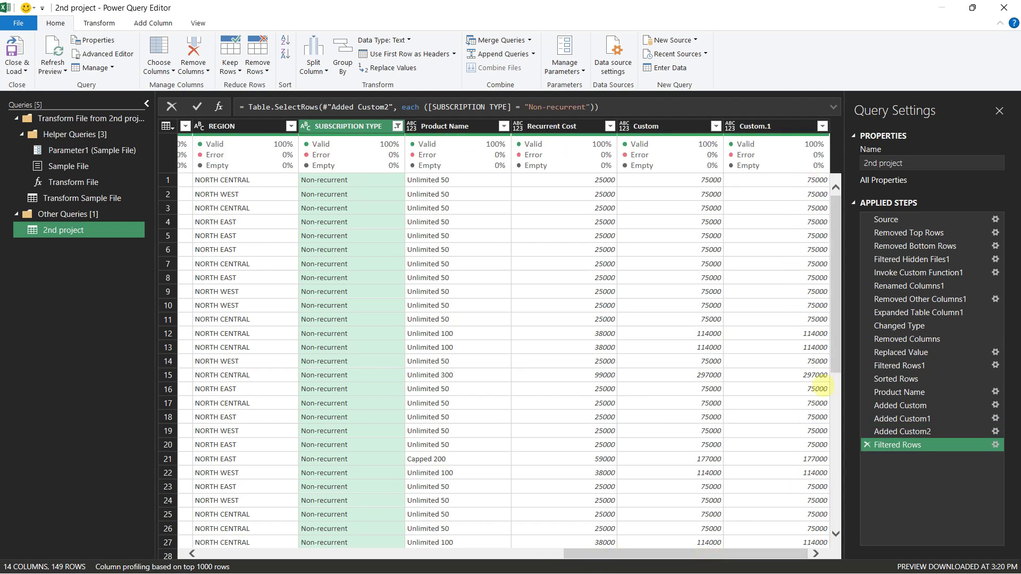
{"action": "scroll", "coordinate": [800, 360], "scroll_direction": "down", "scroll_amount": 14}
{"action": "scroll", "coordinate": [799, 361], "scroll_direction": "down", "scroll_amount": 10}
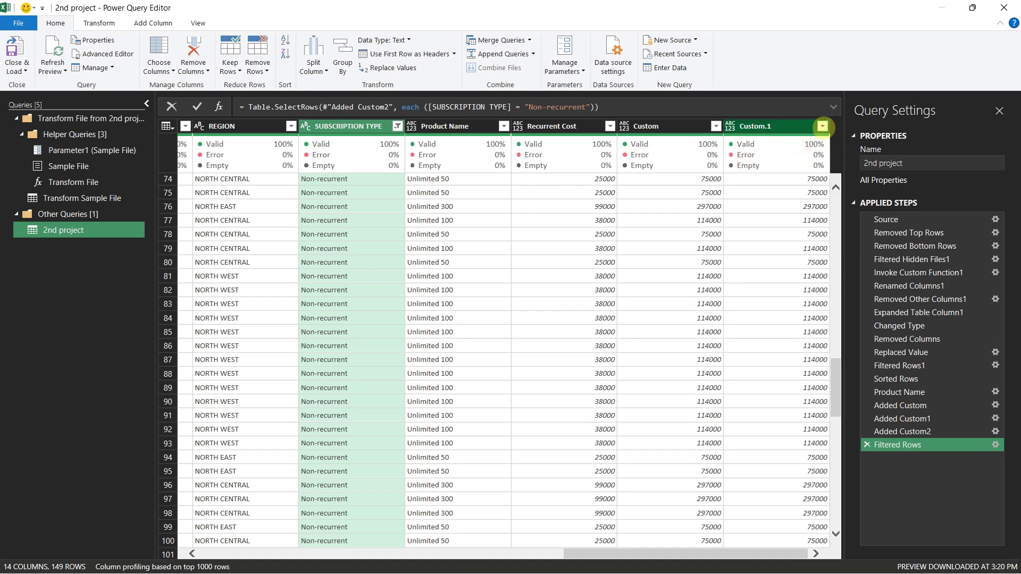
Step: Filter the Custom.1 column to show only the value 55000
{"action": "left_click", "coordinate": [823, 126]}
{"action": "left_click", "coordinate": [822, 126]}
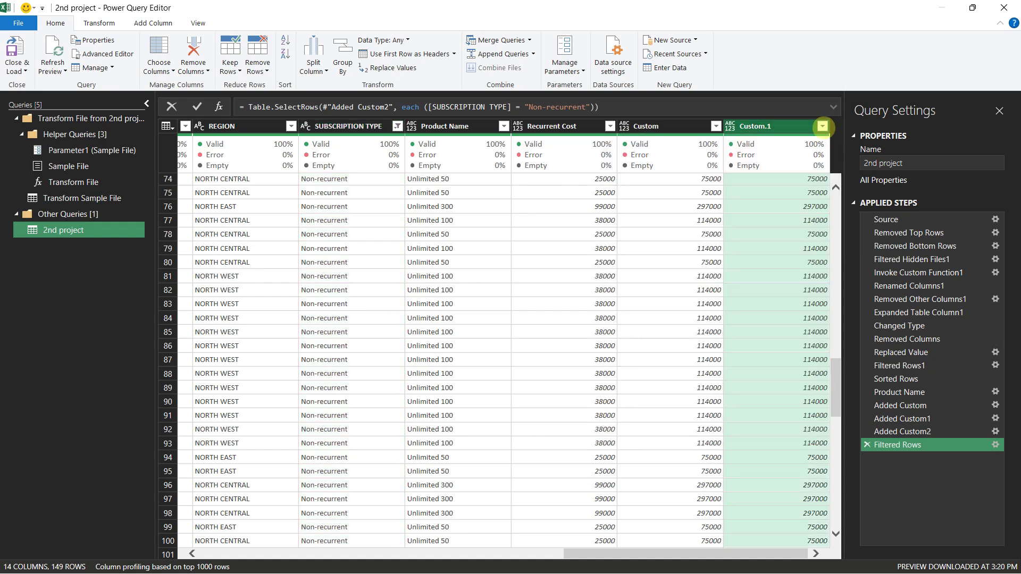
{"action": "scroll", "coordinate": [787, 193], "scroll_direction": "up", "scroll_amount": 20}
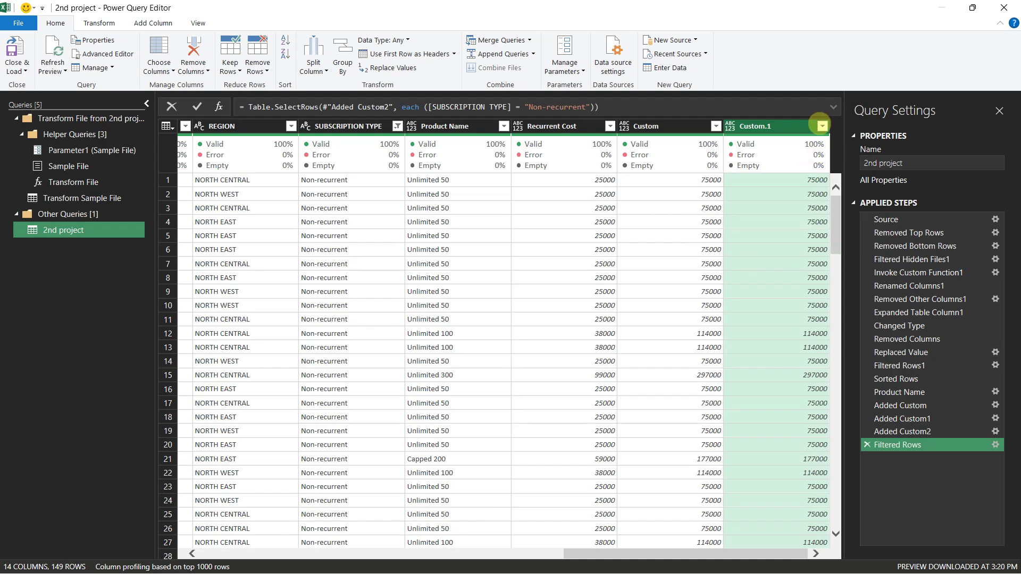
{"action": "left_click", "coordinate": [822, 126]}
{"action": "left_click", "coordinate": [634, 265]}
{"action": "left_click", "coordinate": [635, 279]}
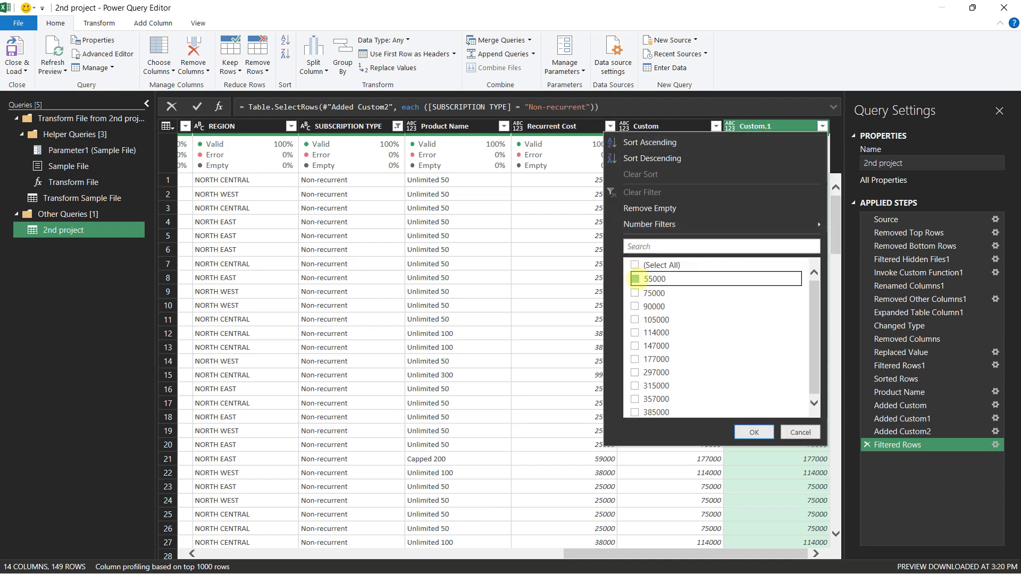
{"action": "left_click", "coordinate": [753, 432]}
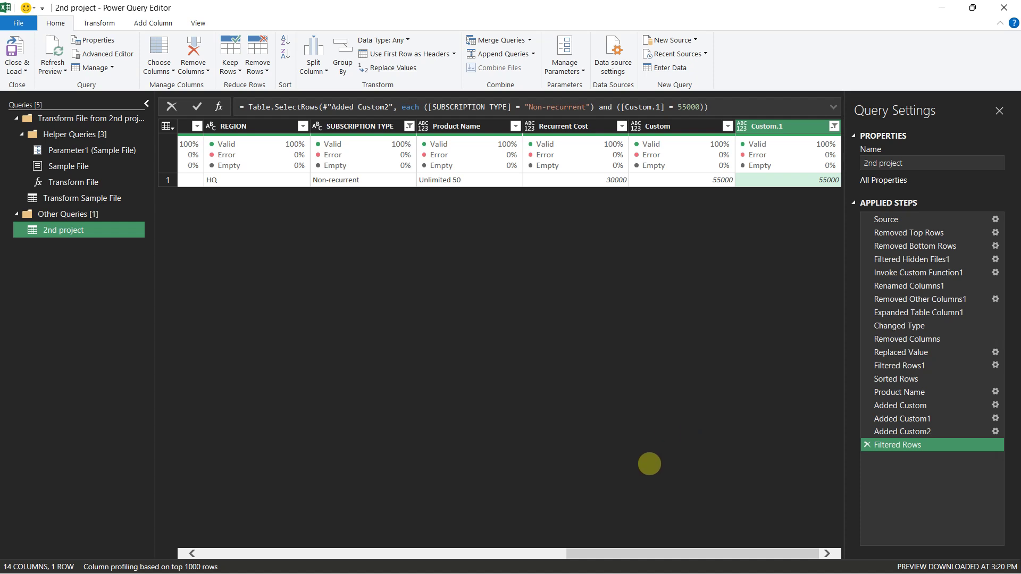
Step: Inspect the remaining row's transaction date, amount and product across all columns, and delete the Filtered Rows step
{"action": "left_click_drag", "start_coordinate": [626, 553], "coordinate": [192, 566]}
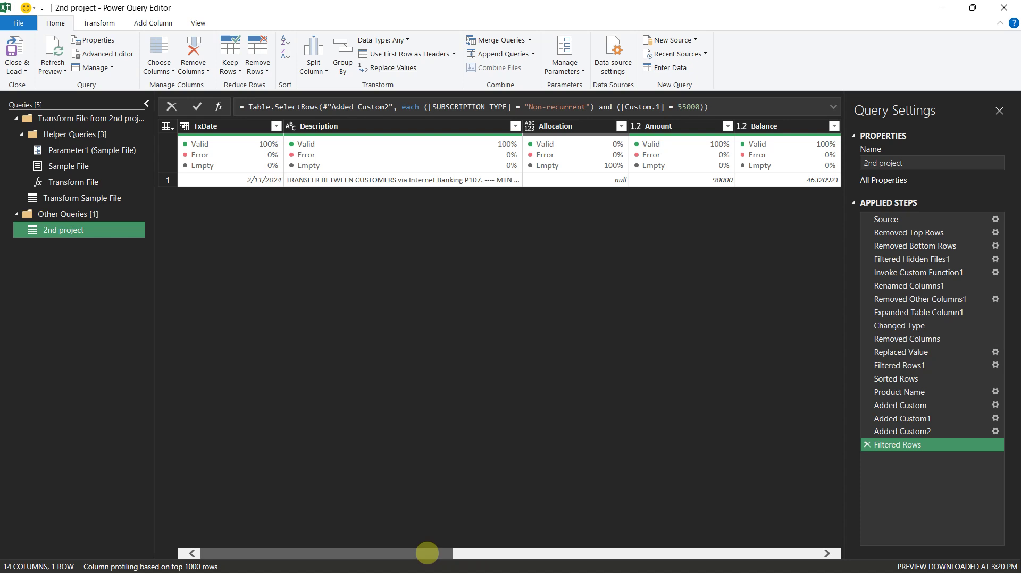
{"action": "left_click_drag", "start_coordinate": [427, 554], "coordinate": [435, 547]}
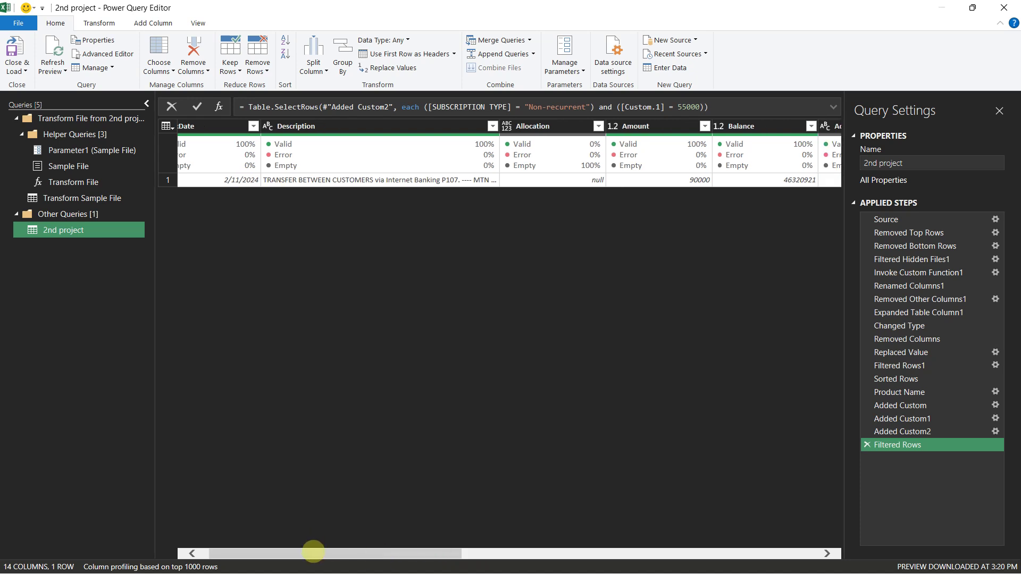
{"action": "left_click_drag", "start_coordinate": [313, 552], "coordinate": [790, 559]}
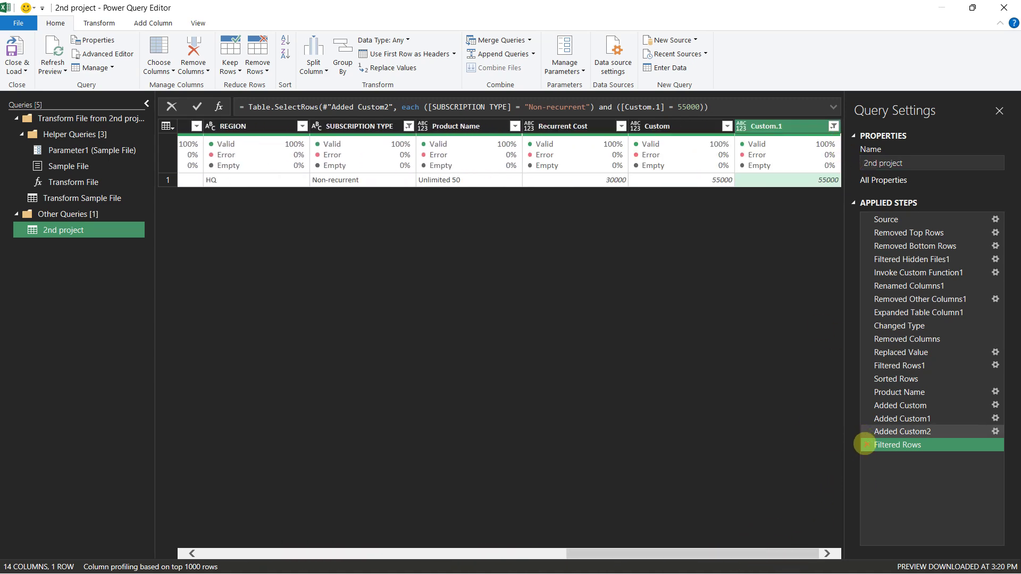
{"action": "left_click", "coordinate": [866, 444]}
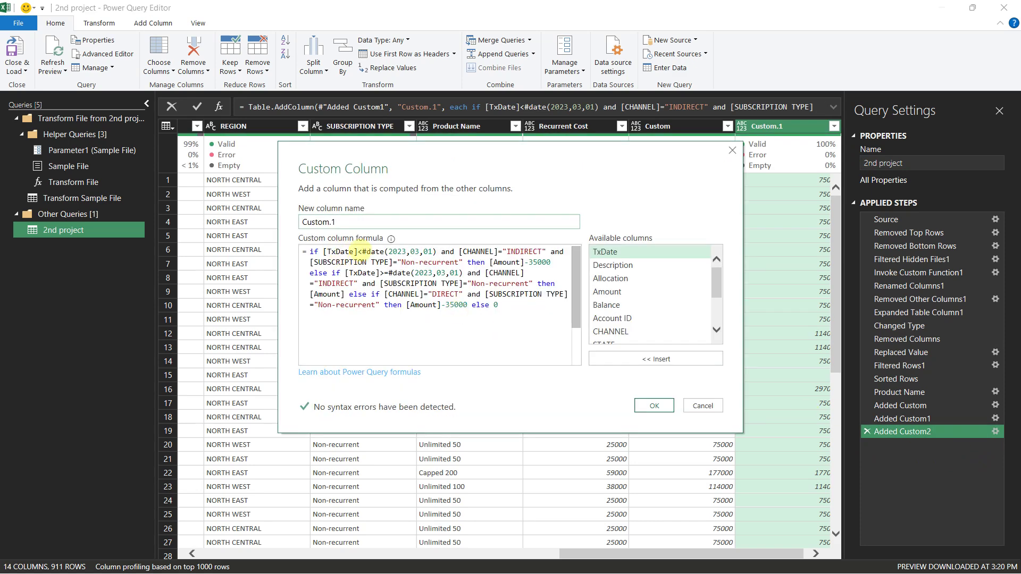
Step: In the Custom.1 formula, make the second date comparison strictly greater-than and set the first to [TxDate]<#date(2023,03,06)
{"action": "left_click", "coordinate": [357, 252]}
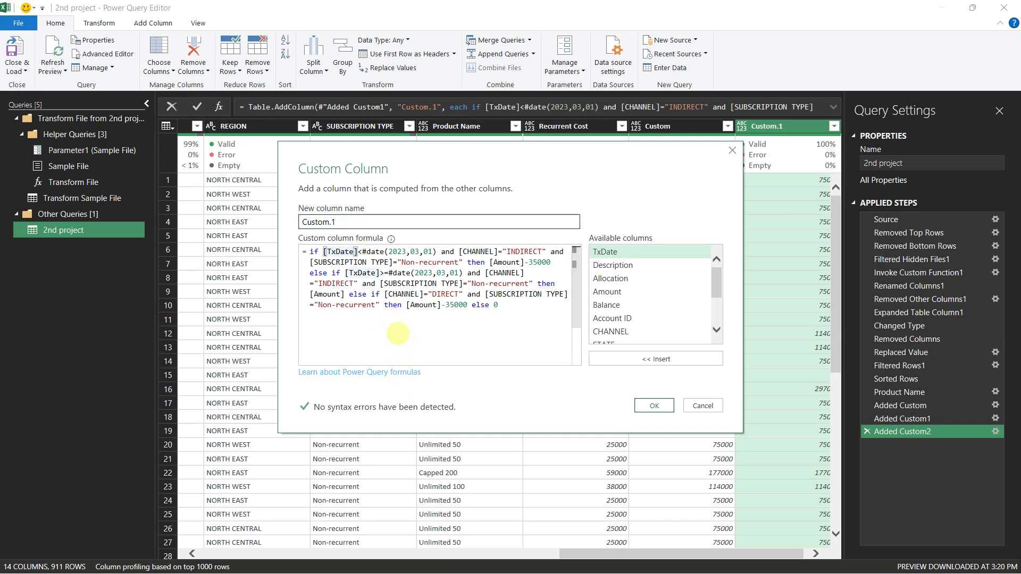
{"action": "key", "text": "Right"}
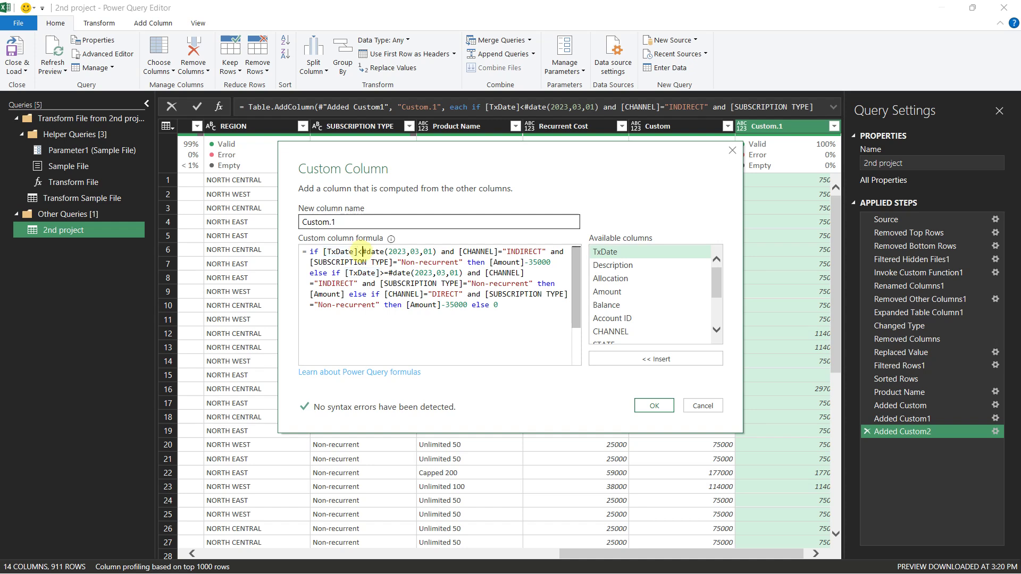
{"action": "type", "text": "="}
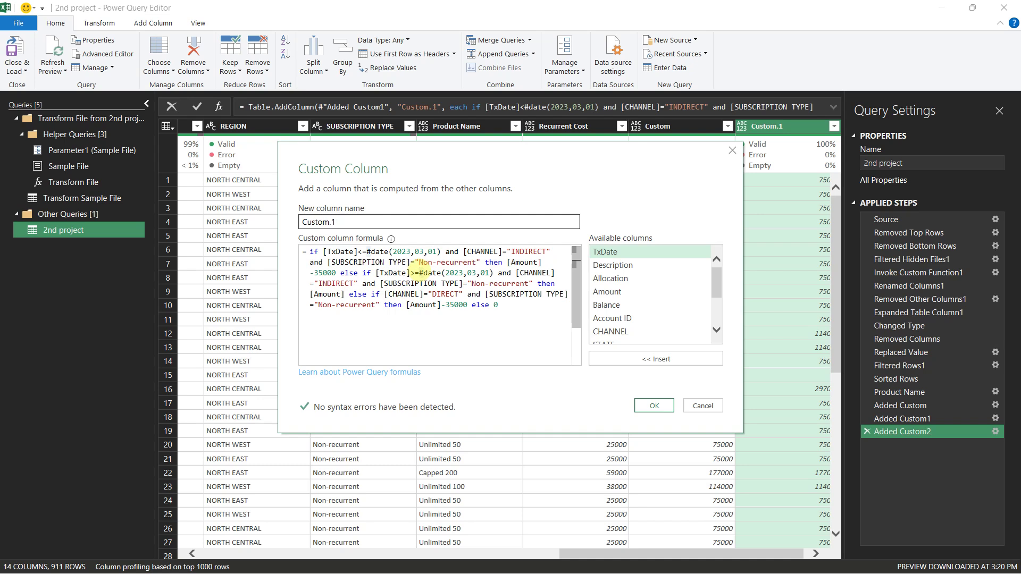
{"action": "key", "text": "BackSpace"}
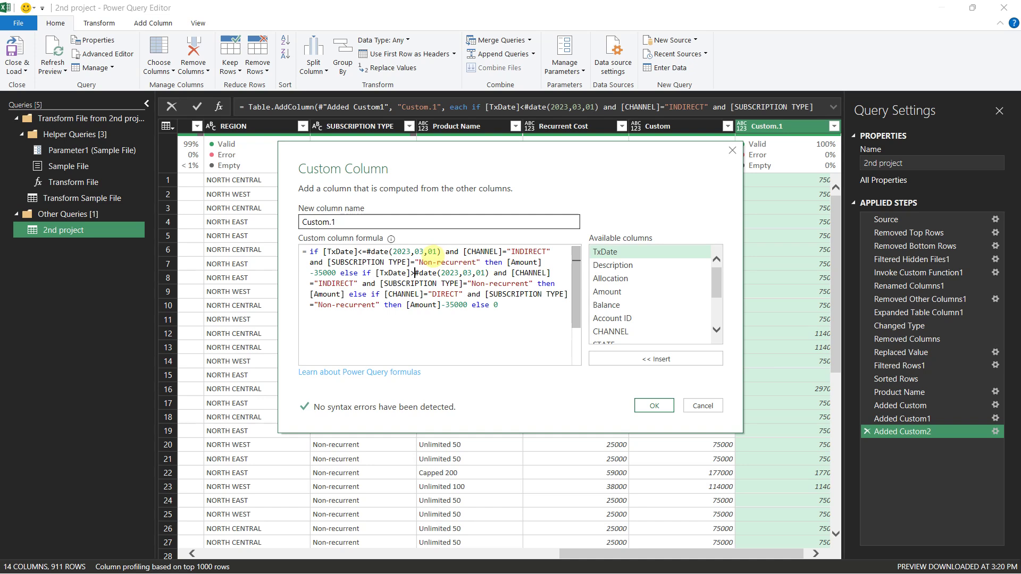
{"action": "left_click", "coordinate": [436, 251]}
{"action": "key", "text": "BackSpace"}
{"action": "type", "text": "6"}
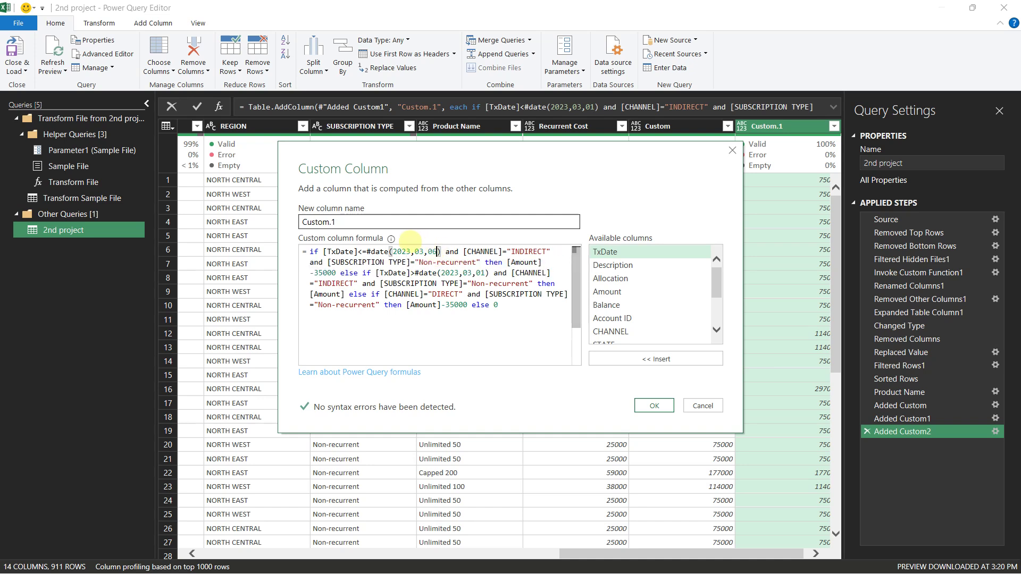
{"action": "left_click", "coordinate": [365, 251]}
{"action": "key", "text": "BackSpace"}
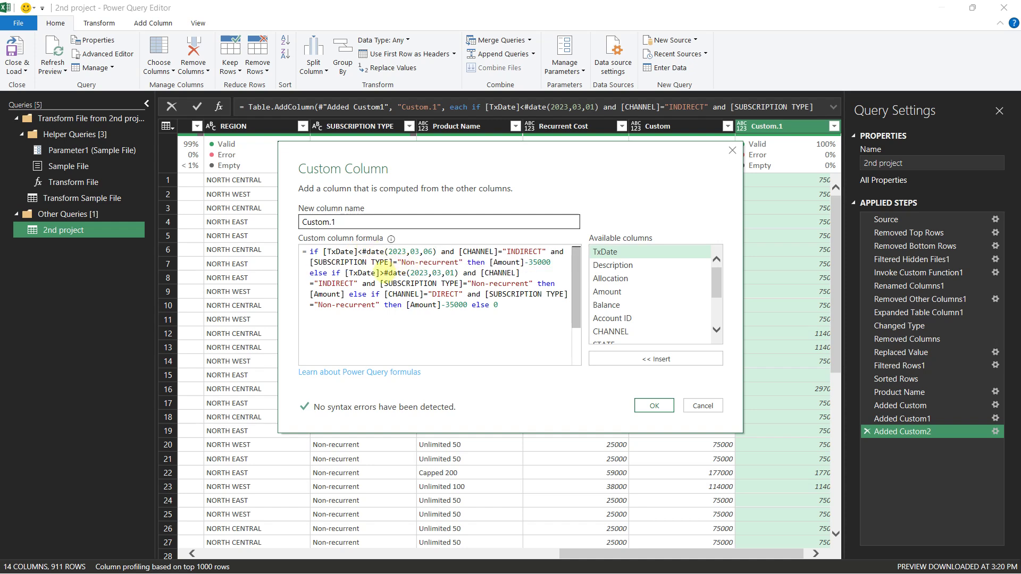
Step: Set the second date comparison to #date(2023,03,05) and apply the custom column formula
{"action": "left_click", "coordinate": [456, 273]}
{"action": "key", "text": "BackSpace"}
{"action": "type", "text": "5"}
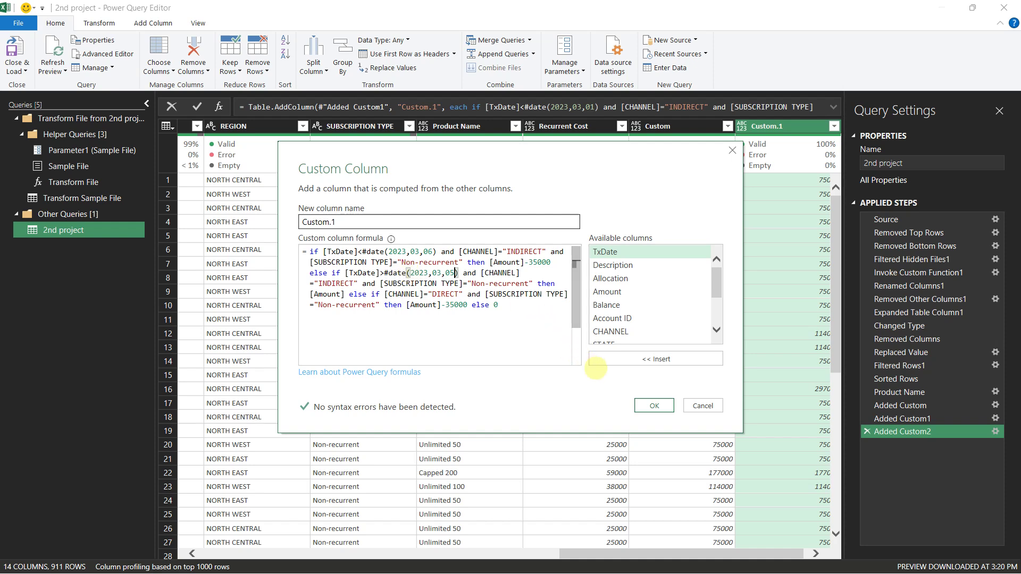
{"action": "left_click", "coordinate": [654, 406]}
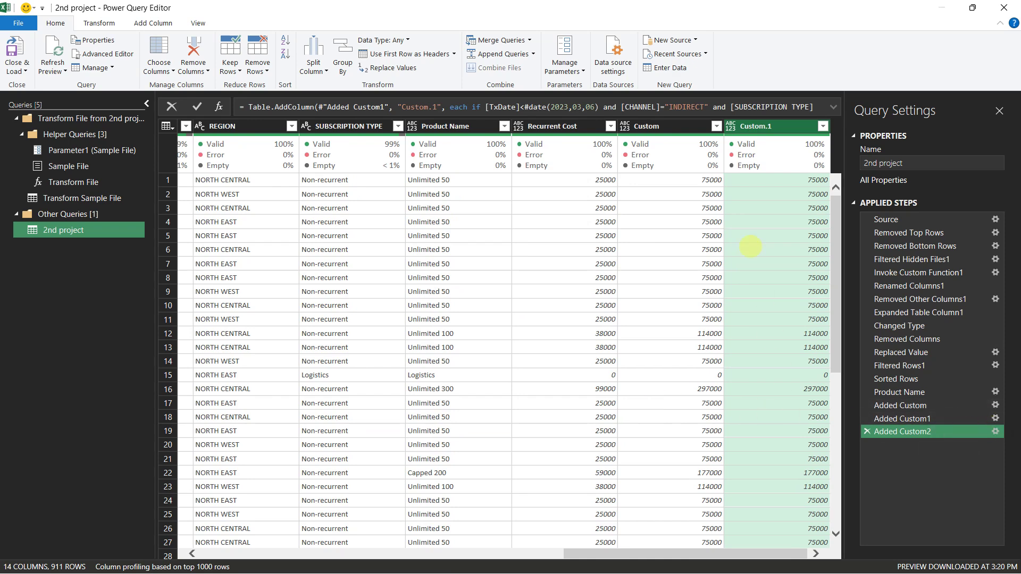
Step: Filter the Custom.1 column to only 55000 and check the remaining row's transaction date and amount
{"action": "left_click", "coordinate": [822, 126]}
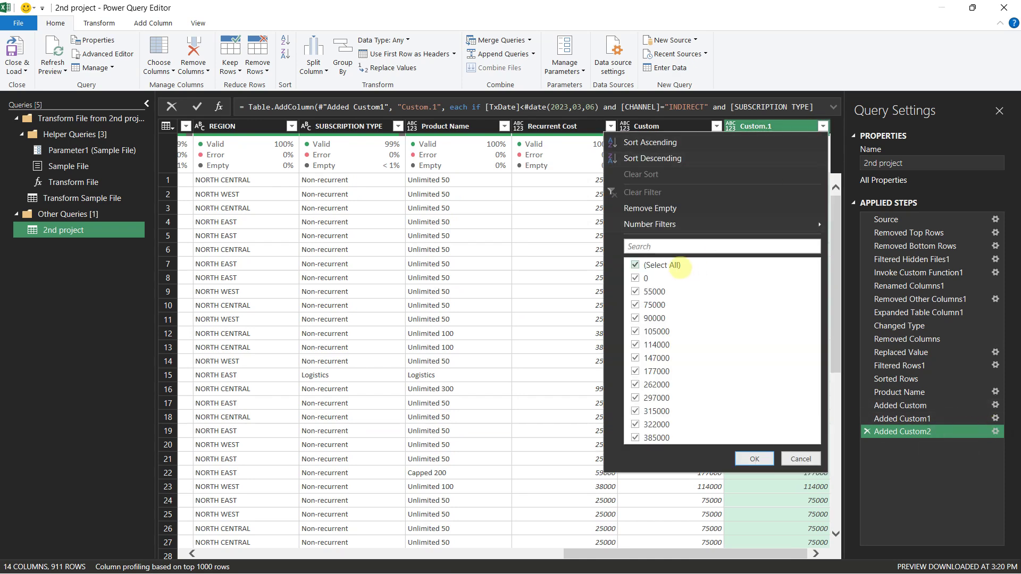
{"action": "left_click", "coordinate": [635, 266]}
{"action": "left_click", "coordinate": [635, 293]}
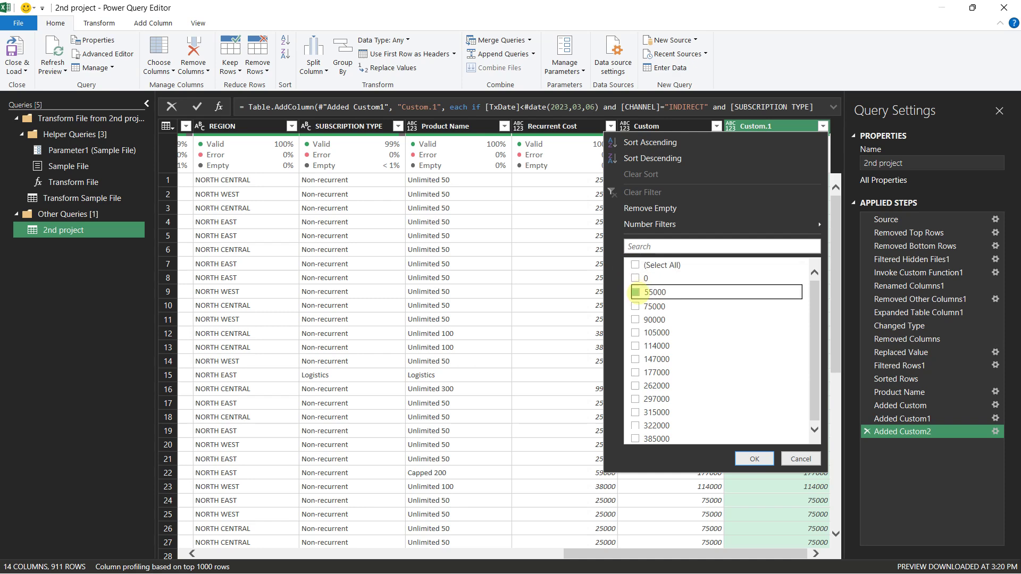
{"action": "left_click", "coordinate": [754, 458]}
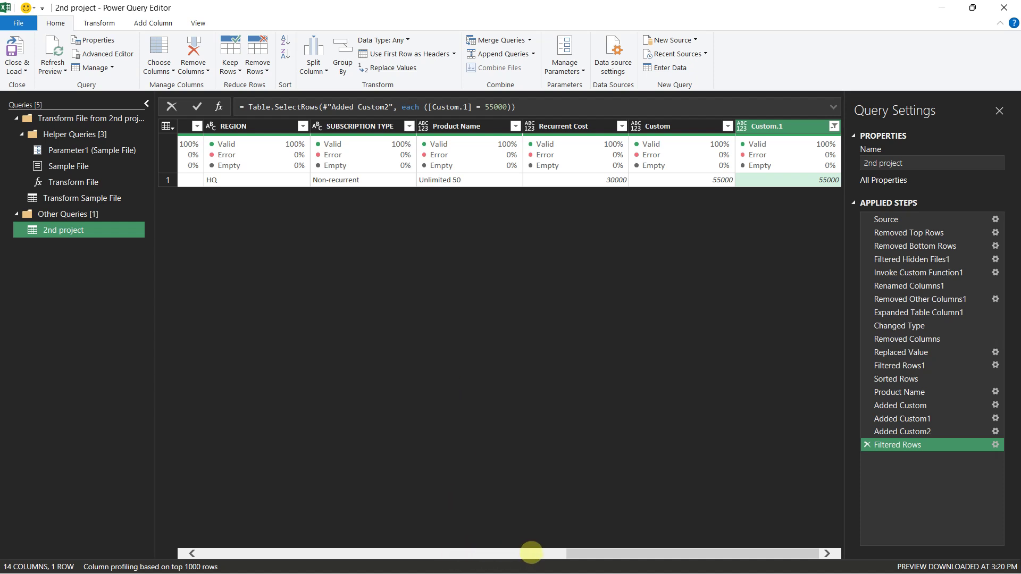
{"action": "left_click_drag", "start_coordinate": [581, 556], "coordinate": [109, 555]}
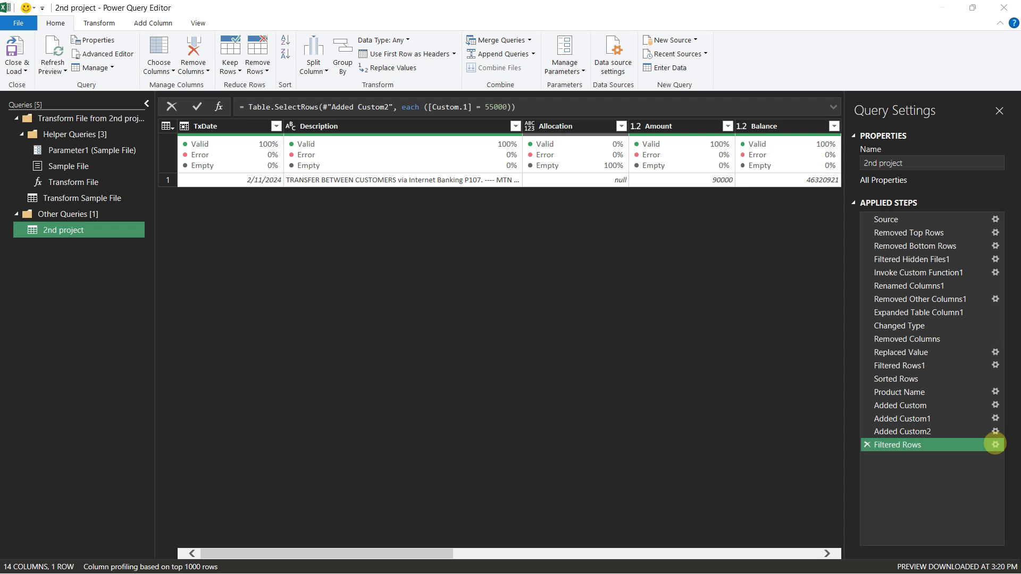
{"action": "left_click", "coordinate": [994, 444]}
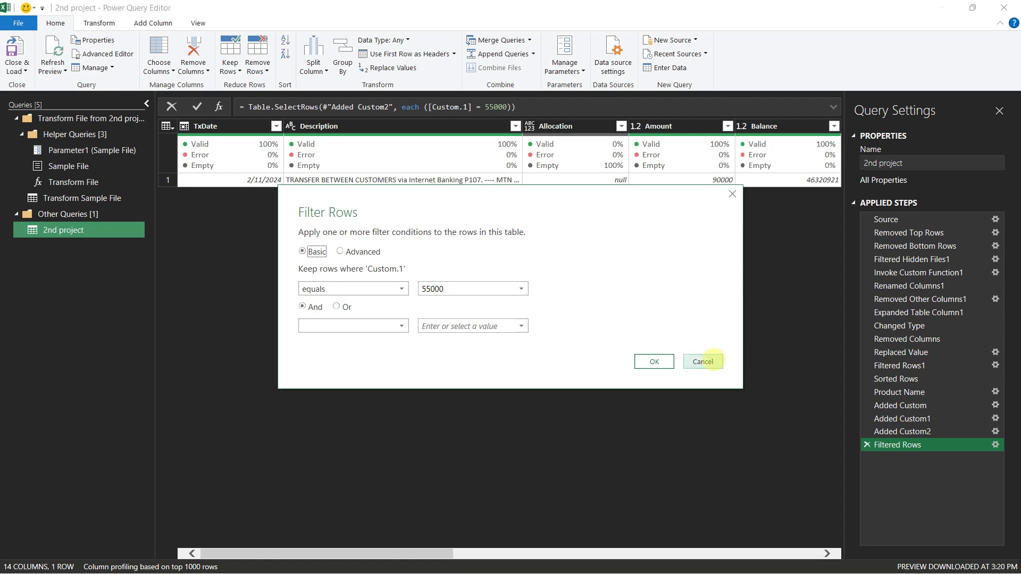
{"action": "left_click", "coordinate": [703, 359]}
Step: Reopen the Added Custom2 formula and insert an opening parenthesis before the second [TxDate] comparison, placing the cursor after its date
{"action": "left_click", "coordinate": [984, 431]}
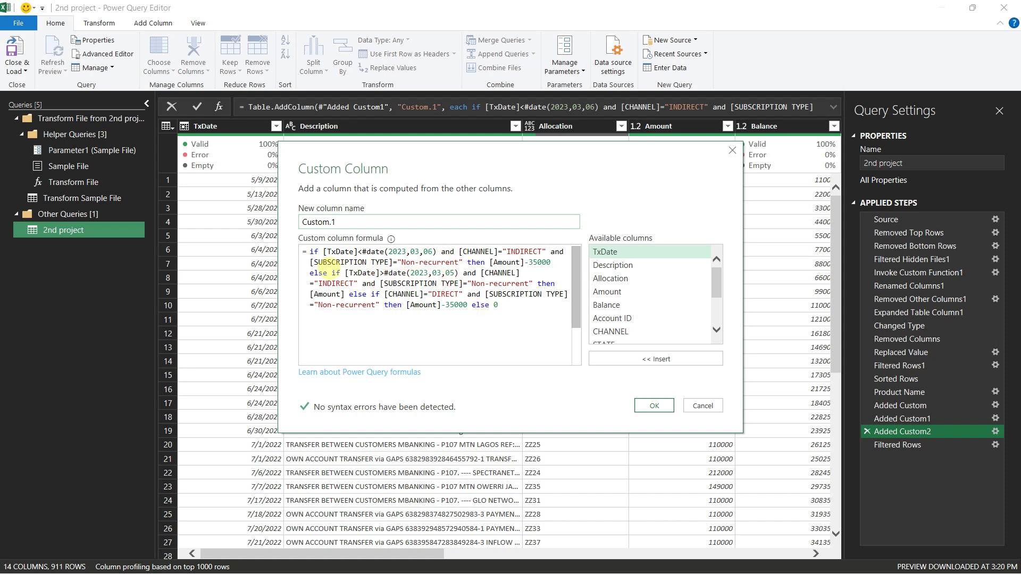
{"action": "left_click", "coordinate": [338, 271]}
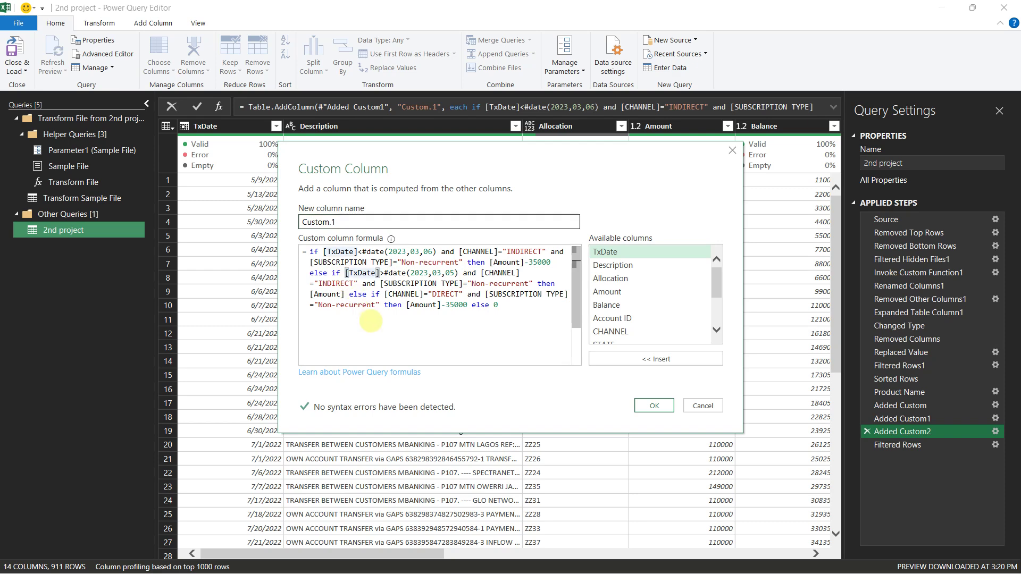
{"action": "type", "text": "("}
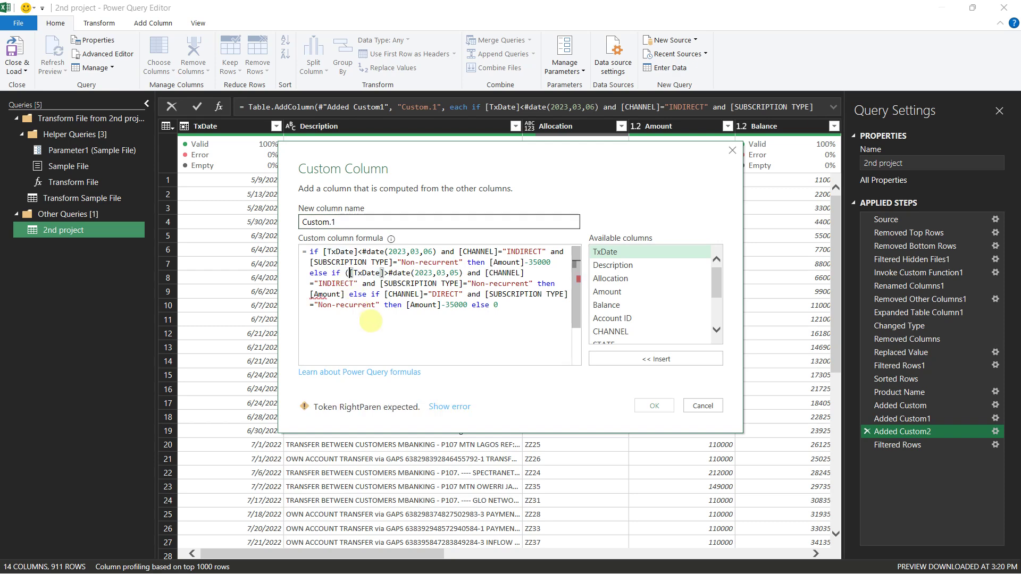
{"action": "key", "text": "Right"}
{"action": "key", "text": "Right"}
{"action": "key", "text": "Right"}
{"action": "key", "text": "Right"}
{"action": "key", "text": "Right"}
{"action": "key", "text": "Right"}
{"action": "key", "text": "Right"}
{"action": "key", "text": "Right"}
{"action": "key", "text": "Right"}
{"action": "key", "text": "Right"}
{"action": "key", "text": "Right"}
{"action": "key", "text": "Right"}
{"action": "key", "text": "Right"}
{"action": "key", "text": "Right"}
{"action": "key", "text": "Right"}
{"action": "key", "text": "Right"}
{"action": "key", "text": "Right"}
{"action": "key", "text": "Right"}
{"action": "key", "text": "Right"}
{"action": "key", "text": "Right"}
{"action": "key", "text": "Right"}
{"action": "key", "text": "Right"}
{"action": "key", "text": "Right"}
{"action": "type", "text": "and"}
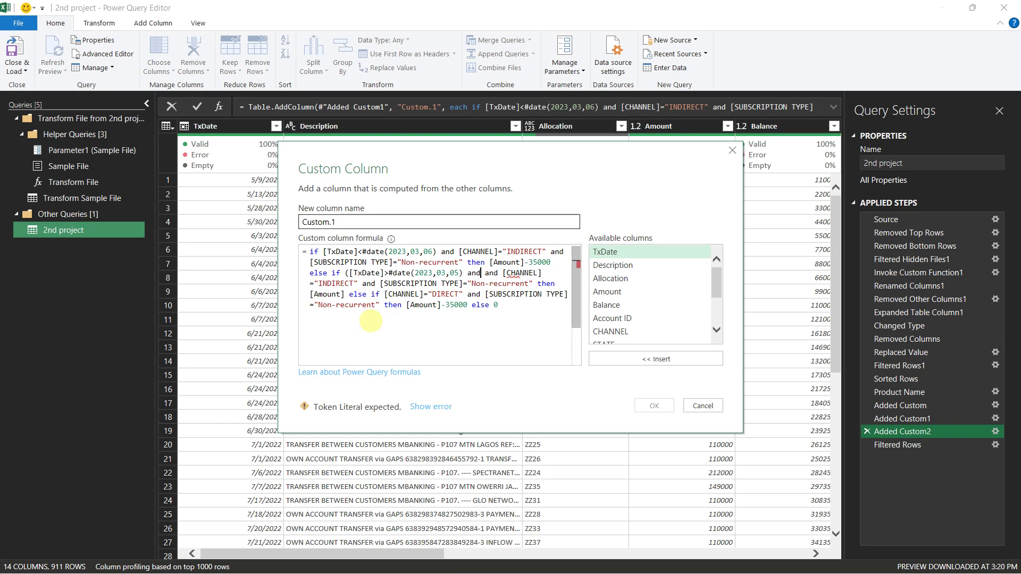
{"action": "key", "text": "BackSpace"}
{"action": "key", "text": "BackSpace"}
{"action": "key", "text": "BackSpace"}
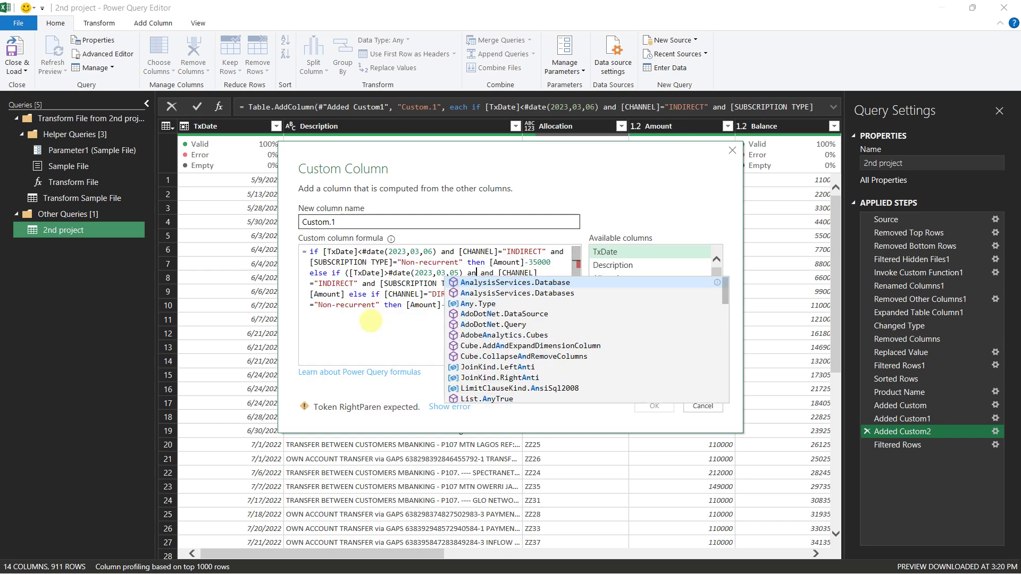
Step: Add the alternative condition or Date.Year([TxDate]) after the #date(2023,03,05) comparison
{"action": "type", "text": "or da"}
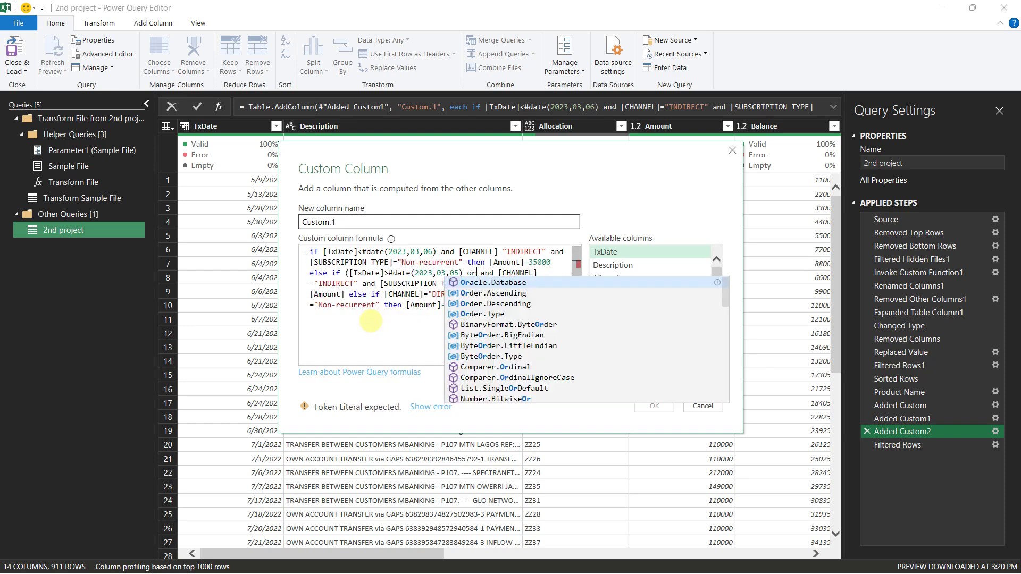
{"action": "type", "text": "te "}
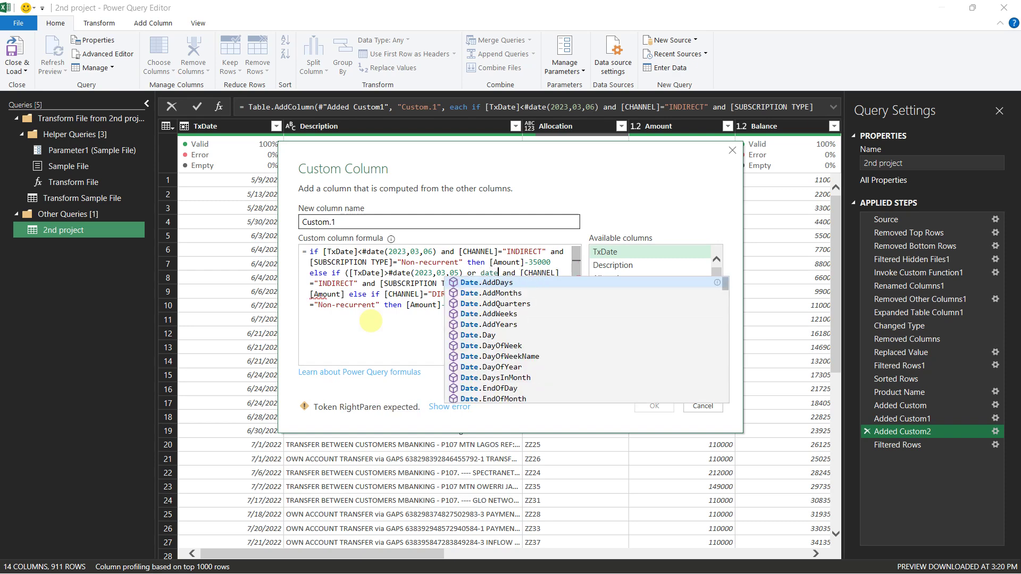
{"action": "type", "text": ".Year"}
{"action": "key", "text": "Tab"}
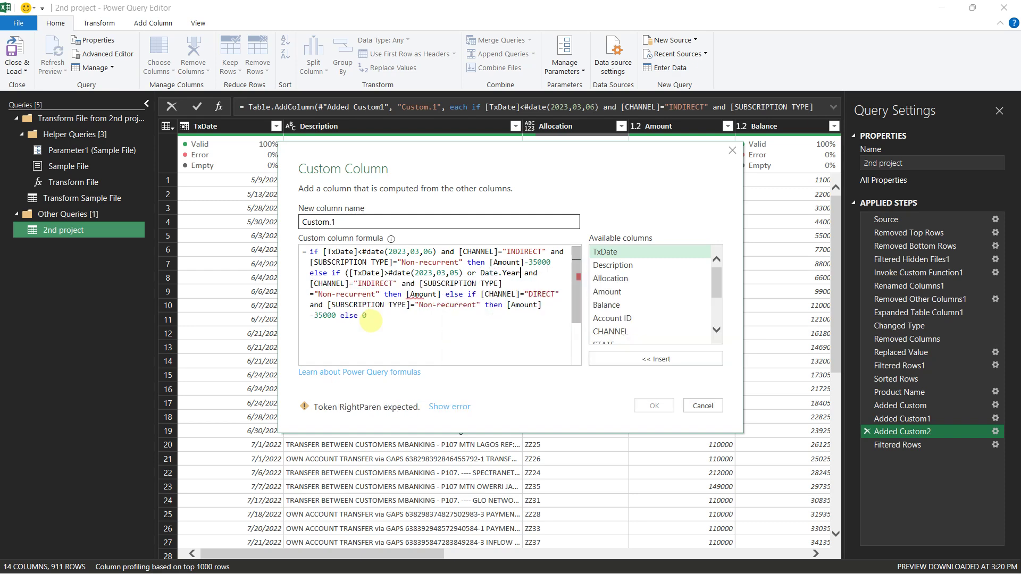
{"action": "type", "text": "()[TxDate]"}
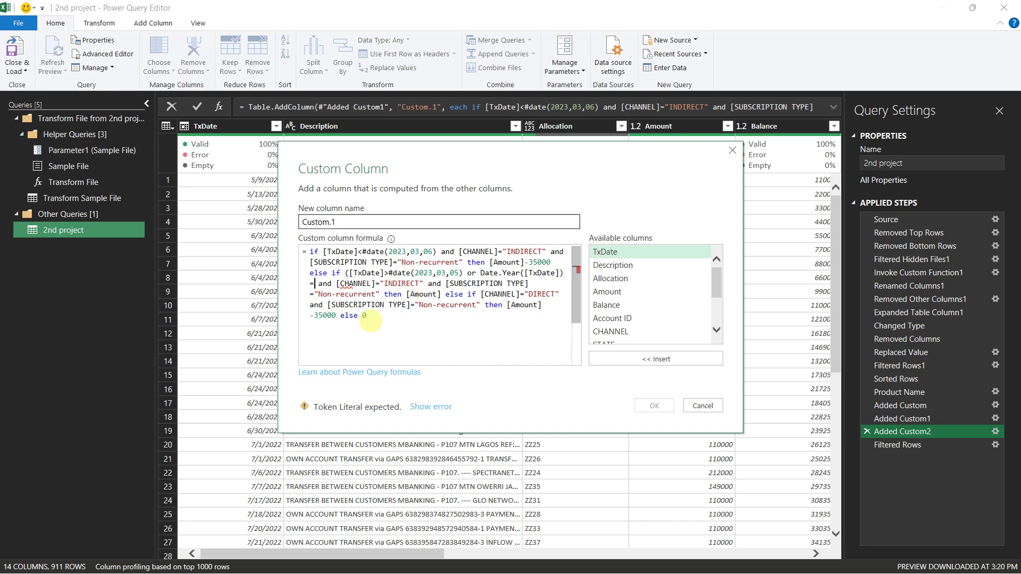
Step: Complete the year condition with >2023 and a closing parenthesis, and apply the custom column formula
{"action": "type", "text": "?2024"}
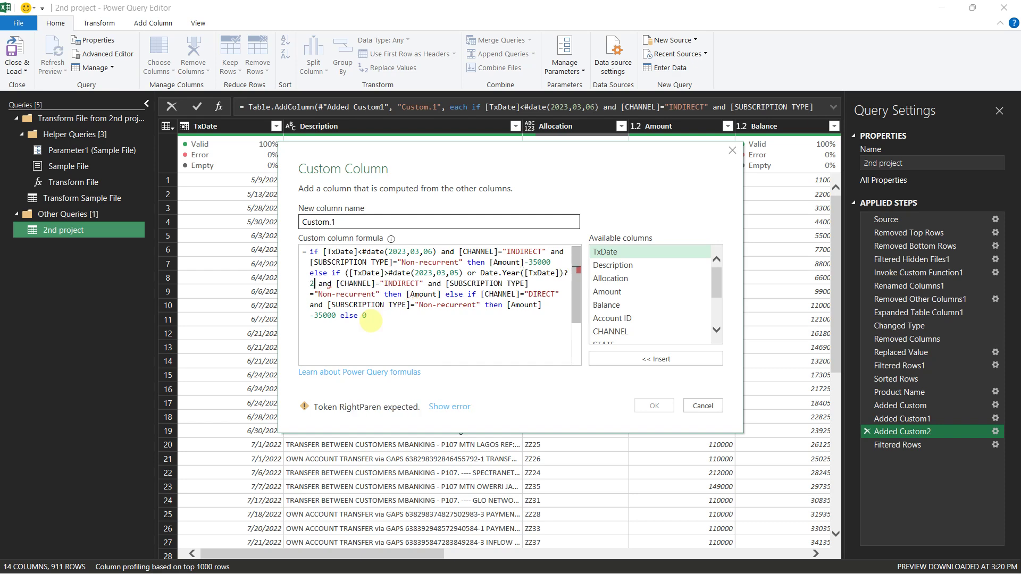
{"action": "key", "text": "BackSpace"}
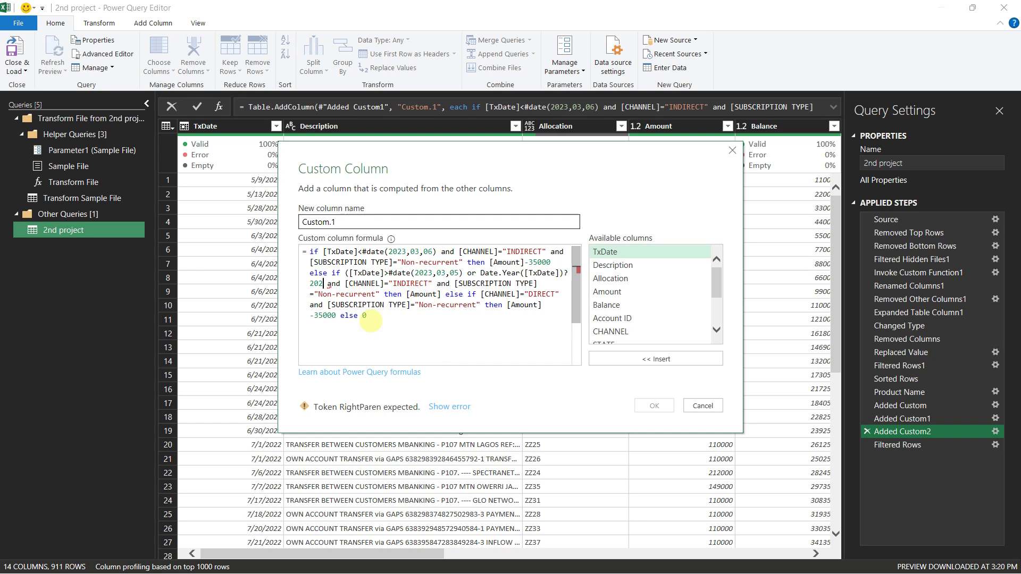
{"action": "type", "text": "3)"}
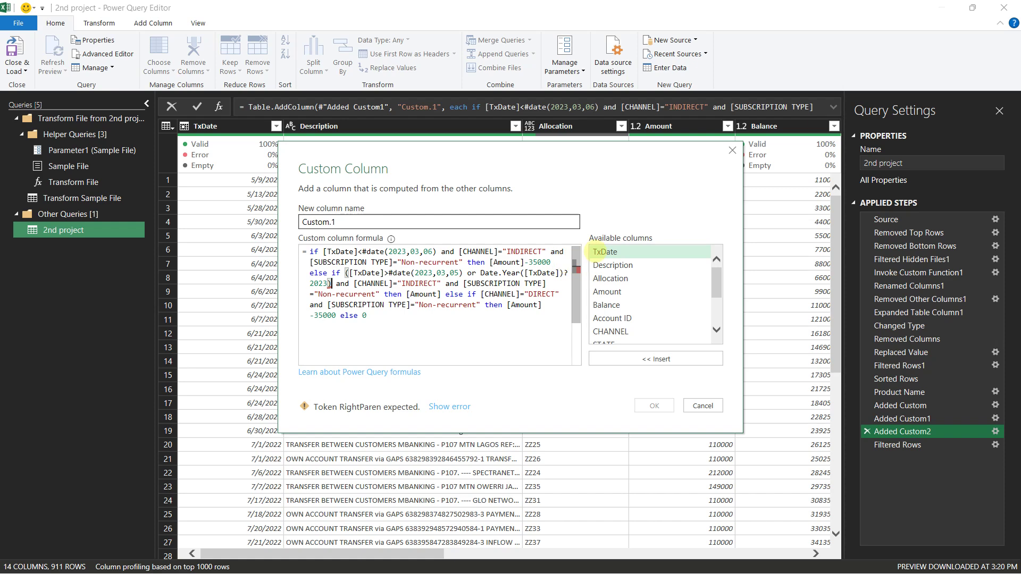
{"action": "left_click", "coordinate": [563, 273]}
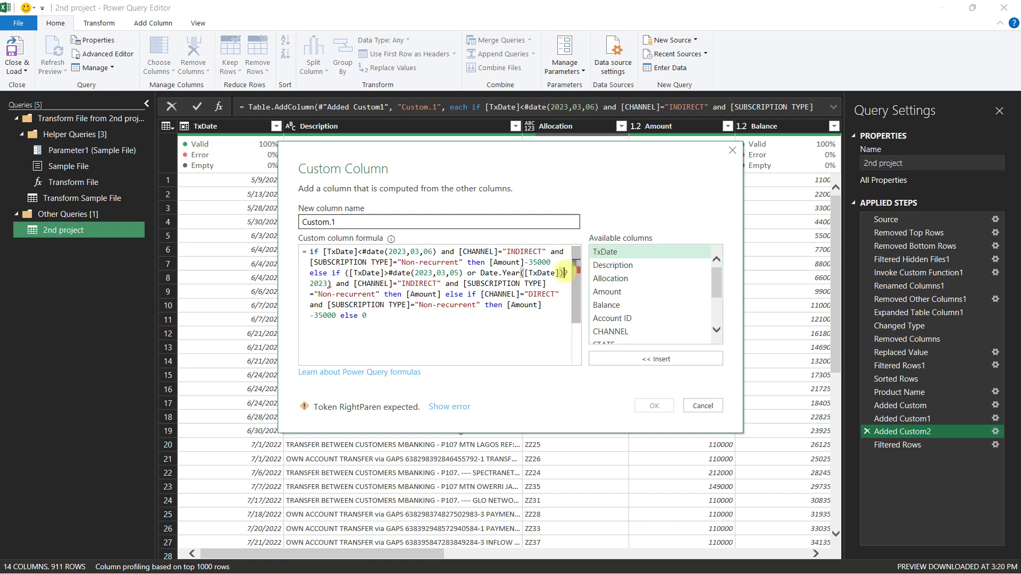
{"action": "type", "text": ">"}
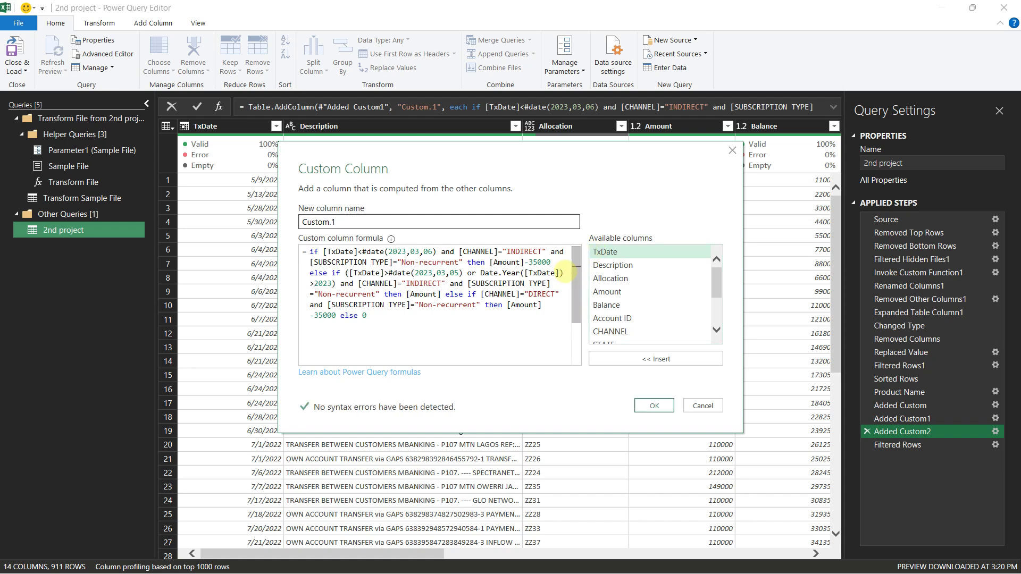
{"action": "left_click", "coordinate": [654, 406]}
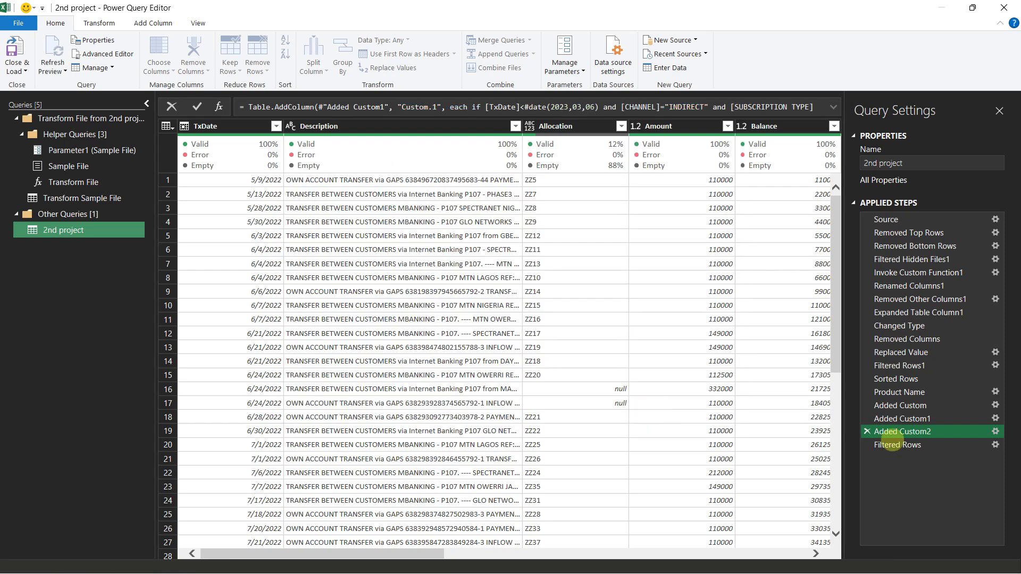
Step: Check the Filtered Rows step's output again, comparing the row's transaction date with its Custom.1 value
{"action": "left_click", "coordinate": [902, 445]}
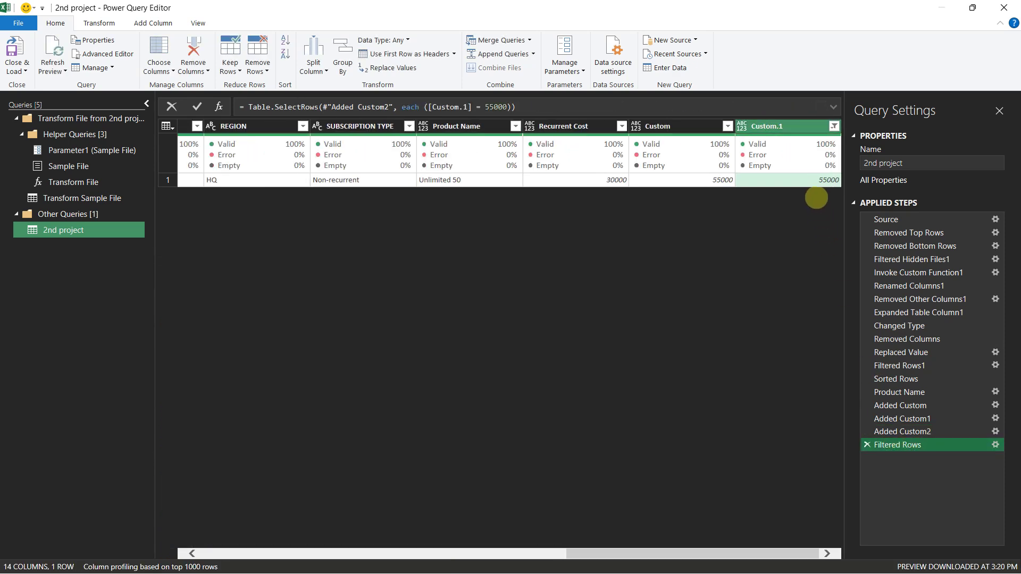
{"action": "left_click_drag", "start_coordinate": [565, 553], "coordinate": [147, 557]}
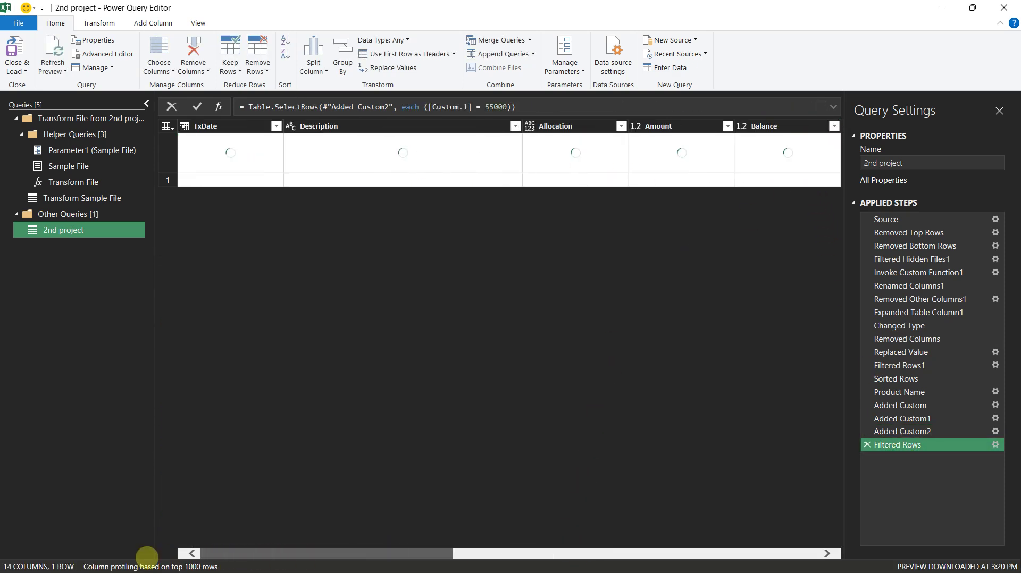
{"action": "left_click_drag", "start_coordinate": [212, 555], "coordinate": [718, 553]}
Step: In the Added Custom2 formula, move the whole #date(2023,03,05) or Date.Year branch, through then [Amount], to directly after the first if
{"action": "left_click", "coordinate": [989, 430]}
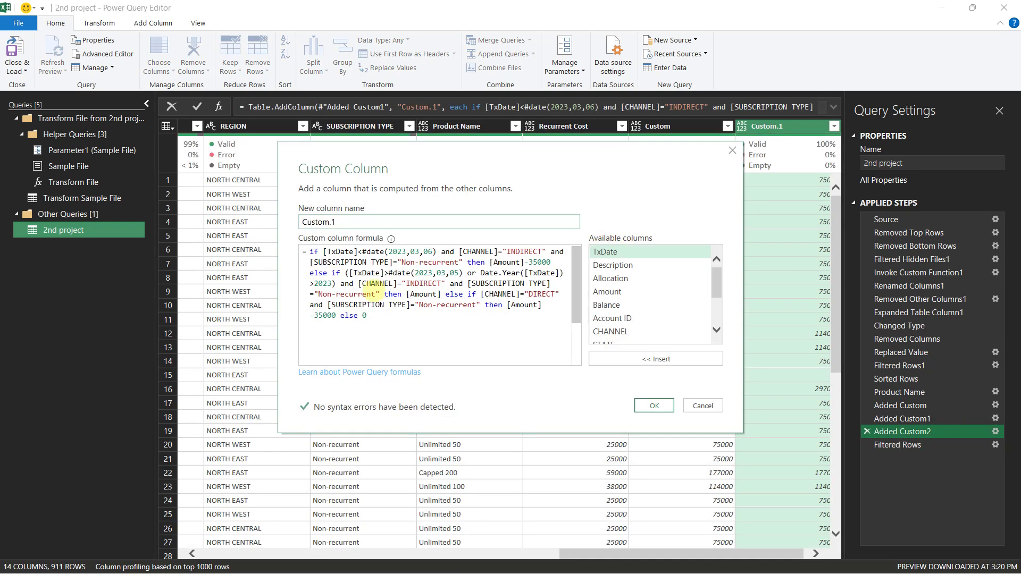
{"action": "left_click_drag", "start_coordinate": [345, 273], "coordinate": [435, 294]}
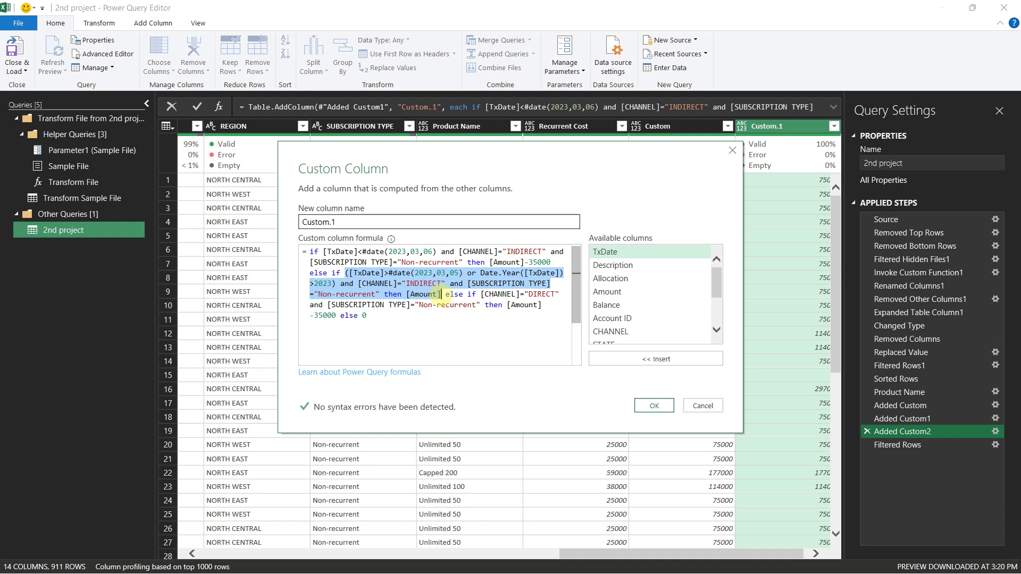
{"action": "key", "text": "Delete"}
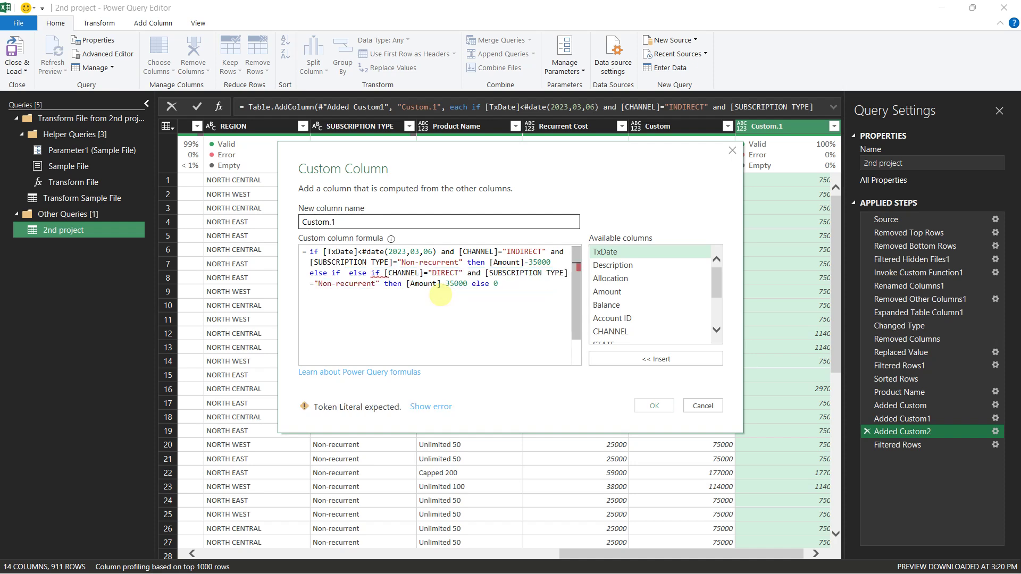
{"action": "key", "text": "Right"}
{"action": "key", "text": "Right"}
{"action": "key", "text": "ctrl+v"}
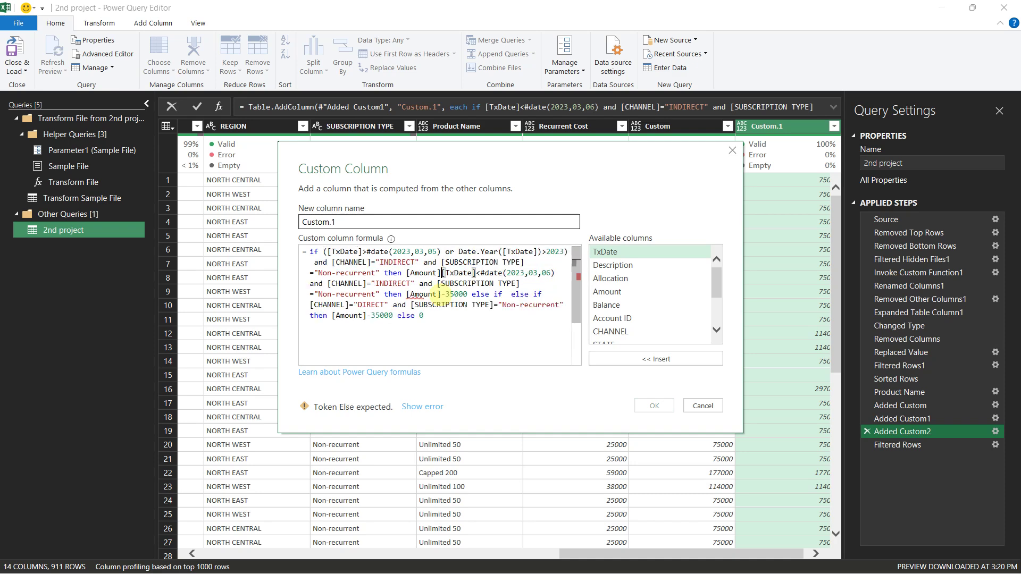
Step: Move the [TxDate]<#date(2023,03,06) branch, through then [Amount]-35000, to directly after the first else if in the formula
{"action": "key", "text": "shift+Down"}
{"action": "key", "text": "shift+Down"}
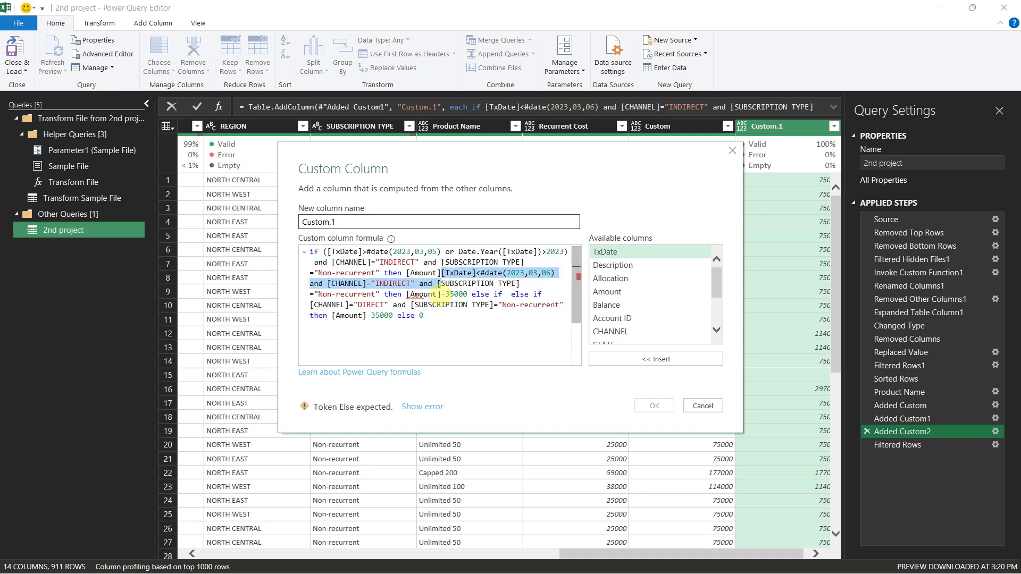
{"action": "key", "text": "shift+Right"}
{"action": "key", "text": "shift+Right"}
{"action": "key", "text": "shift+Right"}
{"action": "key", "text": "shift+Right"}
{"action": "key", "text": "ctrl+c"}
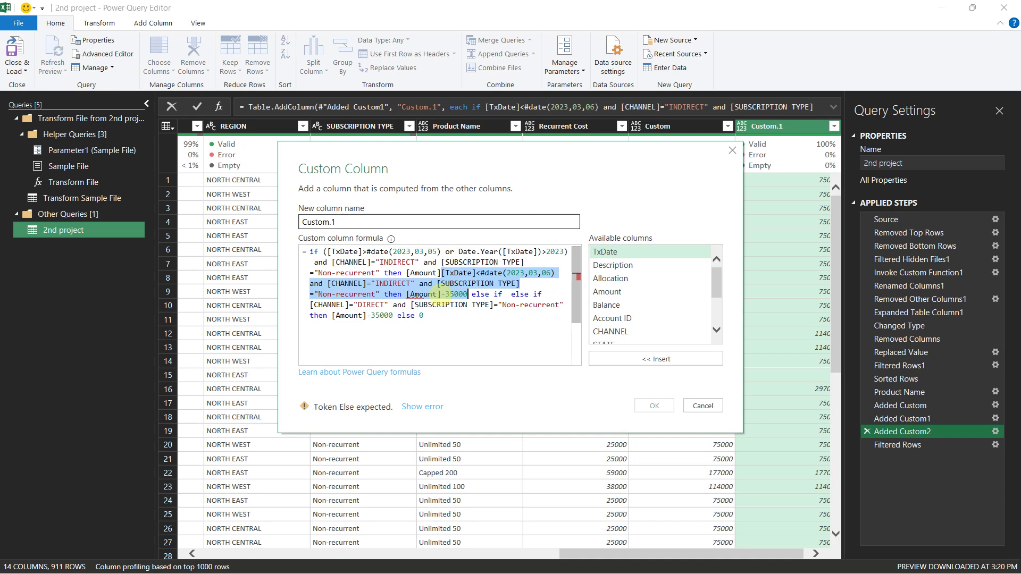
{"action": "key", "text": "BackSpace"}
{"action": "key", "text": "Right"}
{"action": "key", "text": "Right"}
{"action": "key", "text": "Right"}
{"action": "key", "text": "Right"}
{"action": "key", "text": "Right"}
{"action": "key", "text": "Right"}
{"action": "key", "text": "Right"}
{"action": "key", "text": "Right"}
{"action": "key", "text": "Right"}
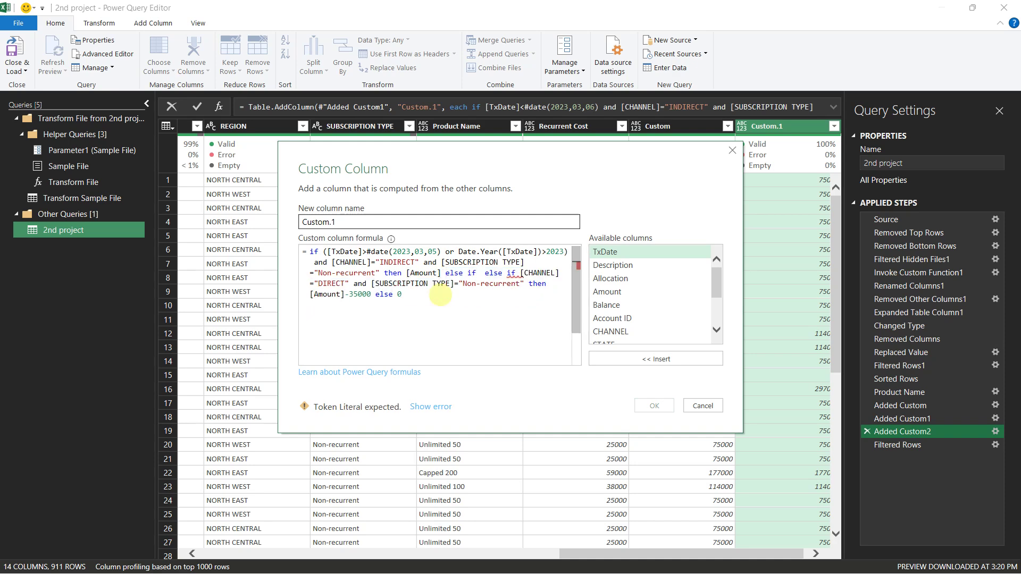
{"action": "key", "text": "ctrl+v"}
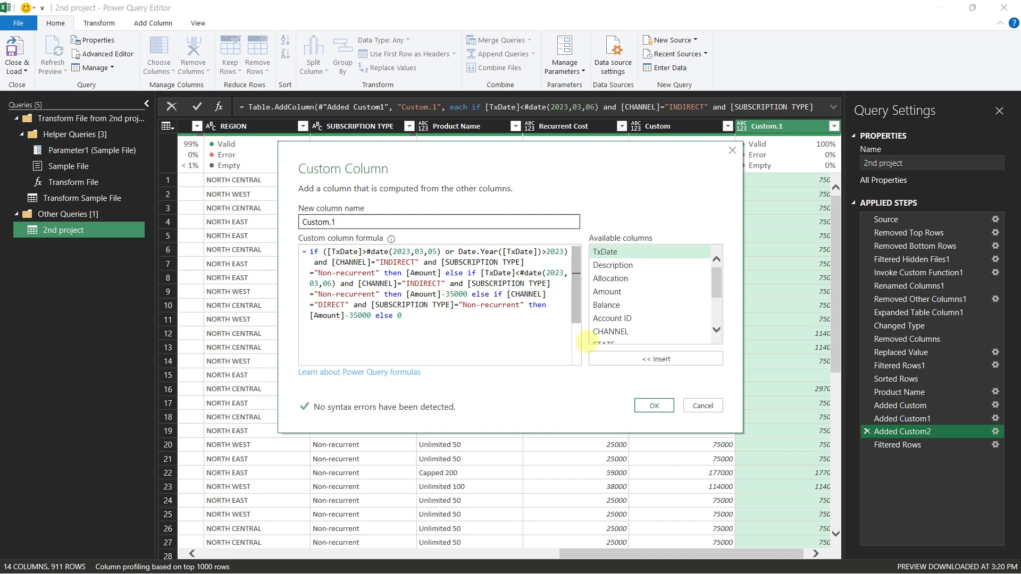
Step: Apply the custom column formula and check the transaction date in the Filtered Rows step's output
{"action": "left_click", "coordinate": [654, 405]}
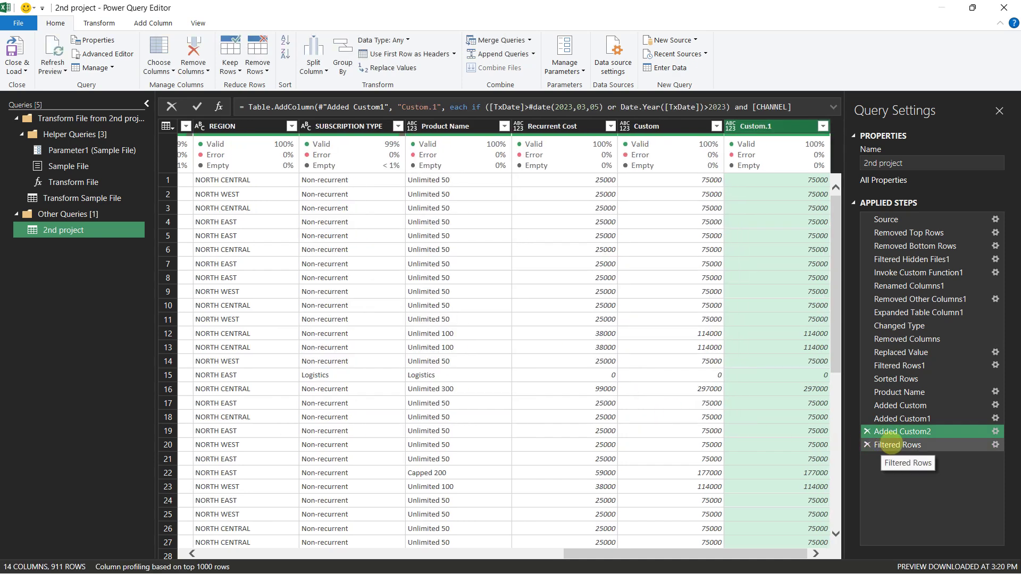
{"action": "left_click", "coordinate": [888, 445]}
{"action": "left_click_drag", "start_coordinate": [653, 554], "coordinate": [200, 554]}
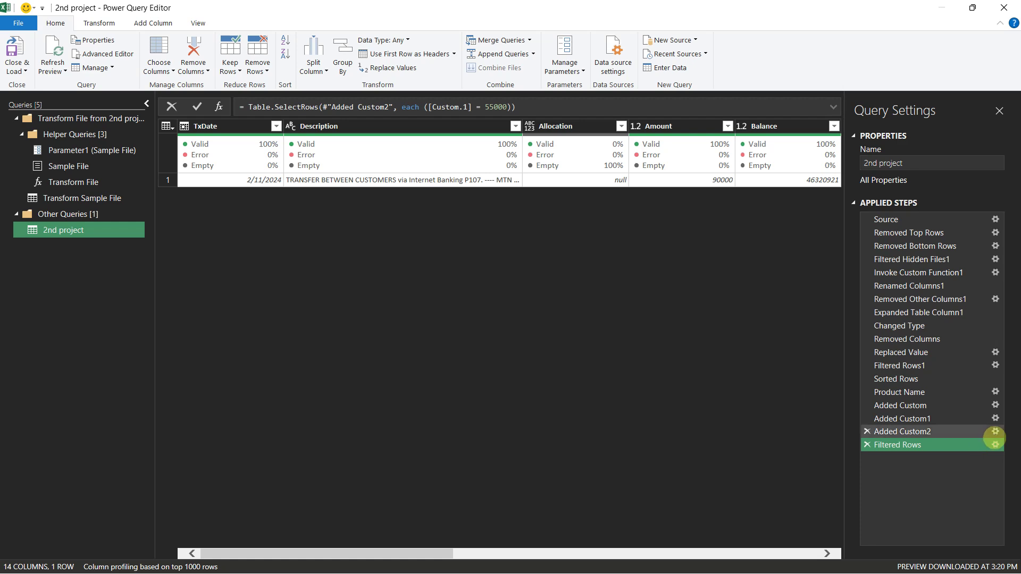
Step: In the Added Custom2 formula, delete or Date.Year([TxDate])>2023) and the opening parenthesis before the first [TxDate]
{"action": "left_click", "coordinate": [995, 432]}
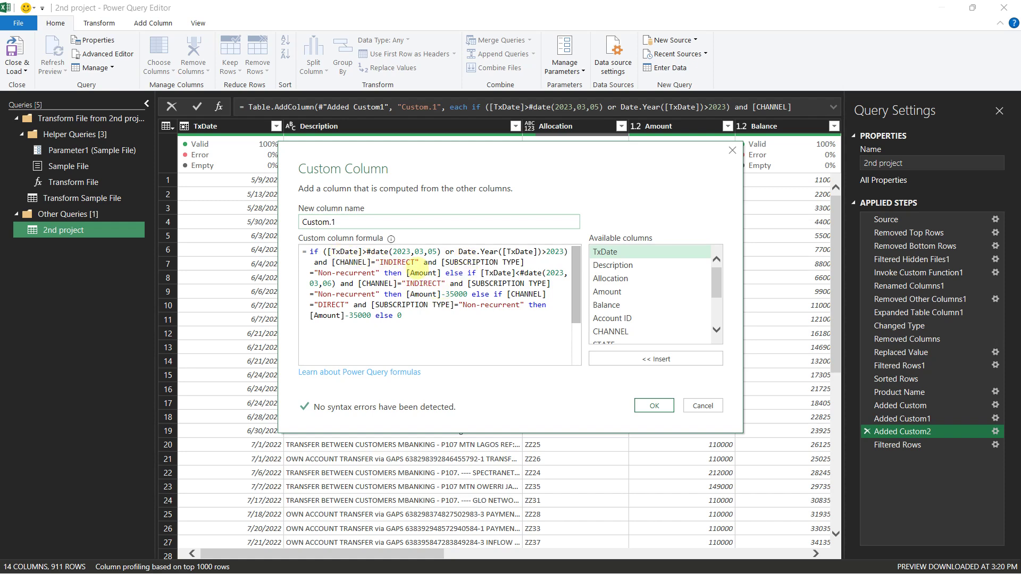
{"action": "left_click", "coordinate": [566, 252]}
{"action": "left_click_drag", "start_coordinate": [557, 253], "coordinate": [446, 253]}
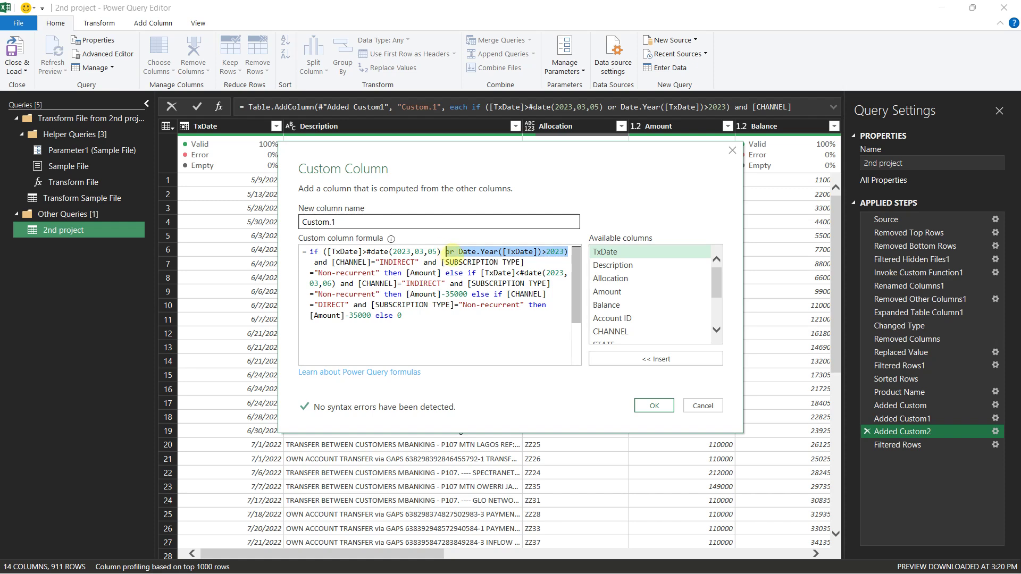
{"action": "key", "text": "BackSpace"}
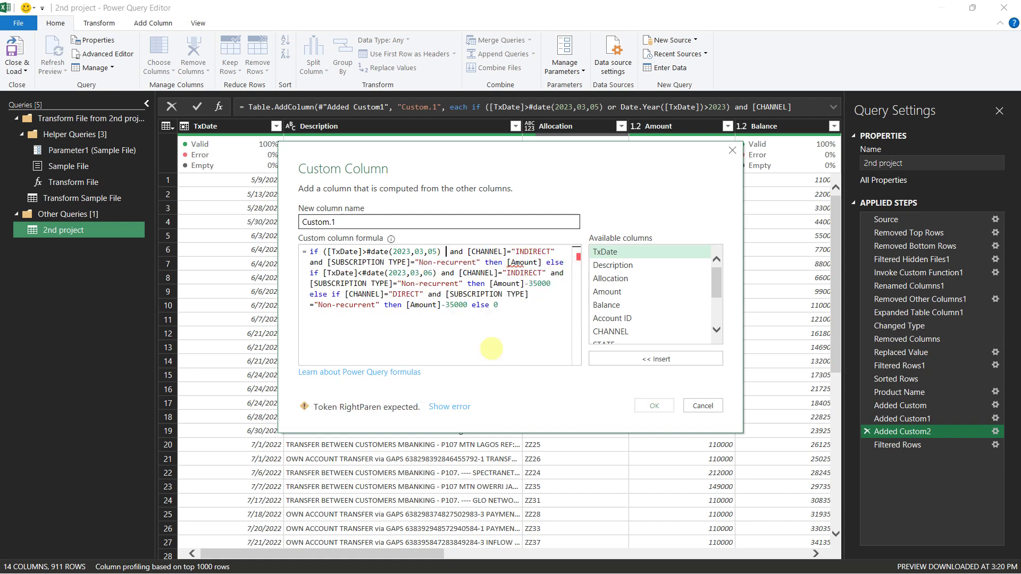
{"action": "key", "text": "BackSpace"}
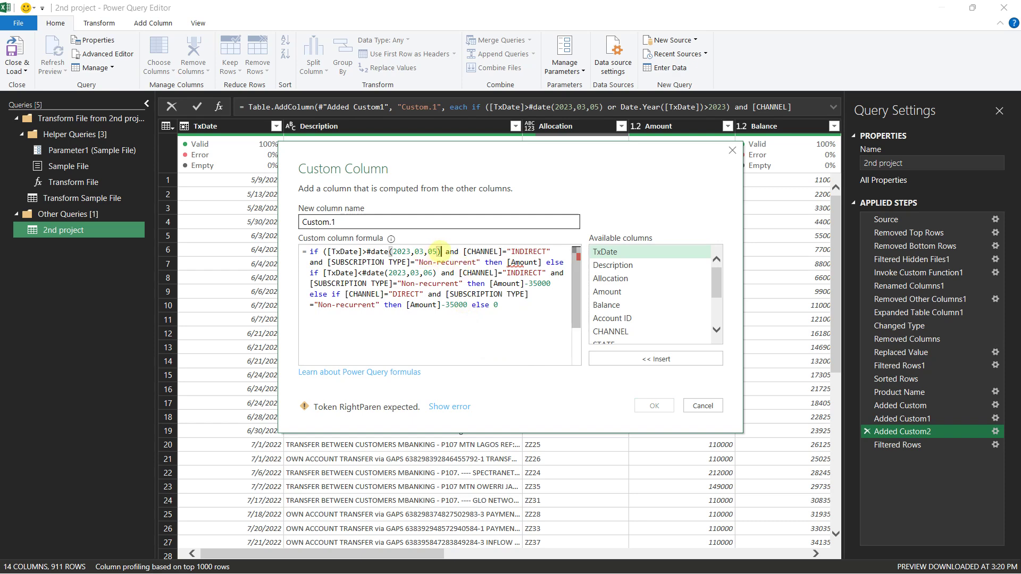
{"action": "left_click_drag", "start_coordinate": [439, 251], "coordinate": [325, 252]}
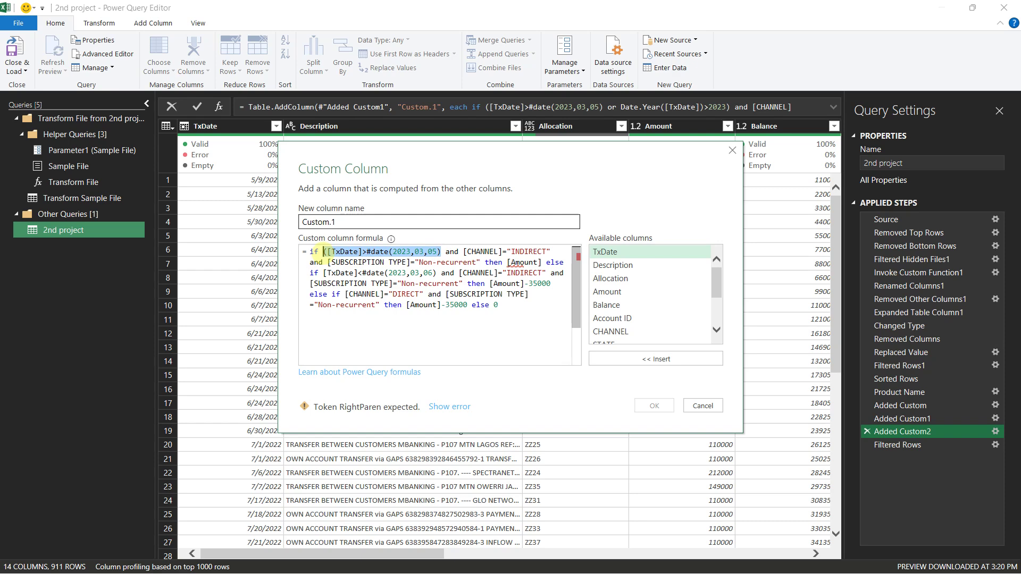
{"action": "left_click", "coordinate": [325, 251]}
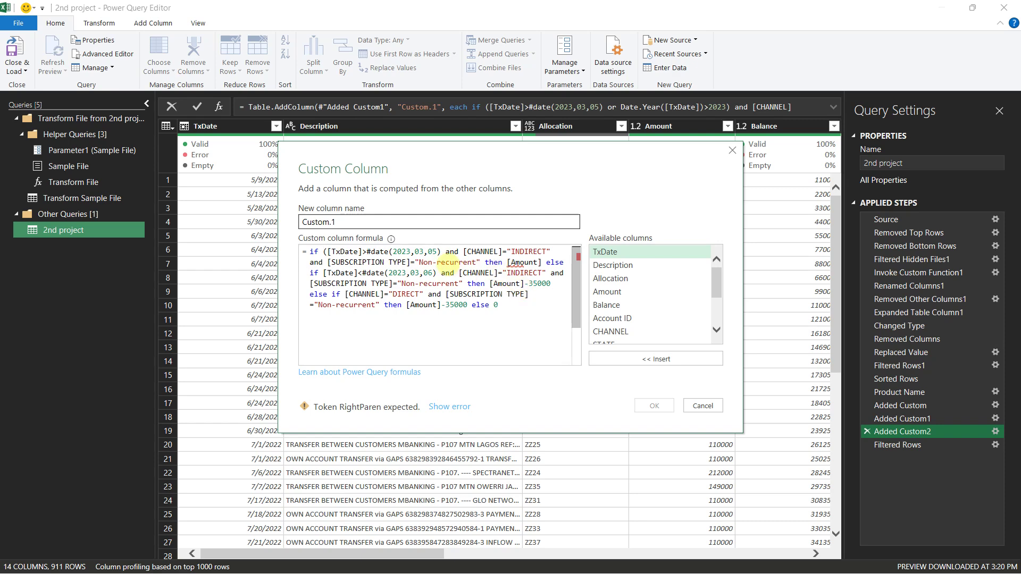
{"action": "key", "text": "BackSpace"}
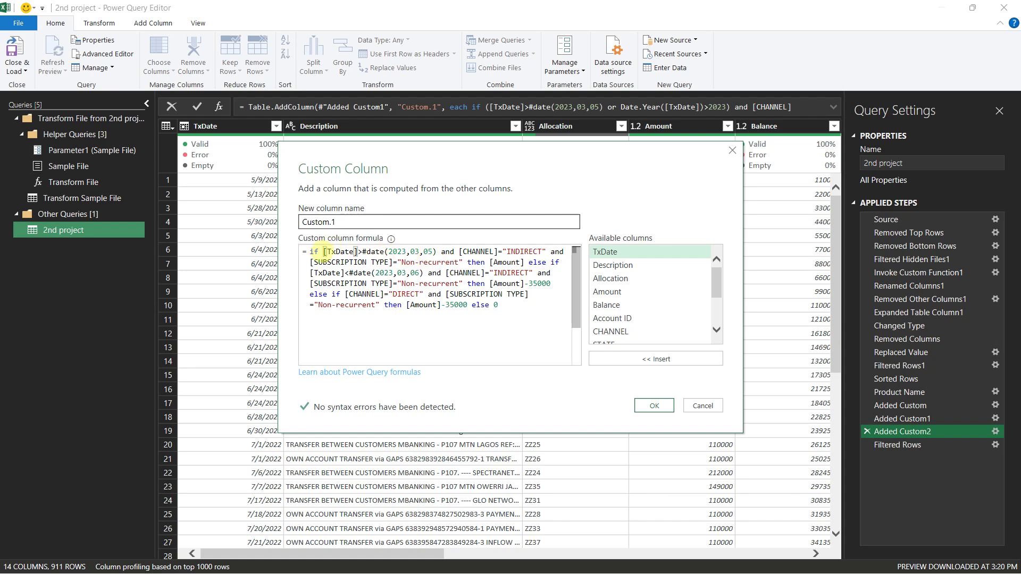
Step: Cut the [TxDate]>#date(2023,03,05) branch from the start of the formula and delete the leftover else if
{"action": "left_click_drag", "start_coordinate": [323, 252], "coordinate": [514, 250]}
{"action": "key", "text": "ctrl+c"}
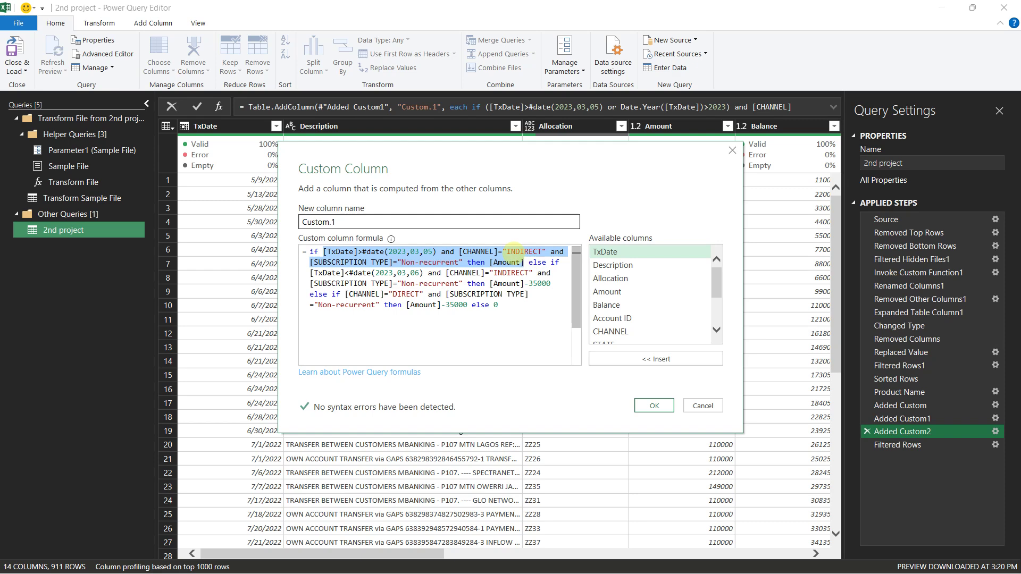
{"action": "key", "text": "BackSpace"}
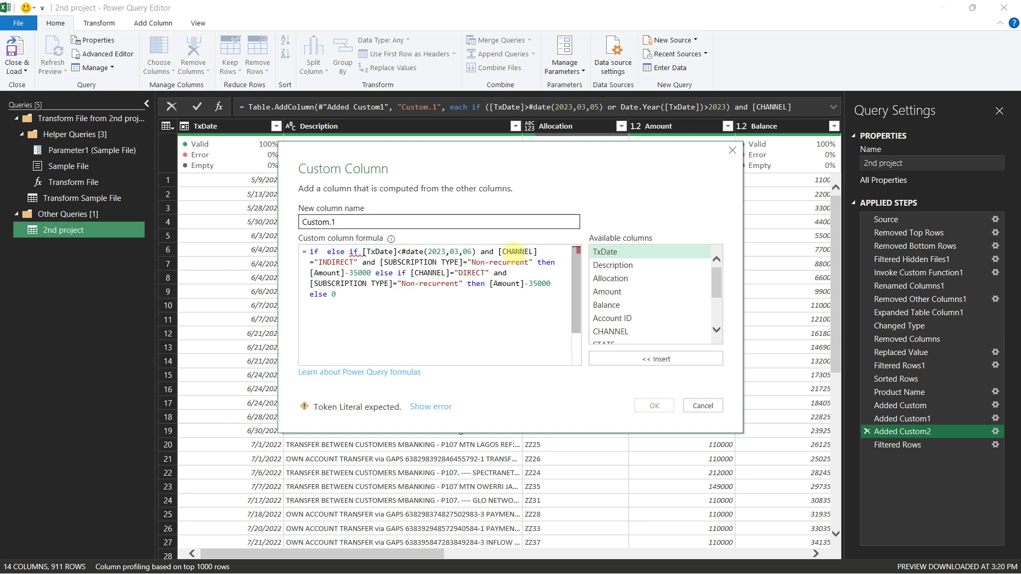
{"action": "key", "text": "shift+Right"}
{"action": "key", "text": "shift+Right"}
{"action": "key", "text": "shift+Right"}
{"action": "key", "text": "shift+Right"}
{"action": "key", "text": "shift+Right"}
{"action": "key", "text": "shift+Right"}
{"action": "key", "text": "shift+Right"}
{"action": "key", "text": "shift+Right"}
{"action": "key", "text": "BackSpace"}
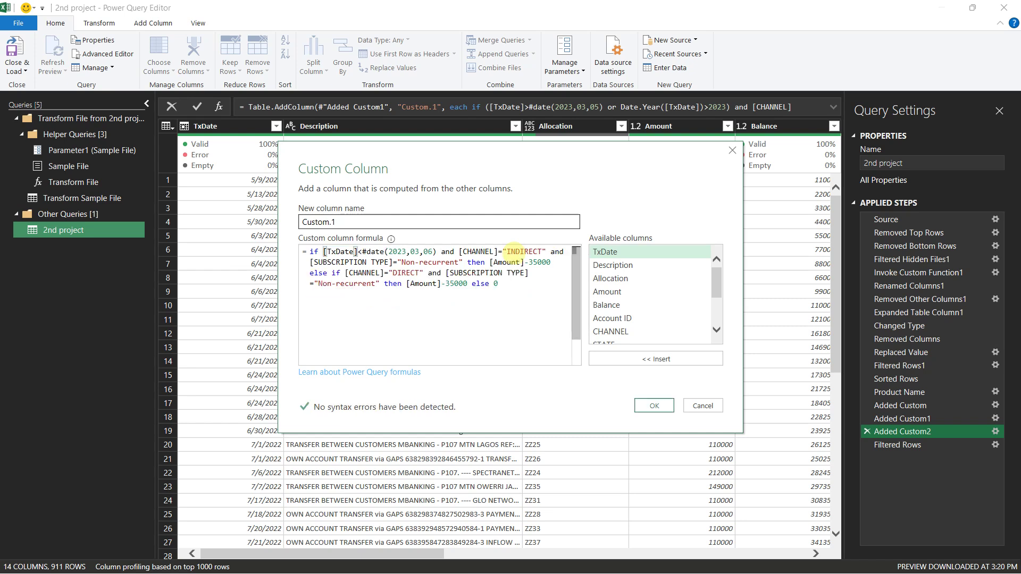
Step: Paste the cut branch before the [CHANNEL]="DIRECT" condition, add else if after it, and apply the formula
{"action": "key", "text": "Down"}
{"action": "key", "text": "Right"}
{"action": "key", "text": "Right"}
{"action": "key", "text": "Right"}
{"action": "key", "text": "Right"}
{"action": "key", "text": "Right"}
{"action": "key", "text": "Right"}
{"action": "key", "text": "Right"}
{"action": "key", "text": "Right"}
{"action": "key", "text": "Right"}
{"action": "key", "text": "Right"}
{"action": "key", "text": "Right"}
{"action": "key", "text": "Down"}
{"action": "key", "text": "Left"}
{"action": "key", "text": "Left"}
{"action": "key", "text": "Left"}
{"action": "key", "text": "Left"}
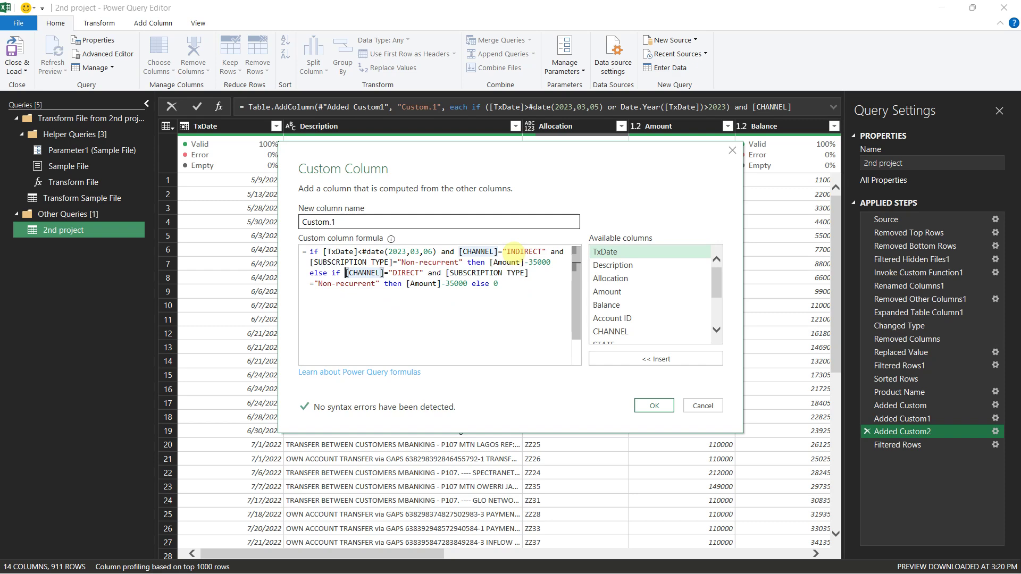
{"action": "key", "text": "ctrl+v"}
{"action": "type", "text": "else if"}
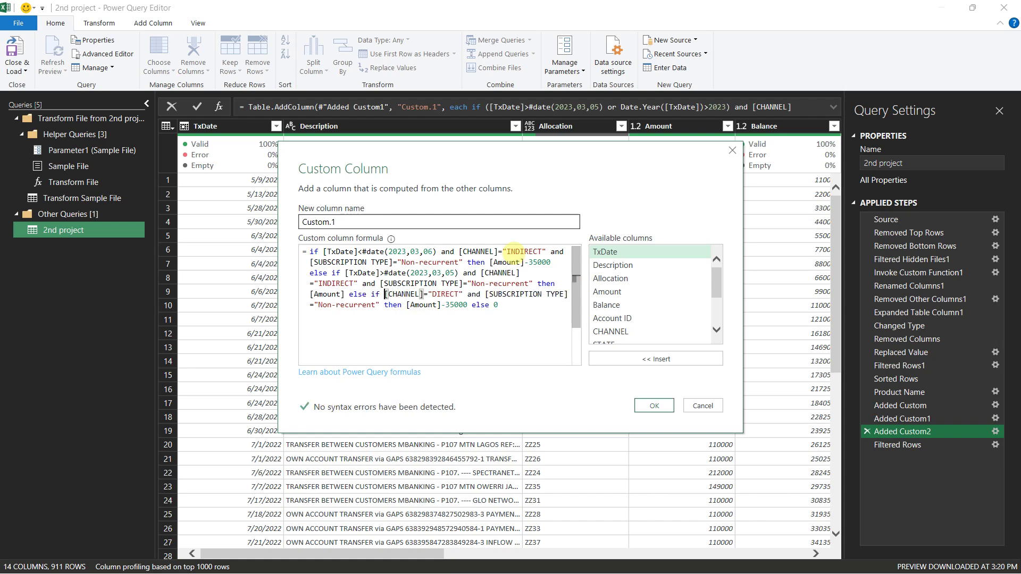
{"action": "left_click", "coordinate": [654, 405]}
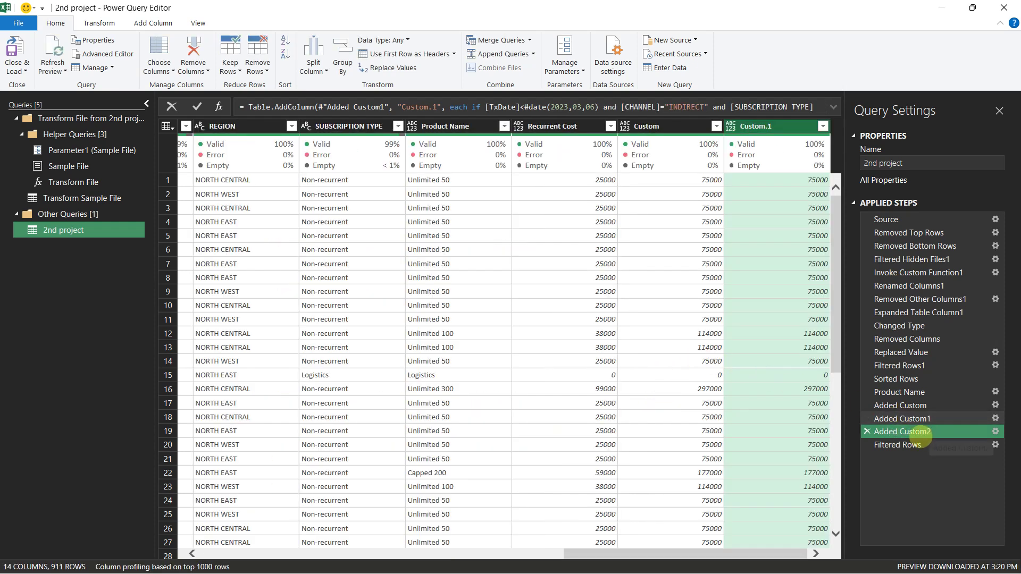
Step: Review the Filtered Rows output, the Added Custom1 and Added Custom formulas, and the row filter condition without changing them
{"action": "left_click", "coordinate": [913, 444]}
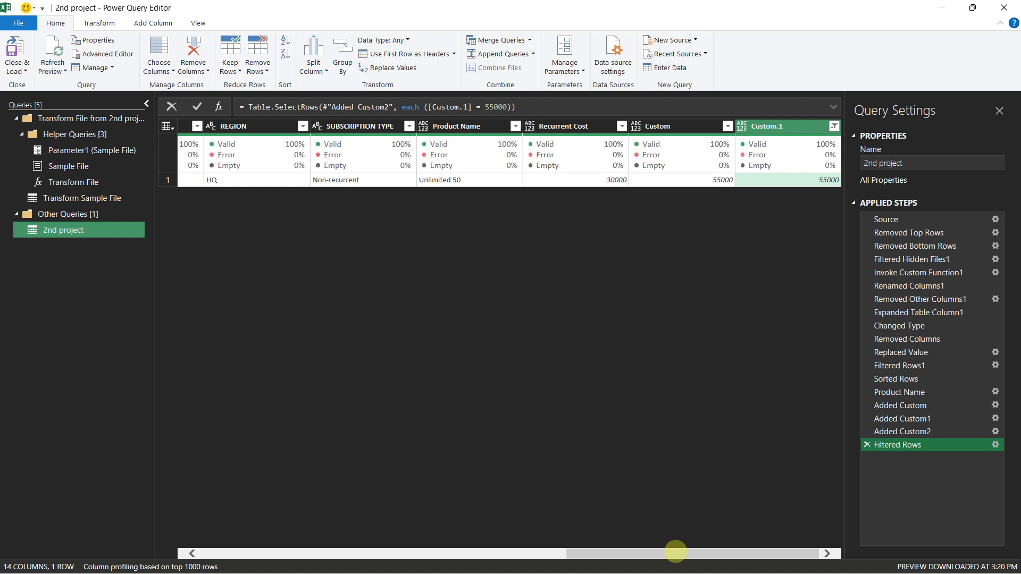
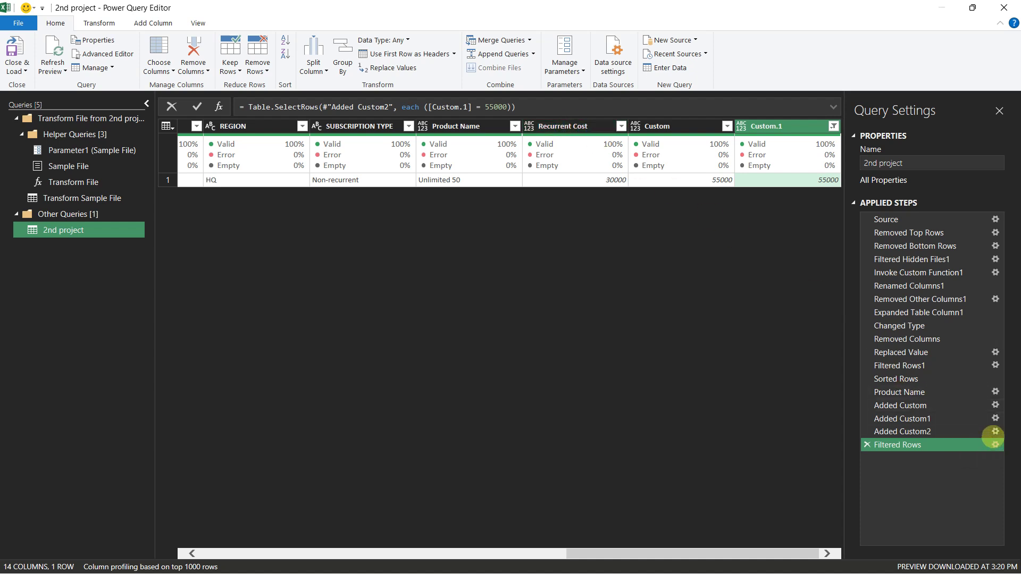
{"action": "left_click", "coordinate": [995, 418]}
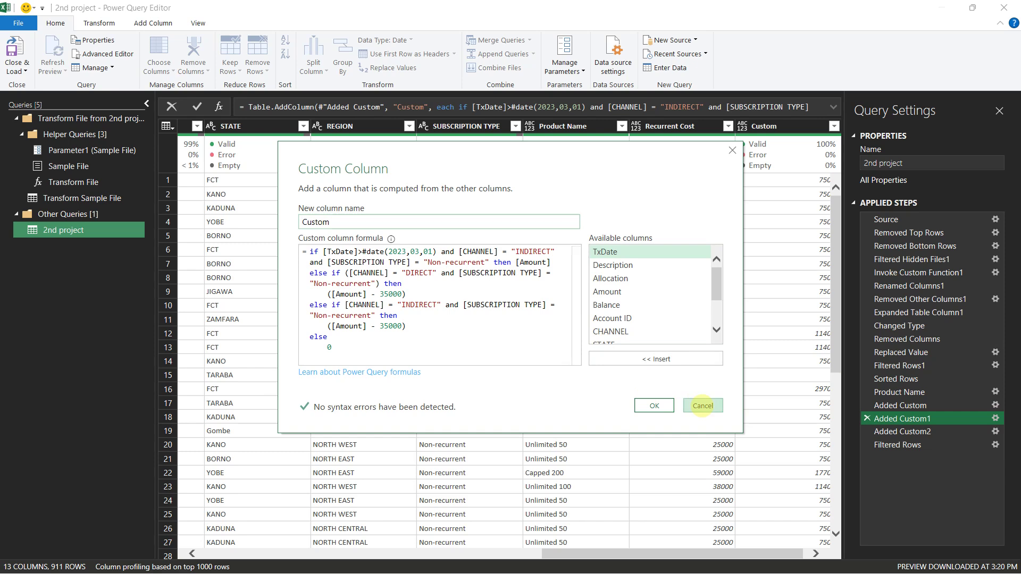
{"action": "left_click", "coordinate": [702, 405]}
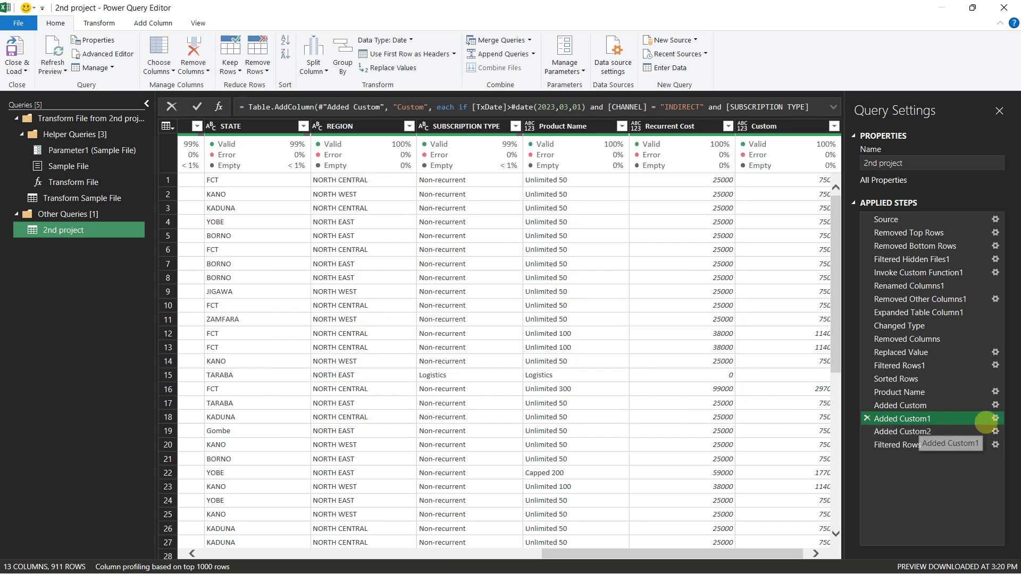
{"action": "left_click", "coordinate": [994, 406]}
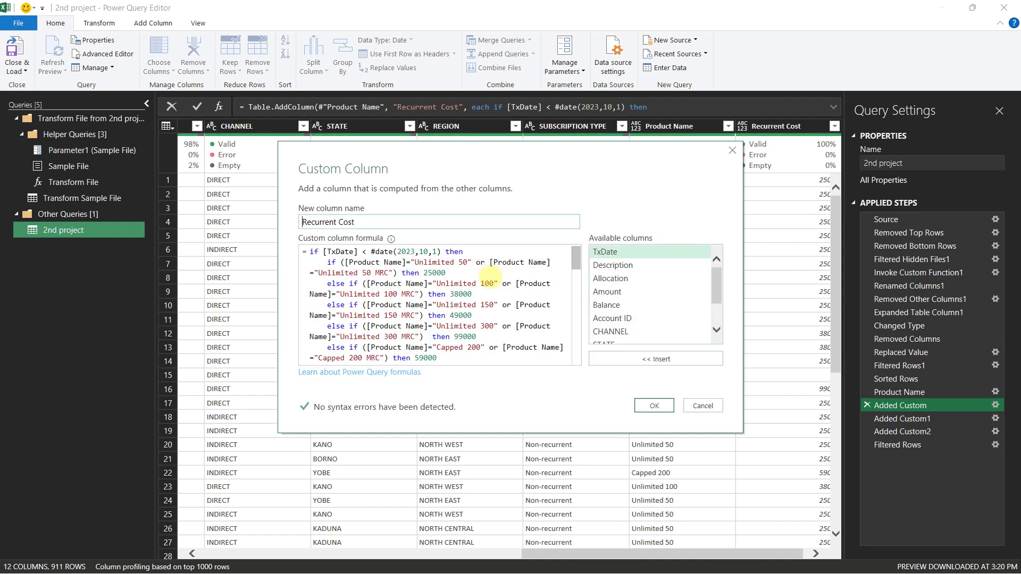
{"action": "scroll", "coordinate": [489, 277], "scroll_direction": "down", "scroll_amount": 10}
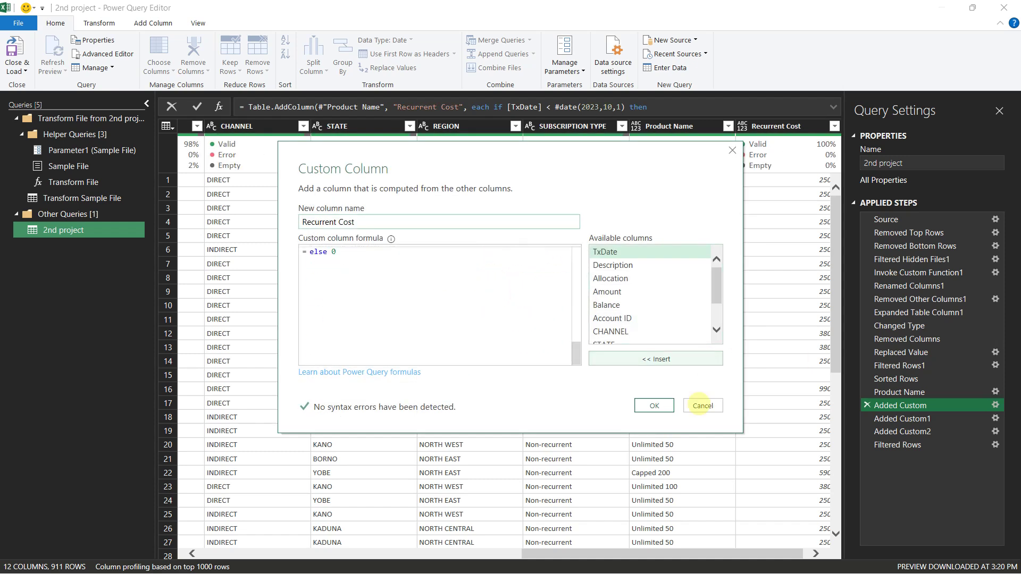
{"action": "left_click", "coordinate": [702, 405]}
{"action": "left_click", "coordinate": [995, 444]}
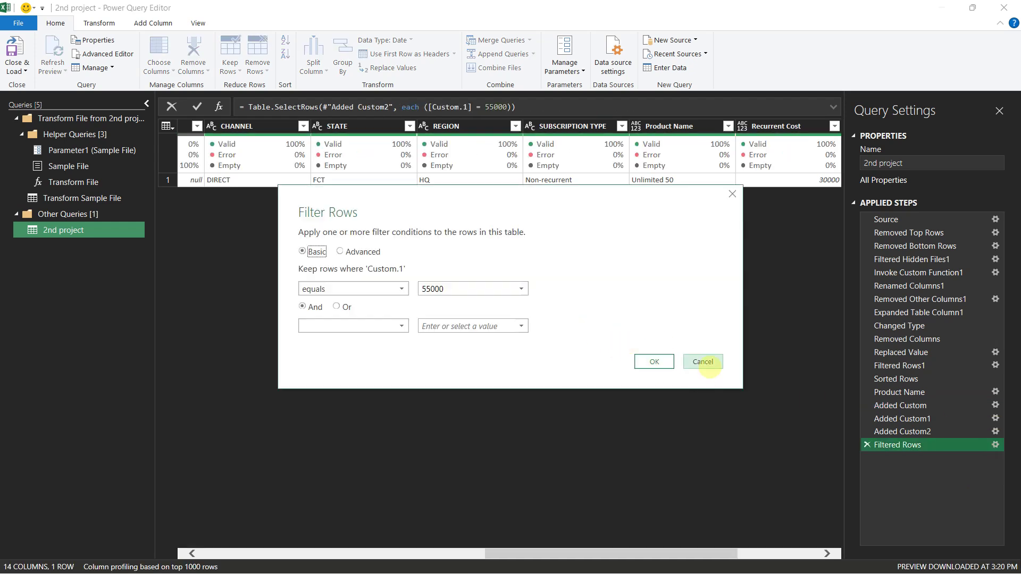
{"action": "left_click", "coordinate": [703, 362]}
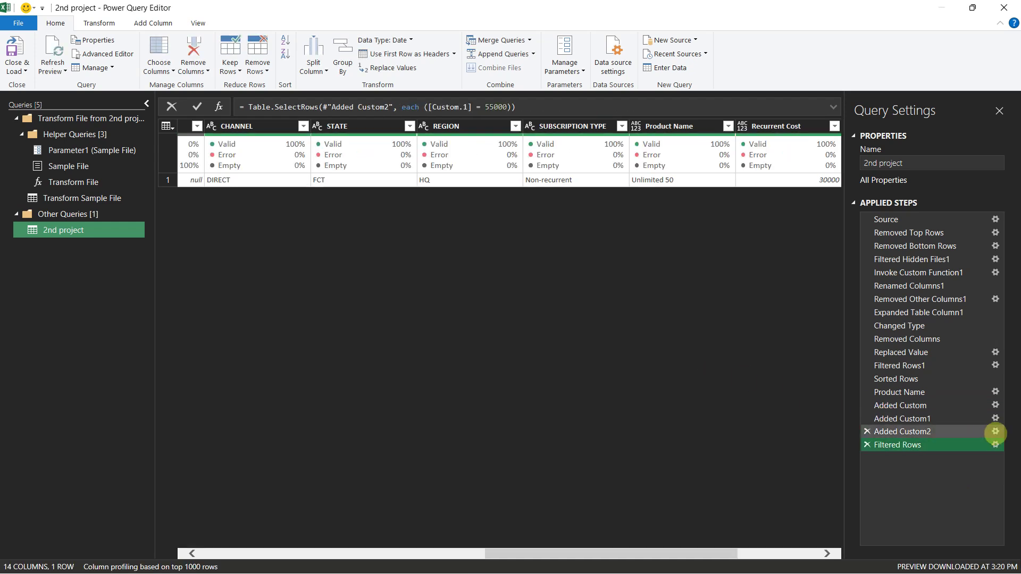
Step: In the Added Custom2 formula, insert if [TxDate]= before the final else 0
{"action": "left_click", "coordinate": [996, 432]}
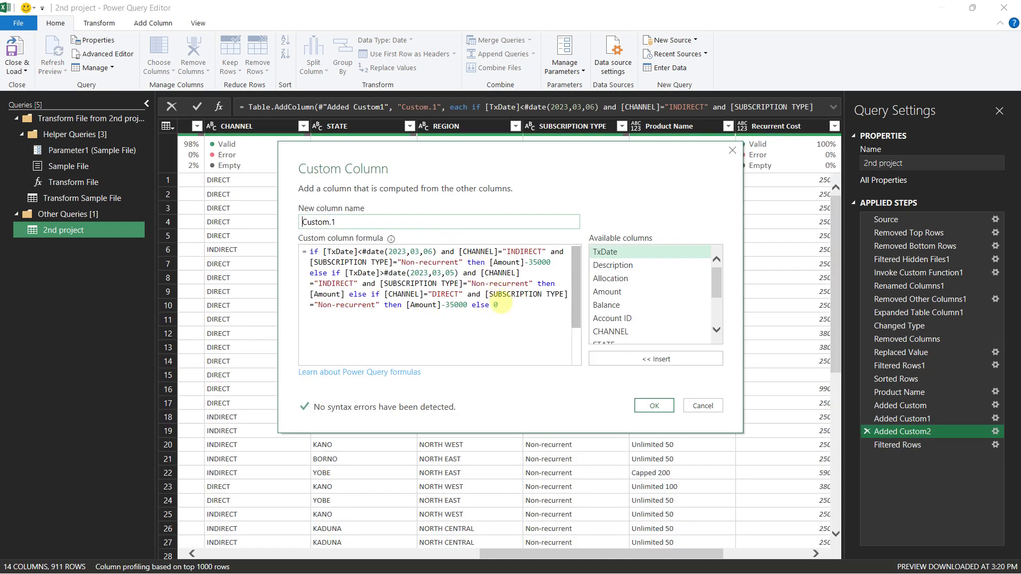
{"action": "left_click", "coordinate": [473, 305]}
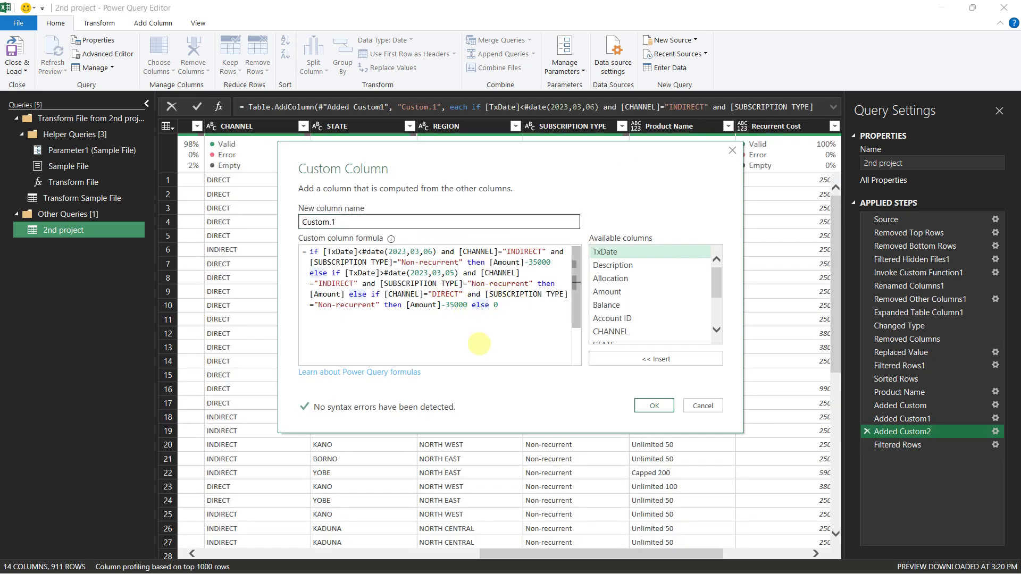
{"action": "type", "text": "if "}
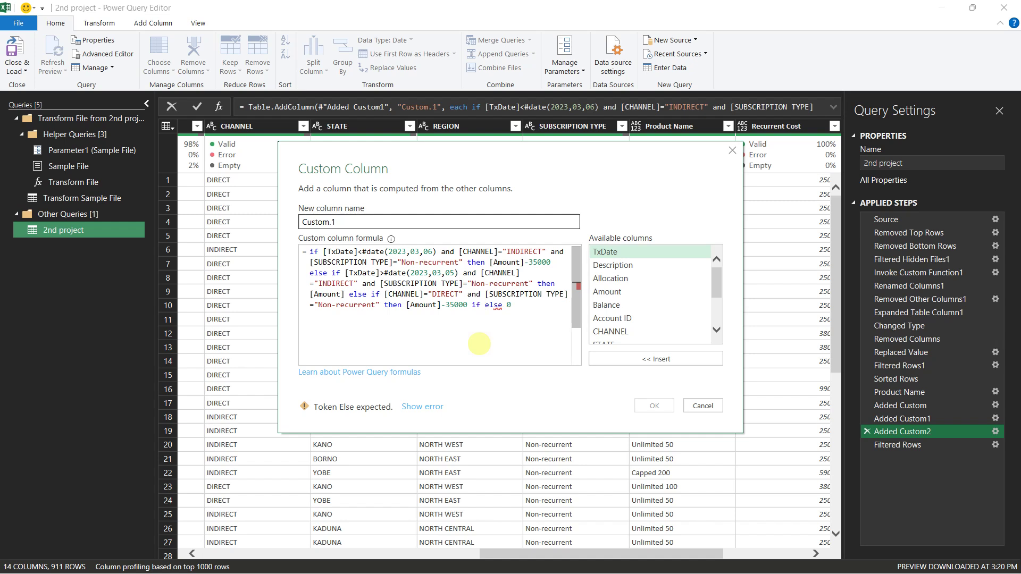
{"action": "type", "text": "t"}
{"action": "type", "text": "x"}
{"action": "type", "text": "x"}
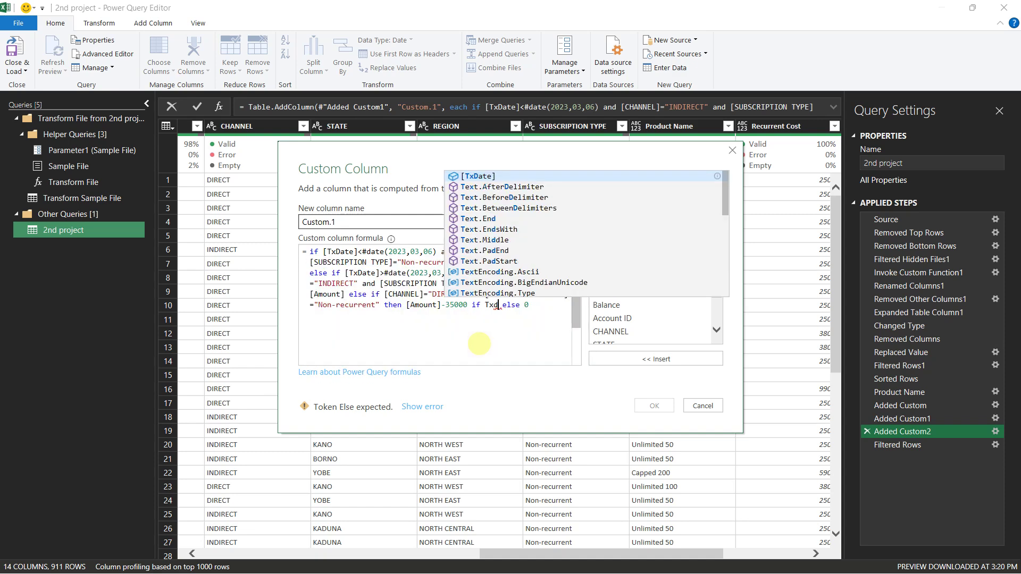
{"action": "key", "text": "Tab"}
{"action": "type", "text": "="}
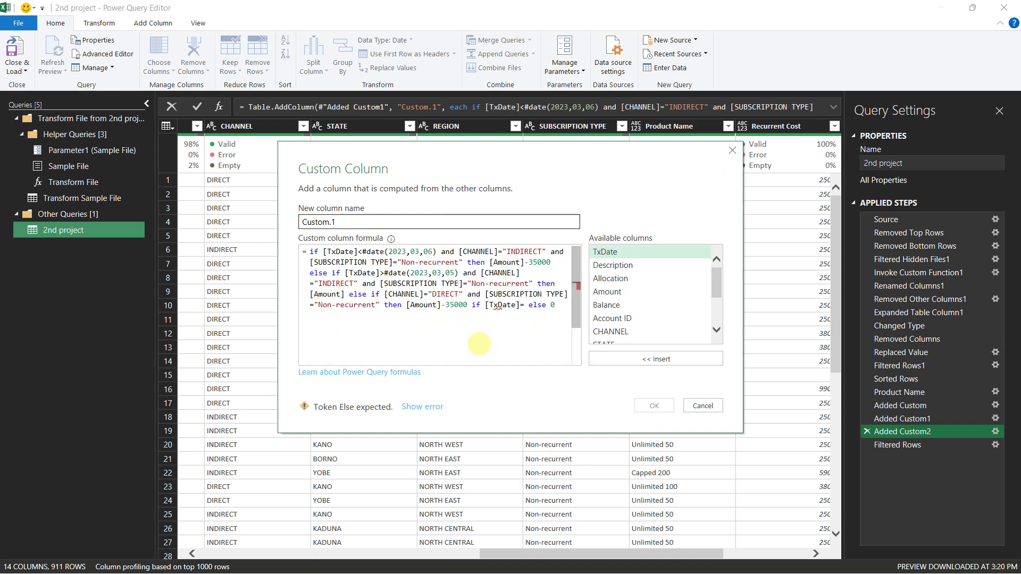
Step: Complete the new branch's date condition as #date(2024,02,05) and continue it with and before the final else 0
{"action": "type", "text": "#"}
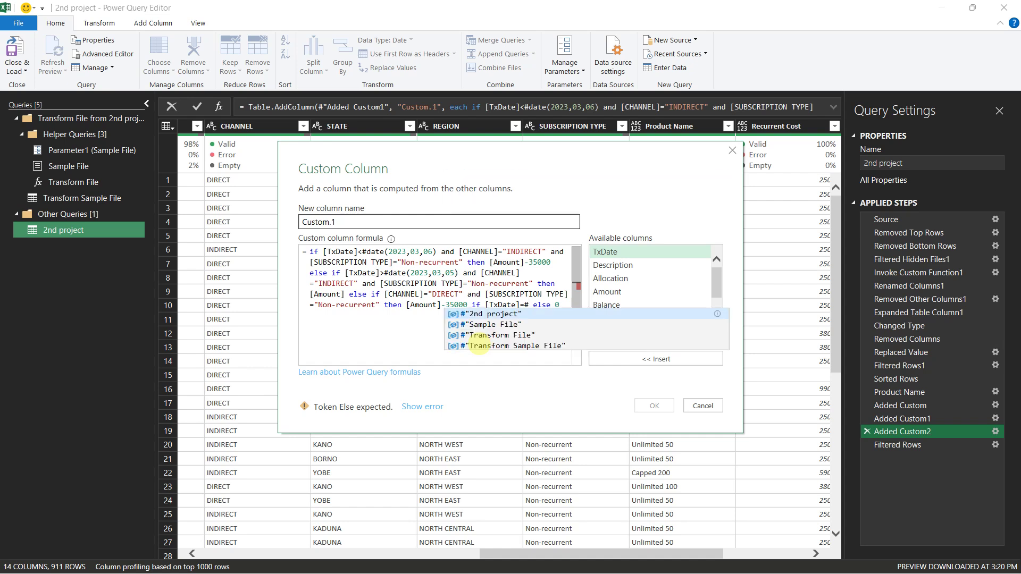
{"action": "type", "text": "date"}
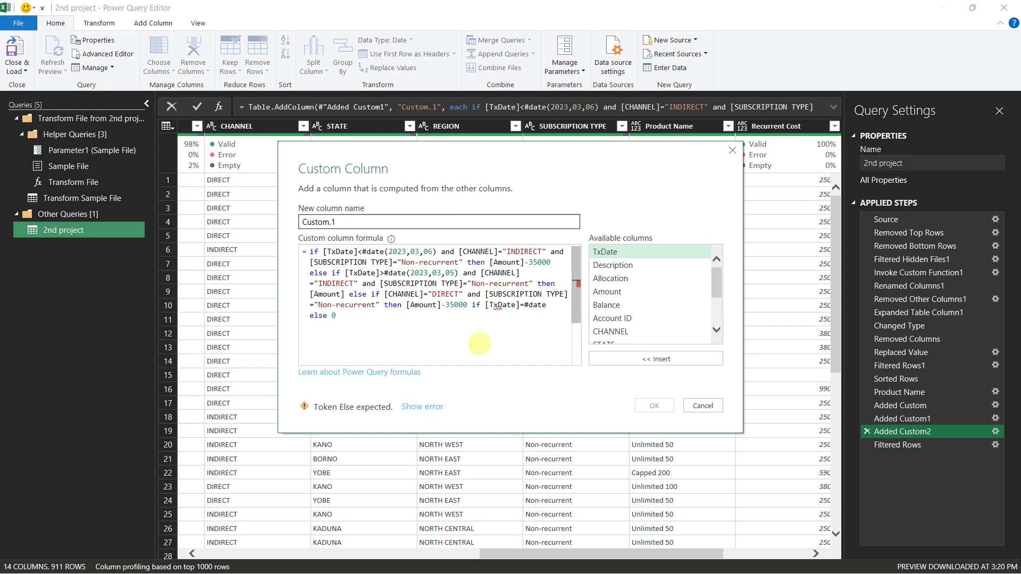
{"action": "type", "text": "(2024"}
{"action": "type", "text": ","}
{"action": "type", "text": "02"}
{"action": "type", "text": ","}
{"action": "type", "text": "05) "}
{"action": "type", "text": "then"}
{"action": "key", "text": "BackSpace"}
{"action": "key", "text": "BackSpace"}
{"action": "key", "text": "BackSpace"}
{"action": "key", "text": "BackSpace"}
{"action": "key", "text": "BackSpace"}
{"action": "type", "text": "and"}
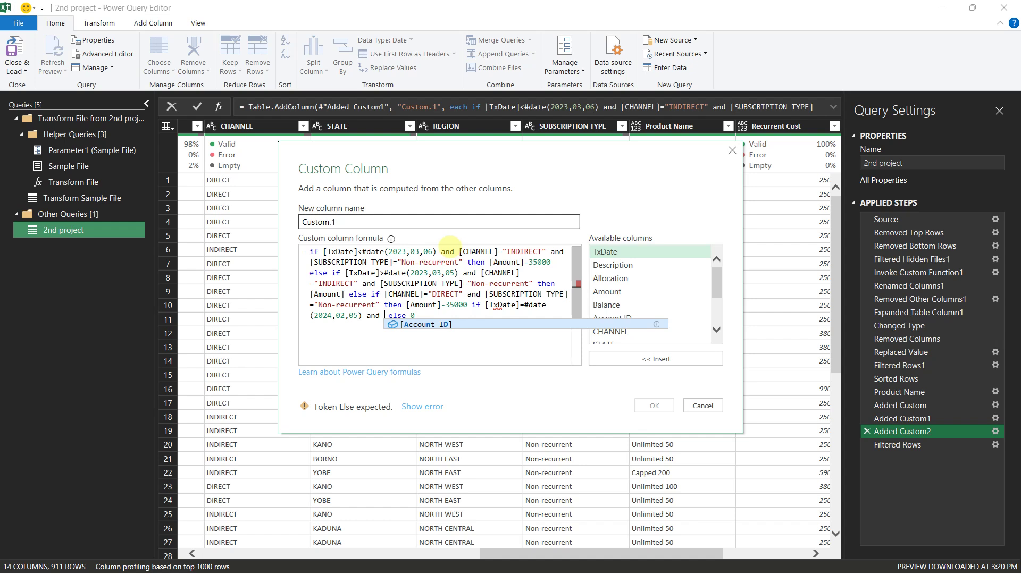
Step: Copy [CHANNEL]="INDIRECT" and [SUBSCRIPTION TYPE]="Non-recurrent" from the first branch into the new branch, and add then [Amount] after it
{"action": "left_click_drag", "start_coordinate": [459, 252], "coordinate": [463, 261]}
{"action": "key", "text": "ctrl+c"}
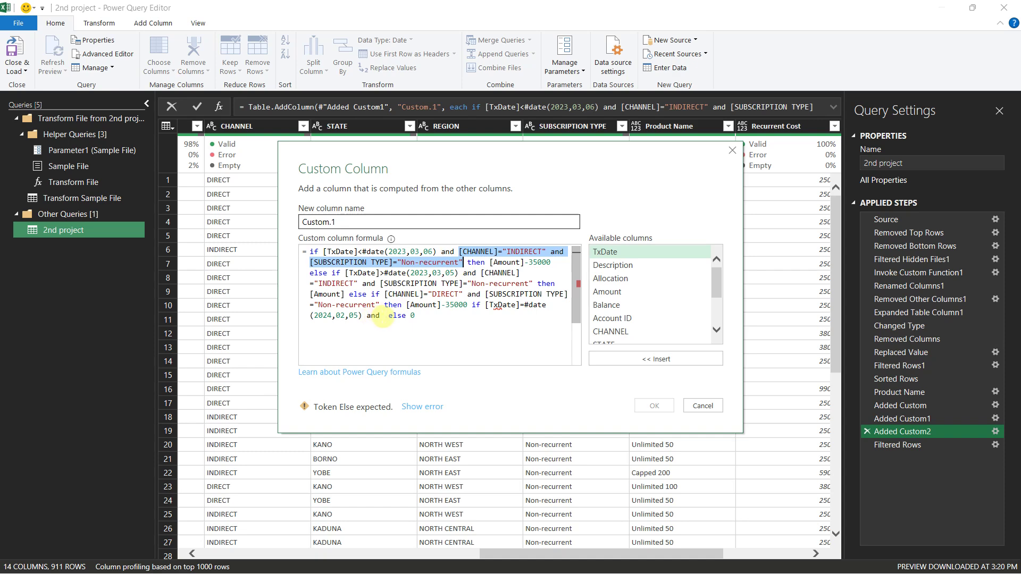
{"action": "left_click", "coordinate": [383, 317]}
{"action": "key", "text": "ctrl+v"}
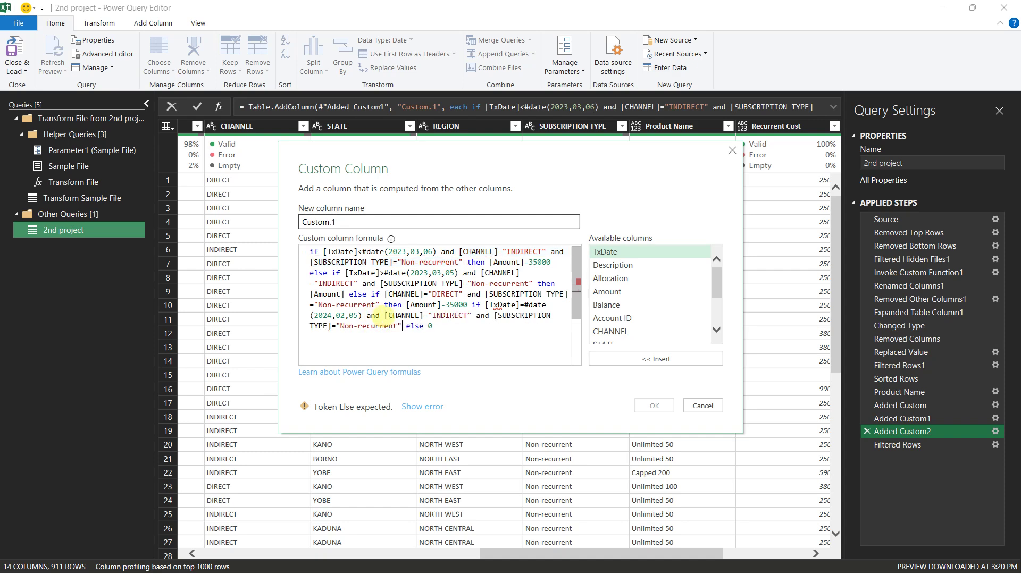
{"action": "type", "text": "then amount"}
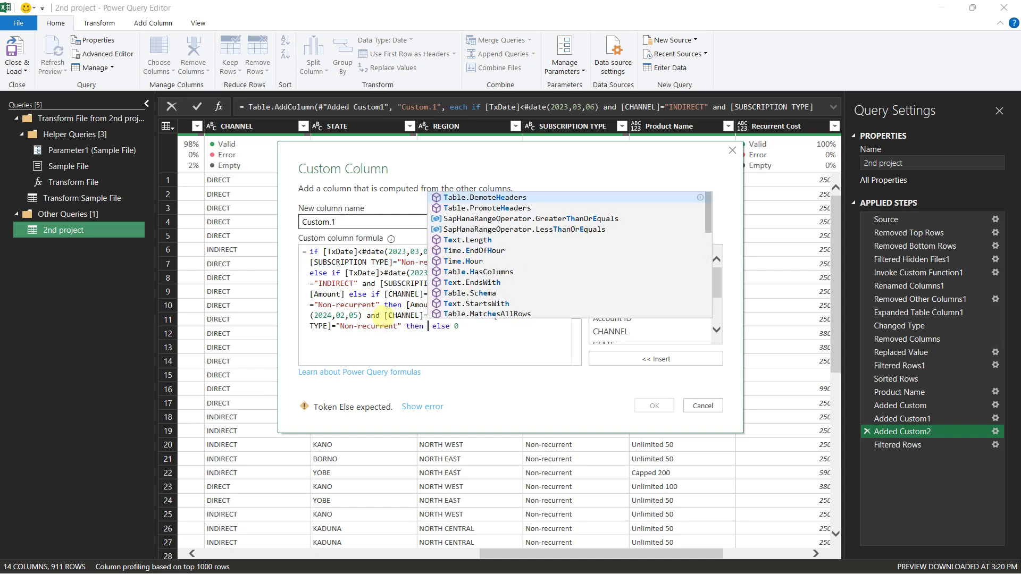
{"action": "key", "text": "Tab"}
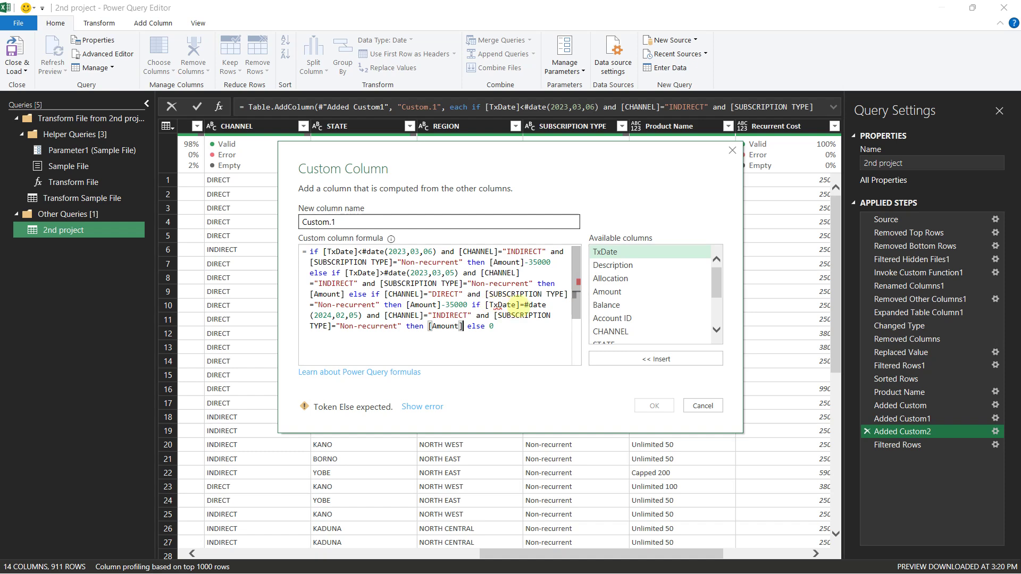
Step: Insert else before the new branch's if [TxDate]= condition and apply the custom column formula
{"action": "left_click", "coordinate": [497, 305]}
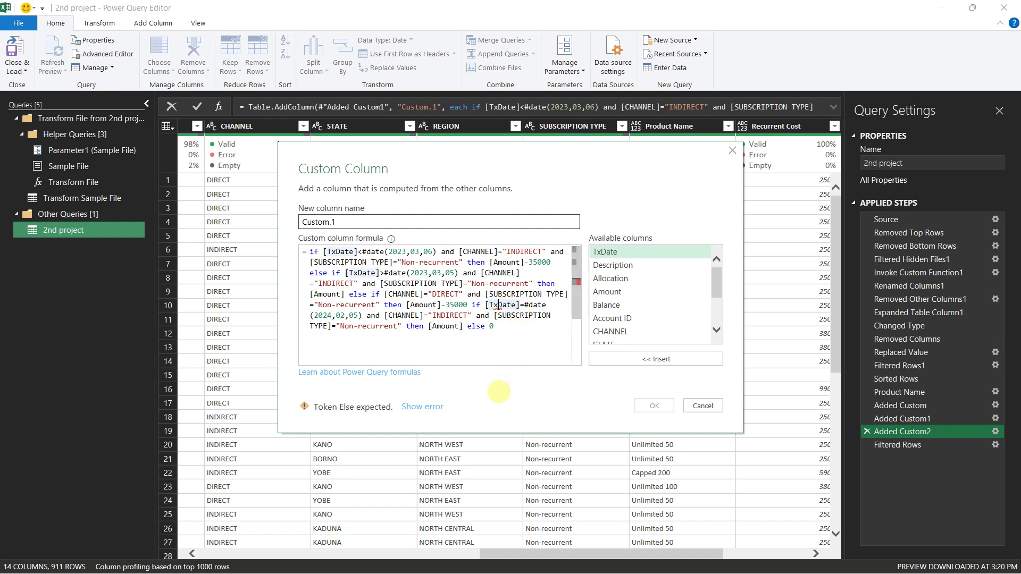
{"action": "left_click", "coordinate": [472, 305]}
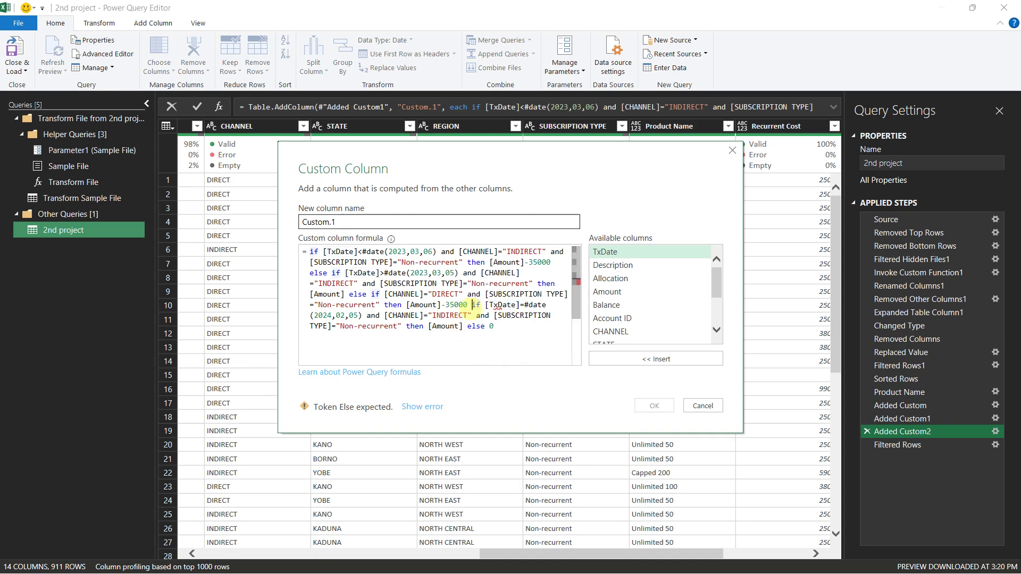
{"action": "type", "text": "else"}
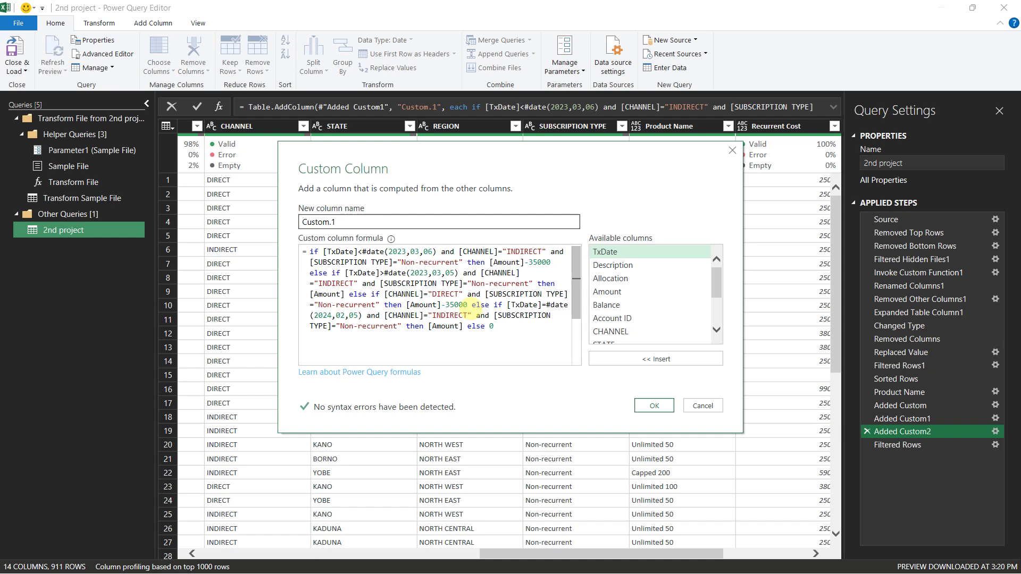
{"action": "left_click", "coordinate": [654, 406]}
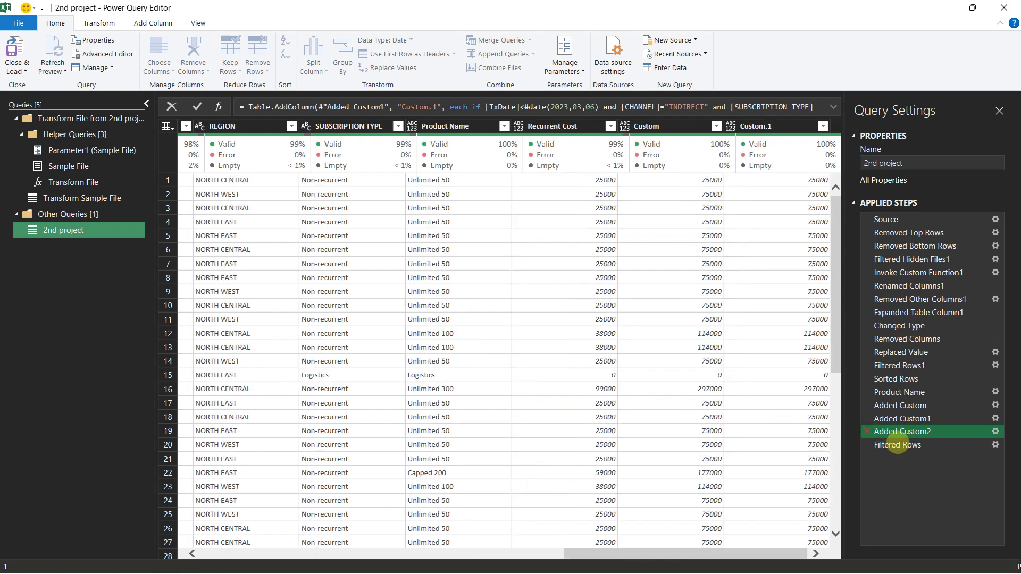
Step: Check the filtered row's TxDate, correct the new branch's date in Added Custom2 to #date(2024,02,11), and apply the formula
{"action": "left_click", "coordinate": [904, 445]}
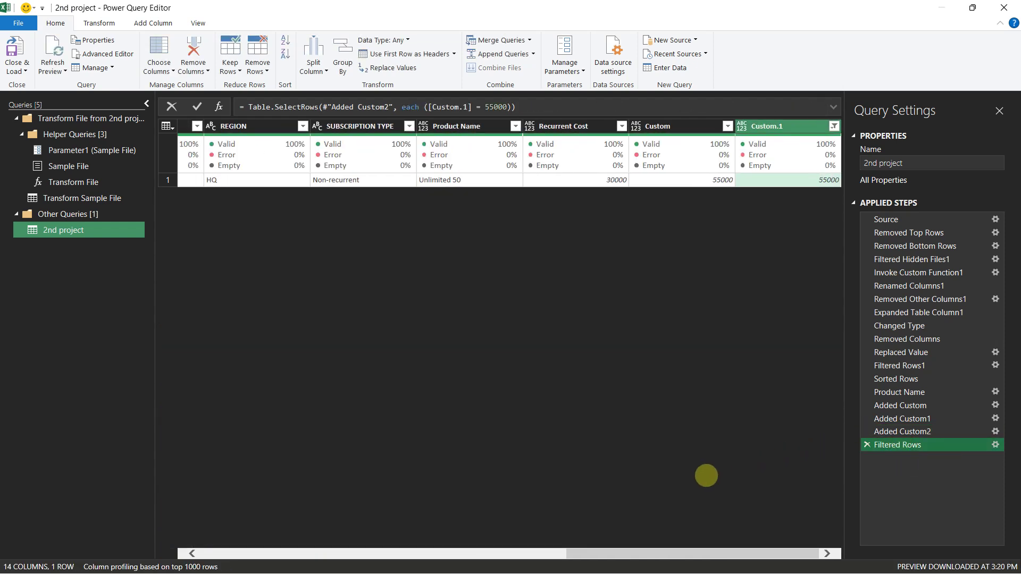
{"action": "left_click_drag", "start_coordinate": [567, 552], "coordinate": [201, 552]}
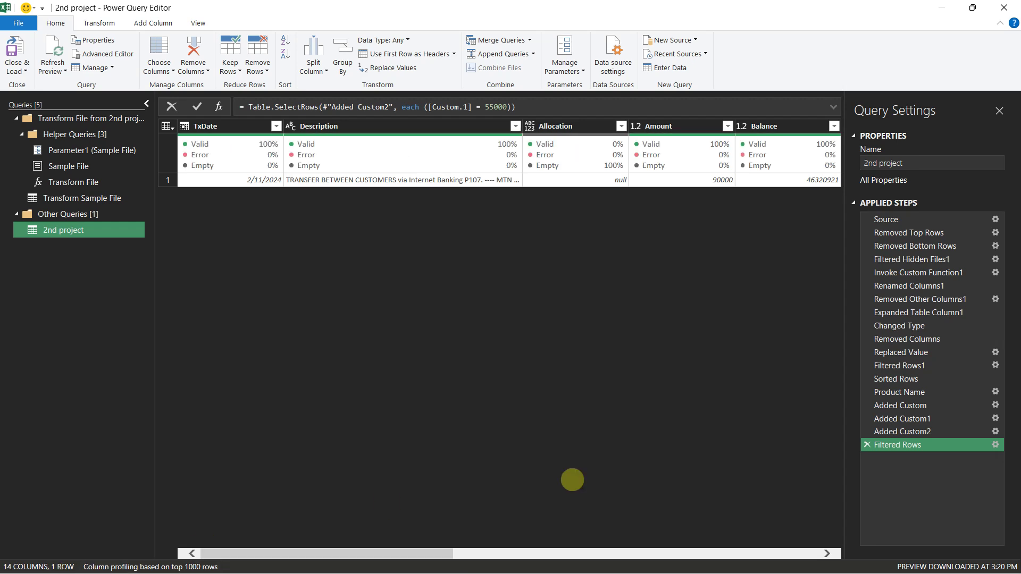
{"action": "left_click", "coordinate": [988, 431]}
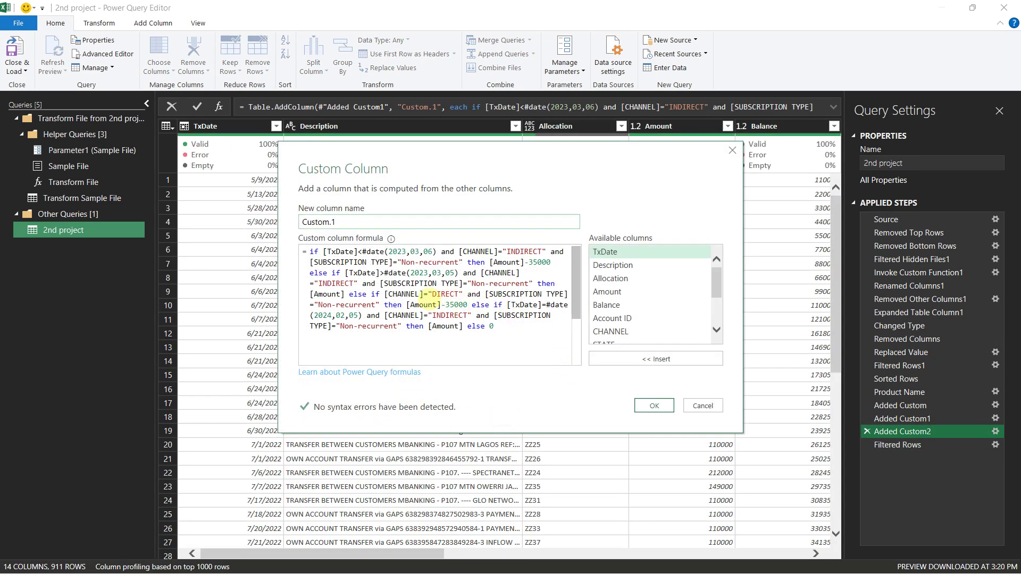
{"action": "left_click", "coordinate": [357, 314]}
{"action": "key", "text": "BackSpace"}
{"action": "key", "text": "BackSpace"}
{"action": "type", "text": "11"}
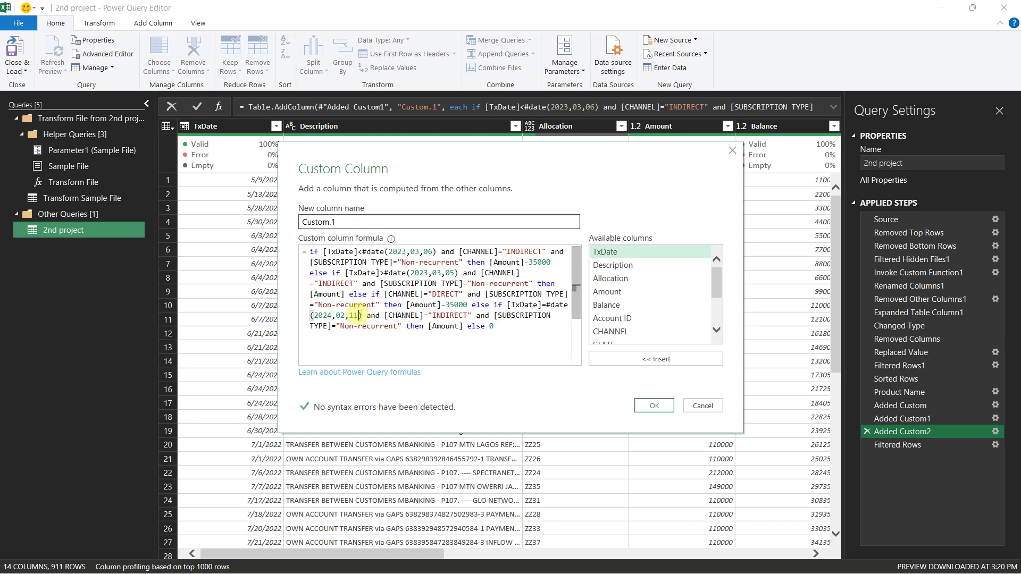
{"action": "left_click", "coordinate": [653, 406]}
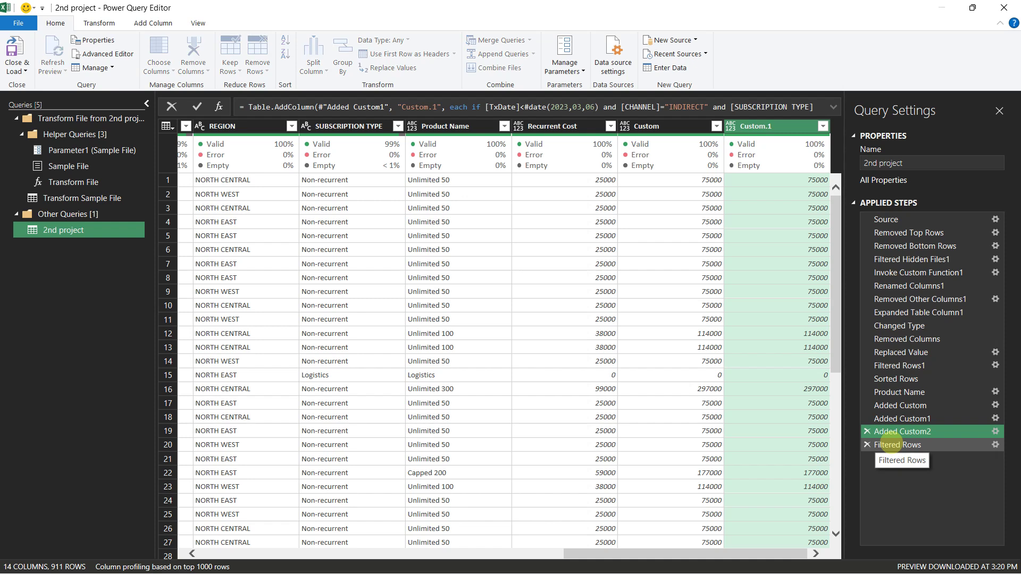
Step: Recheck the Filtered Rows output, including its TxDate, and delete the Filtered Rows step
{"action": "left_click", "coordinate": [885, 444]}
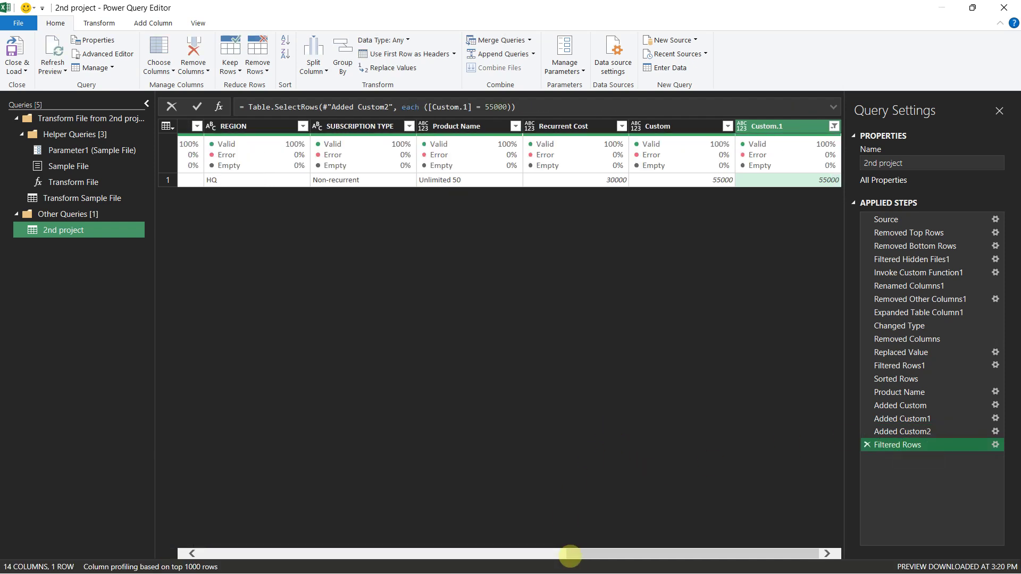
{"action": "left_click_drag", "start_coordinate": [577, 554], "coordinate": [136, 554]}
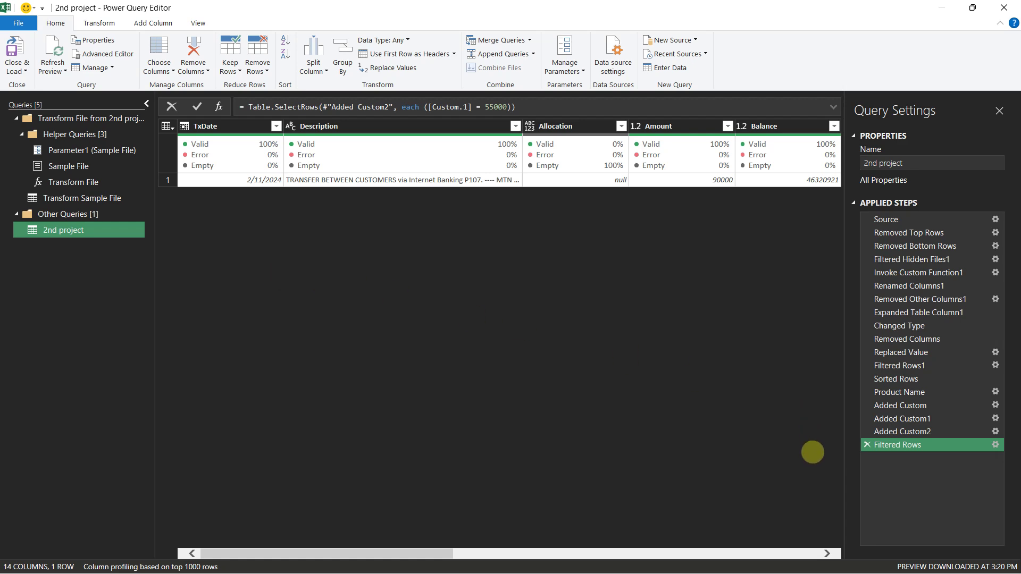
{"action": "left_click", "coordinate": [866, 445]}
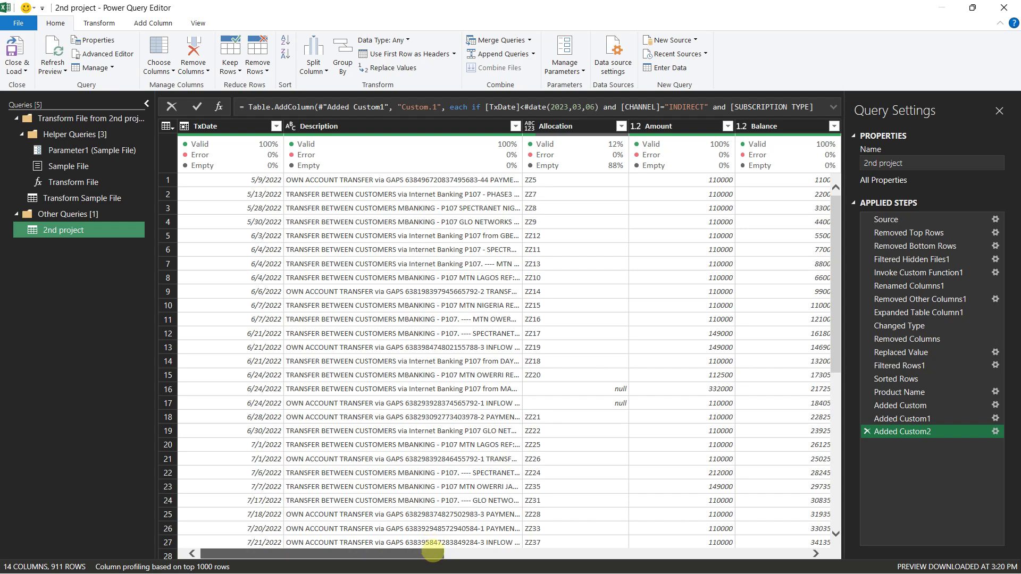
Step: Filter the Custom.1 column to show only the values 55000, 90000 and 105000
{"action": "left_click_drag", "start_coordinate": [426, 554], "coordinate": [840, 555]}
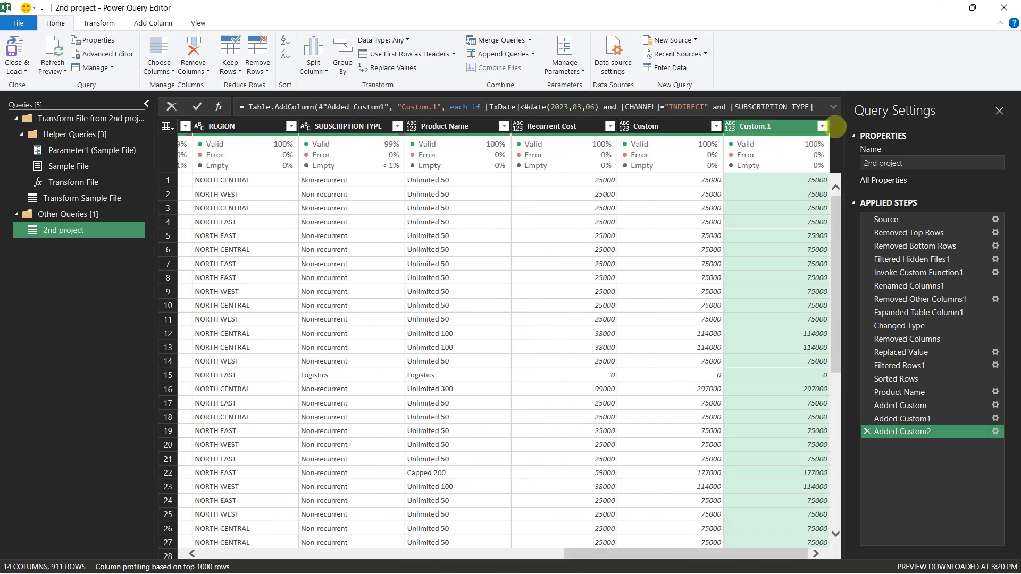
{"action": "left_click", "coordinate": [822, 126]}
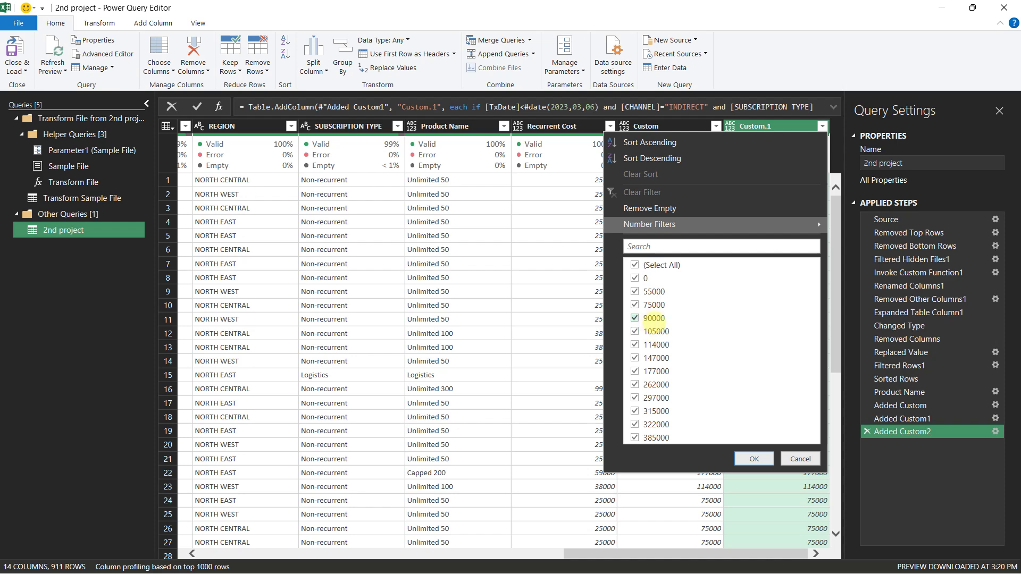
{"action": "left_click", "coordinate": [634, 265]}
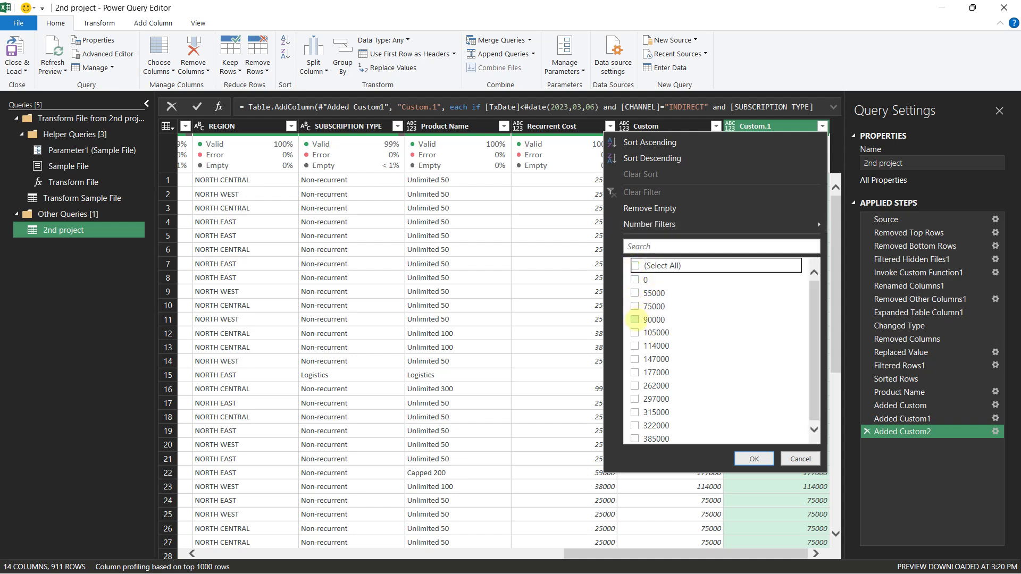
{"action": "left_click", "coordinate": [634, 319]}
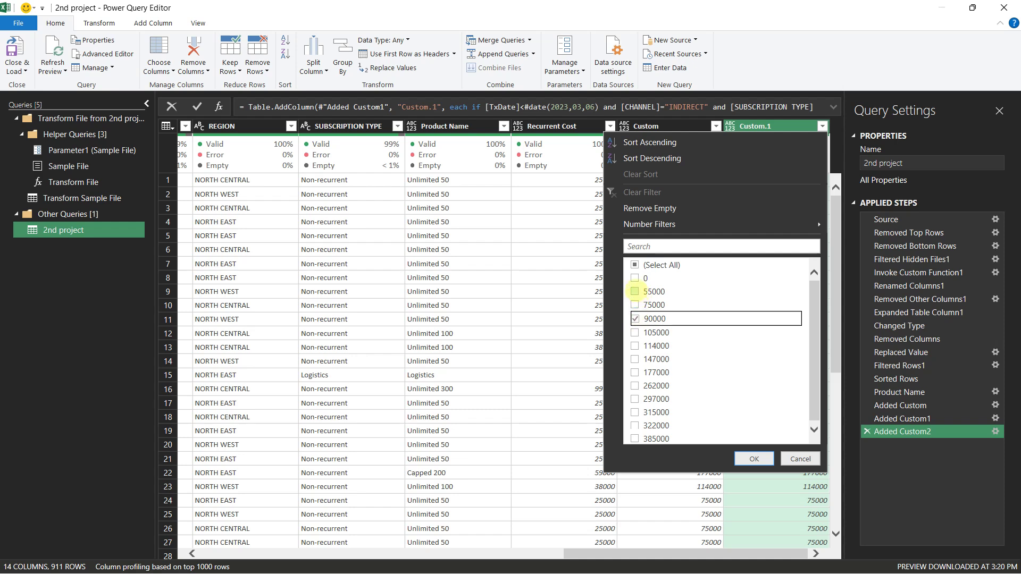
{"action": "left_click", "coordinate": [639, 330]}
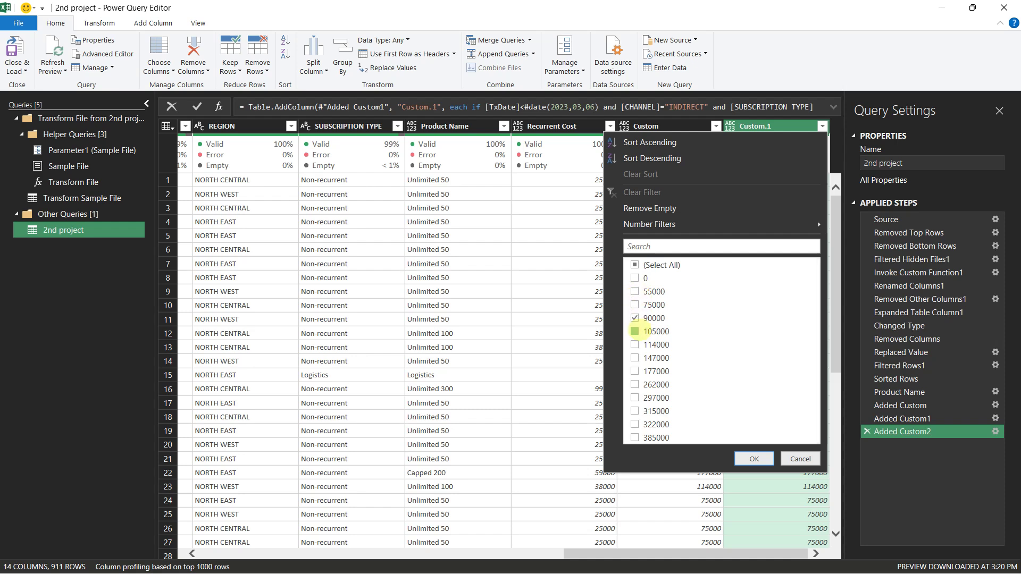
{"action": "left_click", "coordinate": [635, 292]}
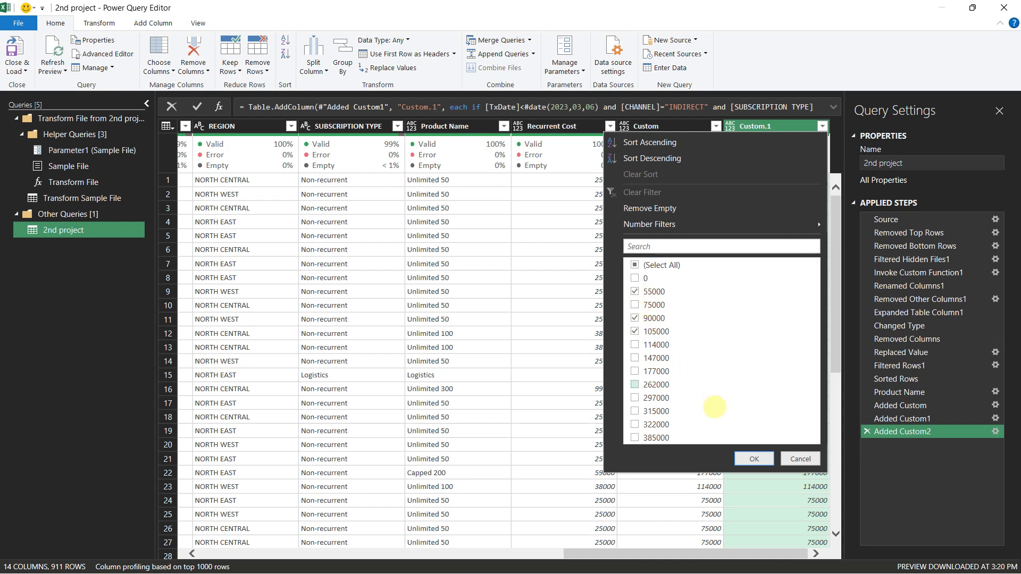
{"action": "left_click", "coordinate": [749, 459]}
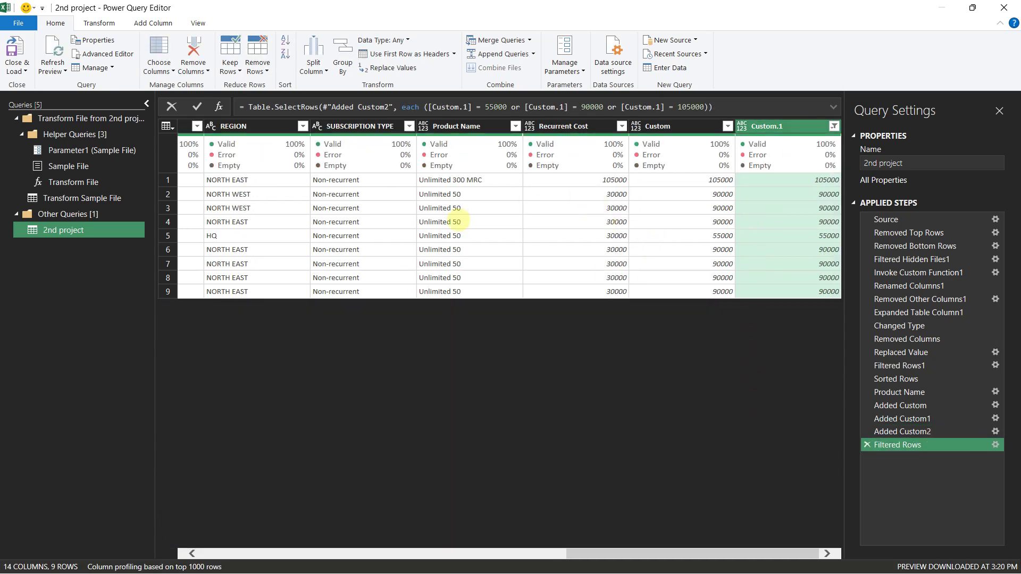
Step: Compare the filtered rows' transaction dates, amounts, regions and Custom.1 values, and inspect the HQ row's Custom.1 value
{"action": "left_click_drag", "start_coordinate": [581, 553], "coordinate": [146, 549]}
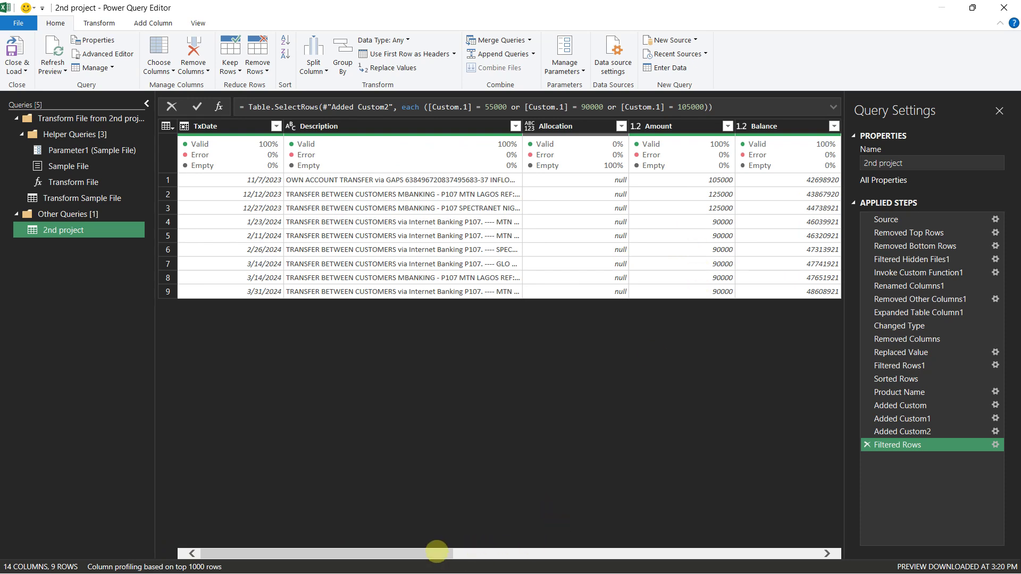
{"action": "left_click_drag", "start_coordinate": [436, 551], "coordinate": [856, 544]}
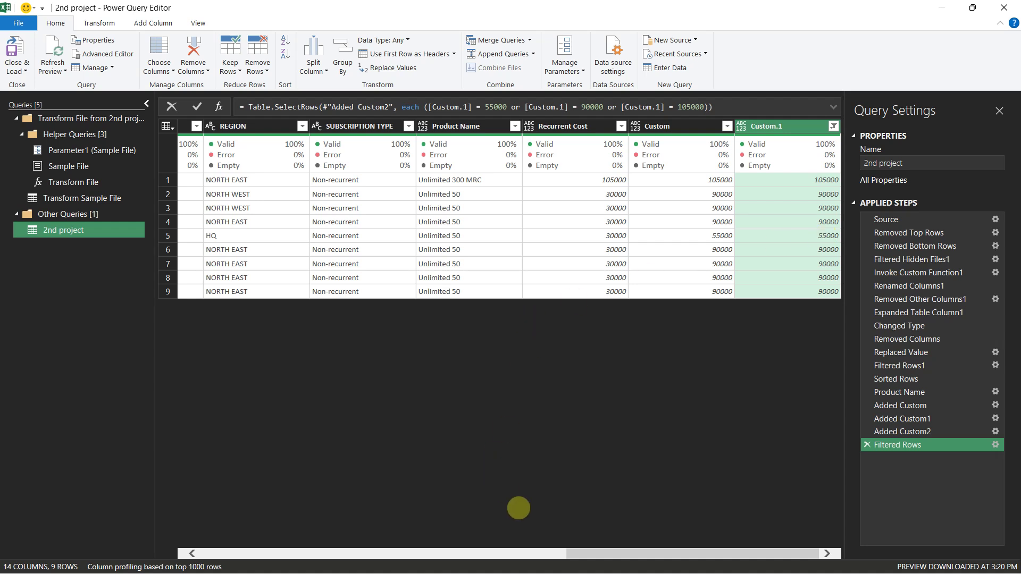
{"action": "left_click_drag", "start_coordinate": [615, 558], "coordinate": [640, 555]}
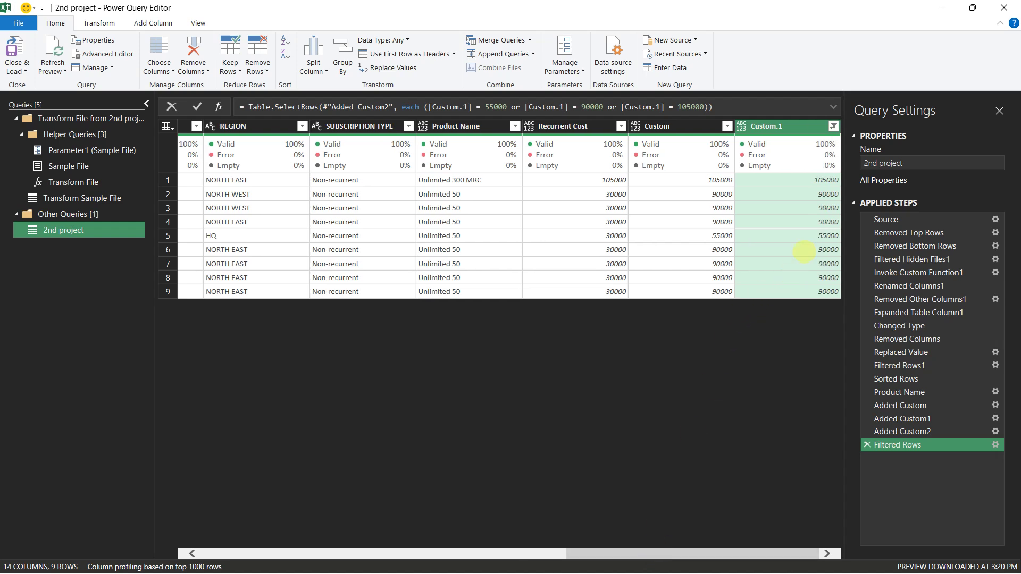
{"action": "left_click", "coordinate": [801, 237]}
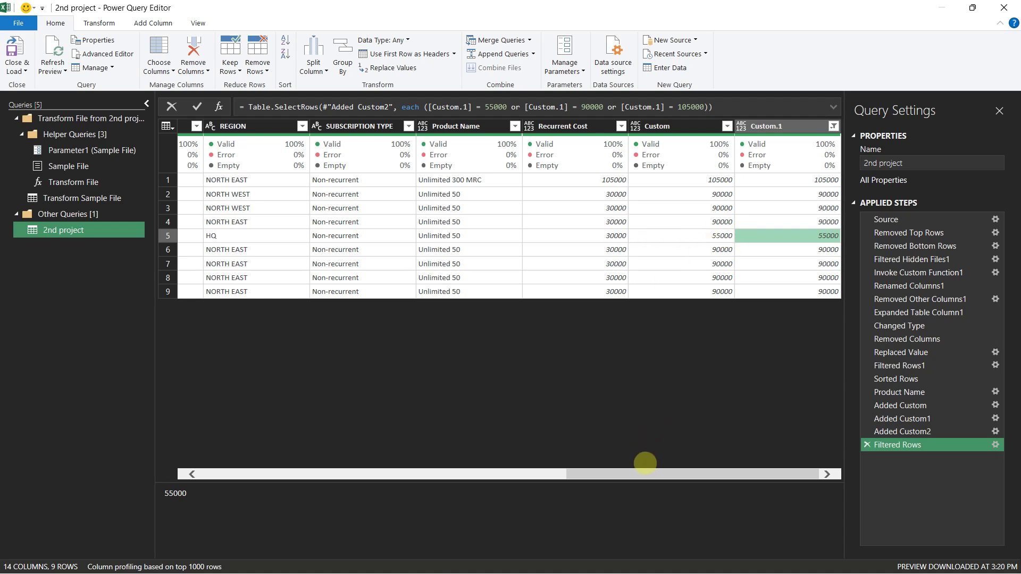
{"action": "left_click_drag", "start_coordinate": [650, 472], "coordinate": [725, 497]}
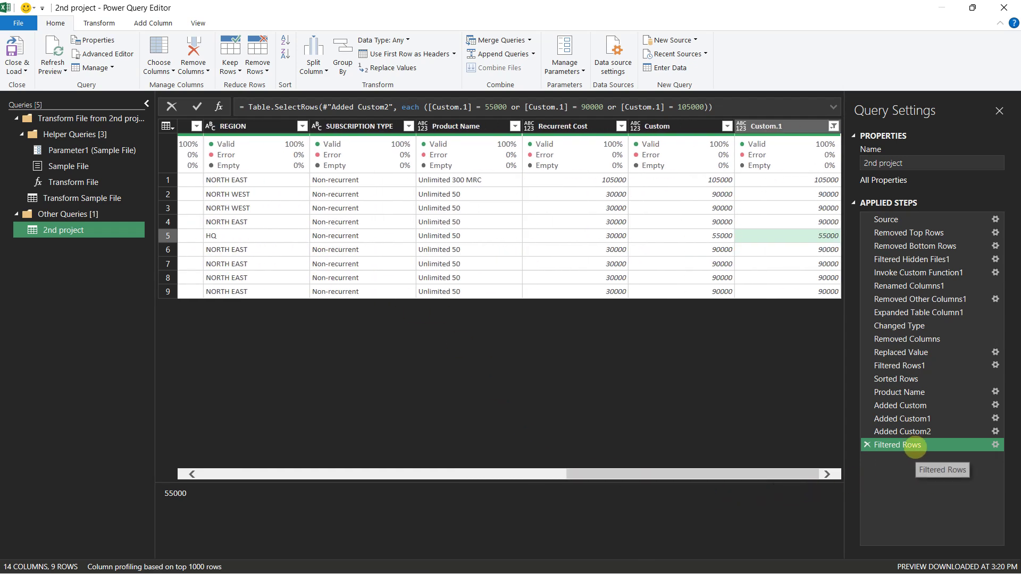
{"action": "left_click_drag", "start_coordinate": [752, 471], "coordinate": [802, 484]}
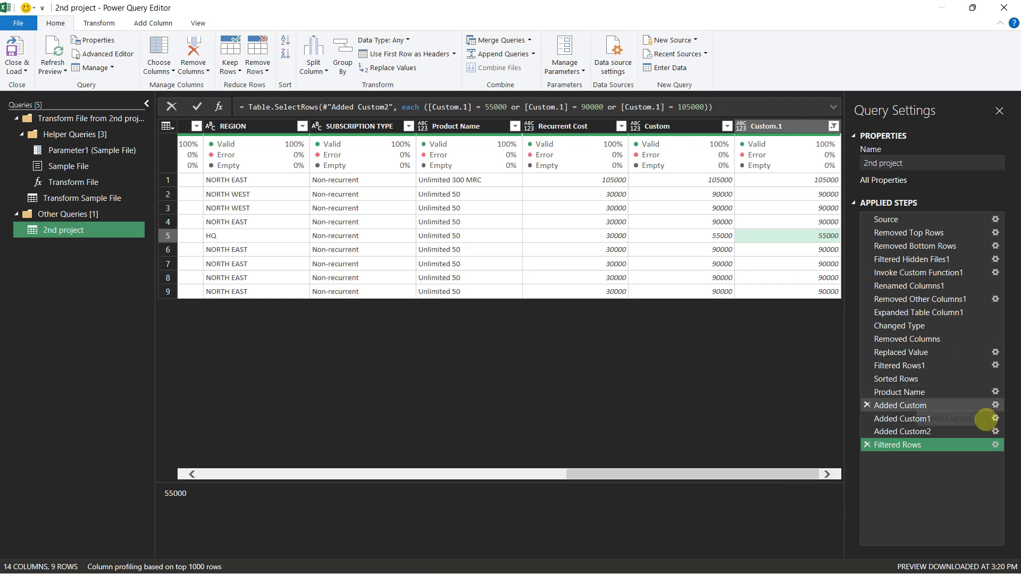
Step: In Added Custom2, change the #date(2024,02,11) branch's channel to "DIRECT", apply the formula, and recheck the Filtered Rows output and its conditions
{"action": "left_click", "coordinate": [994, 431]}
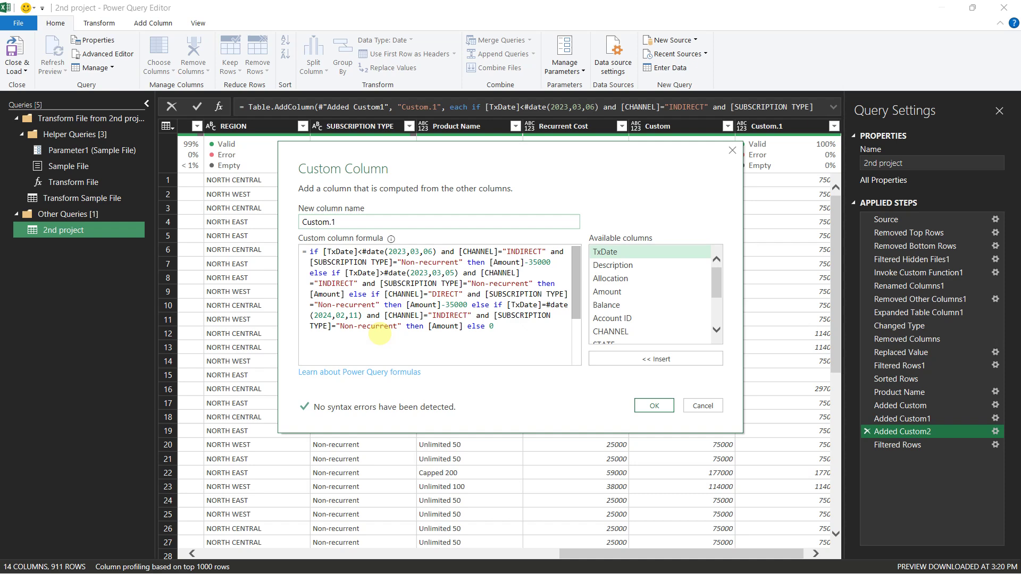
{"action": "left_click", "coordinate": [440, 315]}
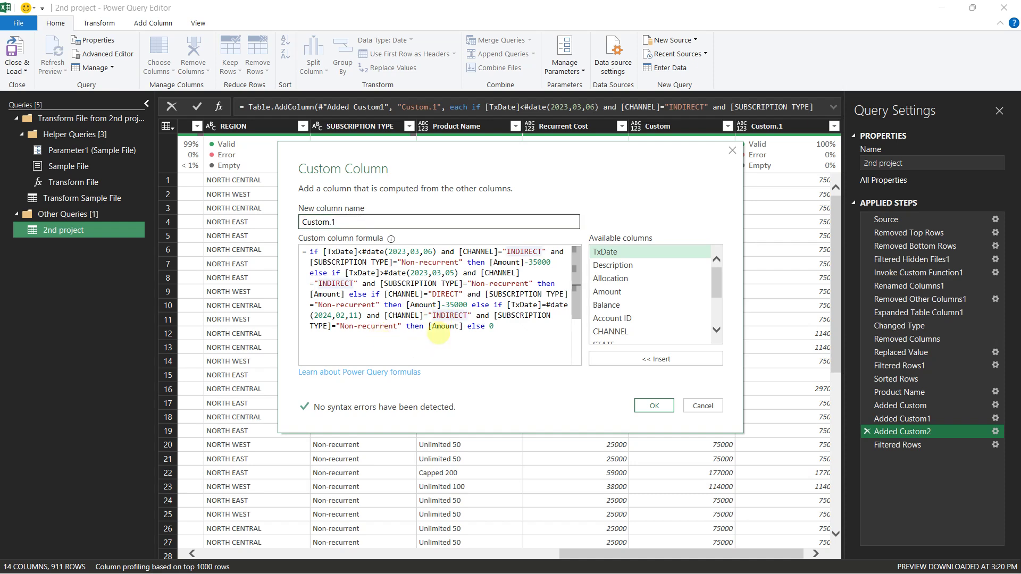
{"action": "key", "text": "BackSpace"}
{"action": "key", "text": "BackSpace"}
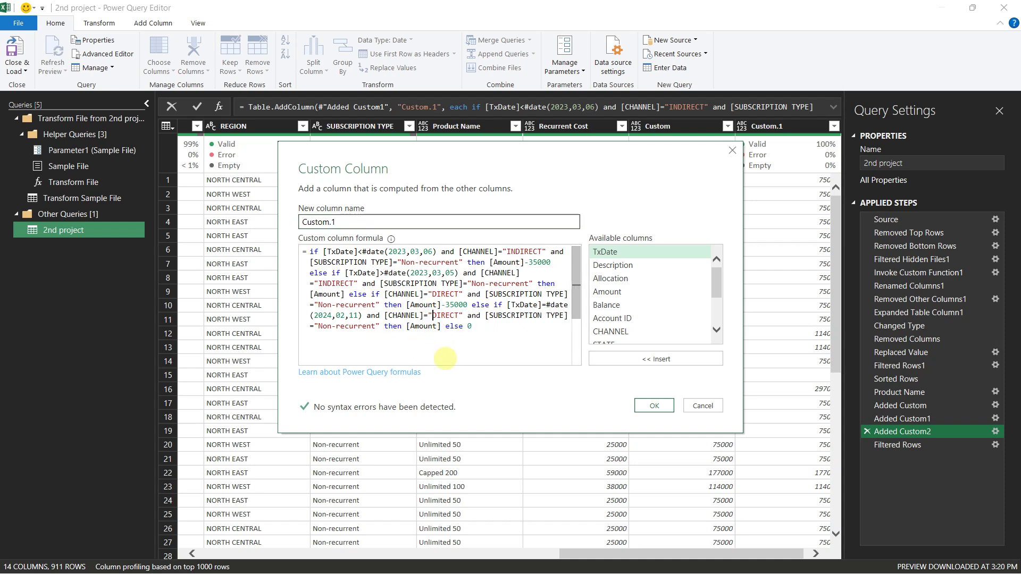
{"action": "left_click", "coordinate": [654, 405]}
{"action": "left_click", "coordinate": [883, 444]}
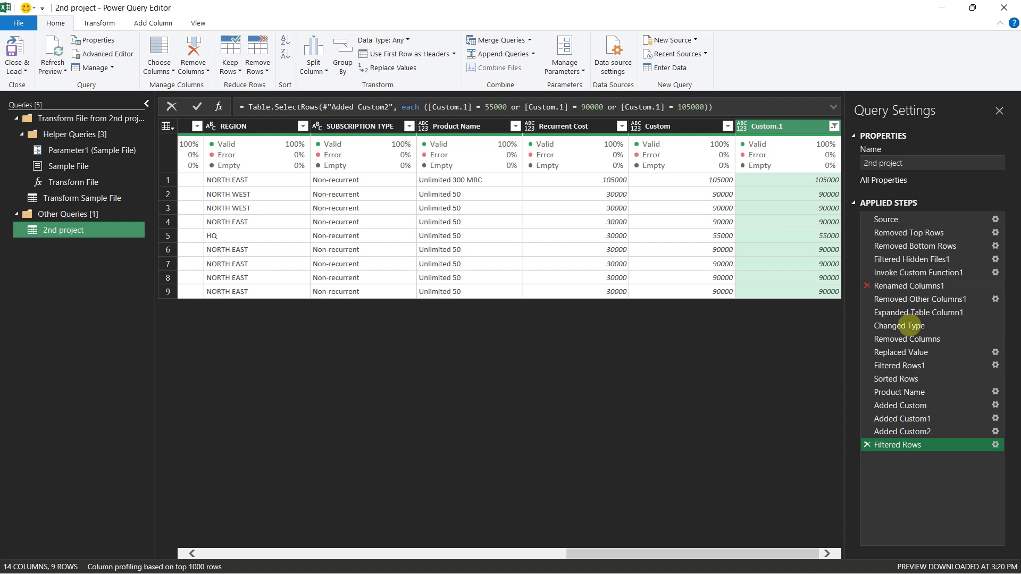
{"action": "left_click", "coordinate": [995, 445]}
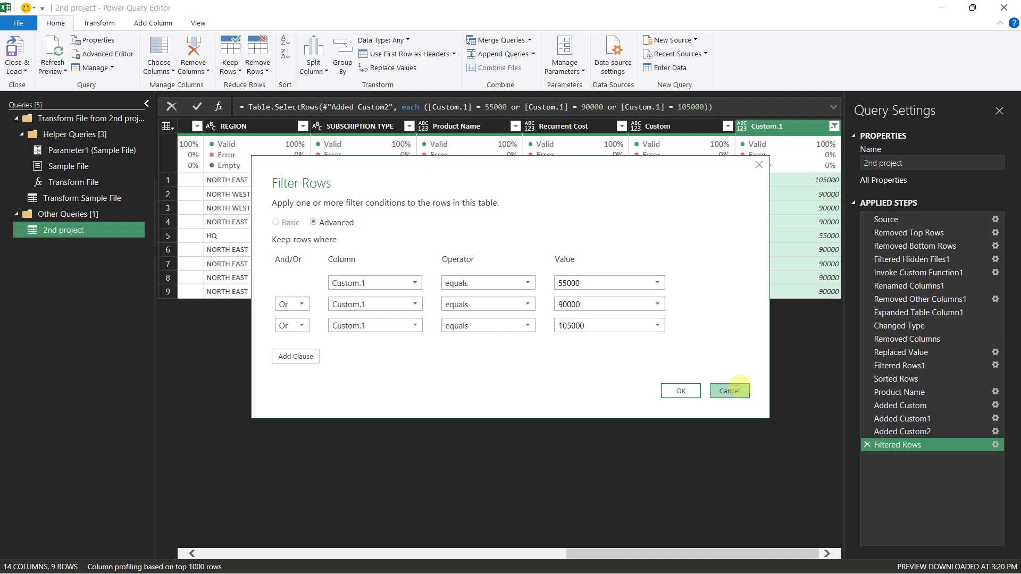
{"action": "left_click", "coordinate": [727, 390]}
Step: Reopen the Added Custom2 formula, copy the #date(2024,02,11) branch, and remove it with its preceding else if from before else 0
{"action": "left_click", "coordinate": [994, 431]}
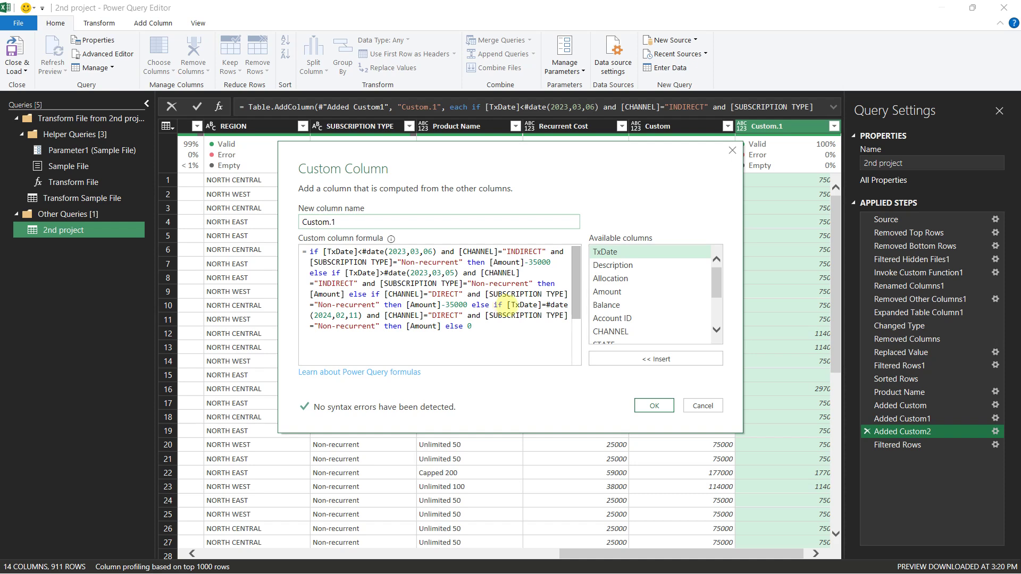
{"action": "left_click", "coordinate": [508, 304]}
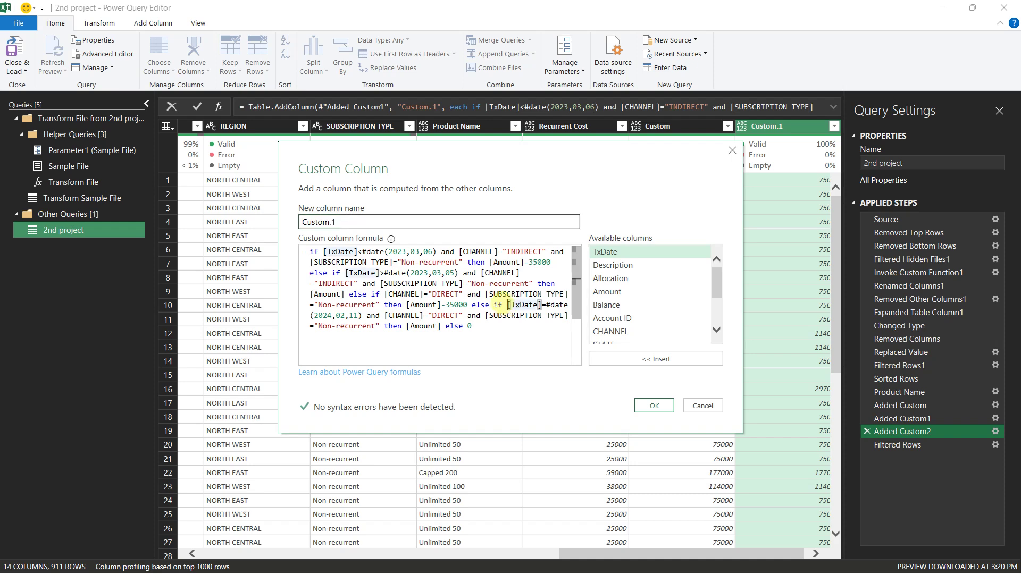
{"action": "left_click_drag", "start_coordinate": [508, 305], "coordinate": [448, 326]}
{"action": "key", "text": "ctrl+c"}
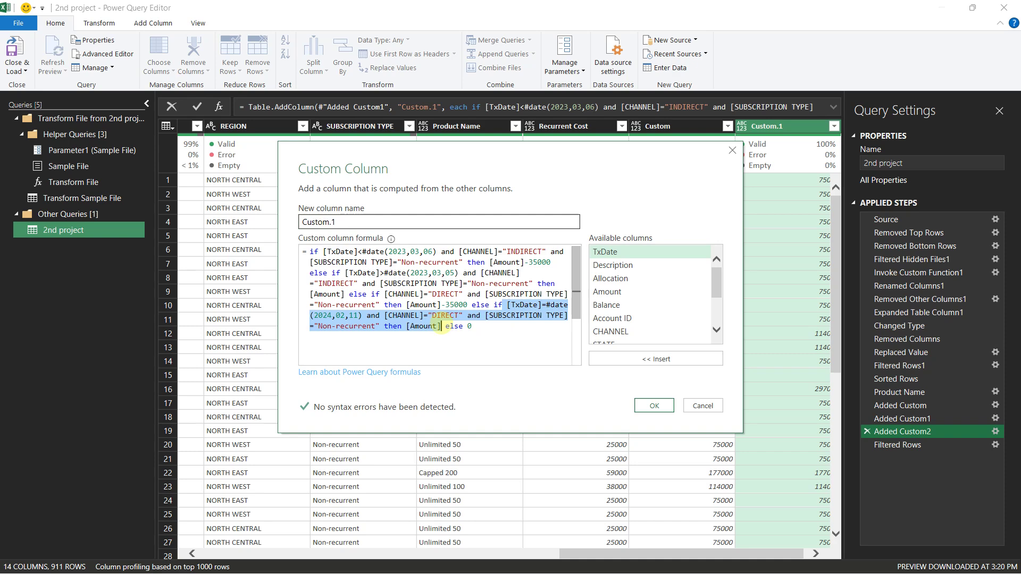
{"action": "key", "text": "BackSpace"}
{"action": "key", "text": "BackSpace"}
{"action": "key", "text": "BackSpace"}
{"action": "key", "text": "BackSpace"}
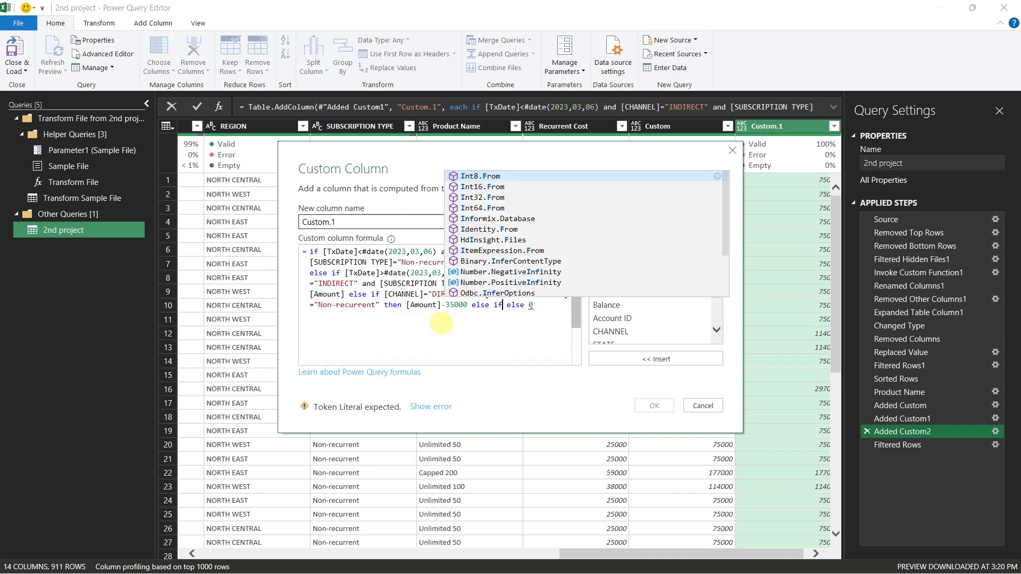
{"action": "key", "text": "BackSpace"}
{"action": "key", "text": "BackSpace"}
{"action": "key", "text": "BackSpace"}
{"action": "key", "text": "BackSpace"}
{"action": "key", "text": "BackSpace"}
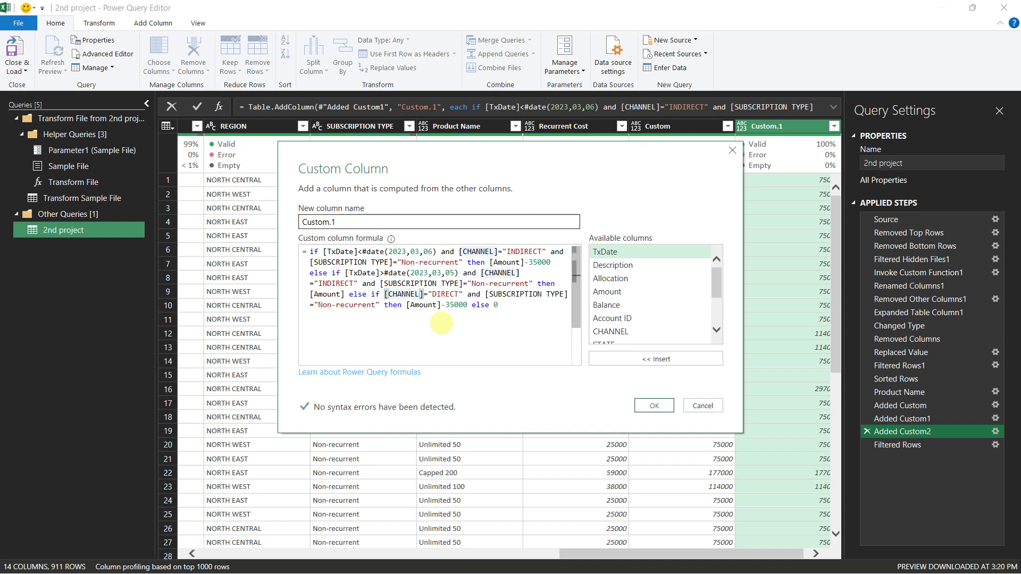
Step: Insert the copied #date(2024,02,11) branch before the general [CHANNEL]="DIRECT" condition, follow it with else if, and apply the formula
{"action": "key", "text": "ctrl+v"}
{"action": "type", "text": "else if"}
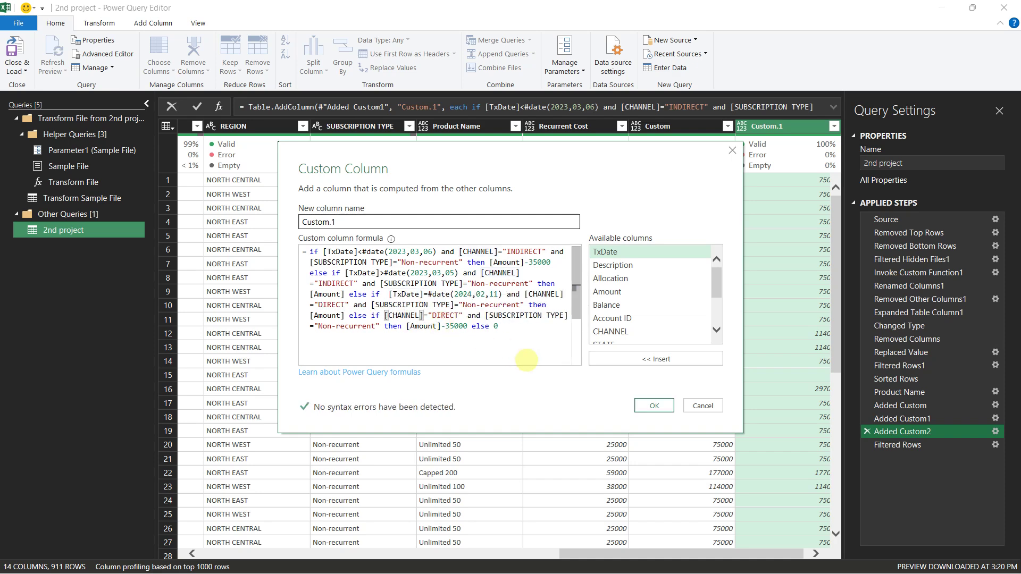
{"action": "left_click", "coordinate": [653, 405]}
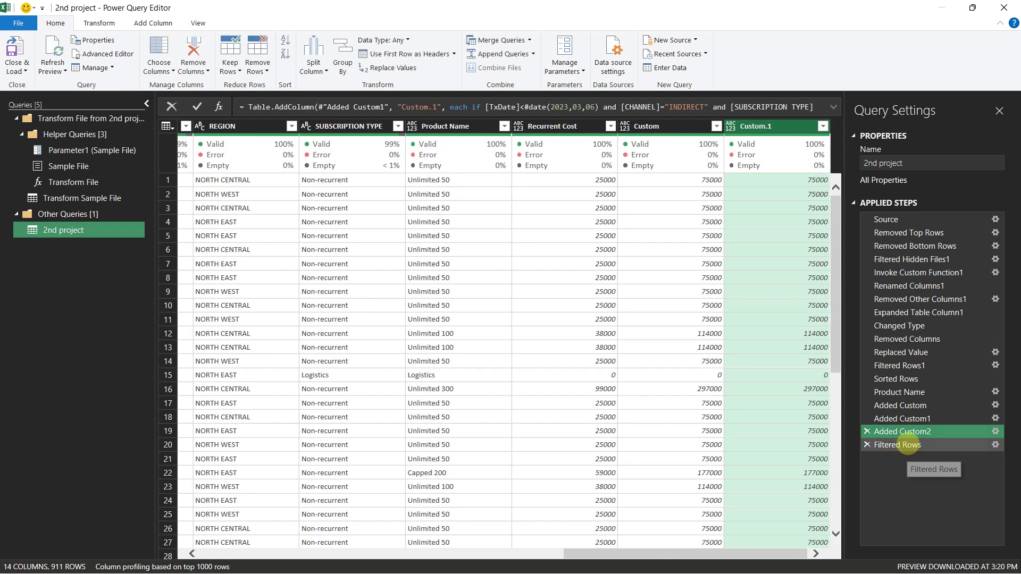
Step: In the Filtered Rows output, inspect the 2/11/2024 transaction's amount, channel, region and Custom.1 value
{"action": "left_click", "coordinate": [909, 444]}
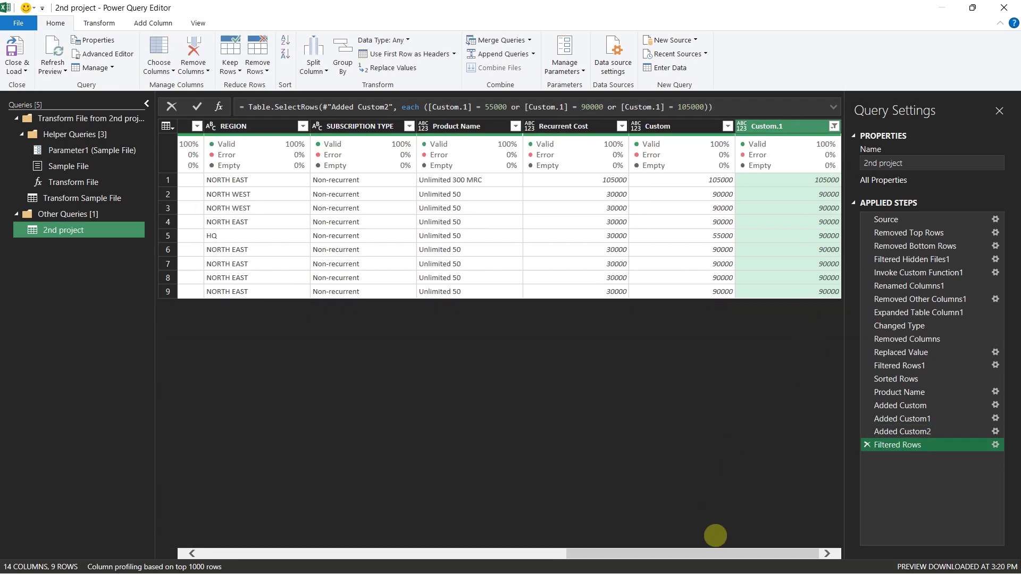
{"action": "left_click_drag", "start_coordinate": [723, 555], "coordinate": [298, 549]}
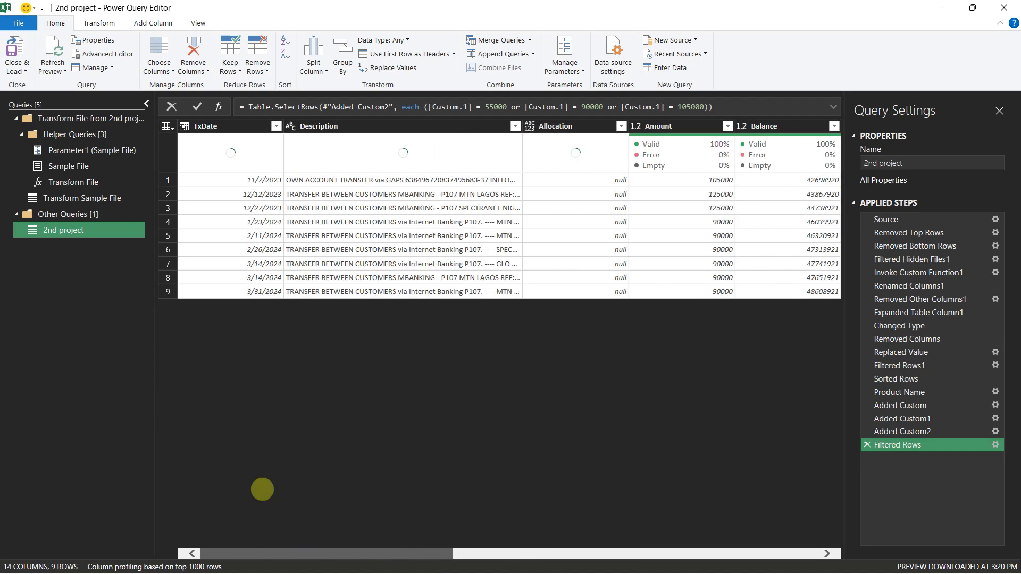
{"action": "left_click", "coordinate": [256, 236]}
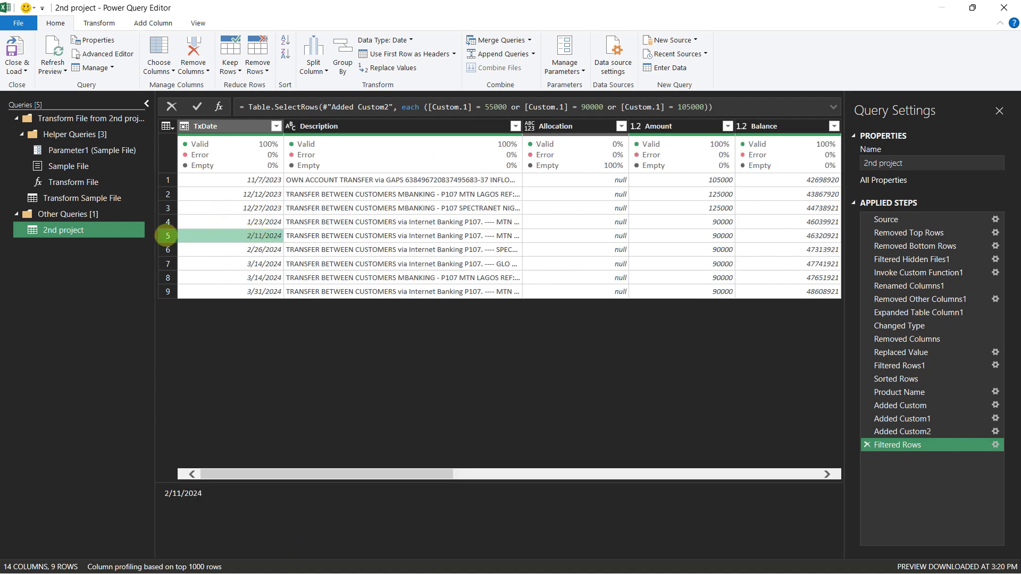
{"action": "left_click", "coordinate": [167, 236]}
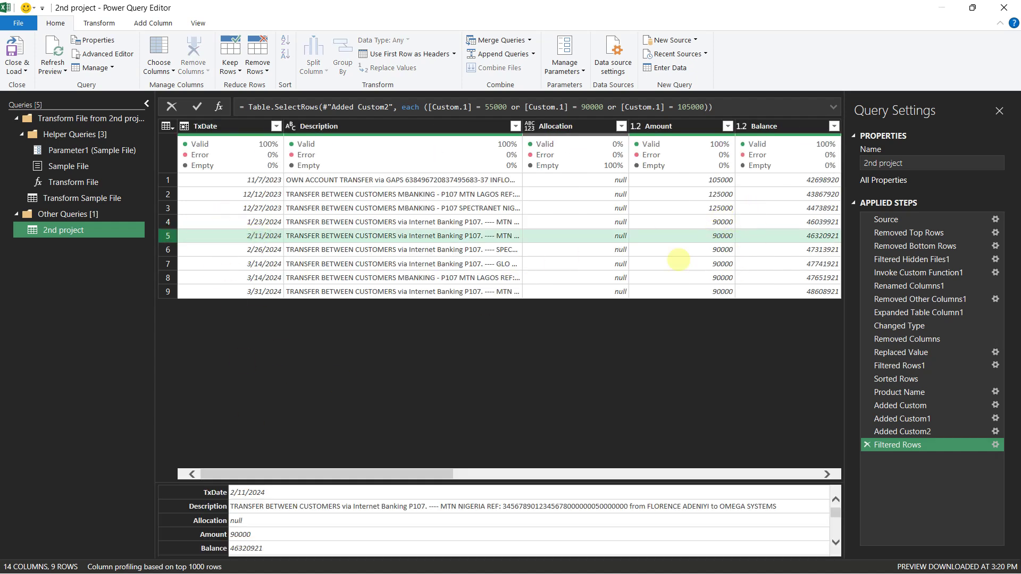
{"action": "left_click_drag", "start_coordinate": [433, 472], "coordinate": [502, 491]}
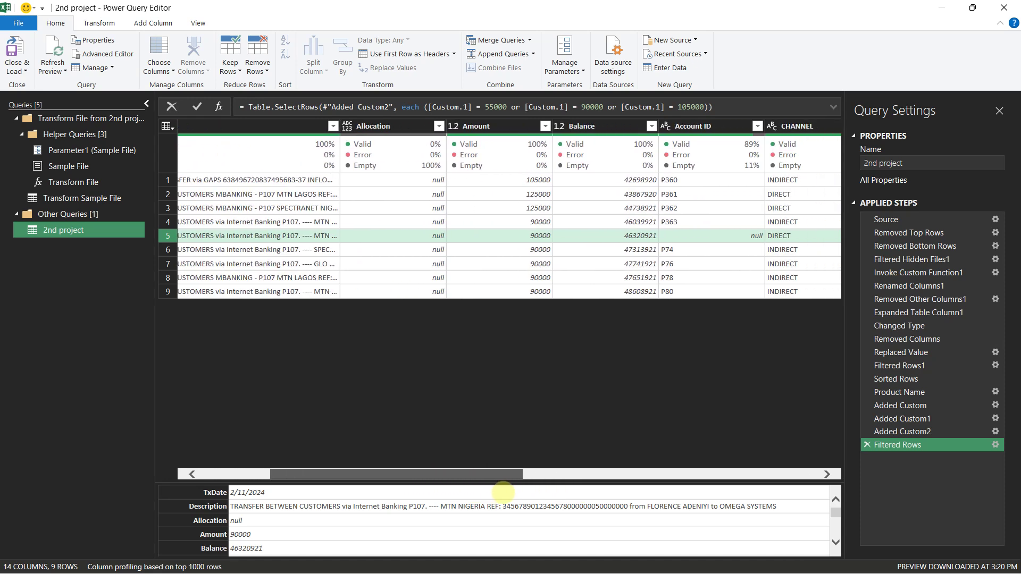
{"action": "left_click_drag", "start_coordinate": [503, 492], "coordinate": [797, 492]}
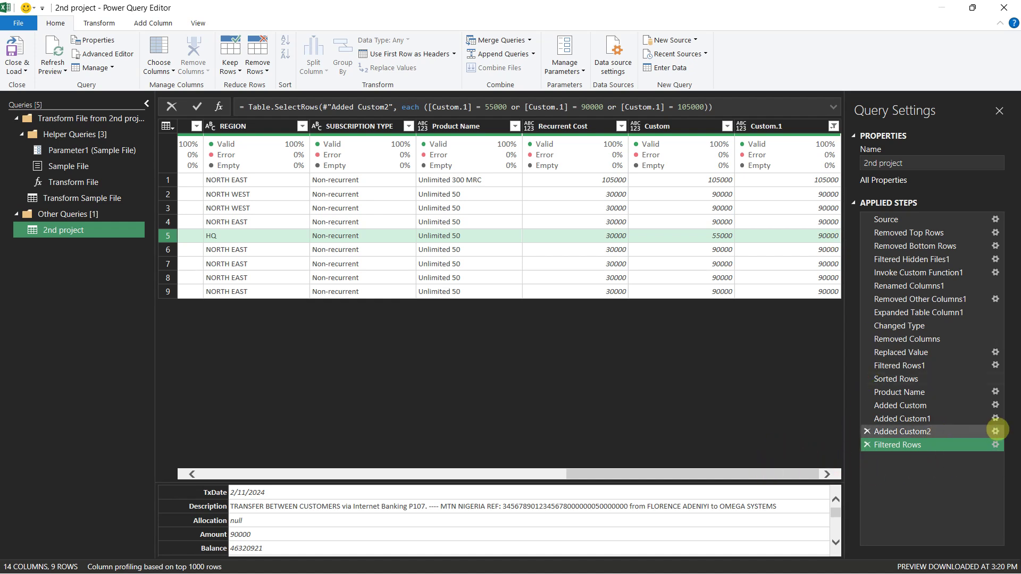
Step: Rename the Added Custom2 column to Non-current and delete the Filtered Rows step
{"action": "left_click", "coordinate": [996, 431]}
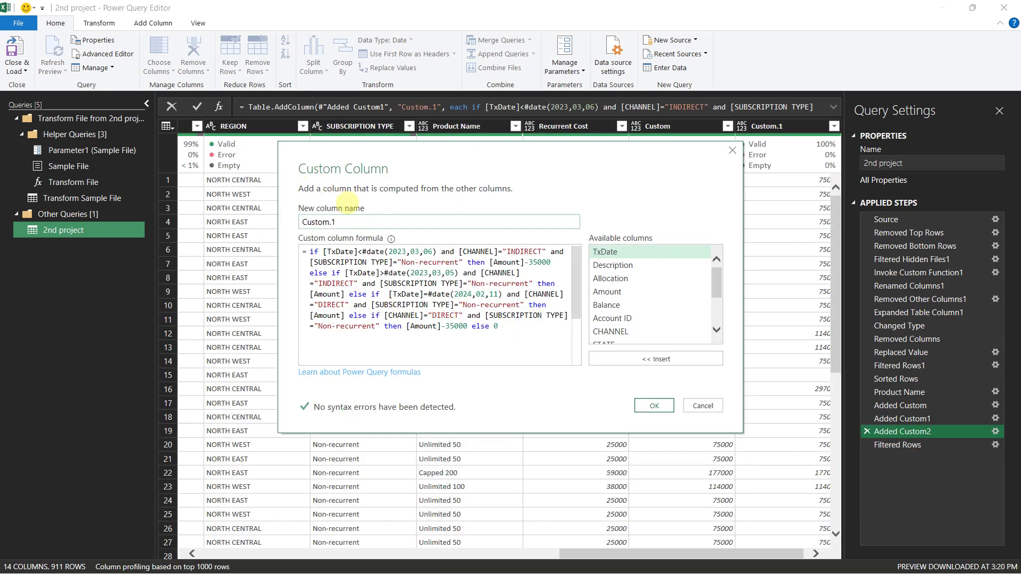
{"action": "left_click_drag", "start_coordinate": [345, 223], "coordinate": [294, 217]}
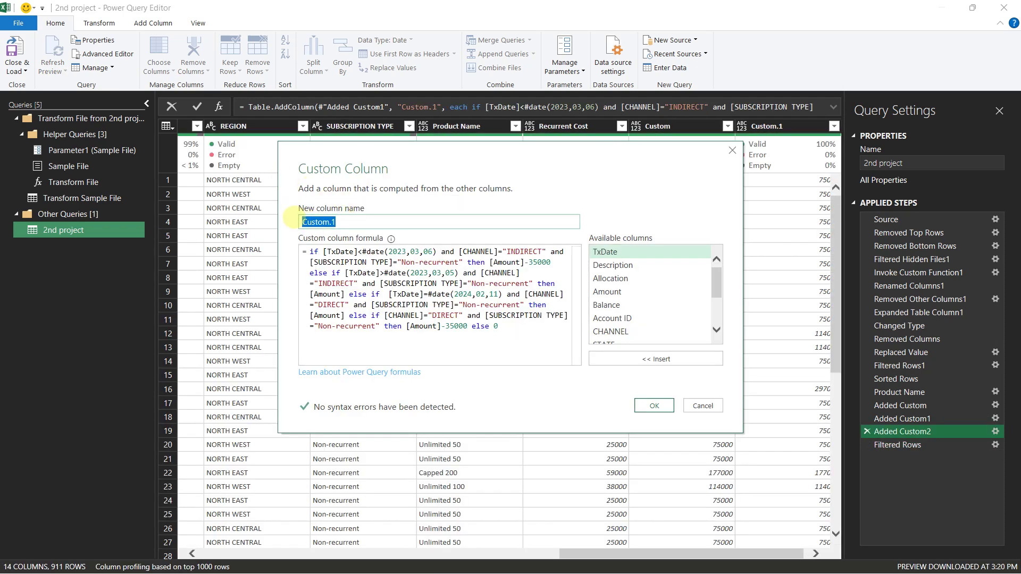
{"action": "type", "text": "No"}
{"action": "key", "text": "Return"}
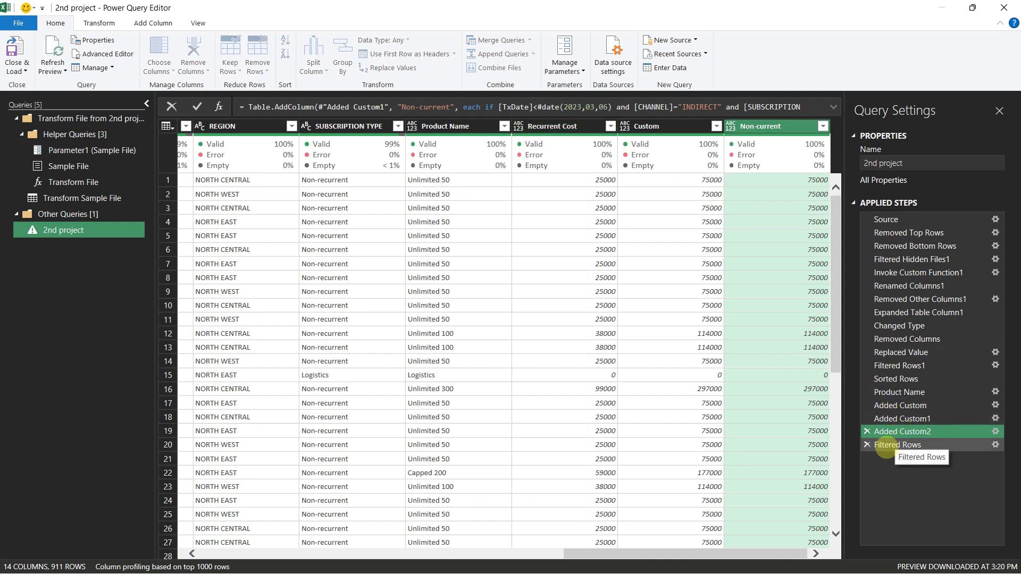
{"action": "left_click", "coordinate": [886, 445]}
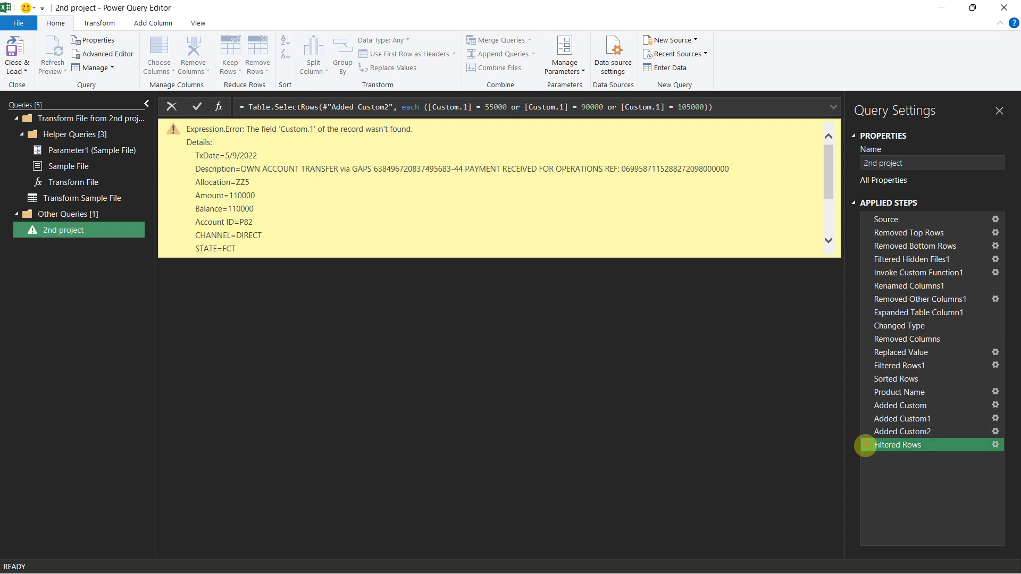
{"action": "left_click", "coordinate": [866, 445]}
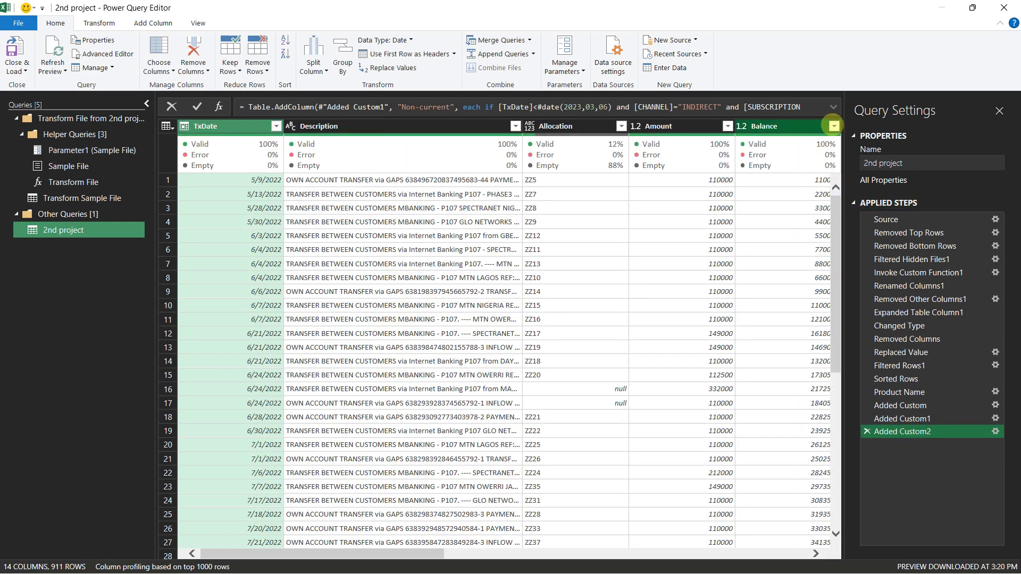
Step: Filter the Non-current column to show only the value 105000
{"action": "left_click_drag", "start_coordinate": [432, 554], "coordinate": [798, 554]}
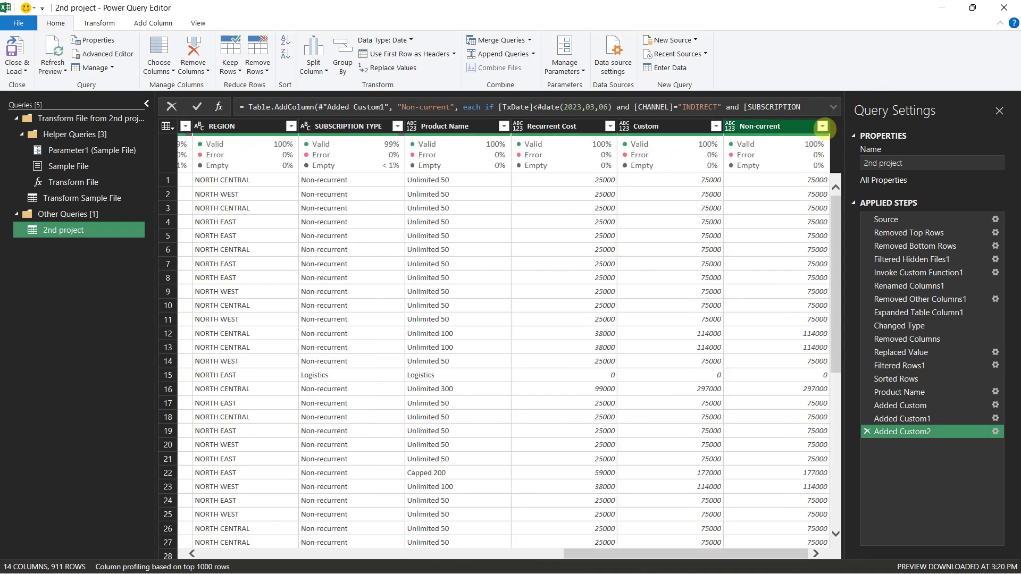
{"action": "left_click", "coordinate": [823, 126]}
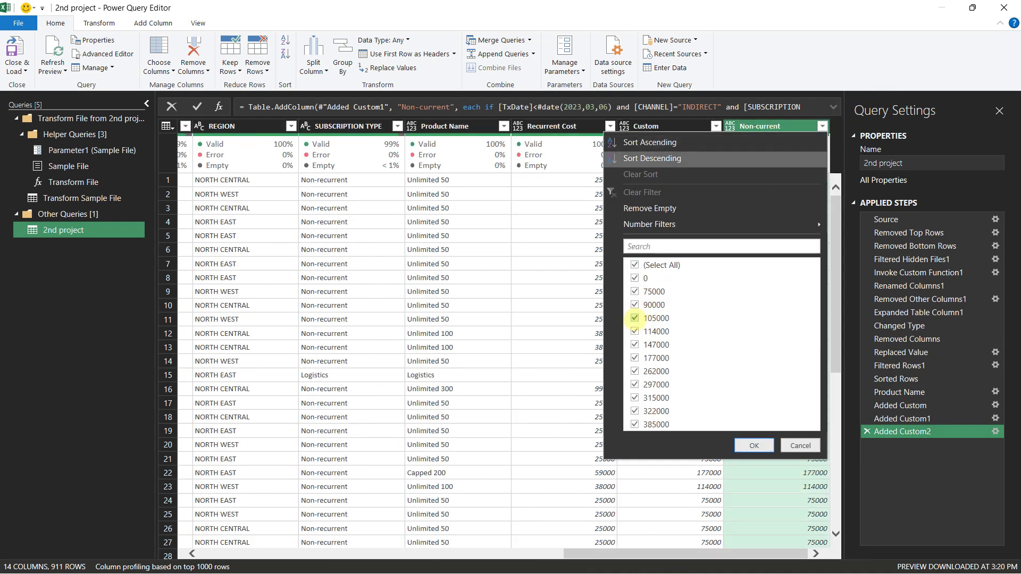
{"action": "left_click", "coordinate": [634, 264]}
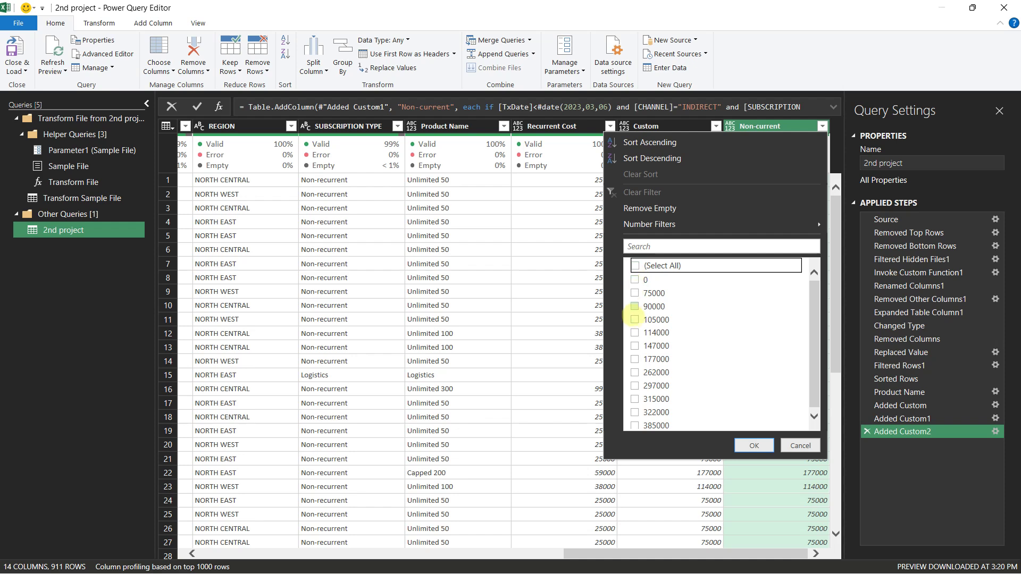
{"action": "left_click", "coordinate": [635, 319]}
{"action": "left_click", "coordinate": [754, 445]}
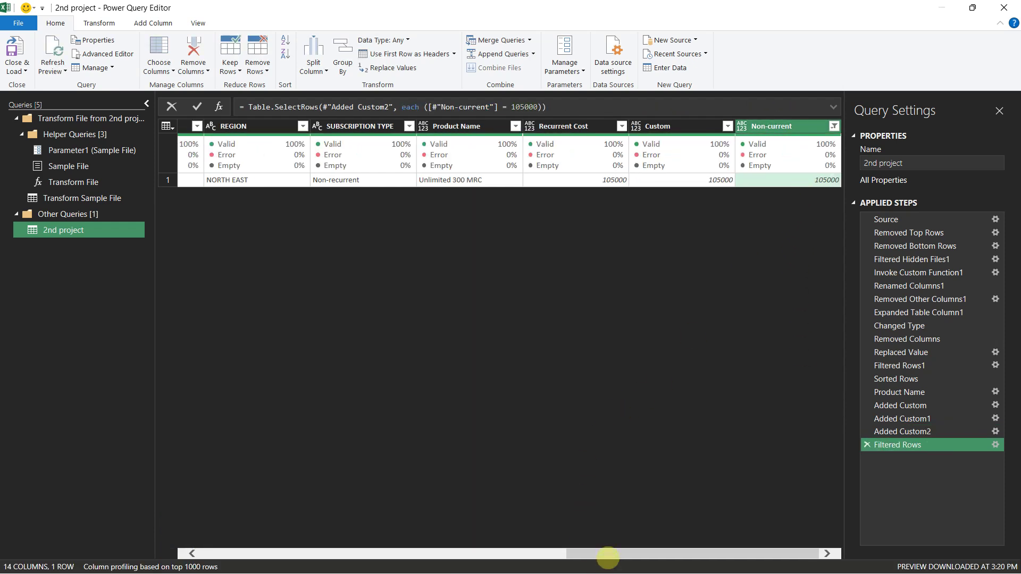
Step: Examine the filtered row's transaction date, amount, channel, product name, recurrent cost and Non-current value
{"action": "left_click_drag", "start_coordinate": [596, 555], "coordinate": [537, 558]}
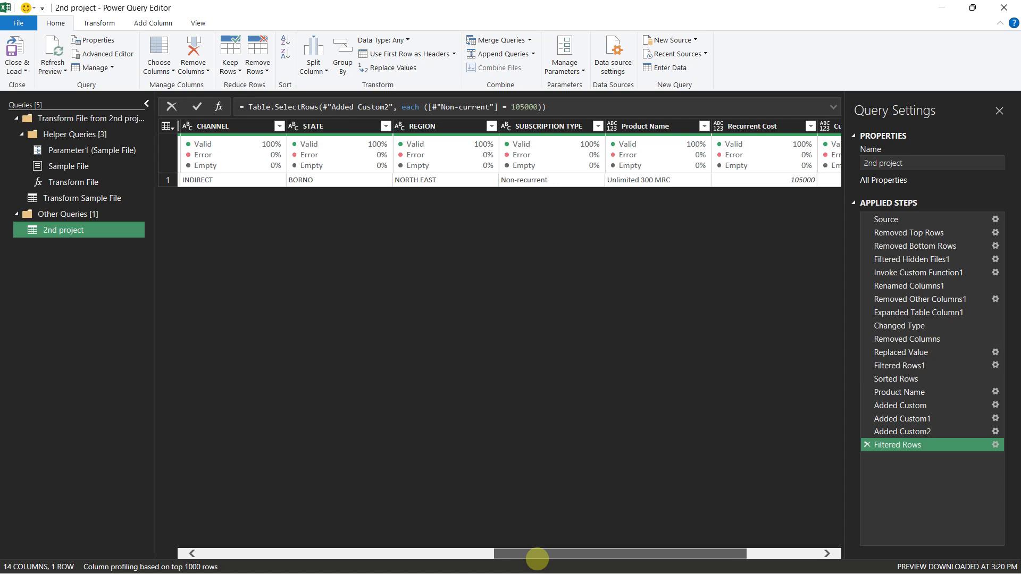
{"action": "left_click_drag", "start_coordinate": [537, 559], "coordinate": [611, 556]}
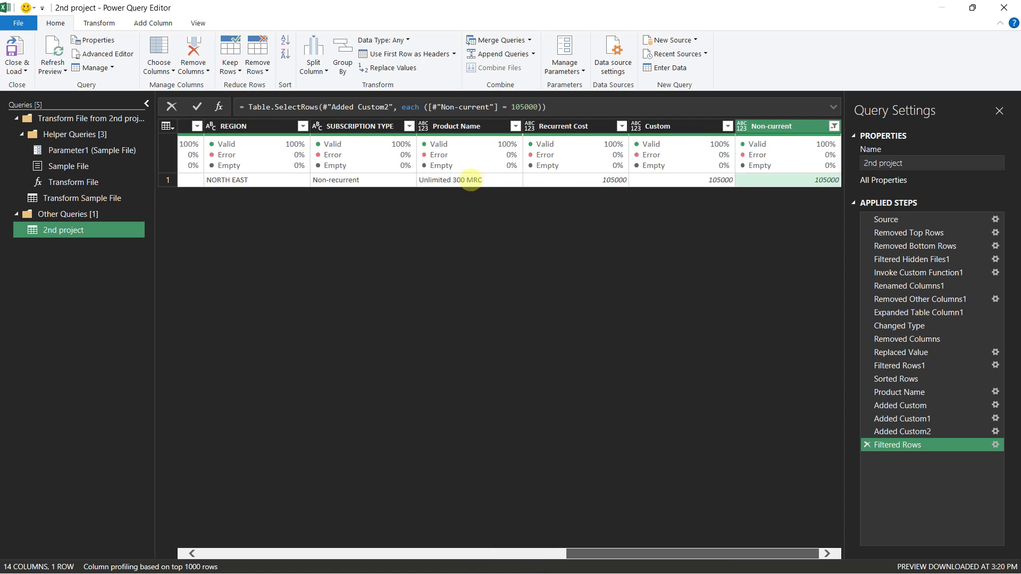
{"action": "left_click_drag", "start_coordinate": [604, 553], "coordinate": [216, 543]}
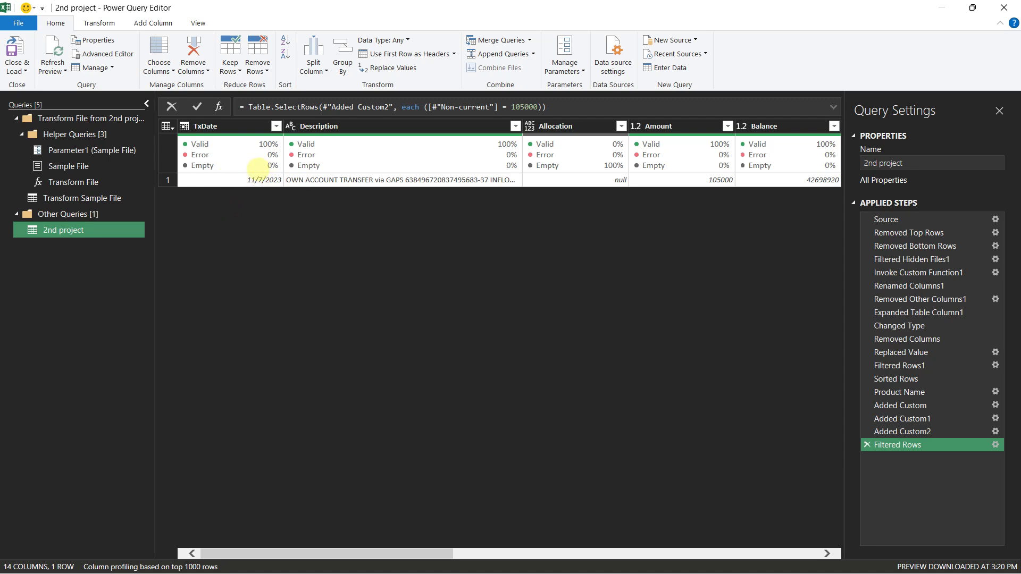
{"action": "mouse_move", "coordinate": [256, 176]}
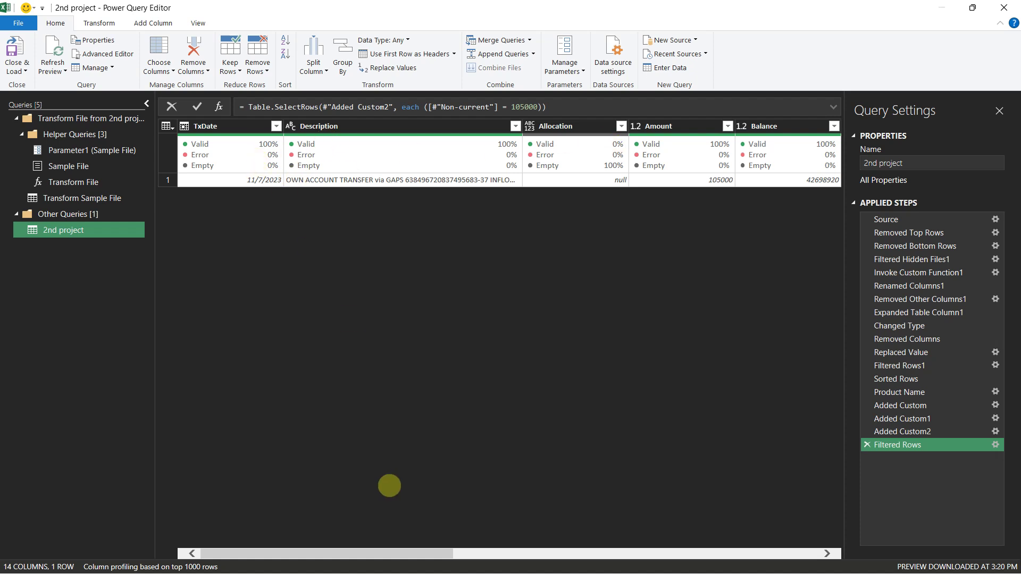
{"action": "left_click_drag", "start_coordinate": [376, 558], "coordinate": [821, 561]}
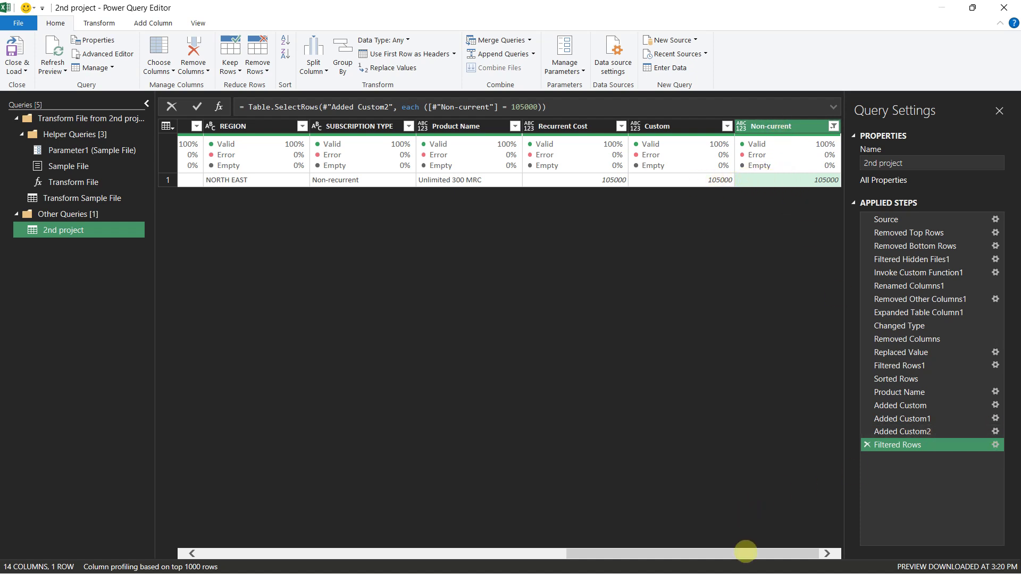
{"action": "left_click_drag", "start_coordinate": [745, 553], "coordinate": [183, 532]}
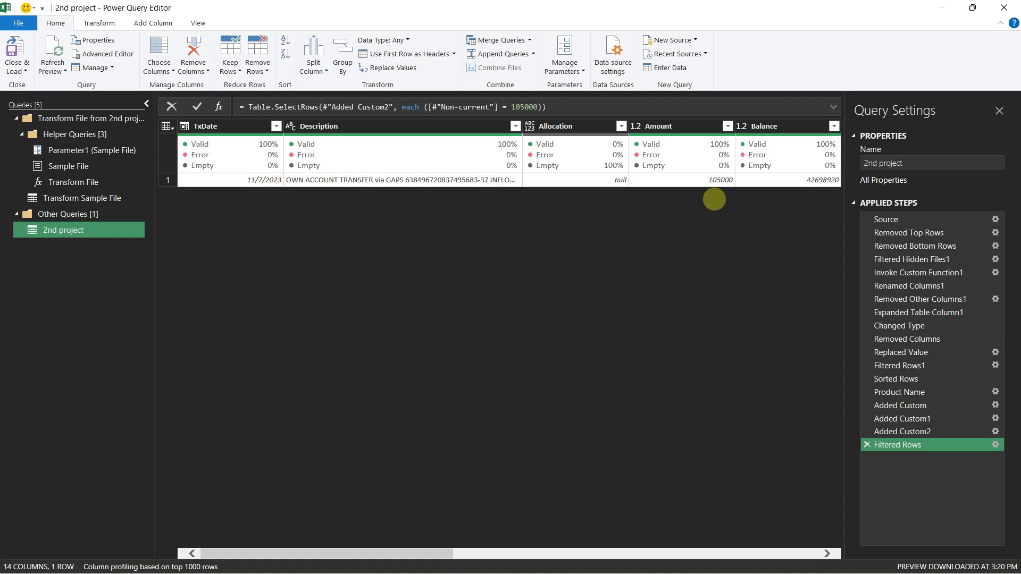
Step: In the Non-current column formula, insert the condition [TxDate]=#date(2023,11,07) before the final DIRECT channel condition
{"action": "left_click", "coordinate": [995, 431]}
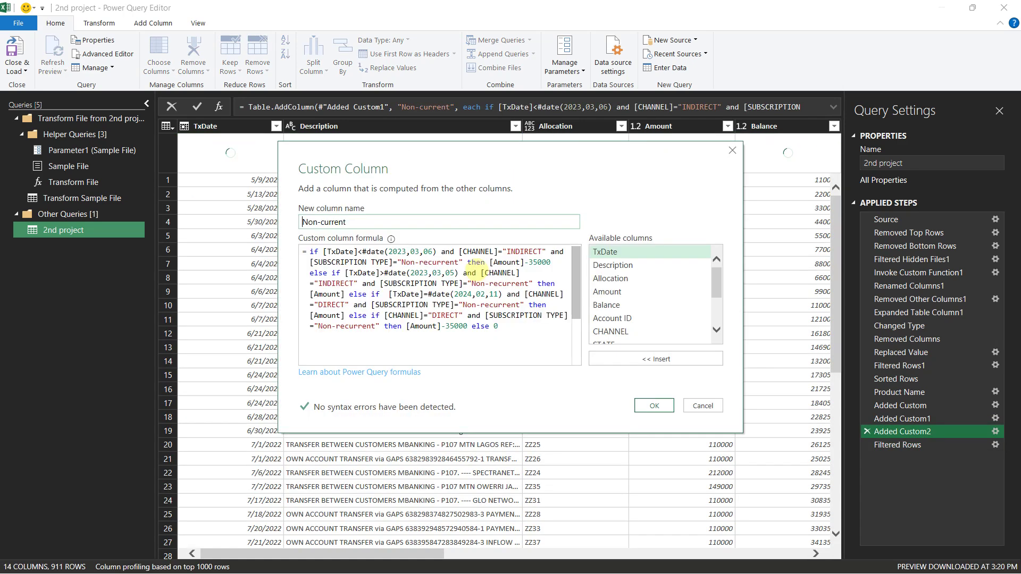
{"action": "left_click", "coordinate": [385, 315]}
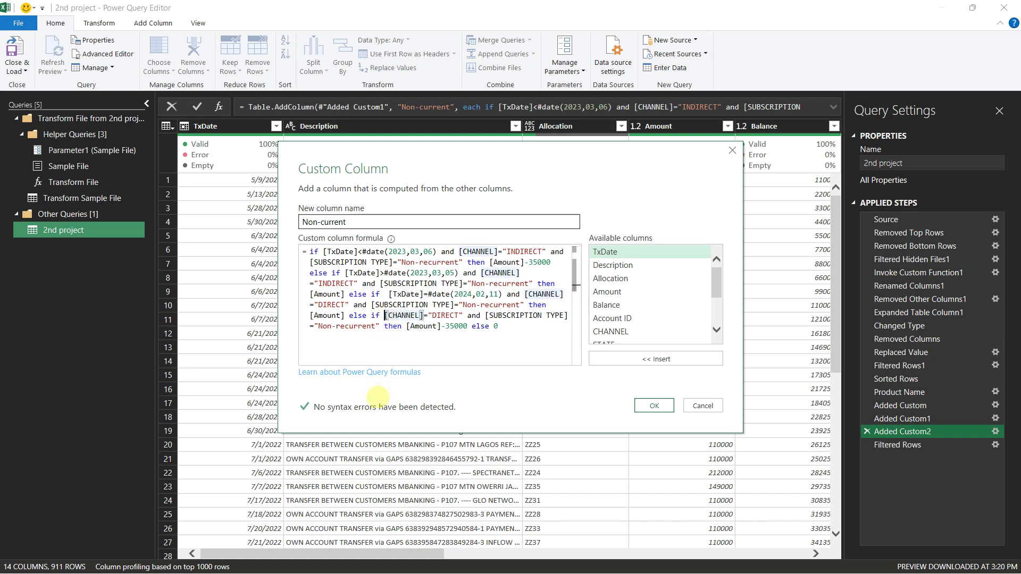
{"action": "type", "text": "tc"}
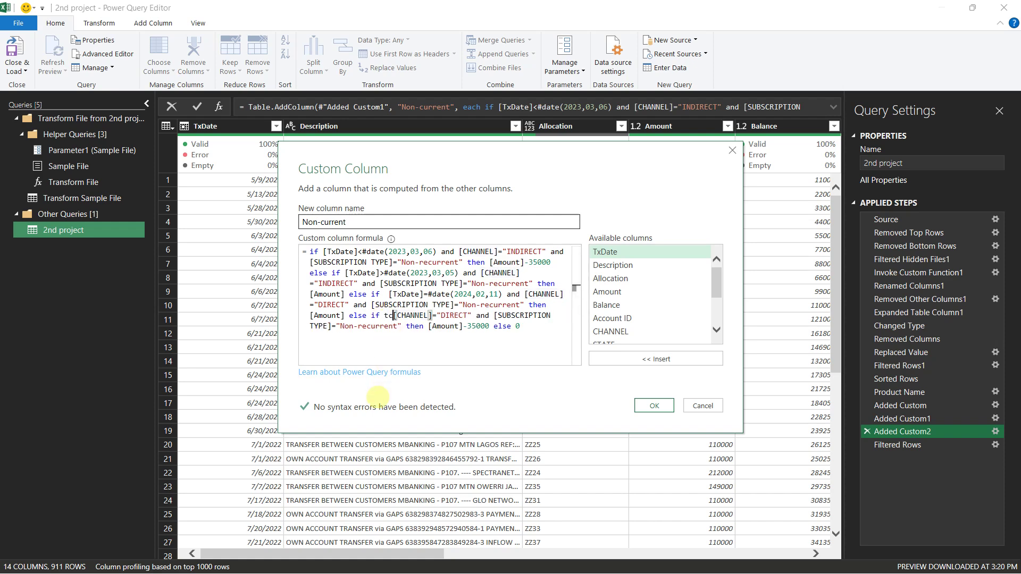
{"action": "key", "text": "BackSpace"}
{"action": "type", "text": "xda"}
{"action": "key", "text": "Escape"}
{"action": "key", "text": "Tab"}
{"action": "type", "text": "="}
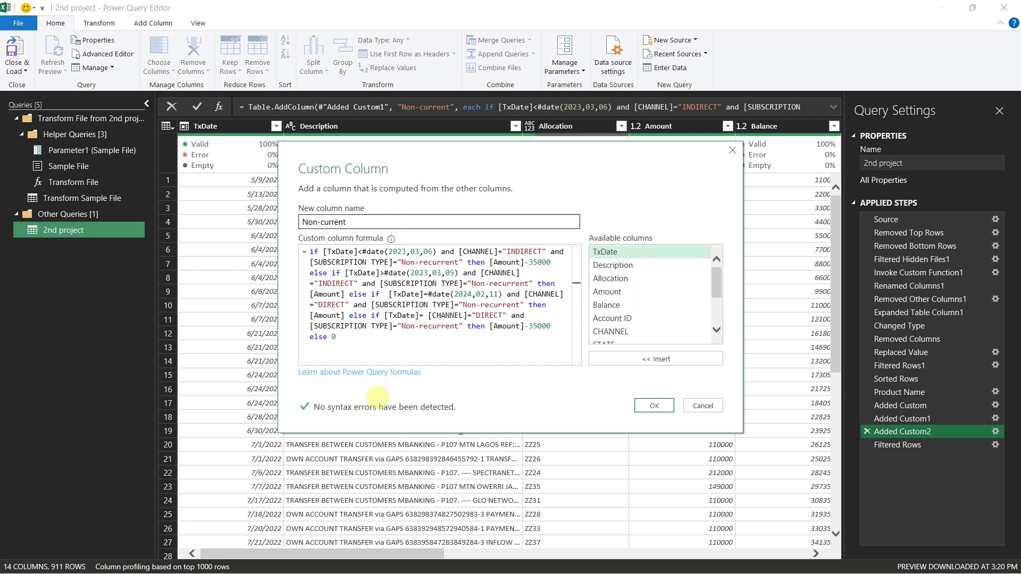
{"action": "type", "text": "#"}
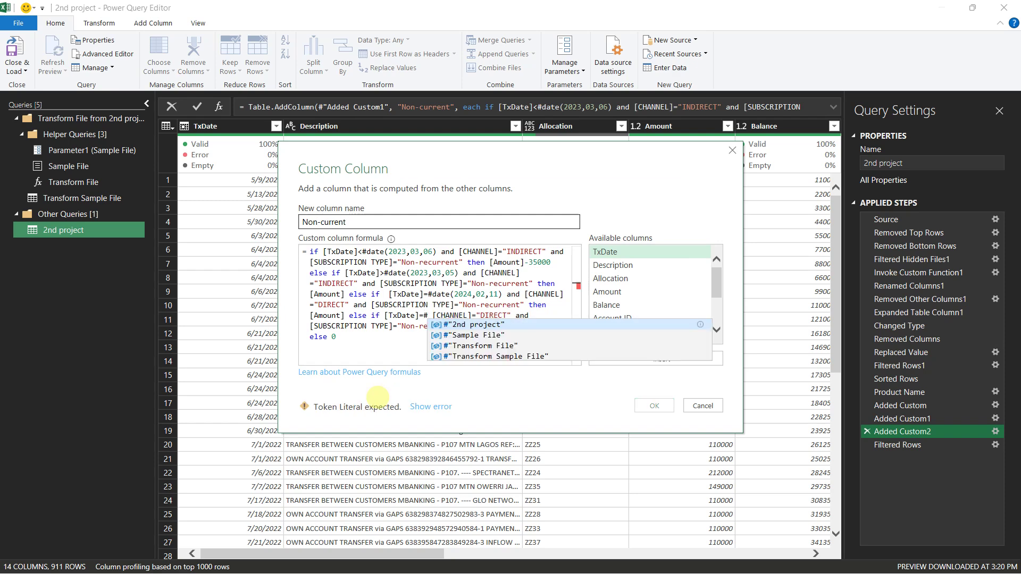
{"action": "type", "text": "date"}
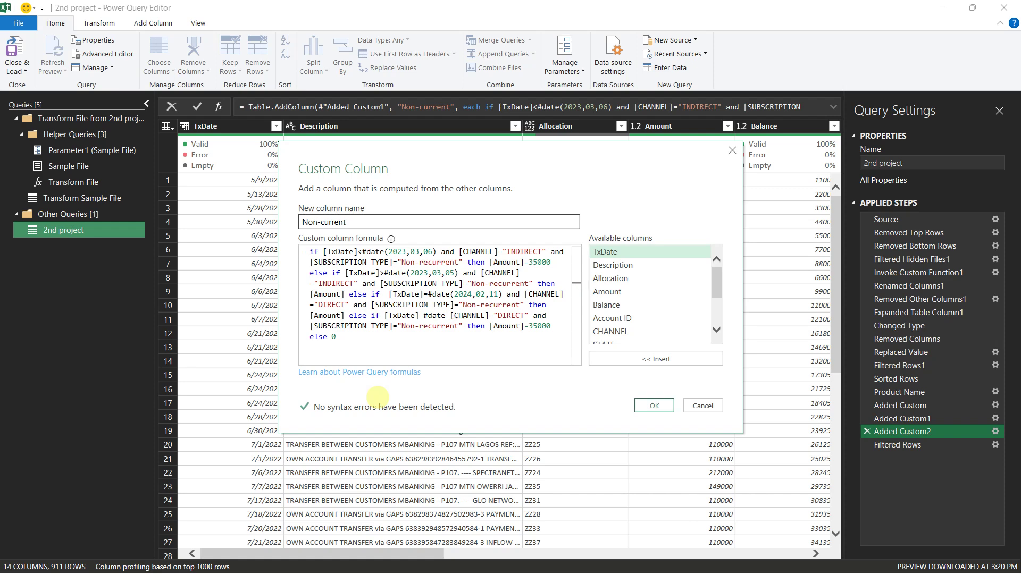
{"action": "type", "text": "()"}
{"action": "type", "text": "202"}
{"action": "type", "text": "3"}
{"action": "type", "text": ","}
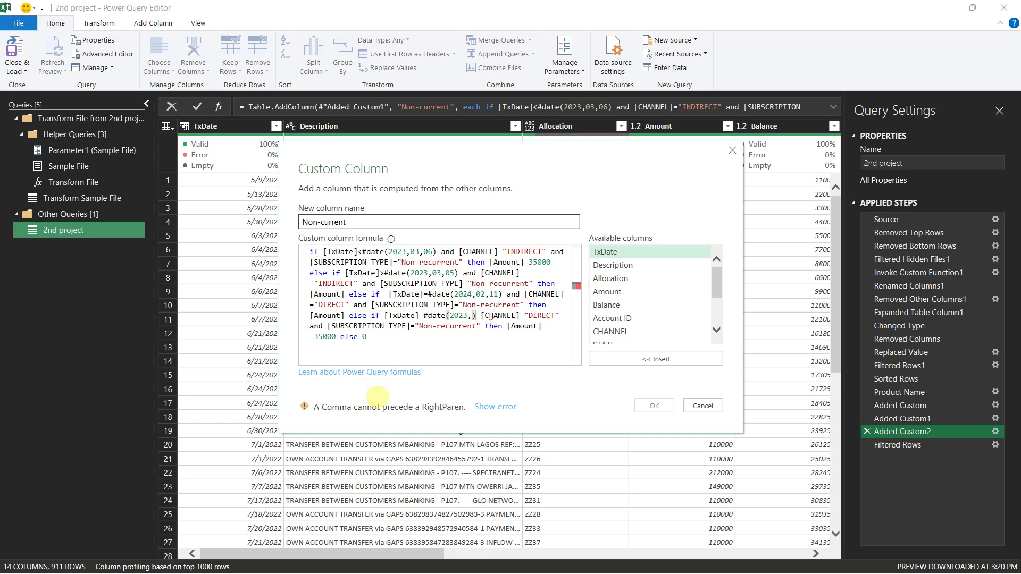
{"action": "type", "text": "11,07"}
Step: Complete the 2023,11,07 branch with and [Amount]=105000 then 0 else if, apply the formula, and check the Filtered Rows output
{"action": "type", "text": " amd"}
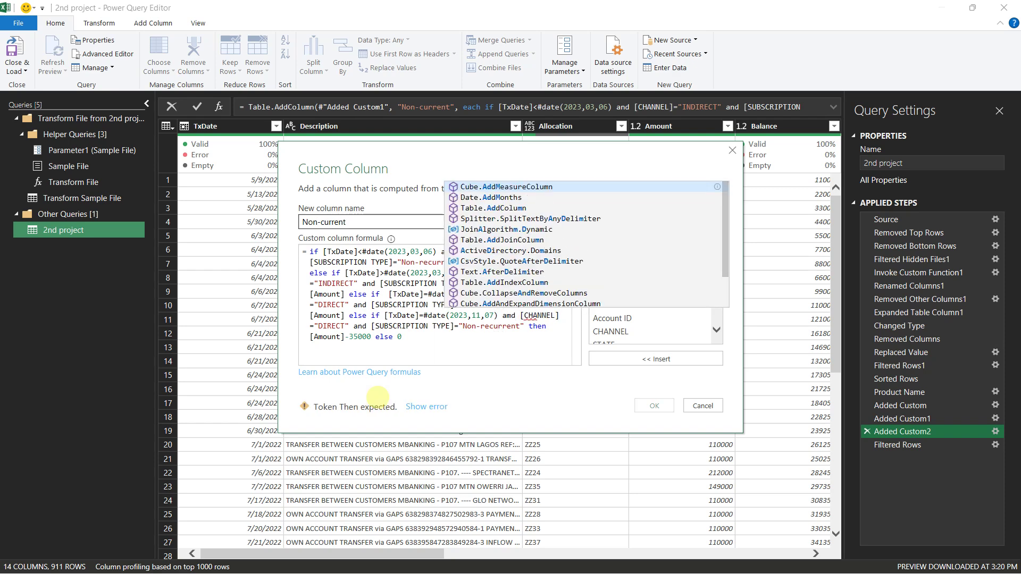
{"action": "key", "text": "BackSpace"}
{"action": "key", "text": "BackSpace"}
{"action": "type", "text": "nd amou"}
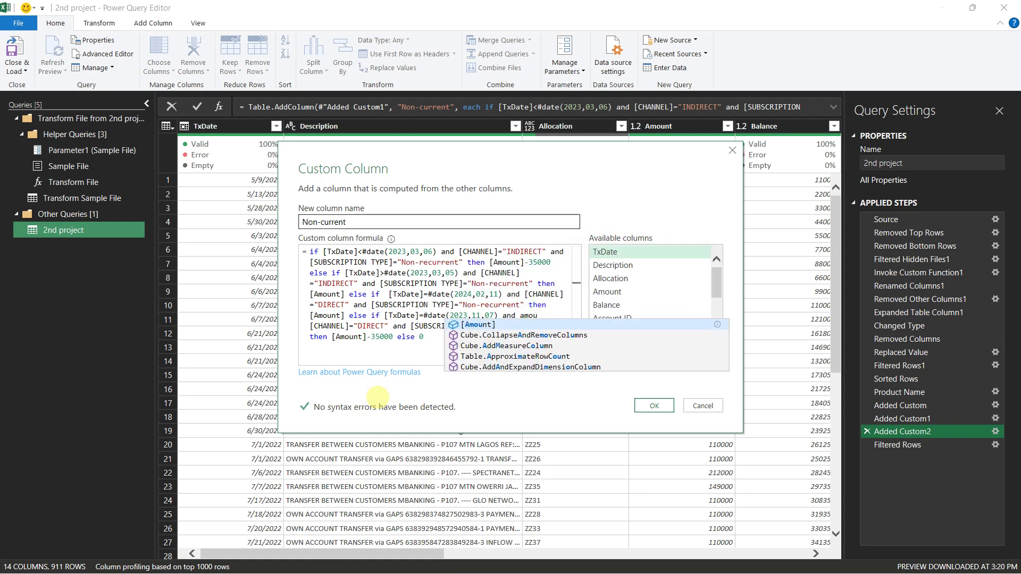
{"action": "key", "text": "Tab"}
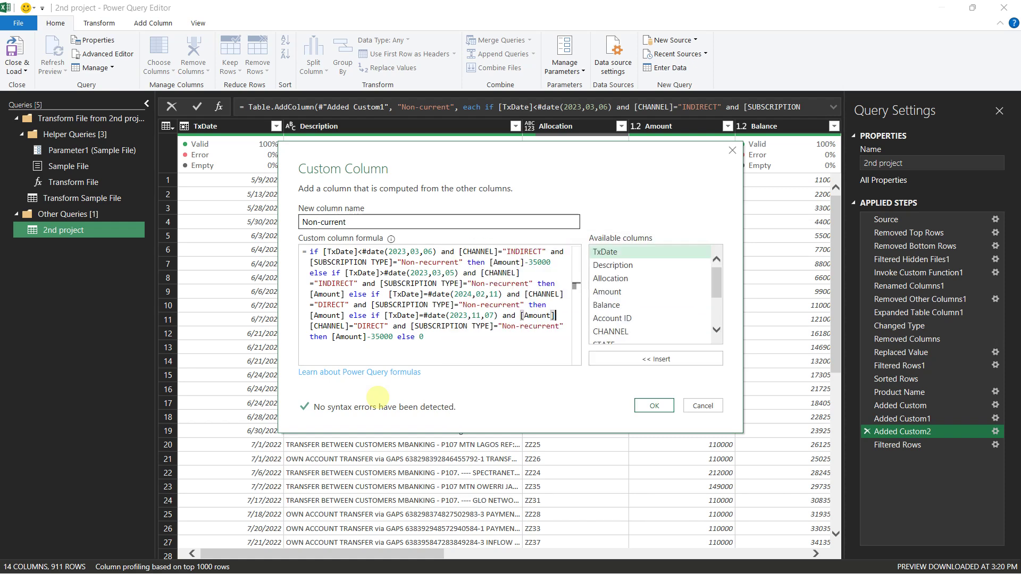
{"action": "type", "text": "=105 "}
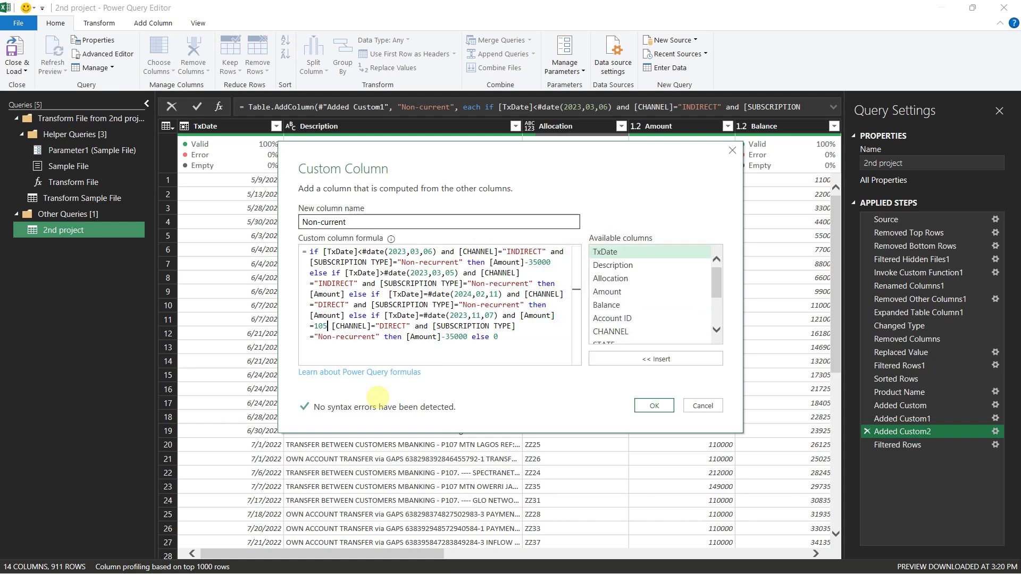
{"action": "type", "text": "000 then"}
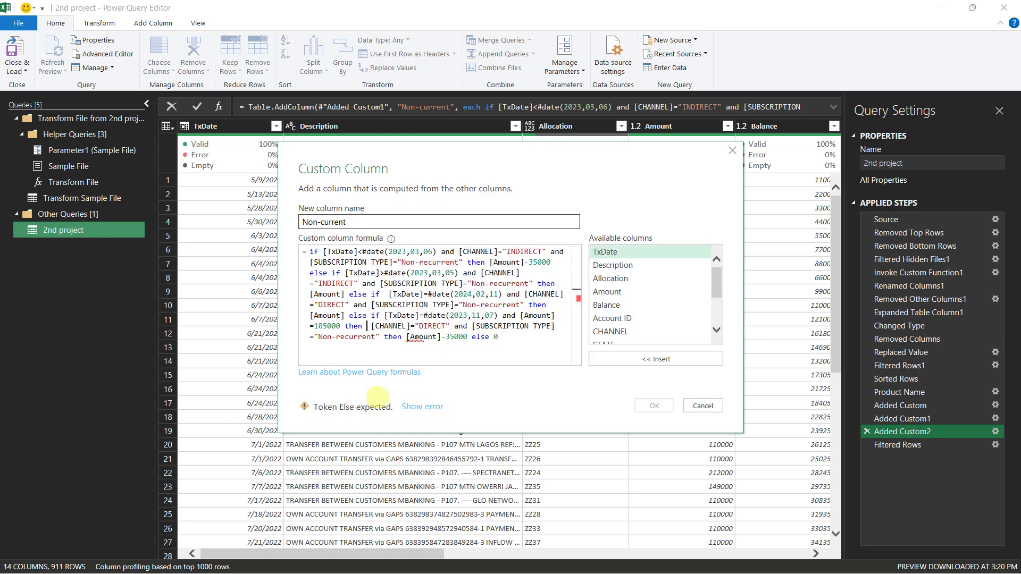
{"action": "type", "text": " 0 else if"}
{"action": "key", "text": "BackSpace"}
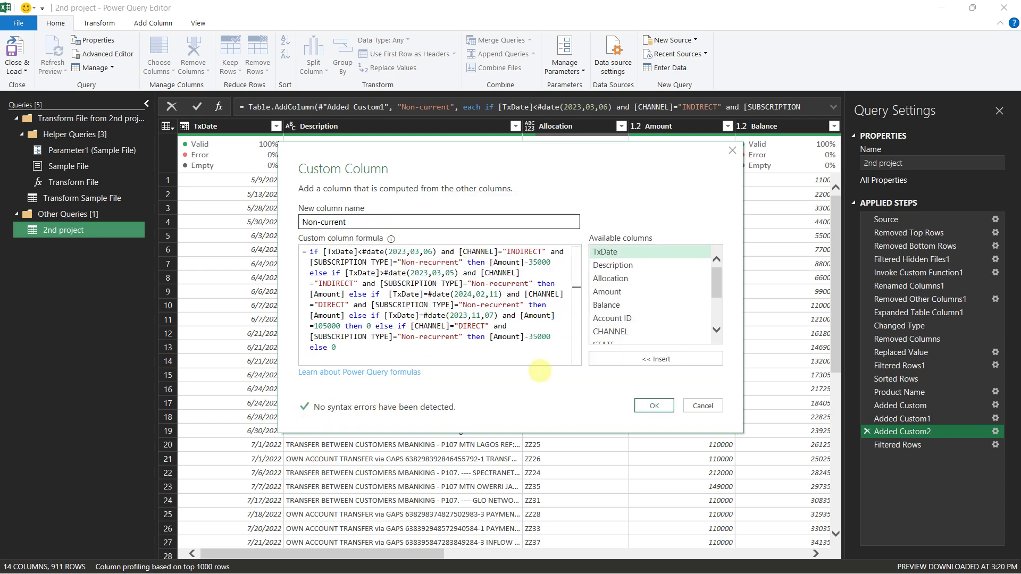
{"action": "left_click", "coordinate": [654, 406]}
{"action": "left_click", "coordinate": [883, 445]}
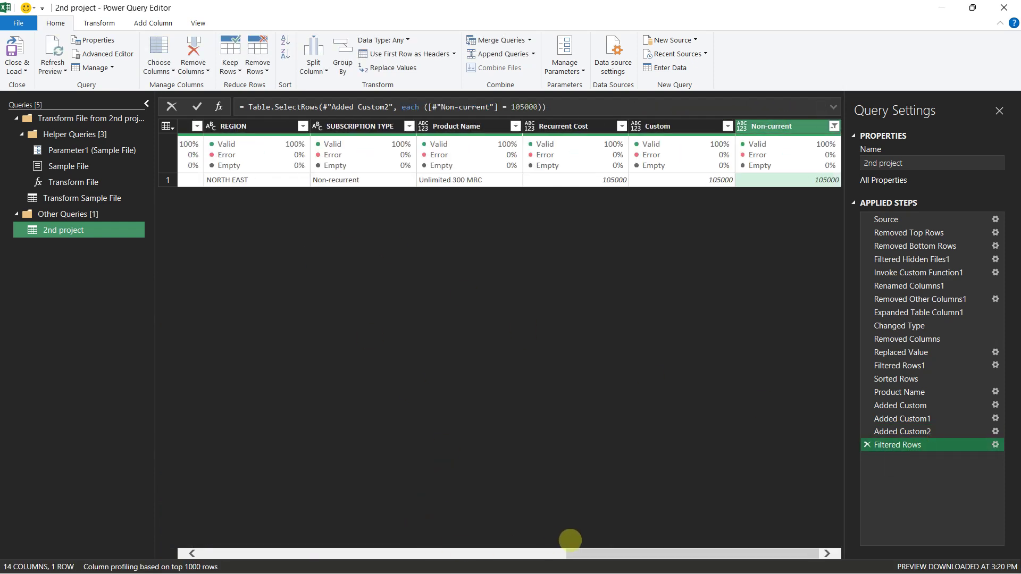
{"action": "left_click_drag", "start_coordinate": [593, 553], "coordinate": [186, 537]}
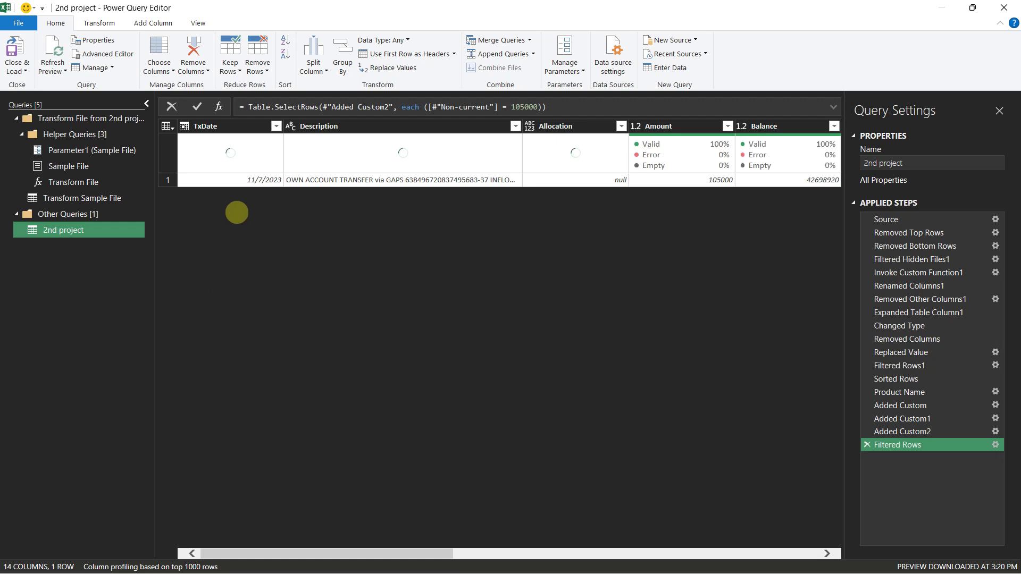
Step: Add and [SUBSCRIPTION TYPE]="Non-recurrent" to the 2023,11,07 branch of the Non-current formula, after the 105000 amount condition, and apply it
{"action": "left_click", "coordinate": [994, 431]}
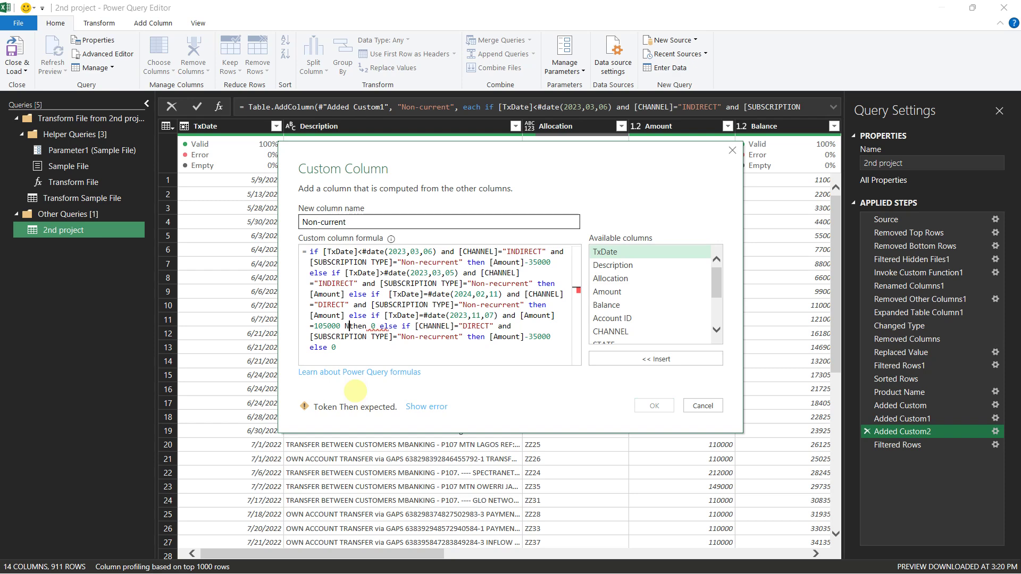
{"action": "type", "text": "and "}
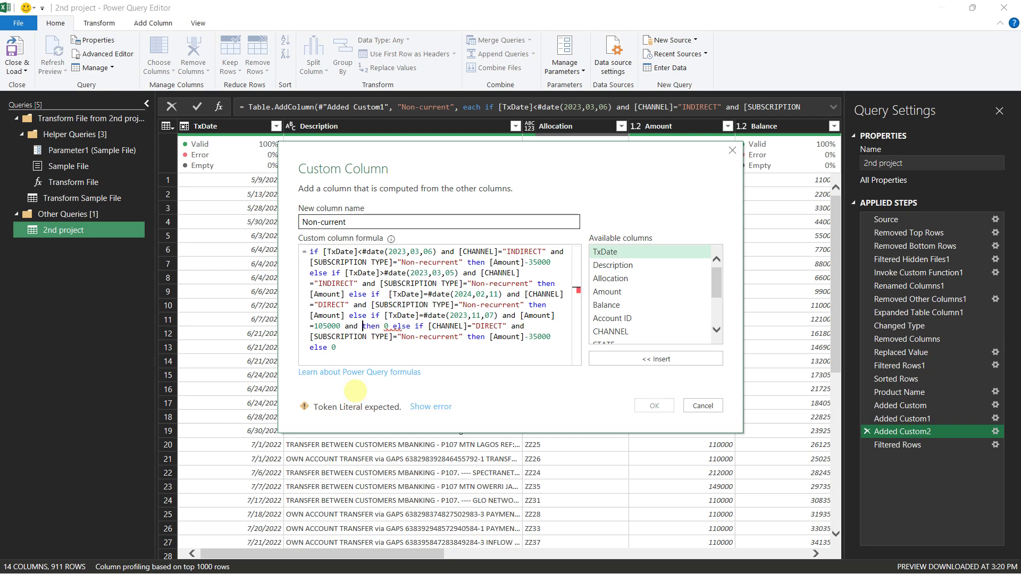
{"action": "type", "text": " subs"}
{"action": "key", "text": "Tab"}
{"action": "type", "text": "="}
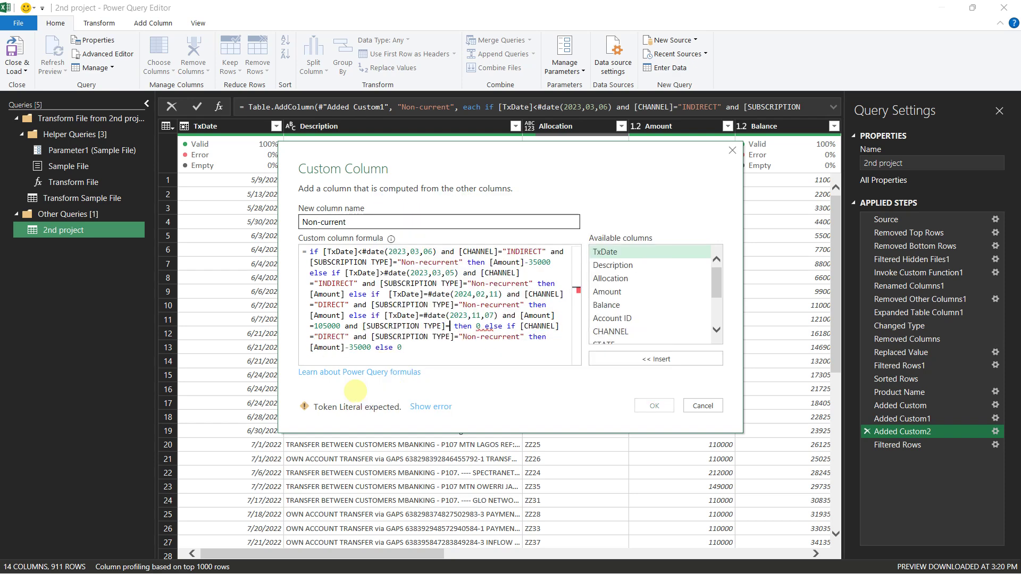
{"action": "type", "text": "\"N"}
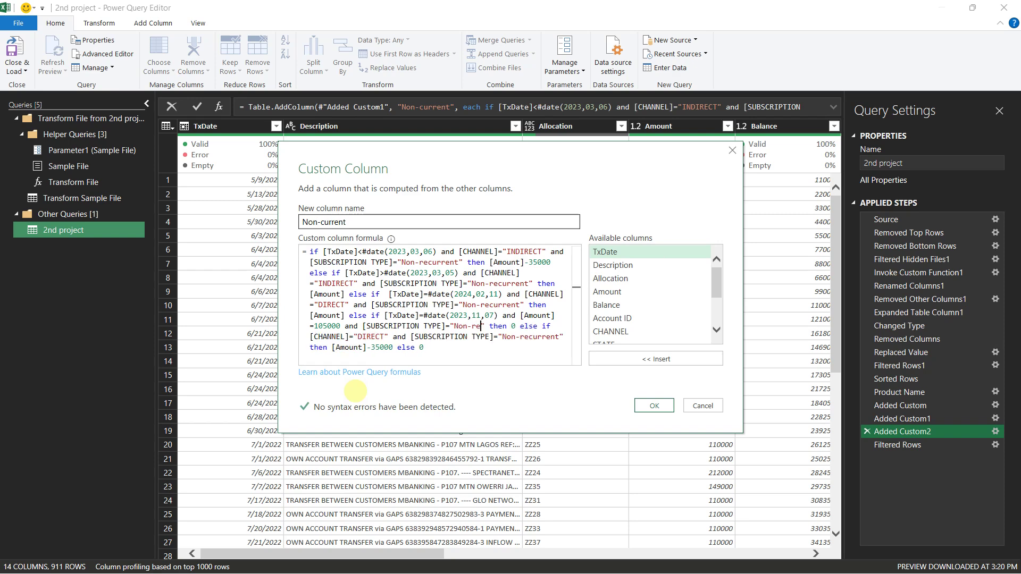
{"action": "type", "text": "on-recurrent"}
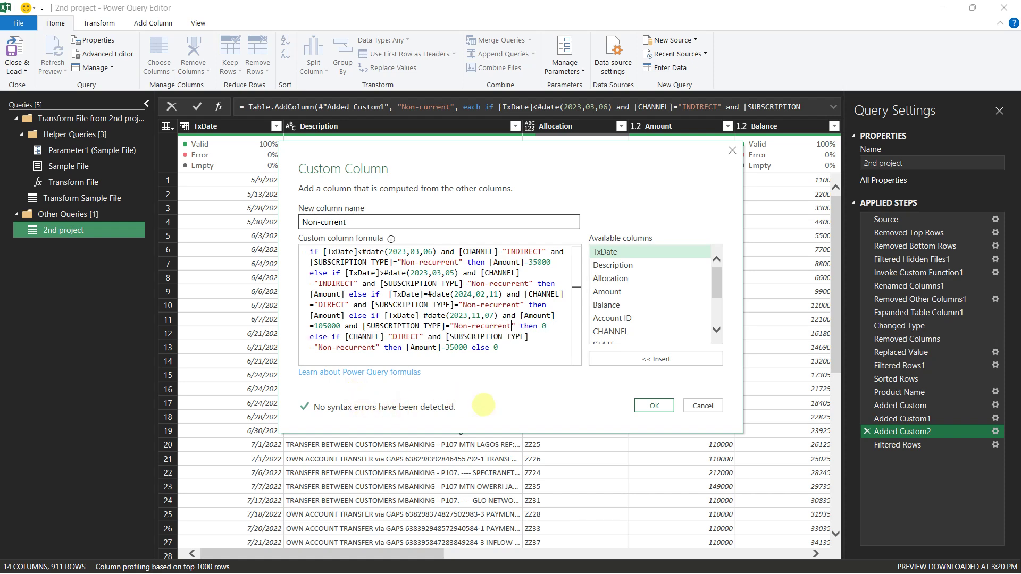
{"action": "left_click", "coordinate": [654, 405]}
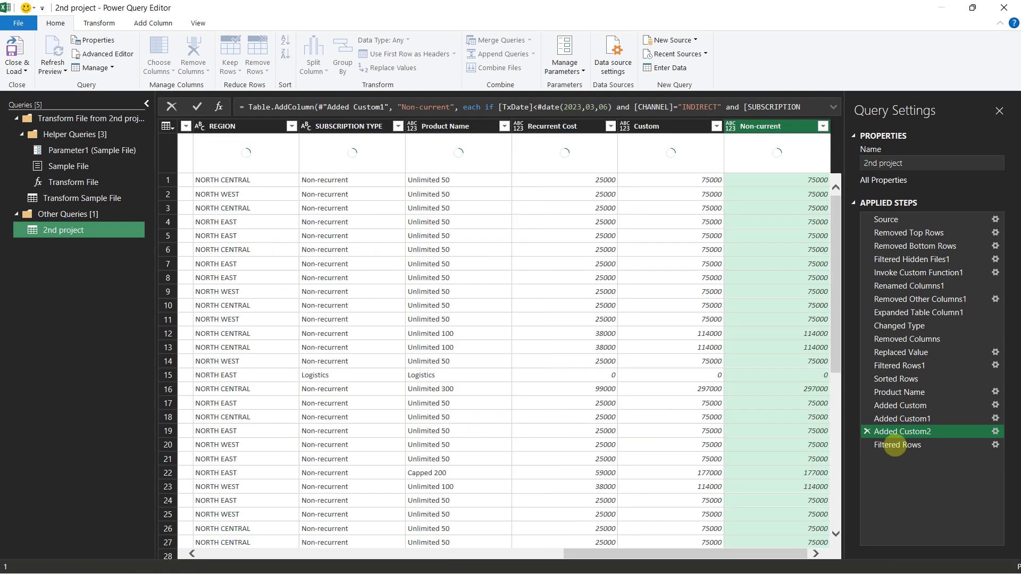
Step: Check the filtered row's channel, and add and [CHANNEL]="INDIRECT" after the 105000 amount condition in the Non-current formula
{"action": "left_click", "coordinate": [894, 445]}
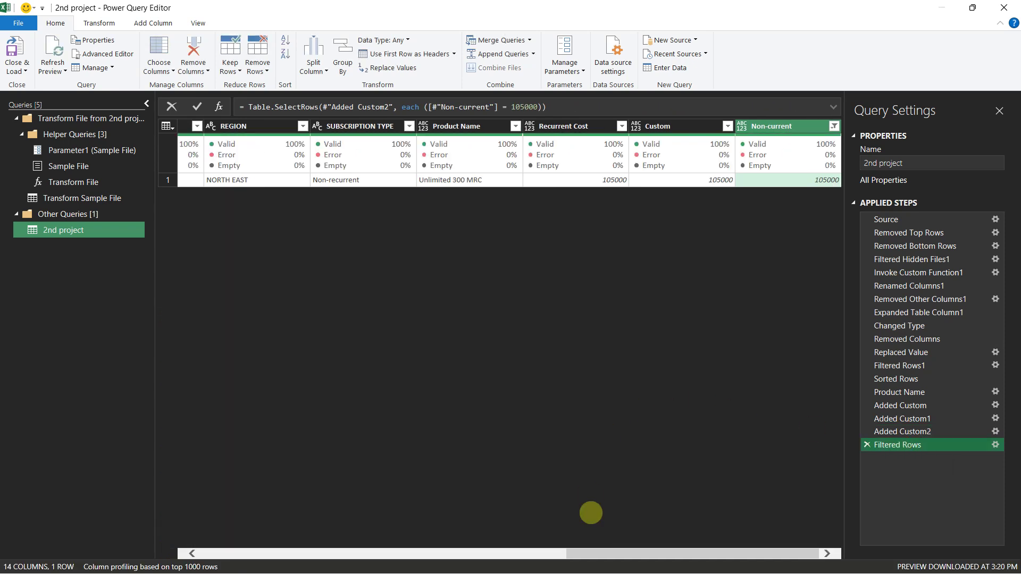
{"action": "left_click_drag", "start_coordinate": [638, 553], "coordinate": [262, 550]}
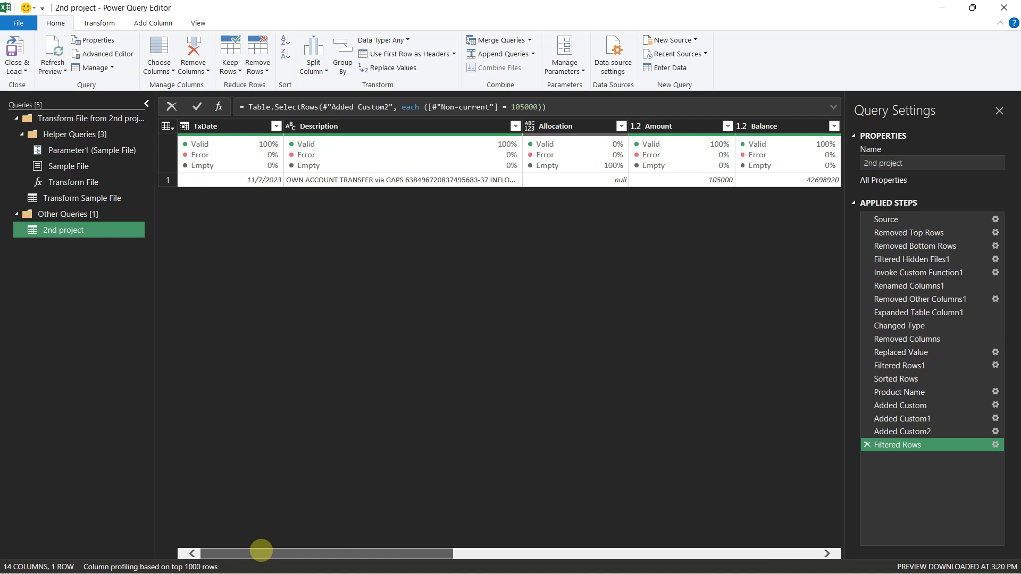
{"action": "left_click_drag", "start_coordinate": [261, 551], "coordinate": [386, 569]}
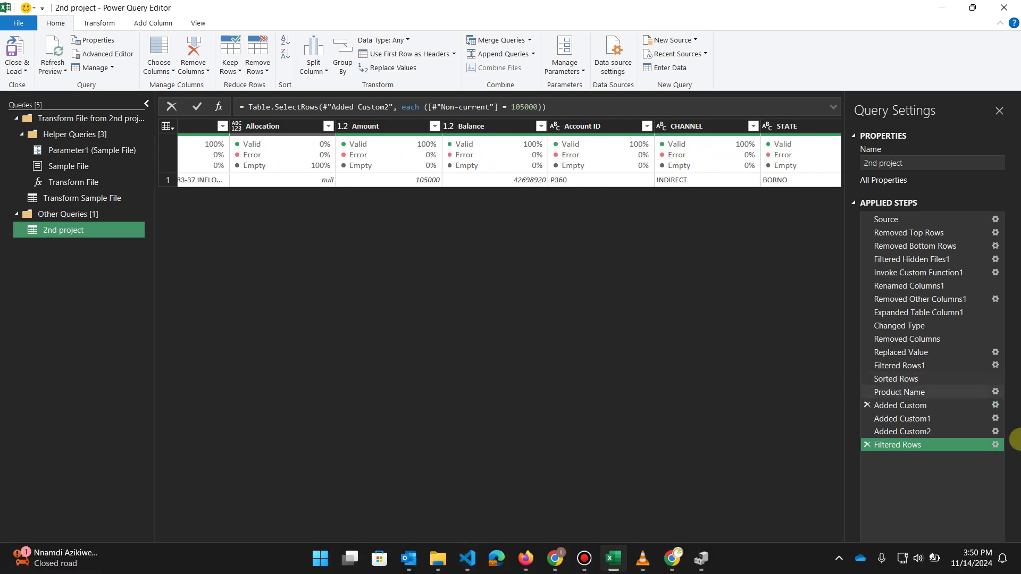
{"action": "left_click", "coordinate": [996, 431]}
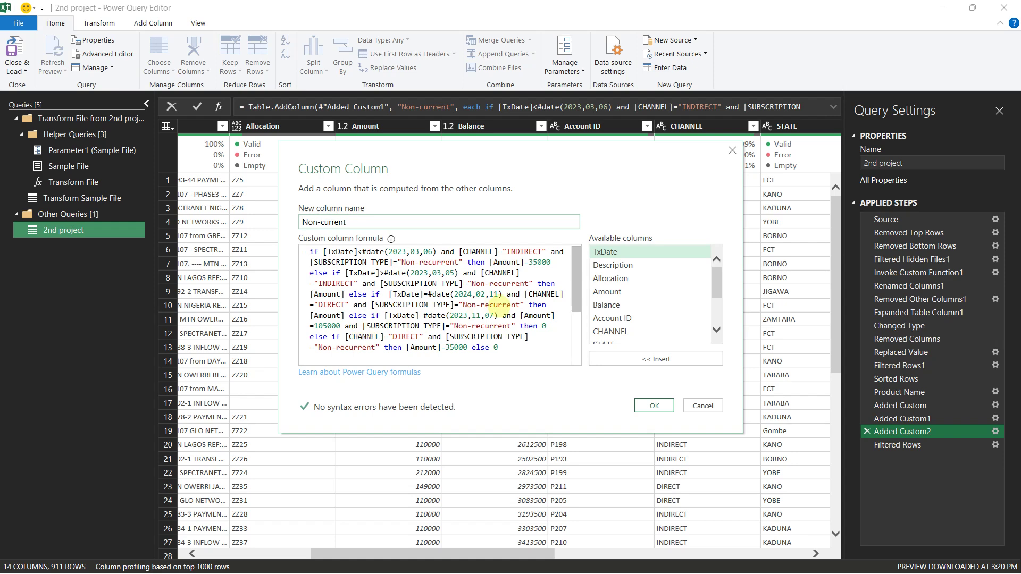
{"action": "left_click", "coordinate": [351, 326]}
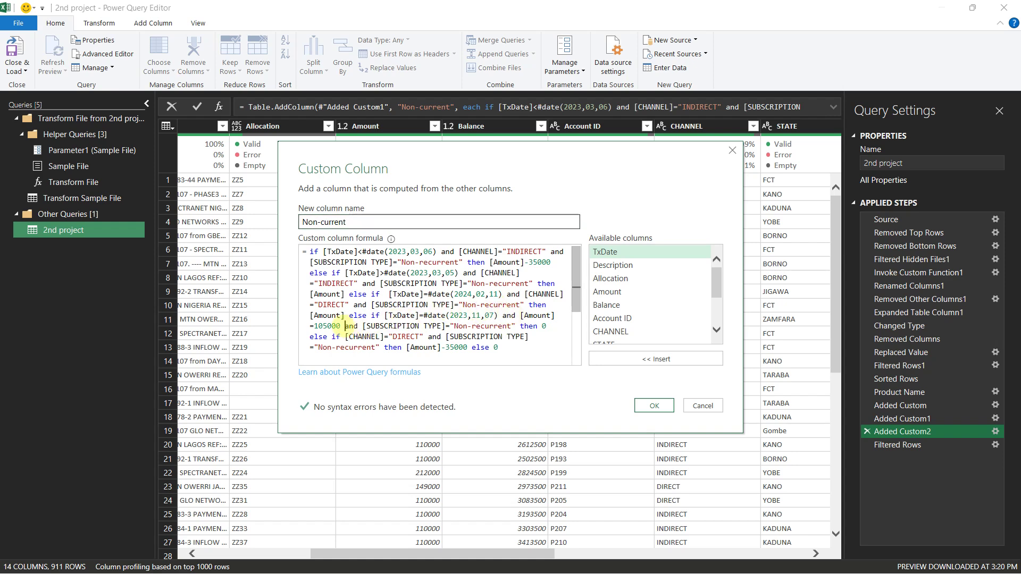
{"action": "type", "text": "and ch"}
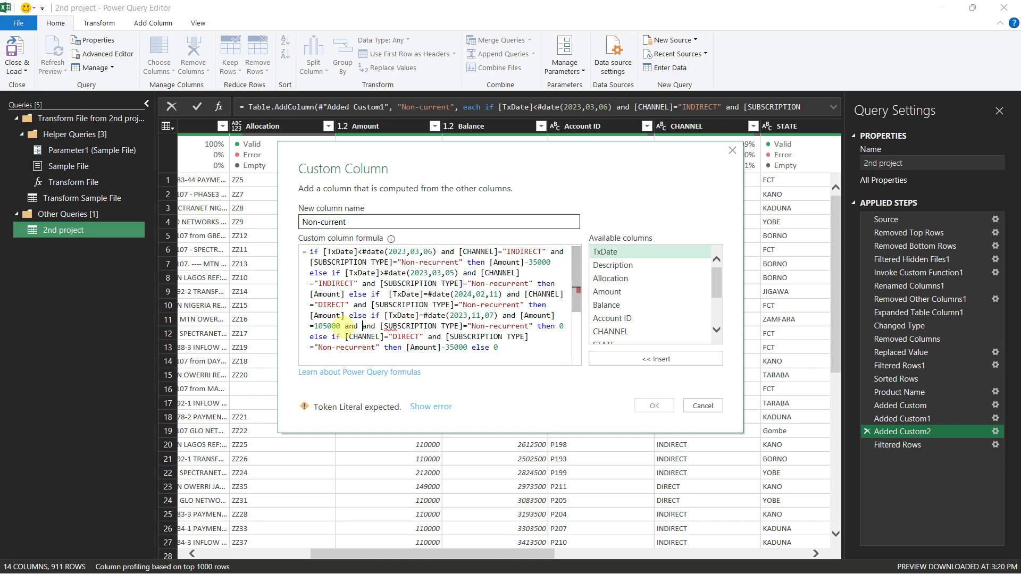
{"action": "type", "text": "a n"}
{"action": "key", "text": "Tab"}
{"action": "type", "text": "=\"INDIRECT"}
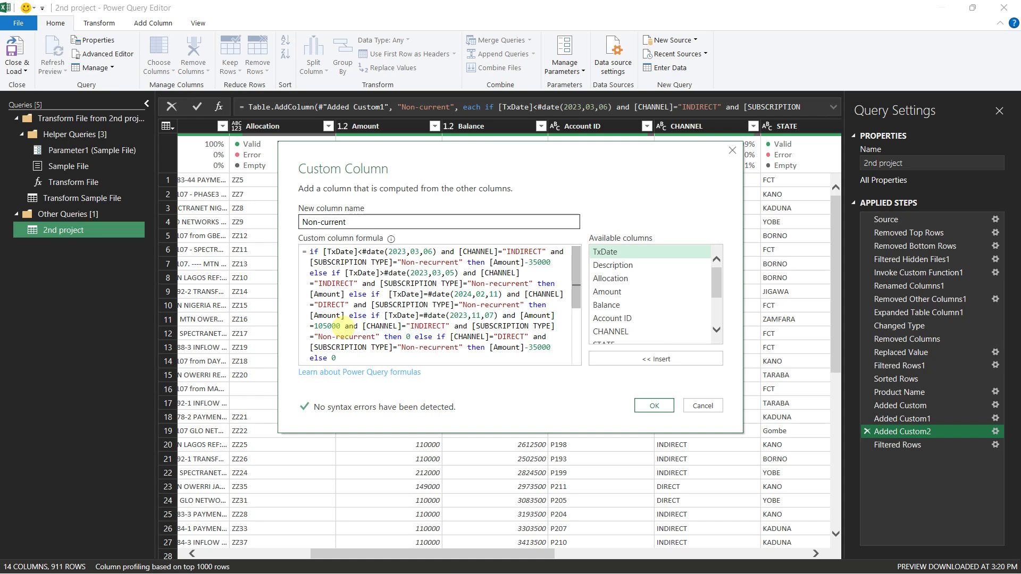
{"action": "left_click", "coordinate": [654, 405]}
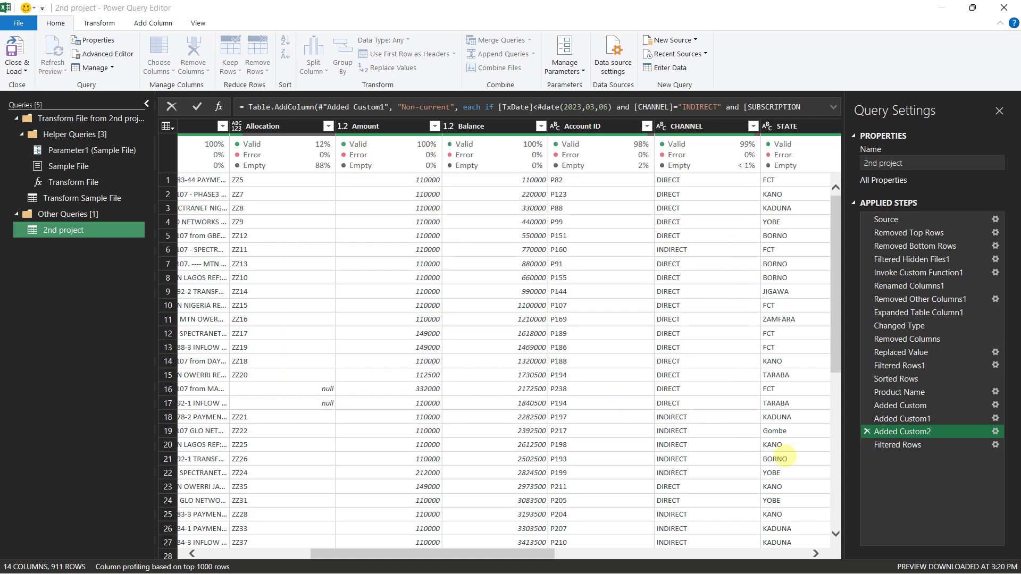
Step: Delete the Filtered Rows step and filter the Non-current column again to show only the value 105000
{"action": "left_click", "coordinate": [897, 445]}
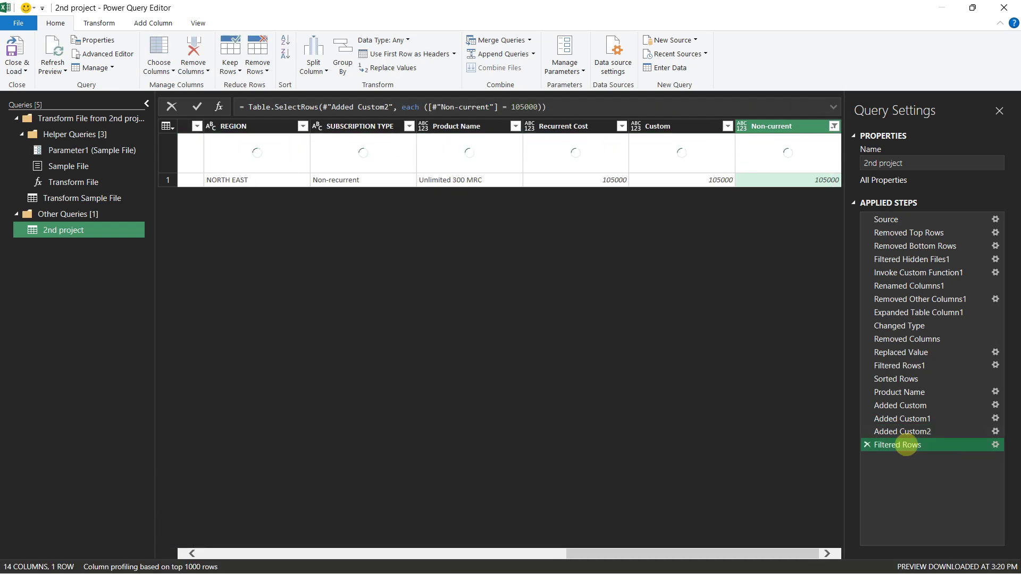
{"action": "left_click_drag", "start_coordinate": [770, 554], "coordinate": [816, 554]}
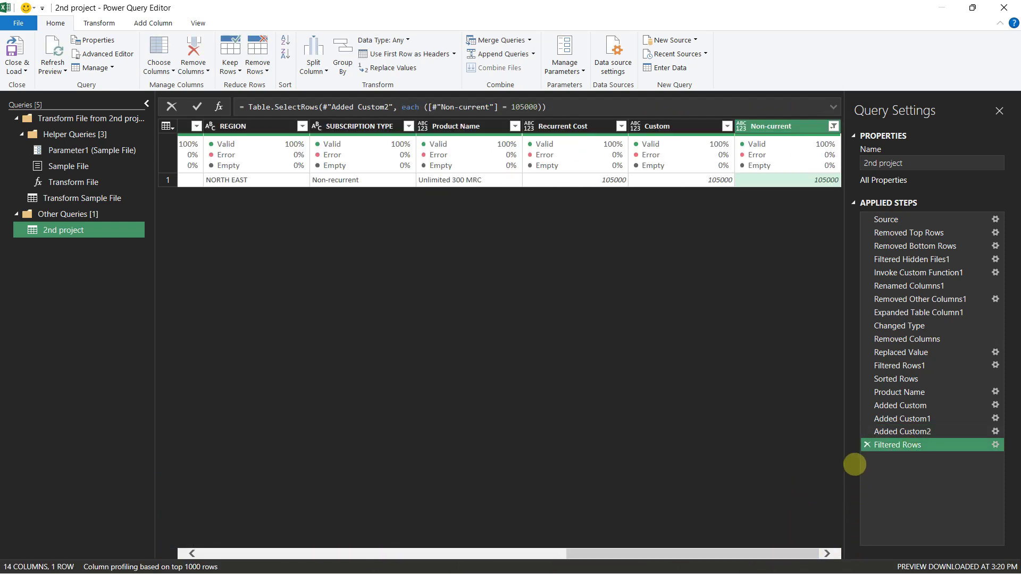
{"action": "left_click", "coordinate": [867, 445]}
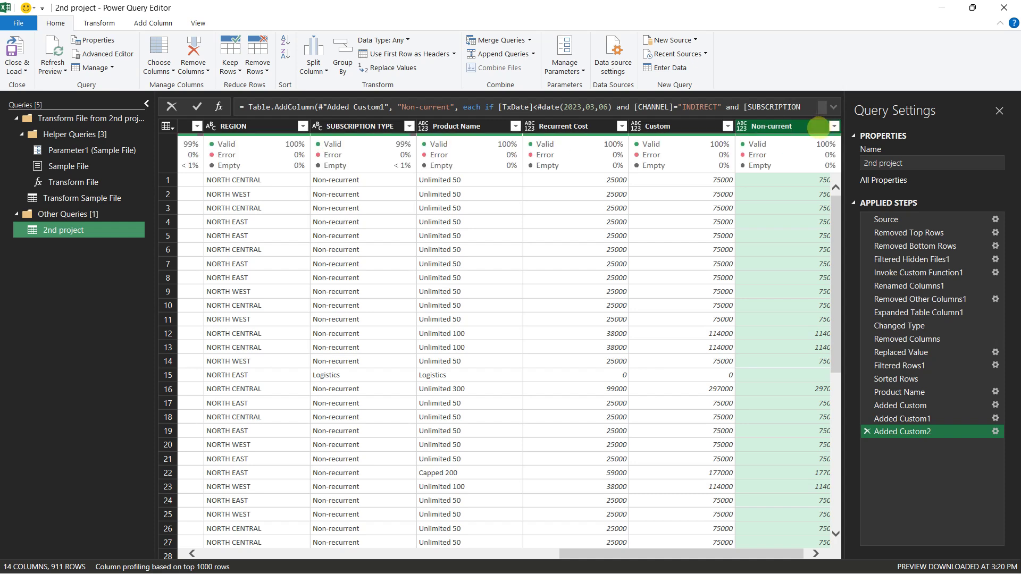
{"action": "left_click", "coordinate": [832, 126]}
{"action": "left_click", "coordinate": [635, 265]}
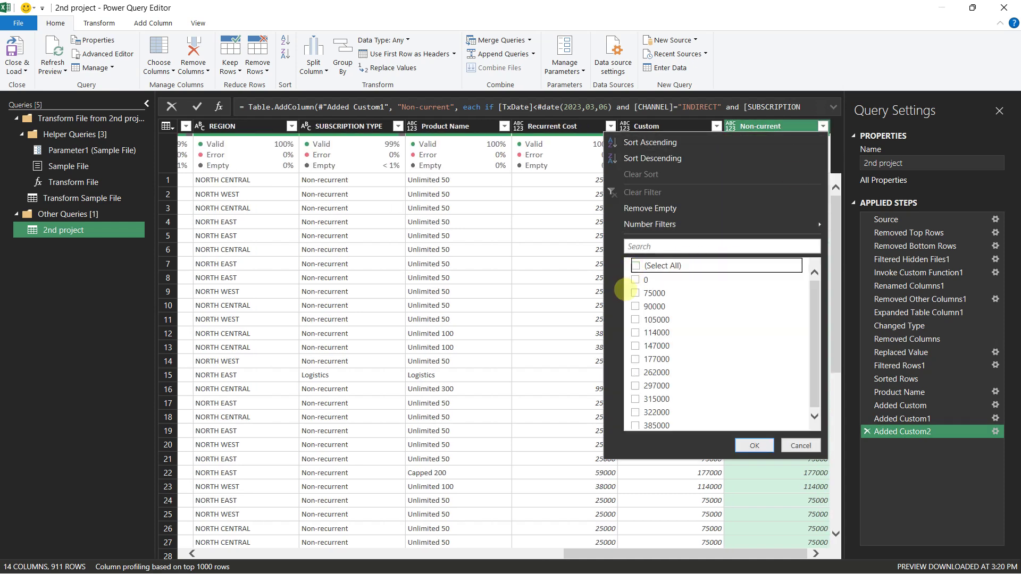
{"action": "left_click", "coordinate": [635, 318]}
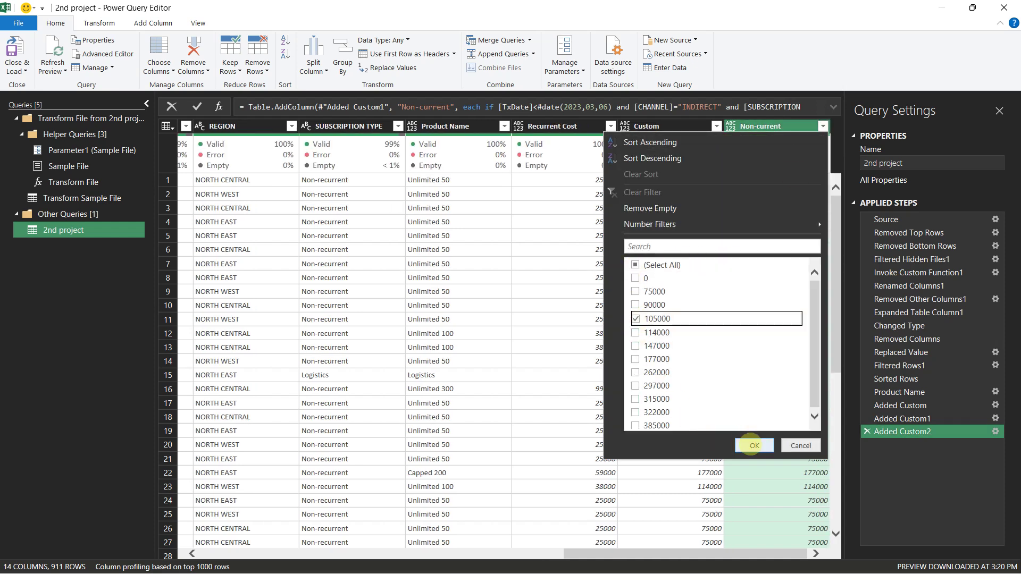
{"action": "left_click", "coordinate": [754, 445]}
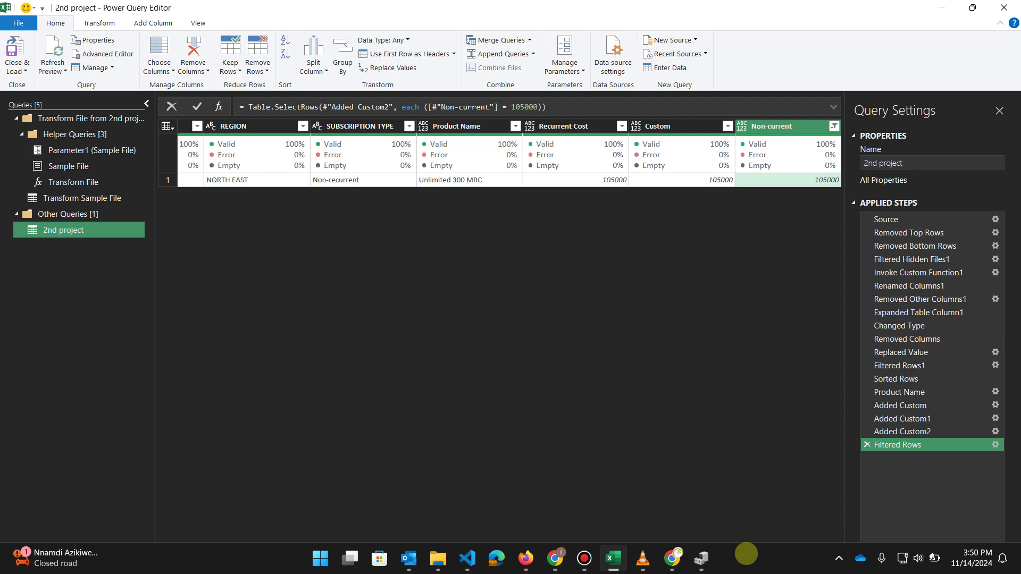
Step: Reopen the Non-current column formula and select the 2023,11,07 branch from its TxDate condition through then 0
{"action": "left_click", "coordinate": [995, 431]}
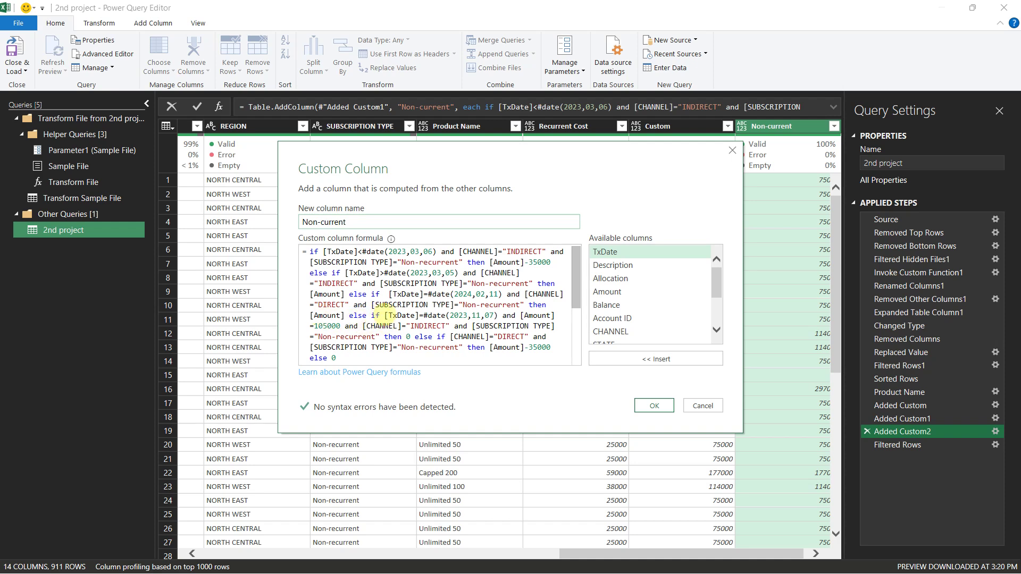
{"action": "left_click_drag", "start_coordinate": [384, 318], "coordinate": [408, 337]}
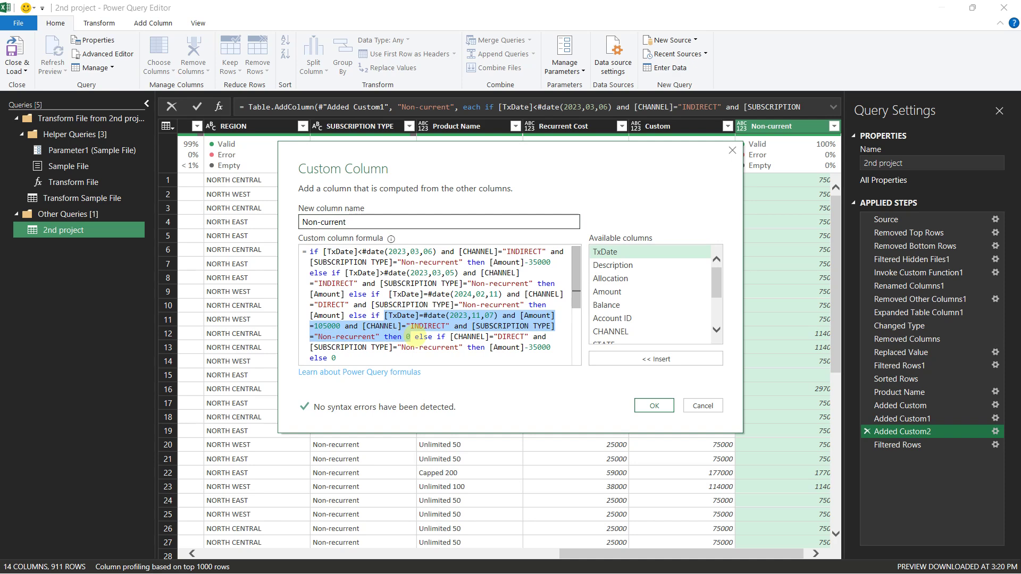
Step: Move the [TxDate]=#date(2023,11,07) and [Amount]=105000 condition to the start of the Non-current formula, followed by "else if"
{"action": "key", "text": "BackSpace"}
{"action": "key", "text": "BackSpace"}
{"action": "key", "text": "BackSpace"}
{"action": "key", "text": "BackSpace"}
{"action": "key", "text": "BackSpace"}
{"action": "key", "text": "BackSpace"}
{"action": "key", "text": "BackSpace"}
{"action": "key", "text": "BackSpace"}
{"action": "key", "text": "BackSpace"}
{"action": "key", "text": "BackSpace"}
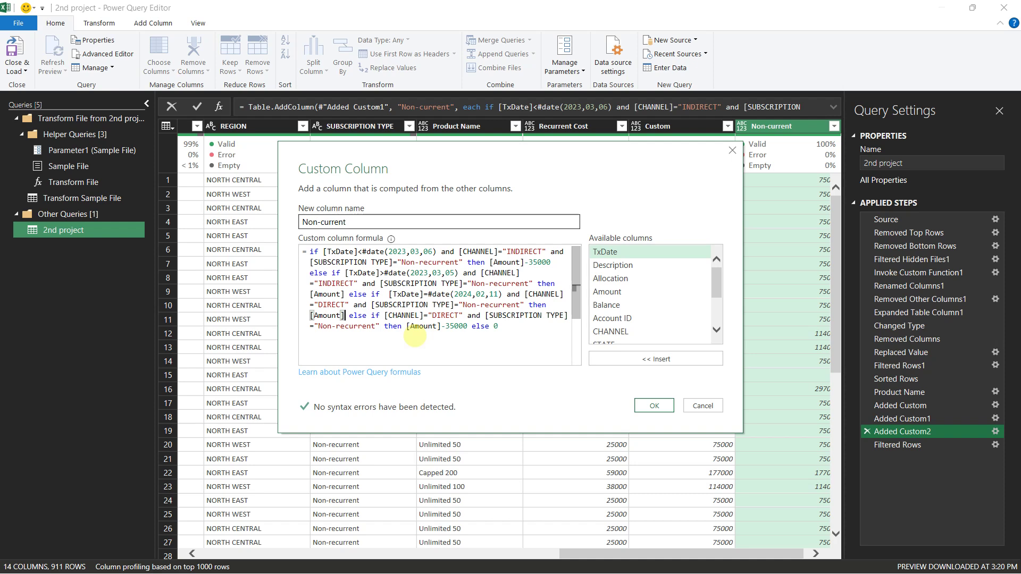
{"action": "key", "text": "Right"}
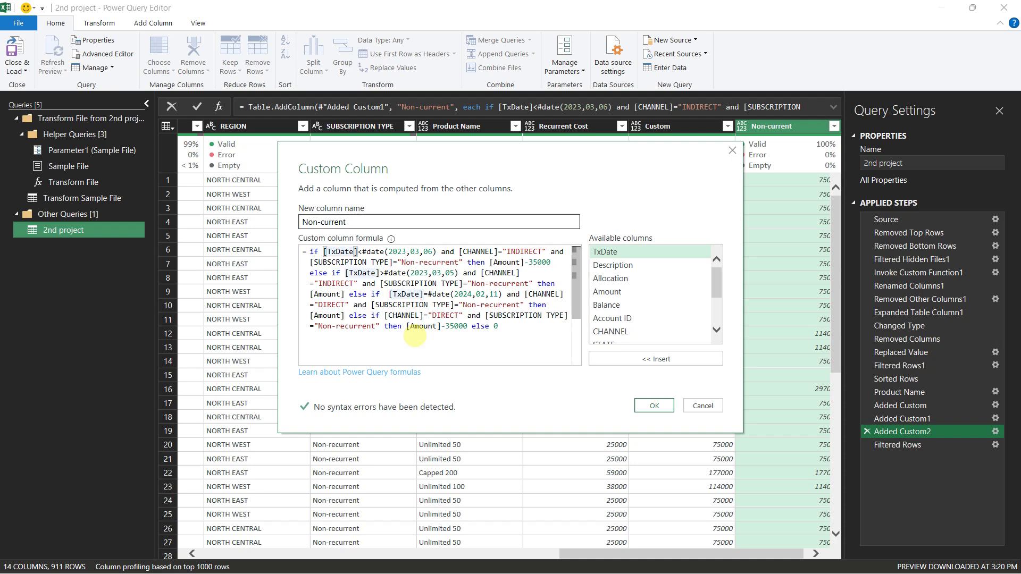
{"action": "key", "text": "ctrl+v"}
{"action": "type", "text": "e"}
{"action": "key", "text": "BackSpace"}
{"action": "type", "text": "else if"}
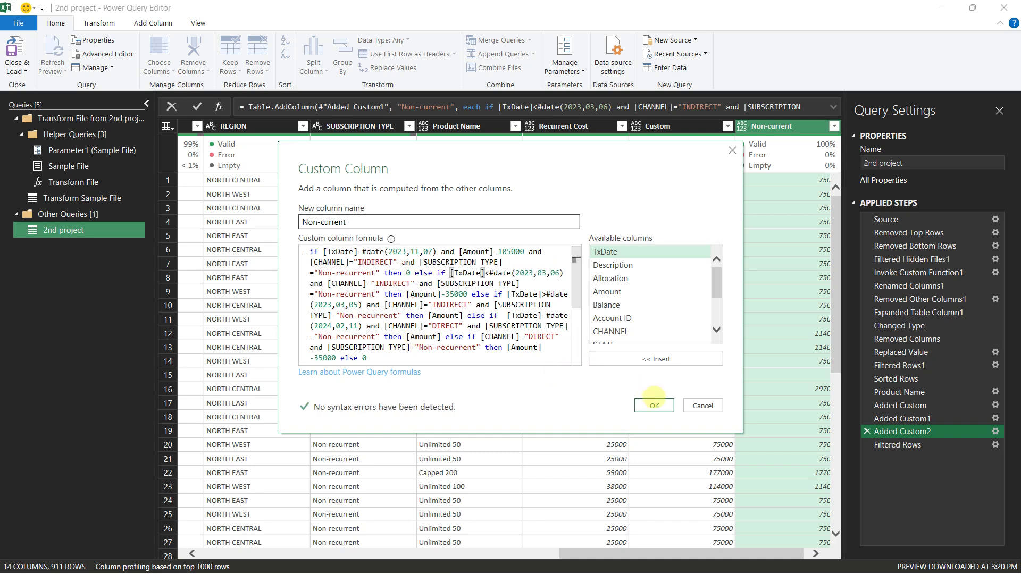
{"action": "left_click", "coordinate": [654, 406]}
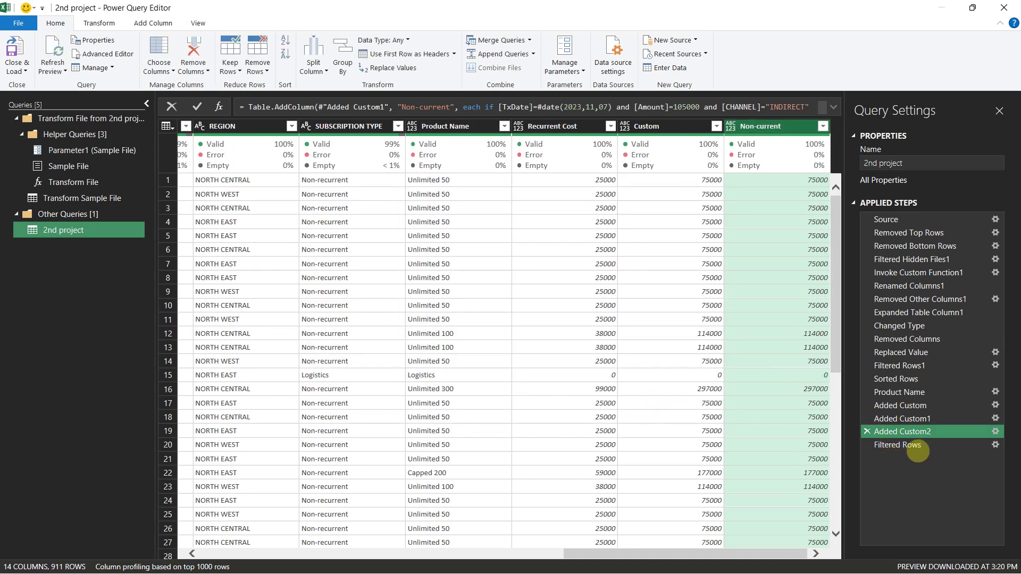
Step: Delete the Filtered Rows step and check the distinct values of the Non-current column
{"action": "left_click", "coordinate": [917, 445]}
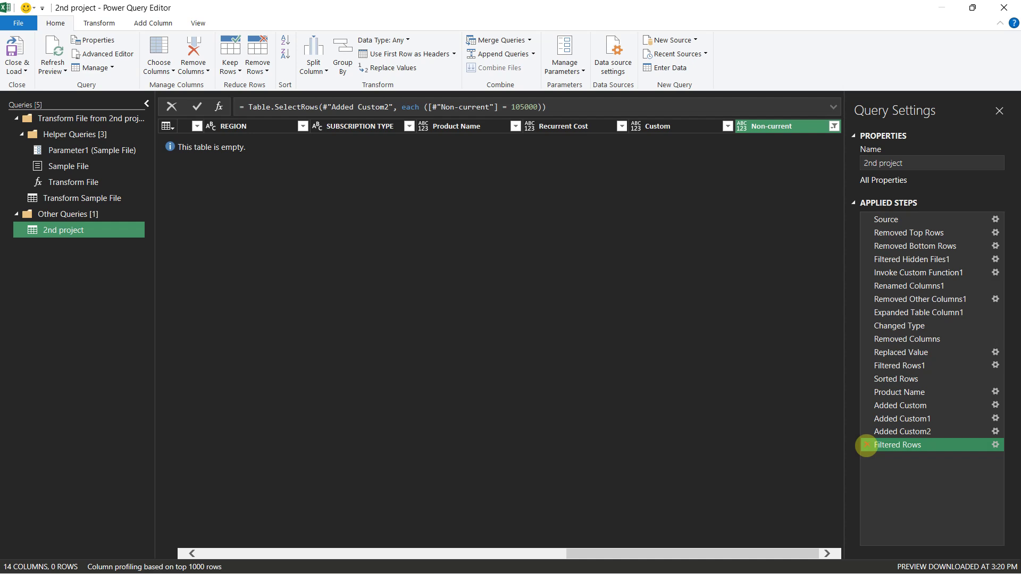
{"action": "left_click", "coordinate": [867, 445]}
{"action": "left_click", "coordinate": [833, 126]}
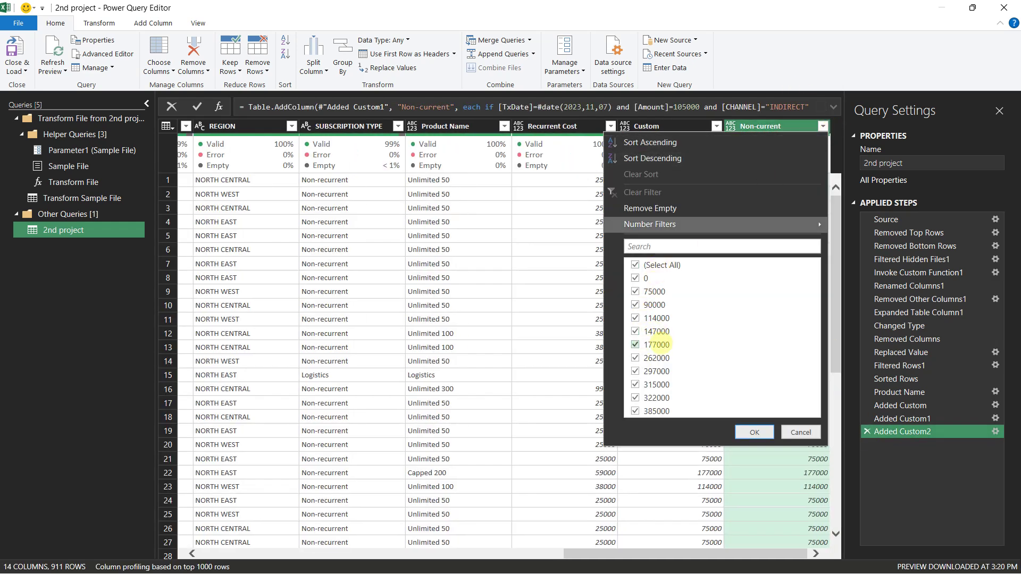
{"action": "left_click", "coordinate": [803, 431]}
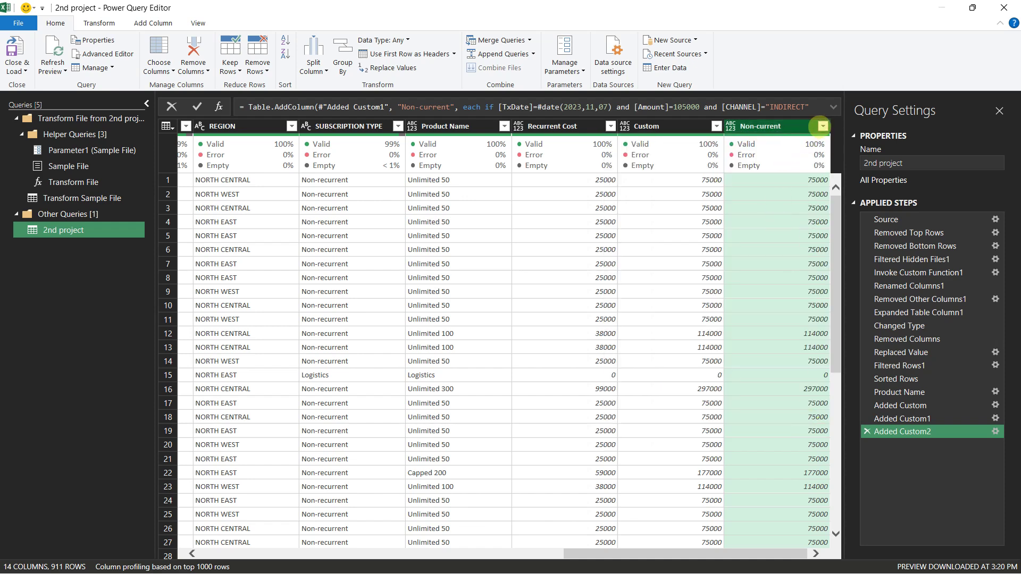
Step: Filter the Non-current column to only the value 0
{"action": "left_click", "coordinate": [822, 126]}
{"action": "left_click", "coordinate": [636, 265]}
{"action": "left_click", "coordinate": [636, 279]}
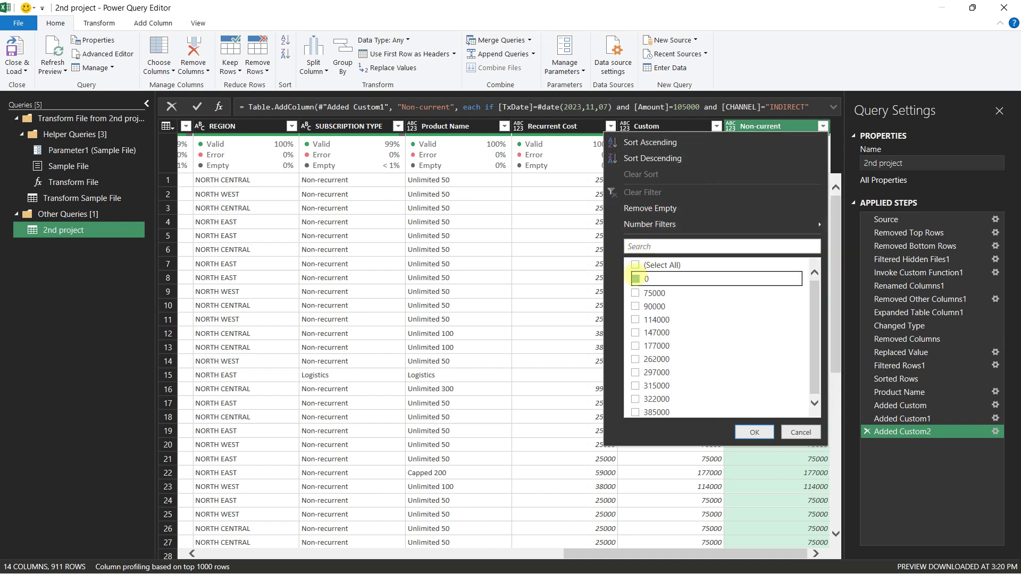
{"action": "left_click", "coordinate": [753, 431]}
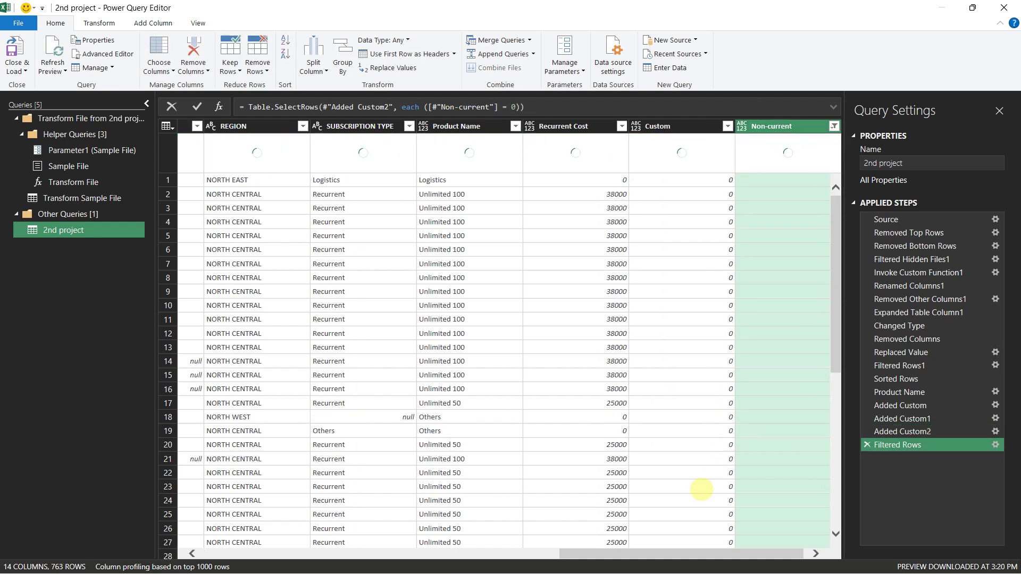
Step: Filter the SUBSCRIPTION TYPE column to only Non-recurrent
{"action": "scroll", "coordinate": [633, 555], "scroll_direction": "left", "scroll_amount": 3}
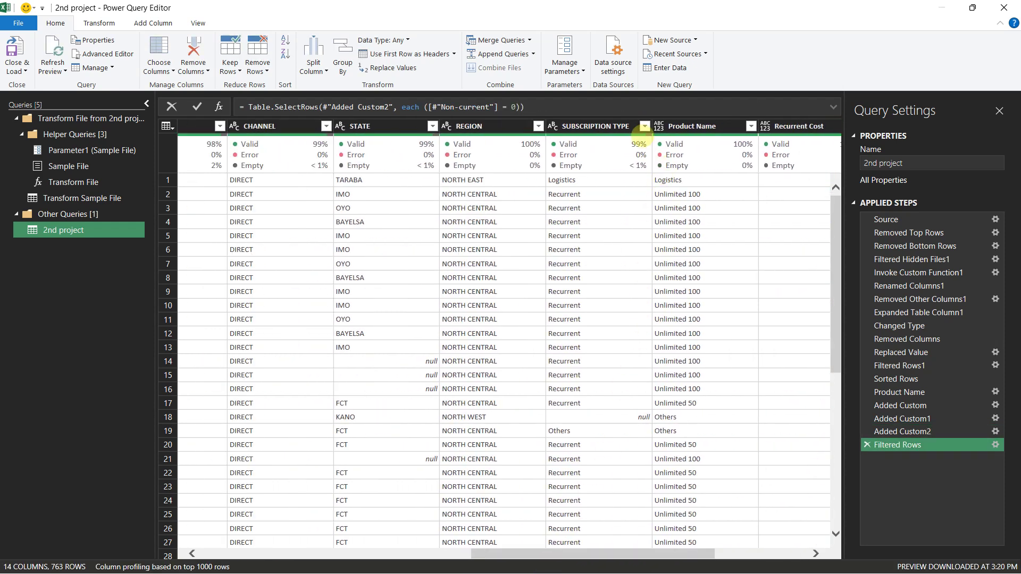
{"action": "left_click", "coordinate": [644, 126]}
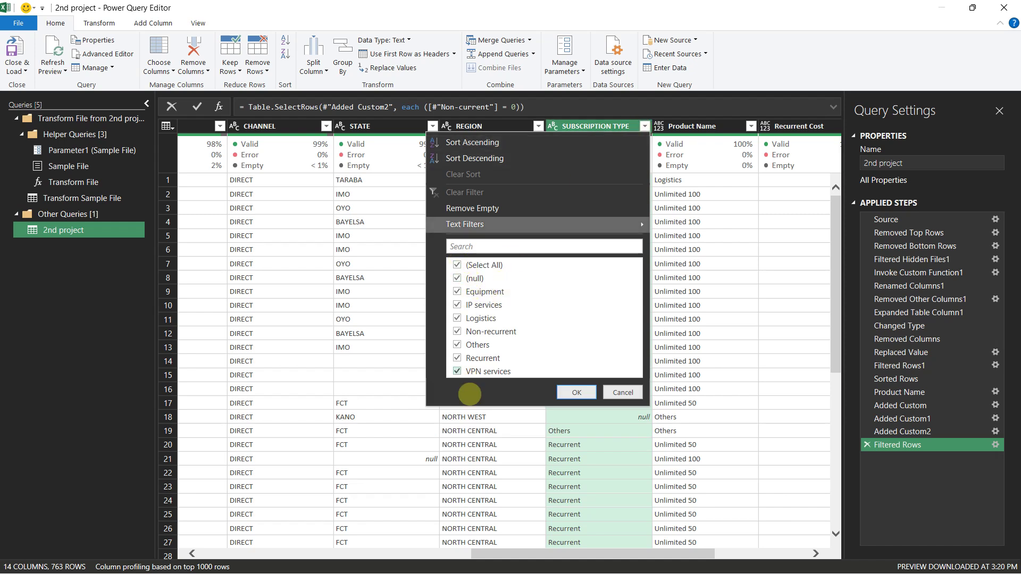
{"action": "left_click", "coordinate": [456, 265]}
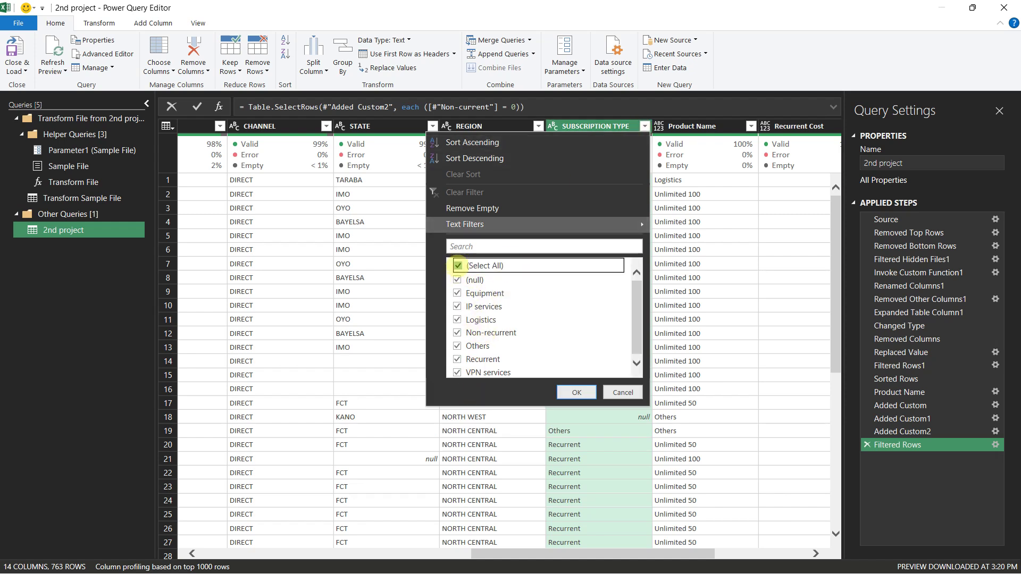
{"action": "left_click", "coordinate": [457, 332]}
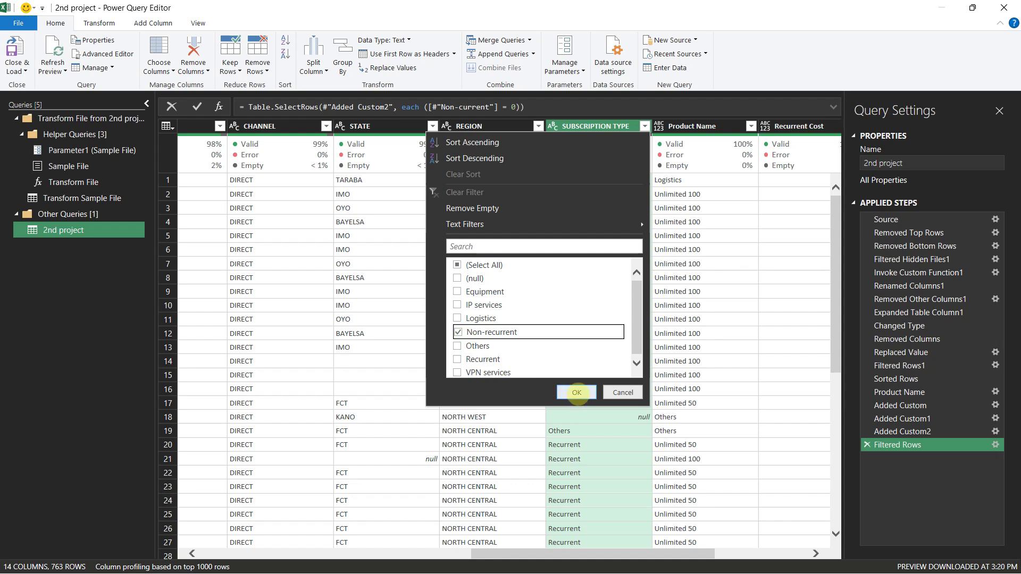
{"action": "left_click", "coordinate": [577, 392]}
Step: Check the Amount and CHANNEL values of the filtered data and delete the temporary Filtered Rows step
{"action": "left_click_drag", "start_coordinate": [588, 559], "coordinate": [408, 559]}
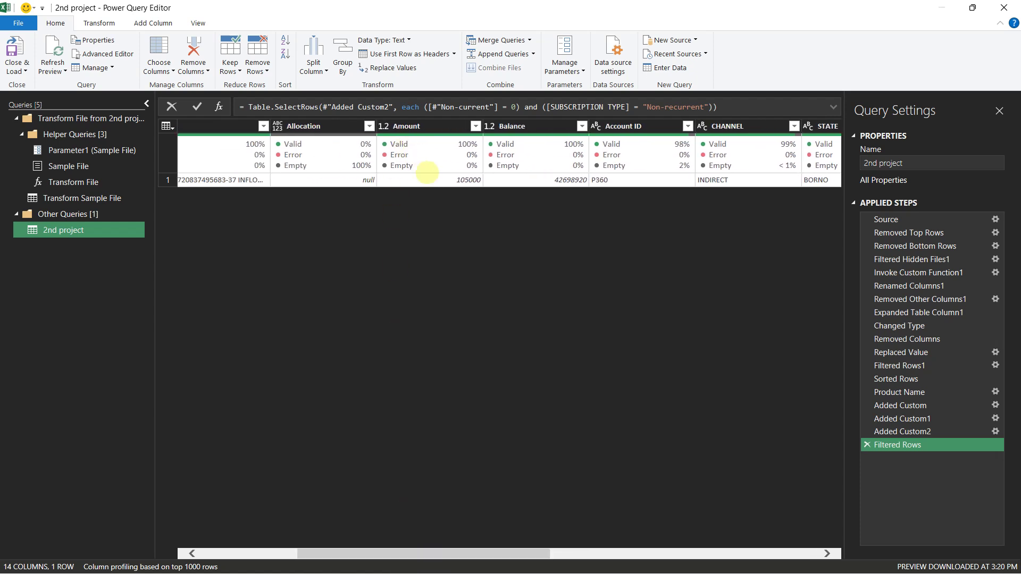
{"action": "left_click_drag", "start_coordinate": [522, 554], "coordinate": [792, 556]}
{"action": "left_click", "coordinate": [866, 445]}
{"action": "left_click_drag", "start_coordinate": [679, 553], "coordinate": [746, 553]}
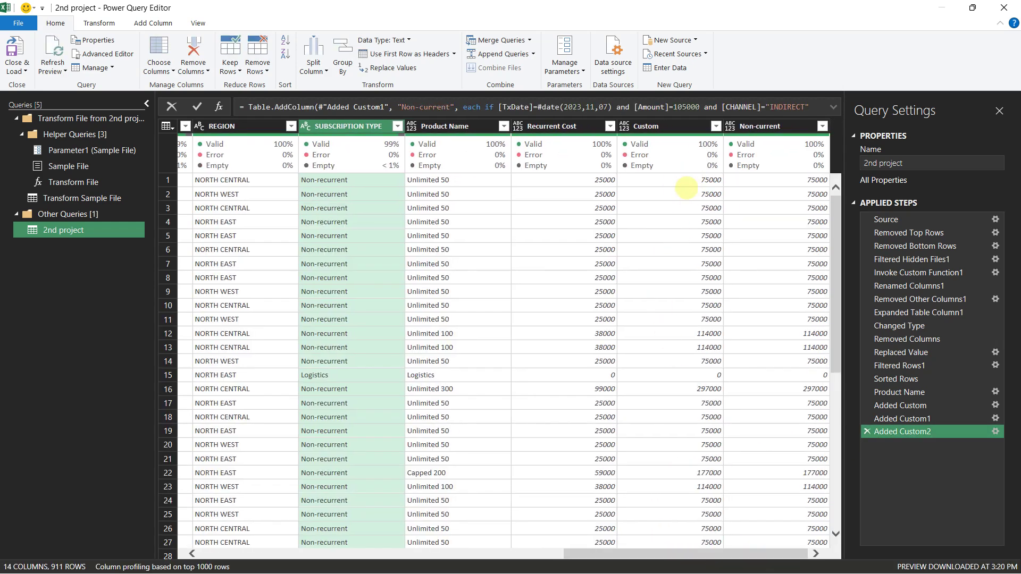
Step: Review the Custom column's formula and delete its Added Custom1 step from the query
{"action": "mouse_move", "coordinate": [866, 381]}
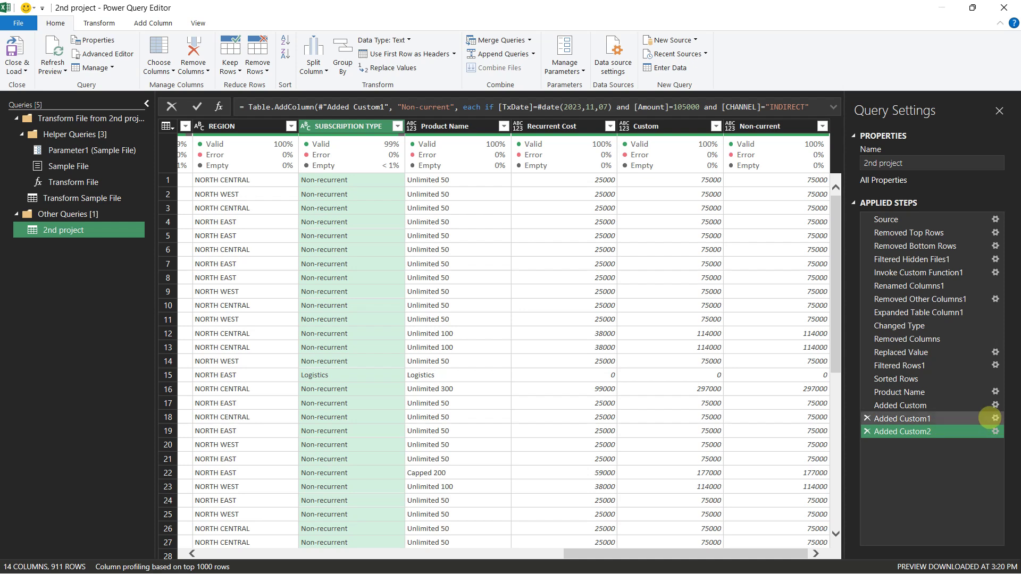
{"action": "left_click", "coordinate": [995, 418]}
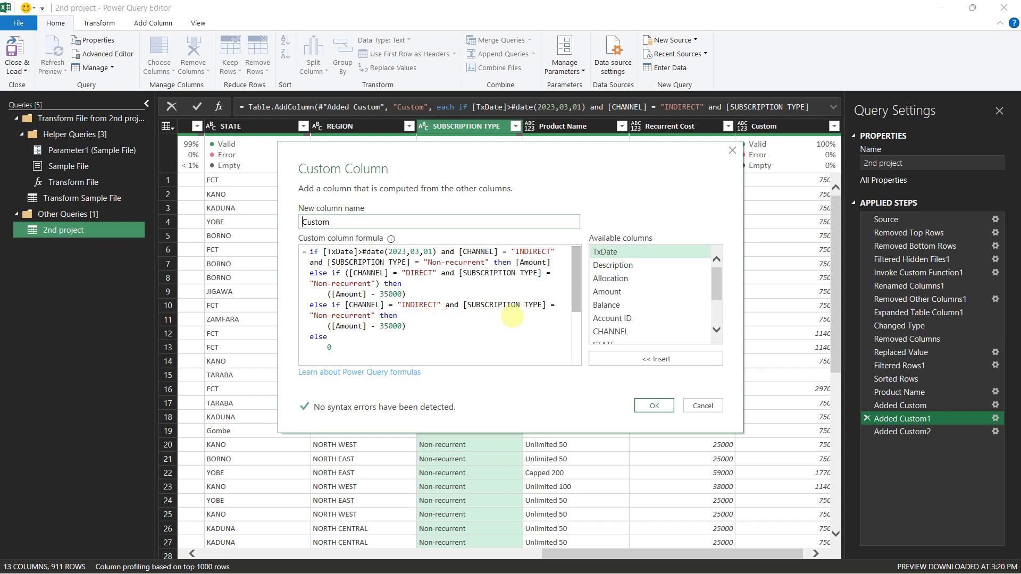
{"action": "left_click", "coordinate": [697, 403]}
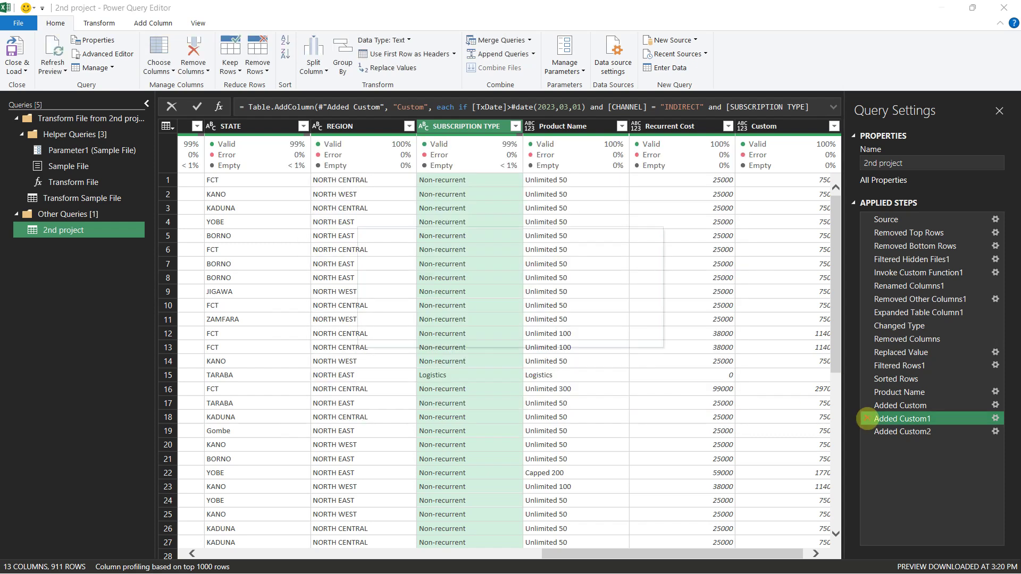
{"action": "left_click", "coordinate": [866, 419]}
{"action": "left_click", "coordinate": [574, 320]}
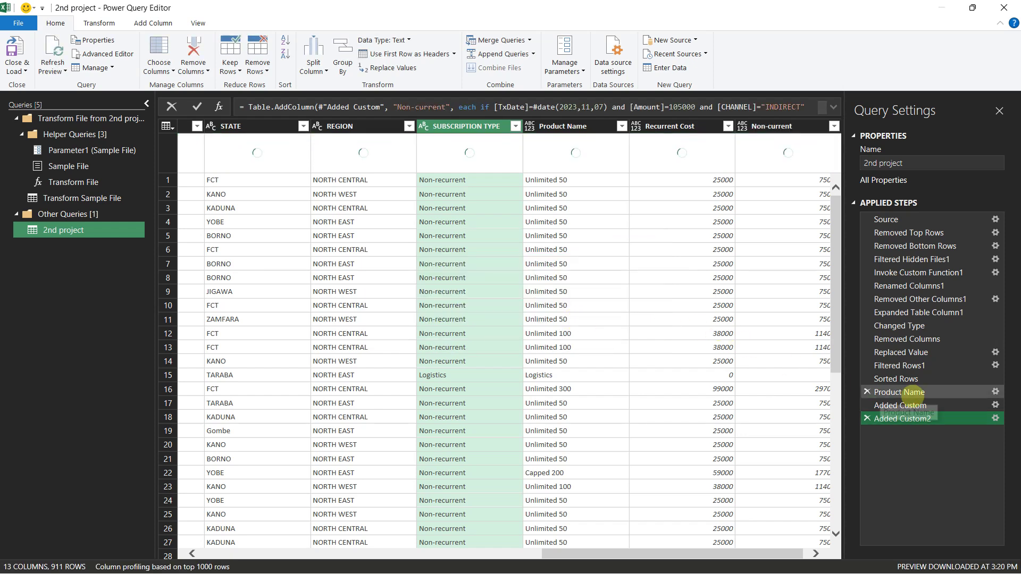
Step: Review the Recurrent Cost formula of the Added Custom step through to its end
{"action": "left_click", "coordinate": [915, 406]}
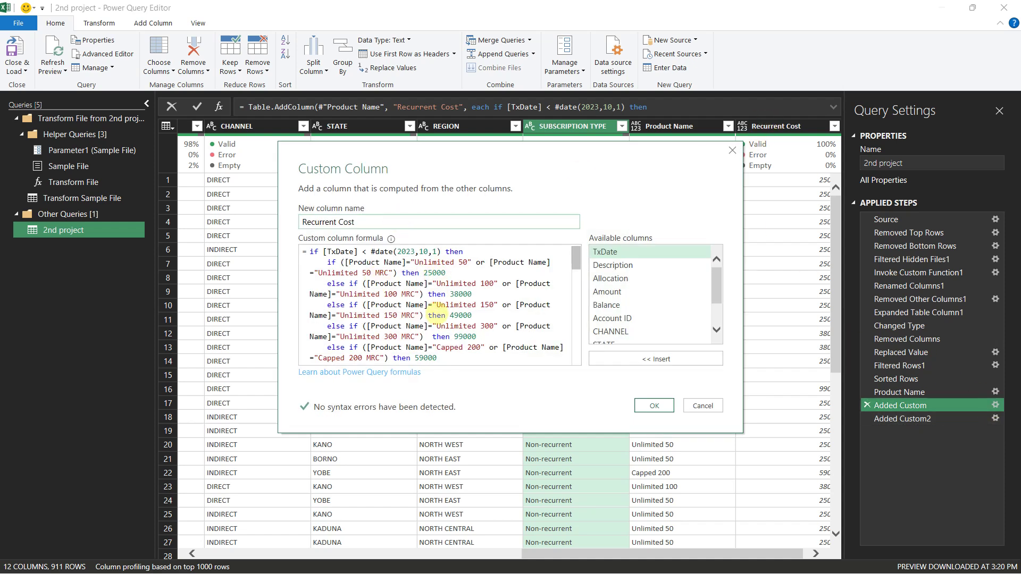
{"action": "scroll", "coordinate": [440, 323], "scroll_direction": "down", "scroll_amount": 5}
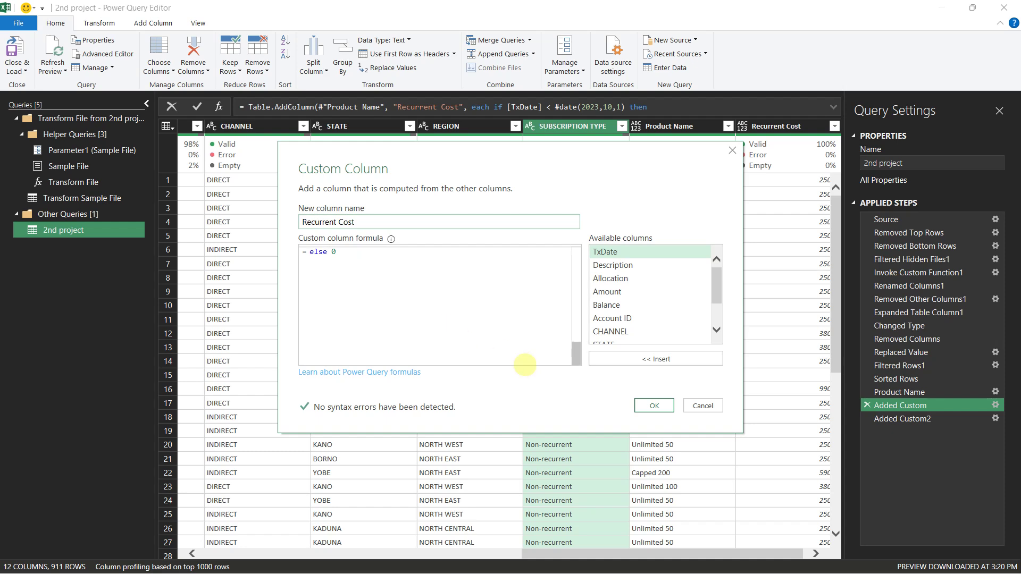
{"action": "left_click", "coordinate": [702, 405]}
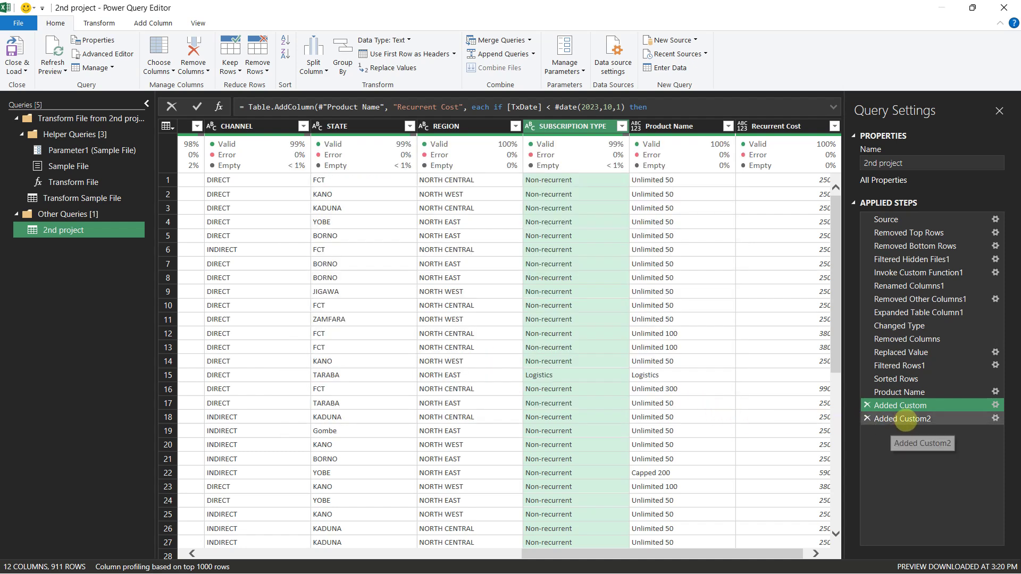
Step: Start a new custom column after the Added Custom2 step and name it Recurrent Cost
{"action": "left_click", "coordinate": [874, 419]}
{"action": "left_click_drag", "start_coordinate": [729, 555], "coordinate": [777, 555]}
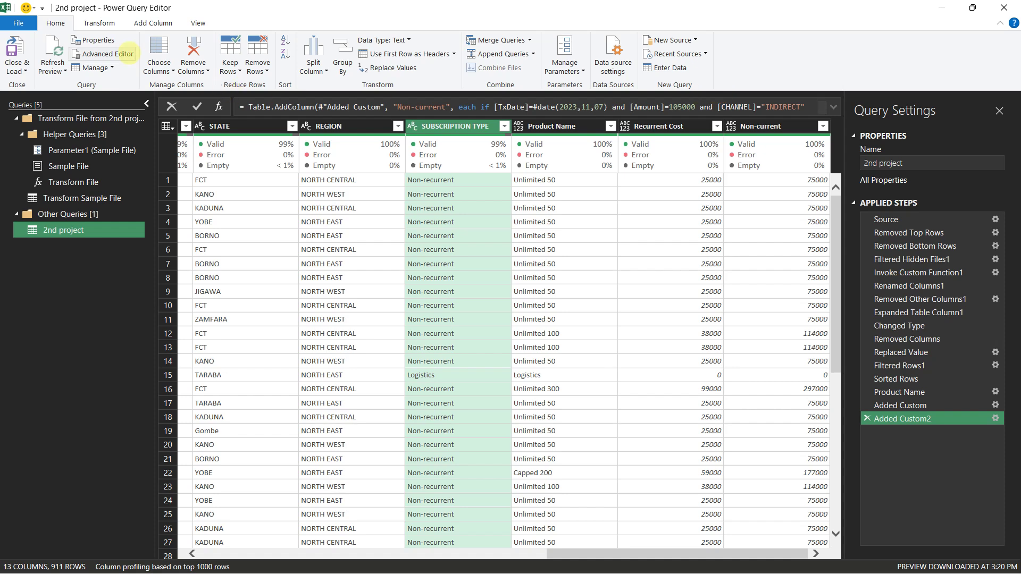
{"action": "left_click", "coordinate": [153, 23]}
{"action": "left_click", "coordinate": [60, 50]}
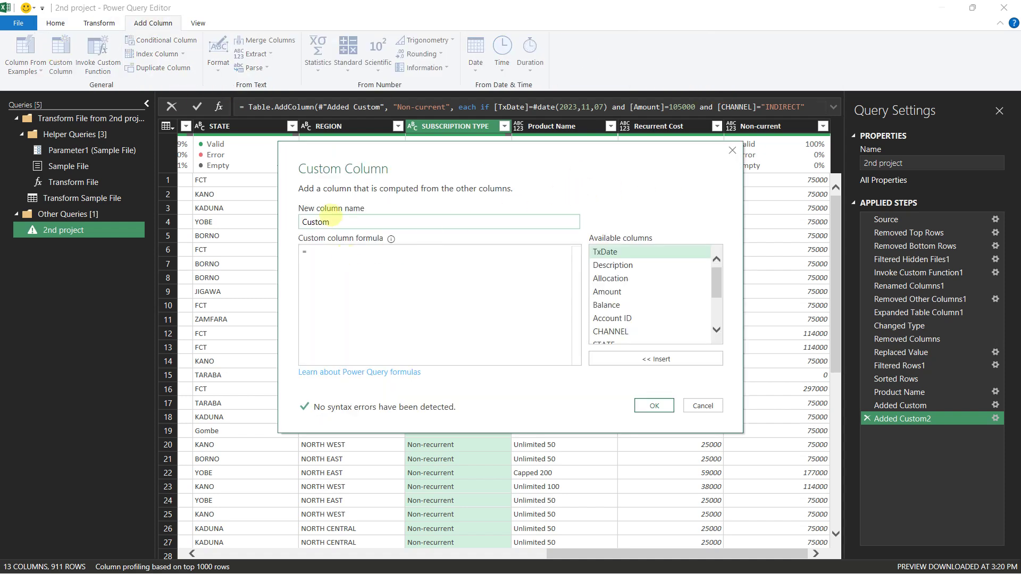
{"action": "left_click_drag", "start_coordinate": [351, 219], "coordinate": [288, 224]}
{"action": "type", "text": "re"}
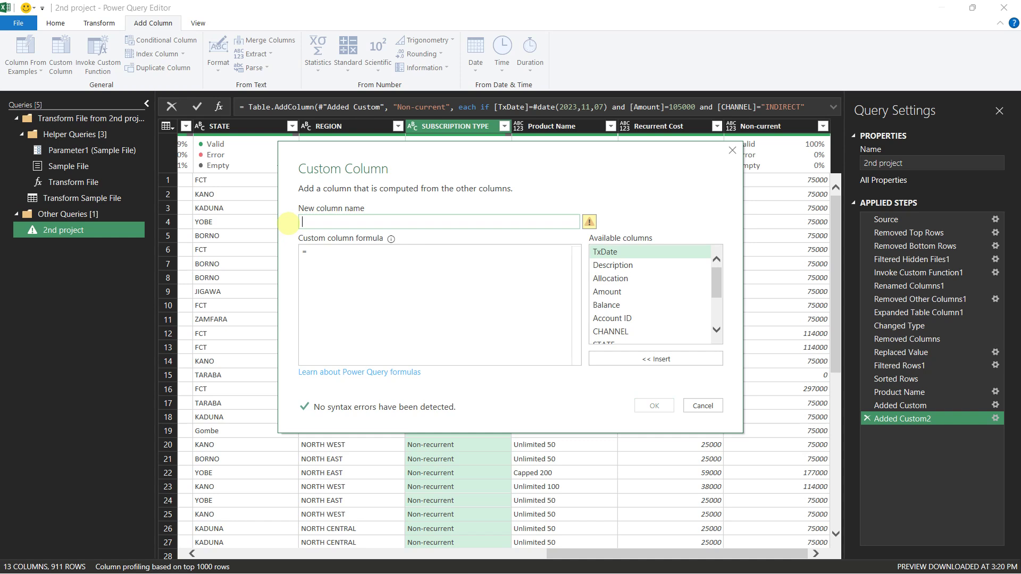
{"action": "type", "text": "Recurrent Cost"}
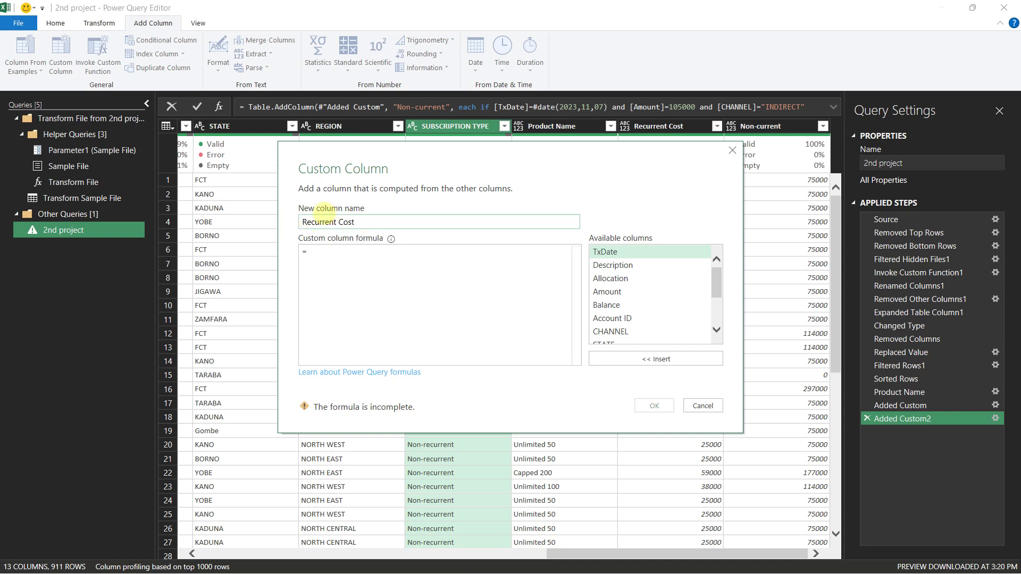
Step: Set the new column's formula to [#"Non-current"]/3, create the column and check its values
{"action": "left_click", "coordinate": [319, 255]}
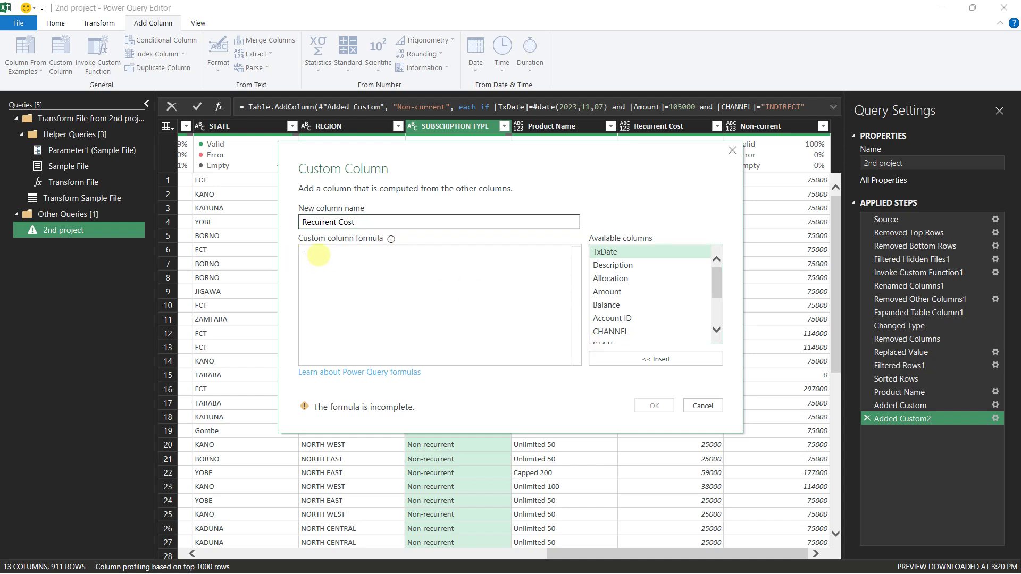
{"action": "type", "text": "No"}
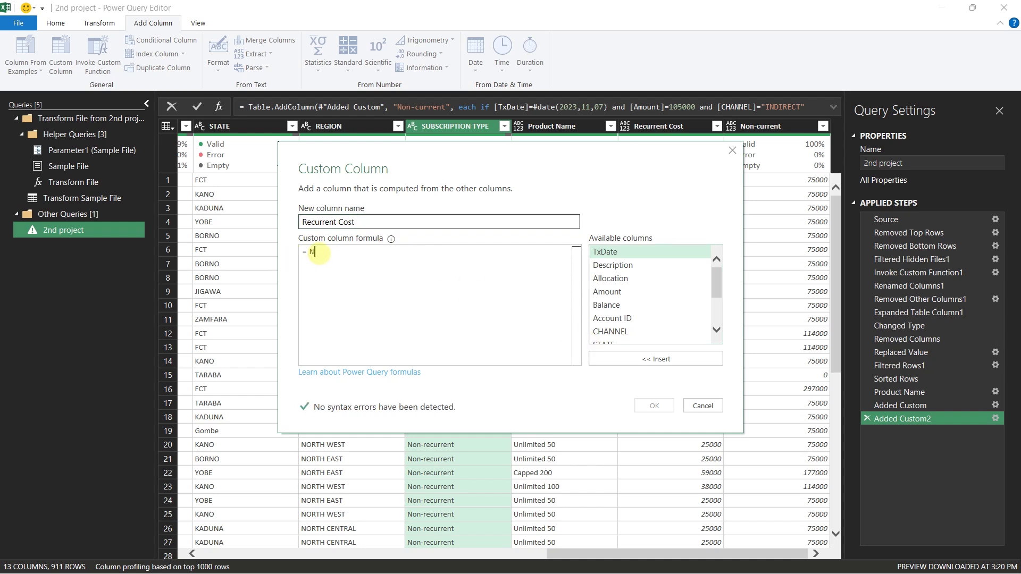
{"action": "key", "text": "Down"}
{"action": "key", "text": "Down"}
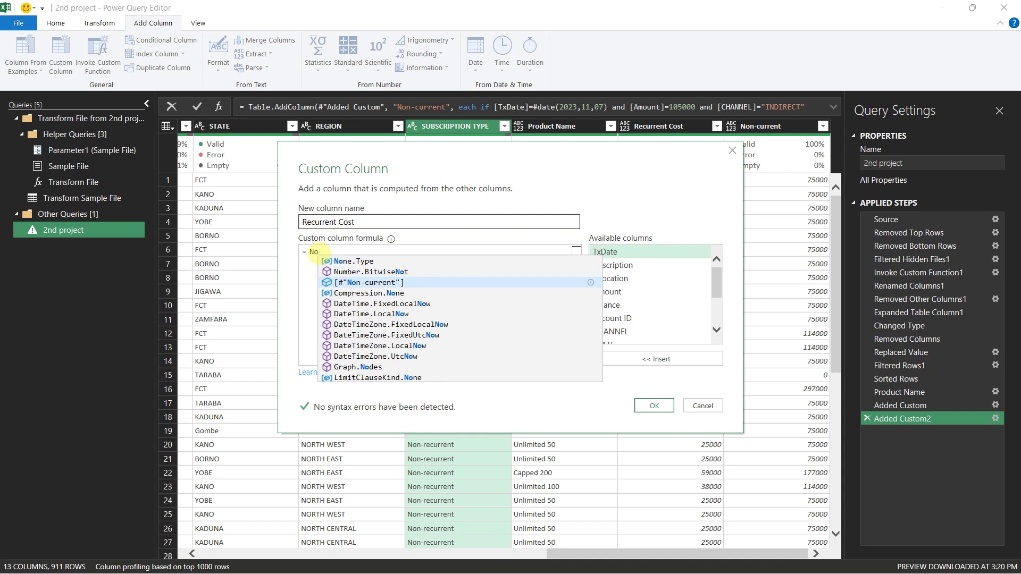
{"action": "key", "text": "Tab"}
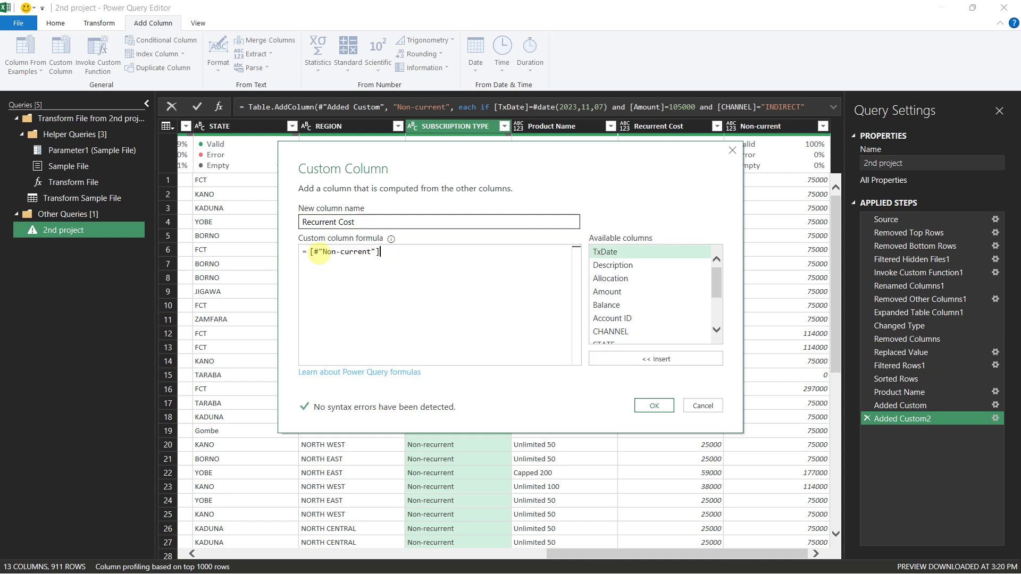
{"action": "type", "text": "/3"}
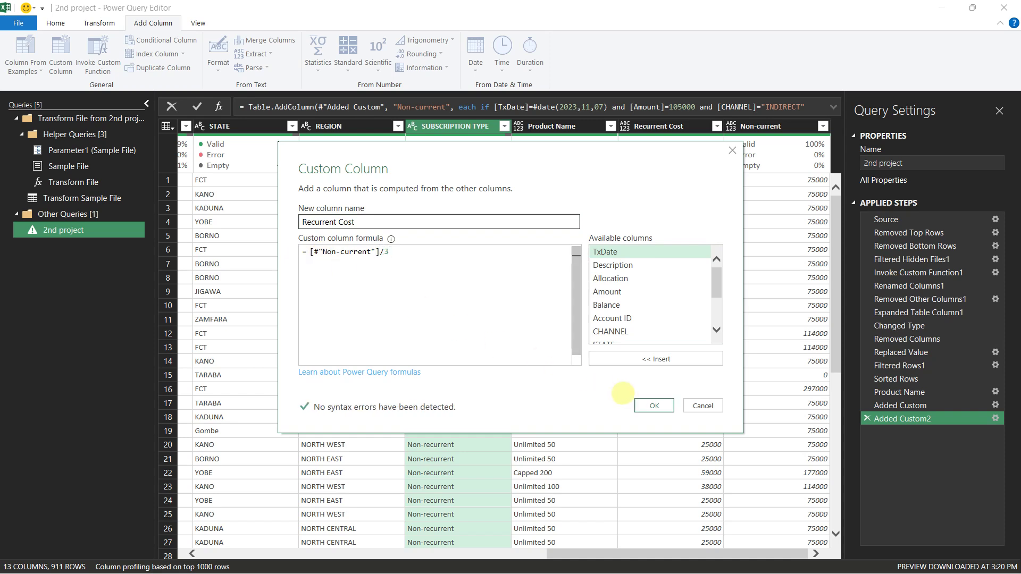
{"action": "left_click", "coordinate": [653, 405]}
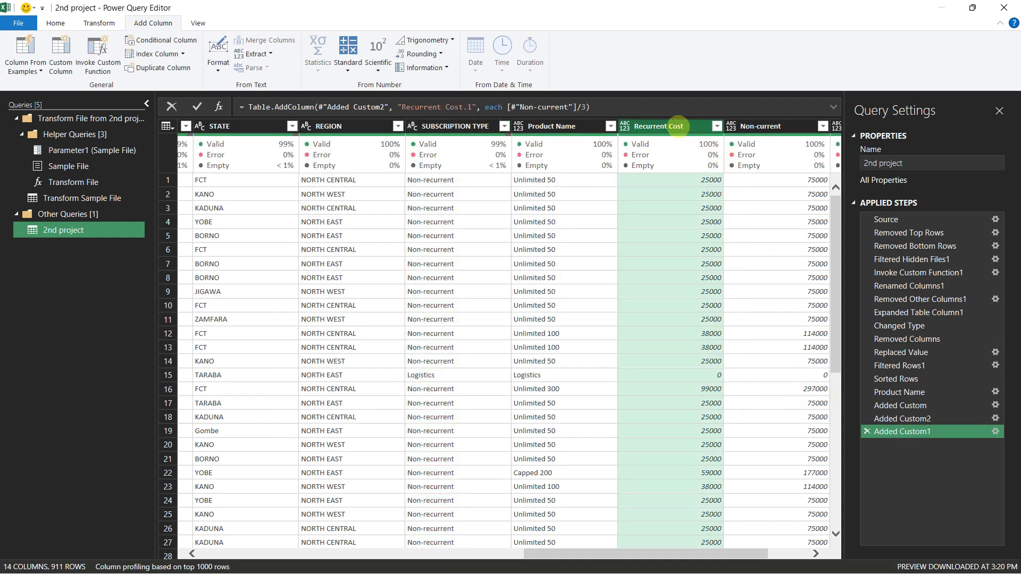
{"action": "left_click_drag", "start_coordinate": [665, 554], "coordinate": [752, 553]}
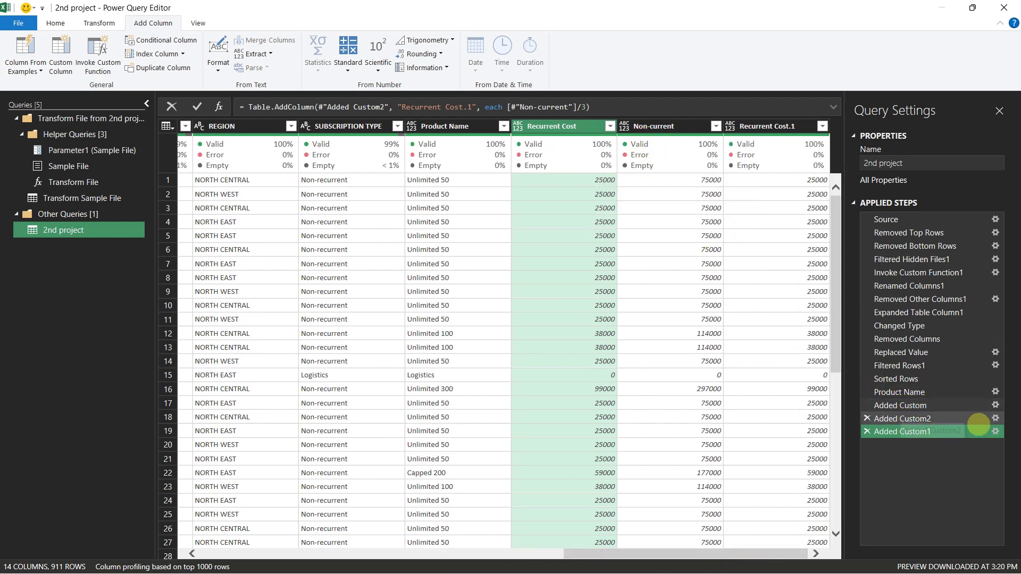
Step: Rename the column produced by the Added Custom2 step to Non-recurrent
{"action": "left_click", "coordinate": [995, 418]}
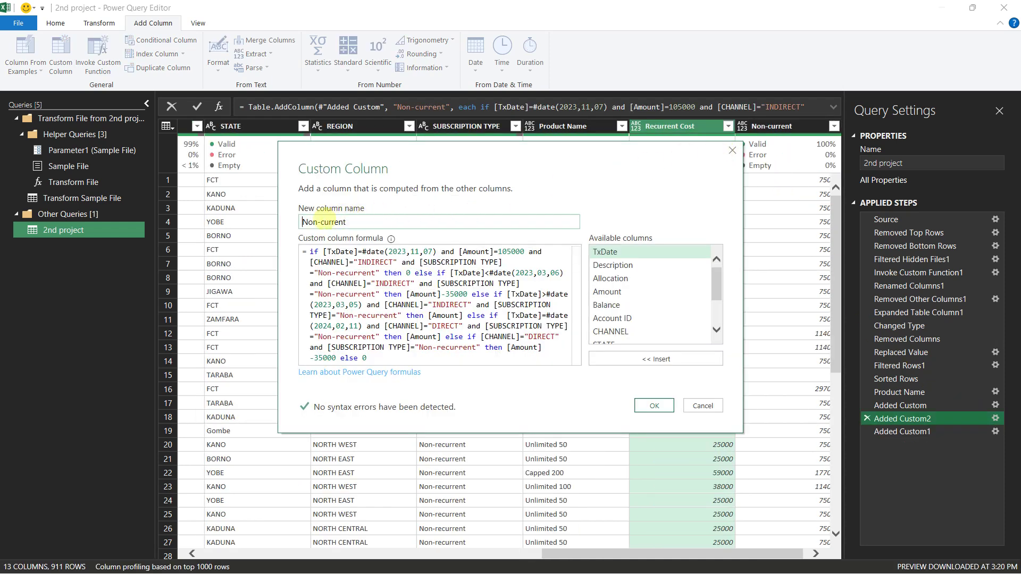
{"action": "left_click", "coordinate": [322, 224]}
{"action": "type", "text": "re"}
{"action": "left_click", "coordinate": [654, 406]}
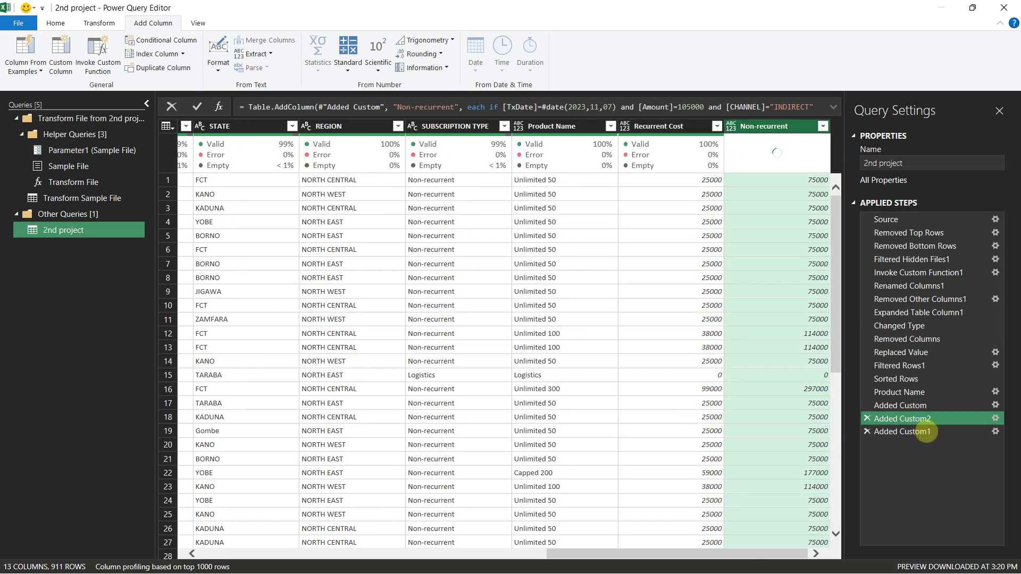
Step: Change the formula of the Added Custom1 step to [#"Non-recurrent"]/3
{"action": "left_click", "coordinate": [927, 432]}
{"action": "left_click_drag", "start_coordinate": [738, 553], "coordinate": [814, 556]}
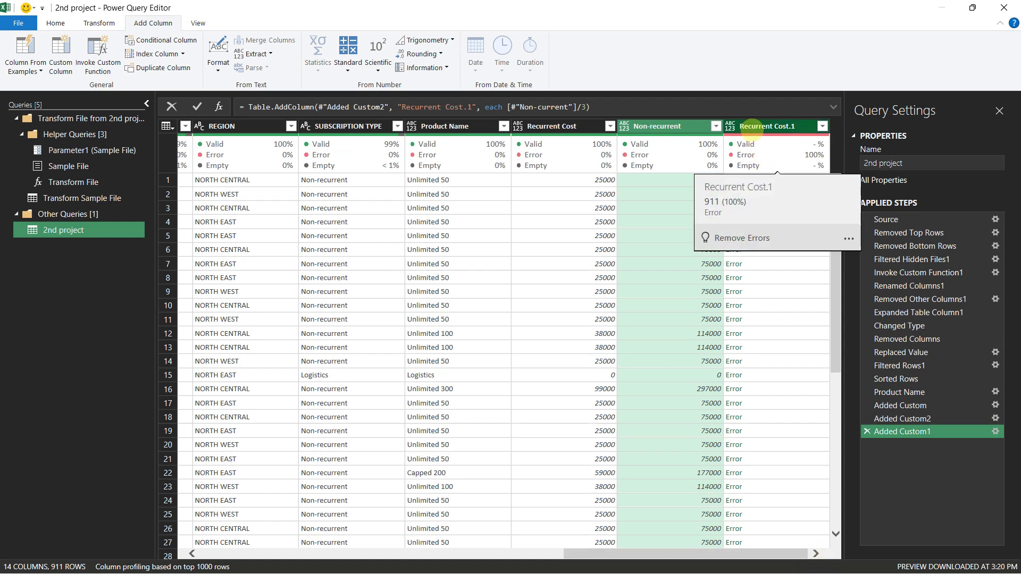
{"action": "left_click", "coordinate": [995, 431]}
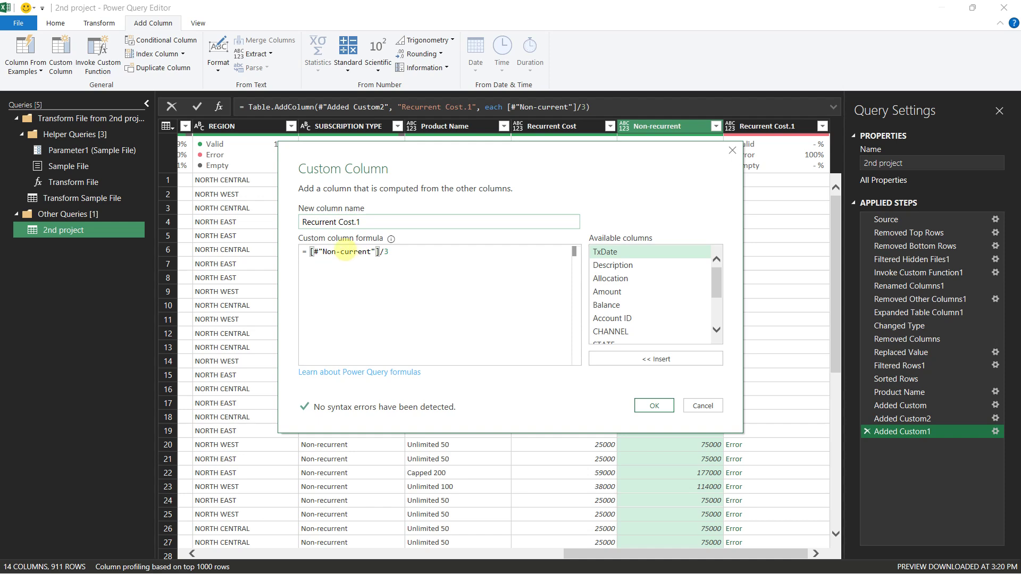
{"action": "type", "text": "re"}
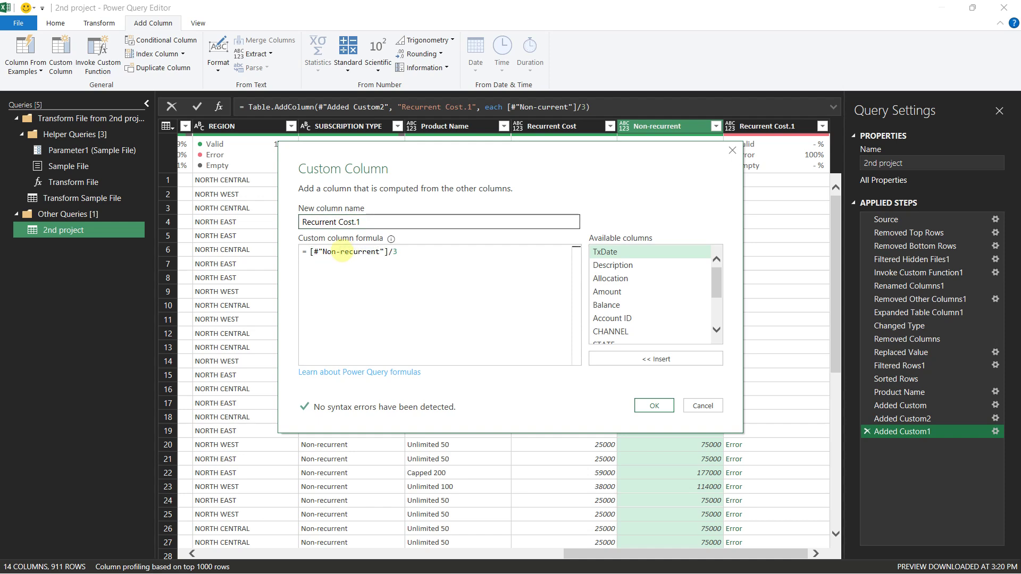
{"action": "left_click", "coordinate": [659, 405]}
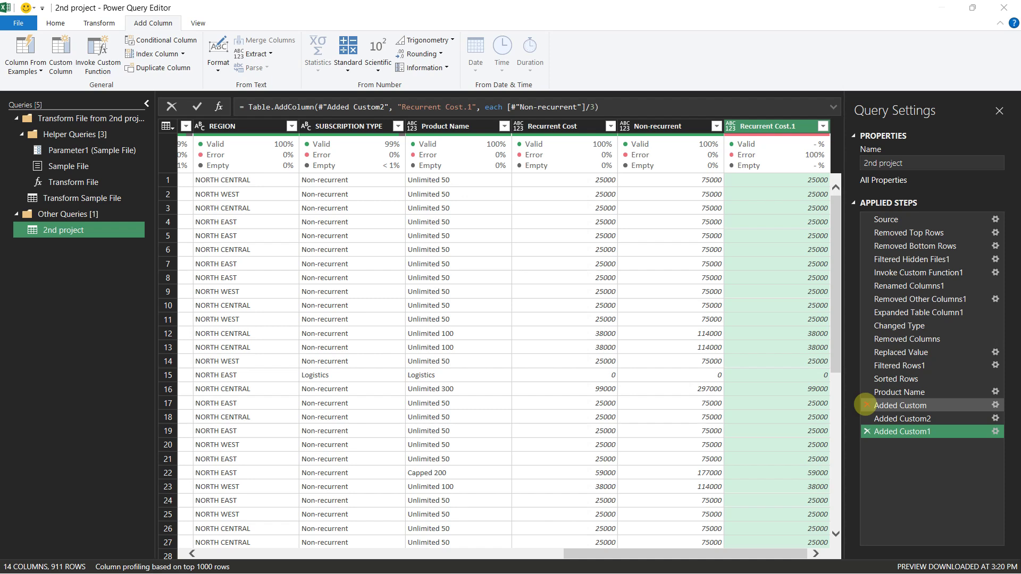
Step: Delete the Added Custom step holding the old Recurrent Cost column and check the values and column quality of Recurrent Cost.1
{"action": "left_click", "coordinate": [865, 405]}
{"action": "left_click", "coordinate": [582, 319]}
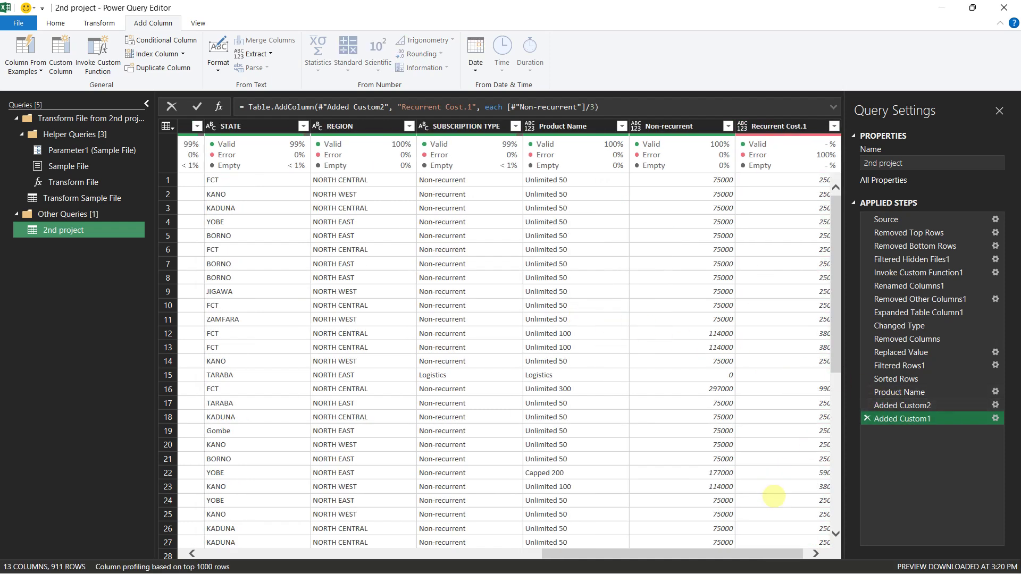
{"action": "left_click_drag", "start_coordinate": [782, 552], "coordinate": [806, 550]}
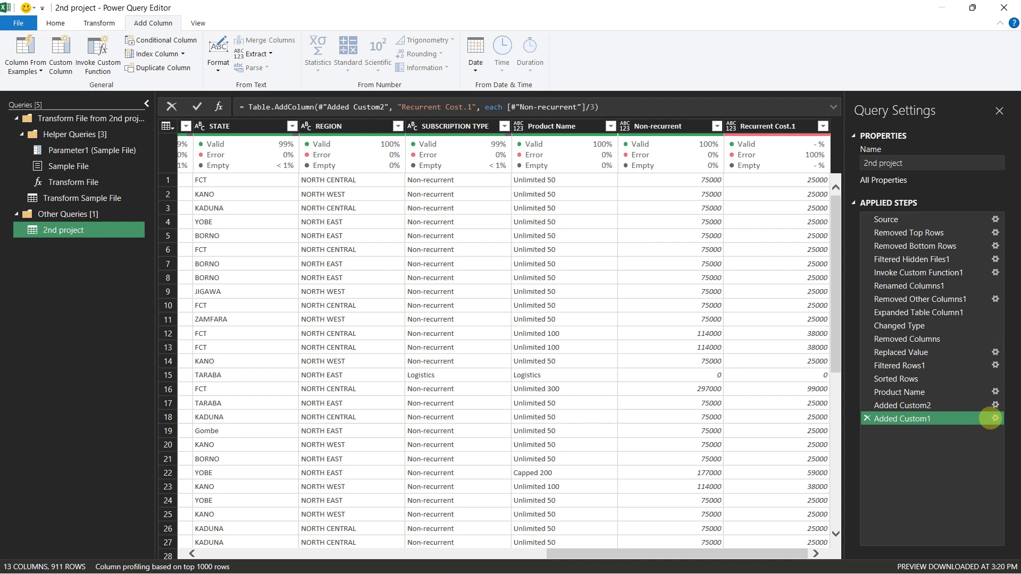
{"action": "mouse_move", "coordinate": [785, 138]}
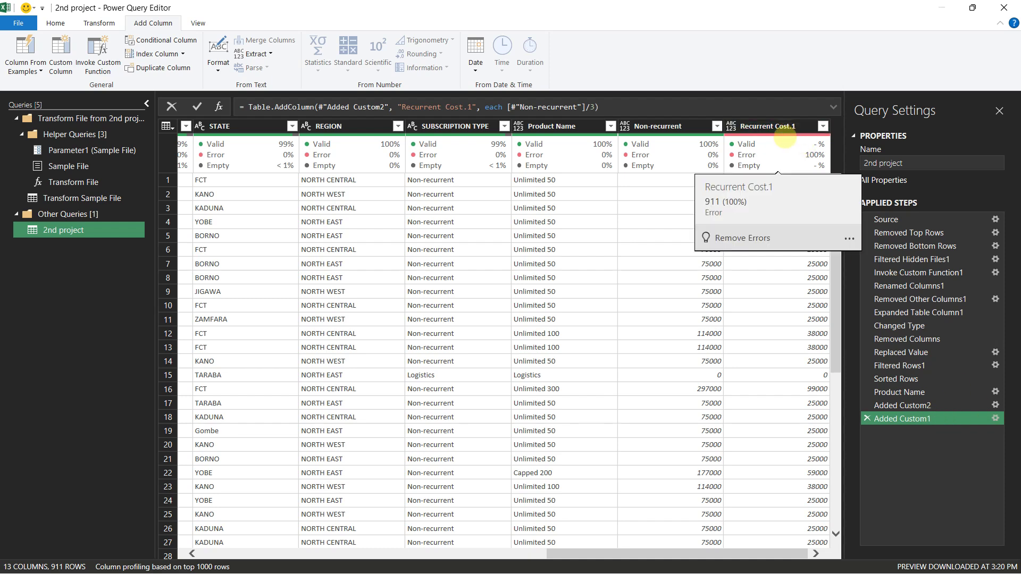
{"action": "scroll", "coordinate": [752, 337], "scroll_direction": "down", "scroll_amount": 10}
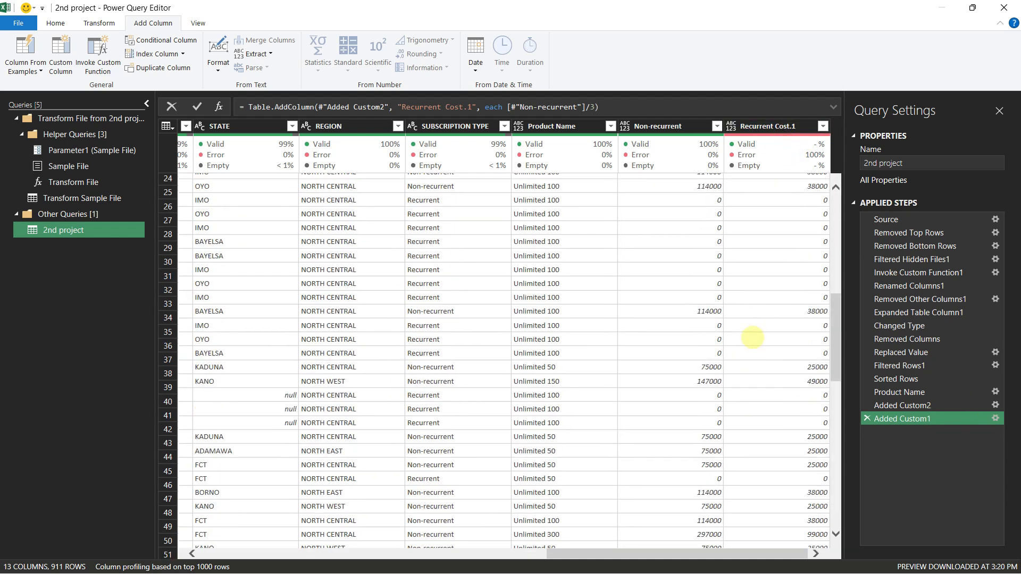
{"action": "scroll", "coordinate": [753, 337], "scroll_direction": "down", "scroll_amount": 14}
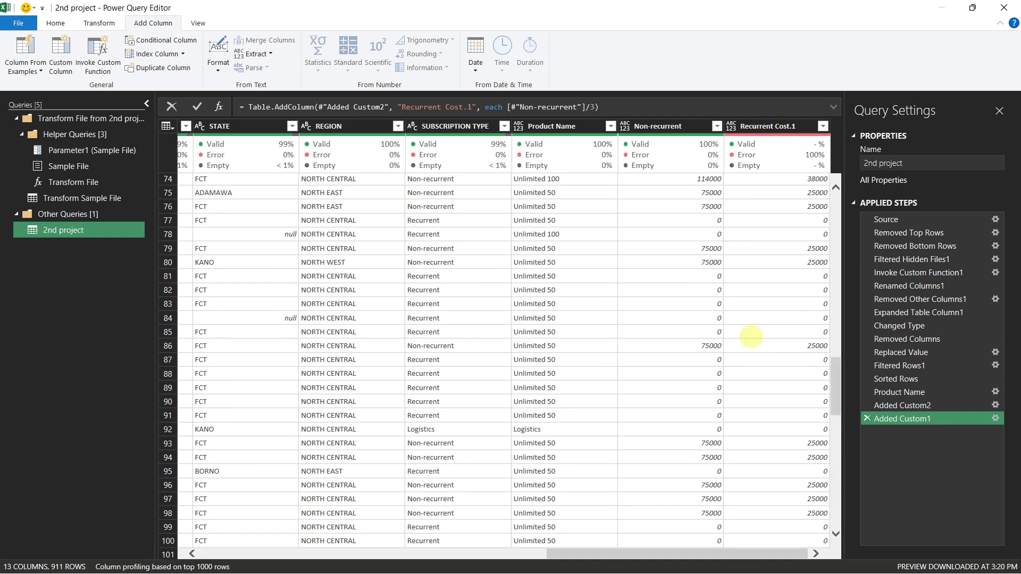
{"action": "scroll", "coordinate": [750, 336], "scroll_direction": "up", "scroll_amount": 20}
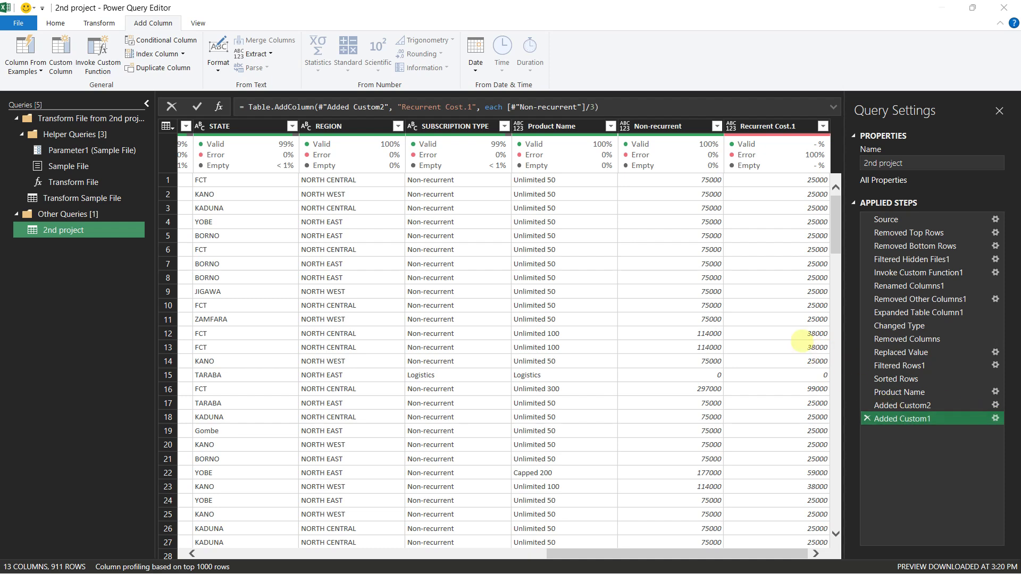
Step: Change the Recurrent Cost.1 formula to if [#"Non-recurrent"]<>0 then [#"Non-recurrent"]/3 else 0
{"action": "left_click", "coordinate": [310, 254]}
{"action": "type", "text": "if"}
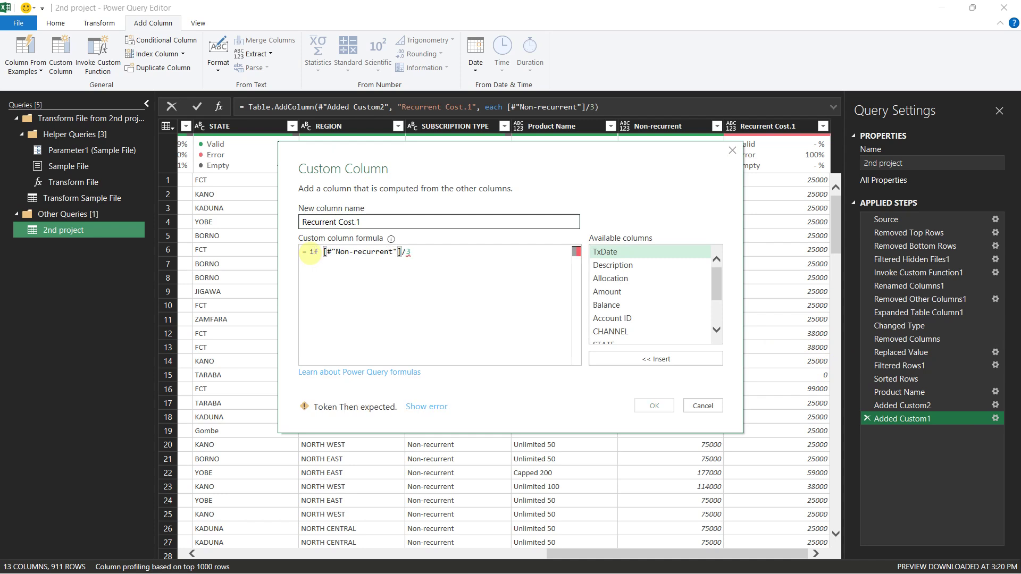
{"action": "key", "text": "shift+Right"}
{"action": "key", "text": "shift+Right"}
{"action": "key", "text": "shift+Right"}
{"action": "key", "text": "shift+Right"}
{"action": "key", "text": "shift+Right"}
{"action": "key", "text": "shift+Right"}
{"action": "key", "text": "shift+Right"}
{"action": "key", "text": "shift+Right"}
{"action": "key", "text": "shift+Right"}
{"action": "key", "text": "shift+Right"}
{"action": "key", "text": "shift+Right"}
{"action": "key", "text": "shift+Right"}
{"action": "key", "text": "shift+Right"}
{"action": "key", "text": "shift+Right"}
{"action": "key", "text": "shift+Right"}
{"action": "key", "text": "shift+Right"}
{"action": "key", "text": "shift+Right"}
{"action": "key", "text": "shift+Right"}
{"action": "key", "text": "shift+Right"}
{"action": "key", "text": "ctrl+c"}
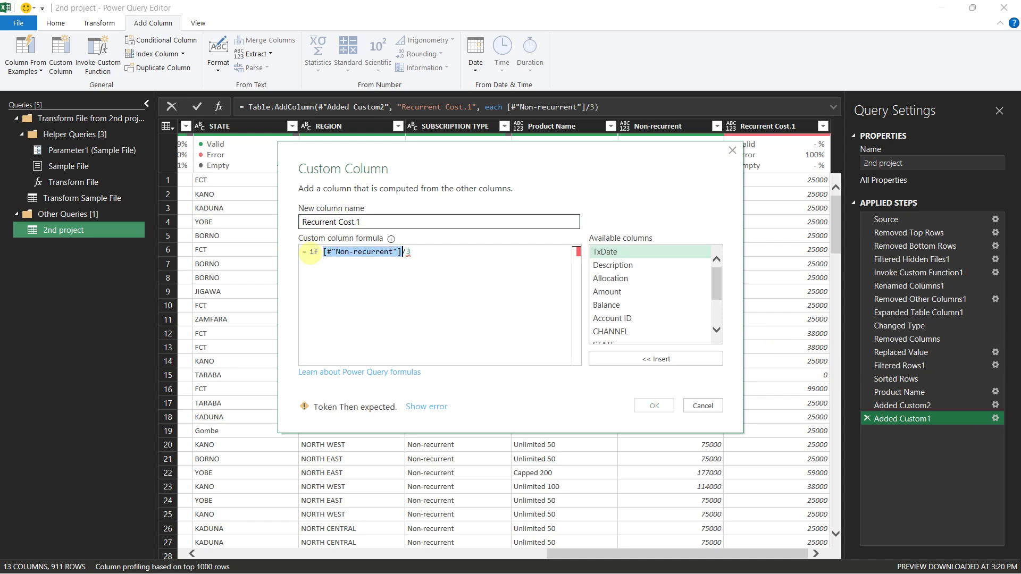
{"action": "key", "text": "Left"}
{"action": "key", "text": "ctrl+v"}
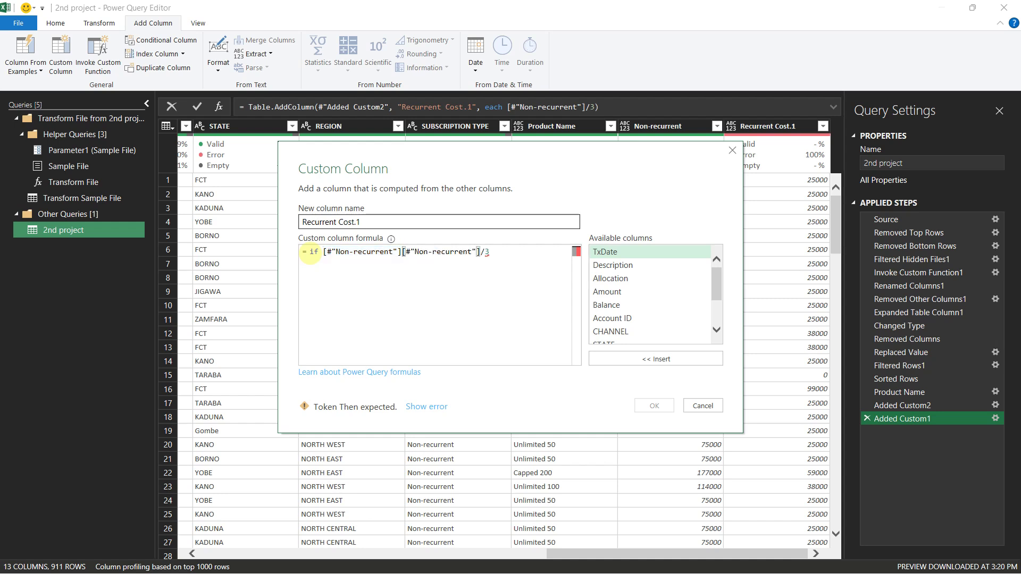
{"action": "type", "text": "<>0 then "}
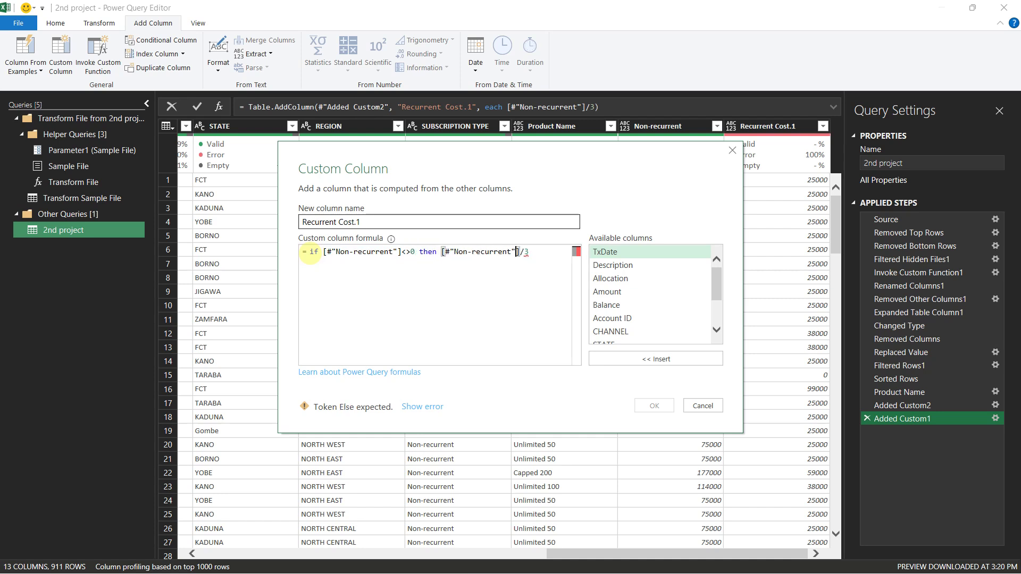
{"action": "type", "text": "else"}
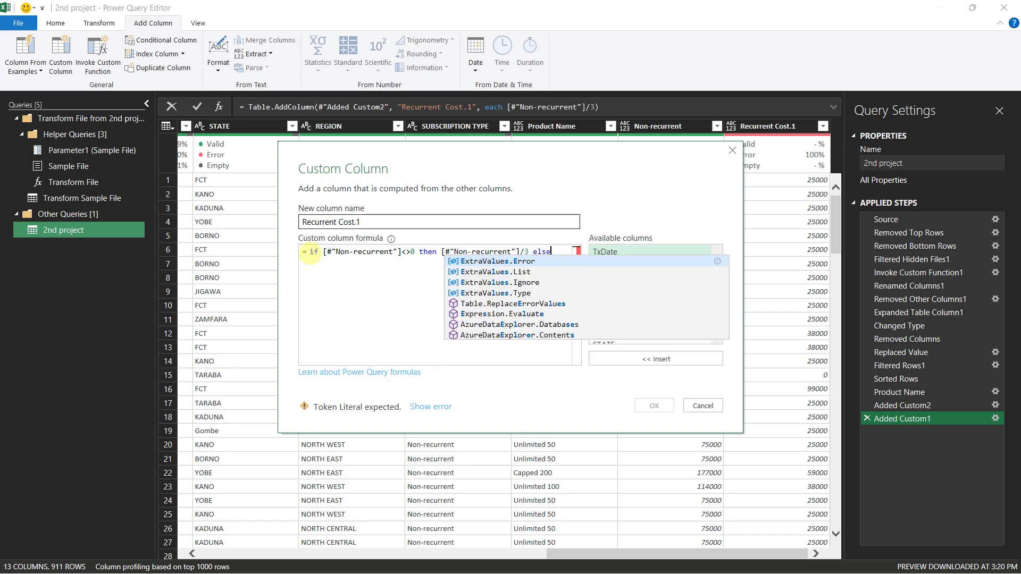
{"action": "type", "text": " 0"}
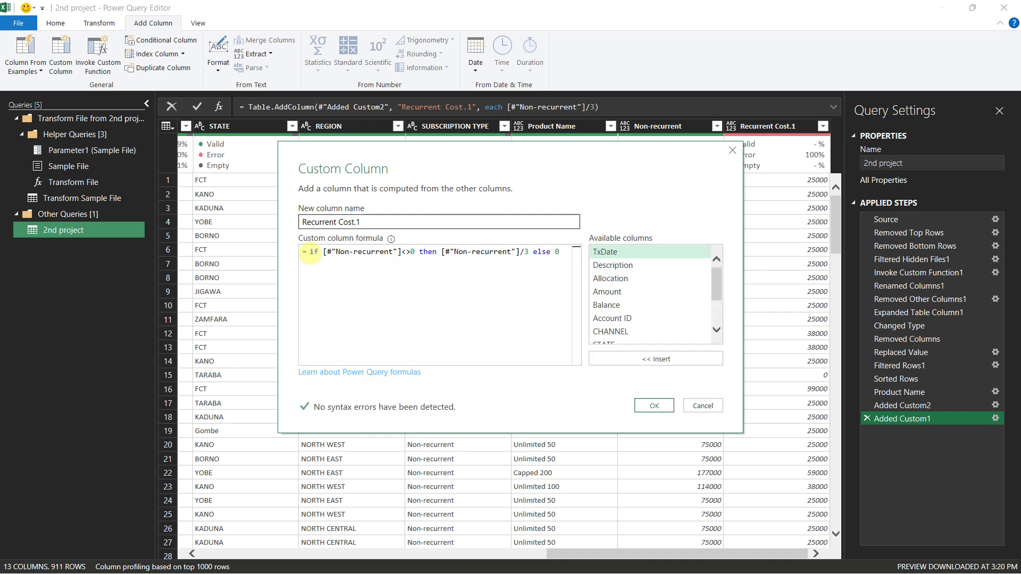
{"action": "left_click", "coordinate": [658, 406]}
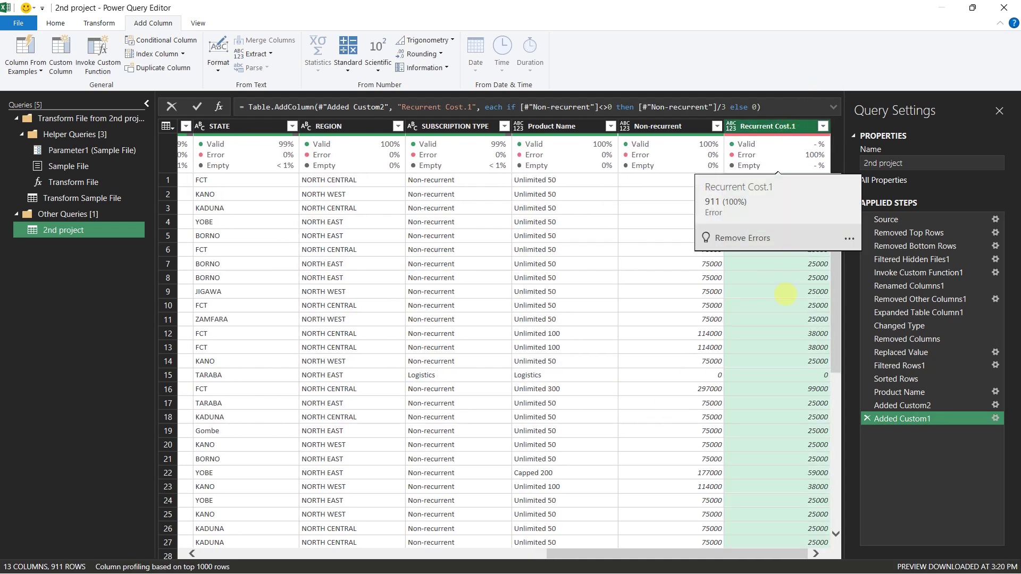
Step: Delete the Added Custom1 step that produces the Recurrent Cost.1 column
{"action": "left_click", "coordinate": [786, 291]}
{"action": "left_click", "coordinate": [912, 405]}
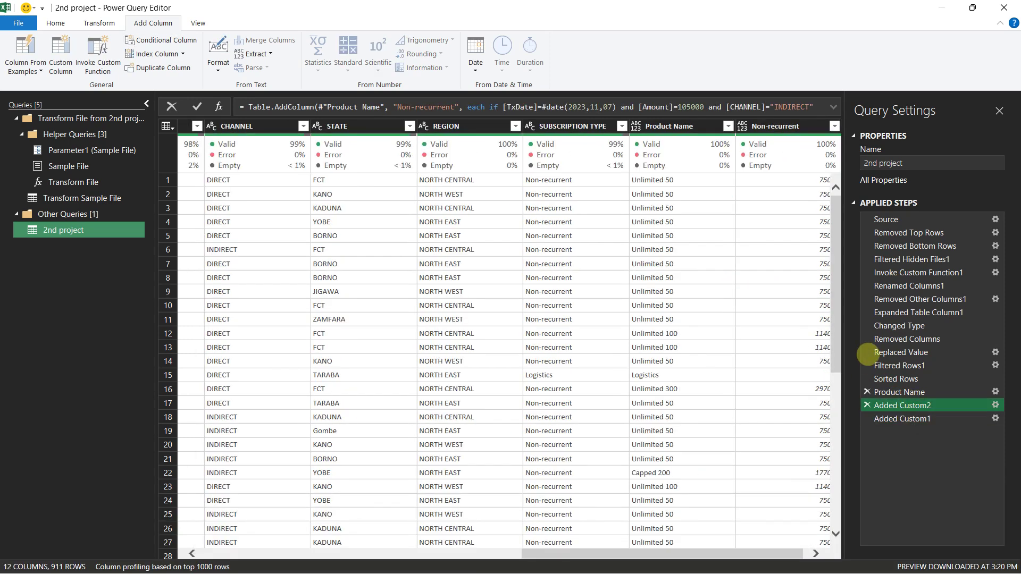
{"action": "left_click", "coordinate": [865, 419]}
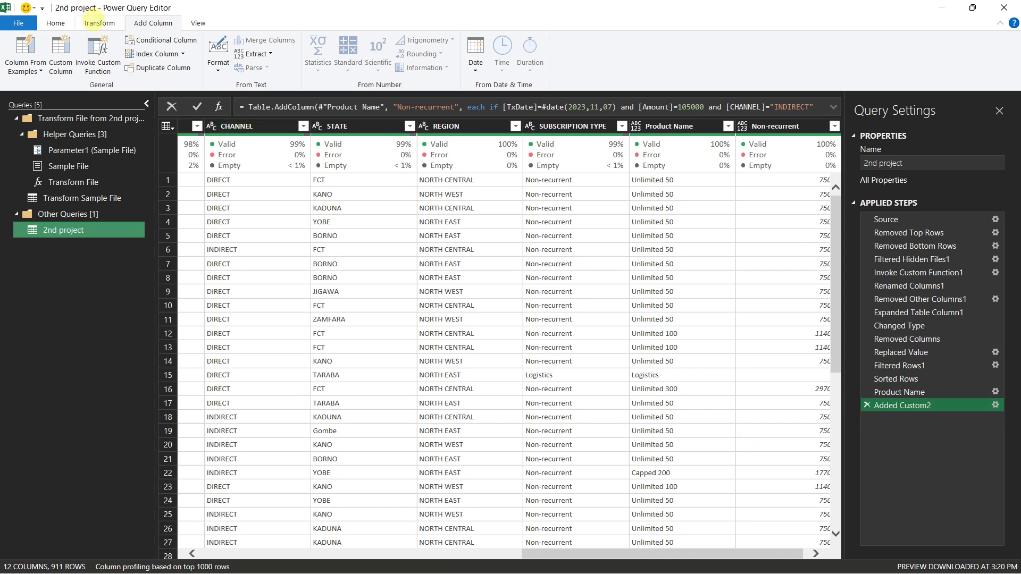
Step: Start a new custom column after the Added Custom2 step and name it Recurrent
{"action": "left_click", "coordinate": [99, 23]}
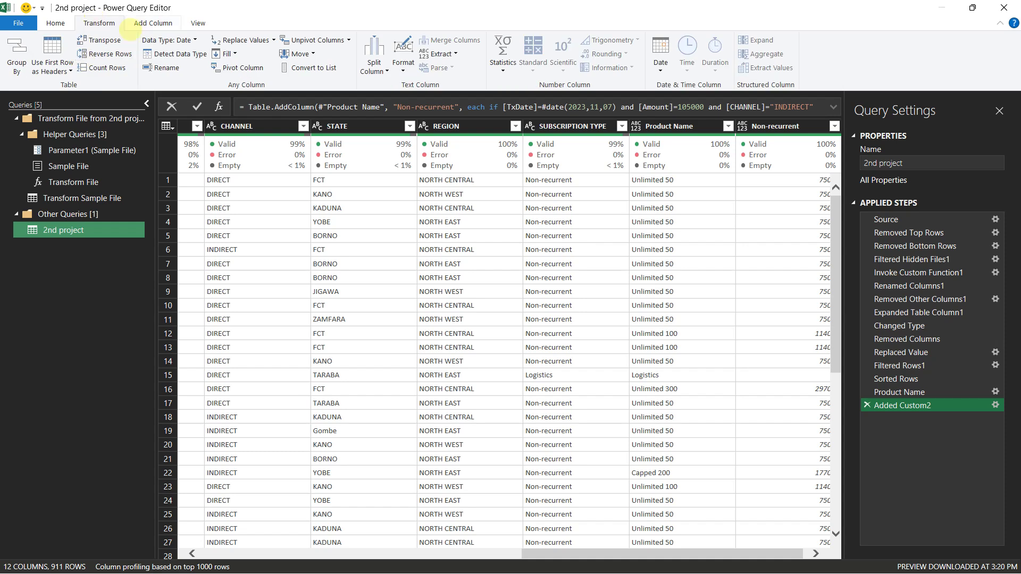
{"action": "left_click", "coordinate": [150, 23]}
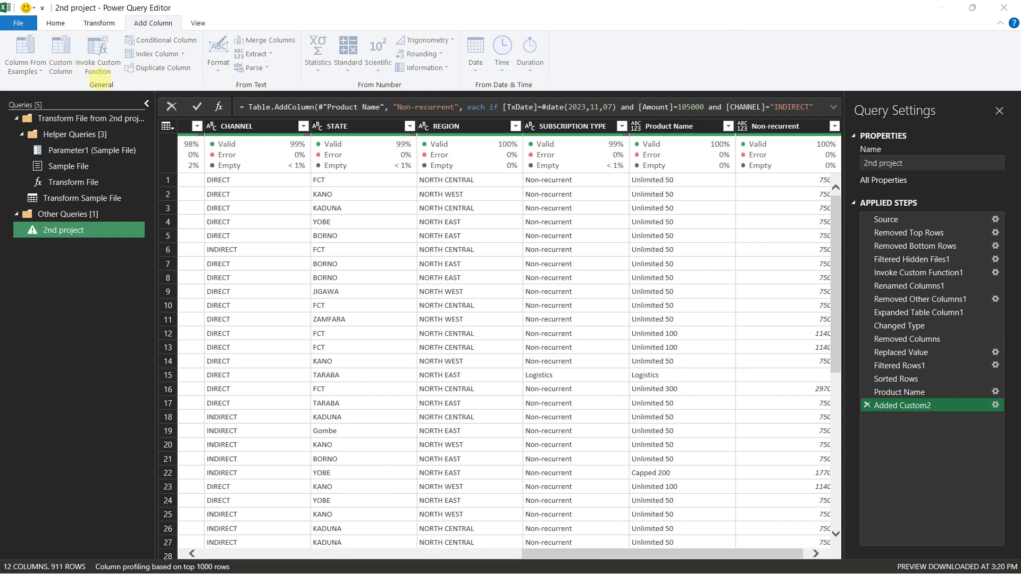
{"action": "left_click", "coordinate": [60, 63]}
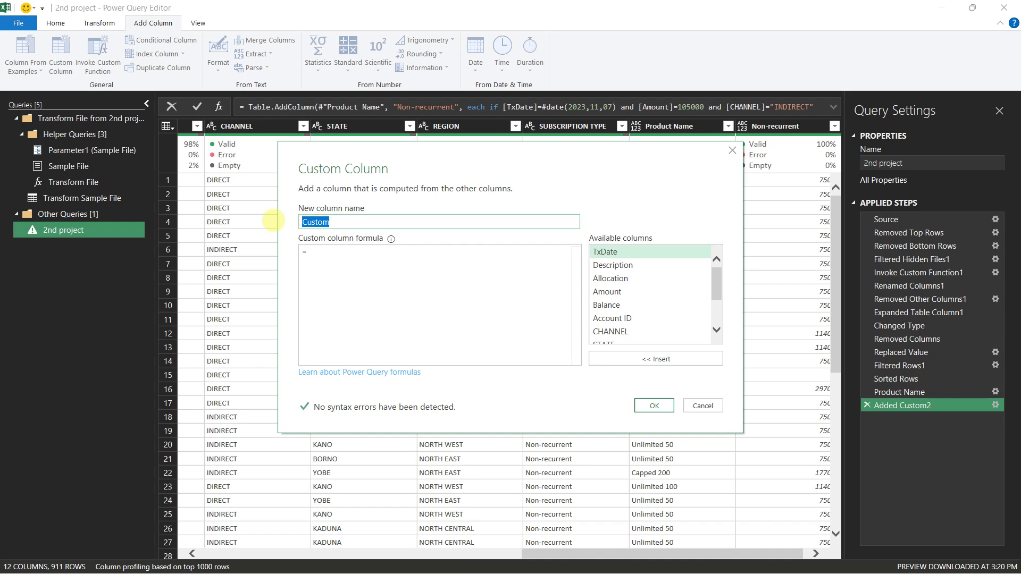
{"action": "type", "text": "Recurrent"}
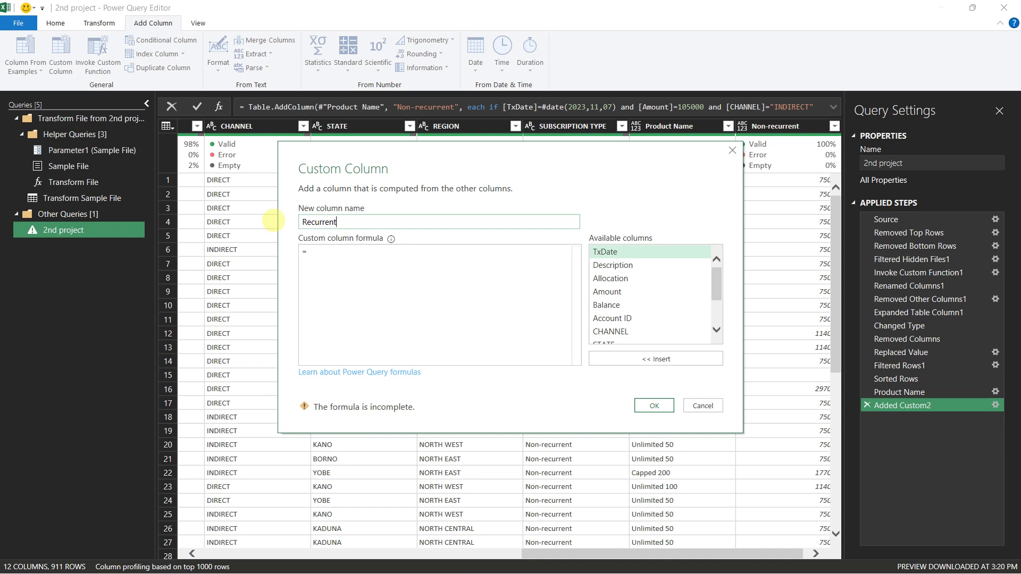
Step: Set the Recurrent column's formula to [#"Non-recurrent"]/3 and create the column
{"action": "left_click", "coordinate": [315, 252]}
{"action": "type", "text": "[#\"Non-recurrent\"]"}
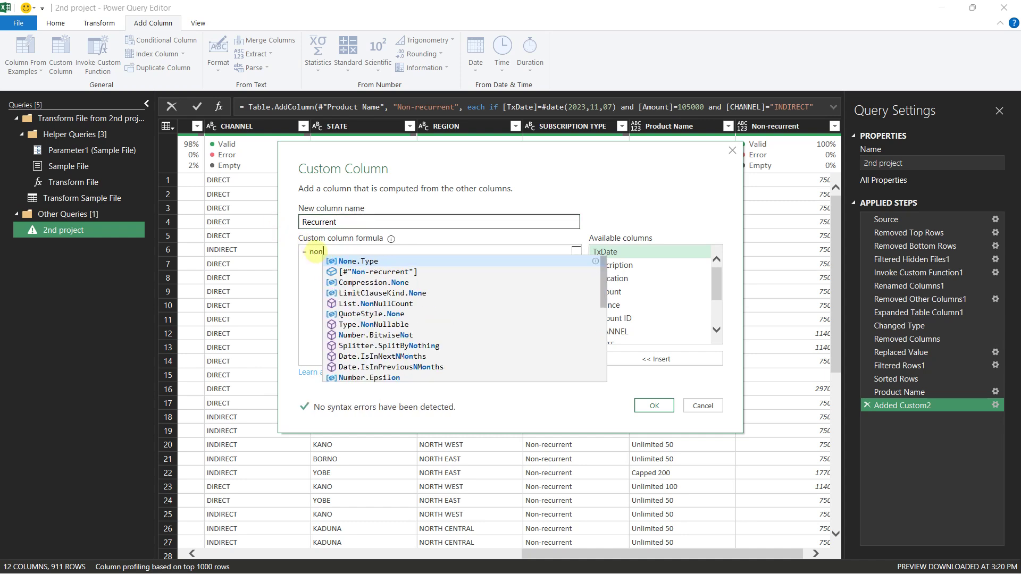
{"action": "key", "text": "Down"}
{"action": "key", "text": "Tab"}
{"action": "type", "text": "/2"}
{"action": "key", "text": "BackSpace"}
{"action": "type", "text": "3"}
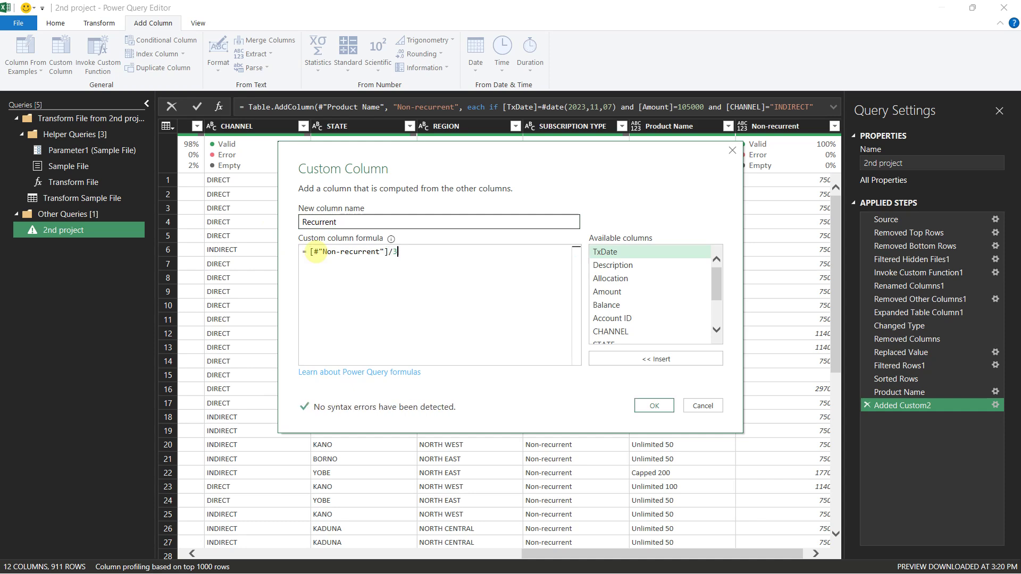
{"action": "left_click", "coordinate": [654, 405]}
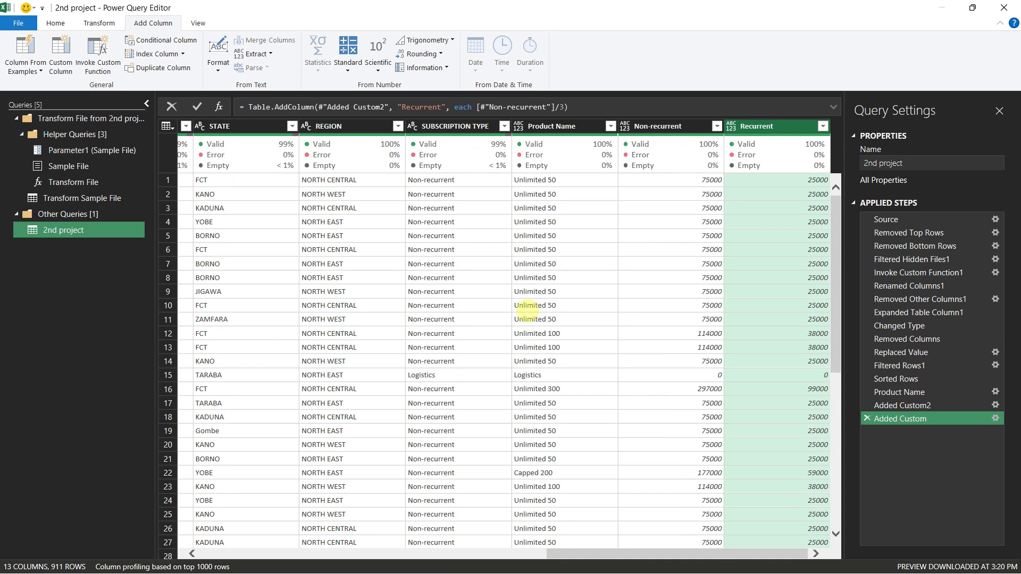
Step: Check the Recurrent values against the Non-recurrent amounts and subscription types throughout the rows
{"action": "scroll", "coordinate": [795, 315], "scroll_direction": "down", "scroll_amount": 20}
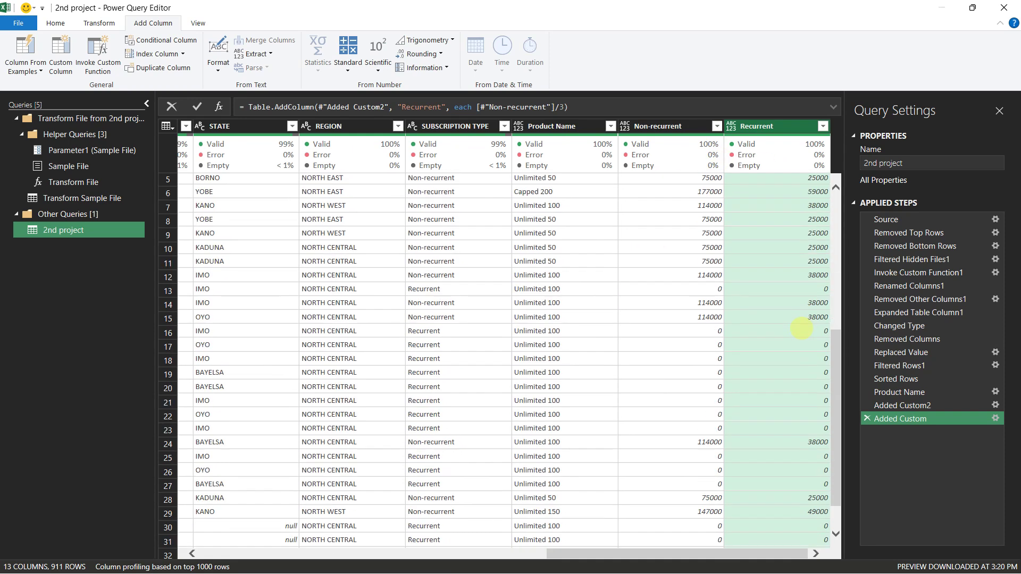
{"action": "scroll", "coordinate": [801, 329], "scroll_direction": "down", "scroll_amount": 17}
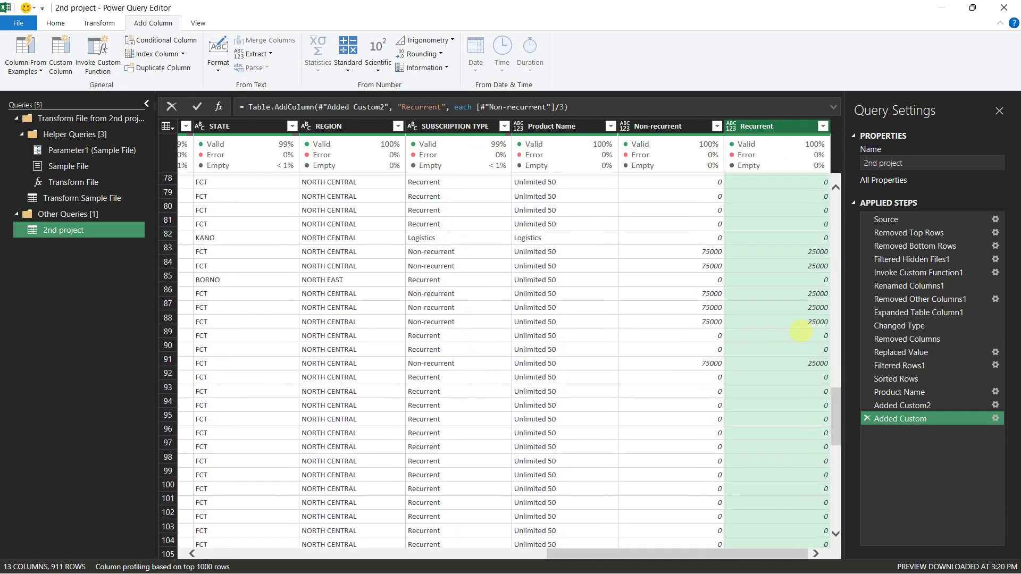
{"action": "scroll", "coordinate": [800, 335], "scroll_direction": "down", "scroll_amount": 20}
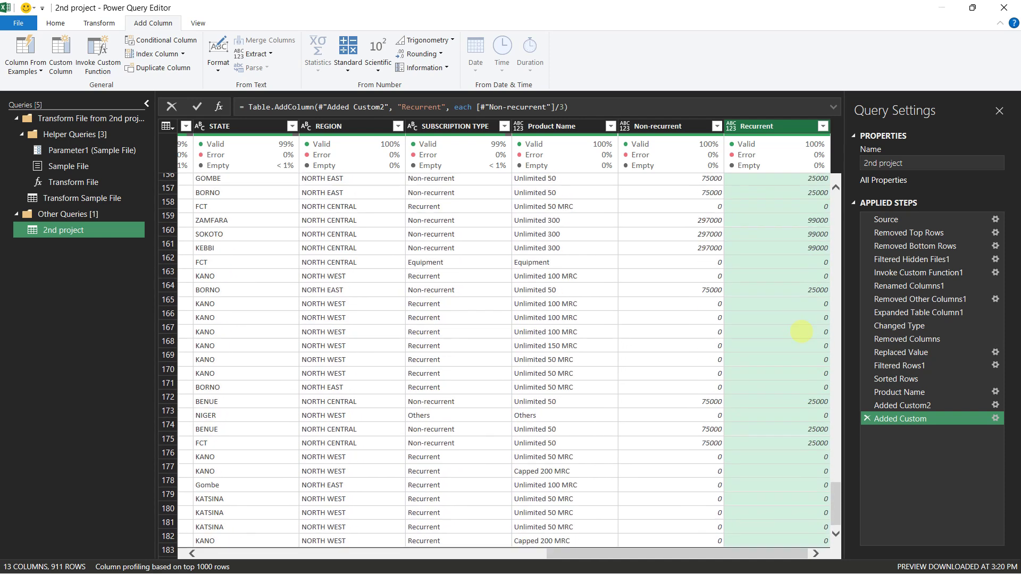
{"action": "scroll", "coordinate": [801, 332], "scroll_direction": "down", "scroll_amount": 8}
{"action": "scroll", "coordinate": [801, 332], "scroll_direction": "up", "scroll_amount": 20}
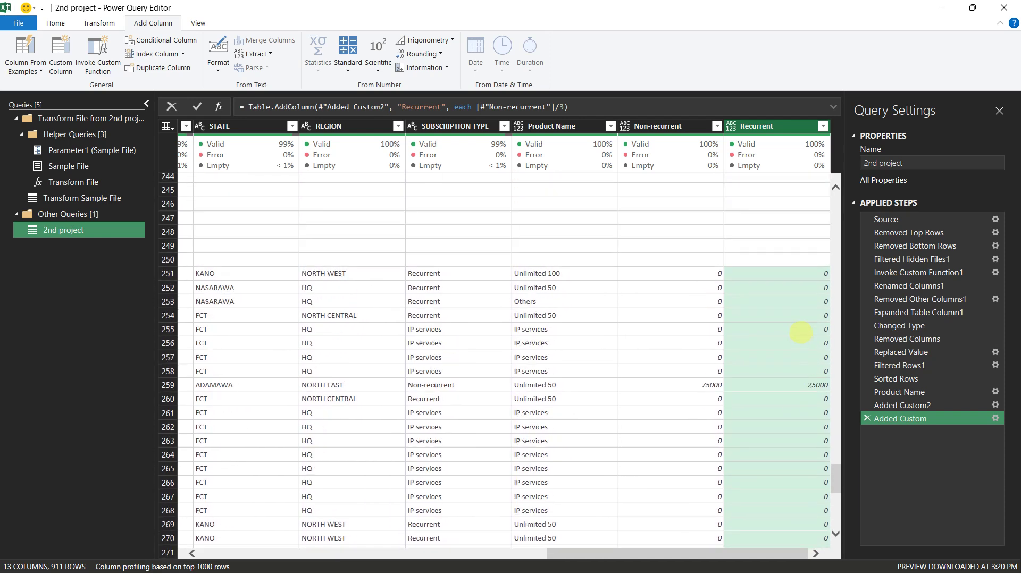
{"action": "scroll", "coordinate": [802, 333], "scroll_direction": "up", "scroll_amount": 20}
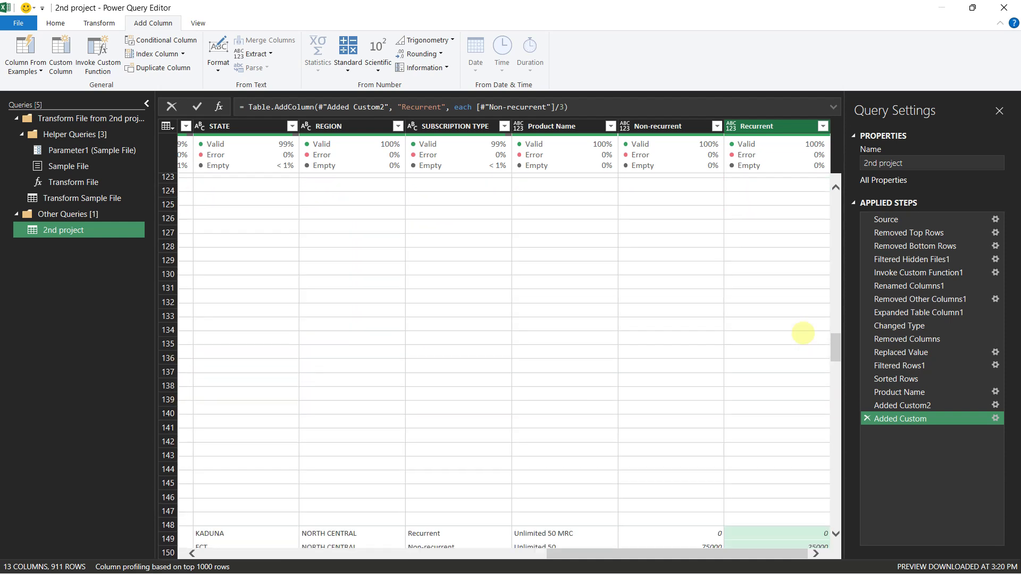
{"action": "scroll", "coordinate": [802, 334], "scroll_direction": "up", "scroll_amount": 13}
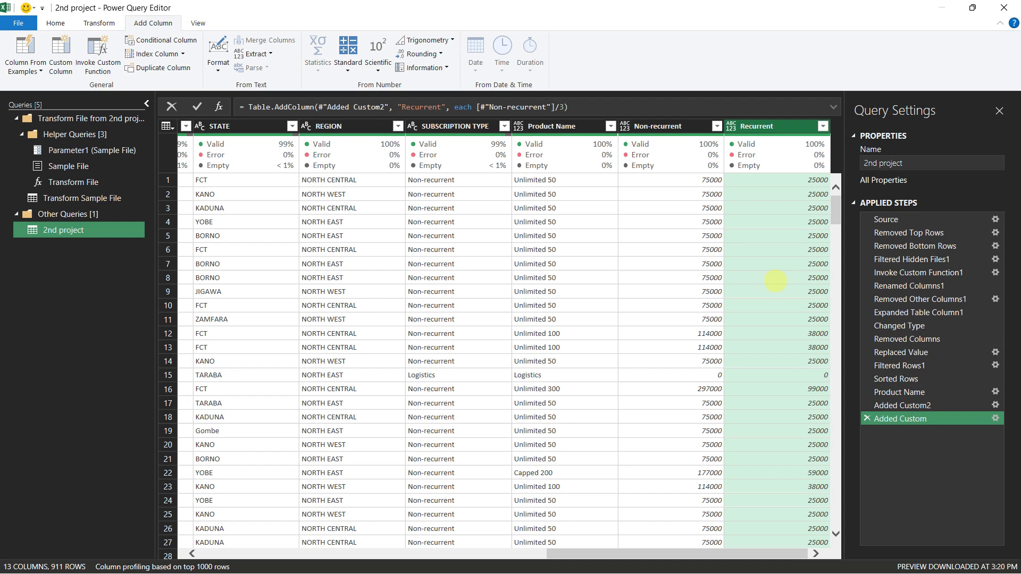
Step: Switch to the Services spreadsheet in Google Sheets and examine the percentage share columns of the Indirect channel service plans
{"action": "key", "text": "alt+Tab"}
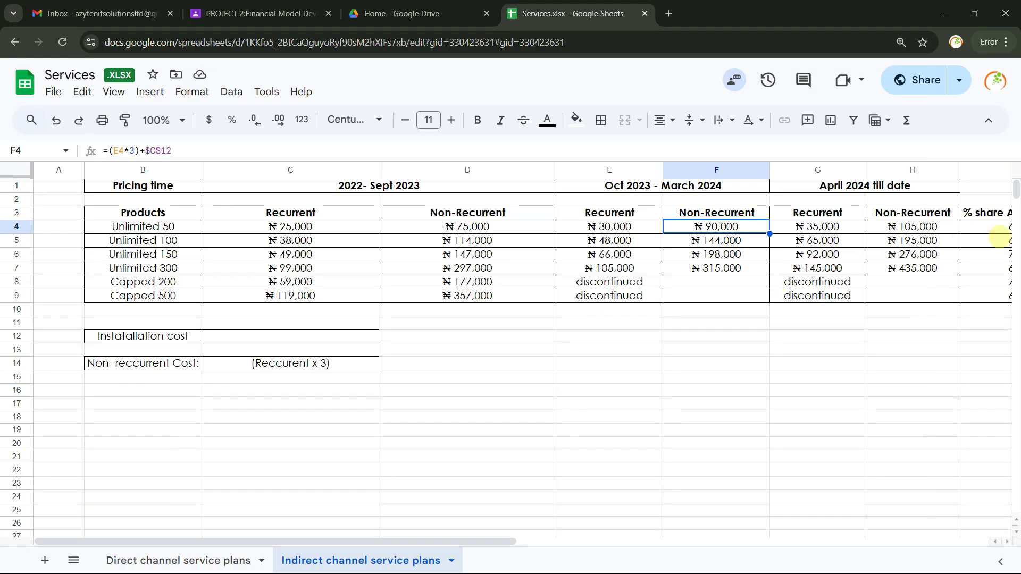
{"action": "left_click_drag", "start_coordinate": [498, 541], "coordinate": [510, 541]}
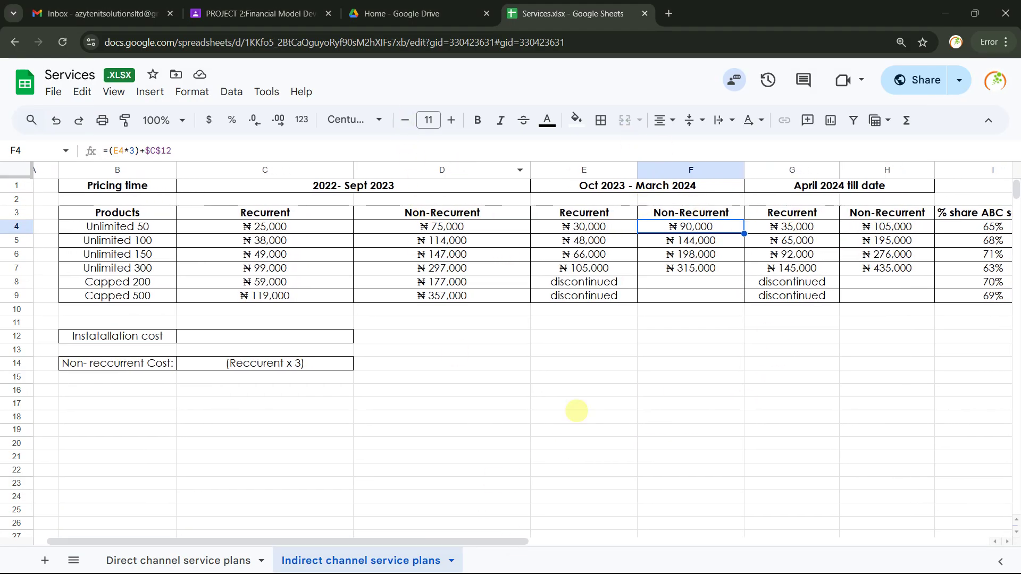
{"action": "left_click_drag", "start_coordinate": [493, 539], "coordinate": [590, 542]}
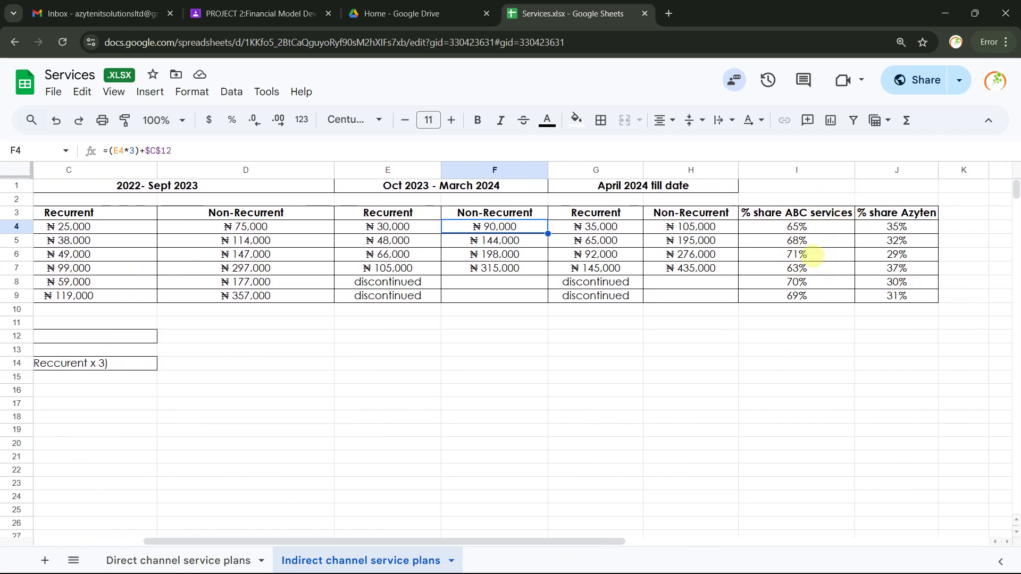
Step: Examine the recurrent and non-recurrent plan prices alongside the share percentages in the Indirect channel service plans
{"action": "left_click_drag", "start_coordinate": [594, 543], "coordinate": [583, 541]}
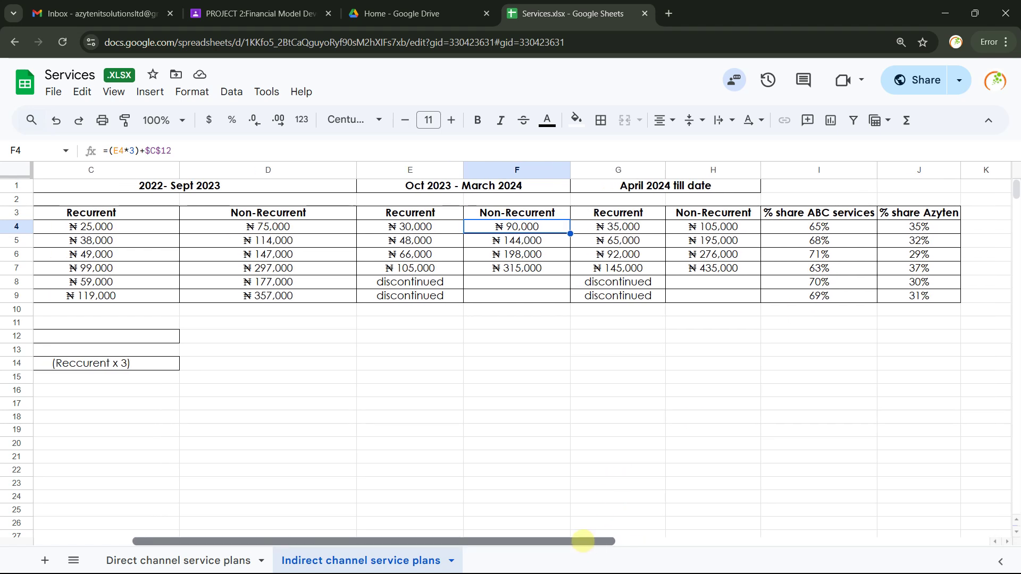
{"action": "left_click_drag", "start_coordinate": [583, 541], "coordinate": [579, 539]}
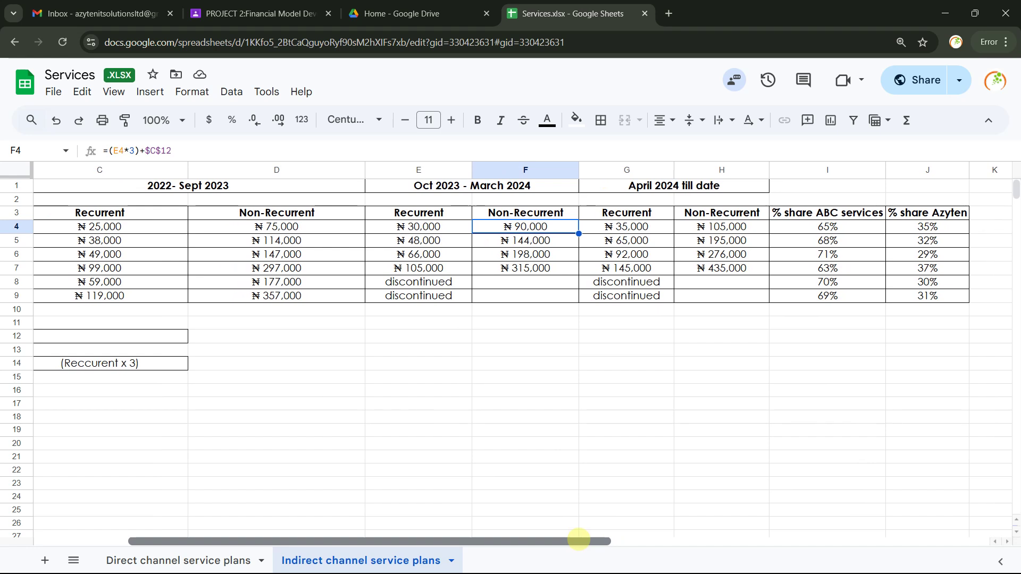
{"action": "left_click_drag", "start_coordinate": [578, 539], "coordinate": [572, 540]}
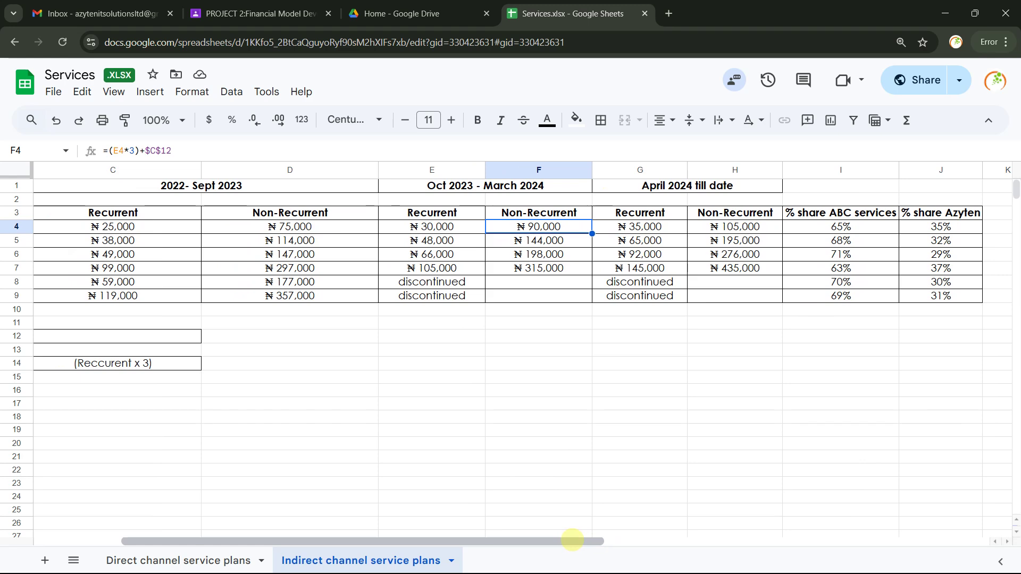
Step: Switch to the Power Query Editor and review the list of subscription types in the 2nd project query
{"action": "key", "text": "alt+Tab"}
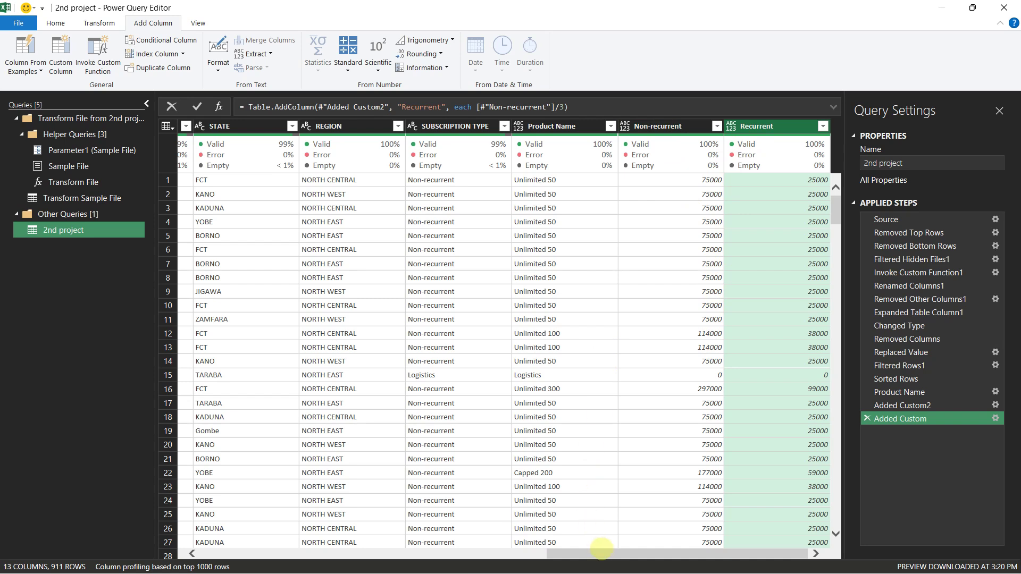
{"action": "left_click_drag", "start_coordinate": [611, 554], "coordinate": [637, 554]}
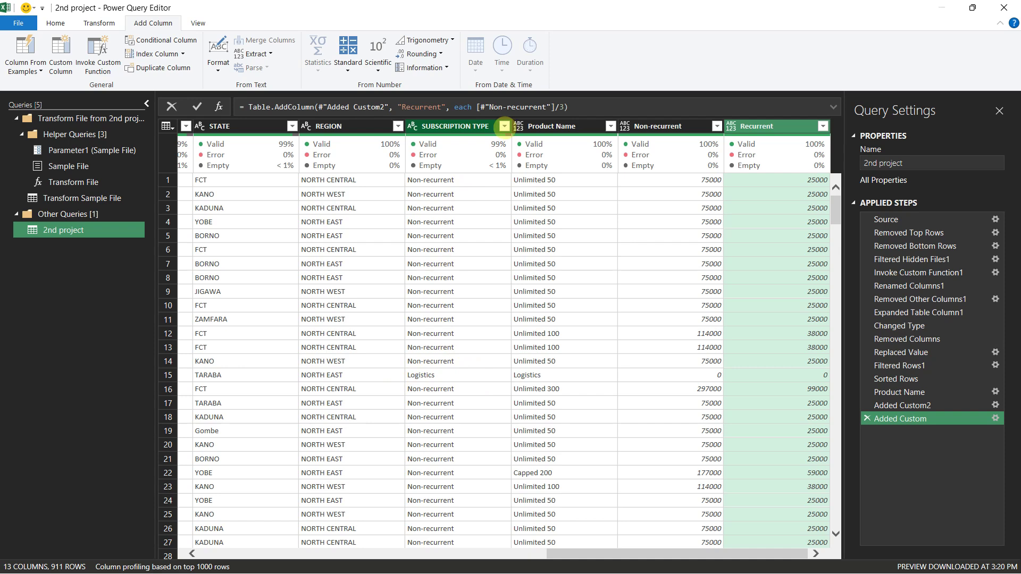
{"action": "left_click", "coordinate": [504, 126]}
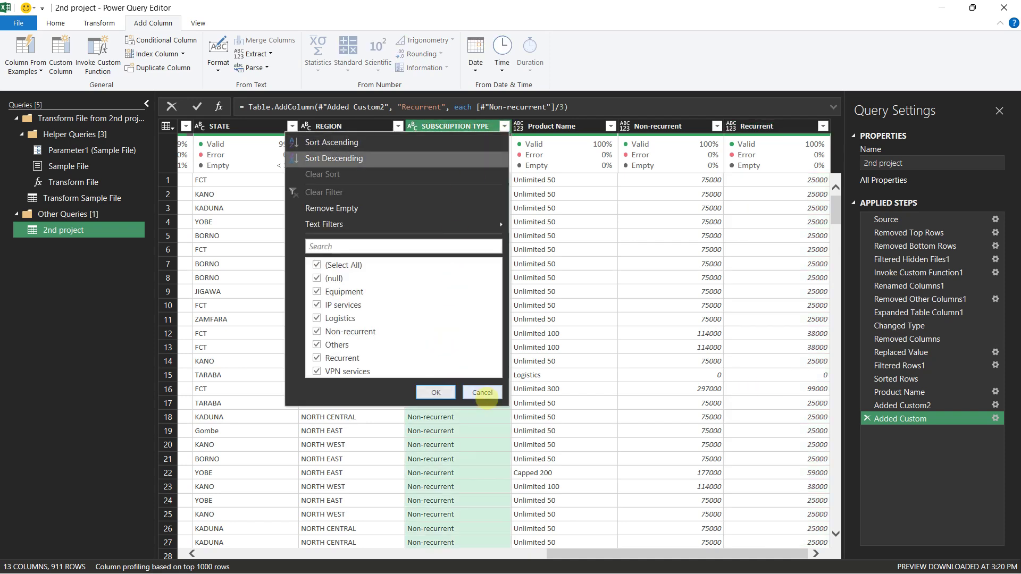
{"action": "left_click", "coordinate": [483, 392]}
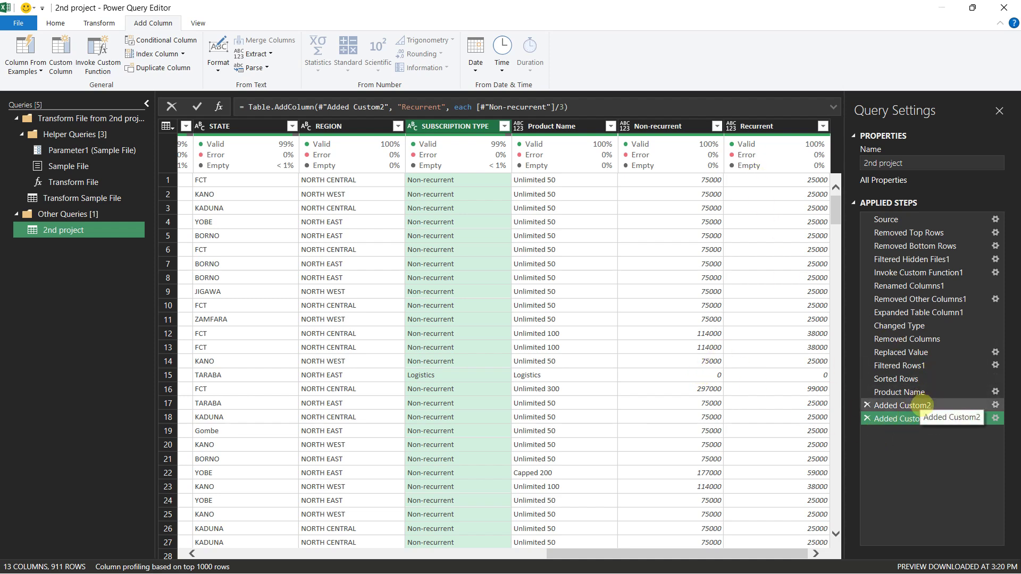
Step: Delete the applied step that adds the Recurrent column and view the Added Custom2 formula without changing it
{"action": "left_click", "coordinate": [868, 418]}
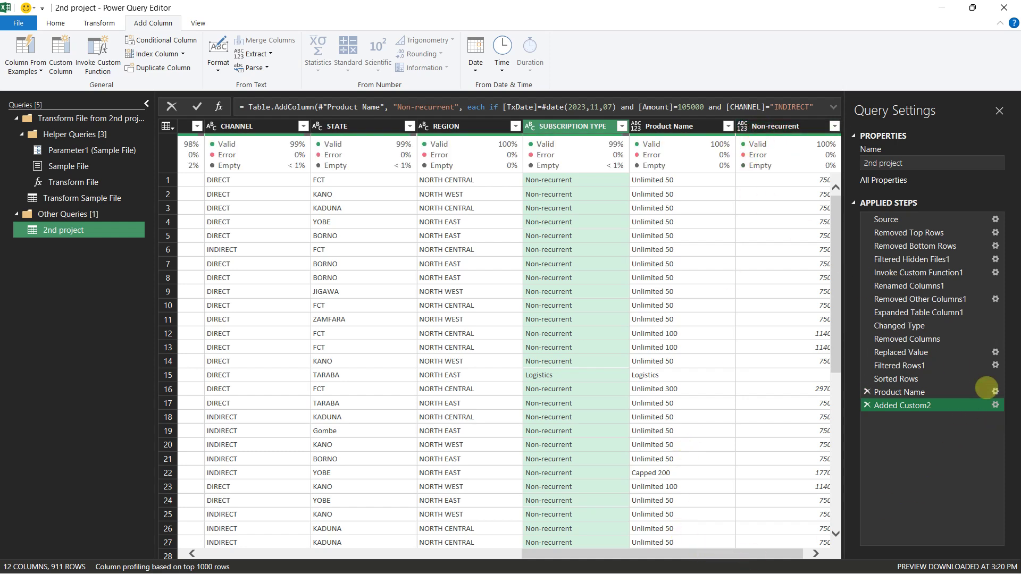
{"action": "left_click", "coordinate": [995, 405]}
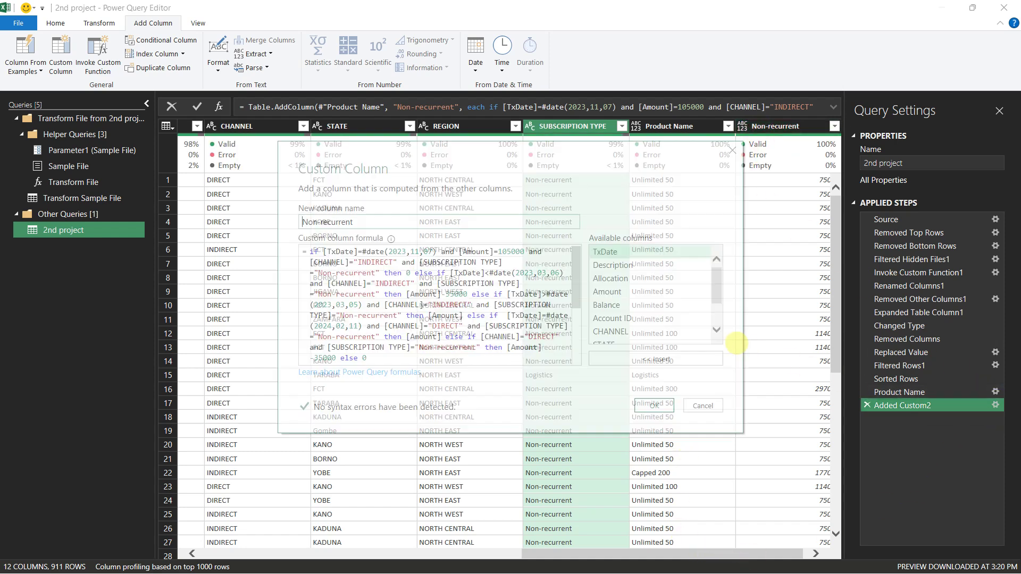
{"action": "left_click", "coordinate": [703, 406]}
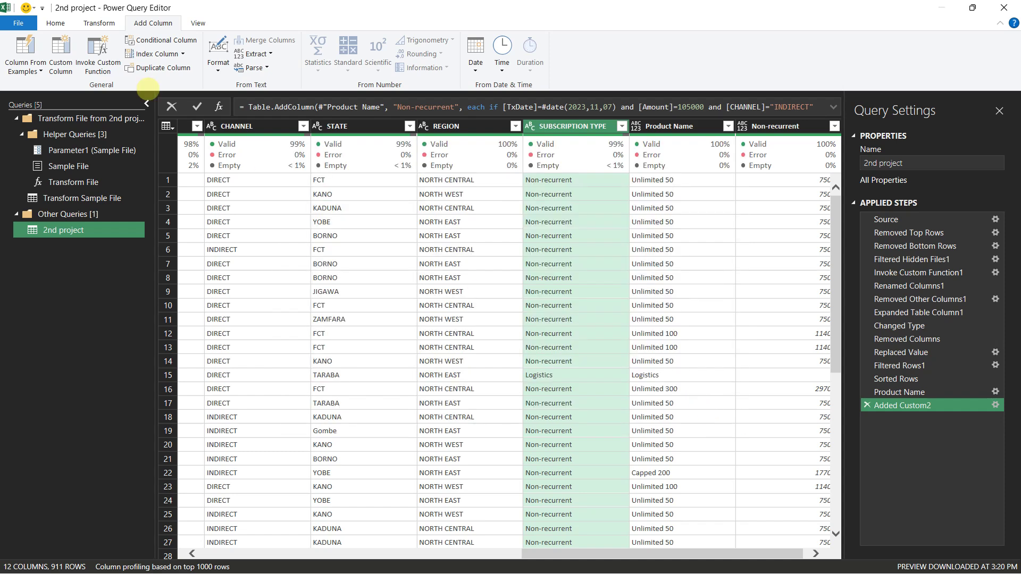
Step: Start a new custom column after the Added Custom2 step and name it Internet Cost
{"action": "left_click", "coordinate": [59, 52]}
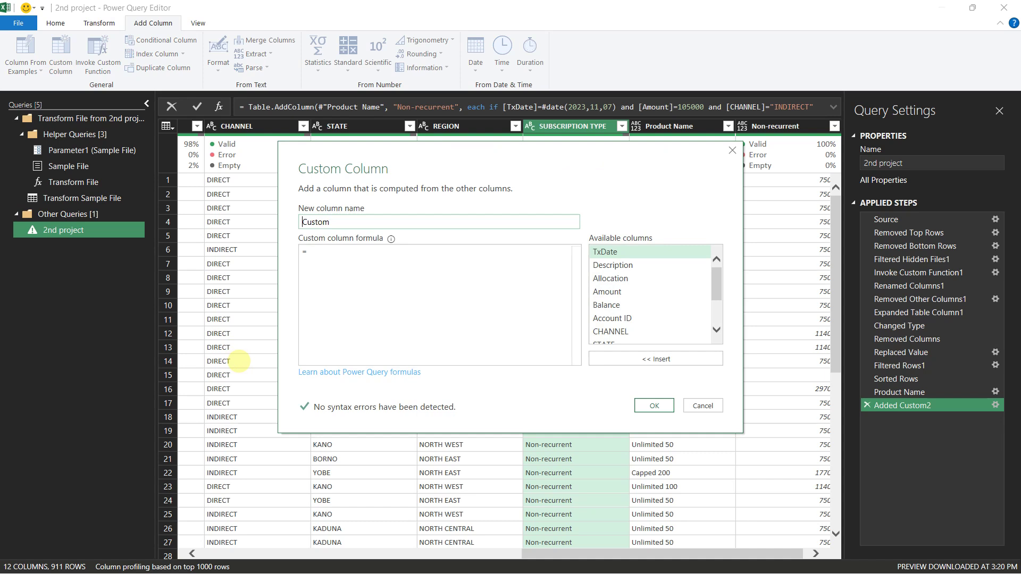
{"action": "key", "text": "ctrl+a"}
{"action": "type", "text": "I"}
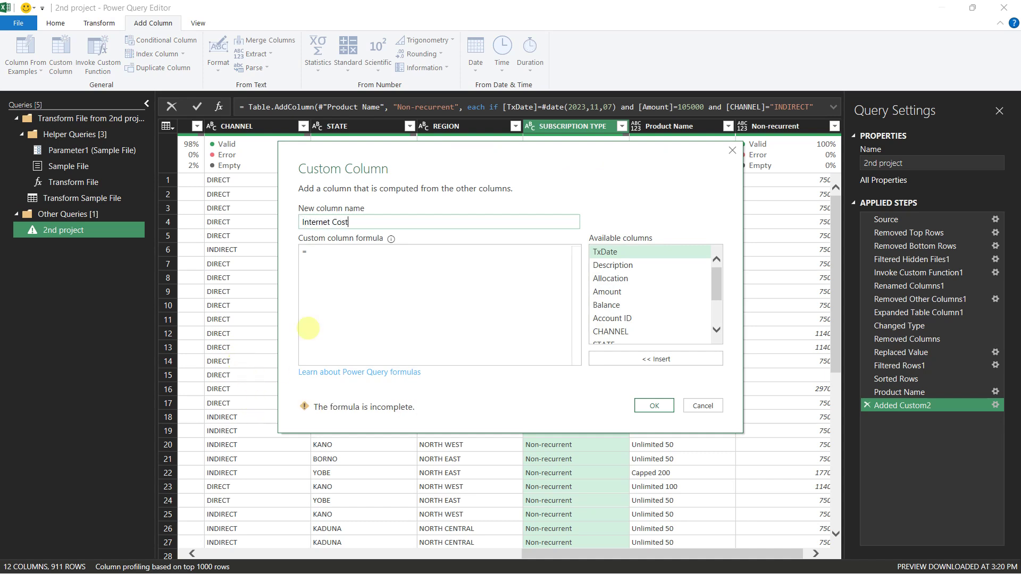
Step: Begin the Internet Cost formula with if [SUBSCRIPTION TYPE]="Non-recurrent" then [#"Non-recurrent"]
{"action": "left_click", "coordinate": [333, 255]}
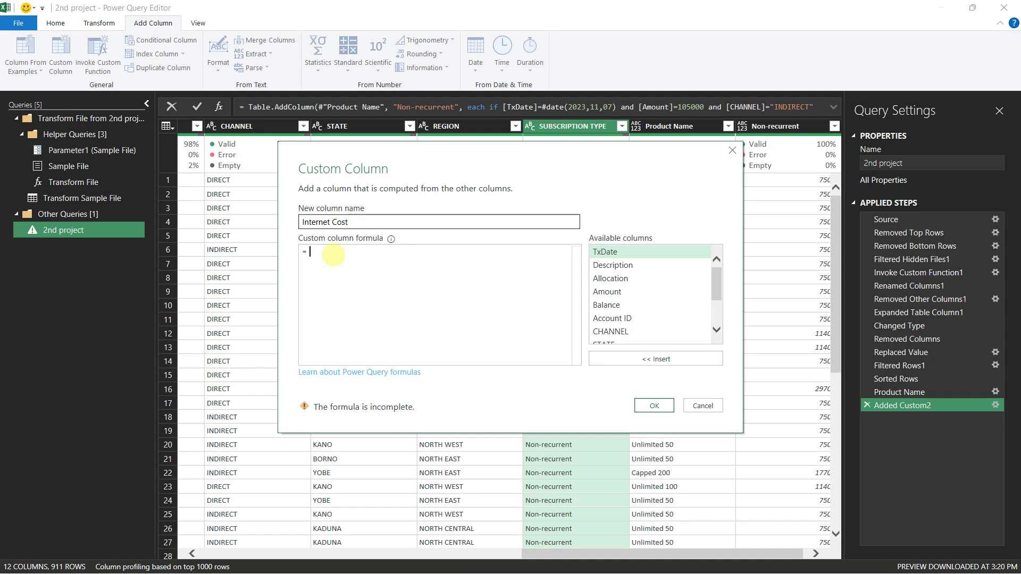
{"action": "type", "text": "if sub"}
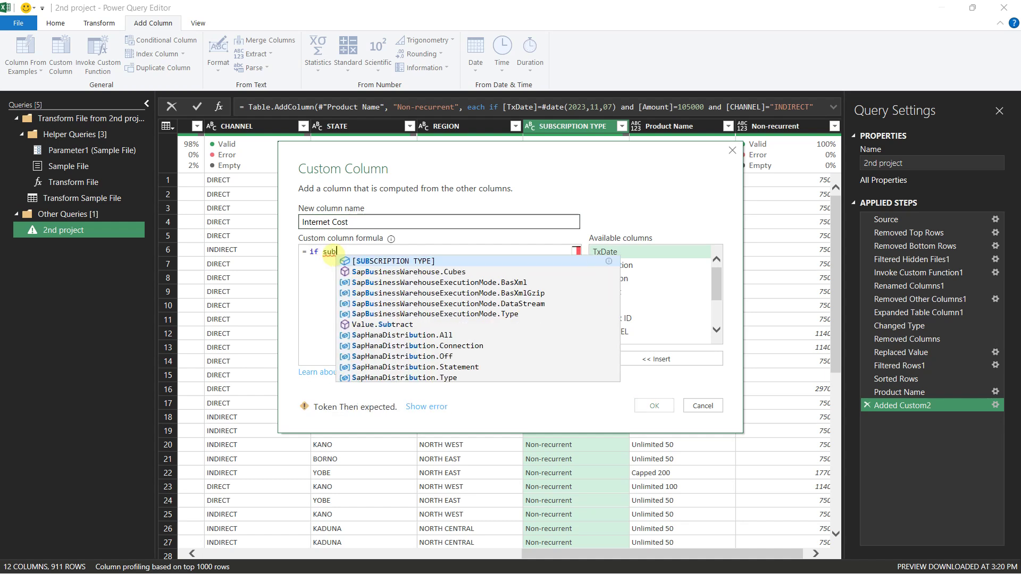
{"action": "key", "text": "Tab"}
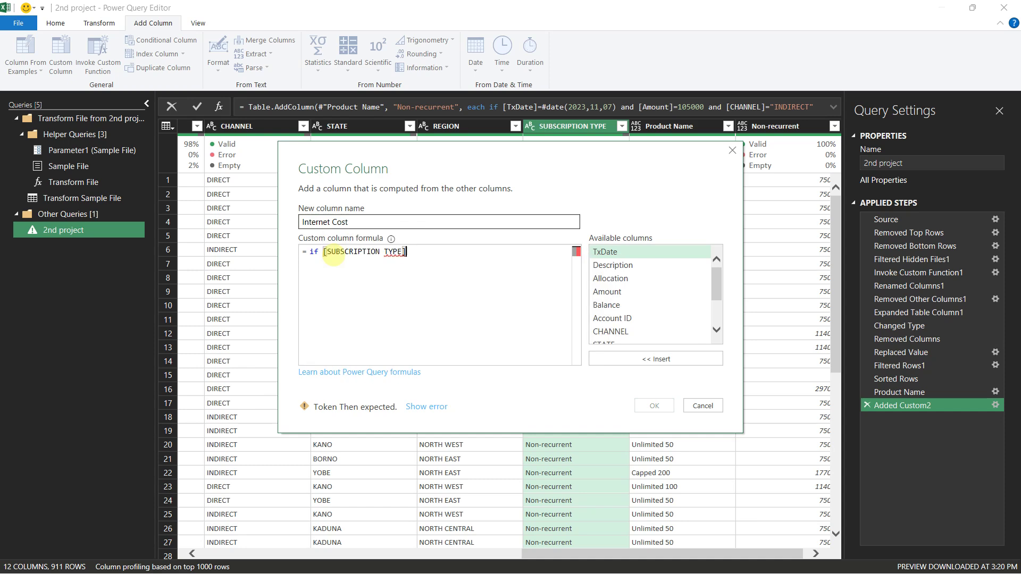
{"action": "type", "text": "=N"}
{"action": "key", "text": "BackSpace"}
{"action": "type", "text": "\"\""}
{"action": "type", "text": "then"}
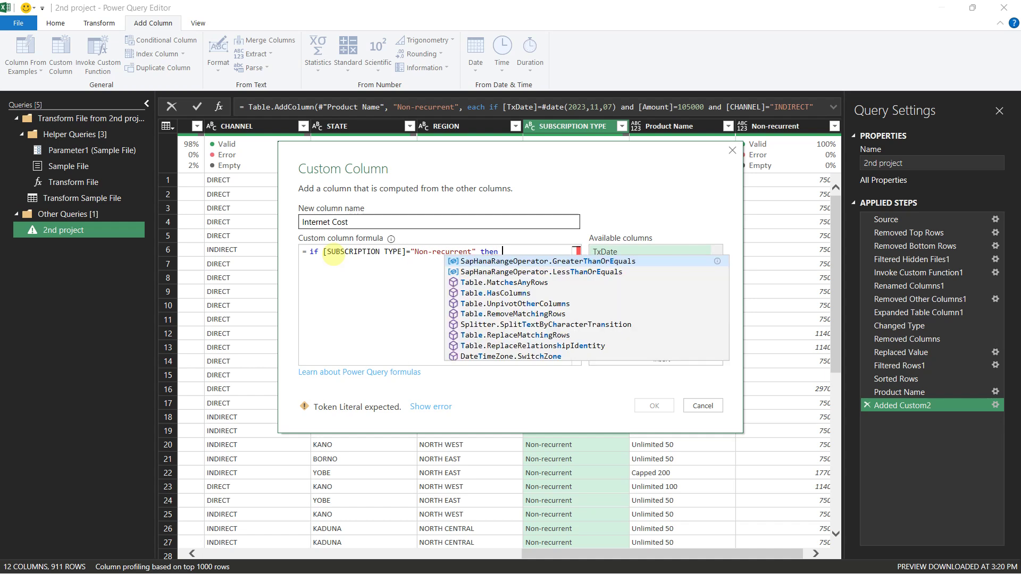
{"action": "type", "text": " Non"}
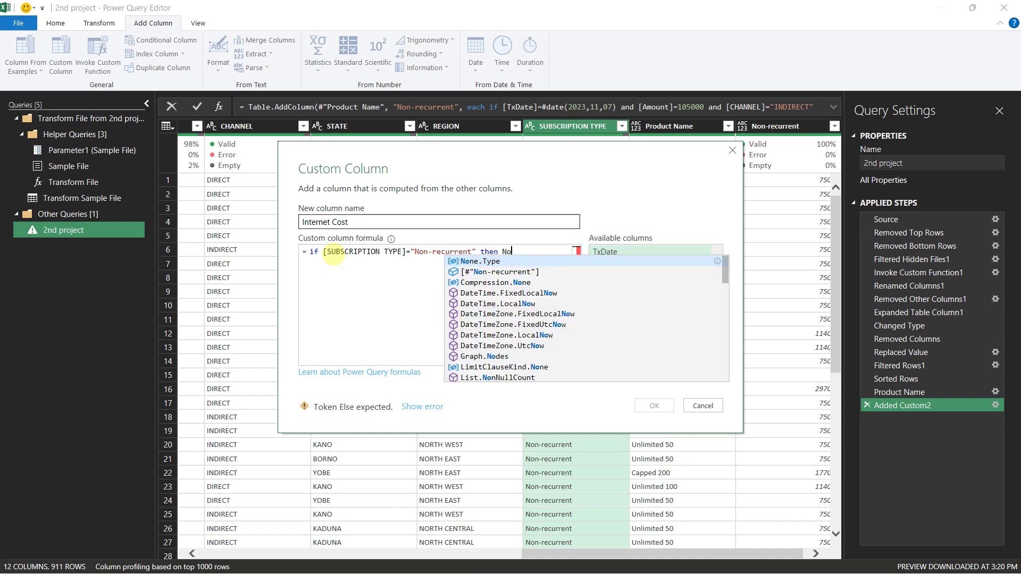
{"action": "key", "text": "Tab"}
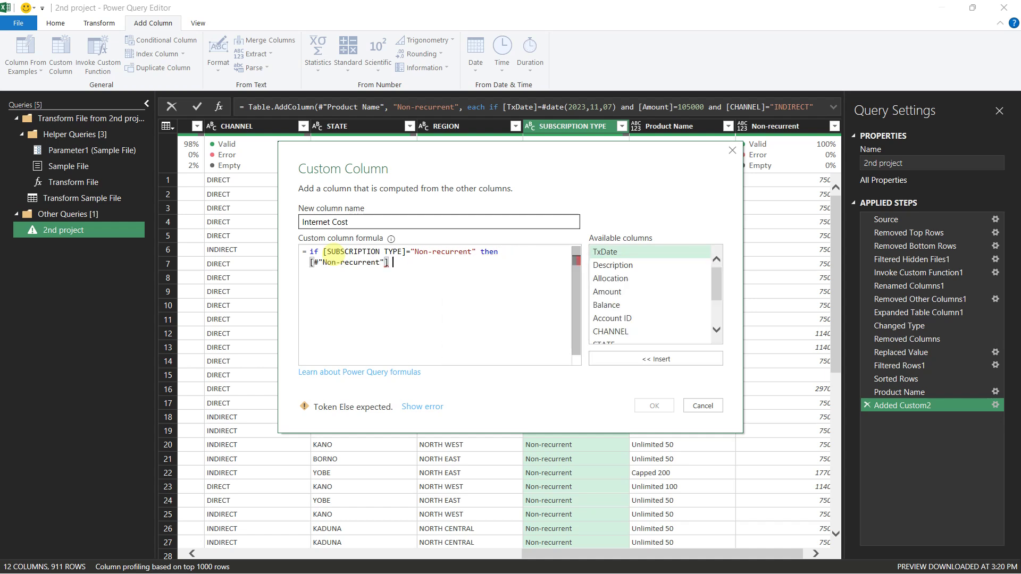
Step: Complete the Internet Cost formula with else if [SUBSCRIPTION TYPE]="Recurrent" then [Amount] else 0 and create the column
{"action": "type", "text": "else if subs"}
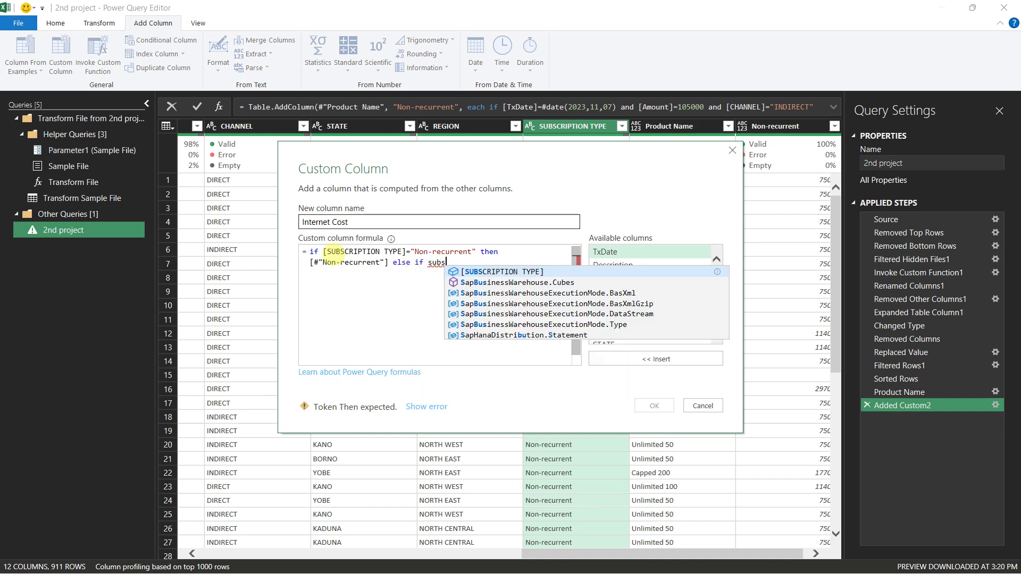
{"action": "key", "text": "Tab"}
{"action": "type", "text": "="}
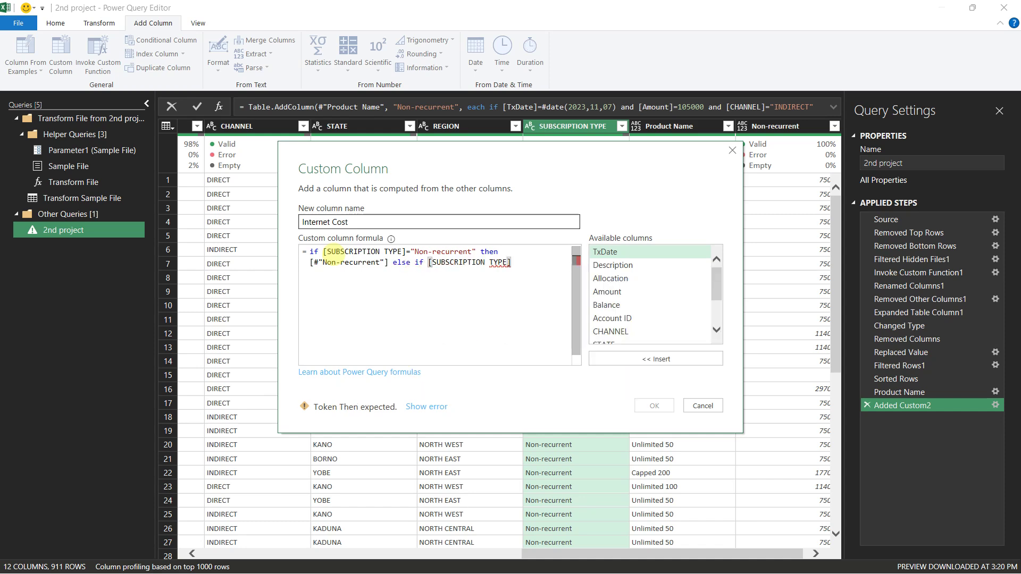
{"action": "type", "text": "\"Recurrent"}
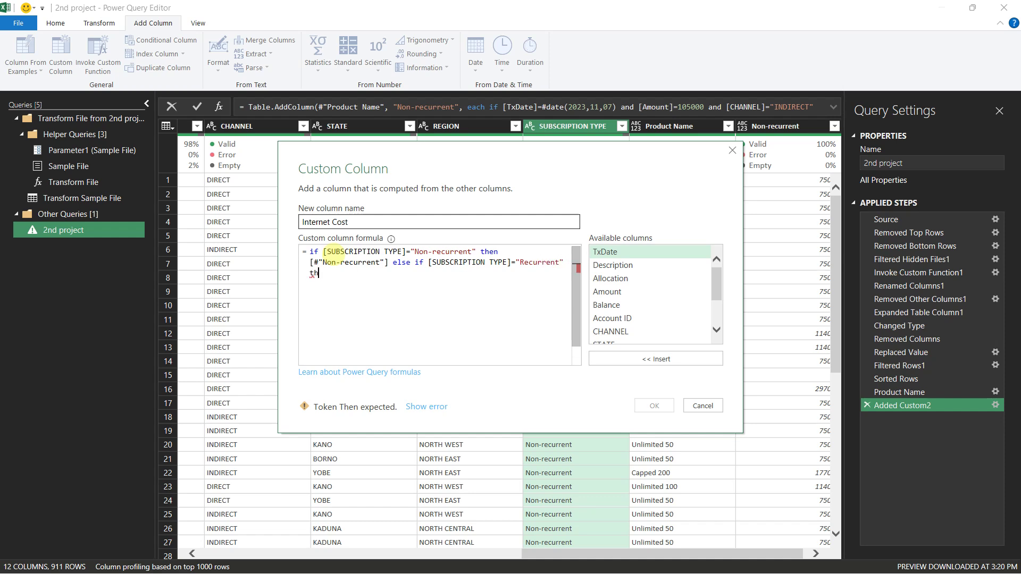
{"action": "type", "text": "n "}
{"action": "type", "text": "[Amount]"}
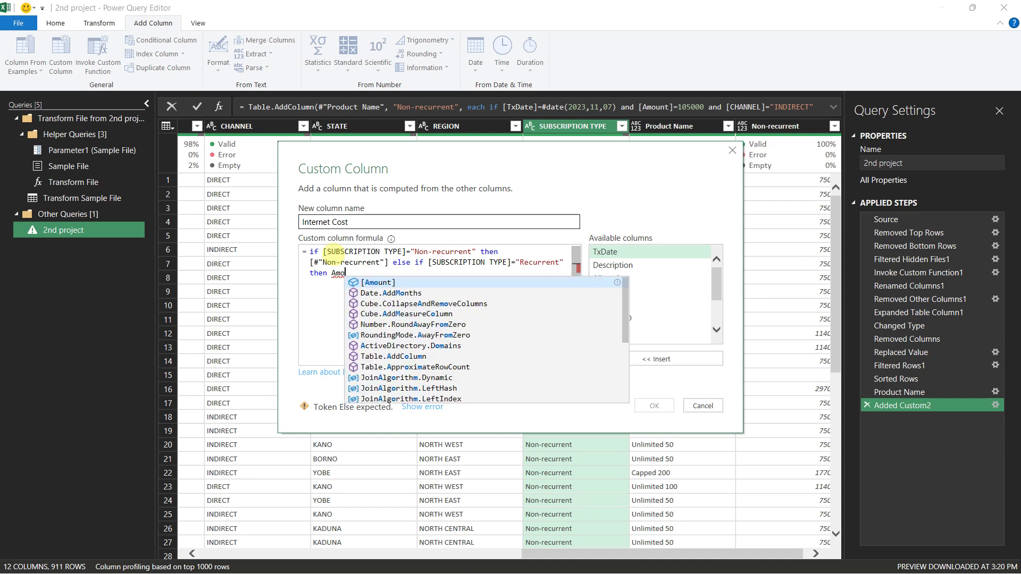
{"action": "type", "text": " else 0"}
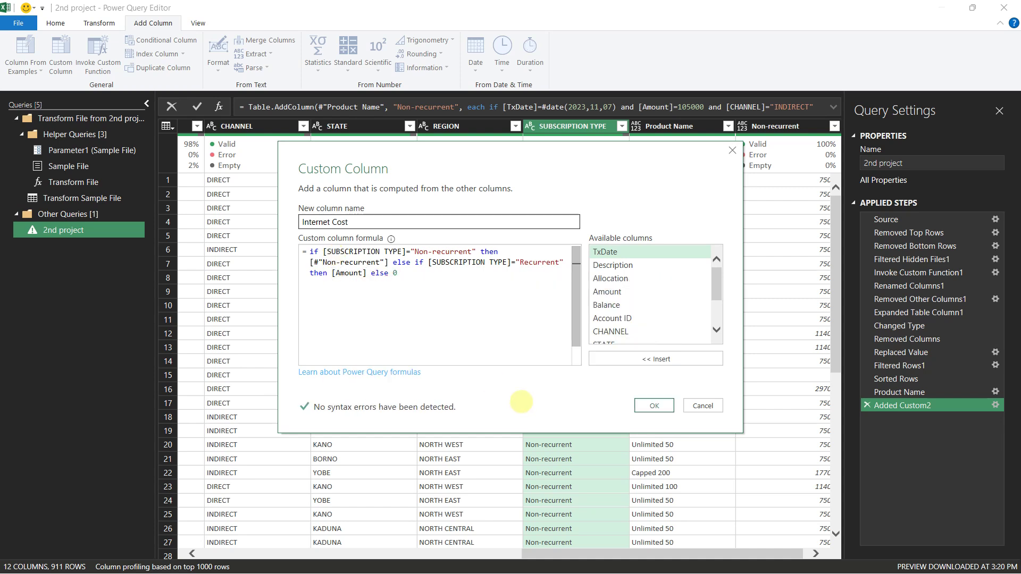
{"action": "left_click", "coordinate": [646, 405]}
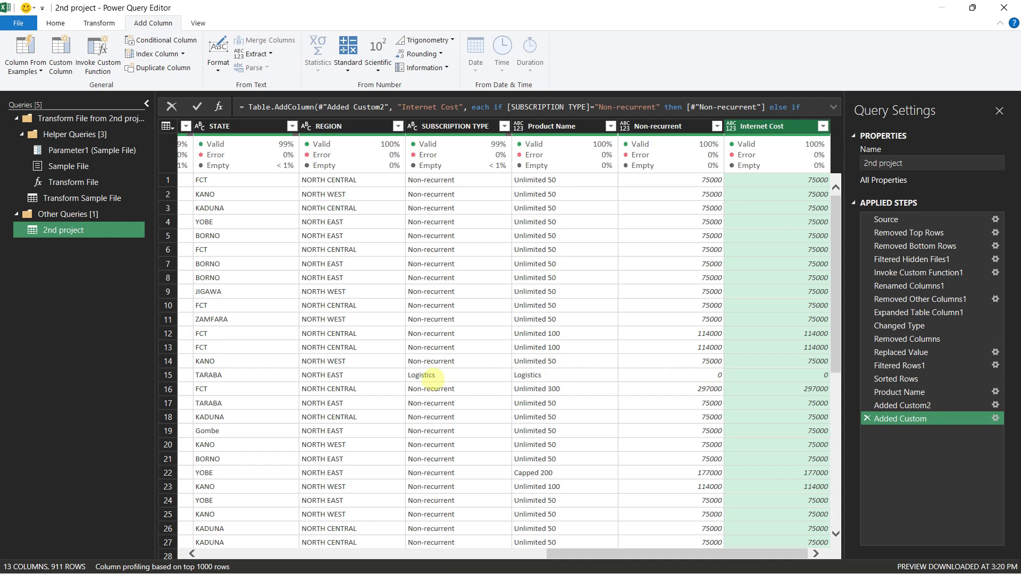
Step: Filter the SUBSCRIPTION TYPE column to only the Non-recurrent and Recurrent rows
{"action": "left_click", "coordinate": [504, 126]}
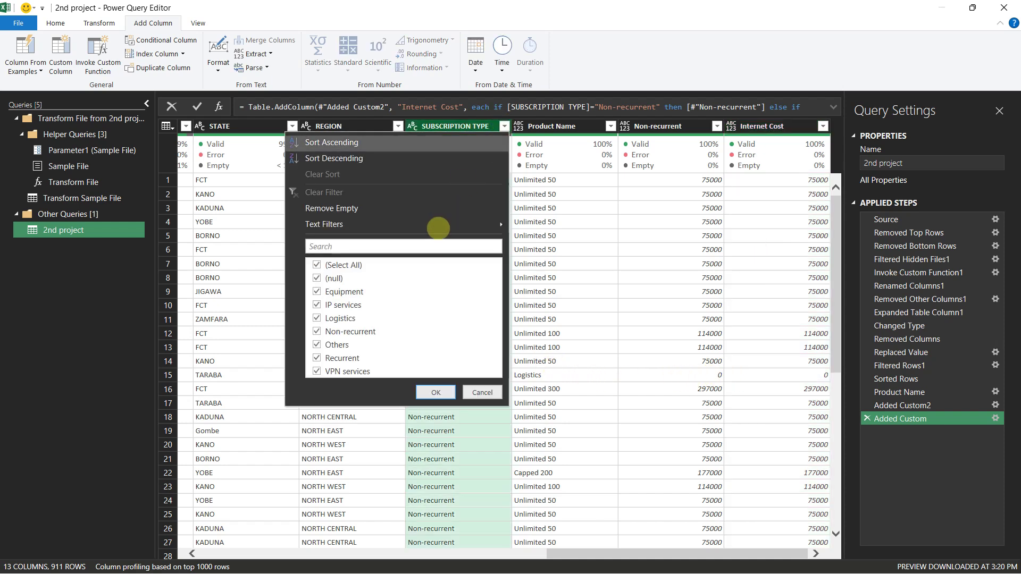
{"action": "left_click", "coordinate": [316, 265]}
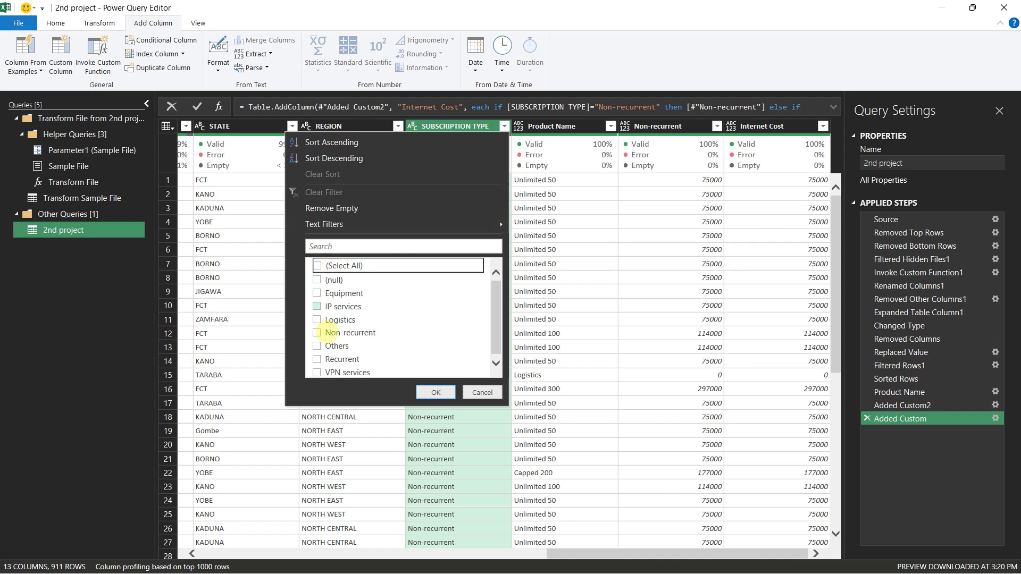
{"action": "left_click", "coordinate": [316, 331]}
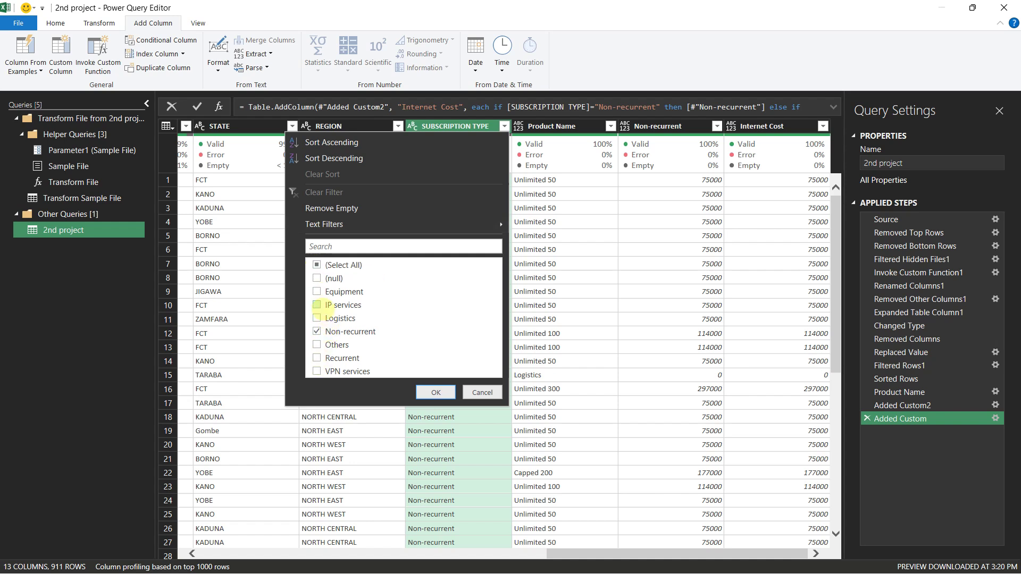
{"action": "left_click", "coordinate": [316, 358]}
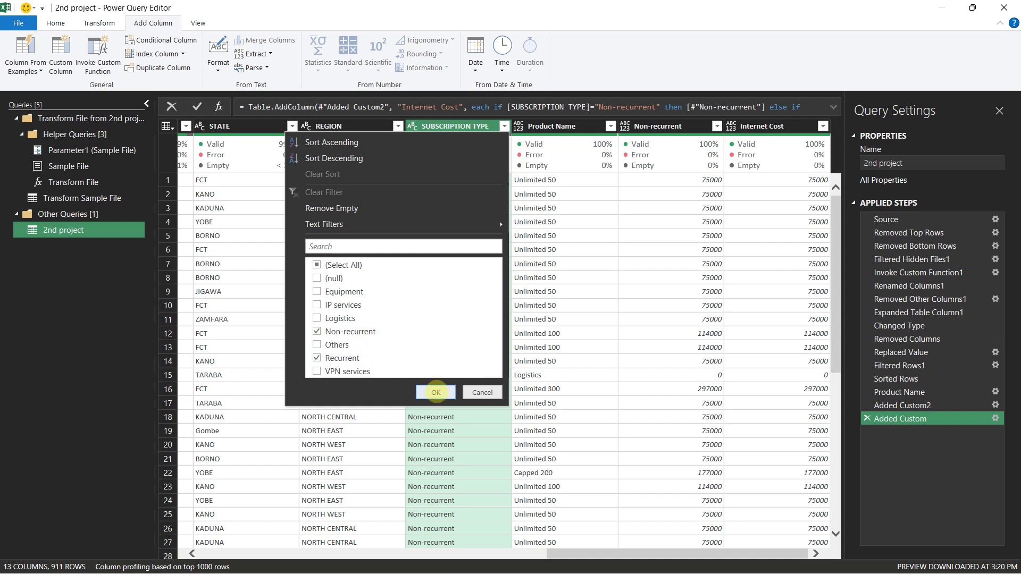
{"action": "left_click", "coordinate": [435, 392]}
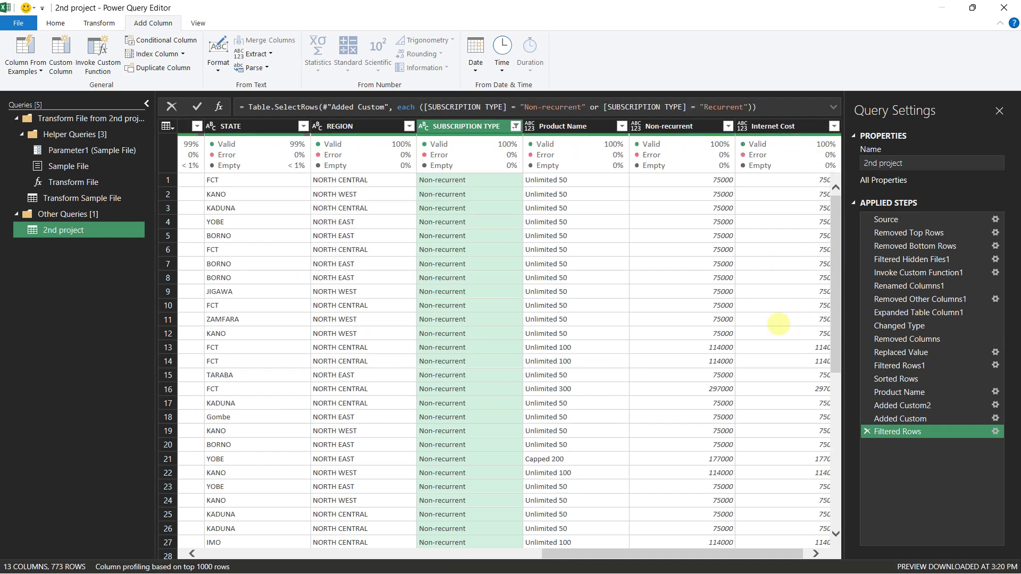
Step: Filter the Internet Cost column to only the rows with a value of 0
{"action": "left_click_drag", "start_coordinate": [782, 556], "coordinate": [787, 556]}
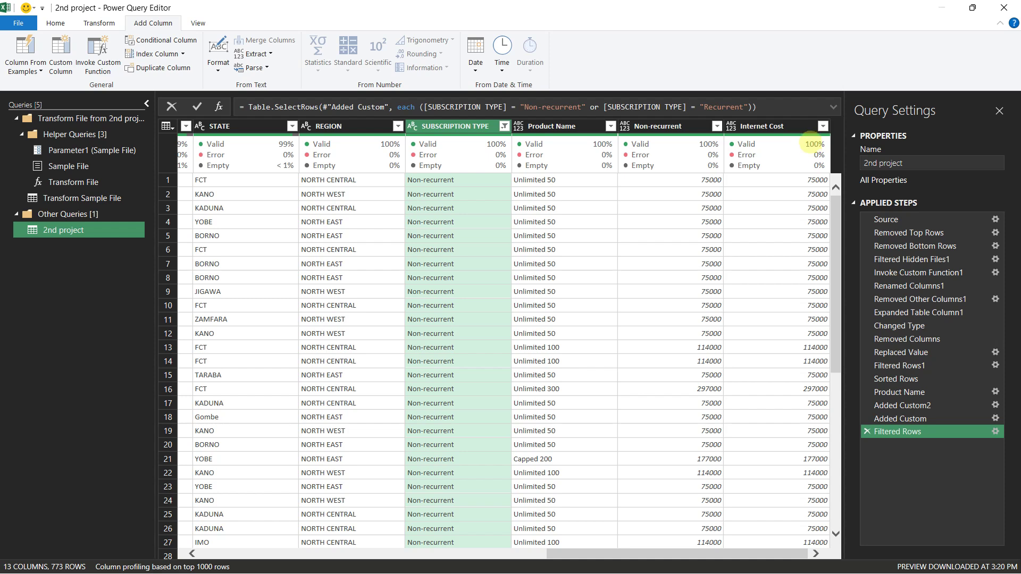
{"action": "left_click", "coordinate": [823, 126]}
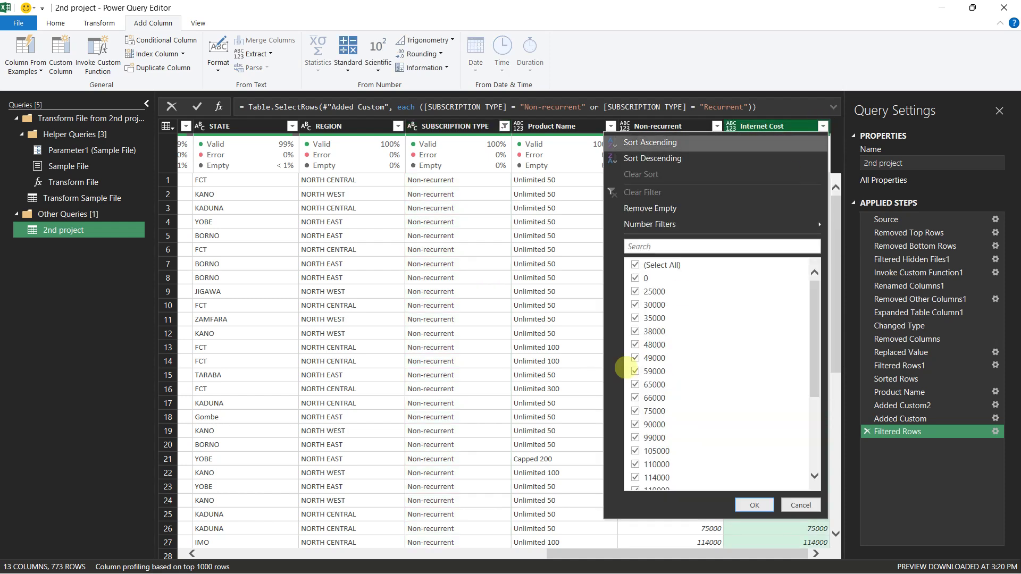
{"action": "left_click", "coordinate": [635, 264]}
{"action": "left_click", "coordinate": [635, 278]}
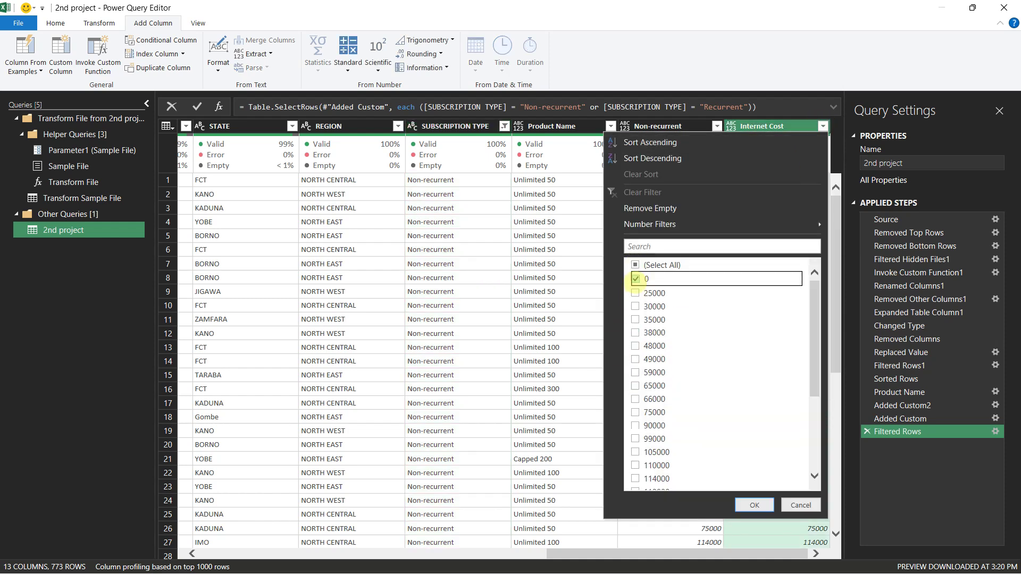
{"action": "left_click", "coordinate": [754, 505]}
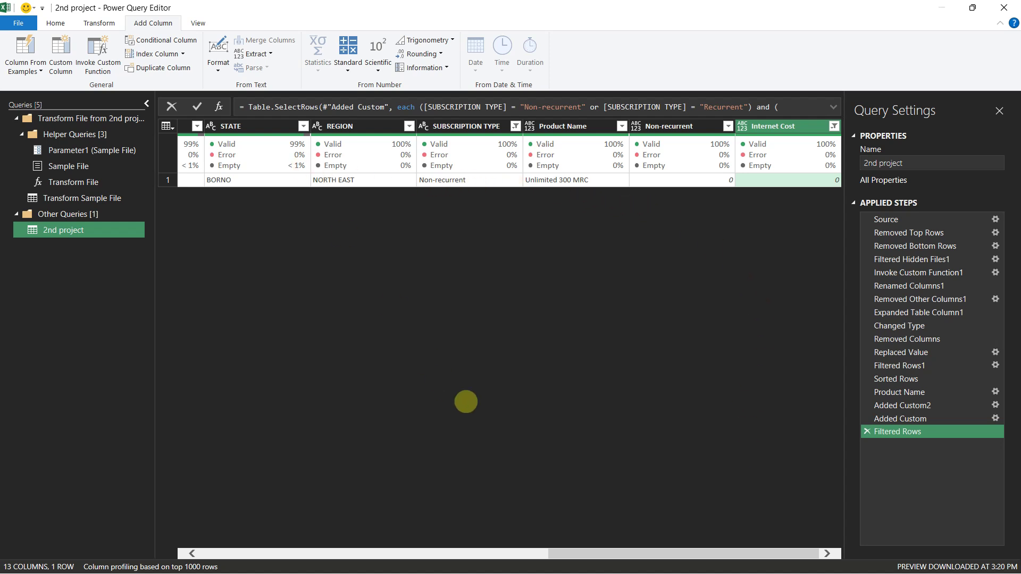
Step: Inspect the filtered result and remove the Filtered Rows step from the query
{"action": "left_click_drag", "start_coordinate": [585, 554], "coordinate": [895, 466]}
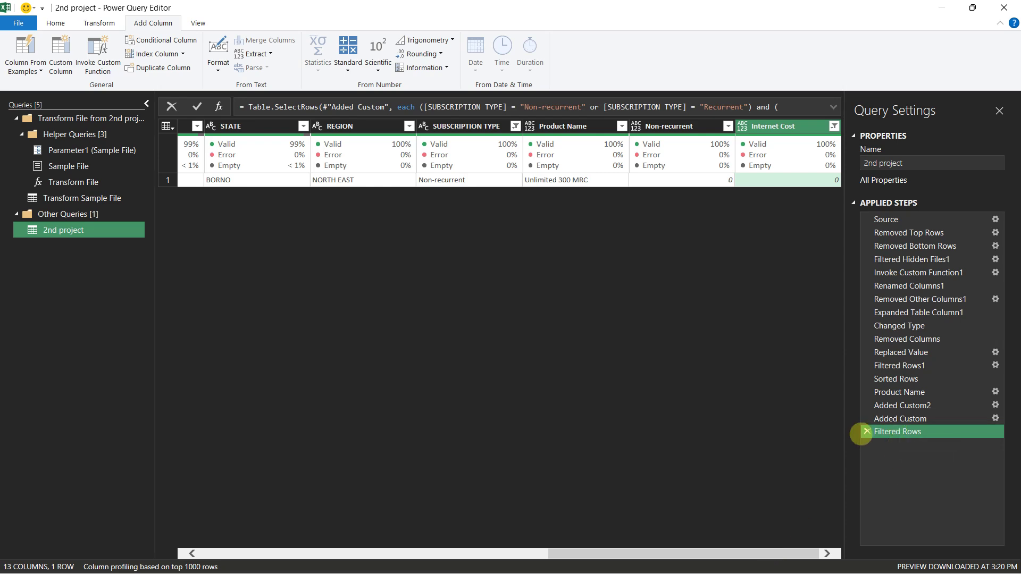
{"action": "left_click", "coordinate": [867, 431]}
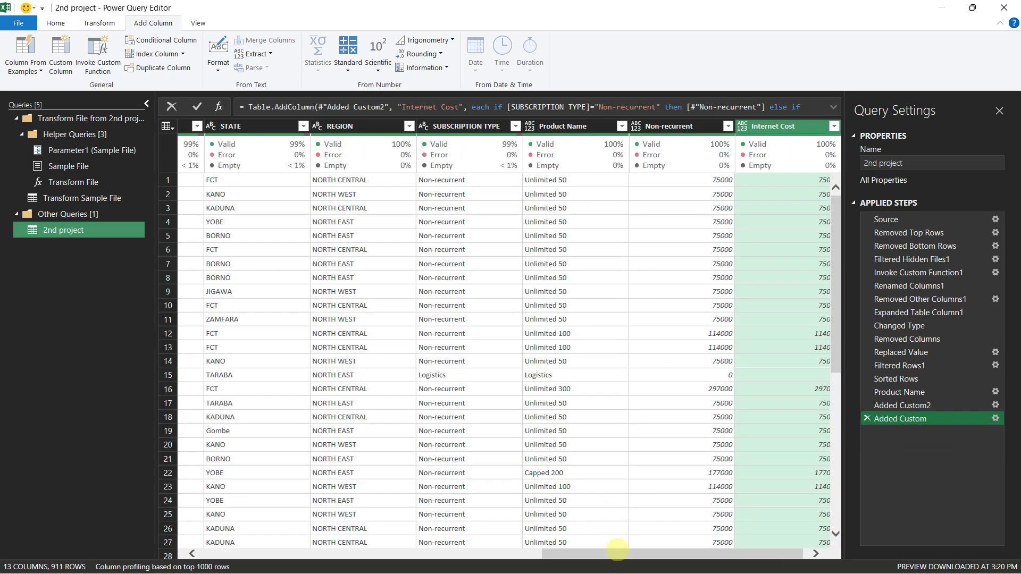
Step: Copy the first if condition, through [SUBSCRIPTION TYPE]="Non-recurrent", from the Non-recurrent column's formula and leave that formula unedited
{"action": "left_click_drag", "start_coordinate": [627, 555], "coordinate": [633, 556]}
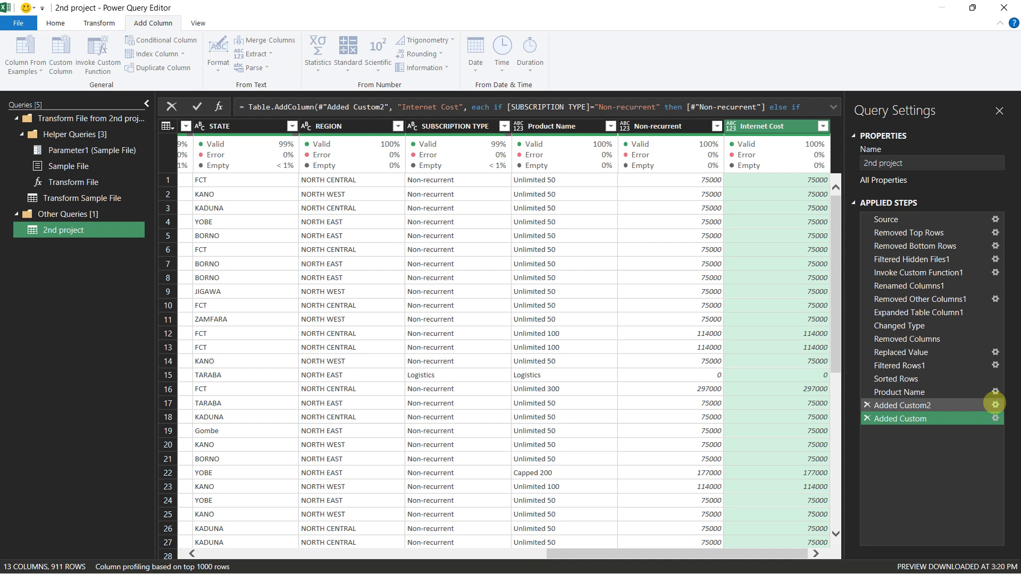
{"action": "left_click", "coordinate": [993, 405]}
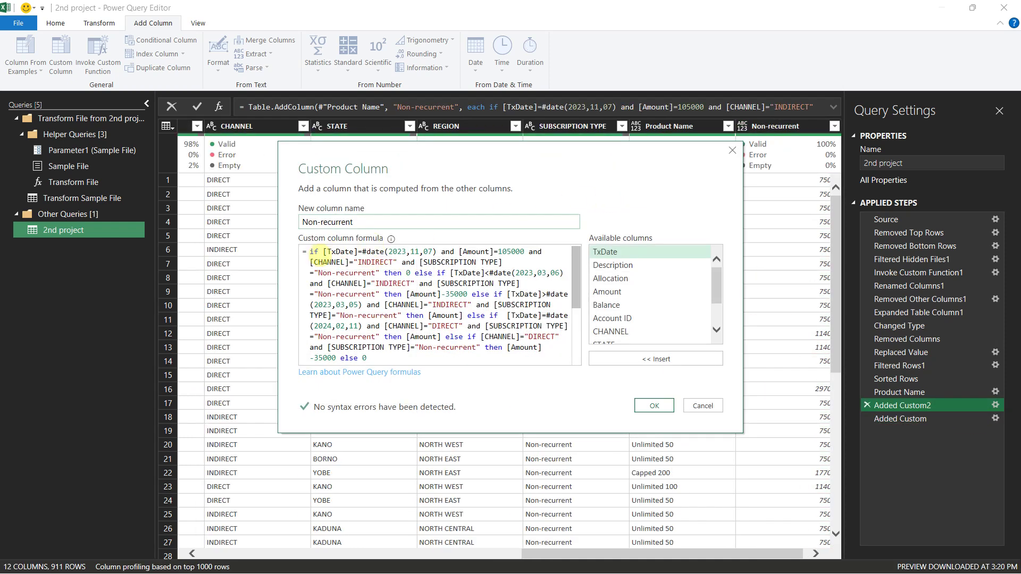
{"action": "left_click_drag", "start_coordinate": [310, 253], "coordinate": [392, 272]}
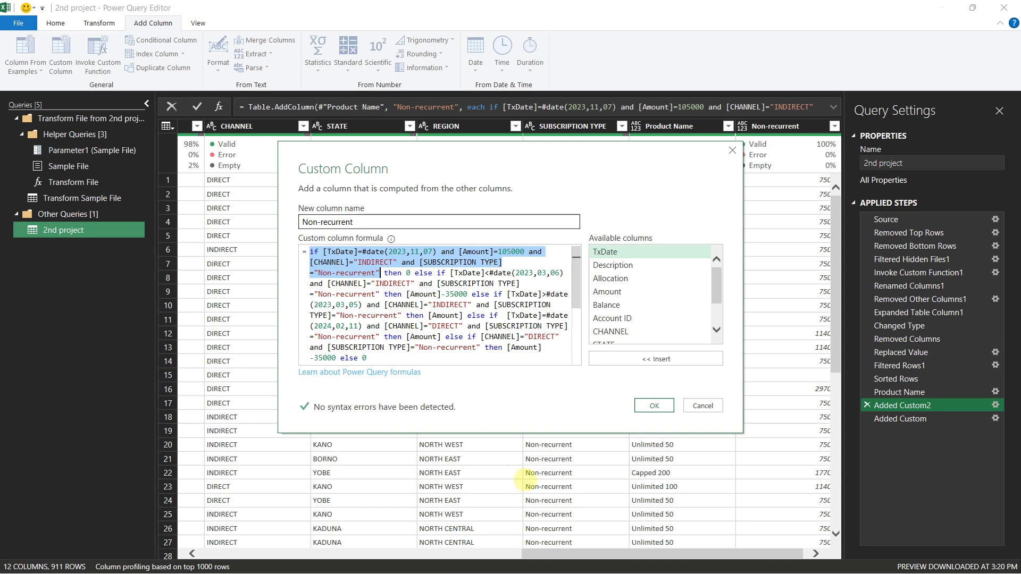
{"action": "left_click", "coordinate": [703, 406]}
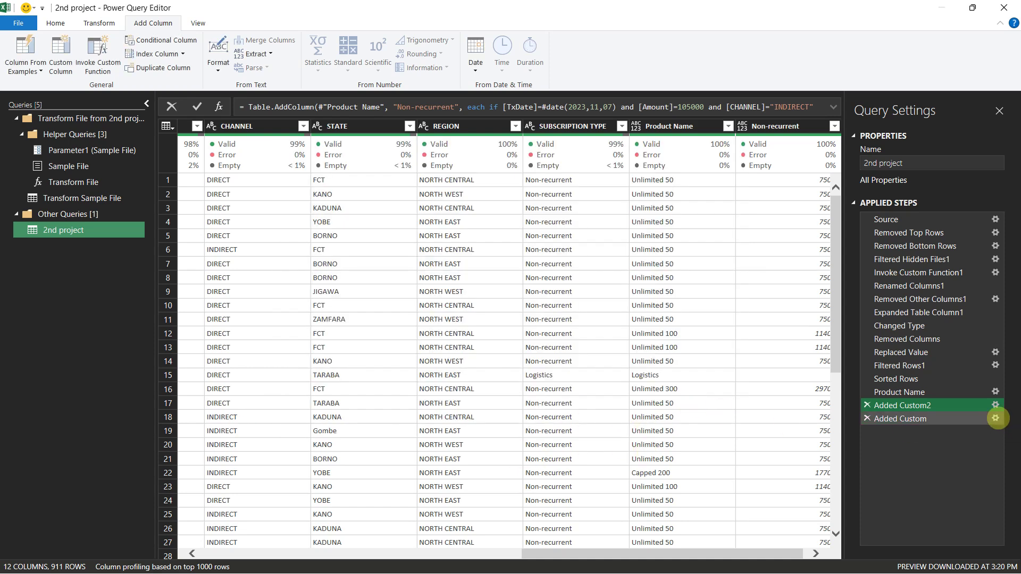
Step: Insert the copied TxDate, Amount, CHANNEL and SUBSCRIPTION TYPE condition as the Internet Cost formula's first if, linking the existing conditions with else if
{"action": "left_click", "coordinate": [995, 418]}
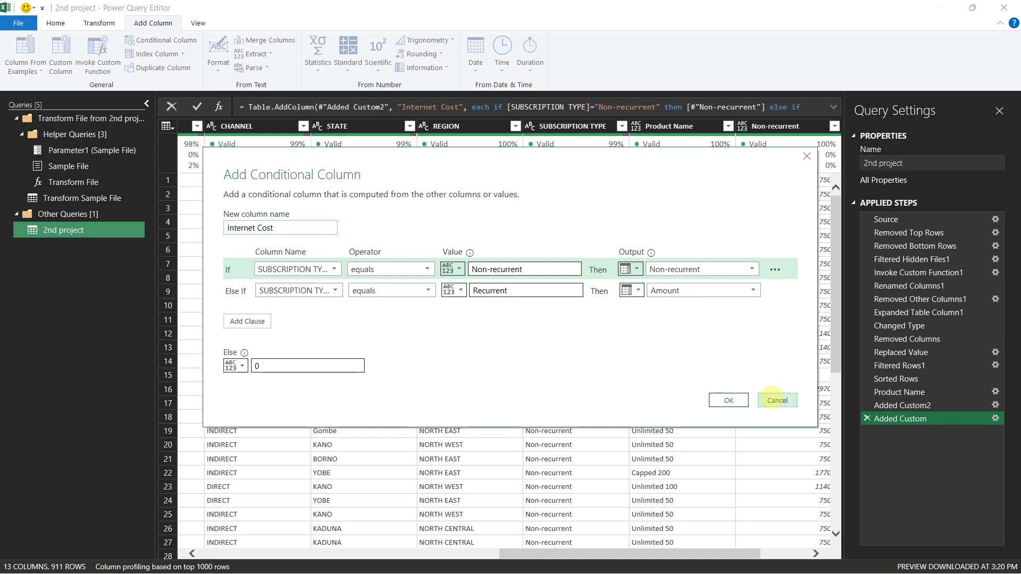
{"action": "left_click", "coordinate": [777, 400]}
{"action": "left_click", "coordinate": [832, 106]}
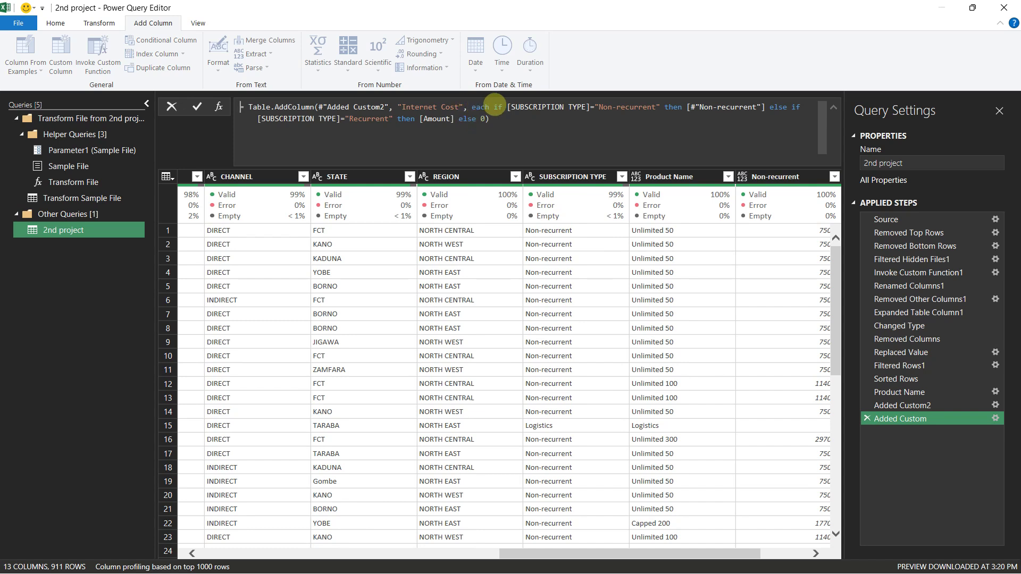
{"action": "left_click", "coordinate": [505, 106]}
{"action": "type", "text": "if [TxDate]=#date(2023,11,07) and [Amount]=105000 and [CHANNEL]=\"INDIRECT\" and [SUBSCRIPTION TYPE]=\"Non-recurrent\""}
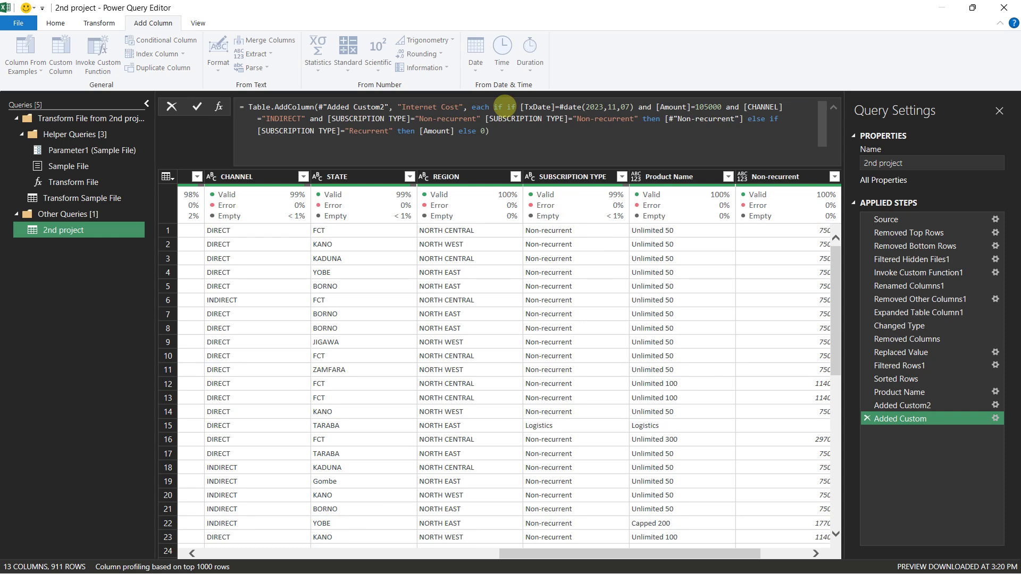
{"action": "type", "text": "e"}
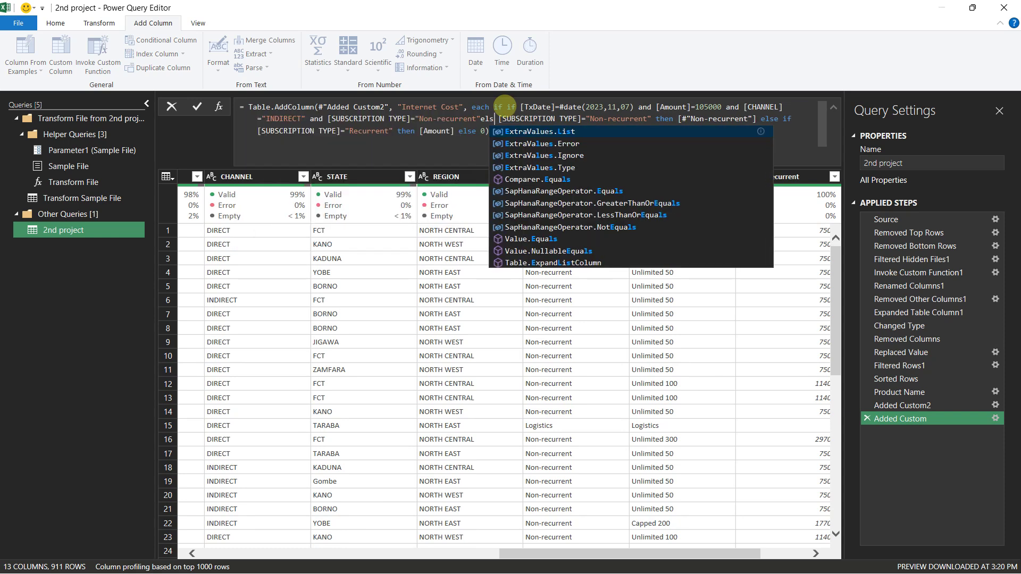
{"action": "key", "text": "BackSpace"}
{"action": "type", "text": "els"}
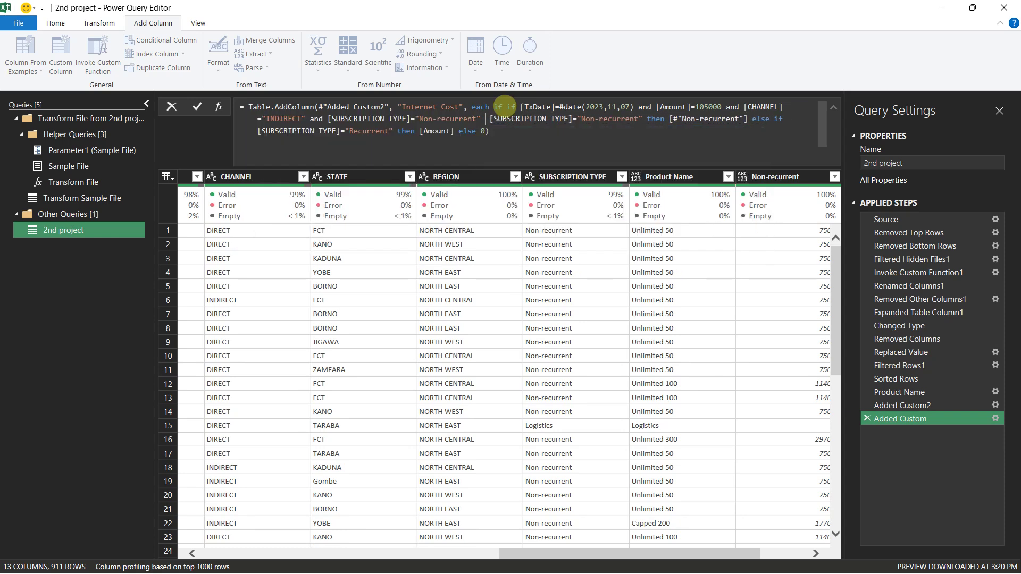
{"action": "type", "text": "e if"}
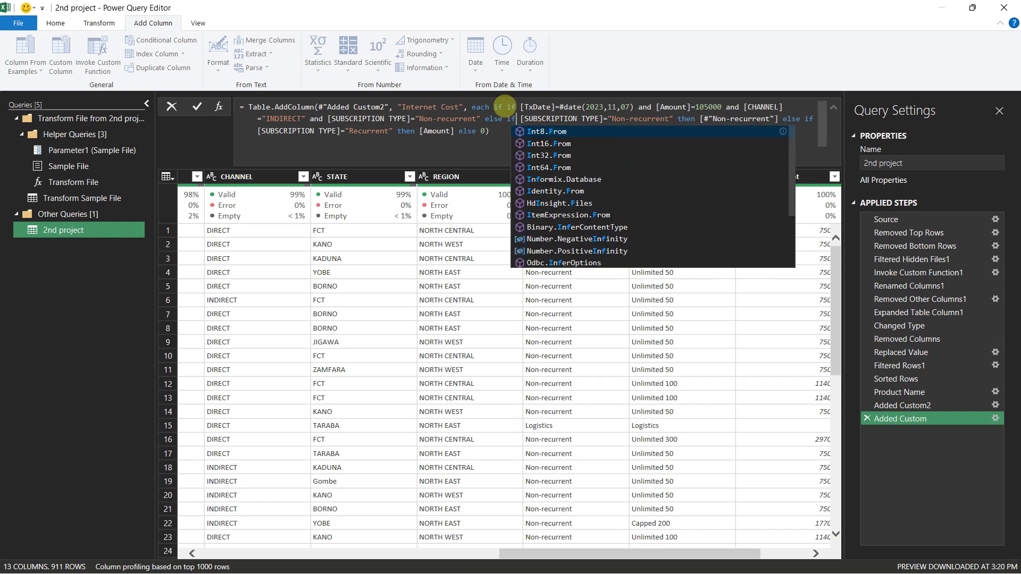
{"action": "left_click", "coordinate": [503, 106]}
{"action": "key", "text": "BackSpace"}
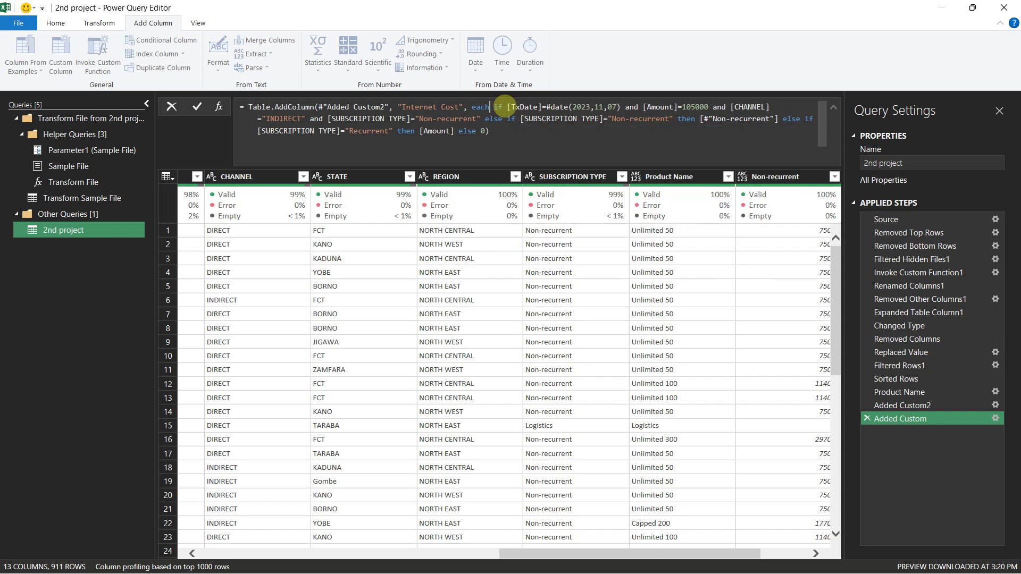
Step: Add then [Amount] to the inserted condition in the Internet Cost formula and apply the updated custom column
{"action": "left_click", "coordinate": [509, 129]}
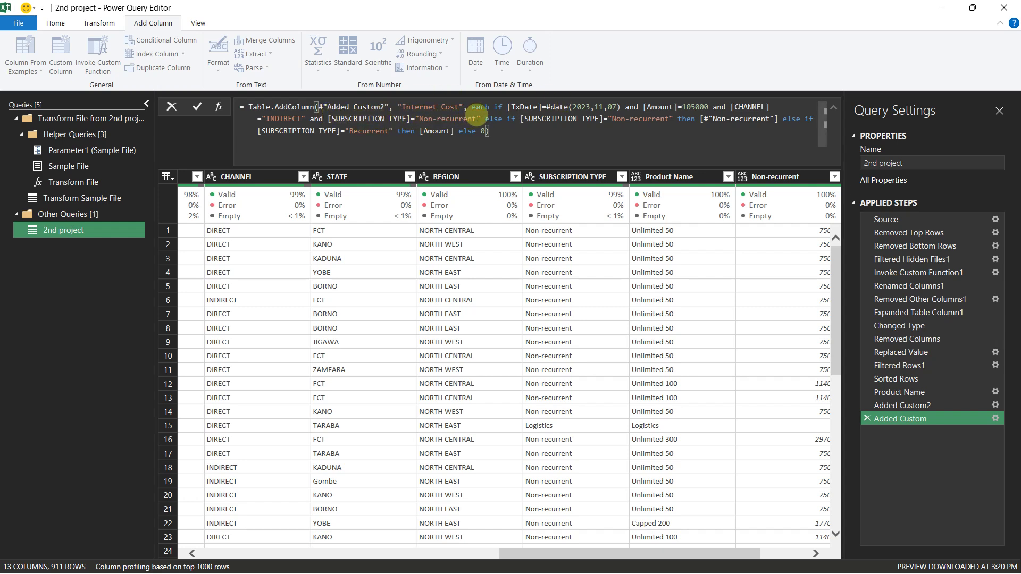
{"action": "left_click", "coordinate": [481, 118]}
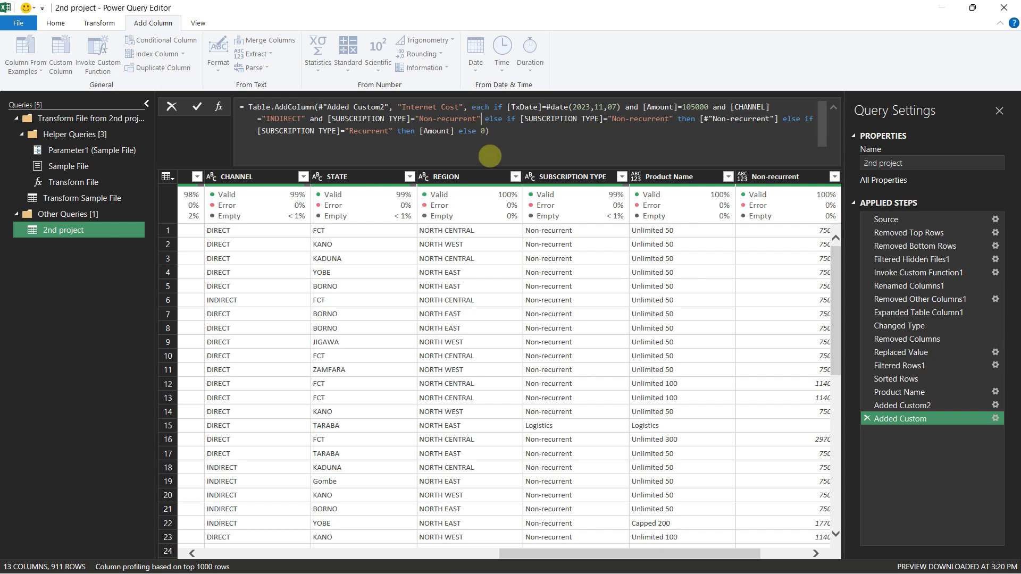
{"action": "type", "text": "th"}
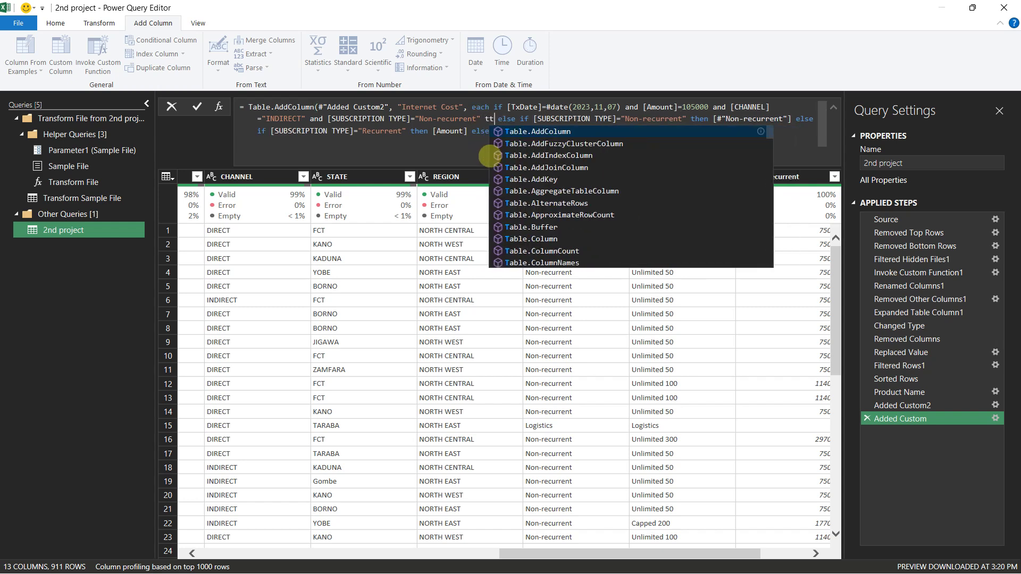
{"action": "type", "text": "en amo"}
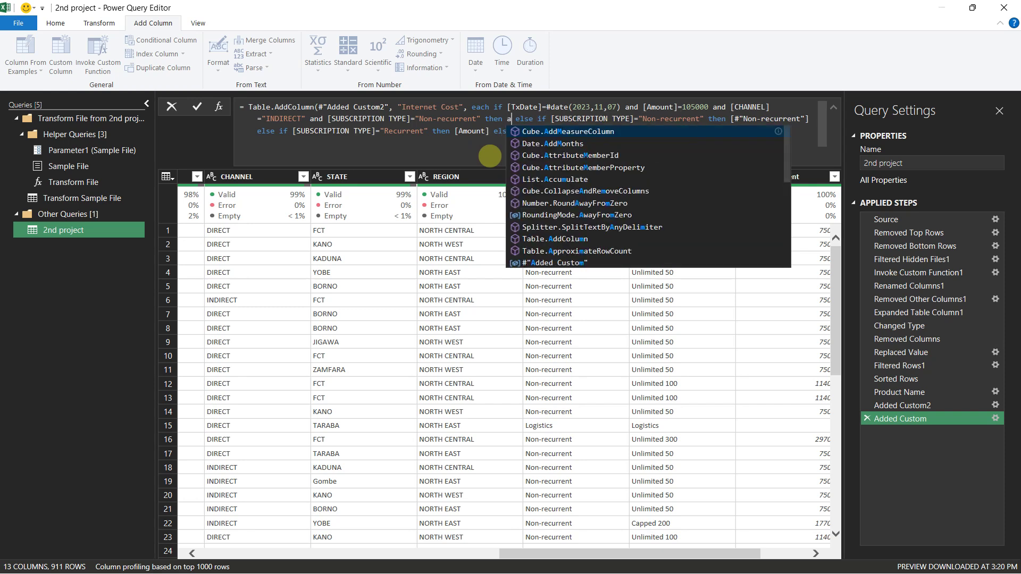
{"action": "key", "text": "BackSpace"}
{"action": "key", "text": "BackSpace"}
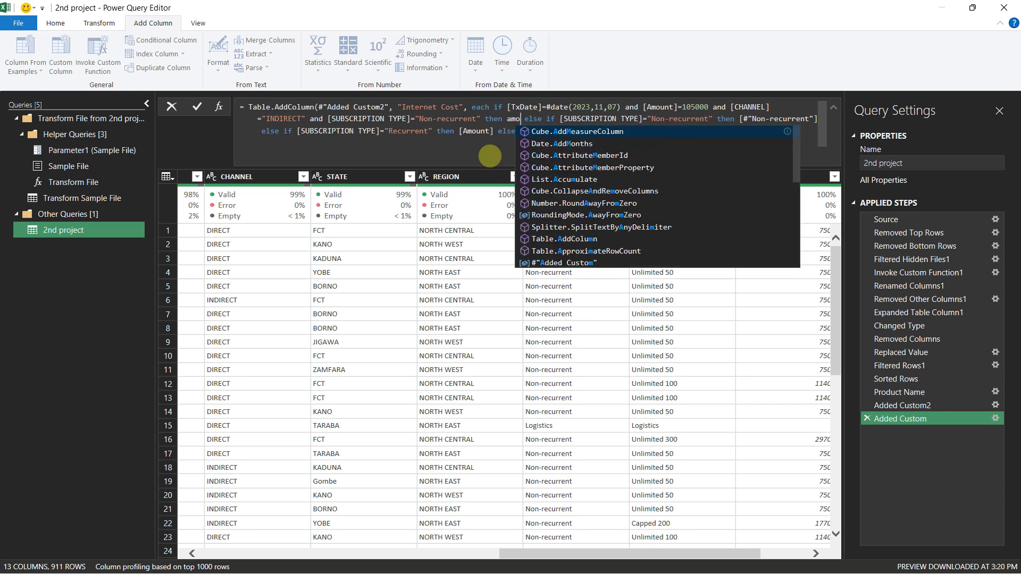
{"action": "key", "text": "BackSpace"}
{"action": "type", "text": "[Amount"}
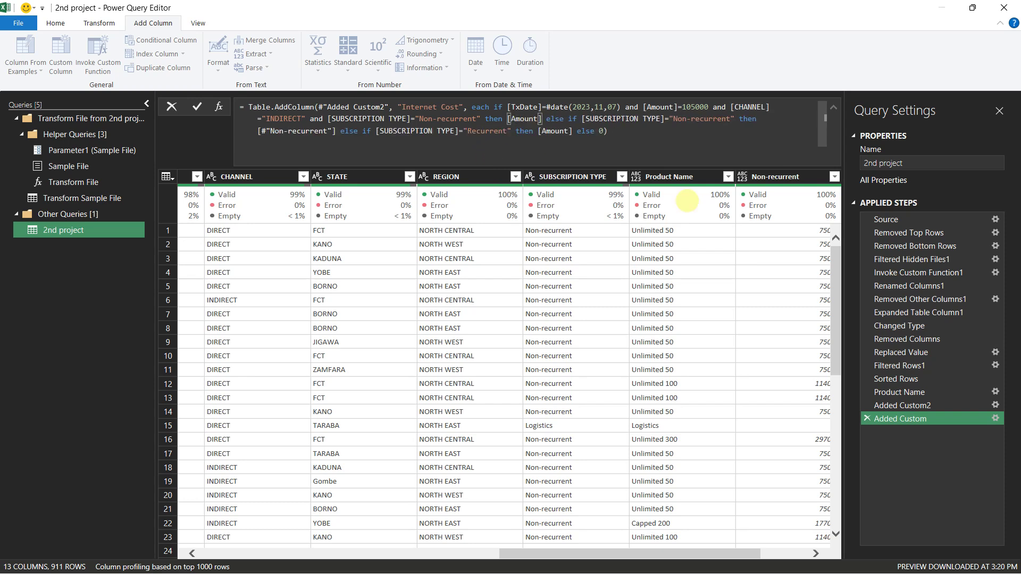
{"action": "left_click", "coordinate": [636, 131]}
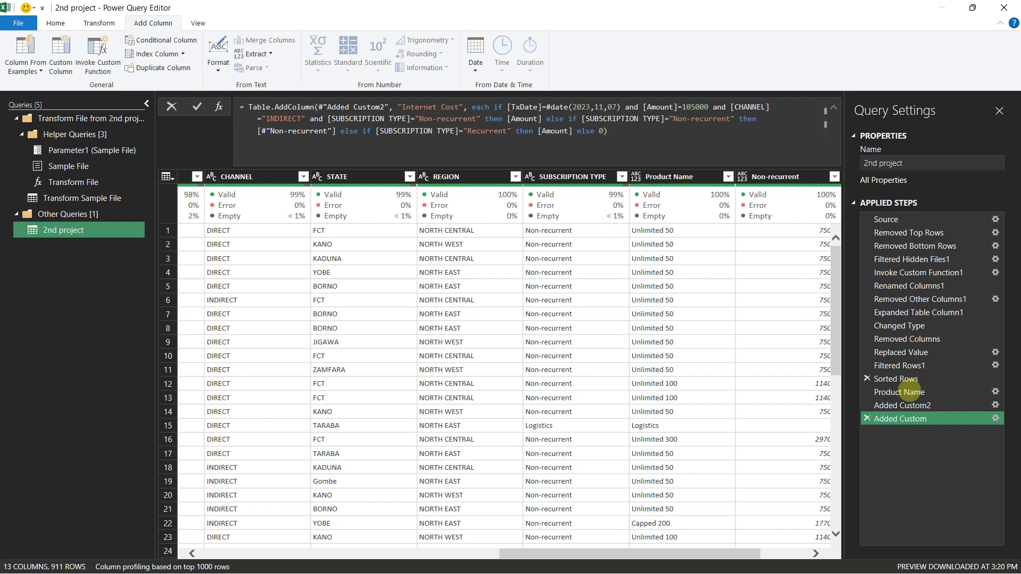
{"action": "left_click", "coordinate": [995, 419]}
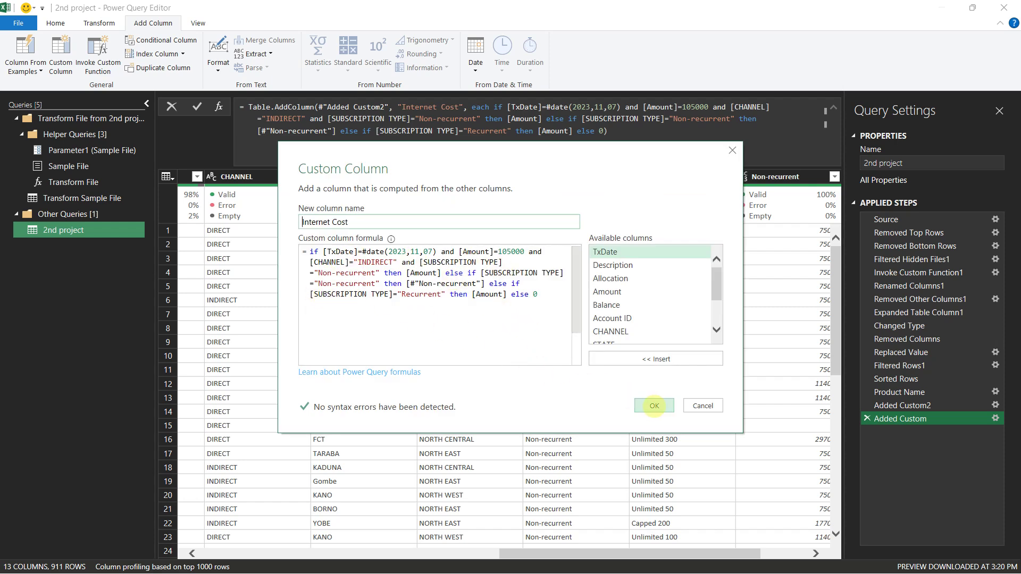
{"action": "left_click", "coordinate": [654, 407]}
Step: Filter the SUBSCRIPTION TYPE column to show only the Non-recurrent and Recurrent rows
{"action": "left_click_drag", "start_coordinate": [741, 555], "coordinate": [797, 553]}
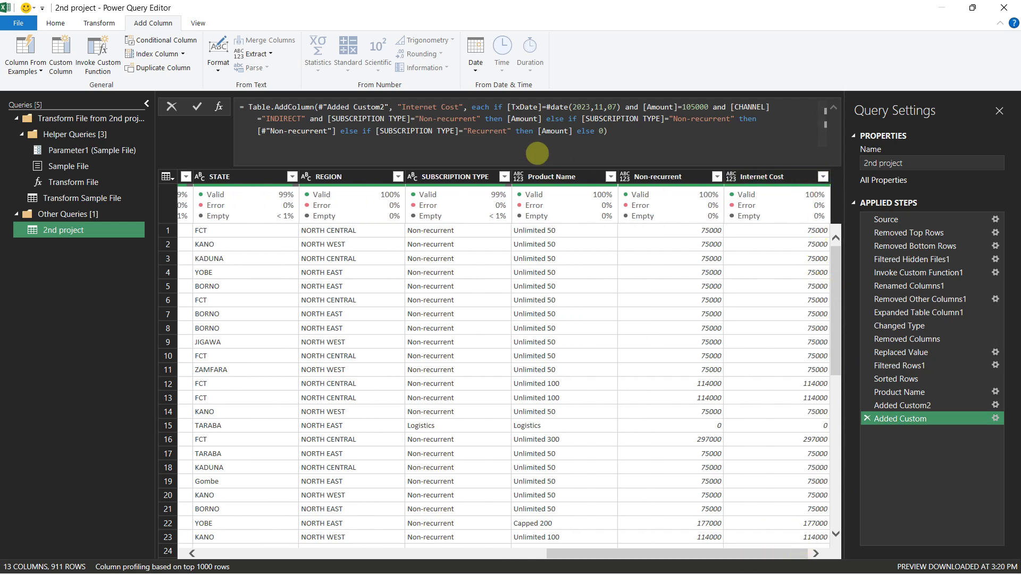
{"action": "left_click", "coordinate": [504, 177]}
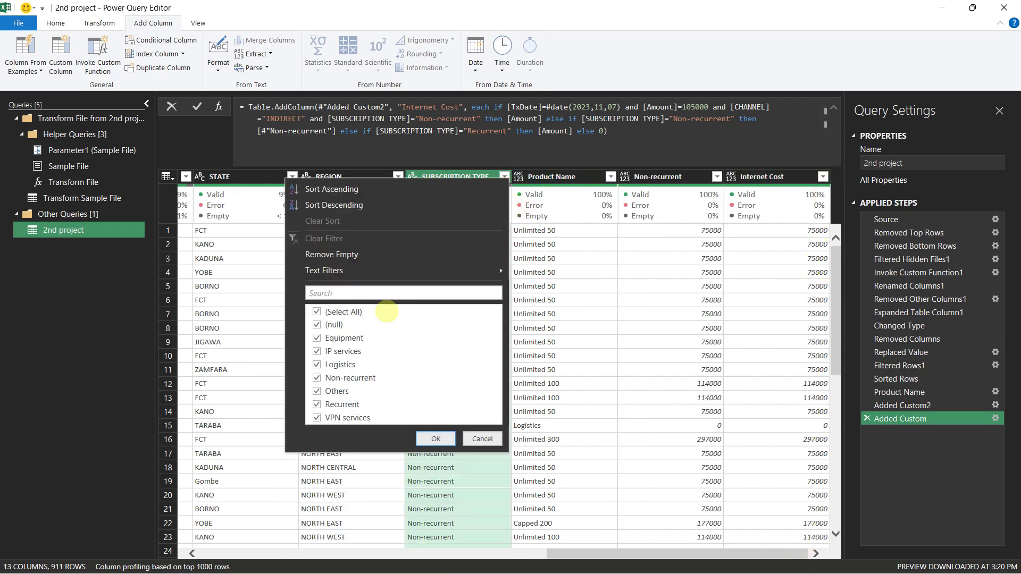
{"action": "left_click", "coordinate": [317, 312]}
{"action": "left_click", "coordinate": [318, 378]}
{"action": "left_click", "coordinate": [316, 405]}
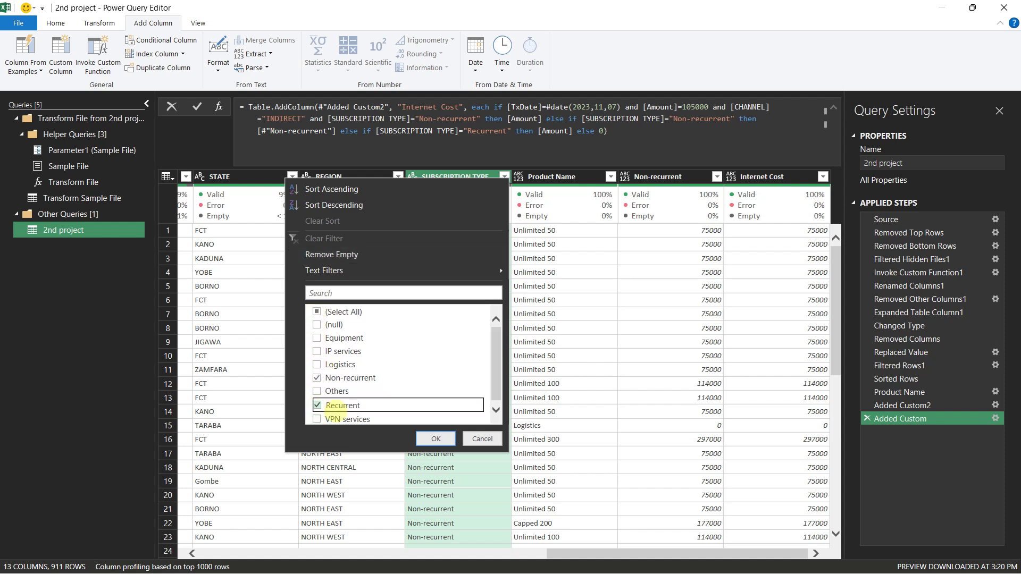
{"action": "left_click", "coordinate": [436, 439]}
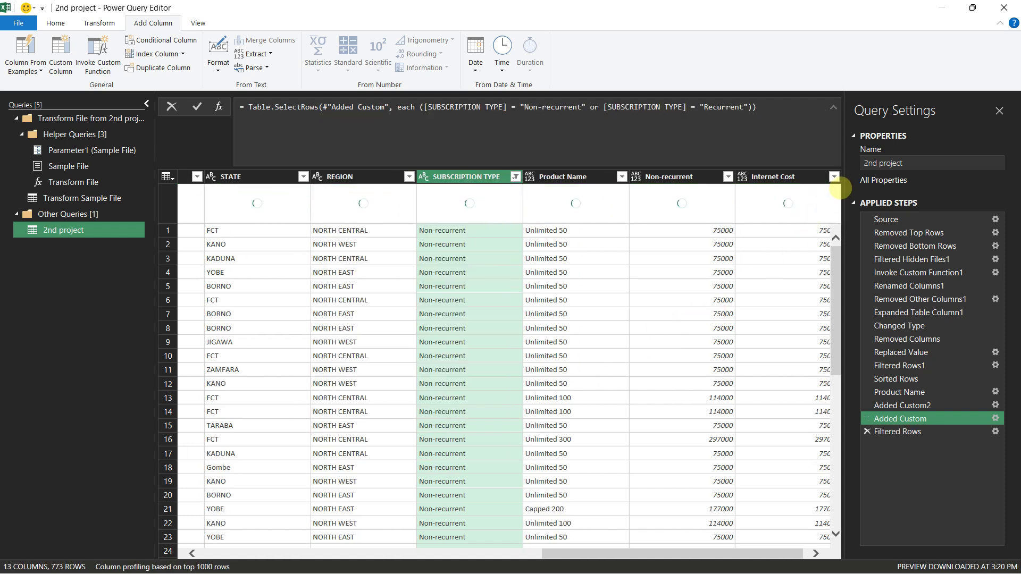
Step: Check the Internet Cost column's list of distinct values without filtering it, and remove the Filtered Rows step
{"action": "left_click", "coordinate": [822, 177]}
{"action": "scroll", "coordinate": [667, 431], "scroll_direction": "down", "scroll_amount": 3}
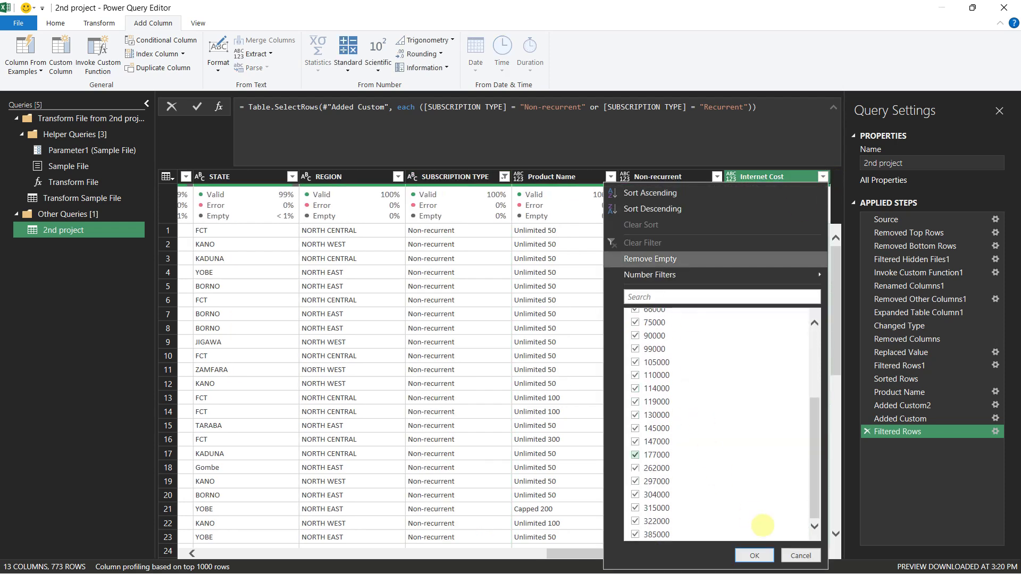
{"action": "left_click", "coordinate": [785, 554]}
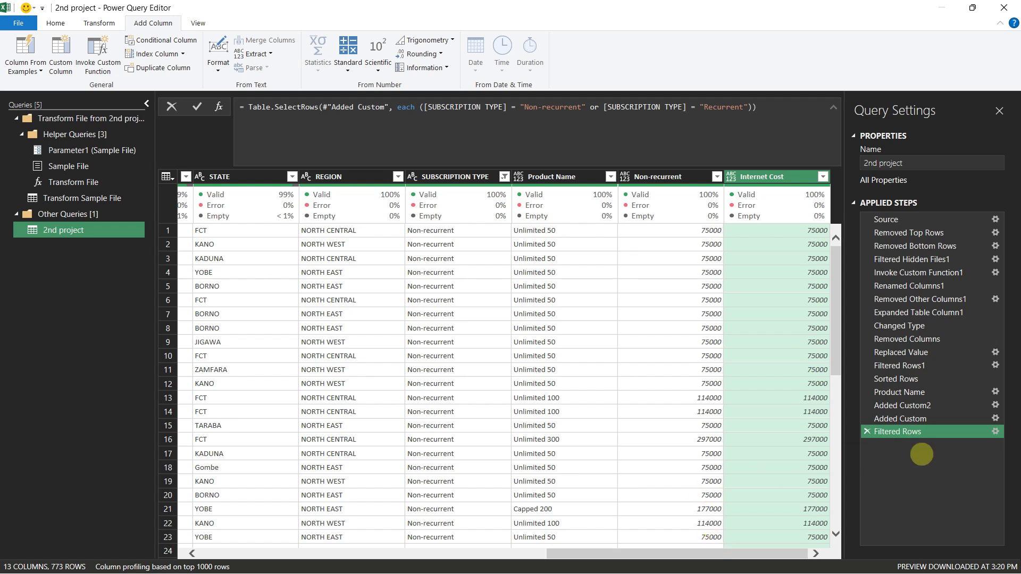
{"action": "left_click", "coordinate": [866, 431]}
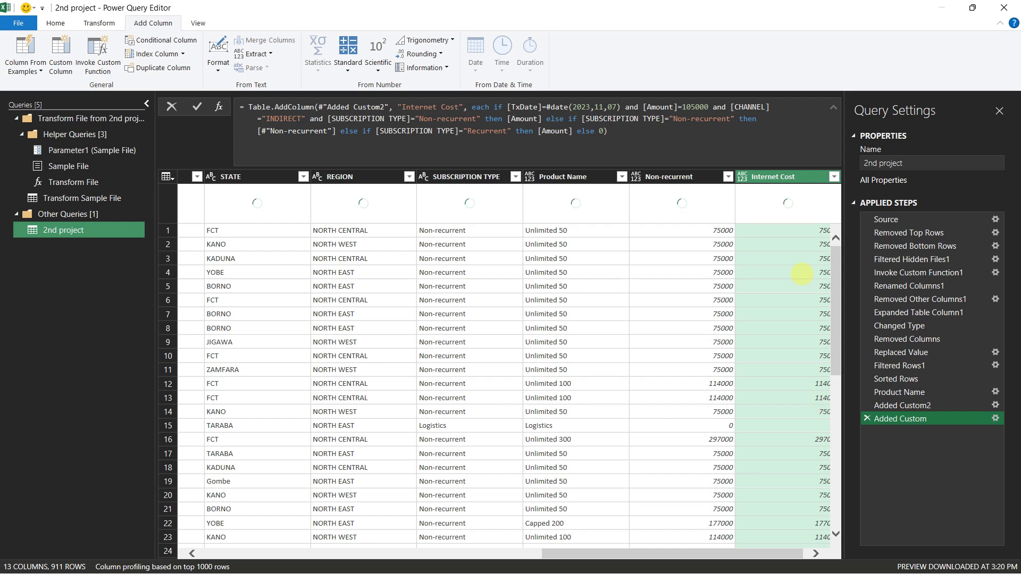
{"action": "left_click_drag", "start_coordinate": [690, 554], "coordinate": [698, 554]}
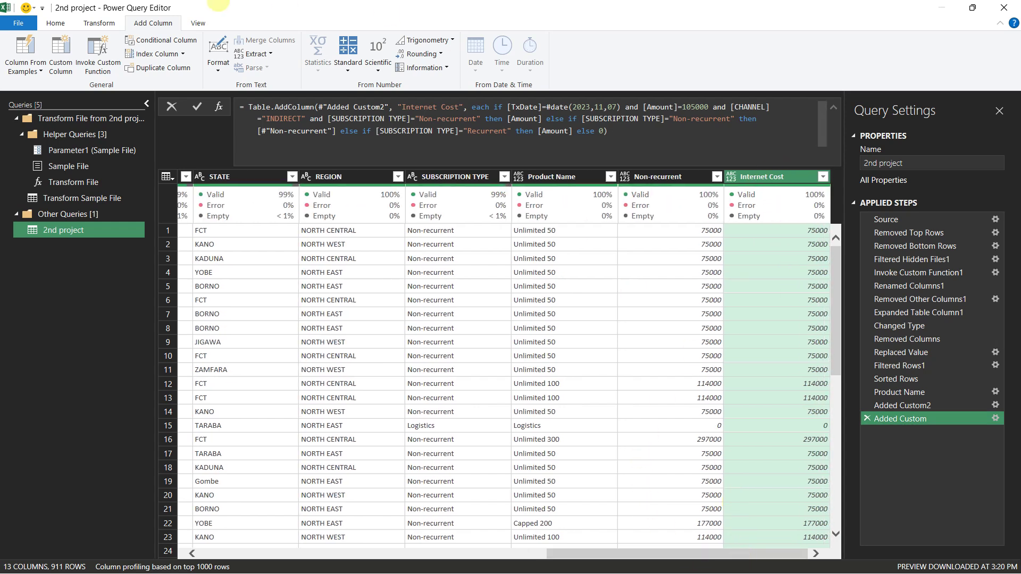
Step: Start a new custom column in the 2nd project query and name it % Share ABC Telco
{"action": "left_click", "coordinate": [59, 53]}
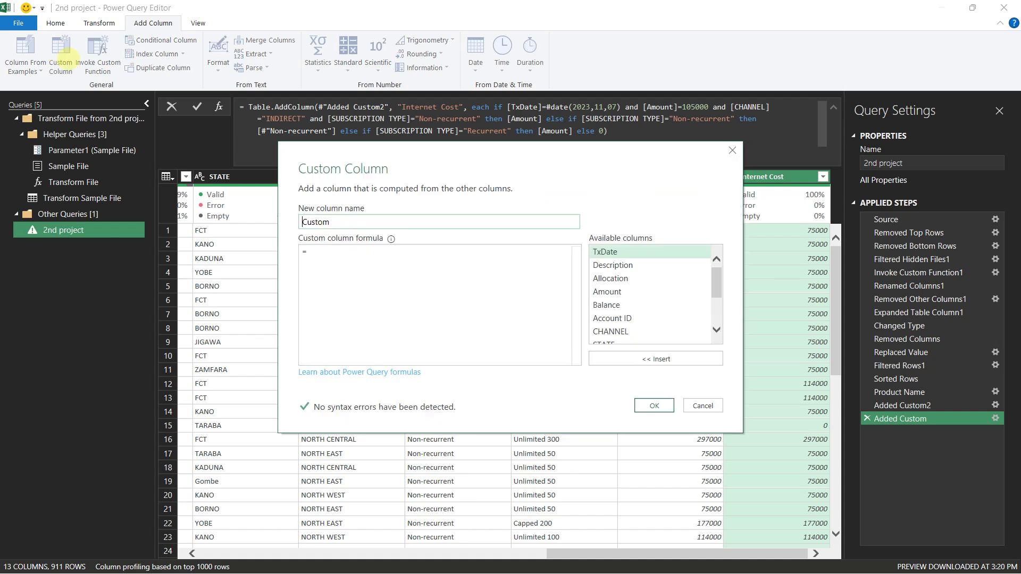
{"action": "left_click", "coordinate": [388, 314]}
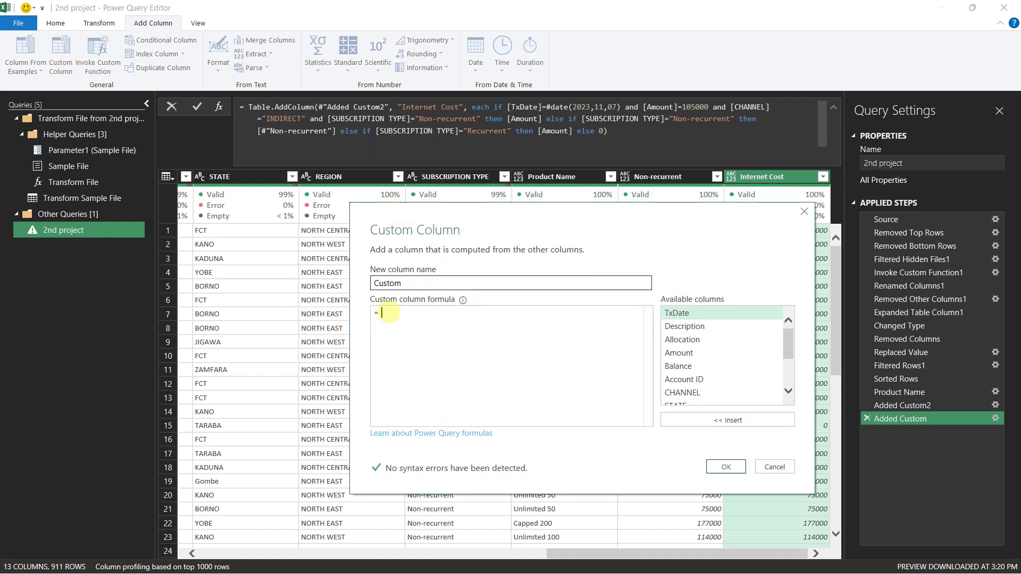
{"action": "double_click", "coordinate": [372, 283]}
{"action": "type", "text": "% o"}
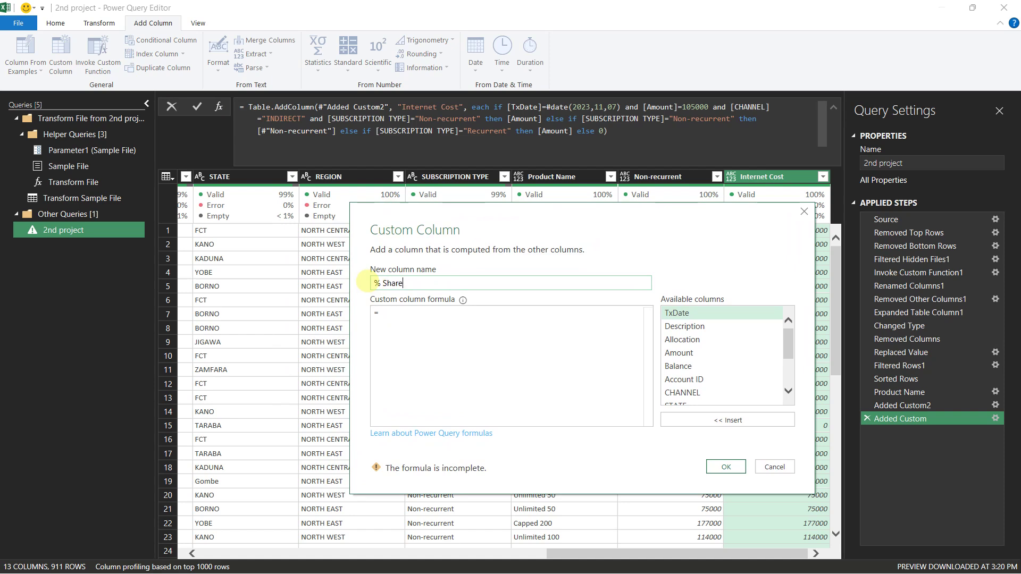
{"action": "type", "text": "hare ABC Telco"}
Step: Start the % Share ABC Telco formula with the condition if [Product Name]="Unlimited 50"
{"action": "left_click", "coordinate": [407, 312]}
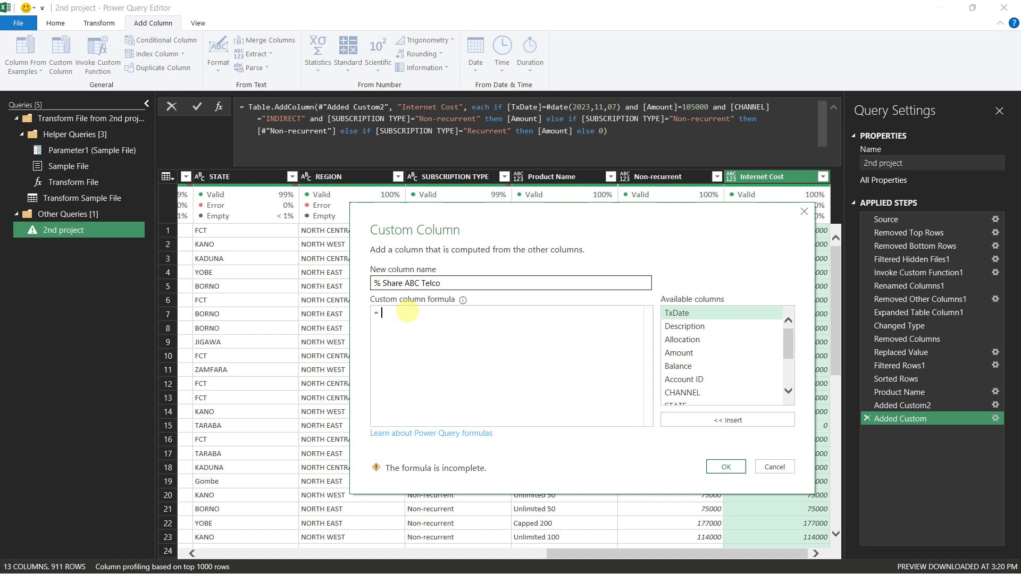
{"action": "type", "text": "if "}
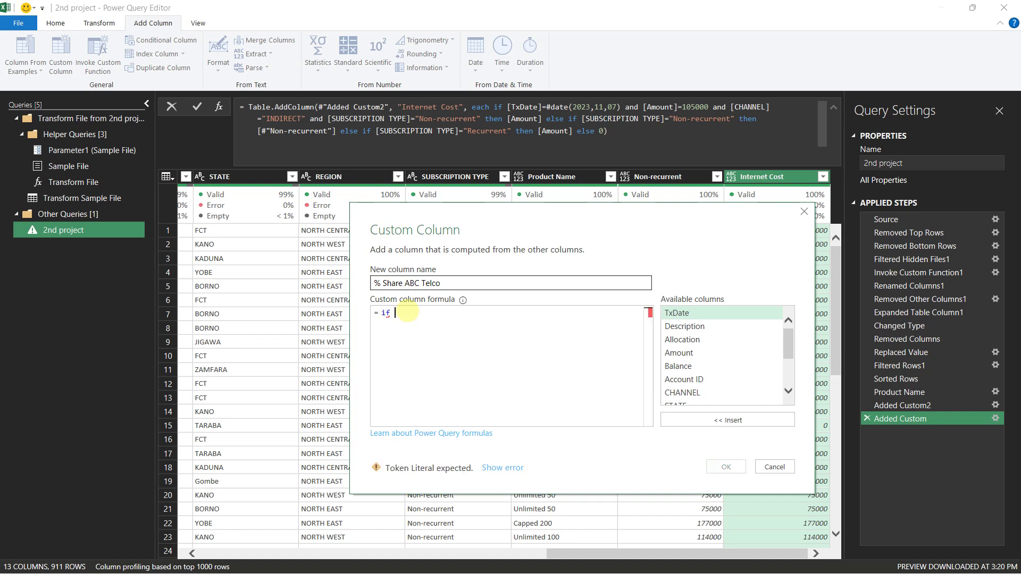
{"action": "type", "text": "s"}
{"action": "key", "text": "BackSpace"}
{"action": "type", "text": "["}
{"action": "key", "text": "Tab"}
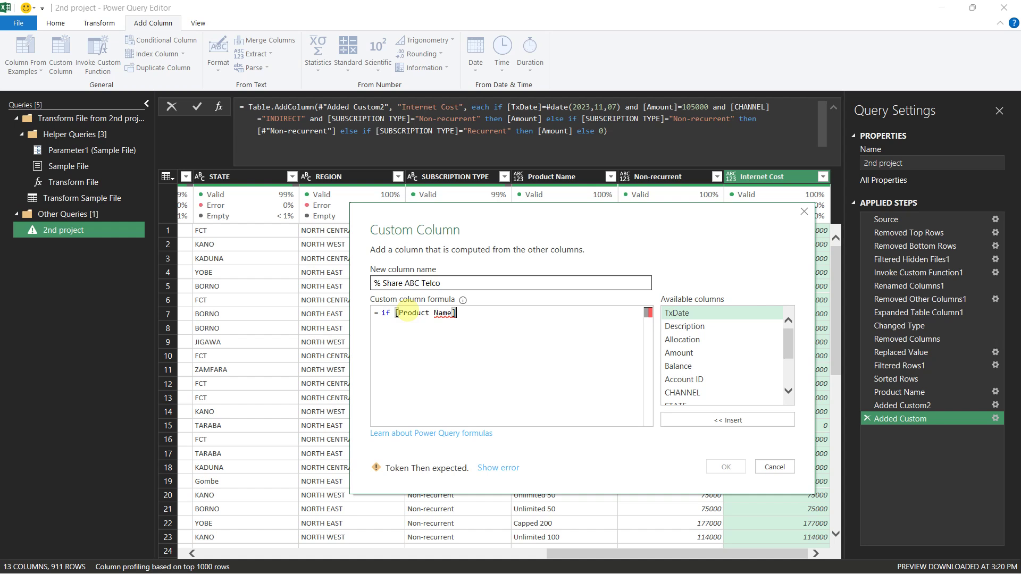
{"action": "type", "text": "="}
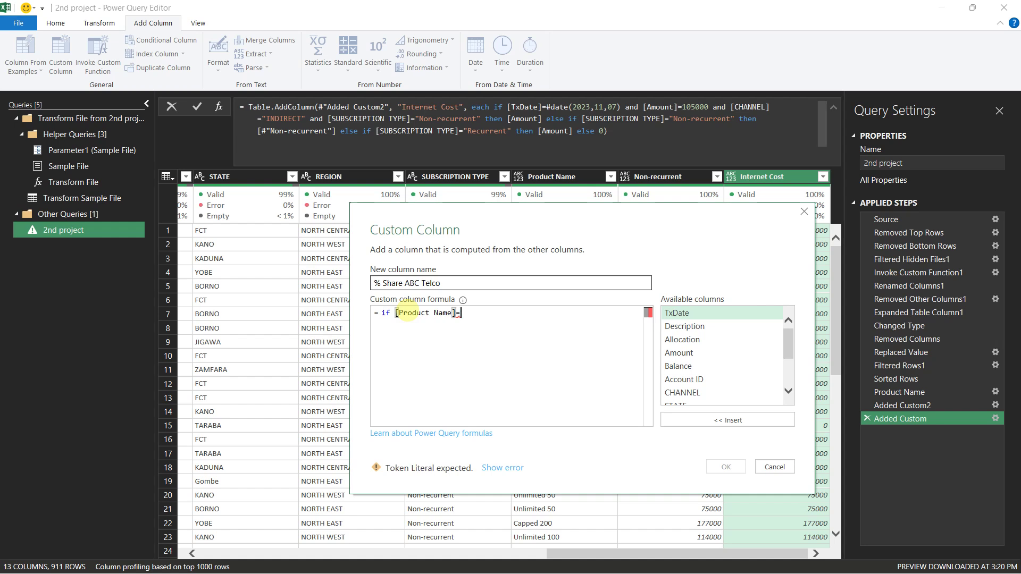
{"action": "type", "text": "\"Unlimited 50"}
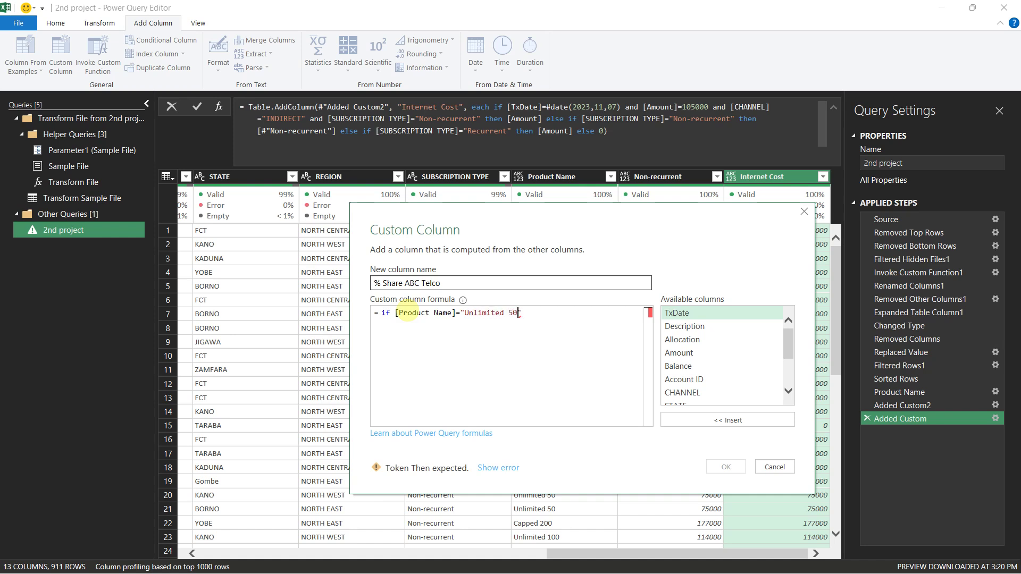
Step: Extend the condition with or [Product Name]="Unlimited 50 MRC" then
{"action": "key", "text": "BackSpace"}
{"action": "type", "text": "or "}
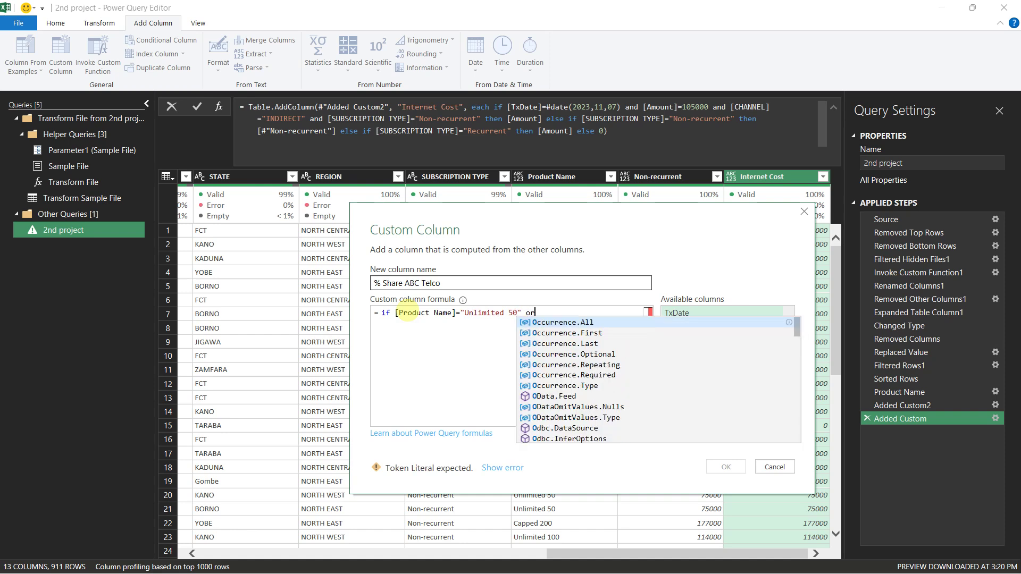
{"action": "type", "text": "\""}
{"action": "key", "text": "BackSpace"}
{"action": "type", "text": "[Product Name]"}
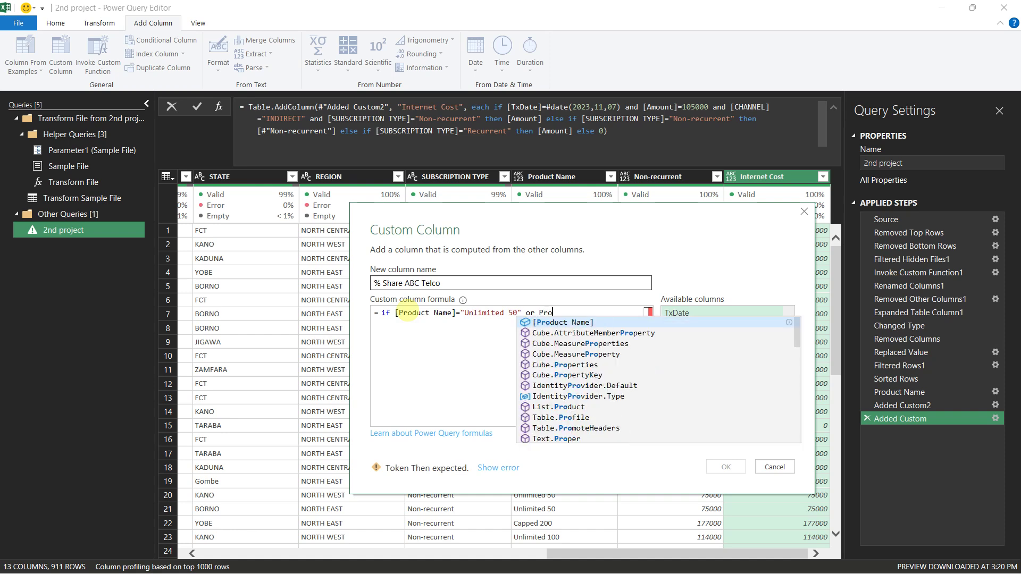
{"action": "type", "text": "="}
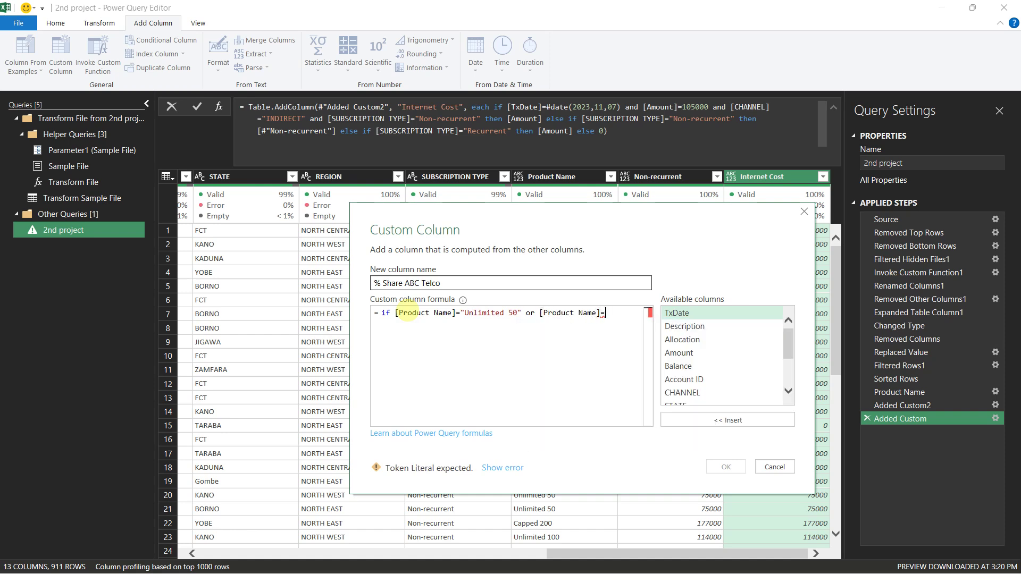
{"action": "type", "text": "\"Unlim"}
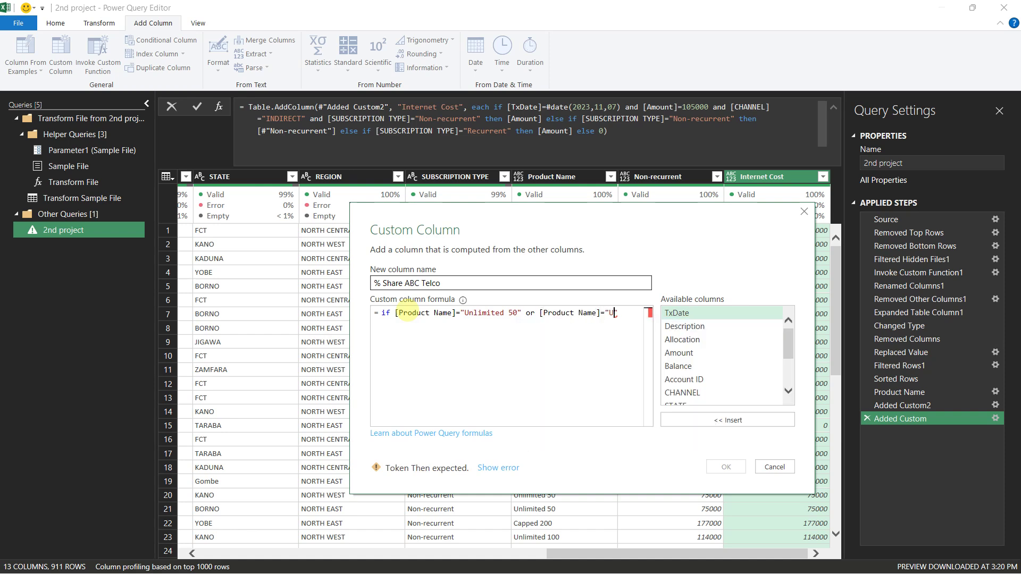
{"action": "type", "text": "ited 50 "}
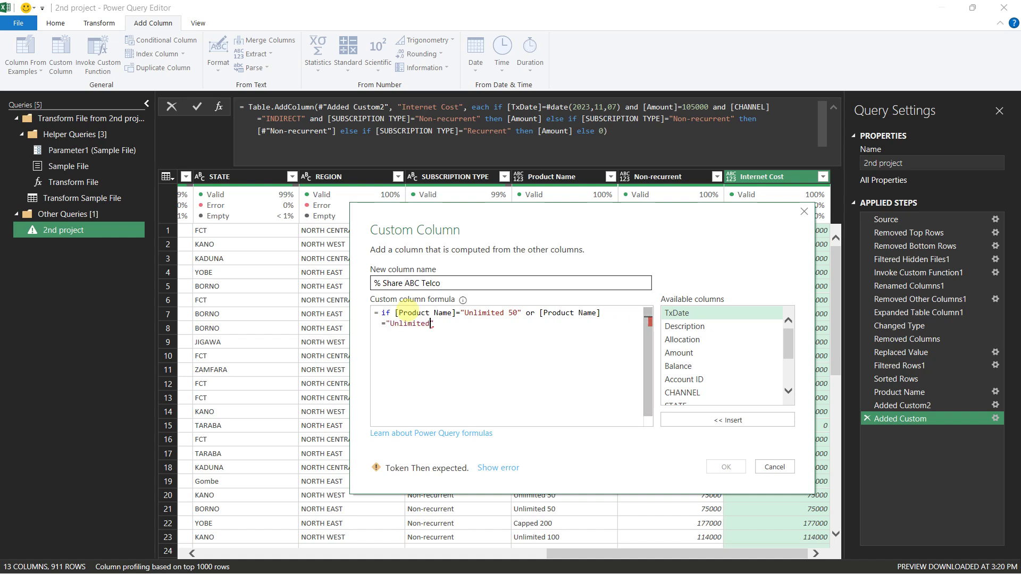
{"action": "type", "text": "MRC\" then"}
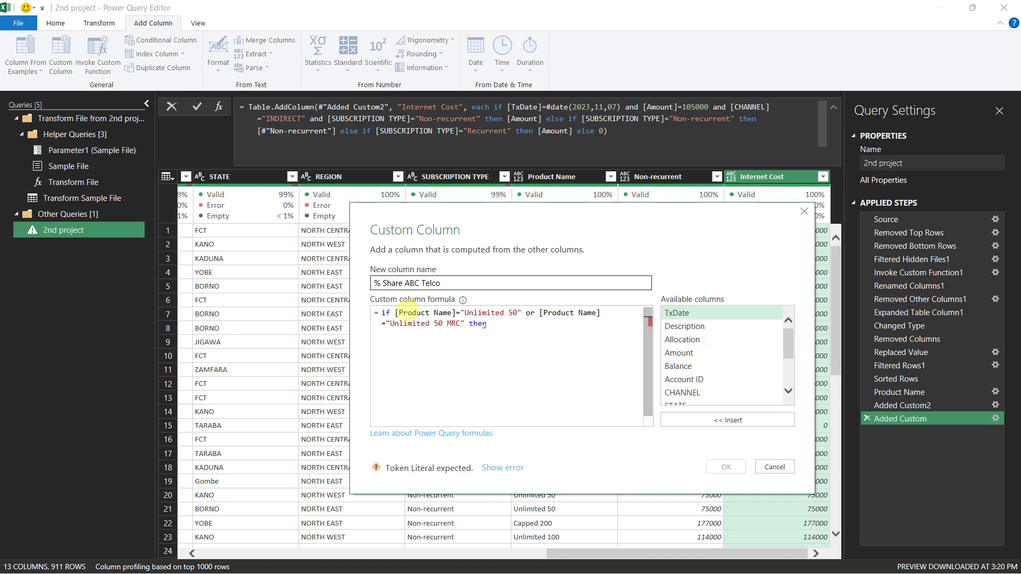
Step: Check the first plan's % share ABC services in the Services Google Sheet, then return .65 in the formula and add else if
{"action": "key", "text": "alt+Tab"}
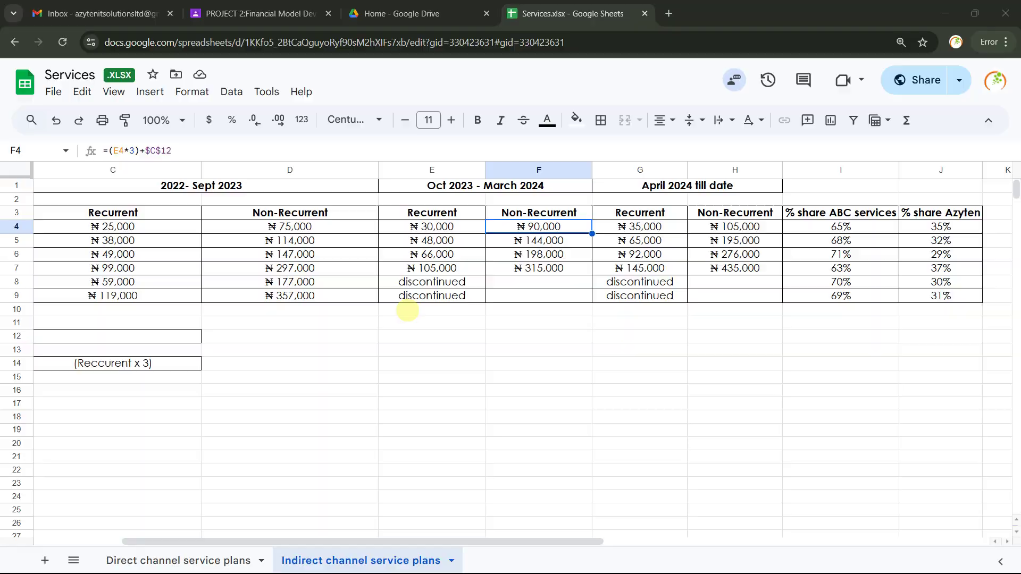
{"action": "key", "text": "alt+Tab"}
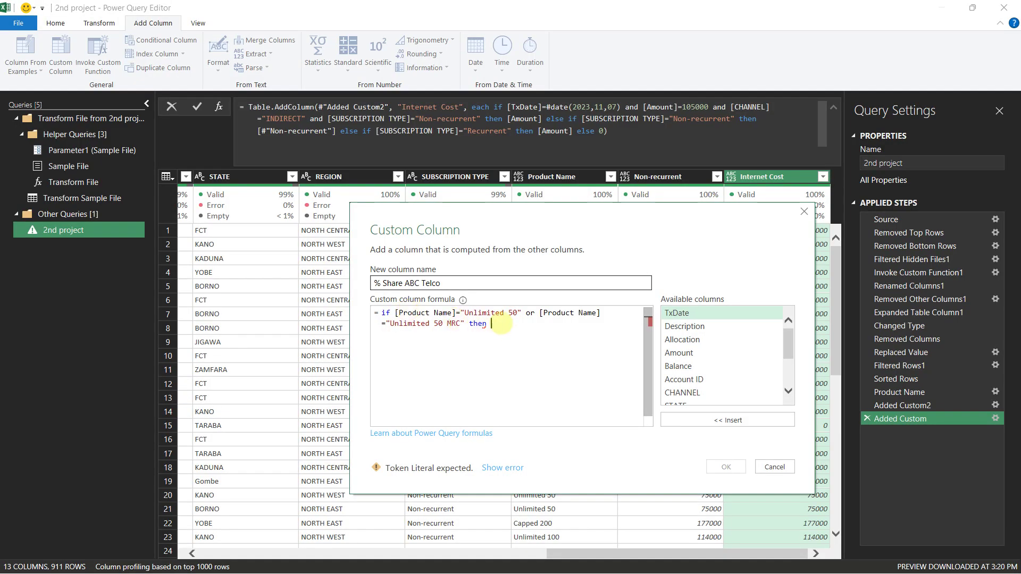
{"action": "type", "text": "."}
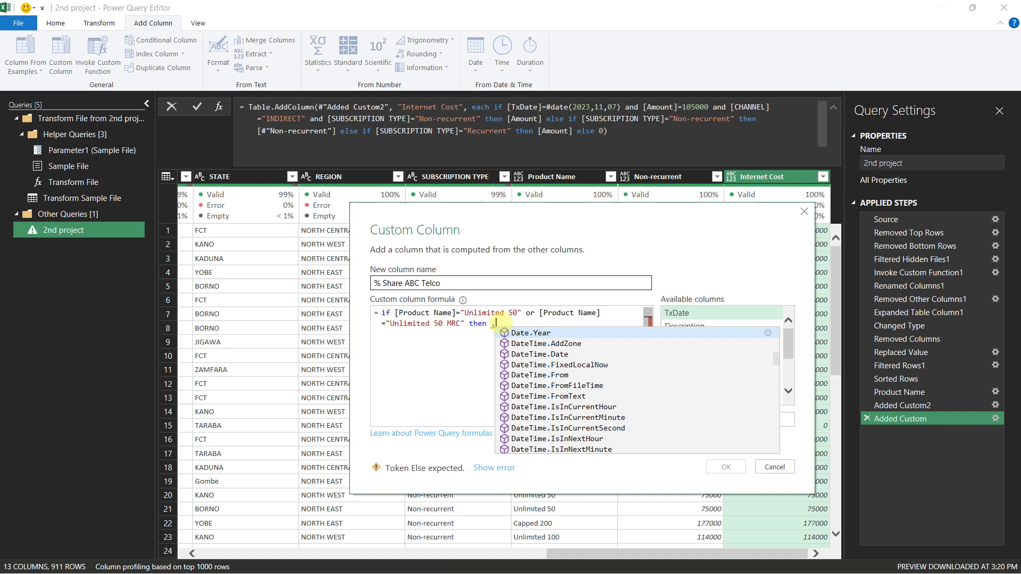
{"action": "type", "text": "65 else if"}
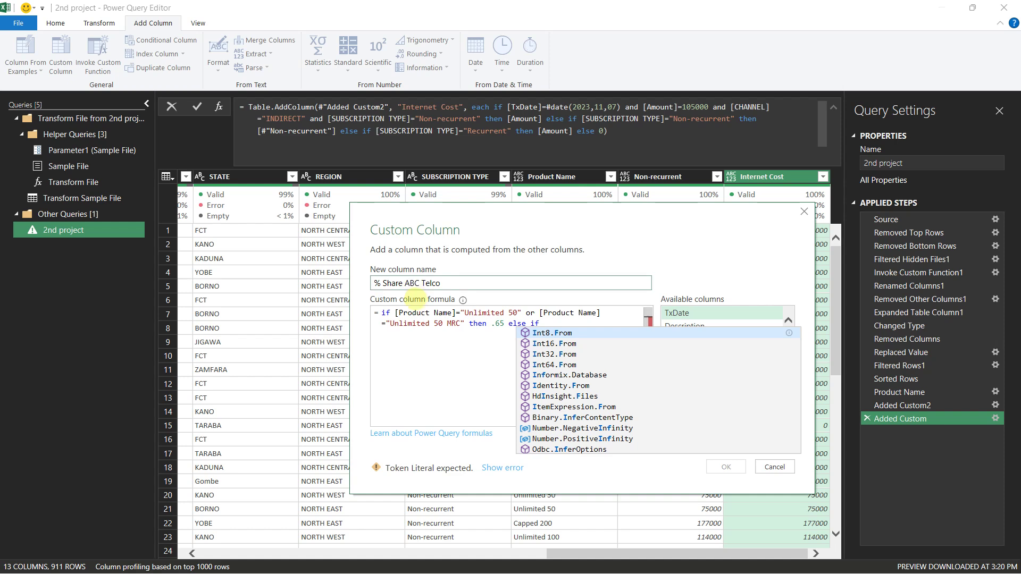
Step: Copy the two-product condition after else if, change both product names to Unlimited 100 and Unlimited 100 MRC, and add then
{"action": "left_click", "coordinate": [396, 314]}
{"action": "left_click_drag", "start_coordinate": [396, 314], "coordinate": [464, 323]}
{"action": "key", "text": "ctrl+c"}
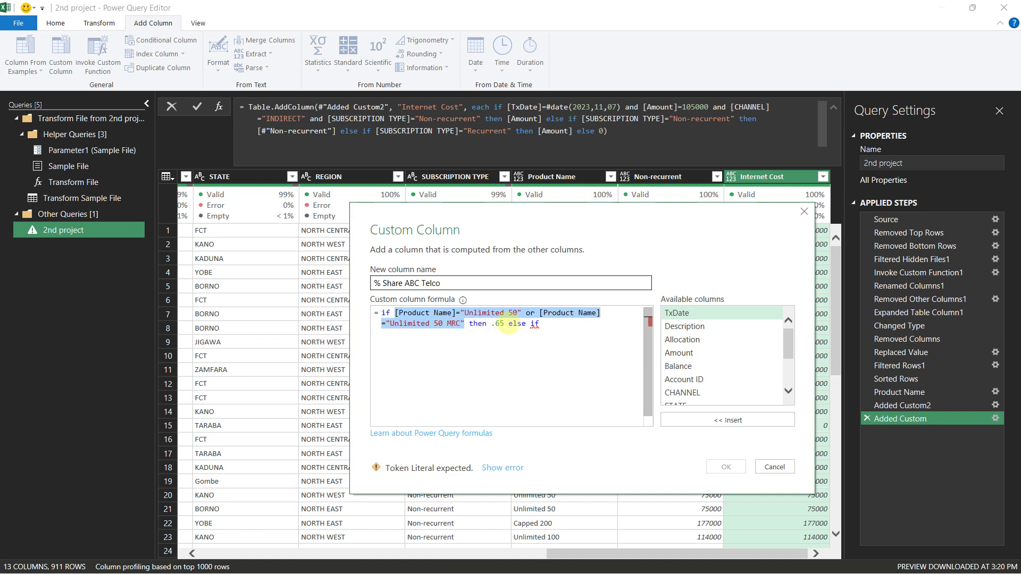
{"action": "left_click", "coordinate": [536, 323]}
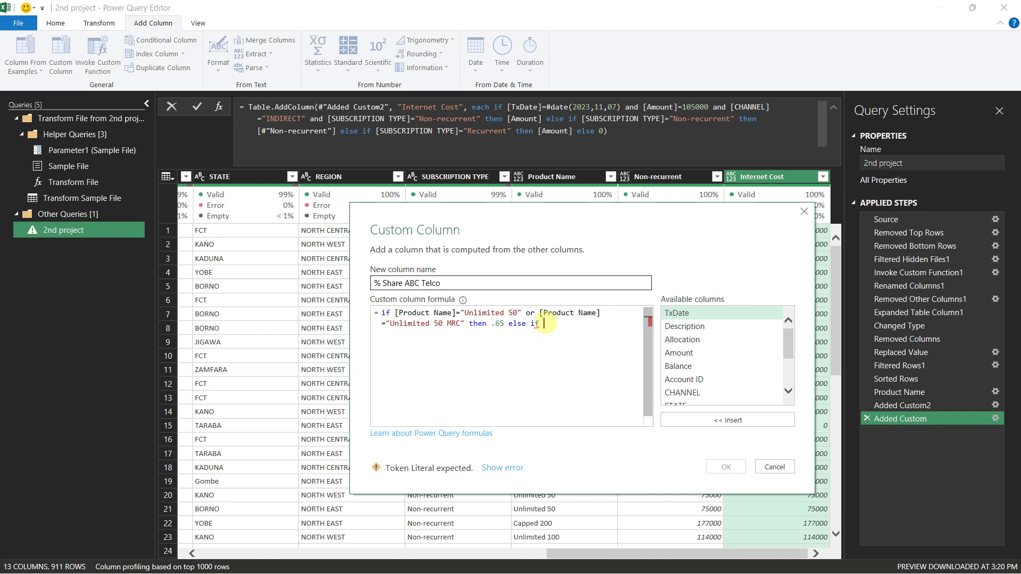
{"action": "key", "text": "ctrl+v"}
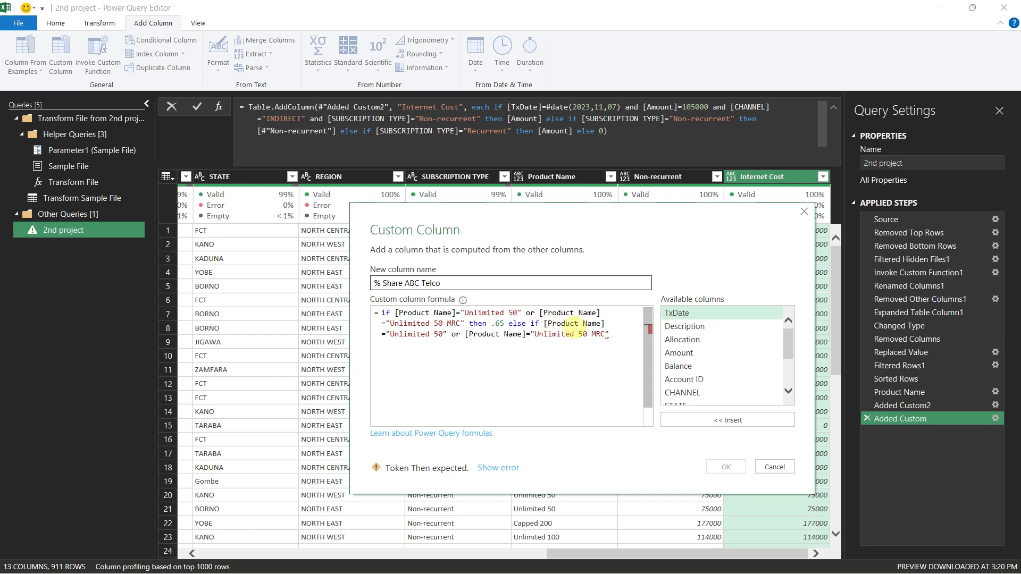
{"action": "key", "text": "BackSpace"}
{"action": "type", "text": "10"}
{"action": "key", "text": "BackSpace"}
{"action": "type", "text": "100"}
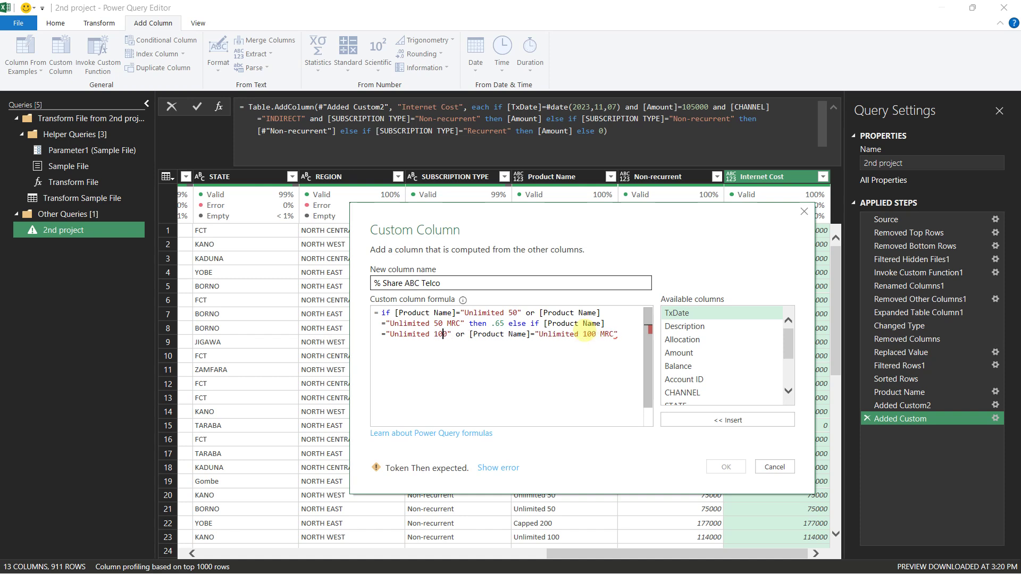
{"action": "type", "text": " MRC\" then"}
Step: Check the second plan's ABC share in the Services Google Sheet and enter .68 else if in the Power Query formula
{"action": "key", "text": "alt+Tab"}
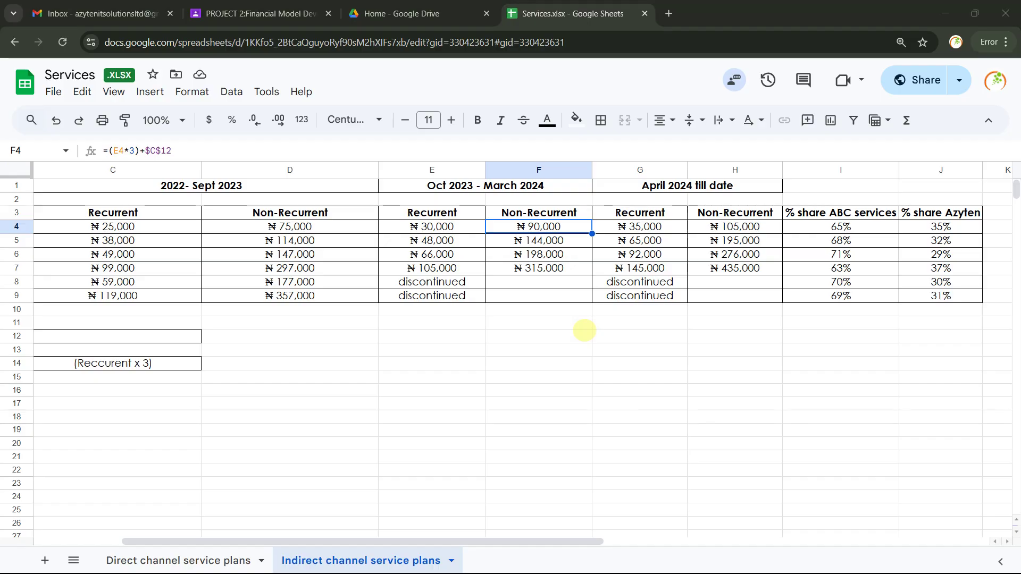
{"action": "key", "text": "alt+Tab"}
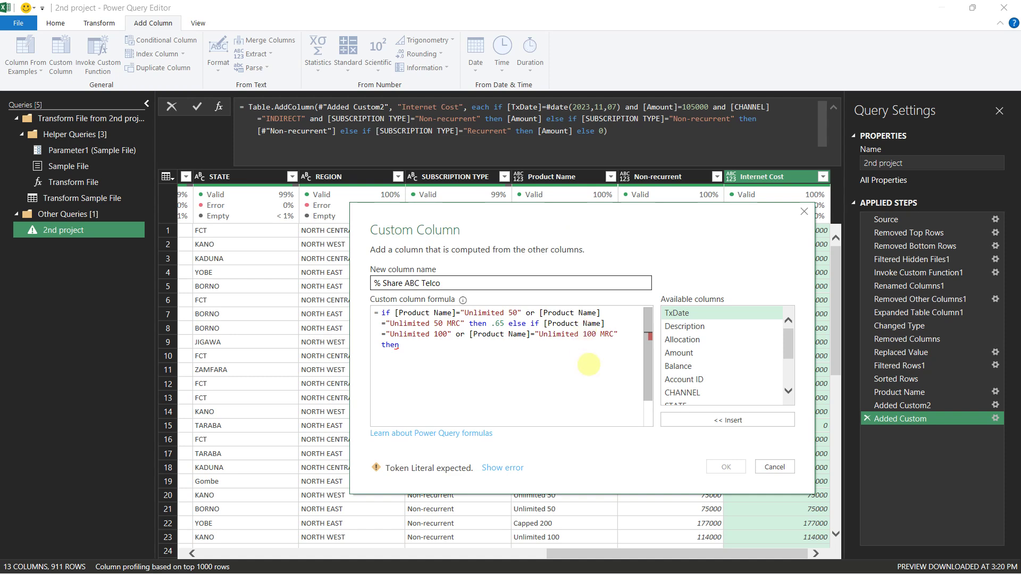
{"action": "type", "text": ".68 else if"}
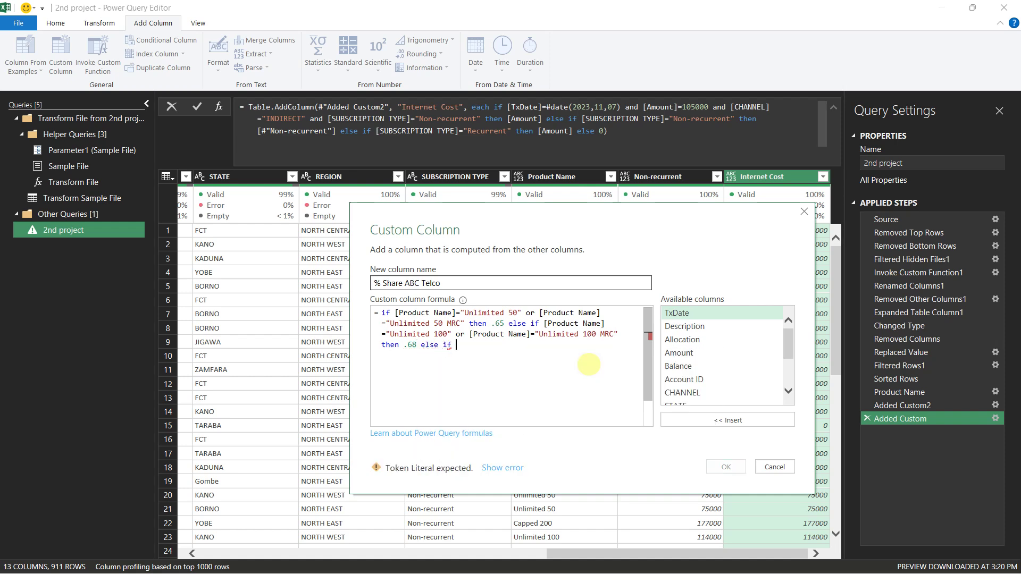
Step: Paste the copied condition again, change its products to Unlimited 150 and Unlimited 150 MRC, and add then
{"action": "key", "text": "ctrl+v"}
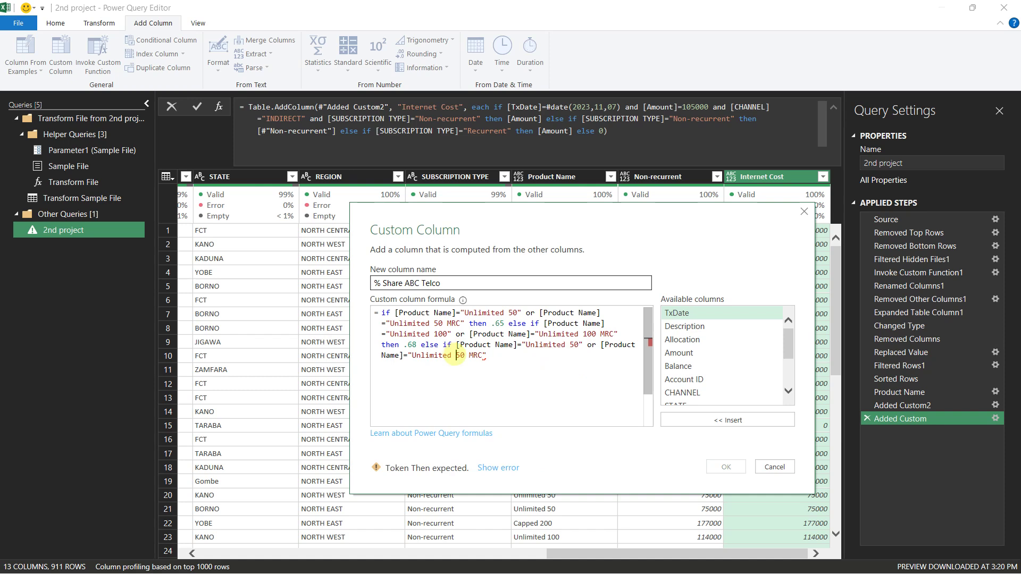
{"action": "type", "text": "1"}
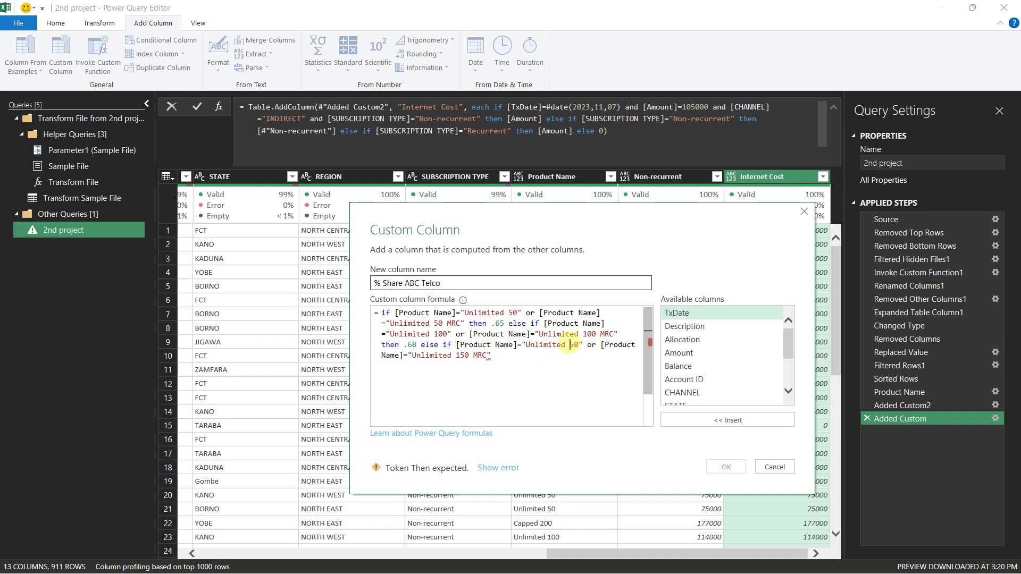
{"action": "type", "text": "1"}
{"action": "key", "text": "ctrl+End"}
{"action": "type", "text": "then"}
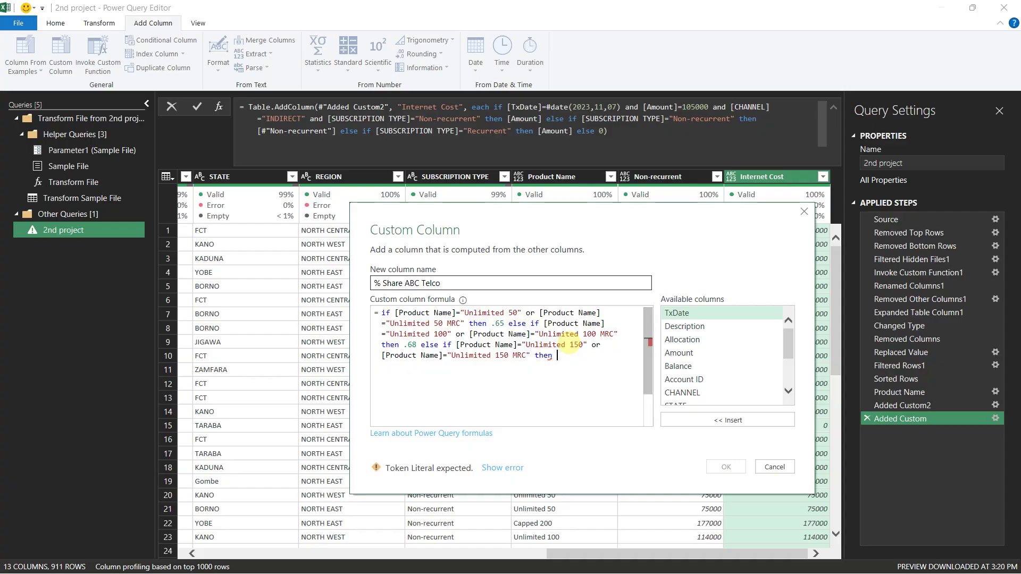
Step: Check the third plan's ABC share in the Services Google Sheet and enter .71 else if in the Power Query formula
{"action": "key", "text": "alt+Tab"}
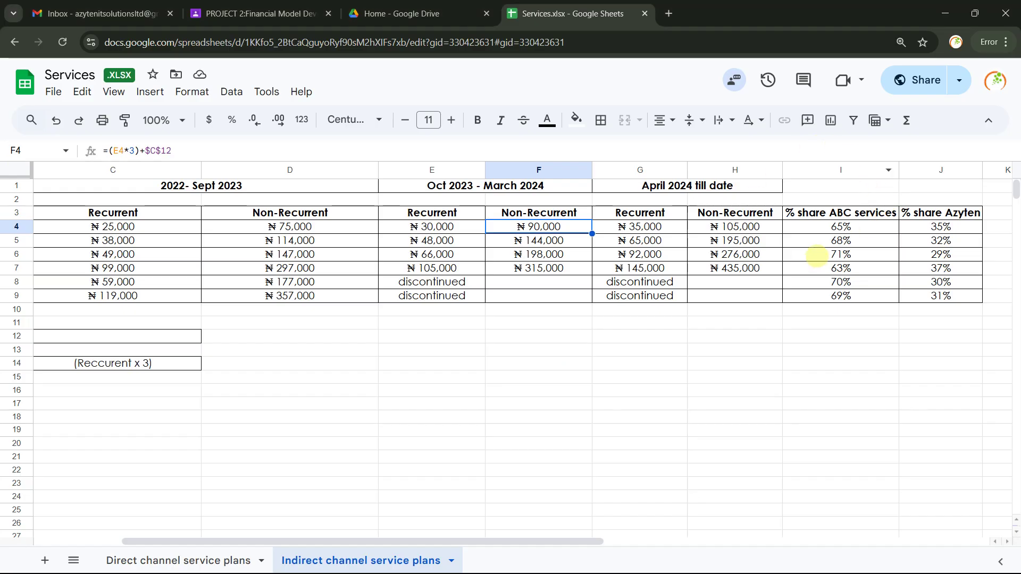
{"action": "key", "text": "alt+Tab"}
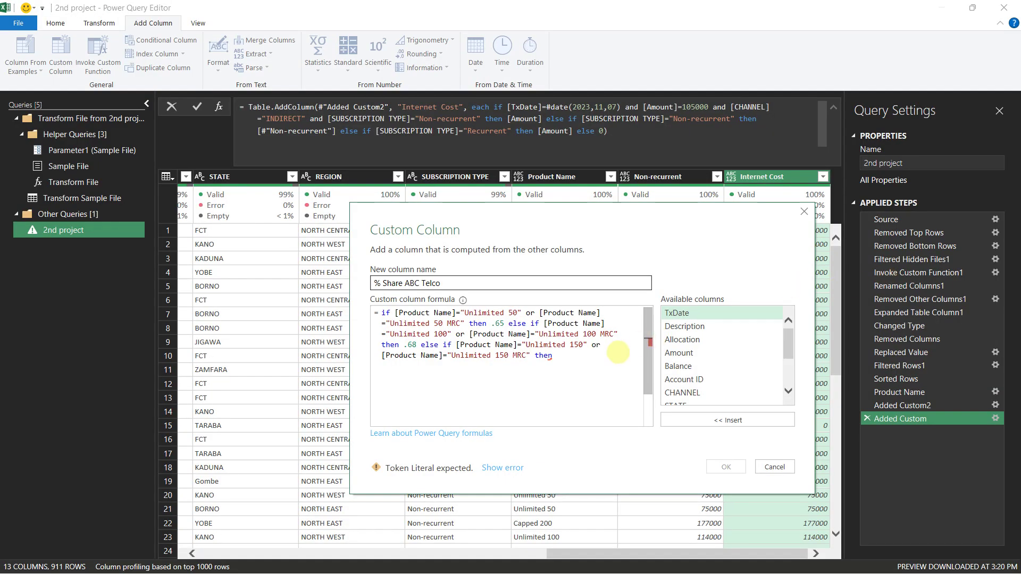
{"action": "type", "text": ".71 "}
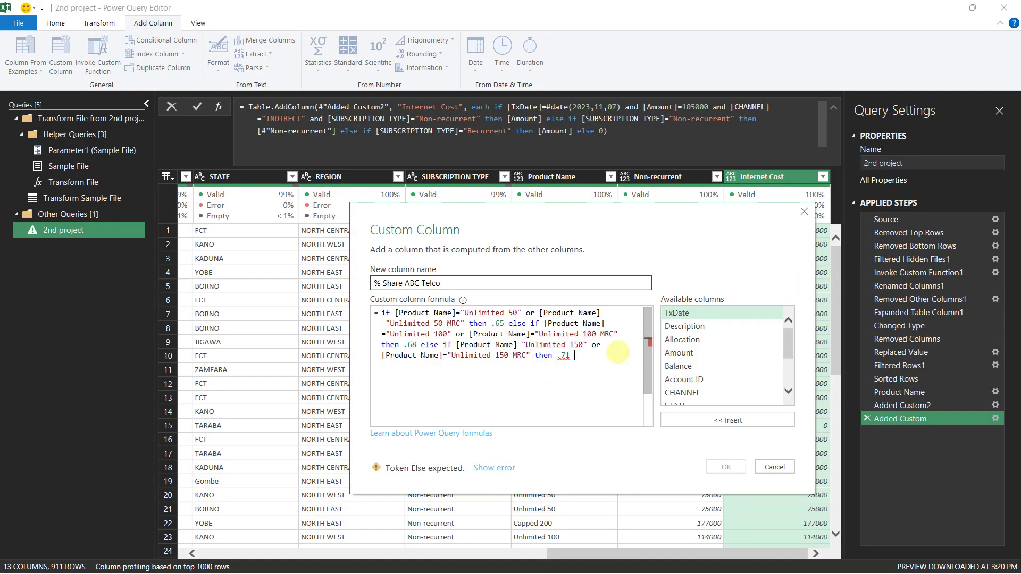
{"action": "type", "text": "else if"}
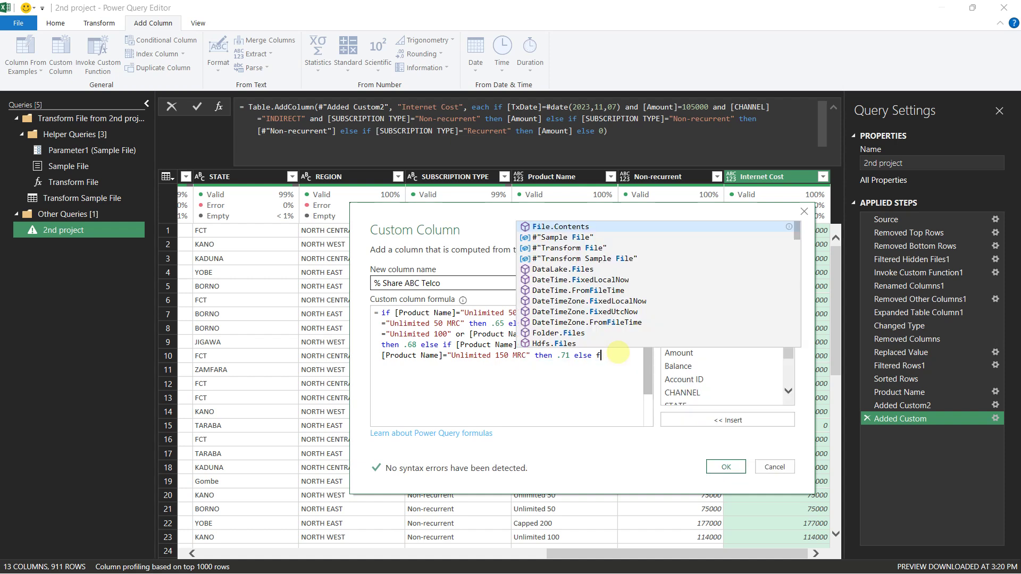
Step: Paste the copied condition once more, change its products to Unlimited 300 and Unlimited 300 MRC, and add then
{"action": "key", "text": "ctrl+v"}
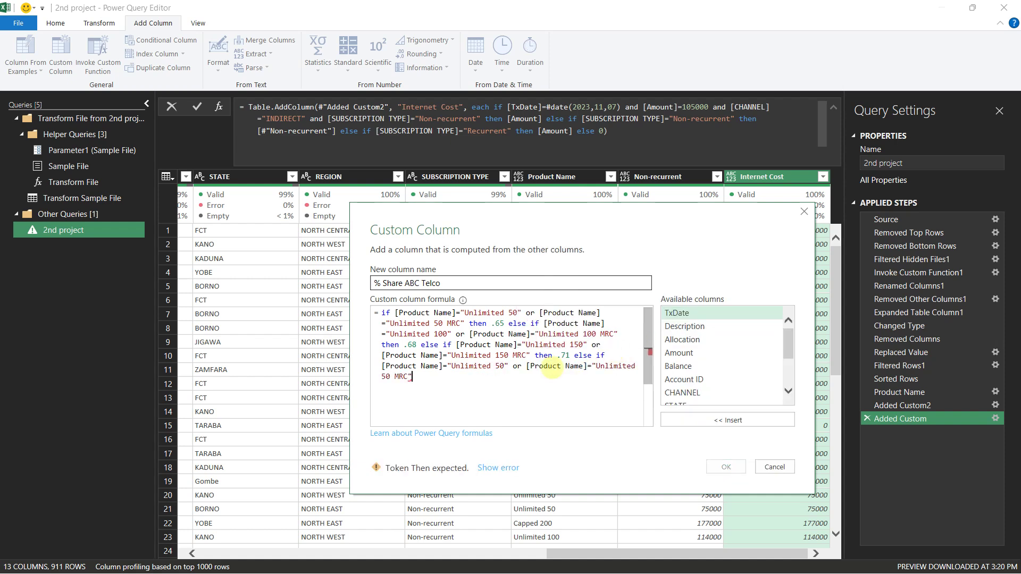
{"action": "key", "text": "Delete"}
{"action": "type", "text": "30"}
{"action": "key", "text": "Left"}
{"action": "key", "text": "Left"}
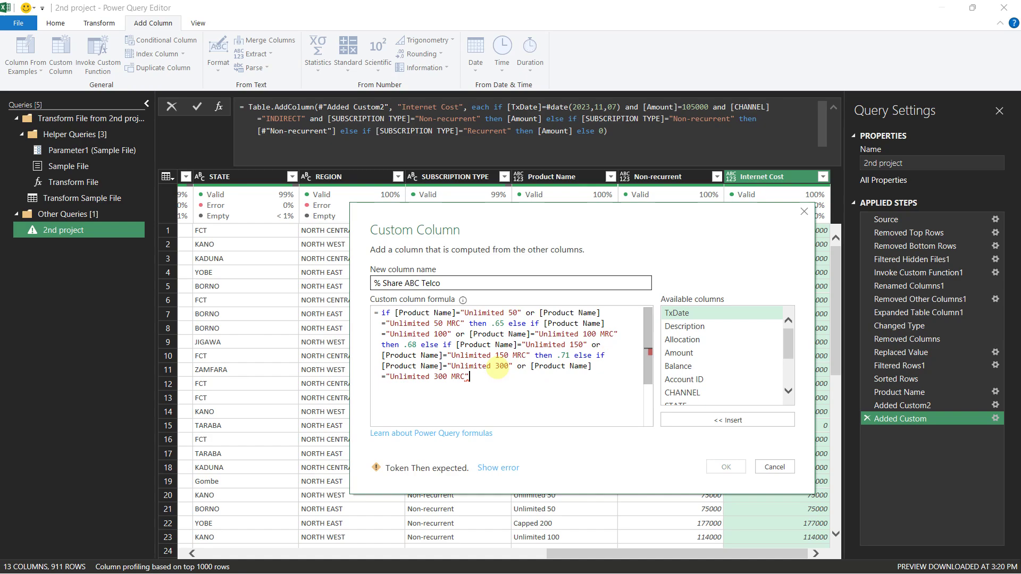
{"action": "type", "text": "then"}
Step: Check the fourth plan's ABC share in the Services Google Sheet and enter .63 else if in the Power Query formula
{"action": "key", "text": "alt+Tab"}
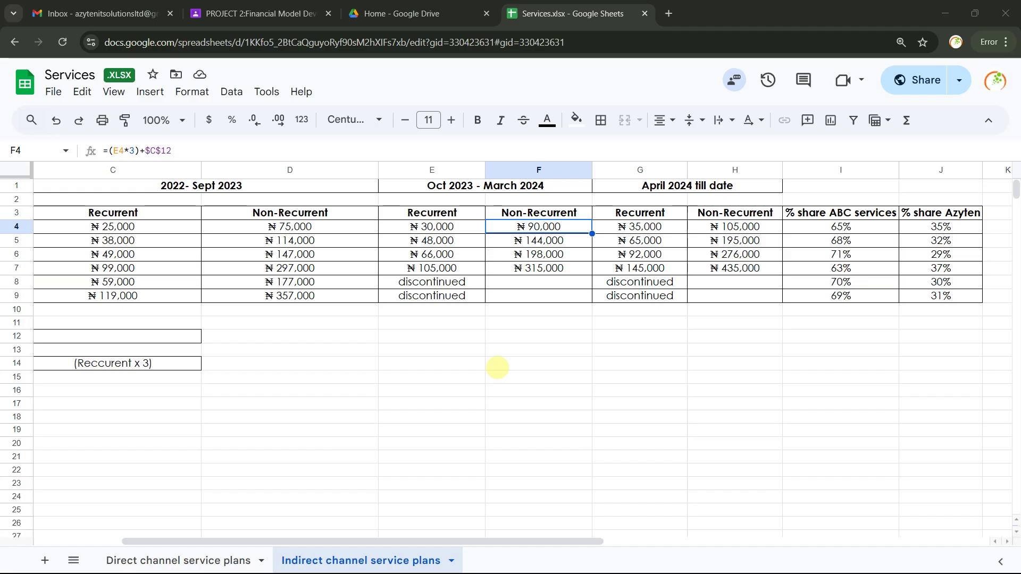
{"action": "key", "text": "alt+Tab"}
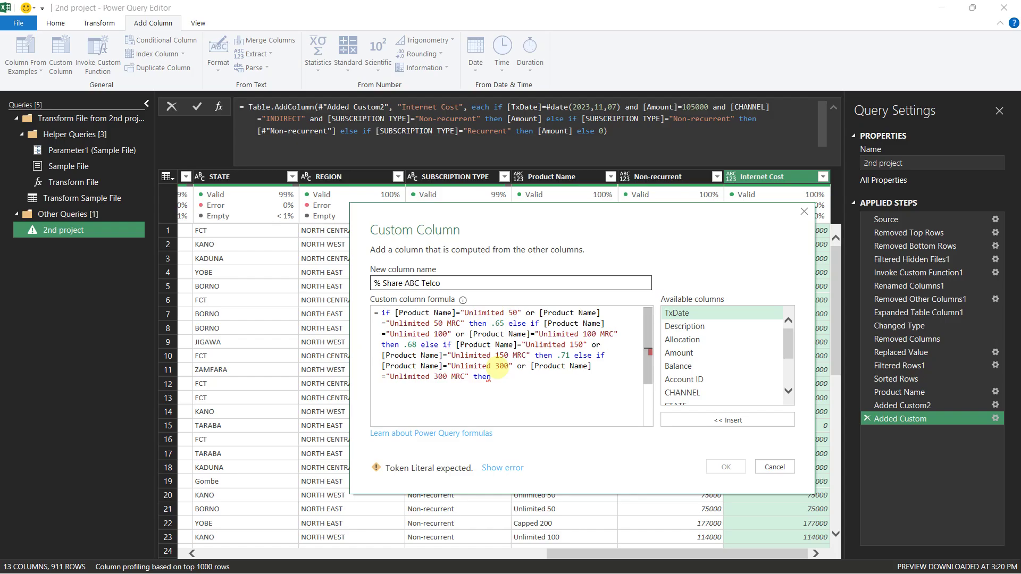
{"action": "left_click", "coordinate": [498, 376]}
{"action": "type", "text": ".63"}
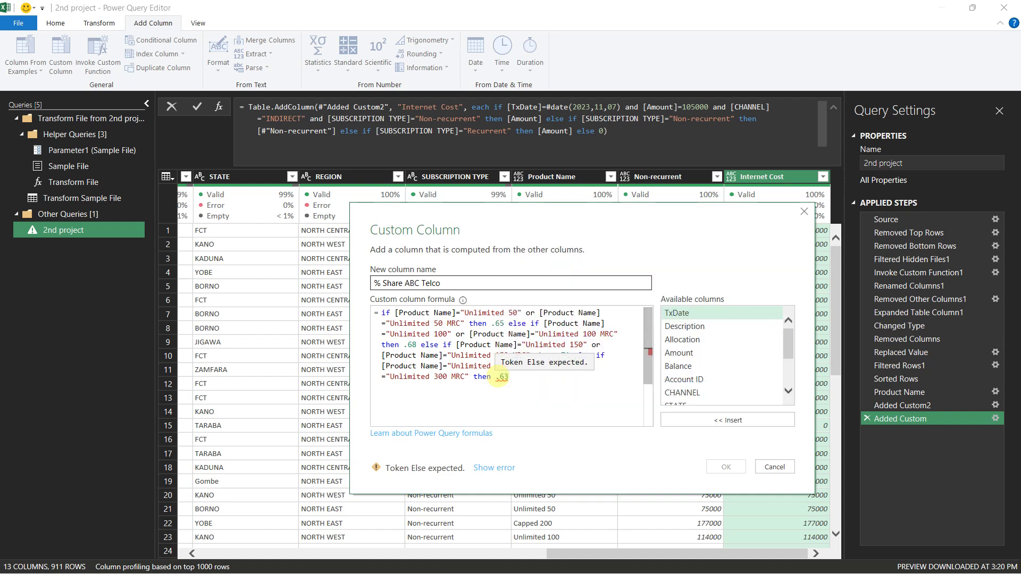
{"action": "type", "text": " else if"}
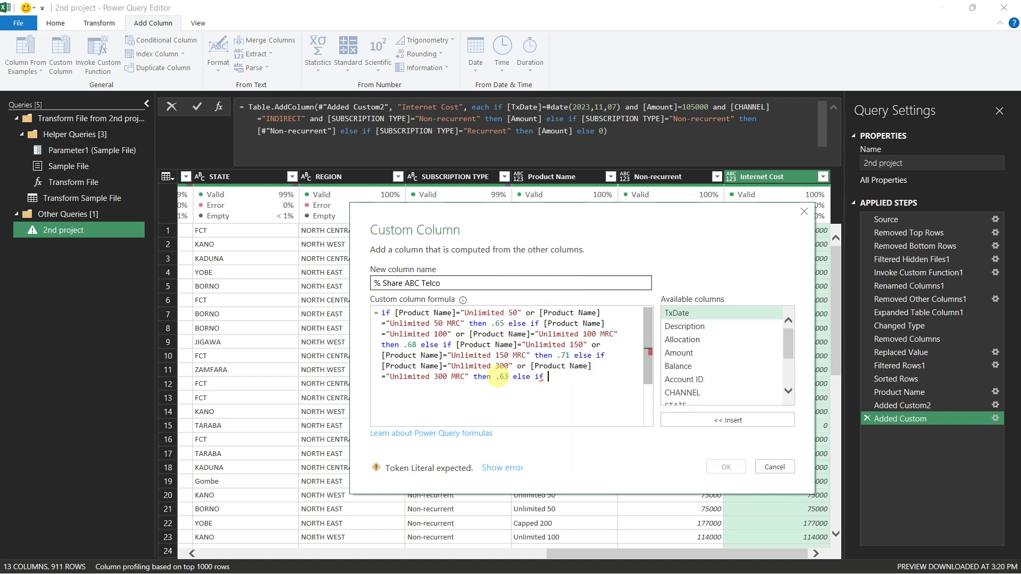
Step: Check the ABC shares of the Capped 200 and Capped 500 plans in the Services Google Sheet and return to Power Query
{"action": "key", "text": "alt+Tab"}
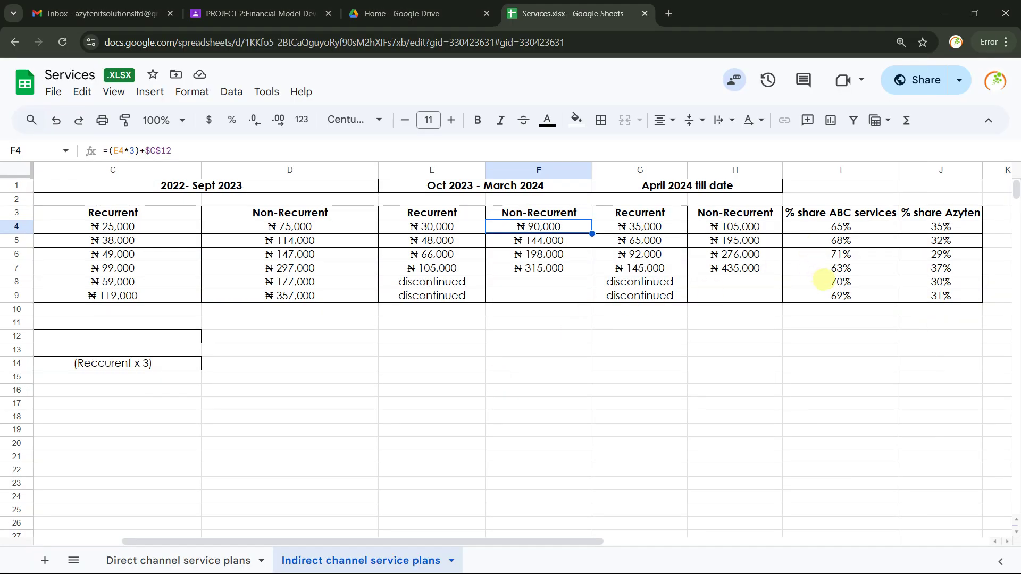
{"action": "left_click", "coordinate": [820, 282]}
{"action": "left_click_drag", "start_coordinate": [424, 542], "coordinate": [47, 573]}
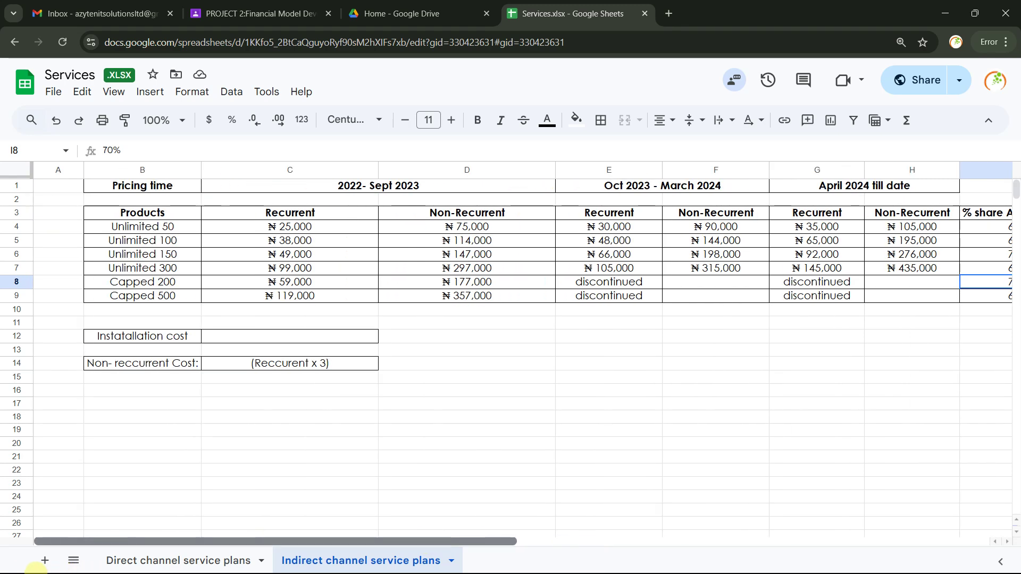
{"action": "left_click_drag", "start_coordinate": [367, 567], "coordinate": [552, 552]}
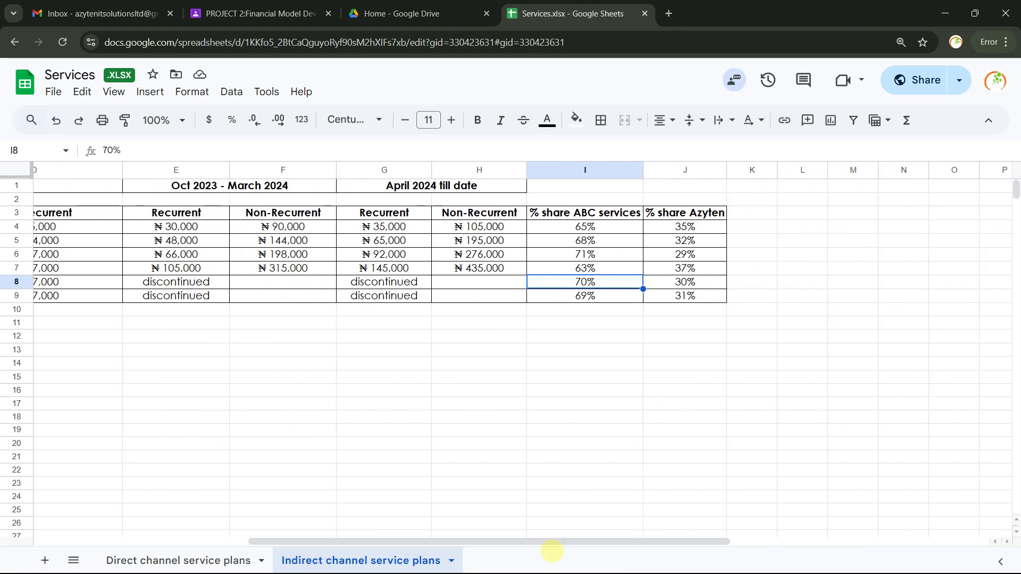
{"action": "key", "text": "alt+Tab"}
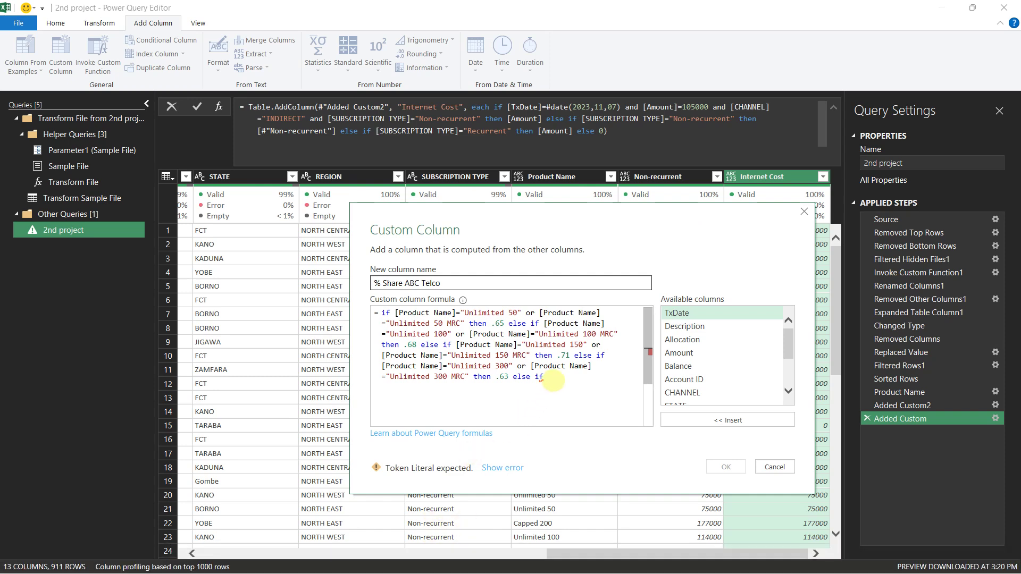
Step: Paste the copied condition into the formula and change its products to Capped 200 and Capped200 MRC
{"action": "key", "text": "ctrl+v"}
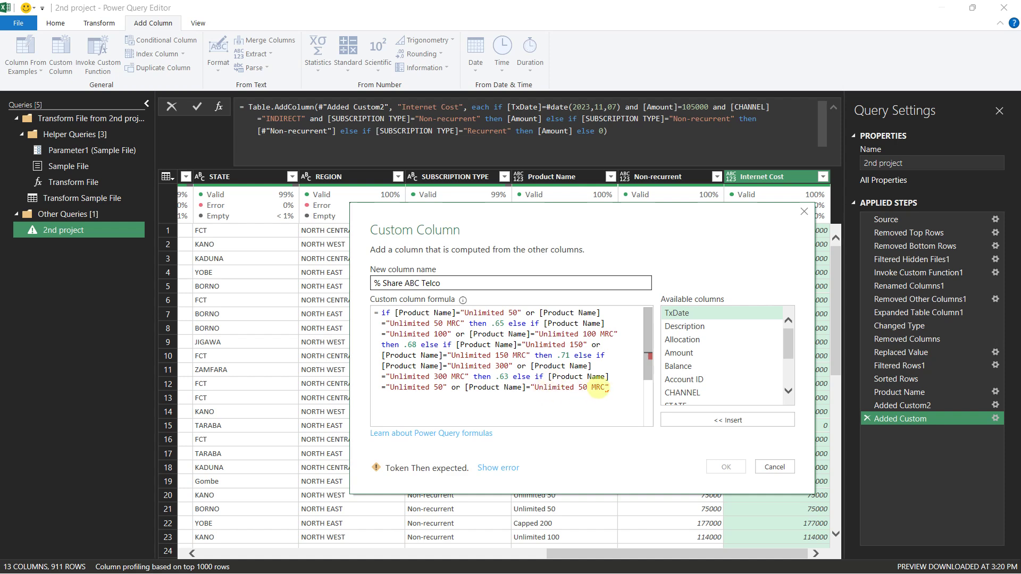
{"action": "left_click_drag", "start_coordinate": [580, 387], "coordinate": [539, 392]}
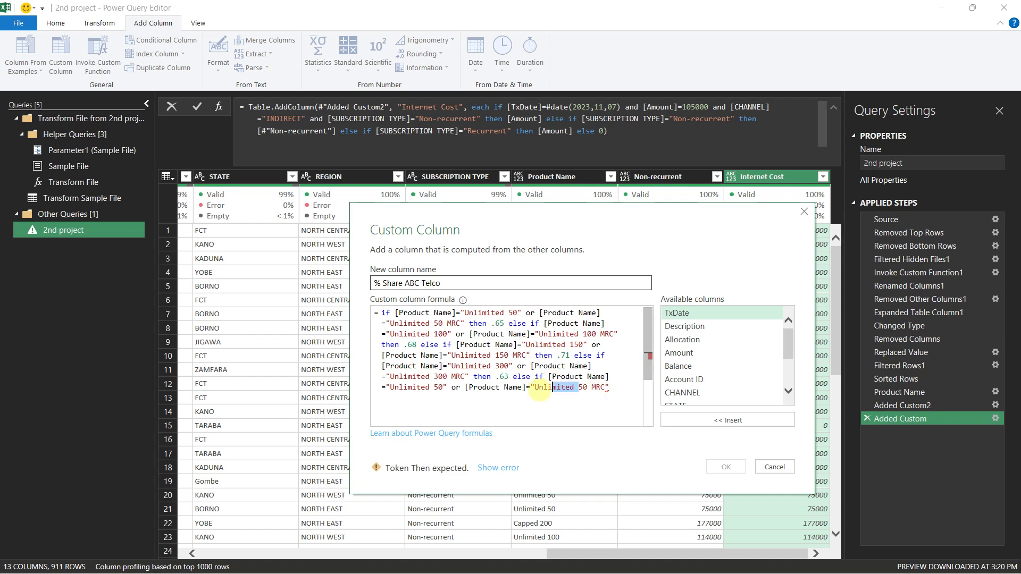
{"action": "key", "text": "BackSpace"}
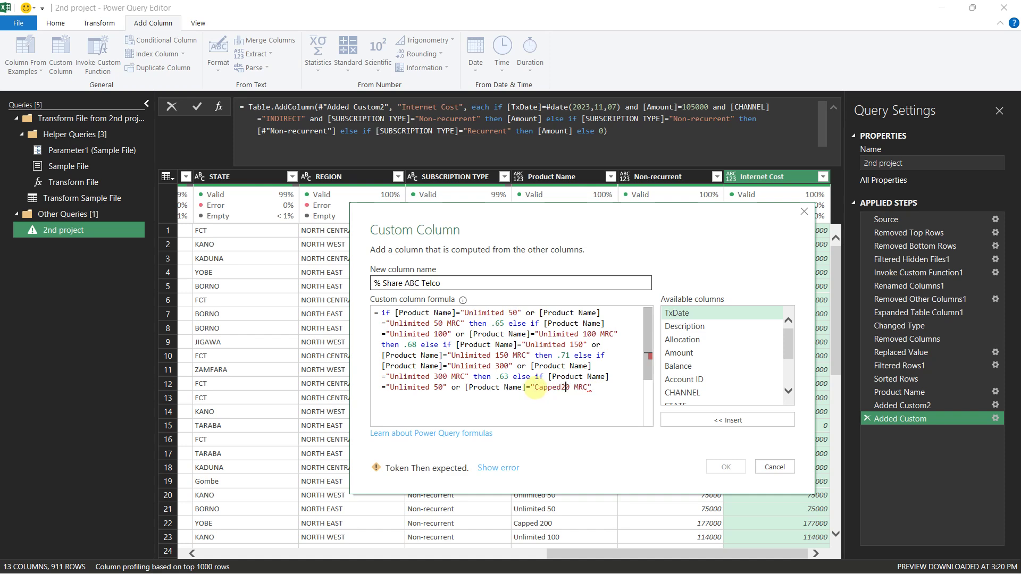
{"action": "left_click_drag", "start_coordinate": [443, 388], "coordinate": [405, 387]}
{"action": "type", "text": "Capped 3"}
{"action": "key", "text": "BackSpace"}
{"action": "type", "text": "200"}
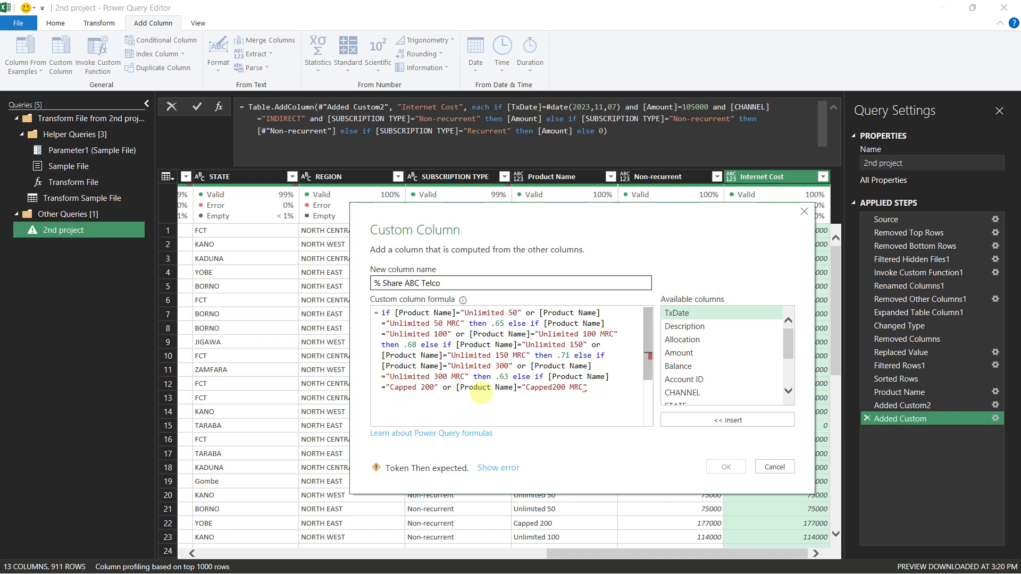
Step: Copy the Capped 200 condition and continue the formula after it with then .70 else if
{"action": "left_click_drag", "start_coordinate": [548, 376], "coordinate": [587, 388]}
{"action": "key", "text": "ctrl+c"}
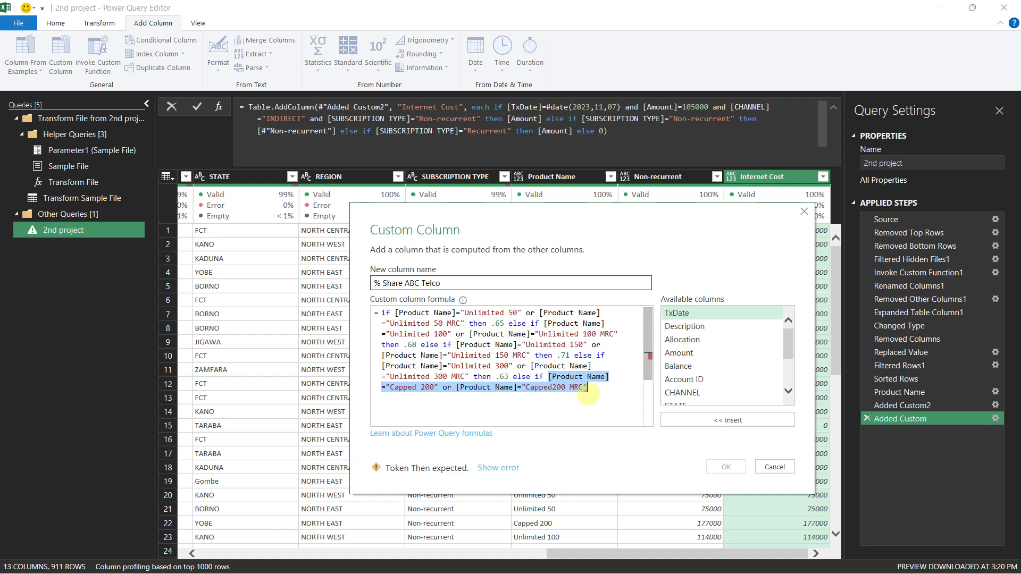
{"action": "left_click", "coordinate": [587, 388]}
{"action": "type", "text": "t"}
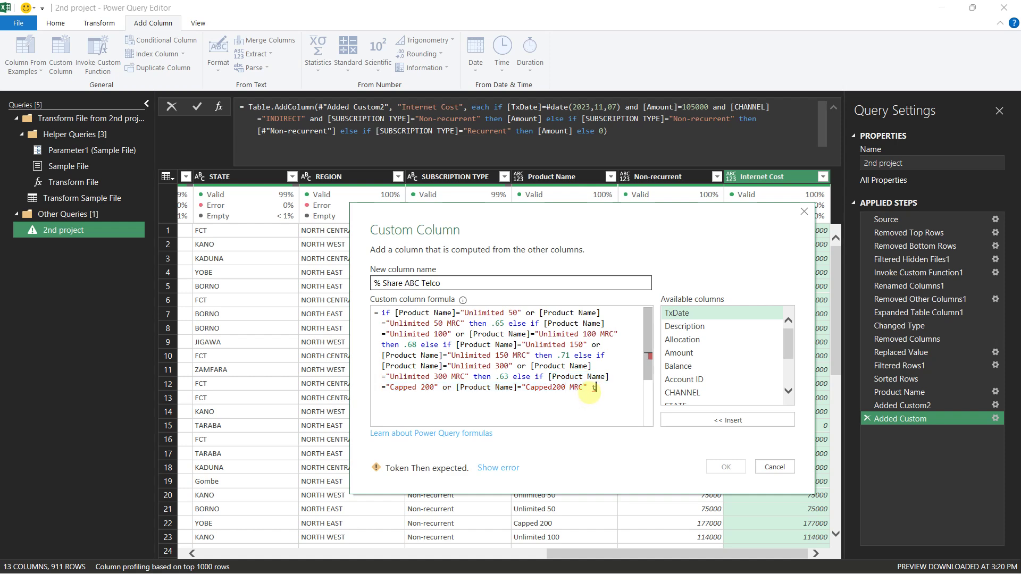
{"action": "type", "text": "hen "}
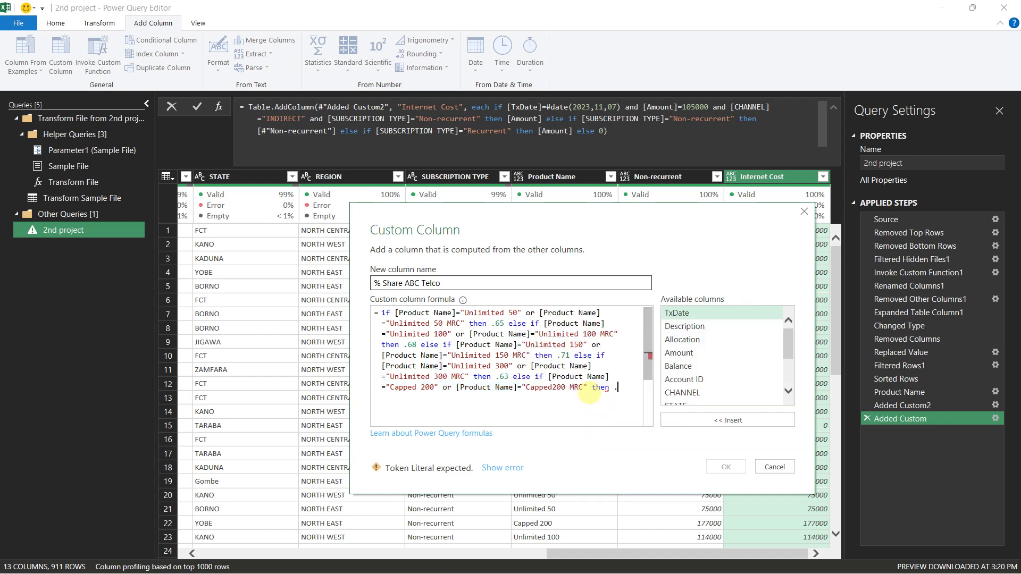
{"action": "type", "text": ".70"}
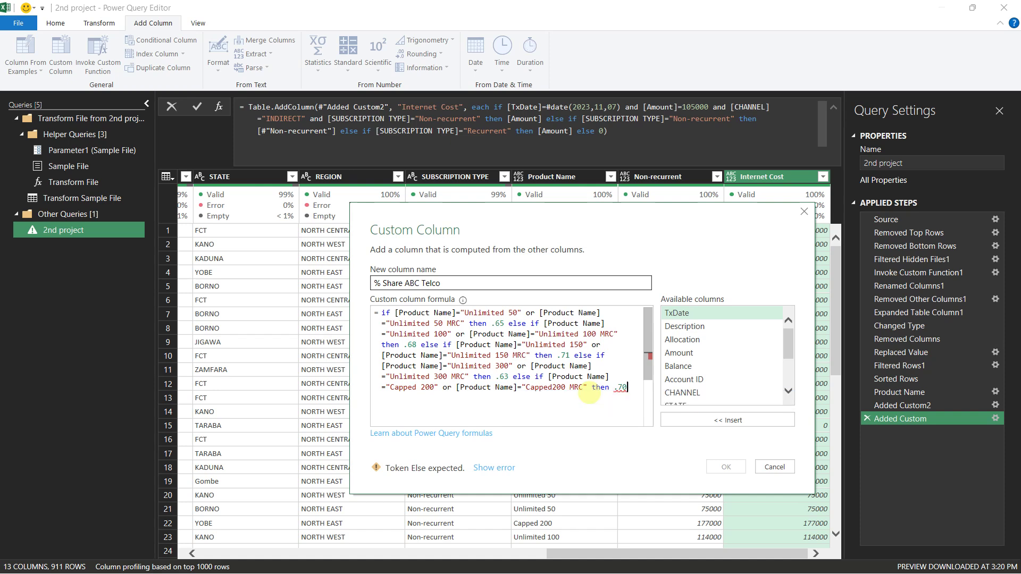
{"action": "type", "text": "wl"}
{"action": "key", "text": "BackSpace"}
{"action": "key", "text": "BackSpace"}
{"action": "type", "text": "else if"}
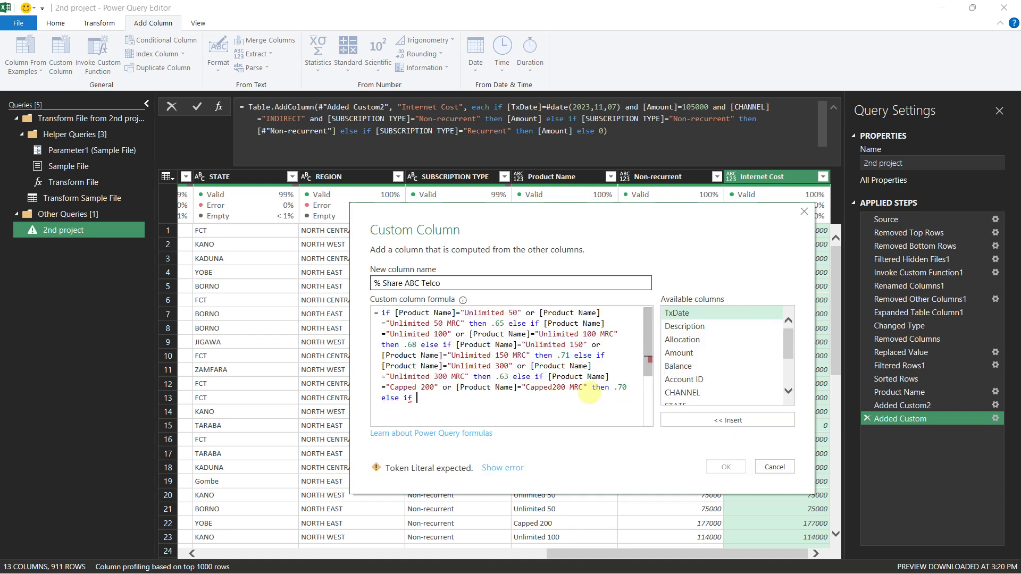
Step: Paste the copied condition followed by then .69 and change its products to Capped 500 and Capped 500 MRC
{"action": "key", "text": "ctrl+v"}
{"action": "type", "text": "then"}
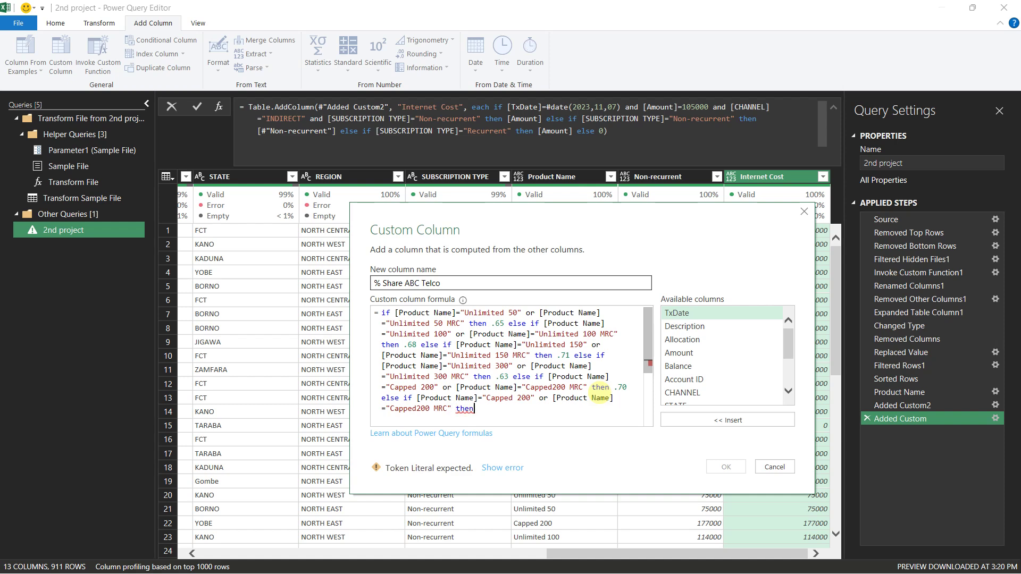
{"action": "type", "text": " .69"}
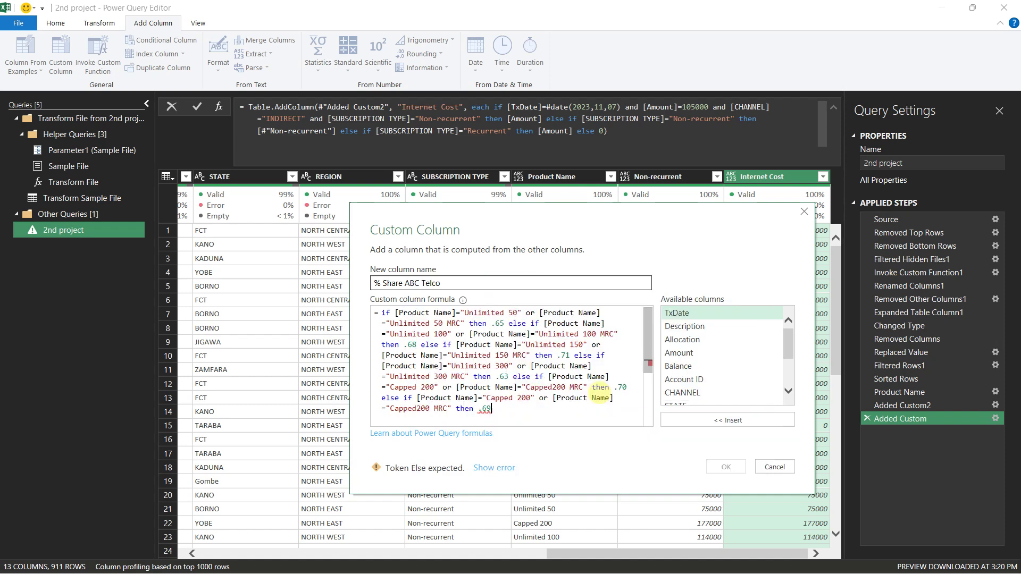
{"action": "left_click", "coordinate": [522, 398]}
{"action": "key", "text": "BackSpace"}
{"action": "type", "text": "5"}
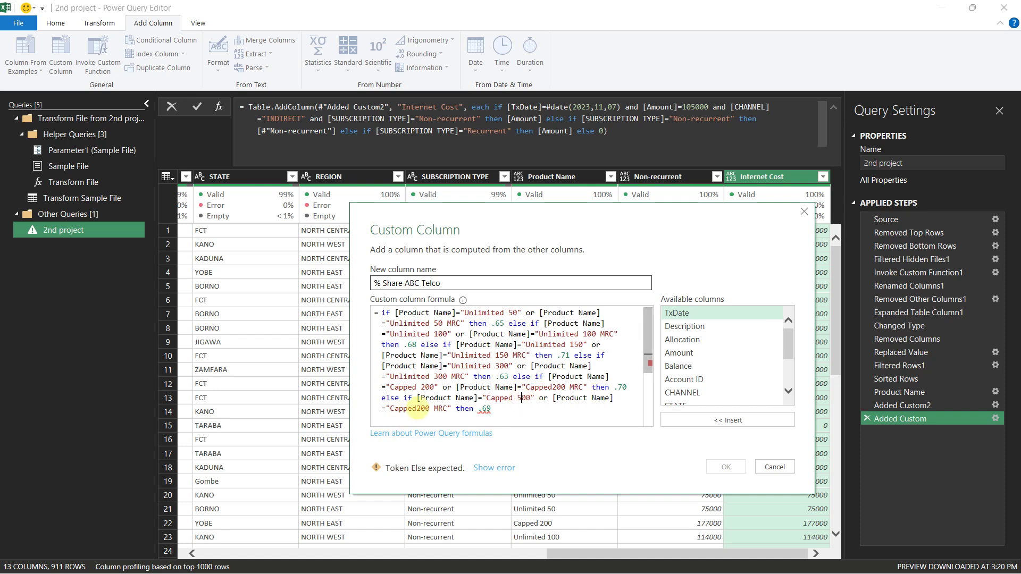
{"action": "key", "text": "BackSpace"}
{"action": "type", "text": "5"}
{"action": "key", "text": "BackSpace"}
{"action": "key", "text": "End"}
{"action": "key", "text": "End"}
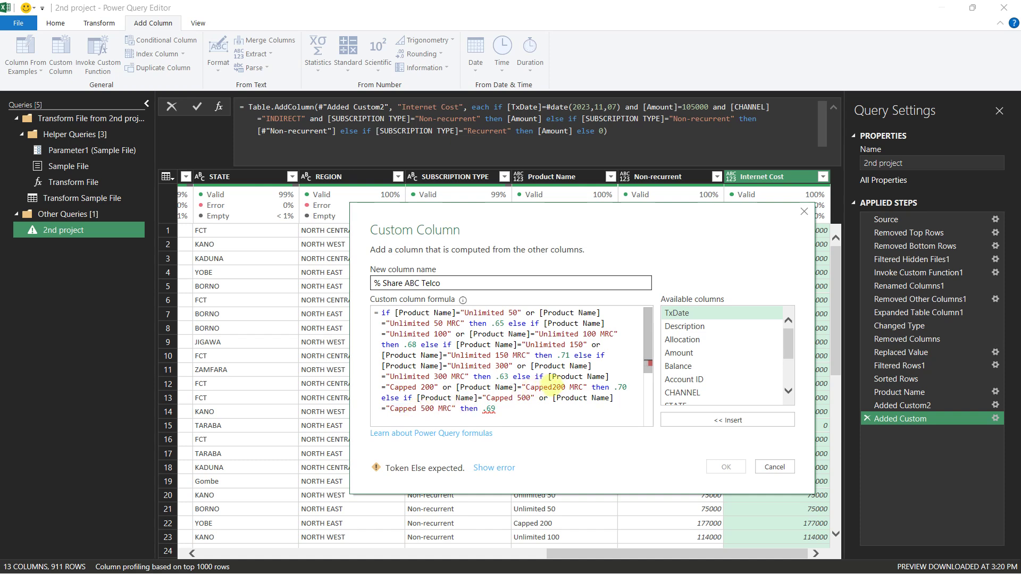
Step: Finish the formula by correcting the spacing to Capped 200 MRC and ending with else 0, and create the custom column
{"action": "key", "text": "End"}
{"action": "type", "text": "else 0"}
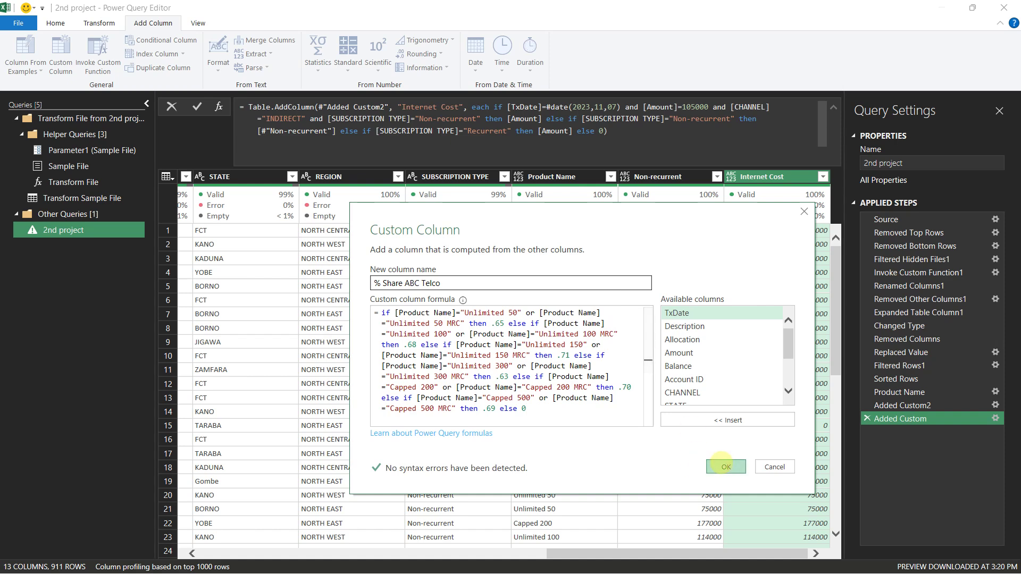
{"action": "left_click", "coordinate": [727, 467]}
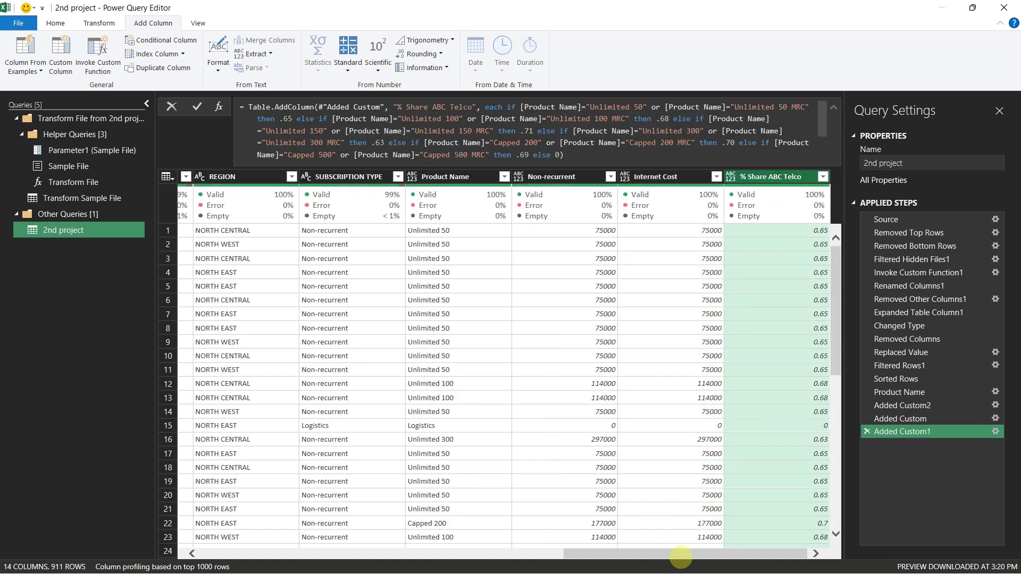
Step: Set the data type of the % Share ABC Telco column to Percentage
{"action": "left_click_drag", "start_coordinate": [714, 559], "coordinate": [723, 561]}
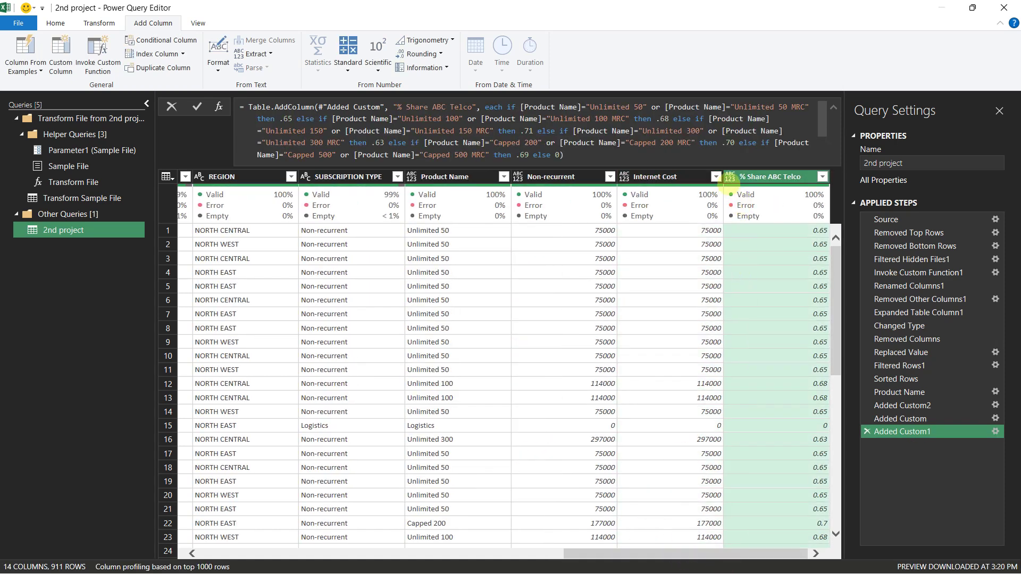
{"action": "left_click", "coordinate": [730, 177]}
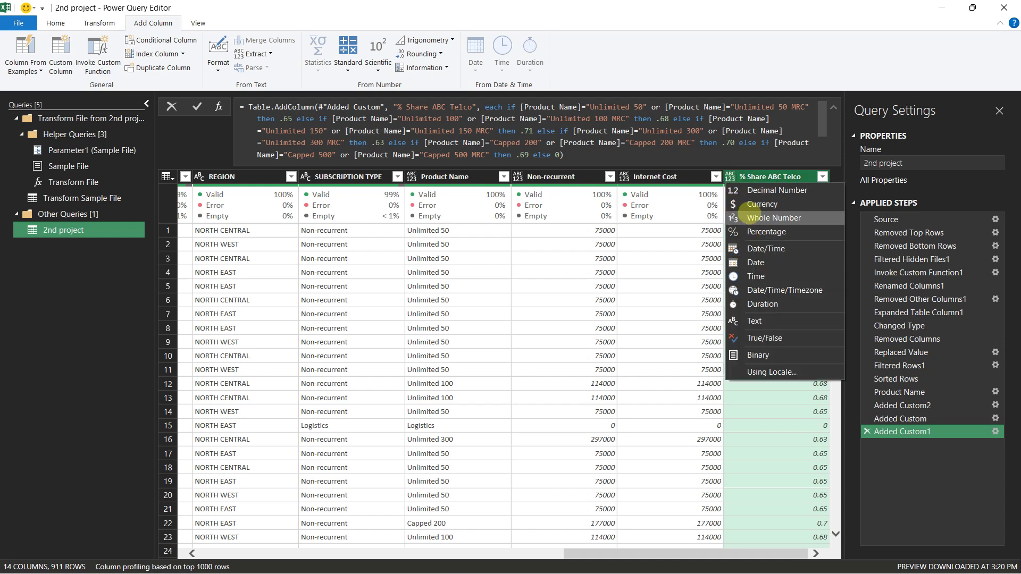
{"action": "left_click", "coordinate": [755, 232]}
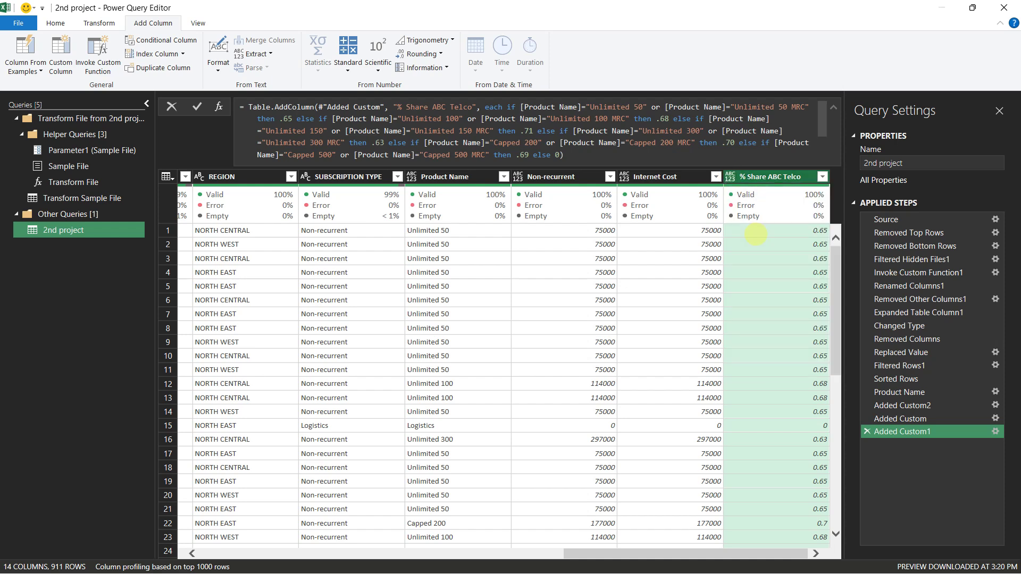
Step: Set the data type of the Internet Cost and Non-recurrent columns to Whole Number
{"action": "left_click", "coordinate": [624, 176]}
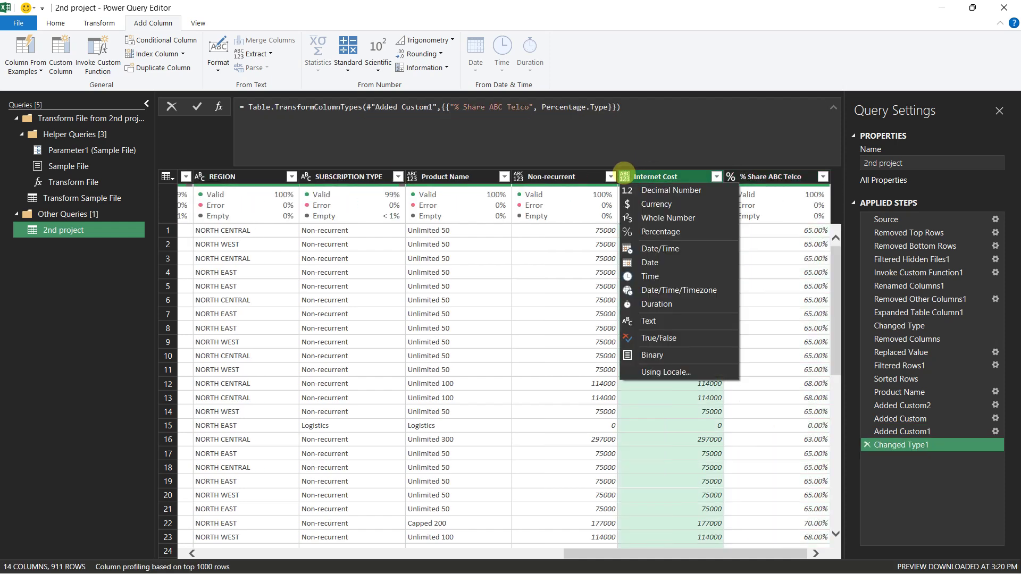
{"action": "left_click", "coordinate": [665, 217]}
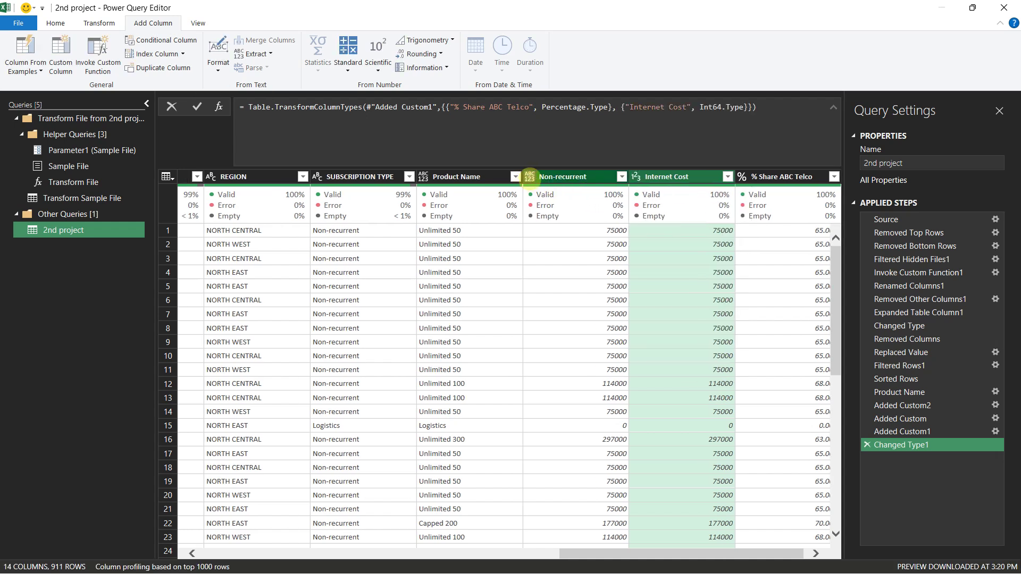
{"action": "left_click", "coordinate": [530, 176]}
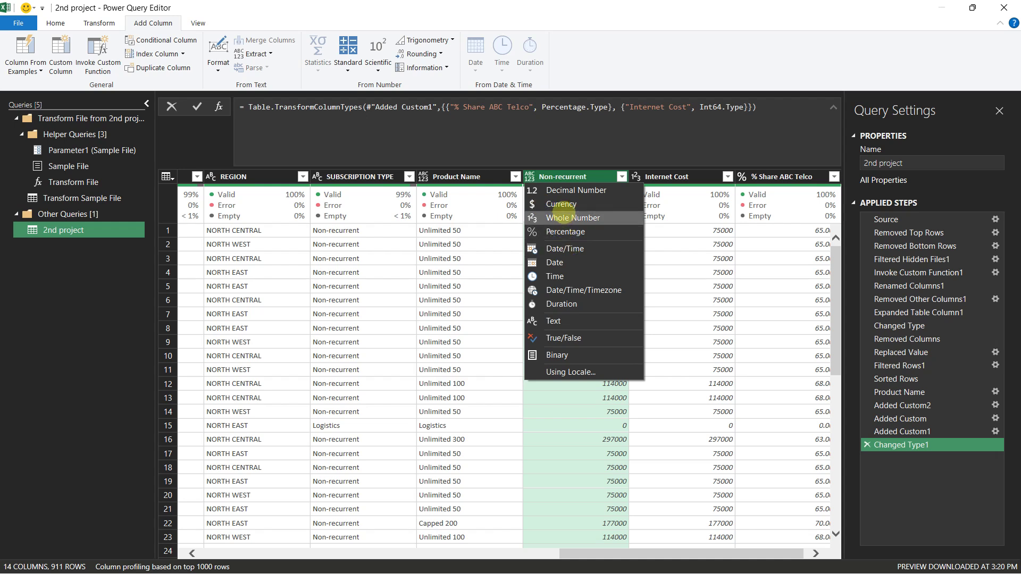
{"action": "left_click", "coordinate": [564, 218]}
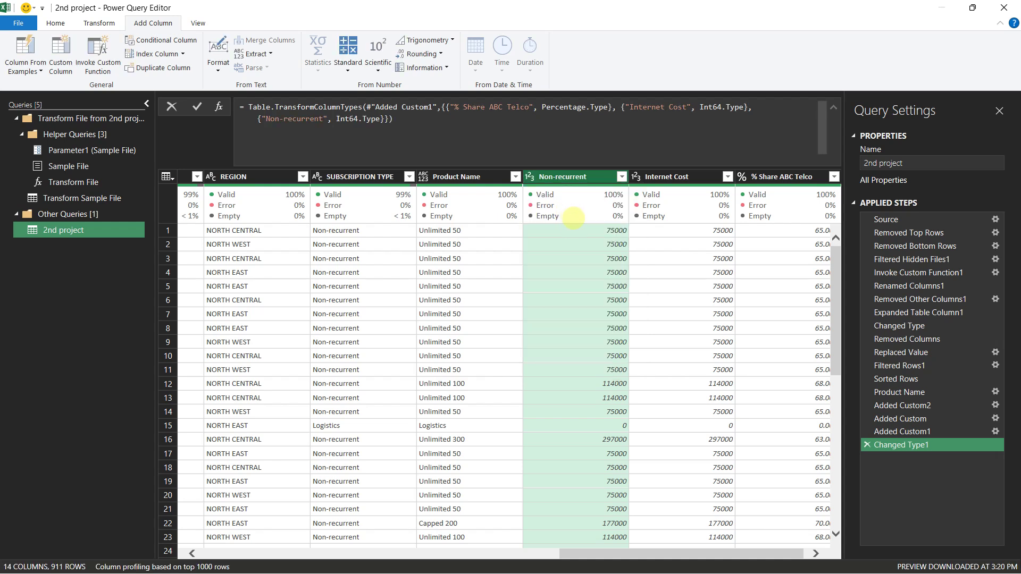
Step: Rename the applied step Added Custom1 to % share ABC Telco
{"action": "left_click_drag", "start_coordinate": [666, 551], "coordinate": [671, 551]}
{"action": "left_click", "coordinate": [917, 432]}
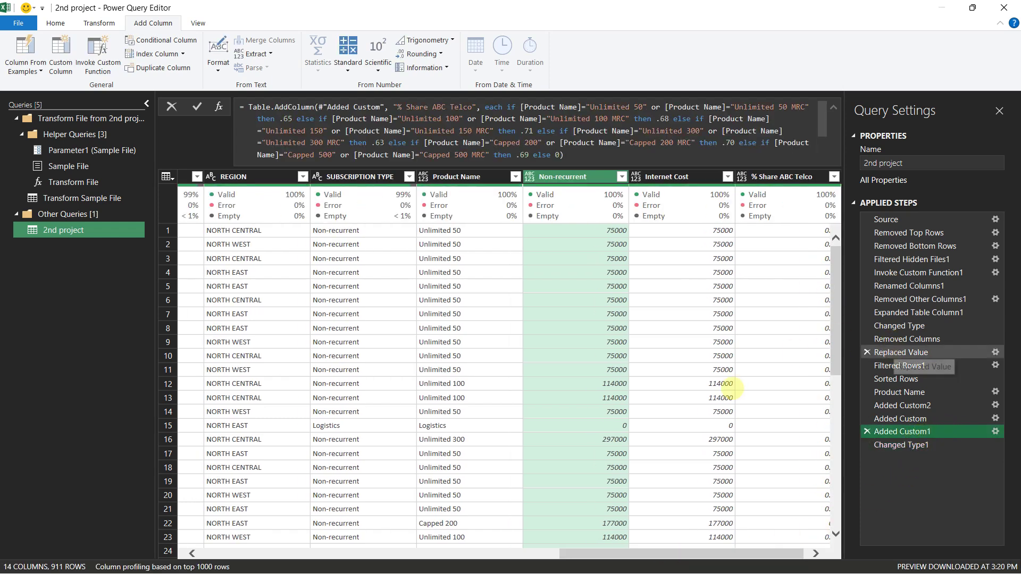
{"action": "left_click_drag", "start_coordinate": [741, 552], "coordinate": [746, 553]}
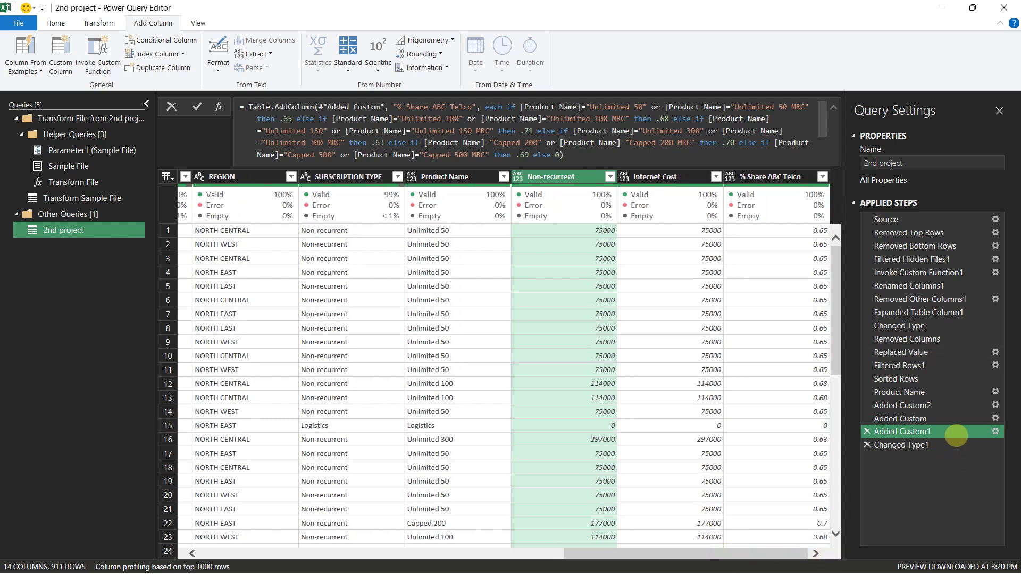
{"action": "right_click", "coordinate": [913, 432]}
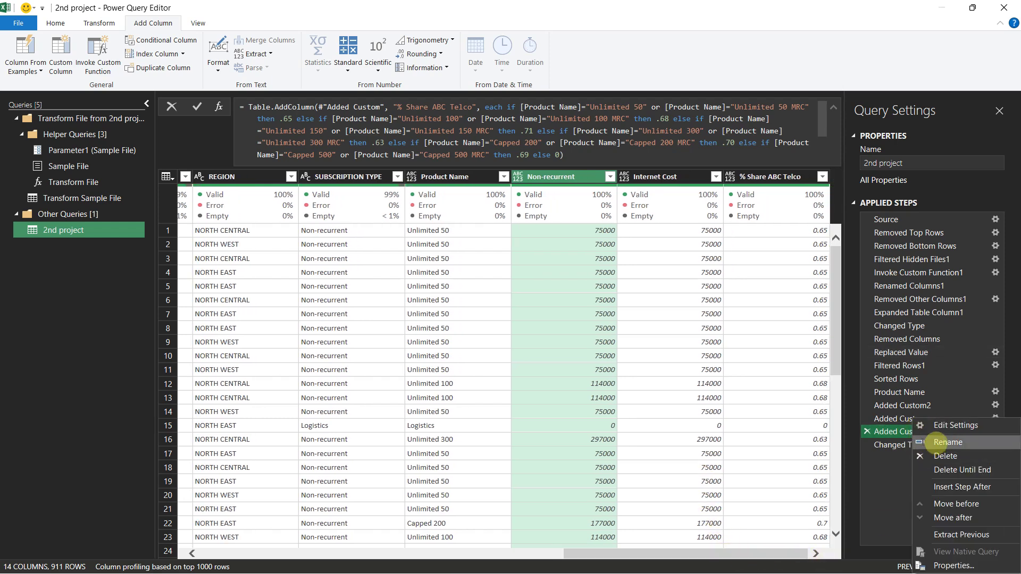
{"action": "left_click", "coordinate": [948, 443]}
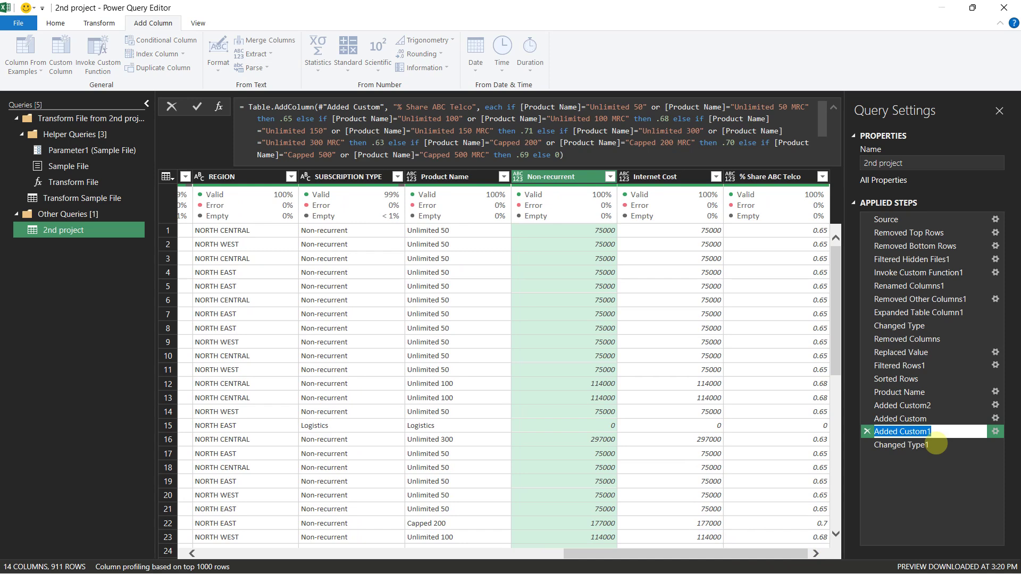
{"action": "type", "text": "$"}
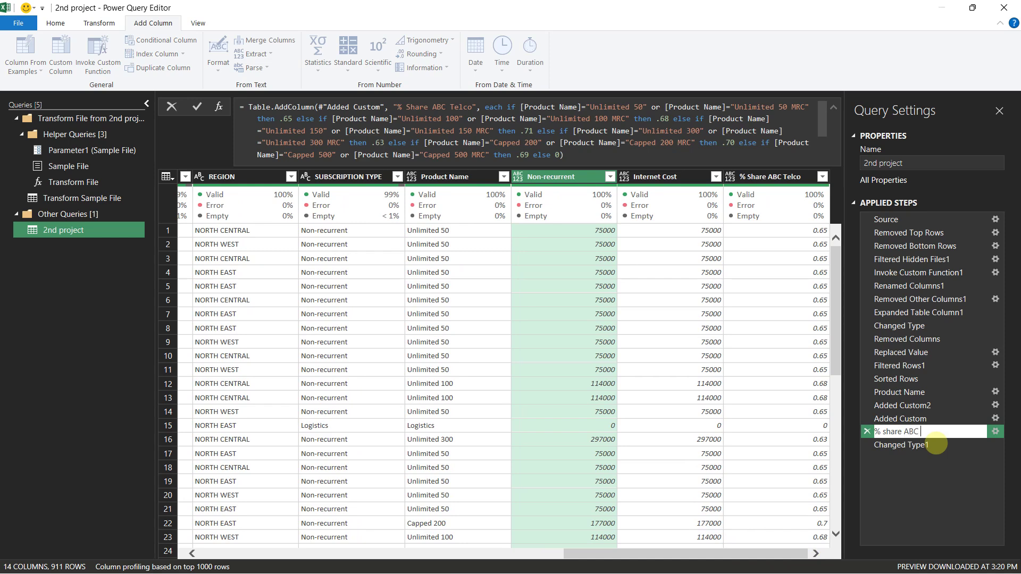
{"action": "key", "text": "Return"}
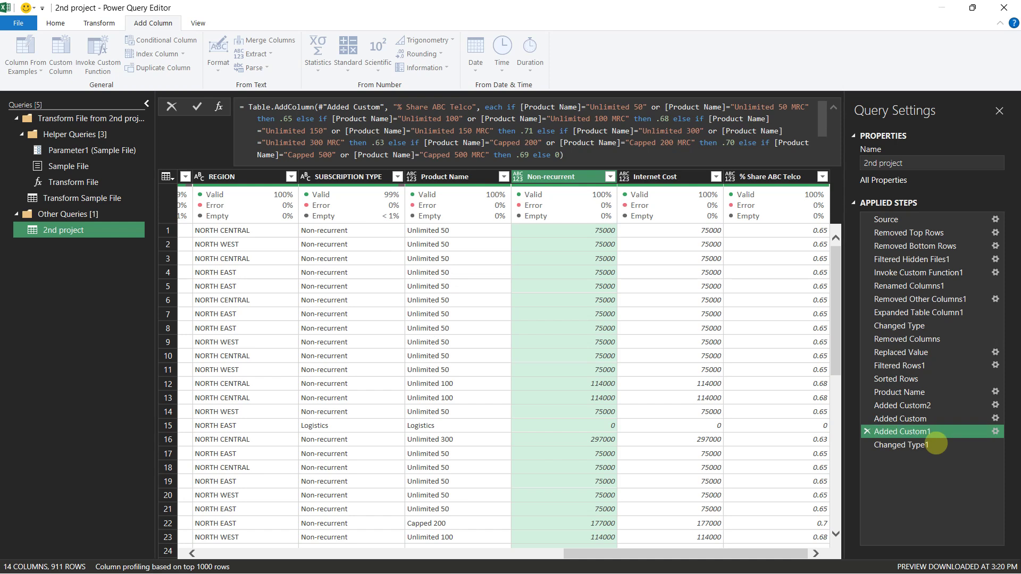
Step: Check which column the Added Custom applied step creates and rename the step Internet Cost
{"action": "left_click", "coordinate": [922, 418]}
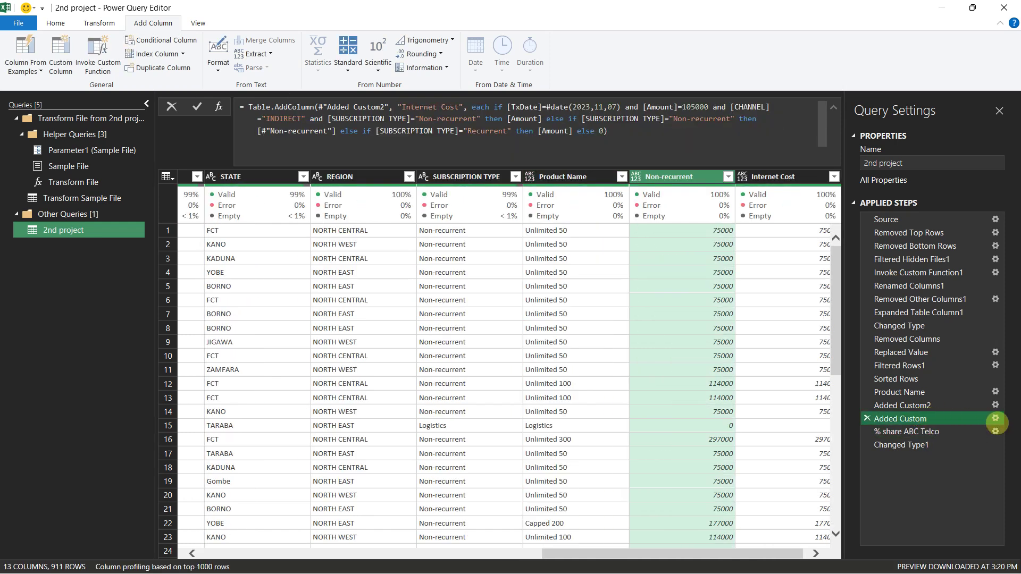
{"action": "left_click", "coordinate": [996, 419]}
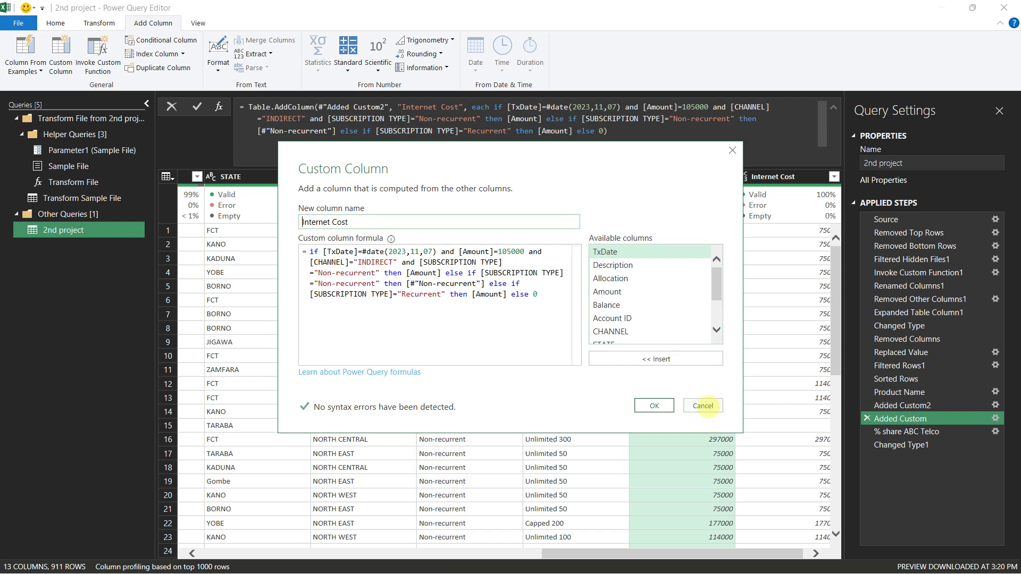
{"action": "left_click", "coordinate": [701, 407]}
{"action": "right_click", "coordinate": [901, 418]}
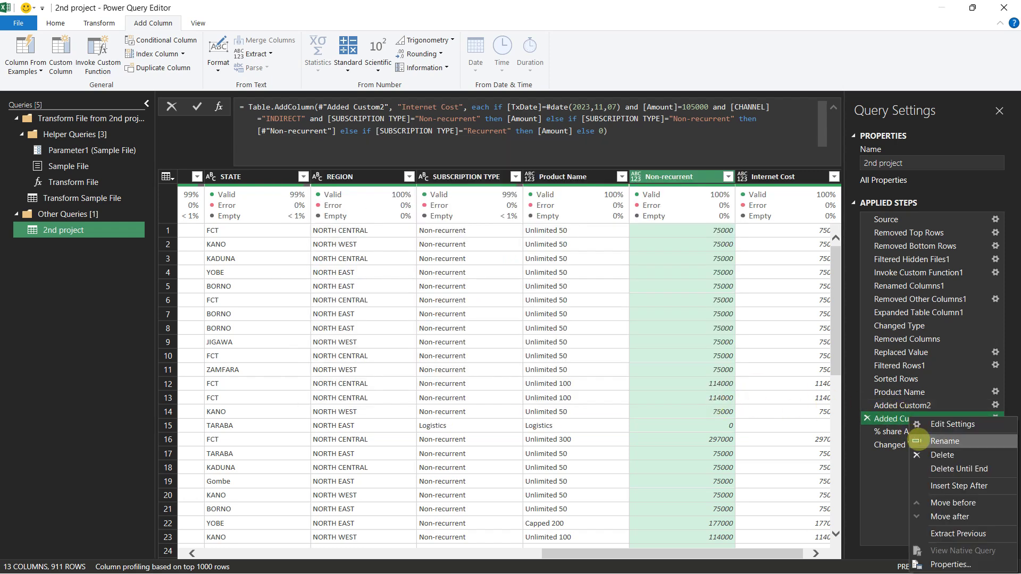
{"action": "left_click", "coordinate": [925, 441]}
{"action": "type", "text": "Internet Cost"}
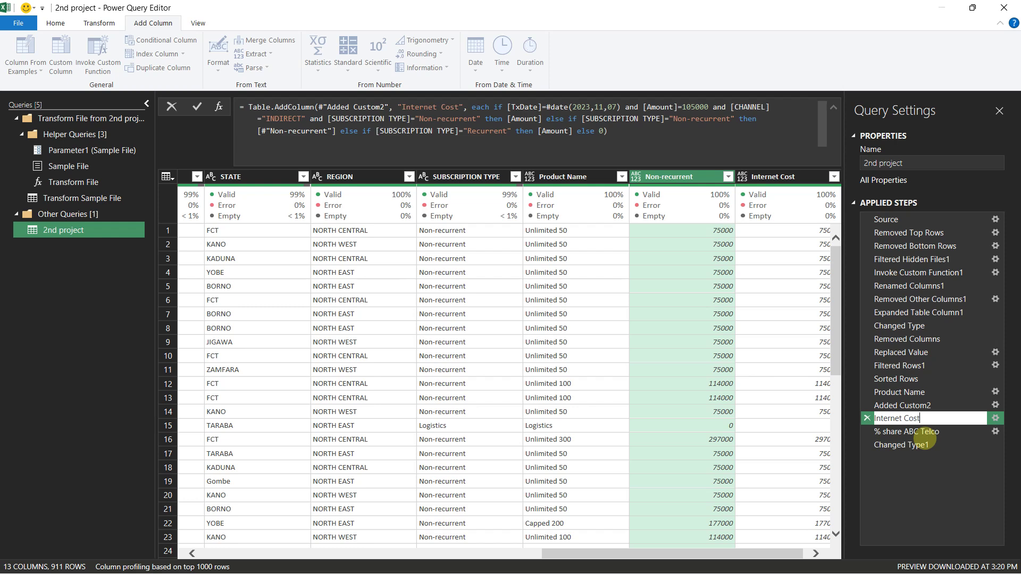
{"action": "key", "text": "Return"}
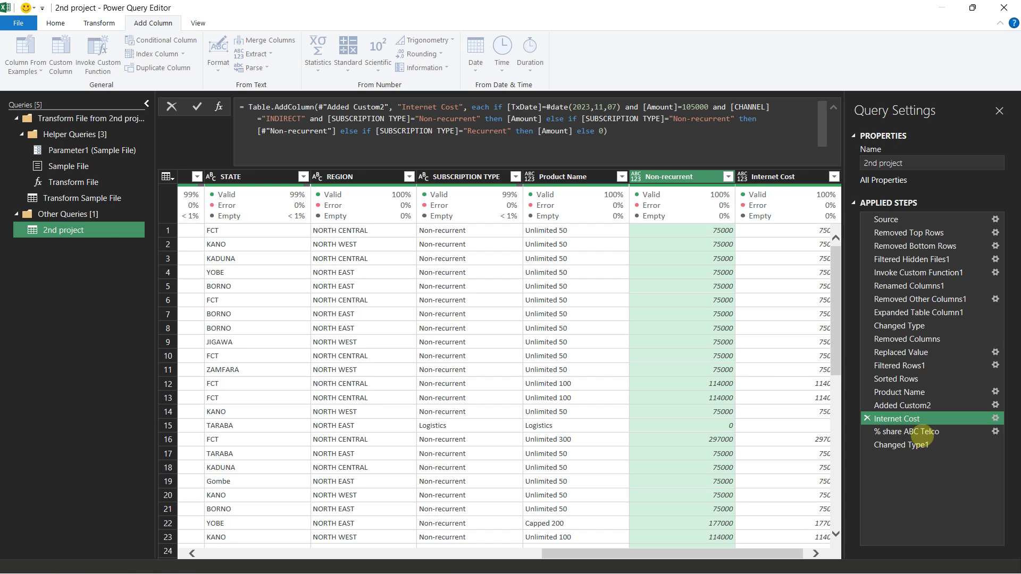
Step: Check which column the Added Custom2 applied step creates and rename the step Non-Recurrent
{"action": "left_click", "coordinate": [918, 405]}
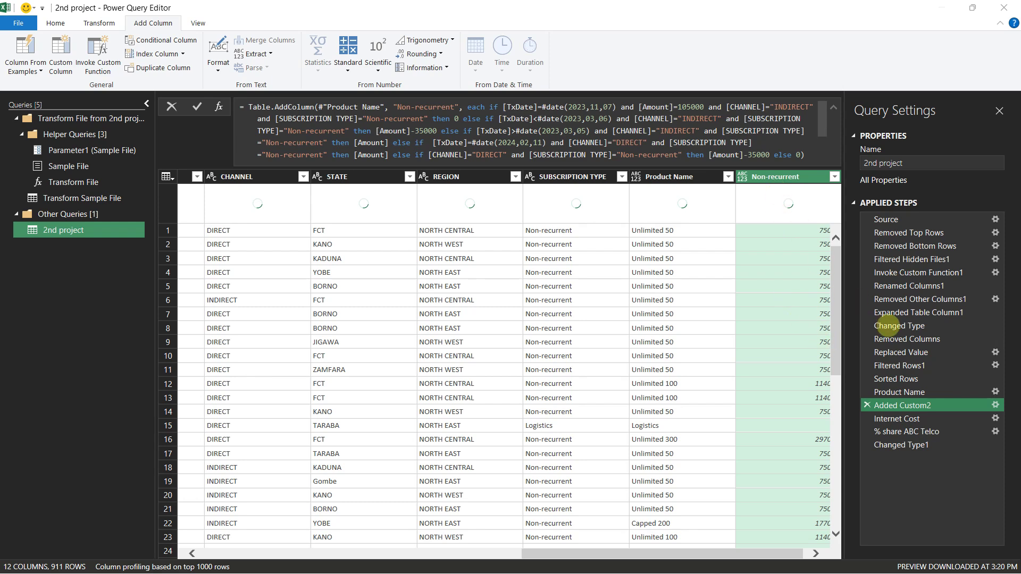
{"action": "double_click", "coordinate": [899, 405]}
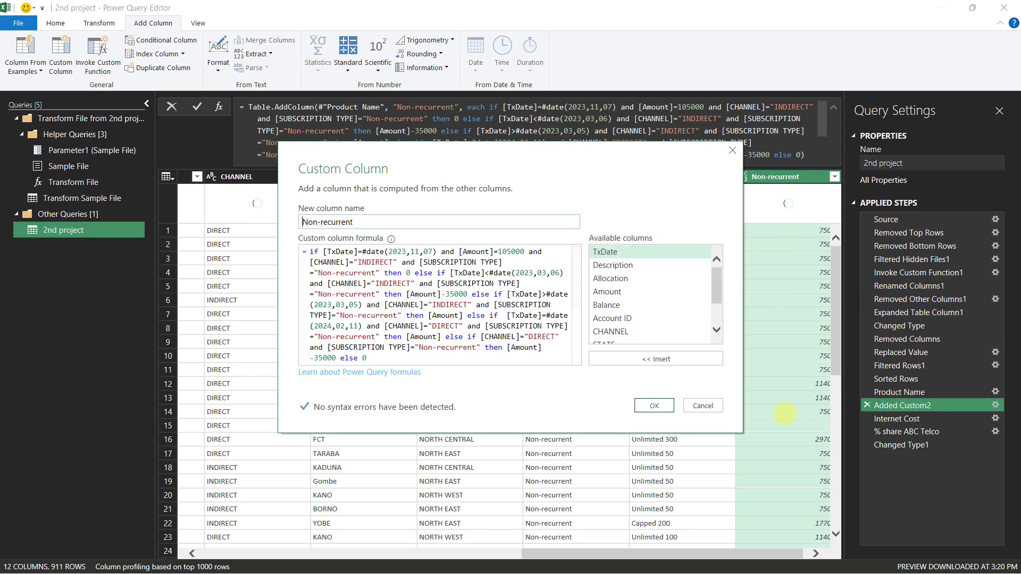
{"action": "left_click", "coordinate": [703, 405]}
{"action": "right_click", "coordinate": [895, 406]}
{"action": "left_click", "coordinate": [911, 432]}
{"action": "type", "text": "Non-Recurrent"}
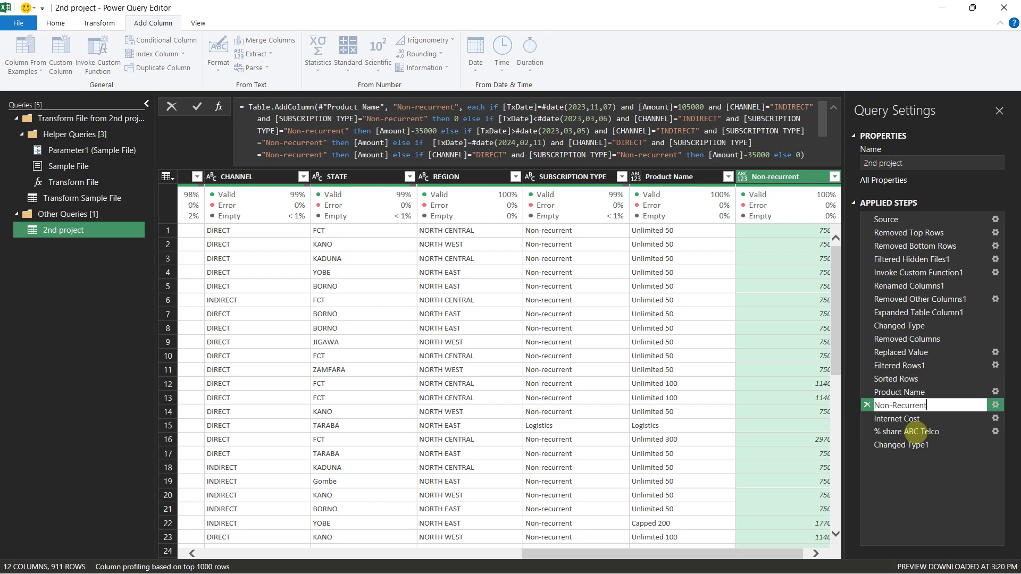
{"action": "key", "text": "Return"}
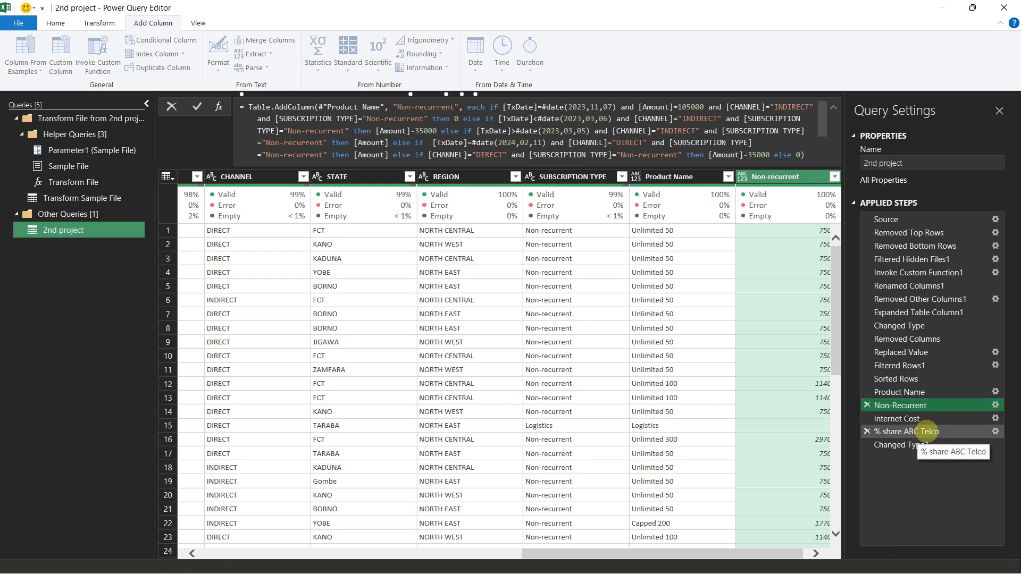
Step: Review the % share ABC Telco and Changed Type1 applied steps and the data type of the % Share ABC Telco column
{"action": "left_click", "coordinate": [931, 432]}
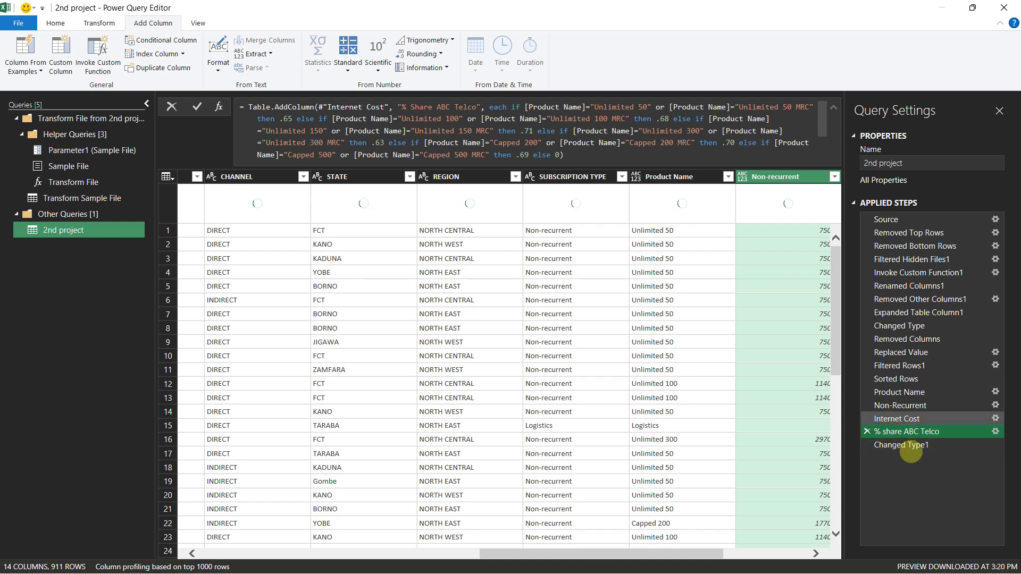
{"action": "left_click", "coordinate": [911, 447]}
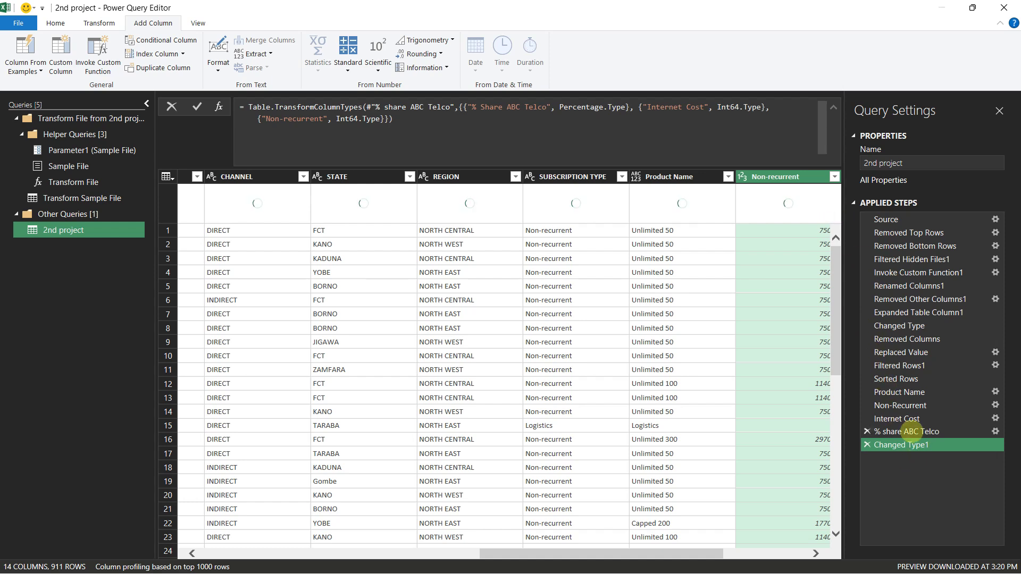
{"action": "left_click_drag", "start_coordinate": [712, 554], "coordinate": [841, 571]}
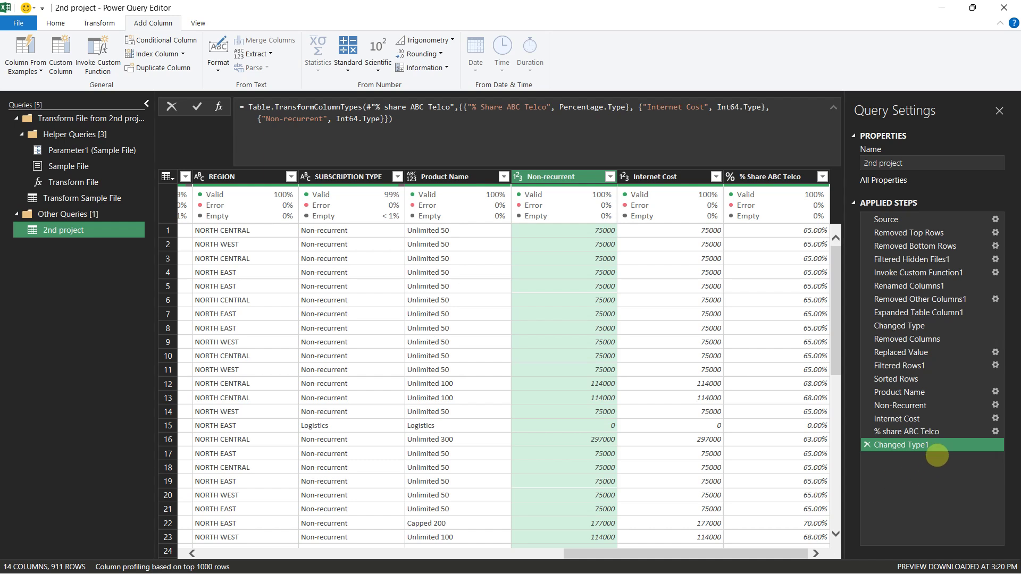
{"action": "left_click", "coordinate": [730, 177]}
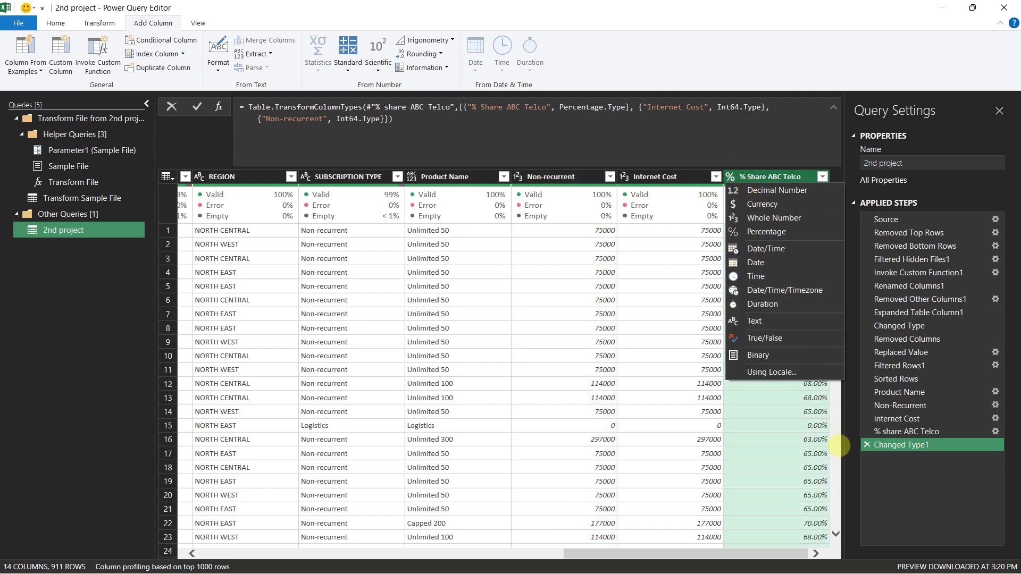
{"action": "left_click", "coordinate": [870, 491]}
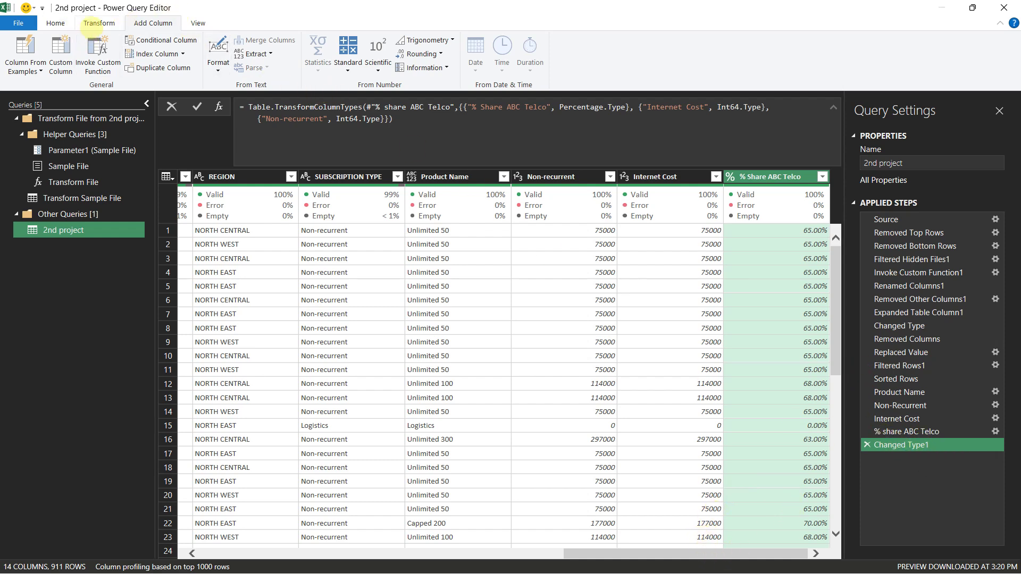
Step: Start a new custom column named % Share Azyten and go to its empty formula
{"action": "left_click", "coordinate": [60, 53]}
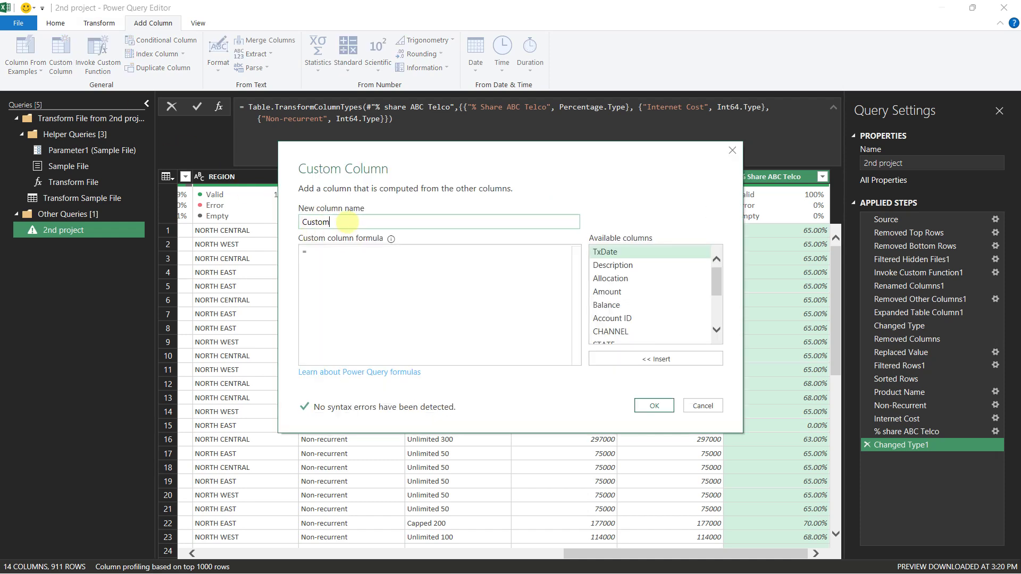
{"action": "type", "text": "% Share"}
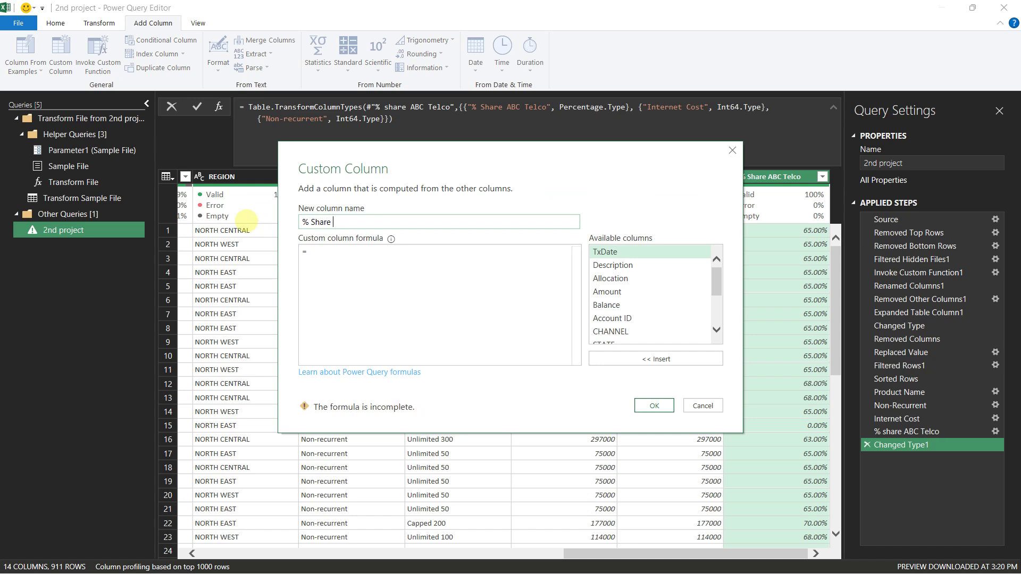
{"action": "type", "text": "ten"}
{"action": "left_click", "coordinate": [317, 253]}
{"action": "type", "text": "% sha"}
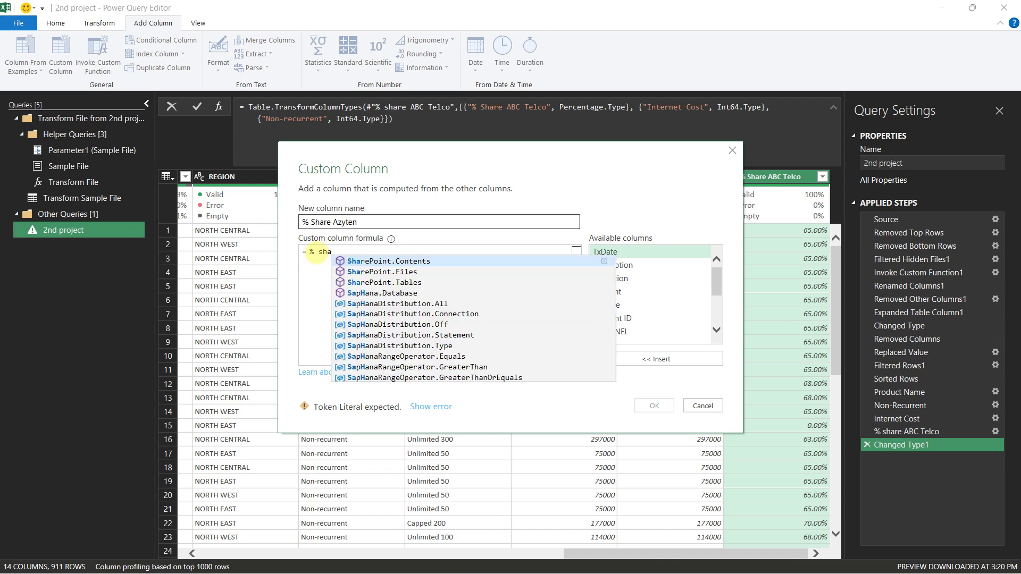
{"action": "key", "text": "BackSpace"}
{"action": "key", "text": "BackSpace"}
{"action": "key", "text": "BackSpace"}
{"action": "key", "text": "BackSpace"}
Step: Insert the suggested column reference [#"% Share ABC Telco"] into the custom column formula
{"action": "type", "text": "[["}
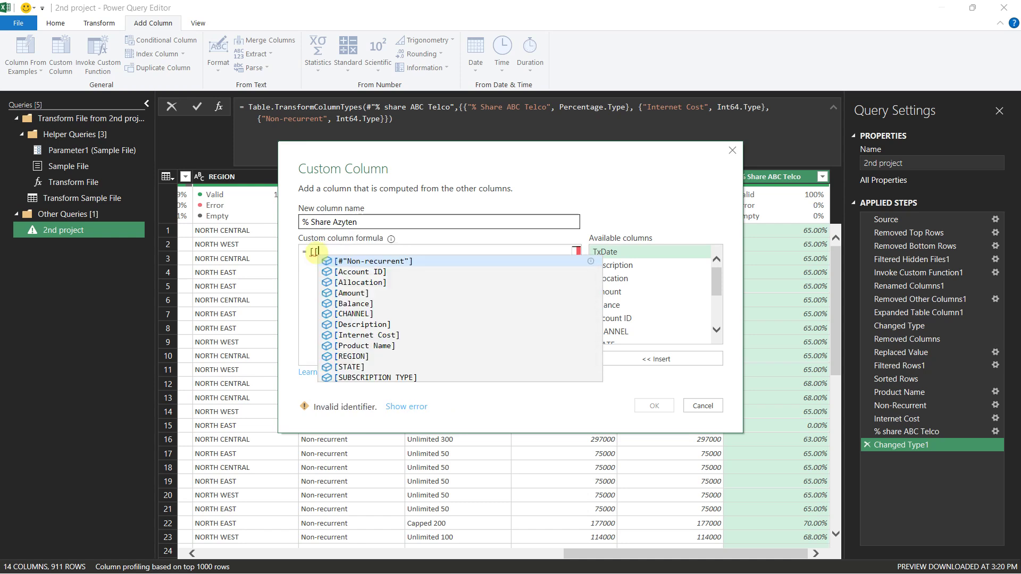
{"action": "key", "text": "BackSpace"}
{"action": "type", "text": "#"}
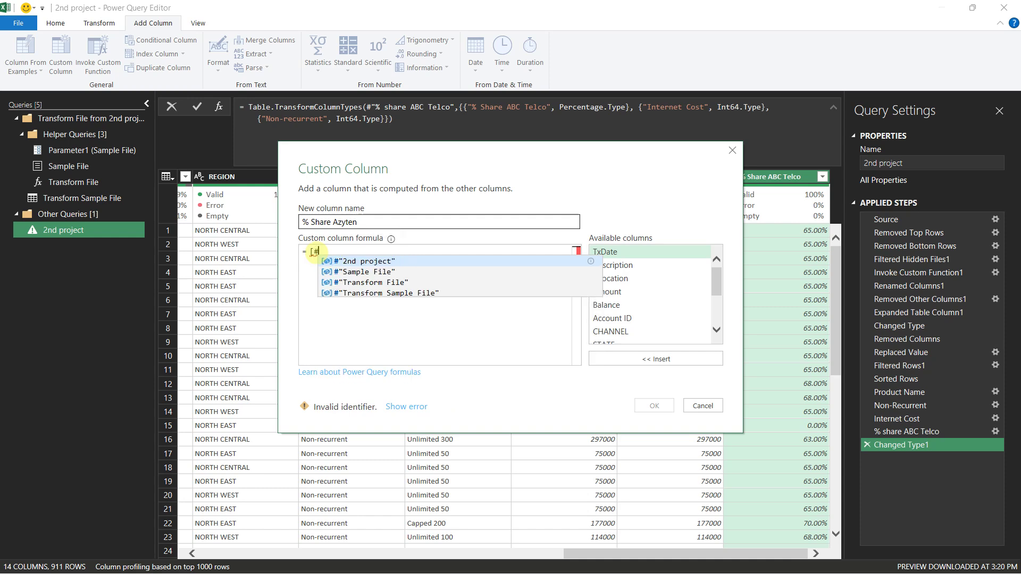
{"action": "type", "text": "'"}
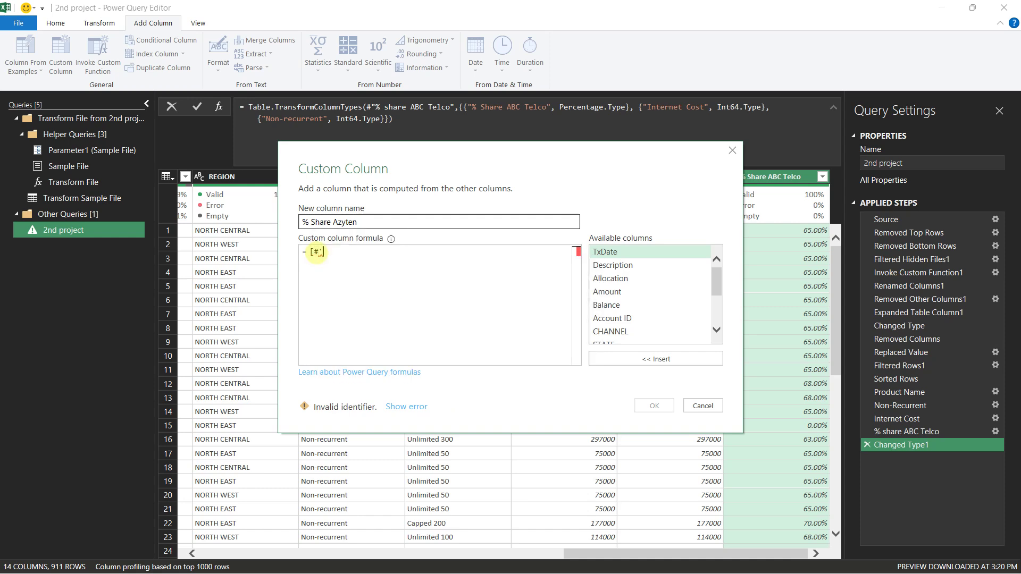
{"action": "key", "text": "BackSpace"}
{"action": "type", "text": "% sha"}
{"action": "key", "text": "BackSpace"}
{"action": "key", "text": "BackSpace"}
{"action": "key", "text": "BackSpace"}
{"action": "type", "text": "S"}
{"action": "key", "text": "BackSpace"}
{"action": "type", "text": "#"}
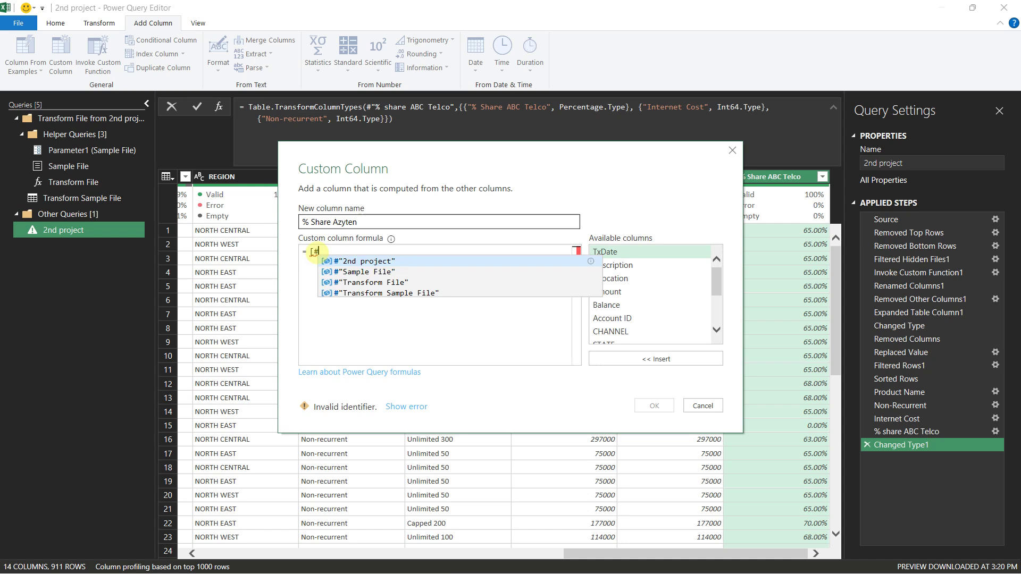
{"action": "key", "text": "BackSpace"}
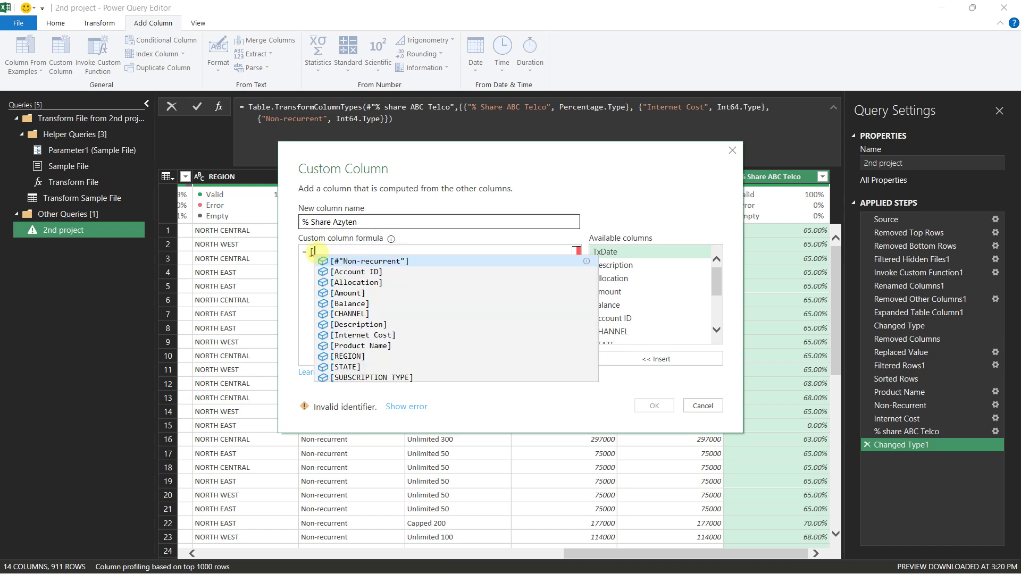
{"action": "key", "text": "Down"}
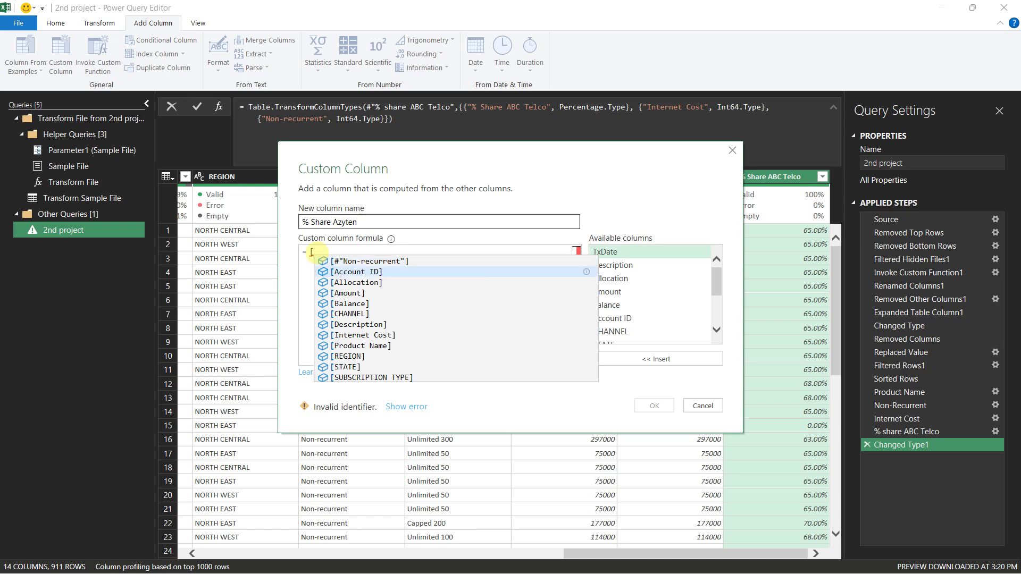
{"action": "key", "text": "Up"}
{"action": "key", "text": "Up"}
{"action": "key", "text": "Up"}
{"action": "key", "text": "Up"}
{"action": "key", "text": "Up"}
{"action": "key", "text": "Up"}
{"action": "key", "text": "Up"}
{"action": "key", "text": "Up"}
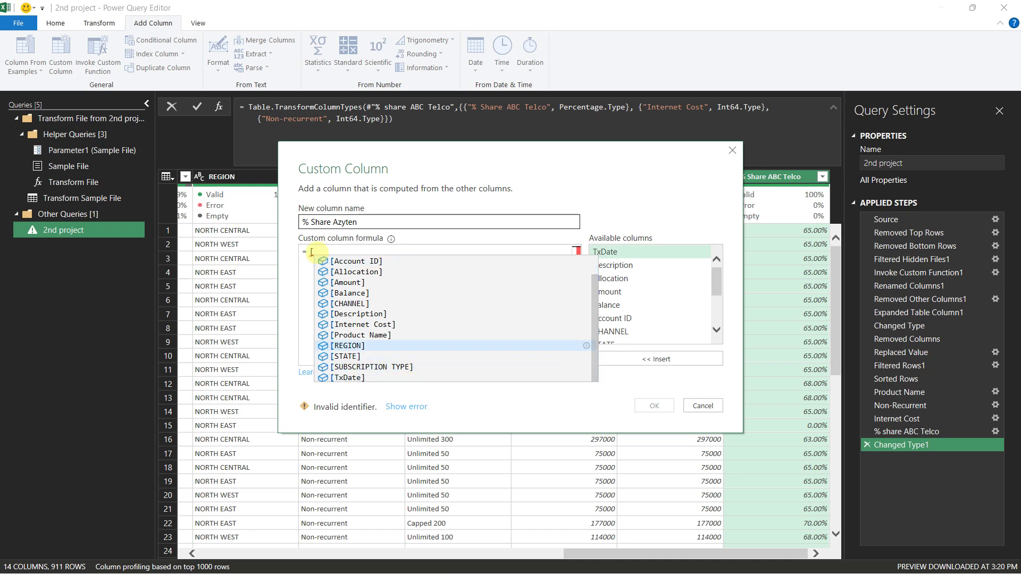
{"action": "key", "text": "Up"}
{"action": "key", "text": "Up"}
{"action": "key", "text": "Up"}
{"action": "key", "text": "Up"}
{"action": "key", "text": "Up"}
{"action": "key", "text": "Up"}
{"action": "key", "text": "Up"}
{"action": "key", "text": "Up"}
{"action": "key", "text": "Up"}
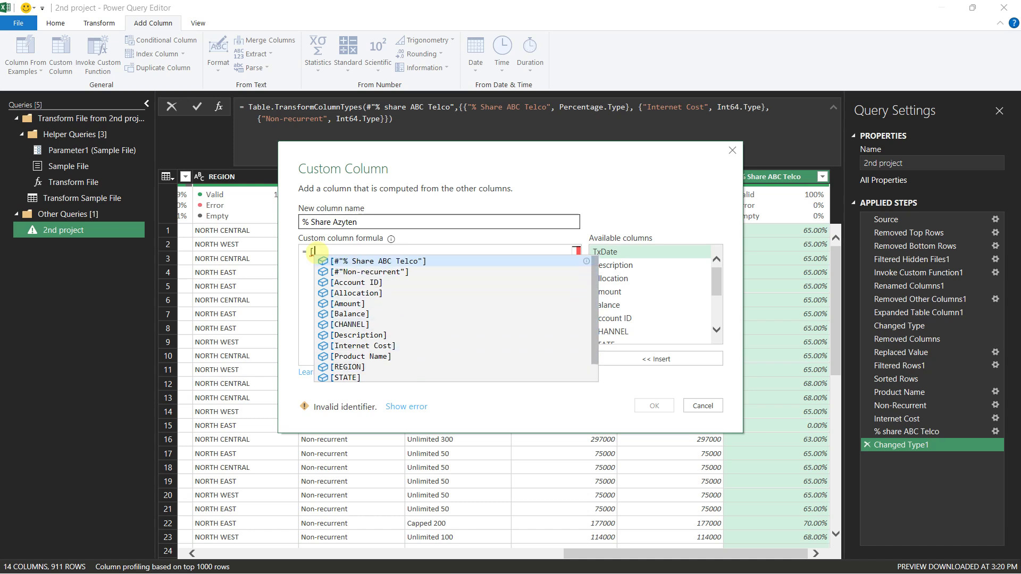
{"action": "key", "text": "Down"}
{"action": "key", "text": "Return"}
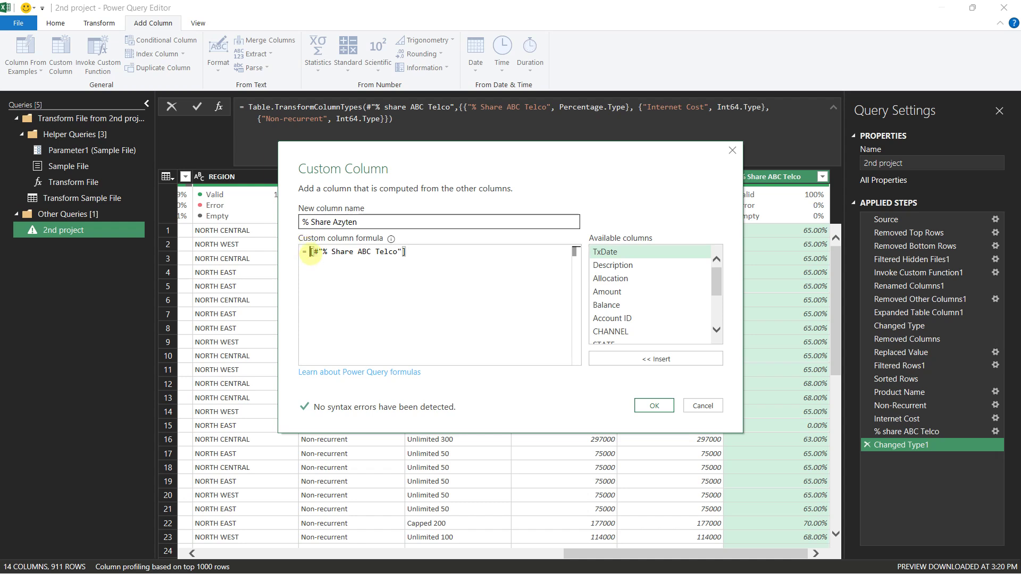
Step: Complete the formula as 1-[#"% Share ABC Telco"] and set the created % Share Azyten column's data type to Percentage
{"action": "type", "text": "1-"}
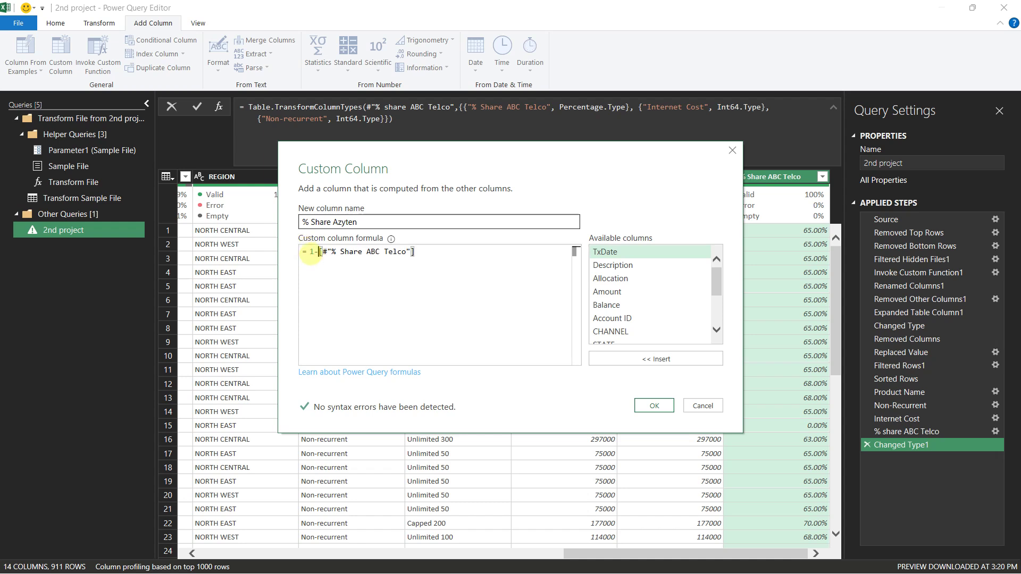
{"action": "left_click", "coordinate": [657, 405]}
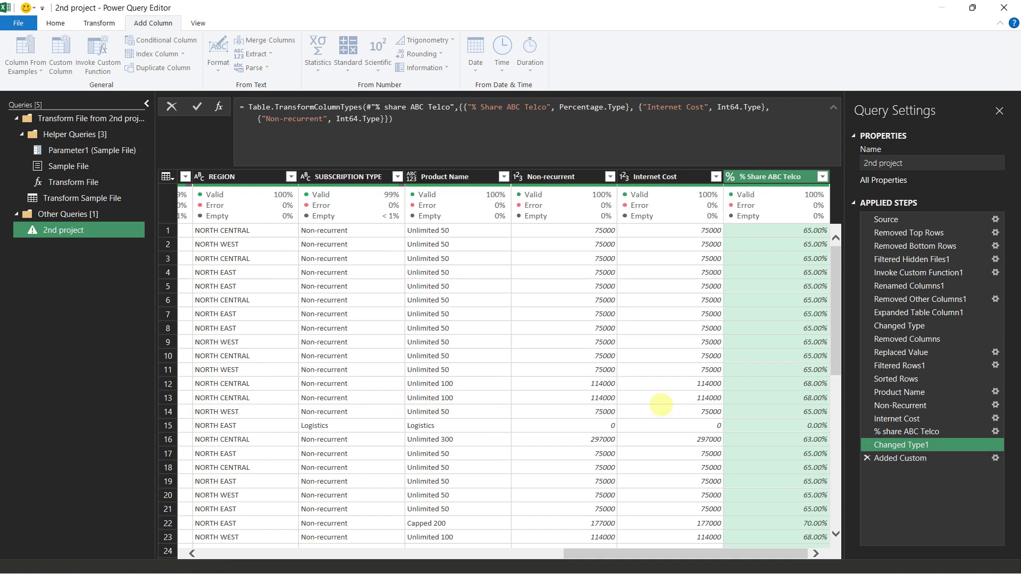
{"action": "left_click", "coordinate": [730, 177]}
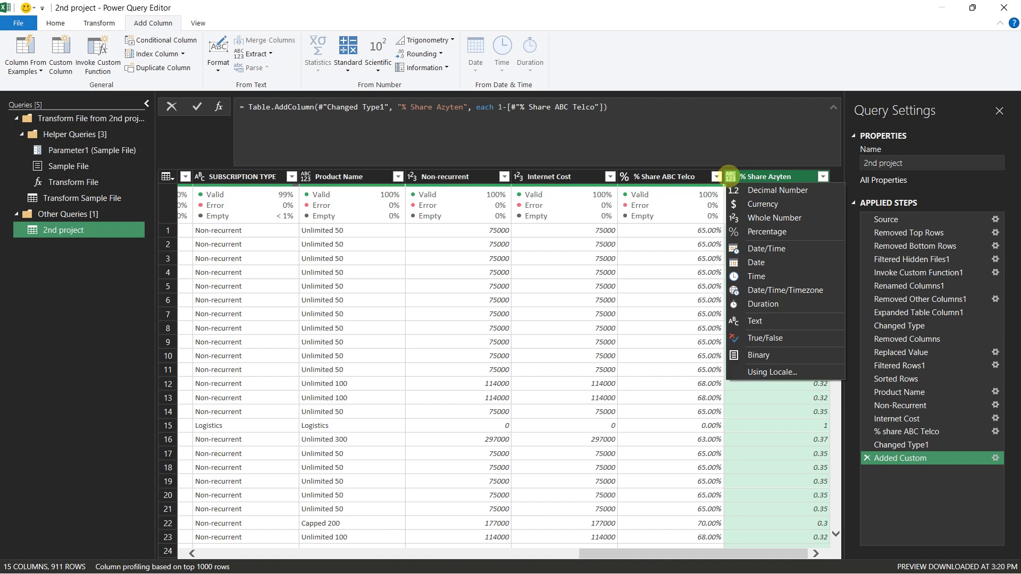
{"action": "left_click", "coordinate": [752, 233]}
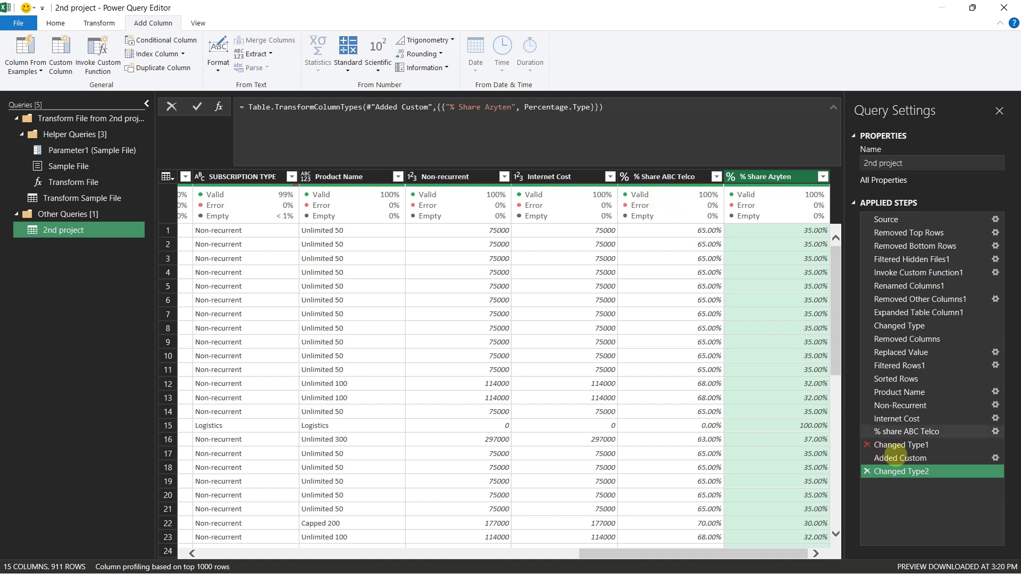
Step: Reopen the % Share Azyten custom column for editing and insert if at the start of its formula
{"action": "left_click", "coordinate": [996, 458]}
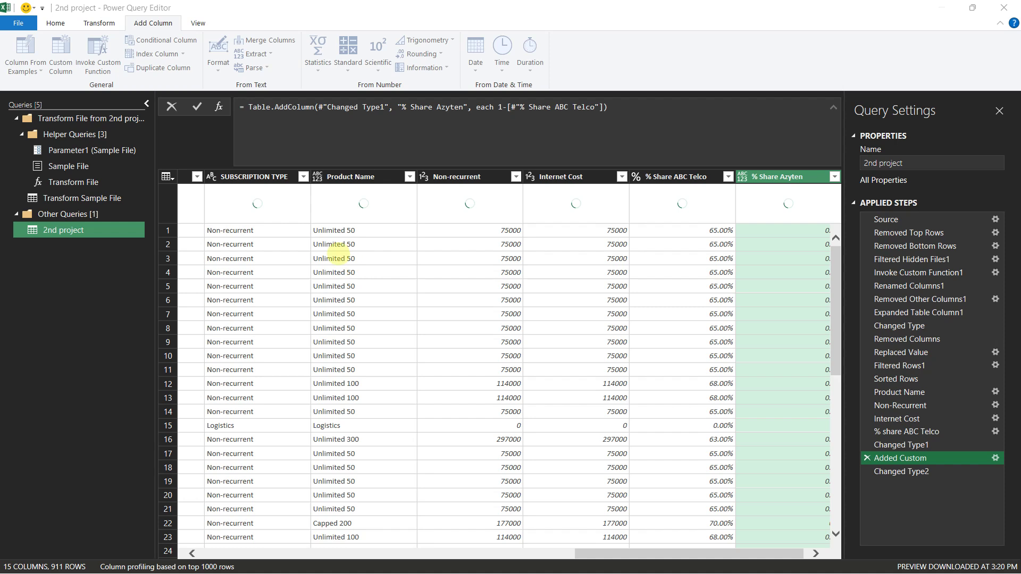
{"action": "left_click", "coordinate": [310, 253]}
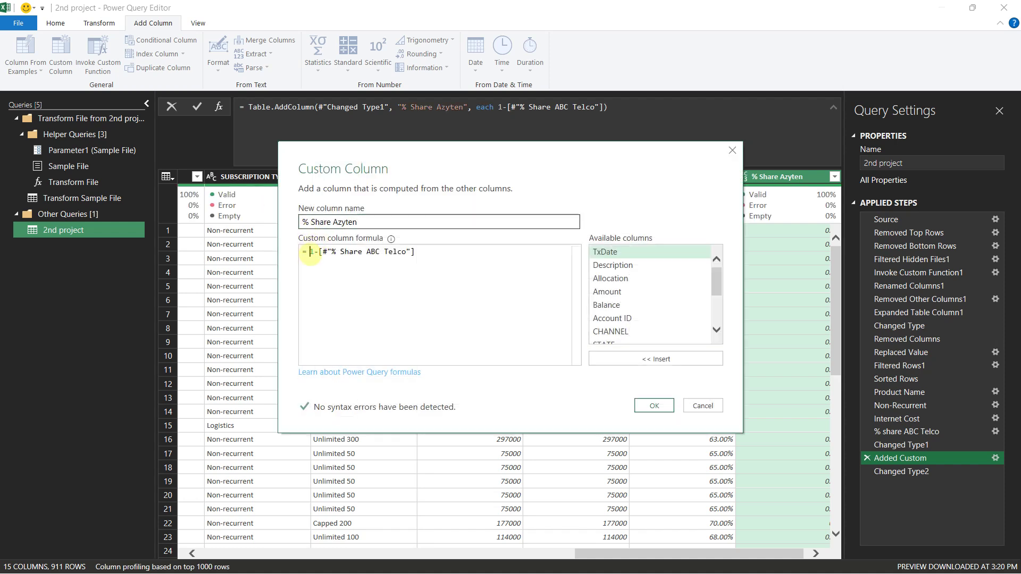
{"action": "type", "text": "if"}
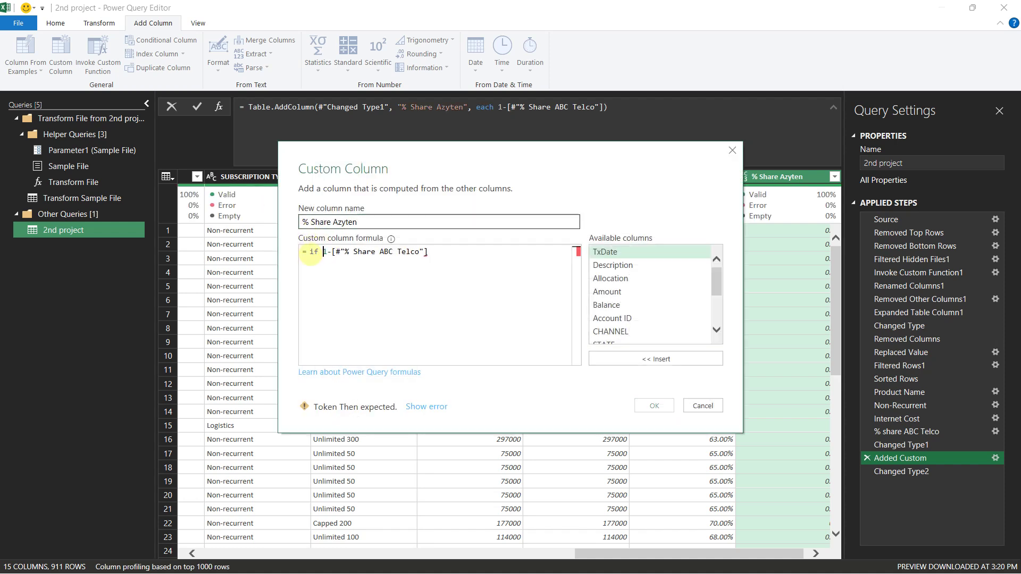
Step: Copy the [#"% Share ABC Telco"] reference within the formula and paste it directly after if as the condition's column
{"action": "key", "text": "Right"}
{"action": "key", "text": "Right"}
{"action": "key", "text": "shift+Right"}
{"action": "key", "text": "shift+Right"}
{"action": "key", "text": "shift+Right"}
{"action": "key", "text": "shift+Right"}
{"action": "key", "text": "shift+Right"}
{"action": "key", "text": "shift+Right"}
{"action": "key", "text": "shift+Right"}
{"action": "key", "text": "shift+Right"}
{"action": "key", "text": "shift+Right"}
{"action": "key", "text": "shift+Right"}
{"action": "key", "text": "shift+Right"}
{"action": "key", "text": "shift+Right"}
{"action": "key", "text": "shift+Right"}
{"action": "key", "text": "shift+Right"}
{"action": "key", "text": "shift+Right"}
{"action": "key", "text": "shift+Right"}
{"action": "key", "text": "shift+Right"}
{"action": "key", "text": "shift+Right"}
{"action": "key", "text": "shift+Right"}
{"action": "key", "text": "shift+Right"}
{"action": "key", "text": "ctrl+c"}
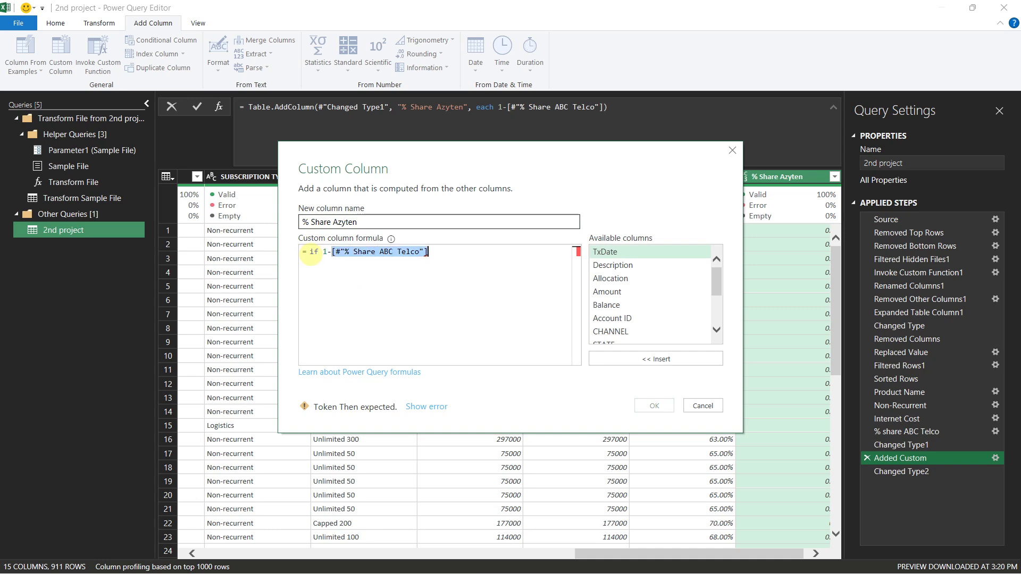
{"action": "key", "text": "Left"}
{"action": "key", "text": "Left"}
{"action": "key", "text": "Left"}
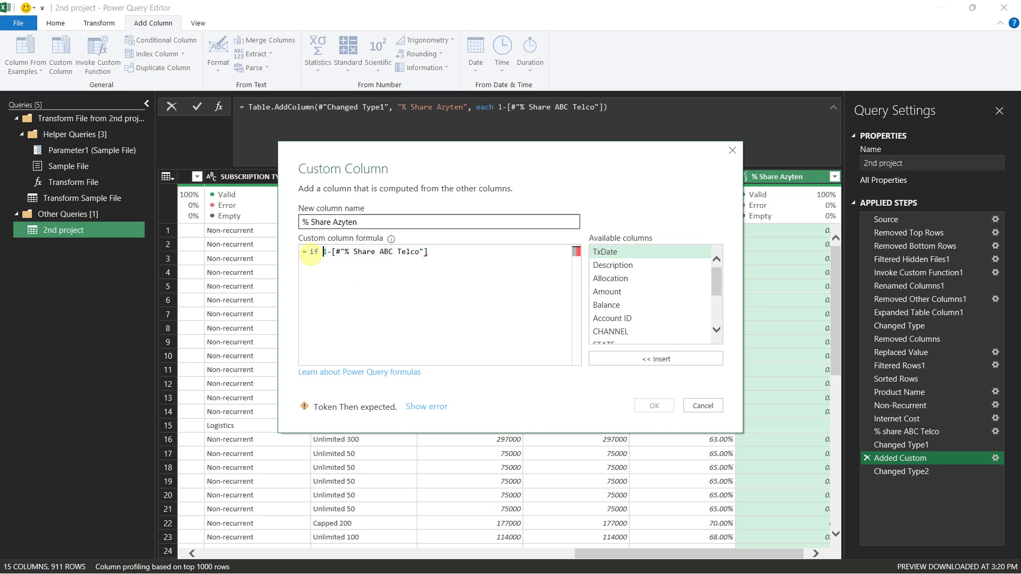
{"action": "key", "text": "ctrl+v"}
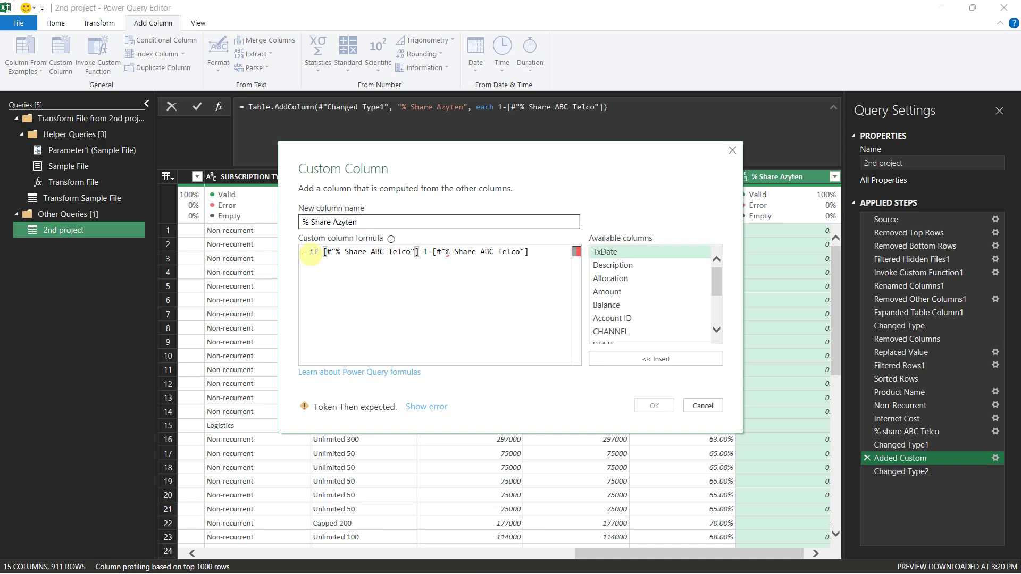
Step: Complete the formula as if [#"% Share ABC Telco"]<>0 then 1-[#"% Share ABC Telco"] else 0 and apply it to the % Share Azyten column
{"action": "key", "text": "BackSpace"}
{"action": "type", "text": "<>0 then"}
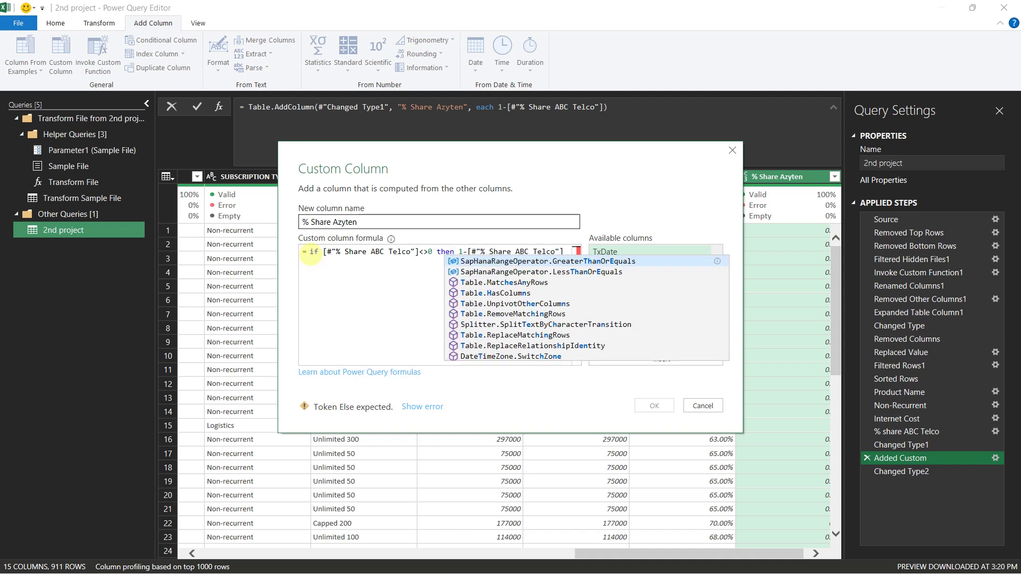
{"action": "key", "text": "Escape"}
{"action": "key", "text": "End"}
{"action": "type", "text": "else 0"}
{"action": "left_click", "coordinate": [654, 406]}
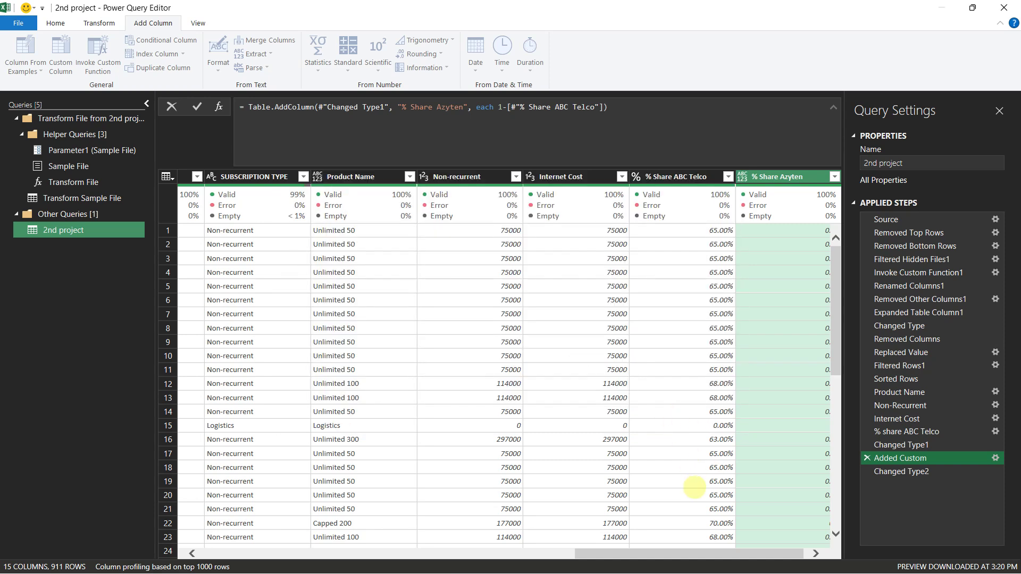
{"action": "left_click_drag", "start_coordinate": [790, 555], "coordinate": [824, 560]}
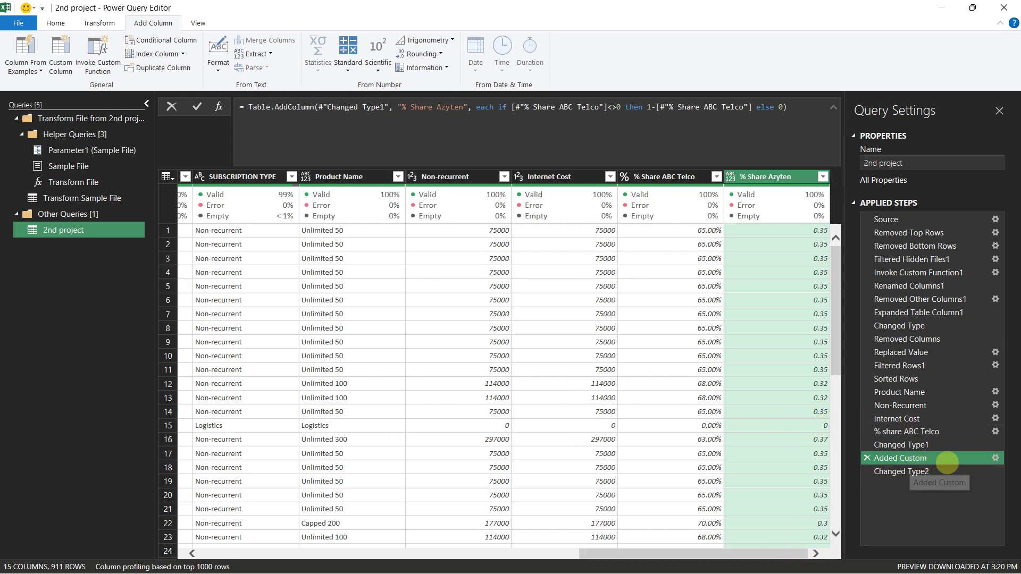
Step: Rename the Added Custom applied step as % share Azyten and select the final Changed Type2 step
{"action": "right_click", "coordinate": [925, 458]}
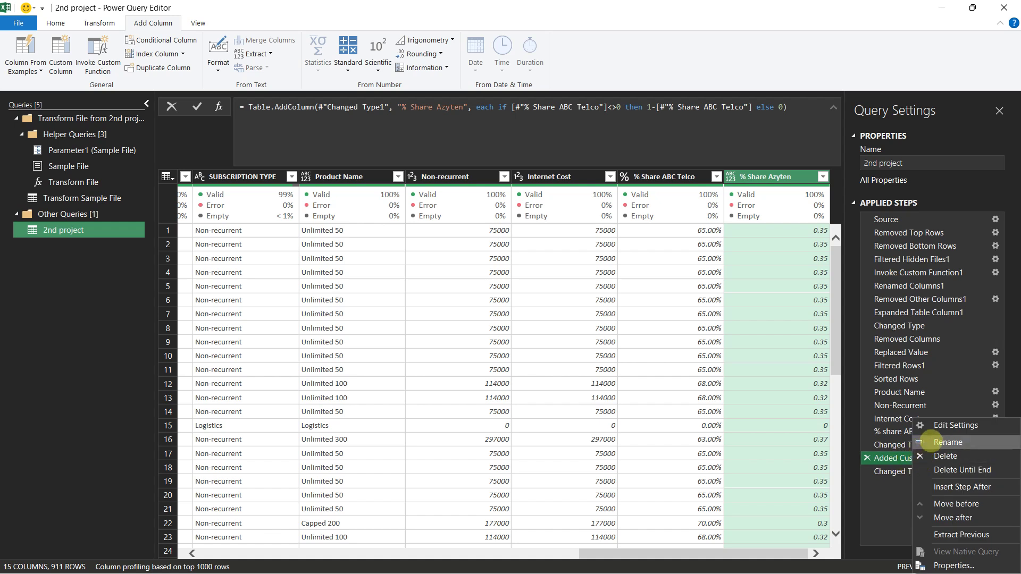
{"action": "left_click", "coordinate": [947, 443]}
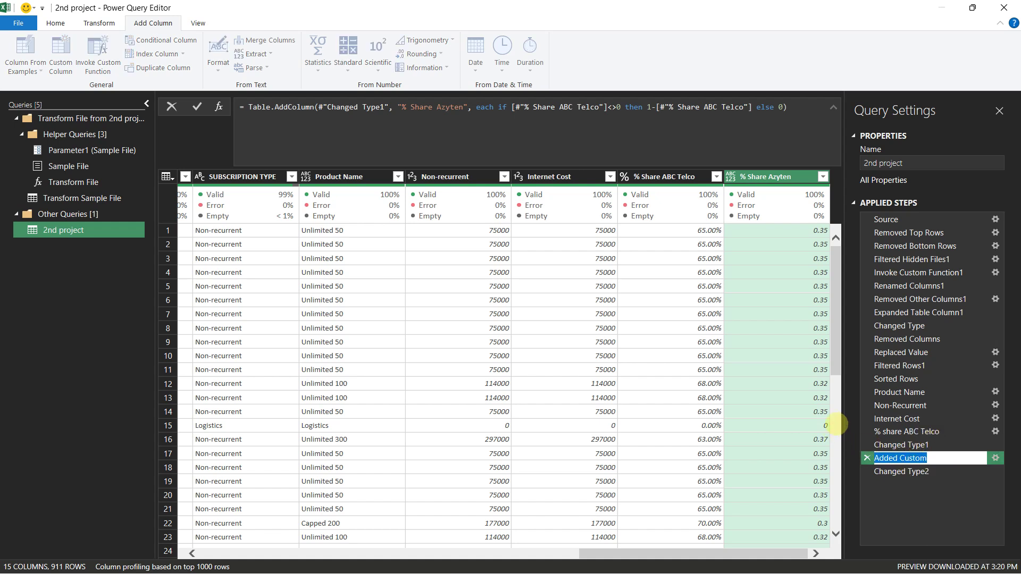
{"action": "type", "text": "% share Azyten"}
{"action": "key", "text": "Return"}
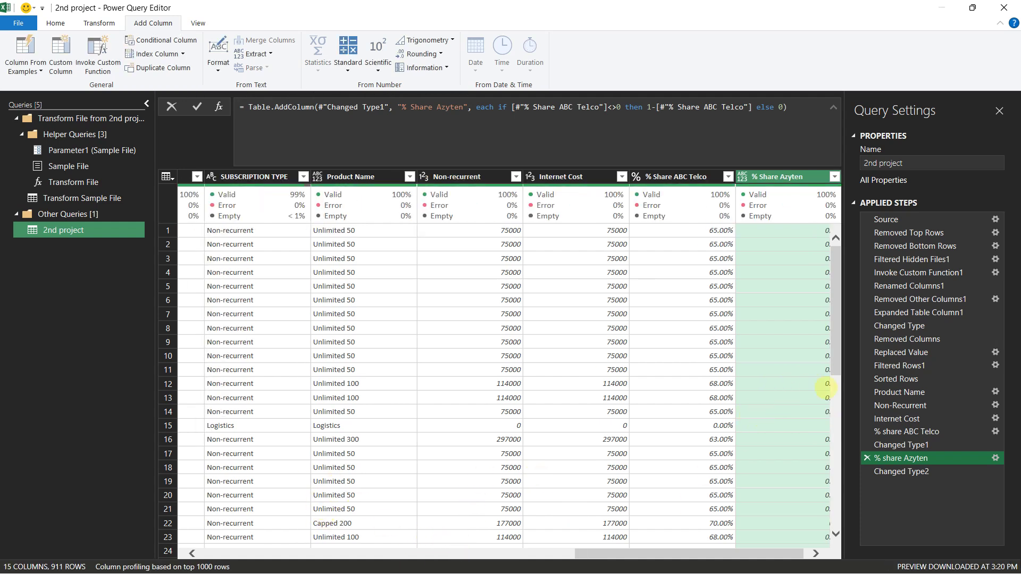
{"action": "left_click", "coordinate": [901, 472]}
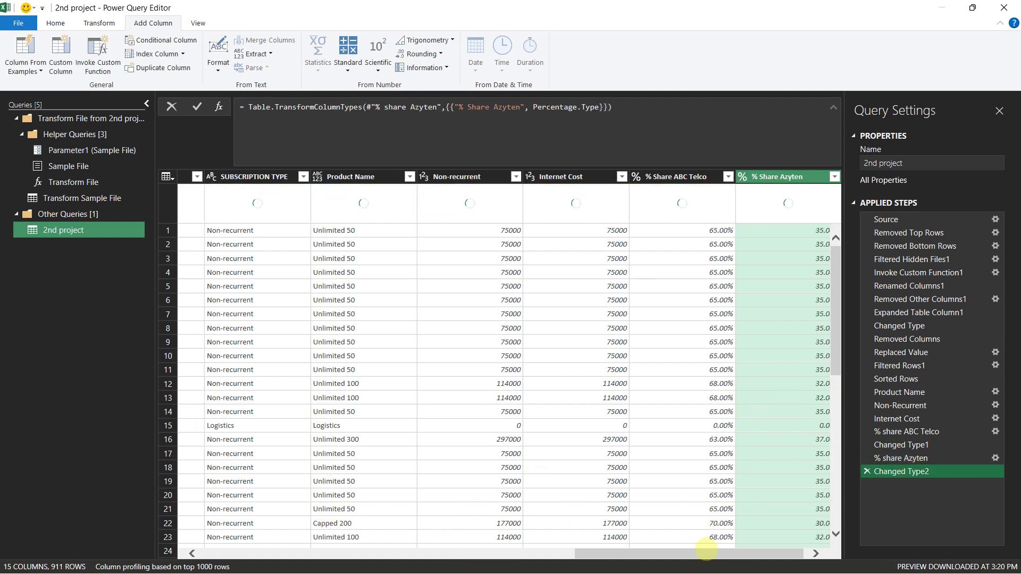
{"action": "left_click_drag", "start_coordinate": [720, 556], "coordinate": [744, 556]}
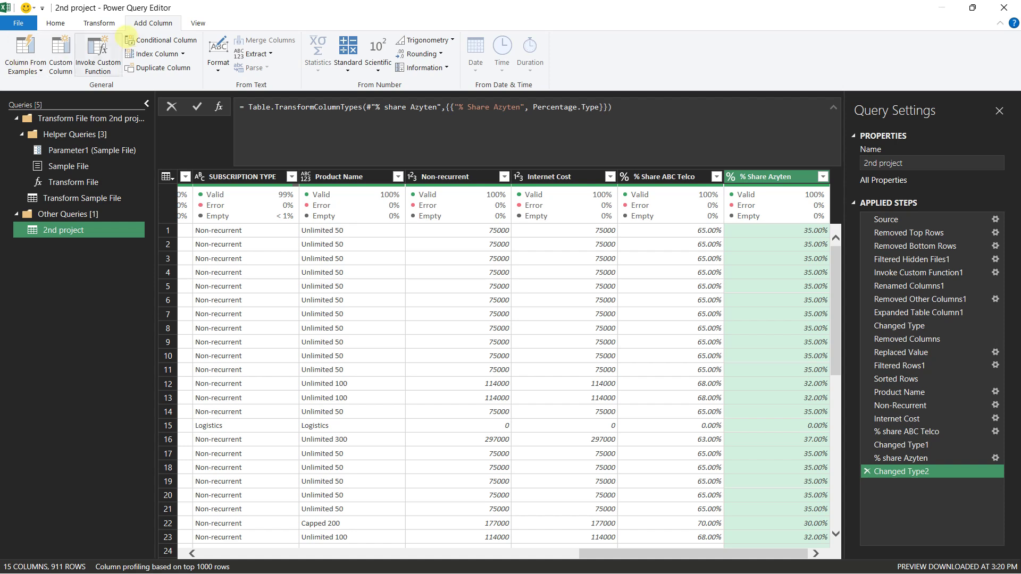
Step: Start a new custom column named Azyten Internet Rev
{"action": "left_click", "coordinate": [130, 40]}
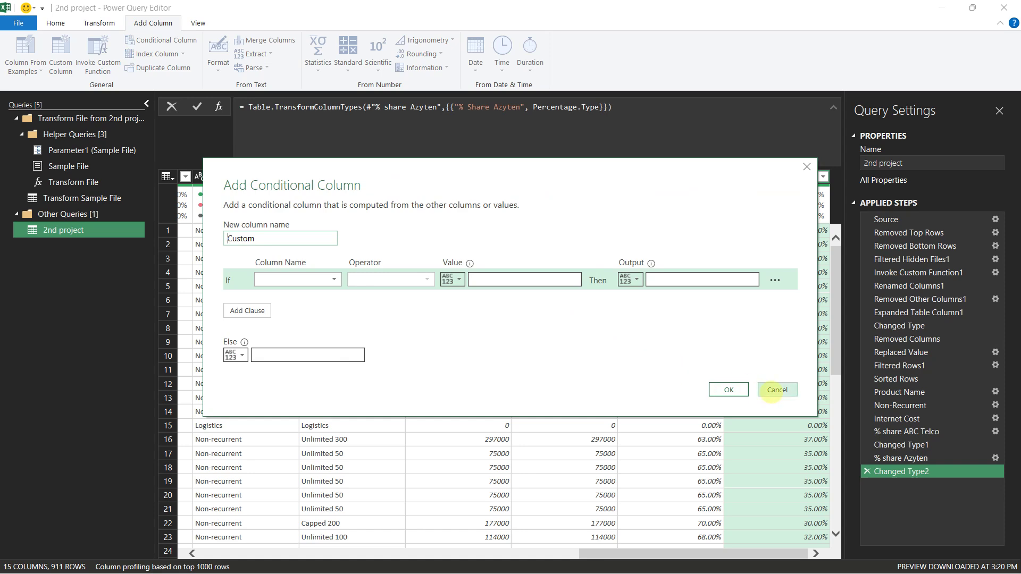
{"action": "left_click", "coordinate": [777, 390]}
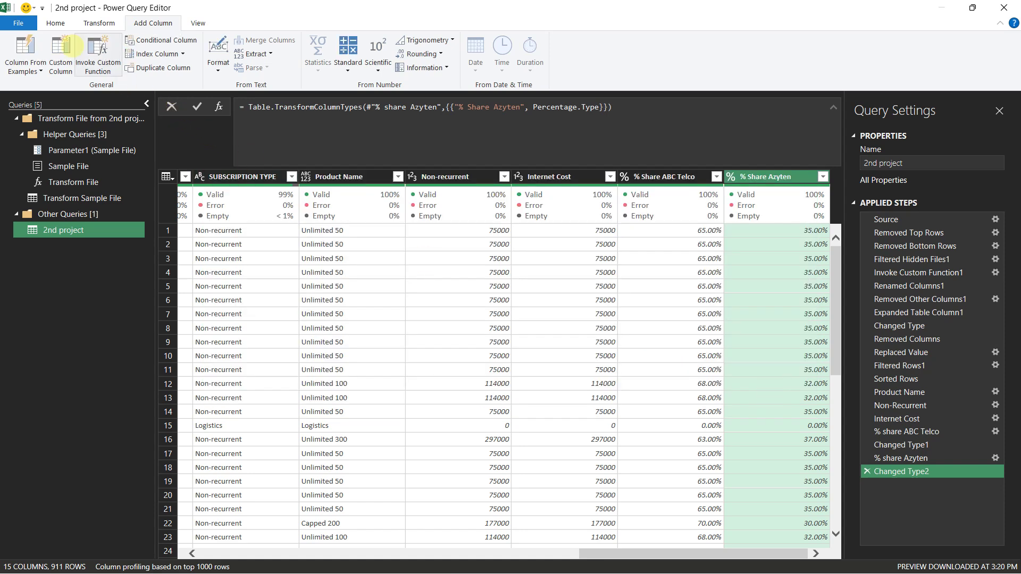
{"action": "left_click", "coordinate": [60, 53]}
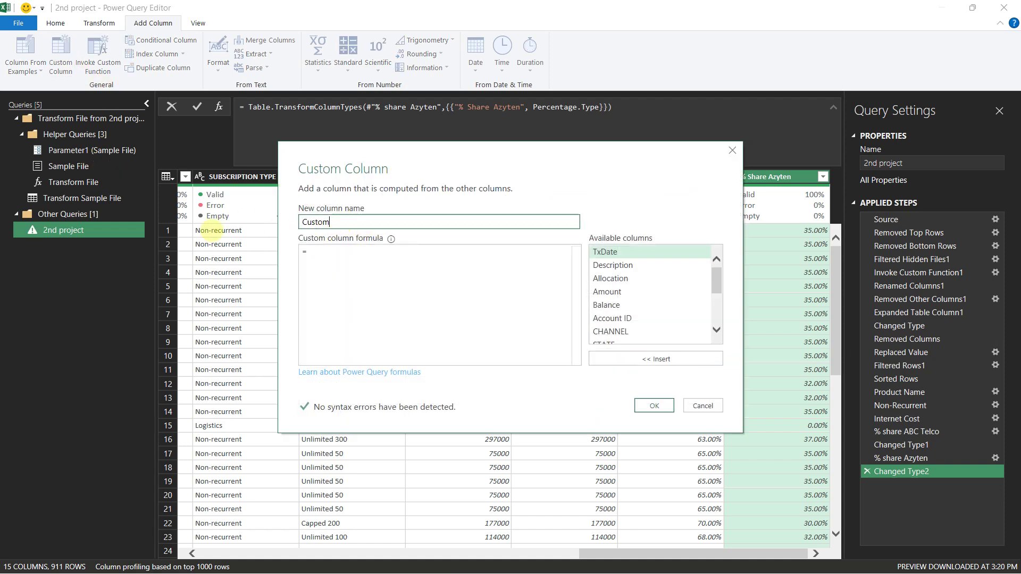
{"action": "type", "text": "Azyten Internet Rev"}
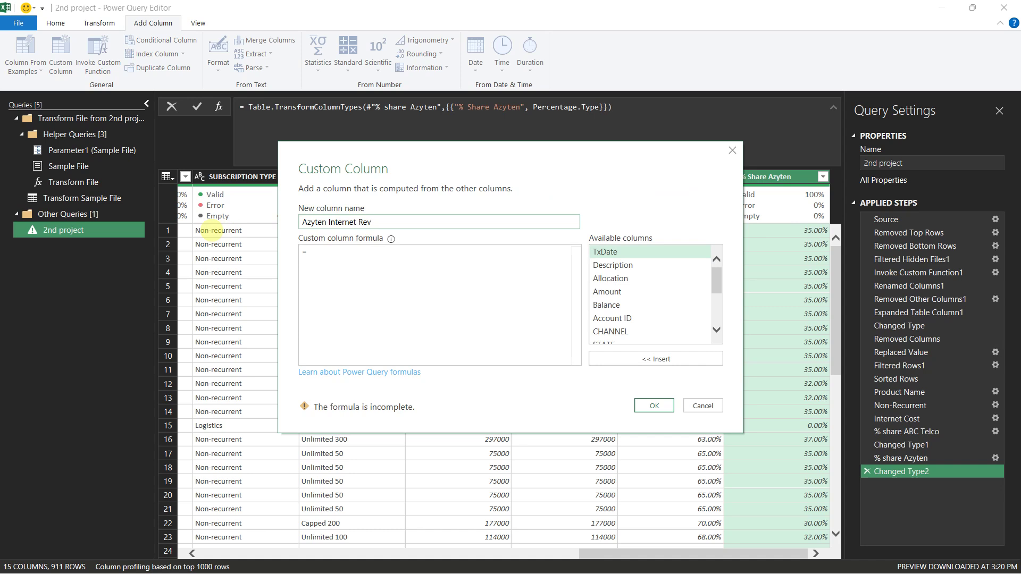
Step: Build the formula [#"% Share Azyten"]*[Internet Cost] from the available columns and create the Azyten Internet Rev column
{"action": "left_click", "coordinate": [319, 254]}
{"action": "scroll", "coordinate": [669, 310], "scroll_direction": "down", "scroll_amount": 1}
{"action": "scroll", "coordinate": [668, 310], "scroll_direction": "down", "scroll_amount": 3}
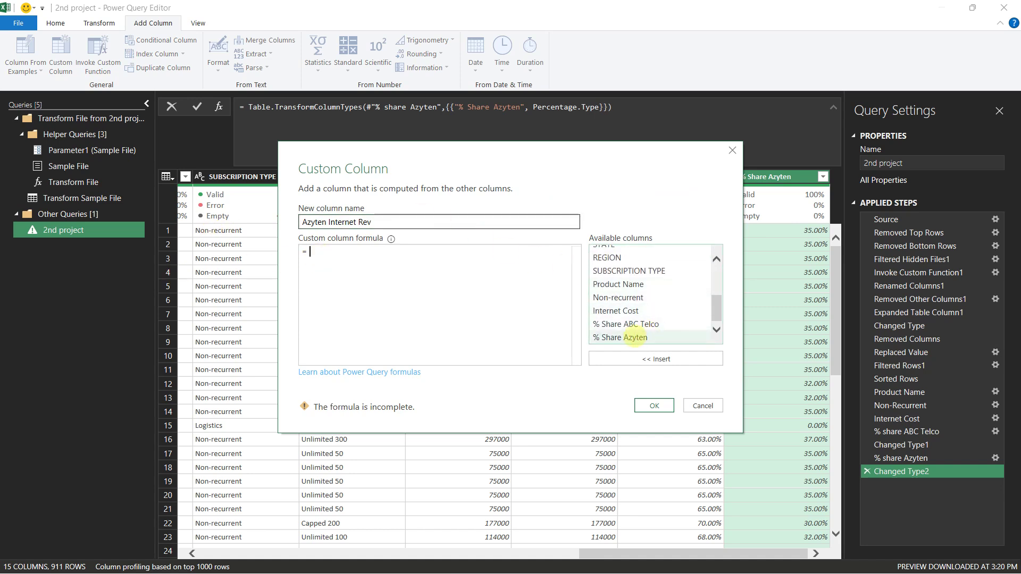
{"action": "double_click", "coordinate": [636, 337]}
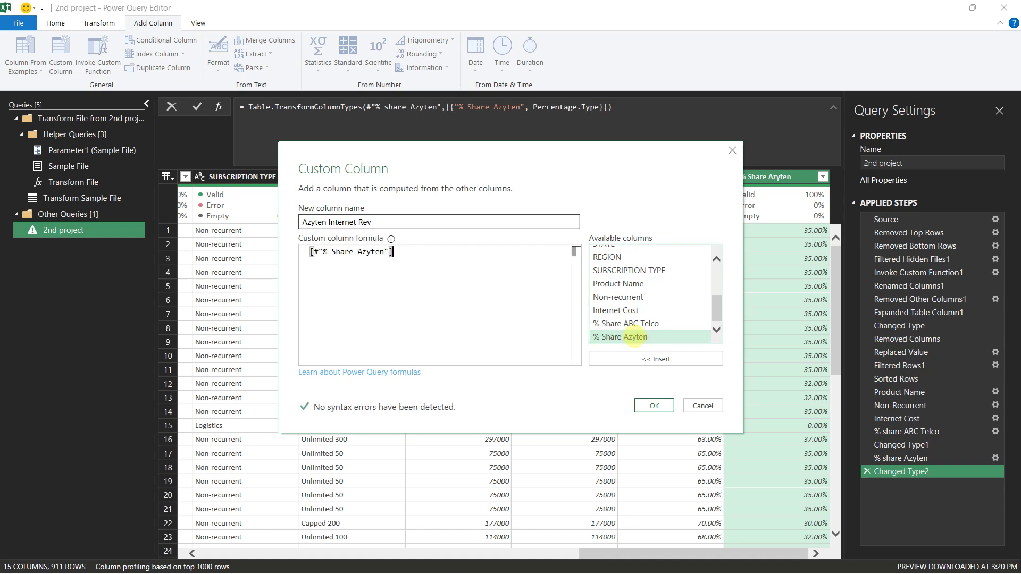
{"action": "type", "text": "*"}
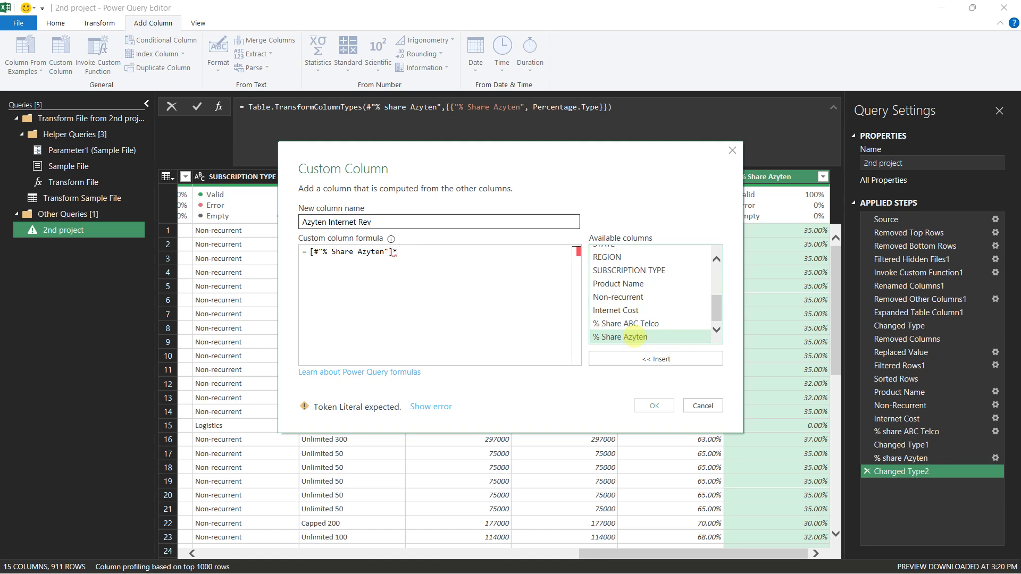
{"action": "left_click_drag", "start_coordinate": [611, 156], "coordinate": [584, 245]}
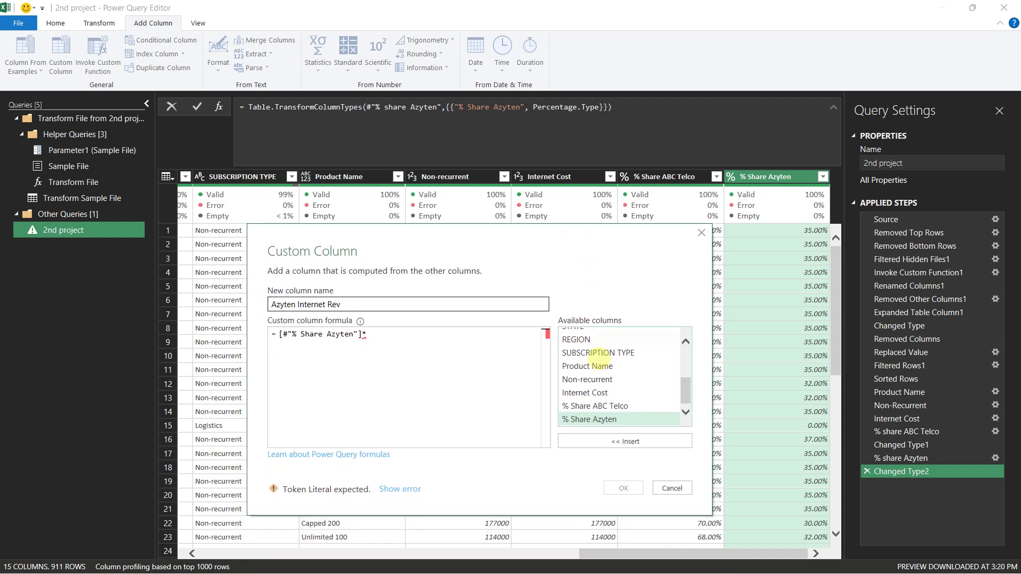
{"action": "double_click", "coordinate": [584, 393]}
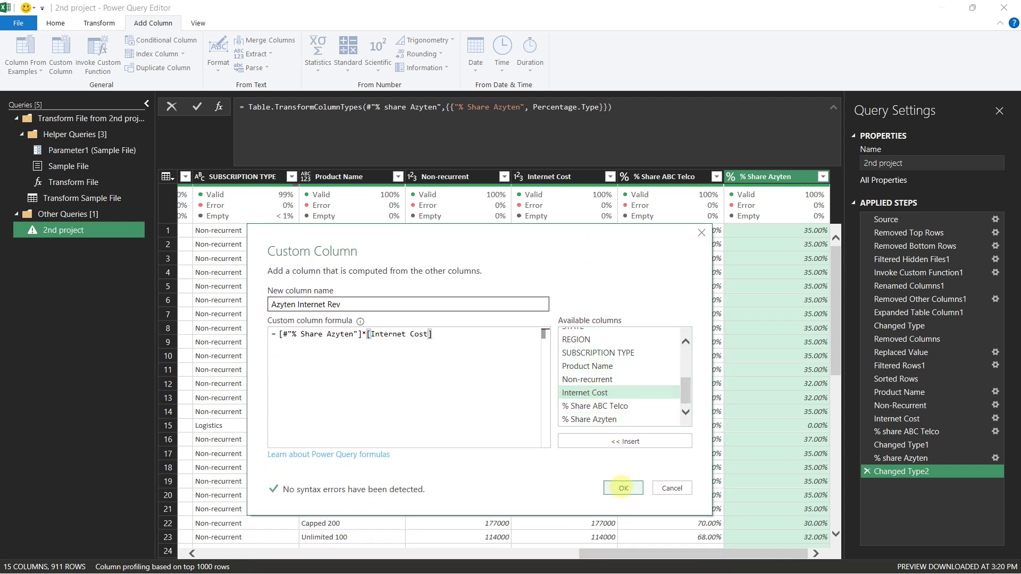
{"action": "left_click", "coordinate": [622, 487]}
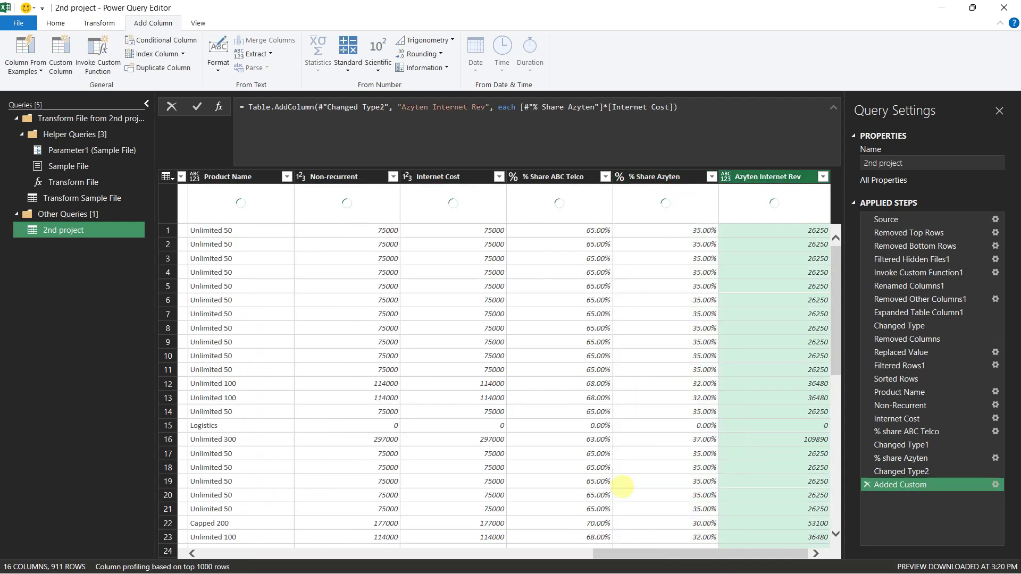
Step: Rename the newest Added Custom applied step as Azyten Internet Rev
{"action": "right_click", "coordinate": [883, 484]}
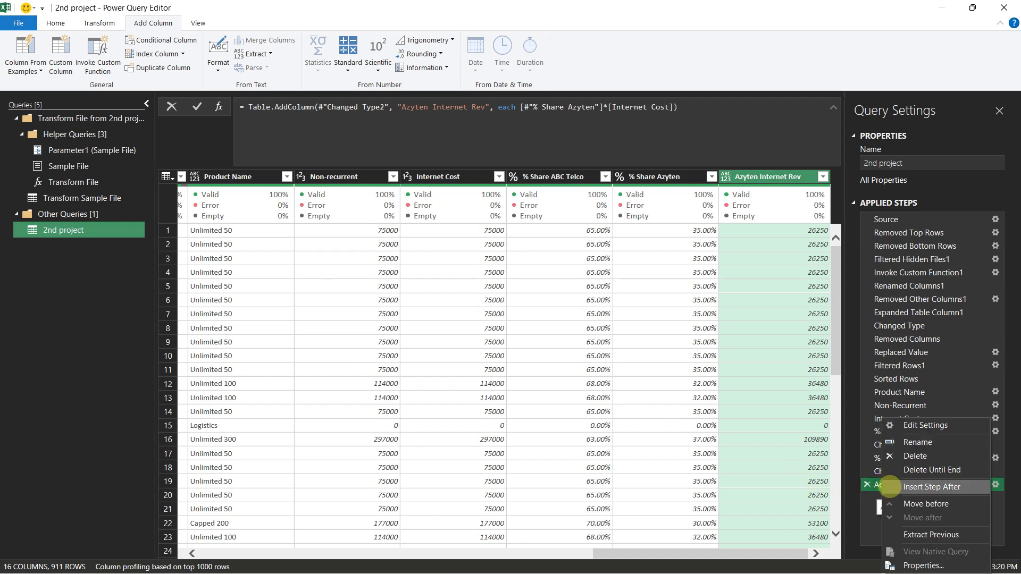
{"action": "left_click", "coordinate": [904, 442]}
{"action": "type", "text": "Azyten Reve"}
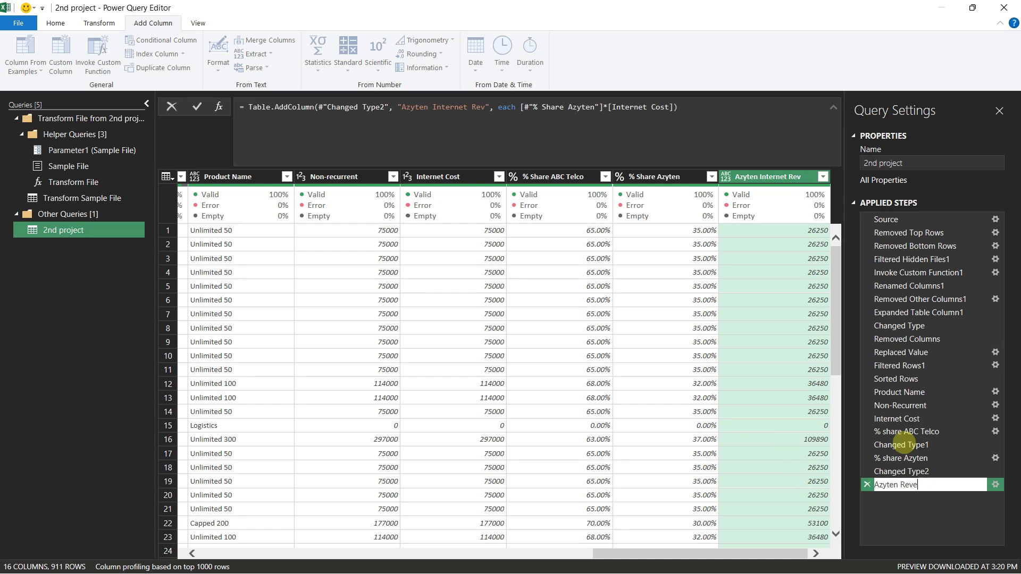
{"action": "key", "text": "BackSpace"}
{"action": "key", "text": "BackSpace"}
{"action": "key", "text": "BackSpace"}
{"action": "key", "text": "BackSpace"}
{"action": "type", "text": "ternet"}
{"action": "key", "text": "Return"}
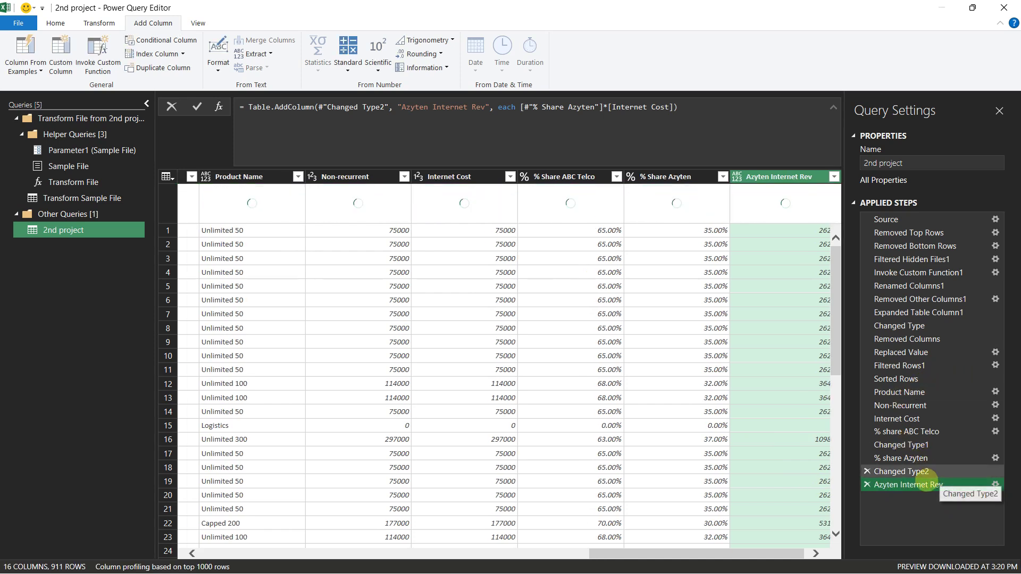
{"action": "right_click", "coordinate": [923, 485]}
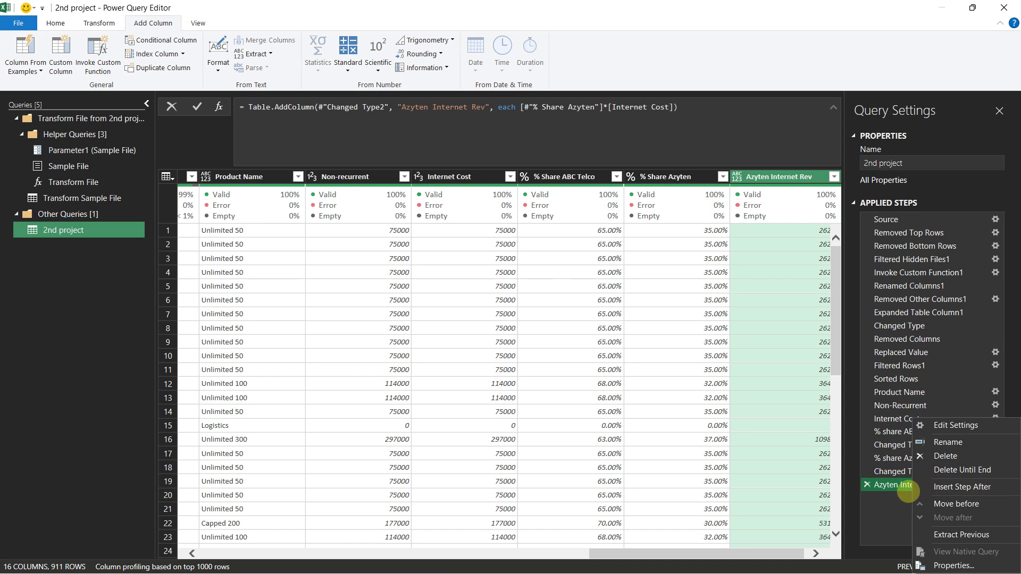
{"action": "left_click", "coordinate": [897, 485]}
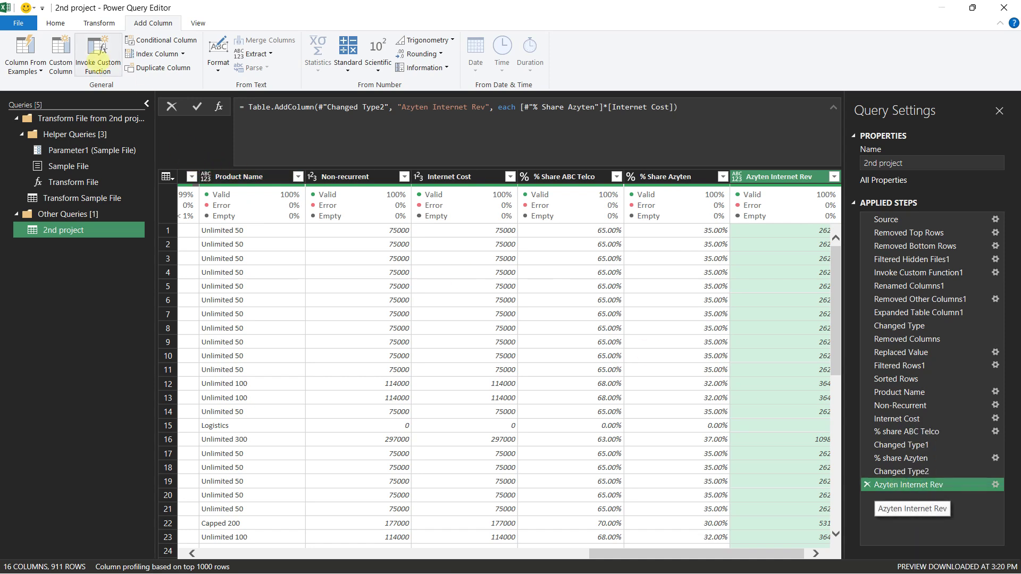
{"action": "left_click", "coordinate": [996, 484]}
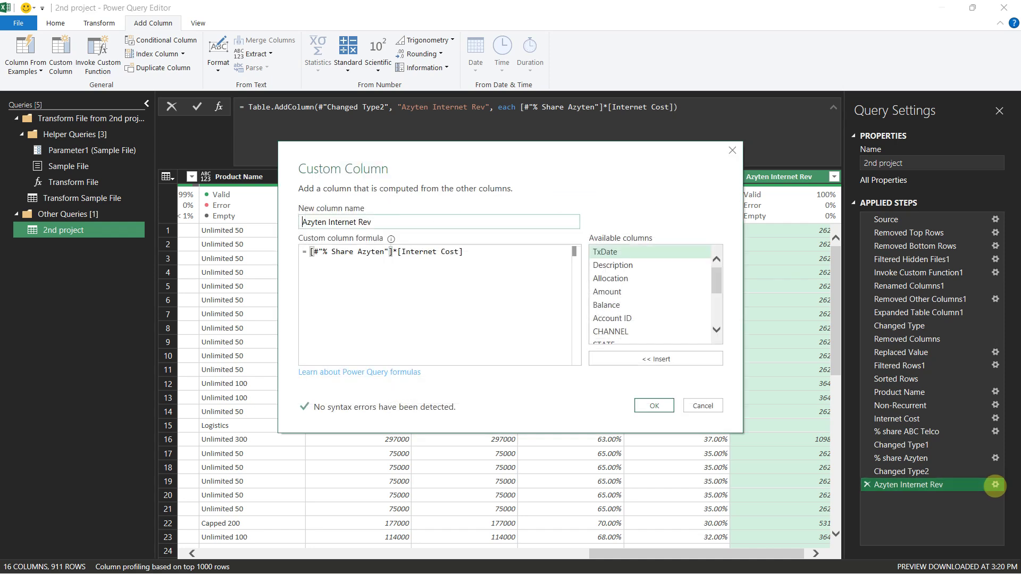
{"action": "left_click", "coordinate": [703, 406]}
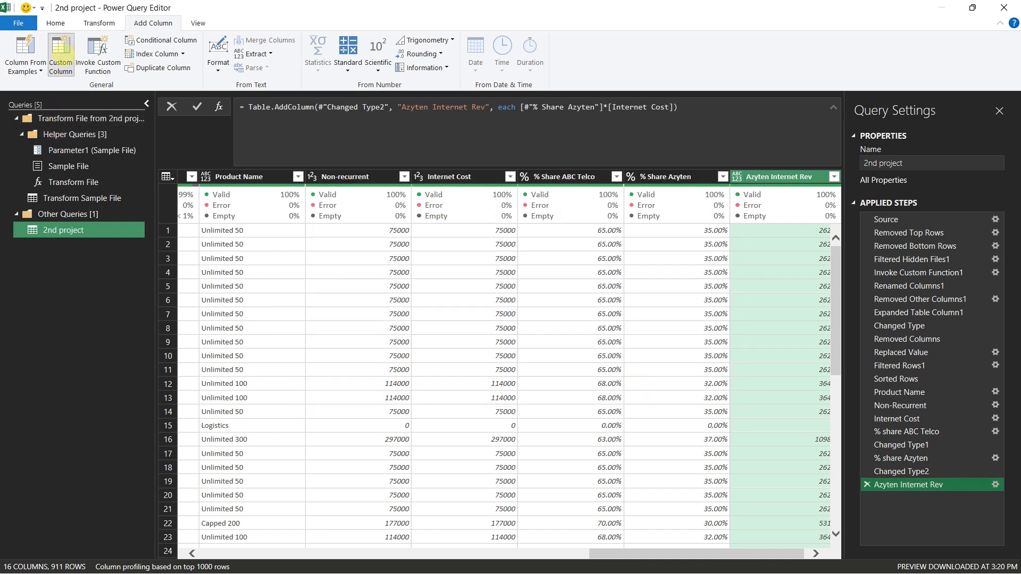
Step: Start another custom column and name it ABC Telco Internet Rev
{"action": "left_click", "coordinate": [70, 57]}
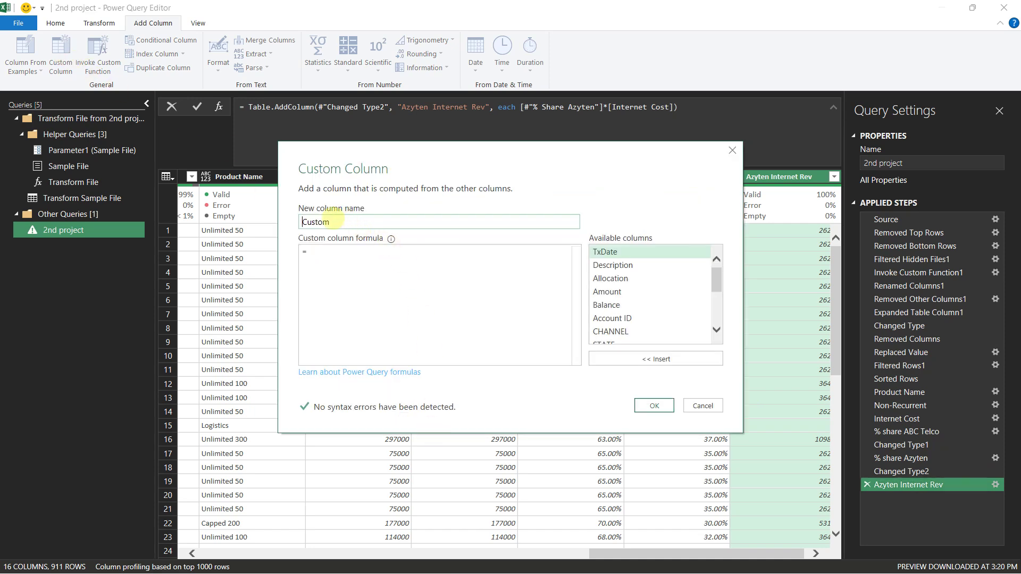
{"action": "left_click_drag", "start_coordinate": [341, 222], "coordinate": [263, 218]}
{"action": "type", "text": "ABC"}
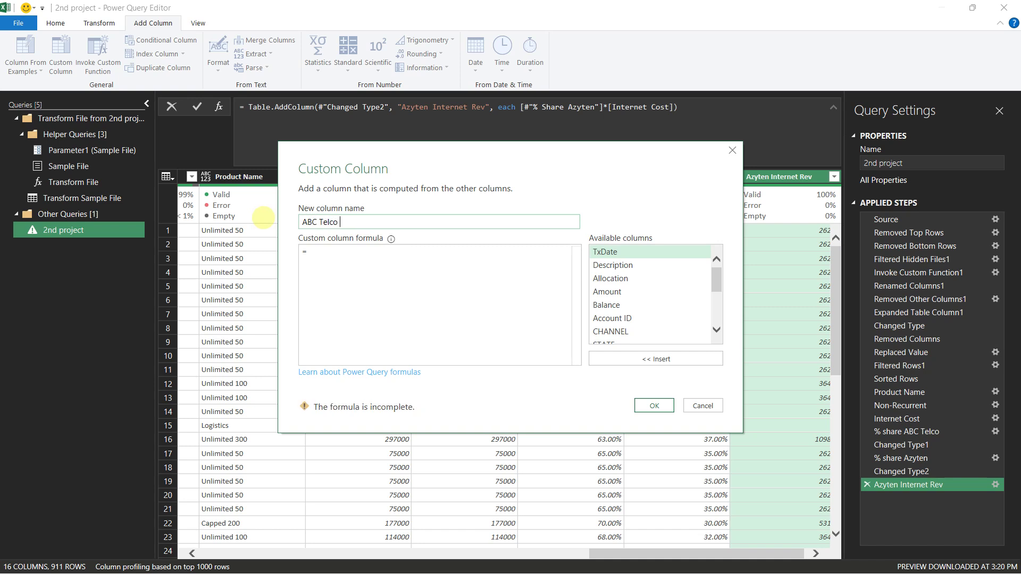
{"action": "type", "text": "Telco Internet Rev"}
Step: Build the formula [#"% Share ABC Telco"]*[Internet Cost] from the available columns and create the ABC Telco Internet Rev column
{"action": "left_click", "coordinate": [335, 254]}
{"action": "scroll", "coordinate": [664, 290], "scroll_direction": "down", "scroll_amount": 5}
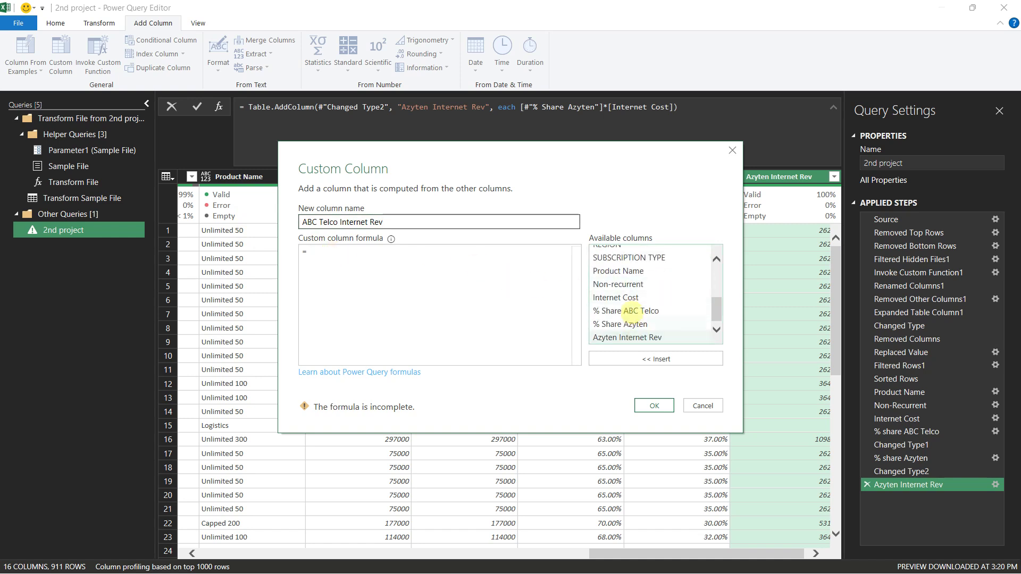
{"action": "double_click", "coordinate": [637, 310]}
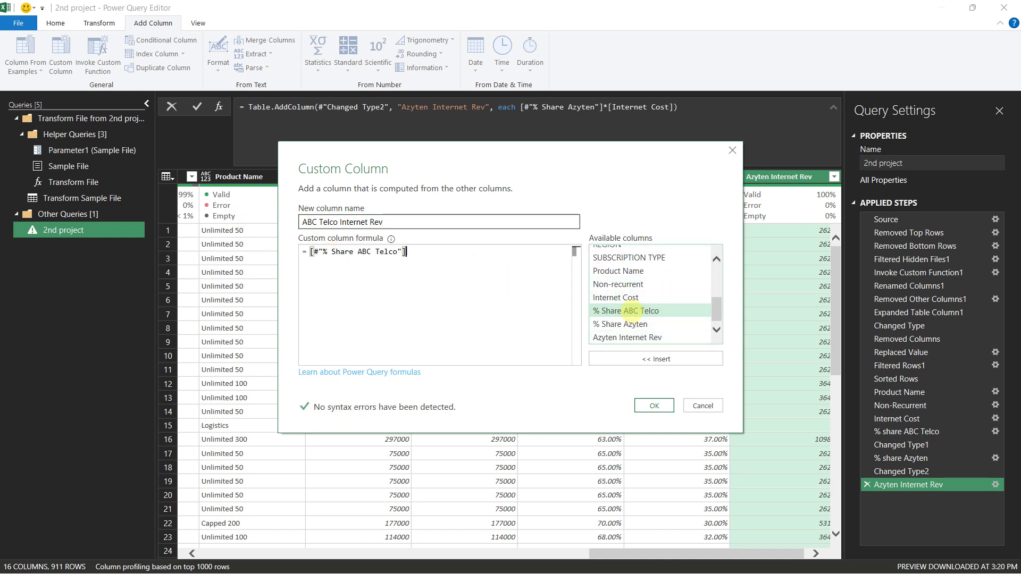
{"action": "type", "text": "*"}
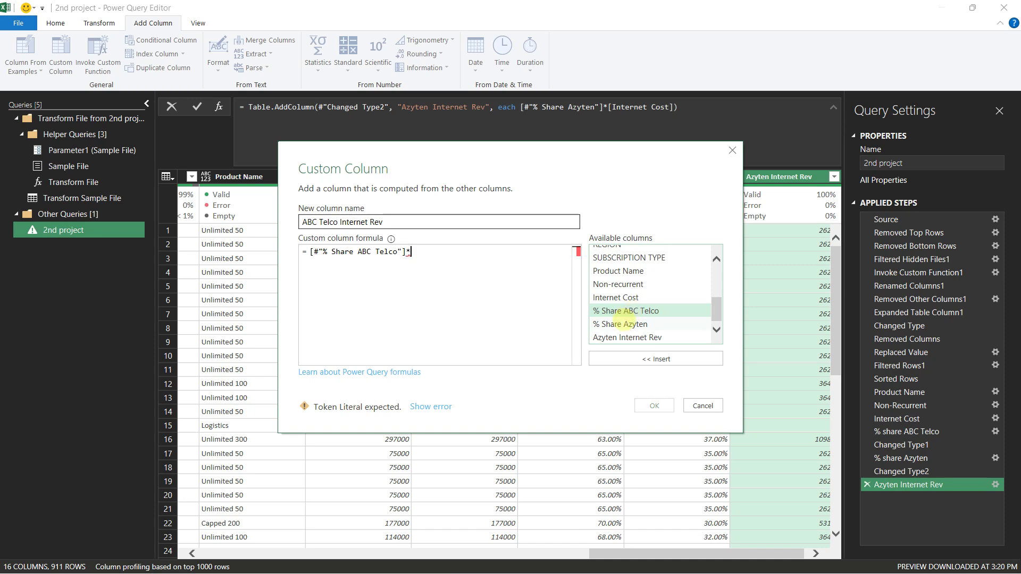
{"action": "double_click", "coordinate": [615, 297]}
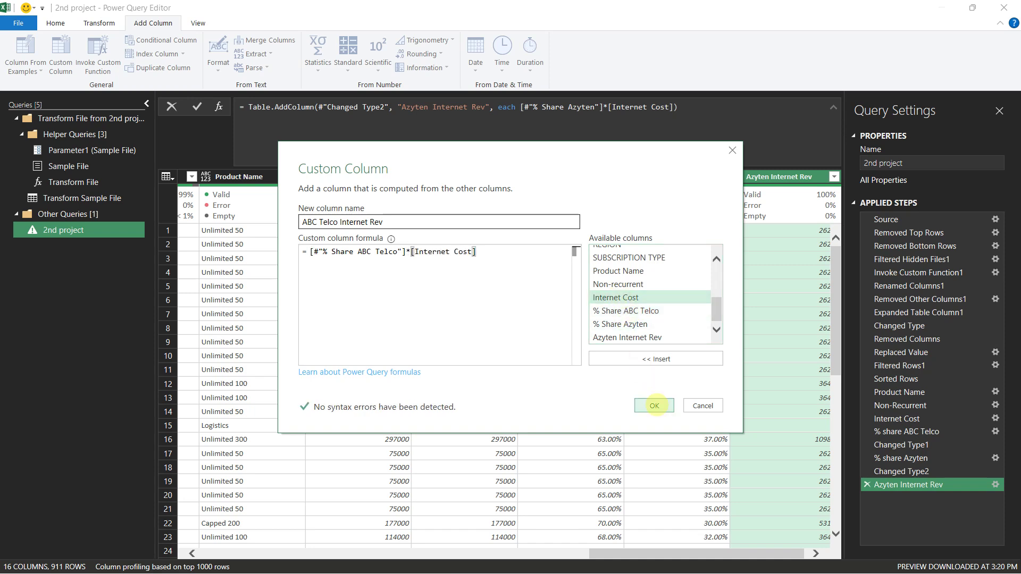
{"action": "left_click", "coordinate": [654, 405]}
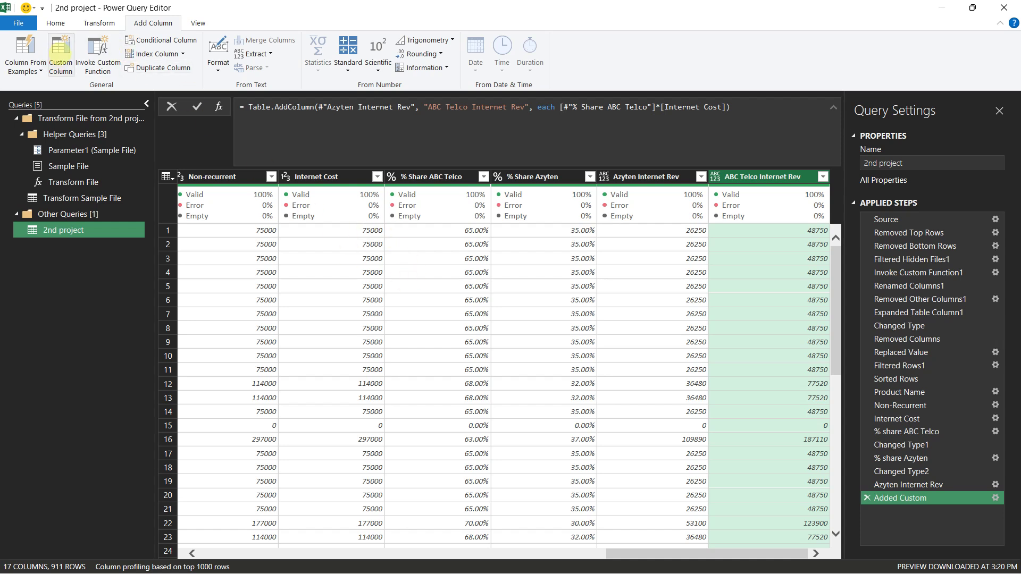
Step: Add a check column named Custom with the formula [Azyten Internet Rev]+[ABC Telco Internet Rev]
{"action": "left_click", "coordinate": [61, 54]}
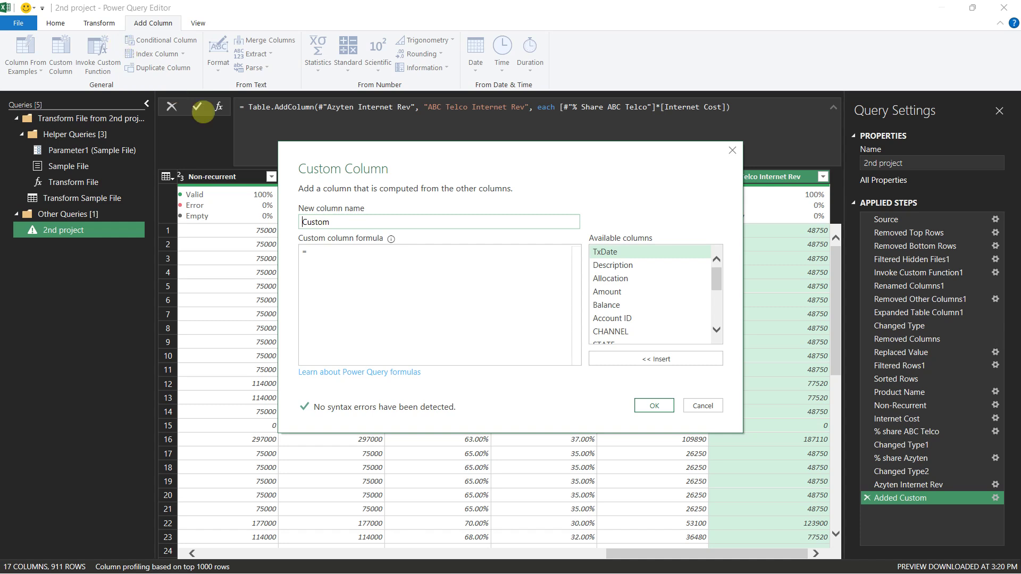
{"action": "left_click_drag", "start_coordinate": [716, 281], "coordinate": [720, 372]}
{"action": "double_click", "coordinate": [637, 324]}
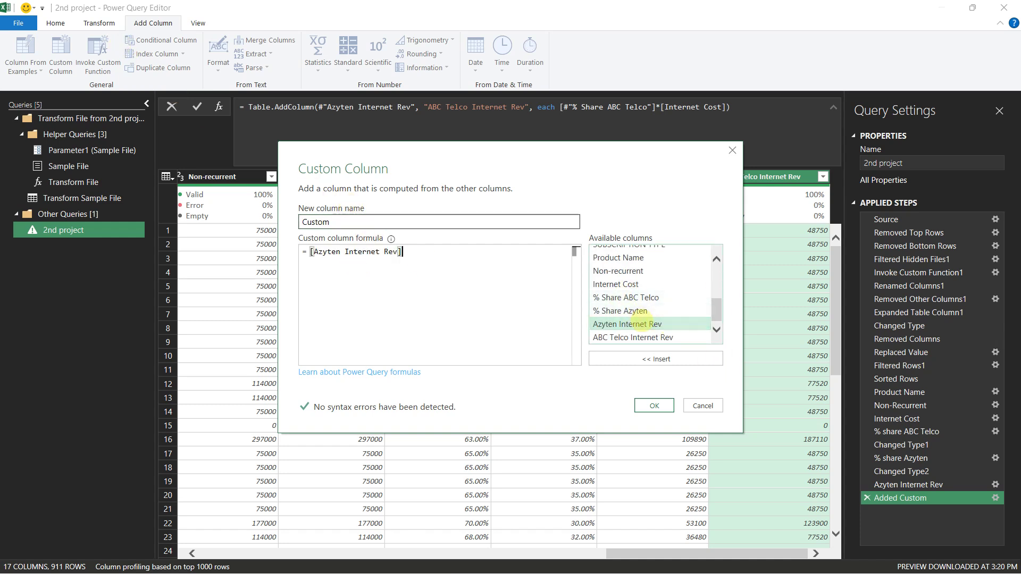
{"action": "type", "text": "+"}
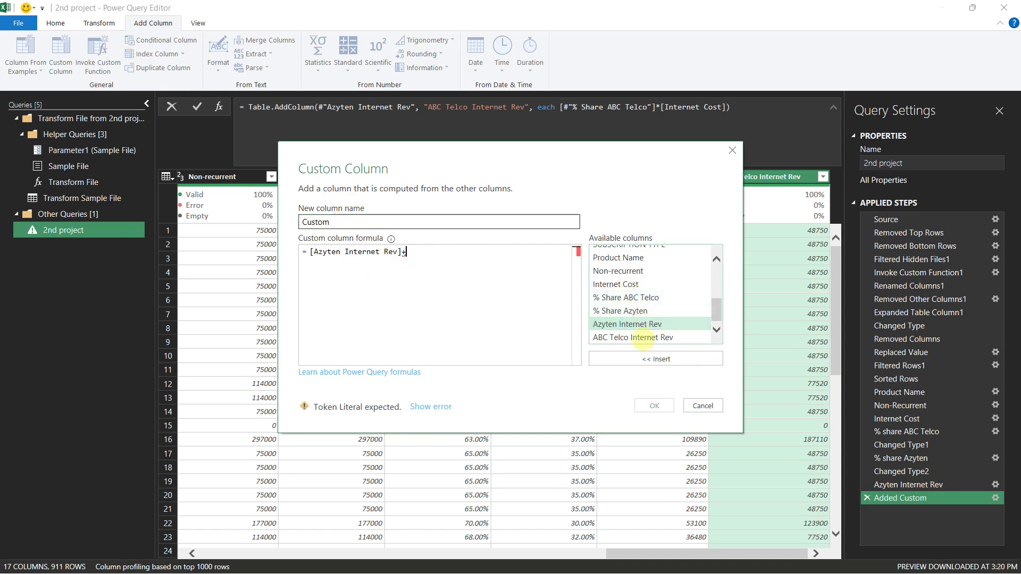
{"action": "double_click", "coordinate": [633, 338]}
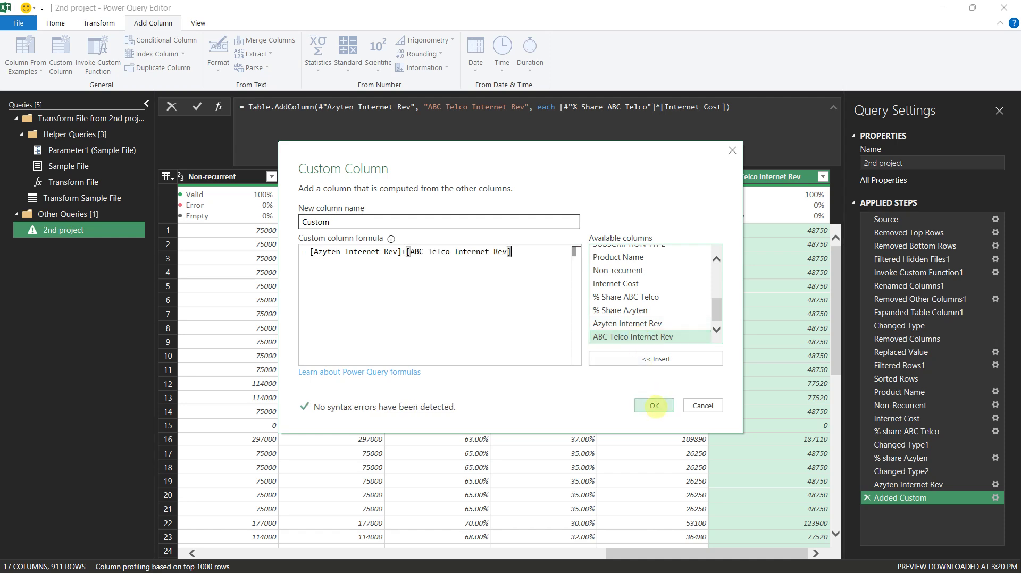
{"action": "left_click", "coordinate": [654, 406]}
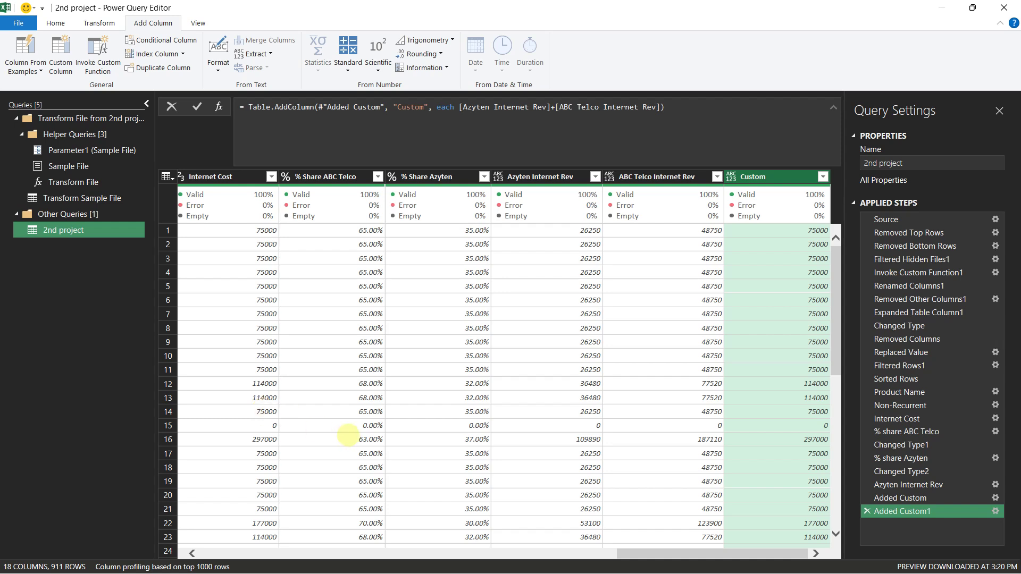
Step: Add a check column named Custom.1 with the formula [Custom]=[Internet Cost]
{"action": "left_click", "coordinate": [58, 56]}
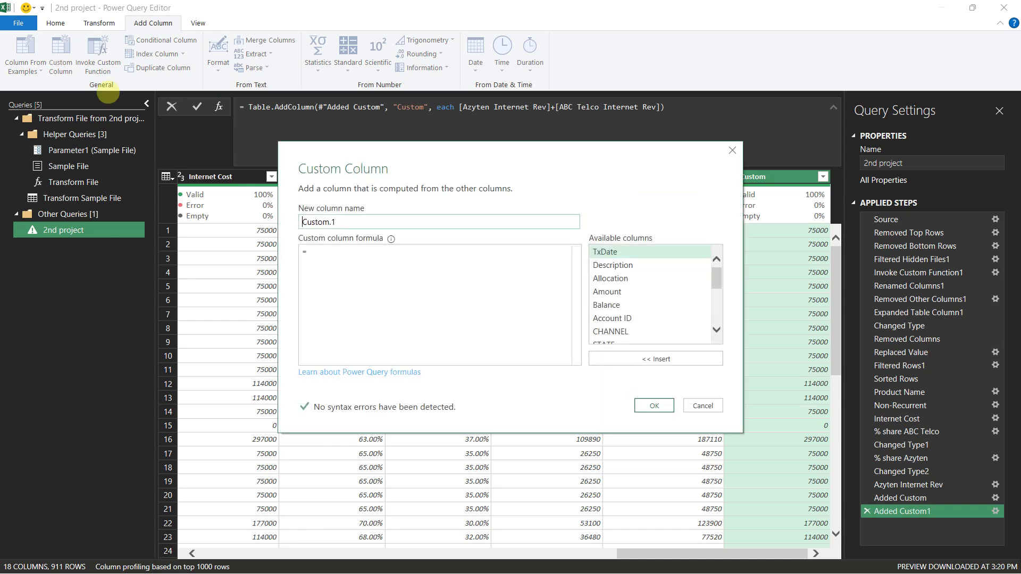
{"action": "left_click", "coordinate": [354, 250]}
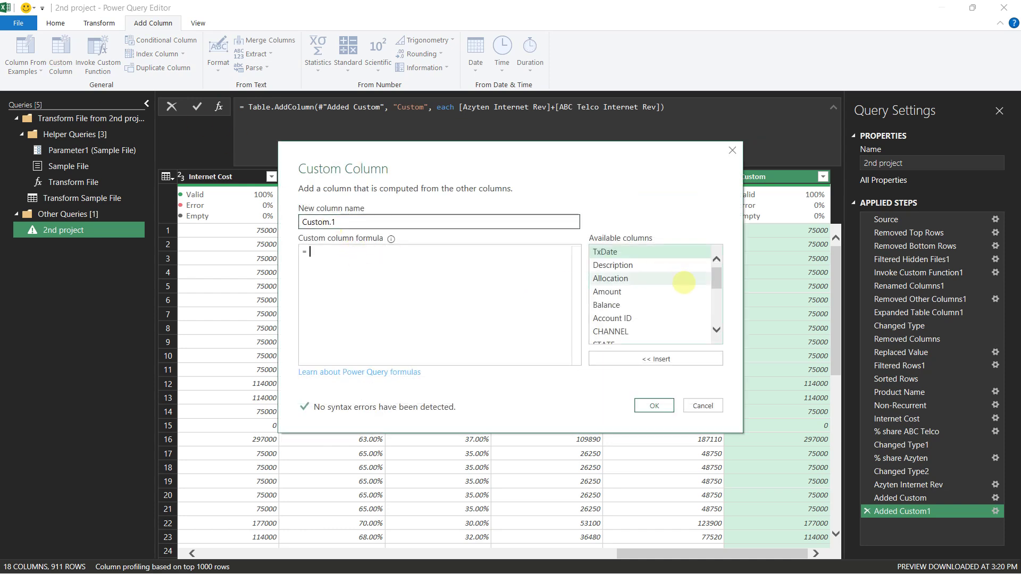
{"action": "scroll", "coordinate": [712, 331], "scroll_direction": "down", "scroll_amount": 4}
{"action": "left_click", "coordinate": [650, 336]}
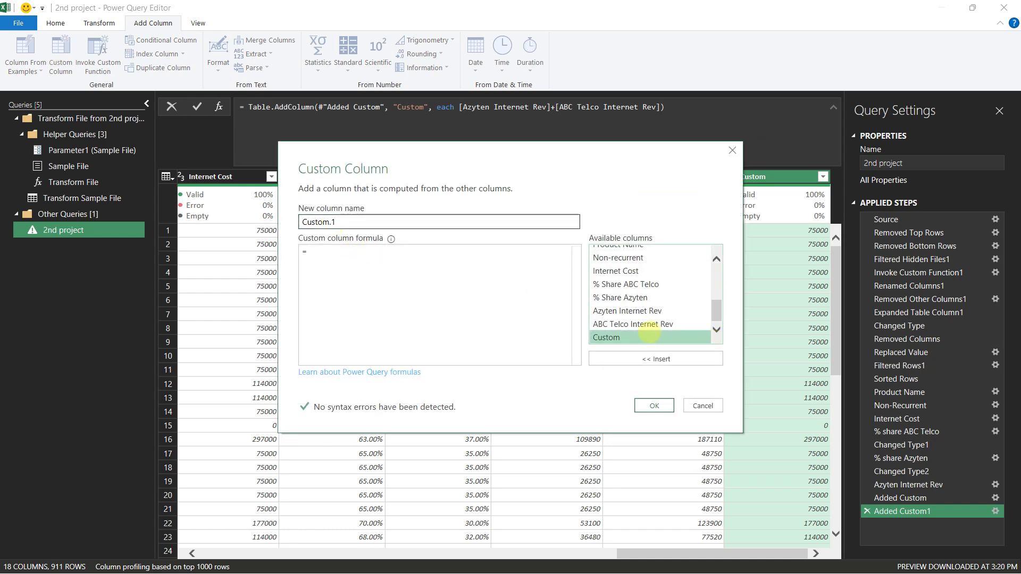
{"action": "double_click", "coordinate": [649, 336]}
{"action": "type", "text": "-[Internet Cost"}
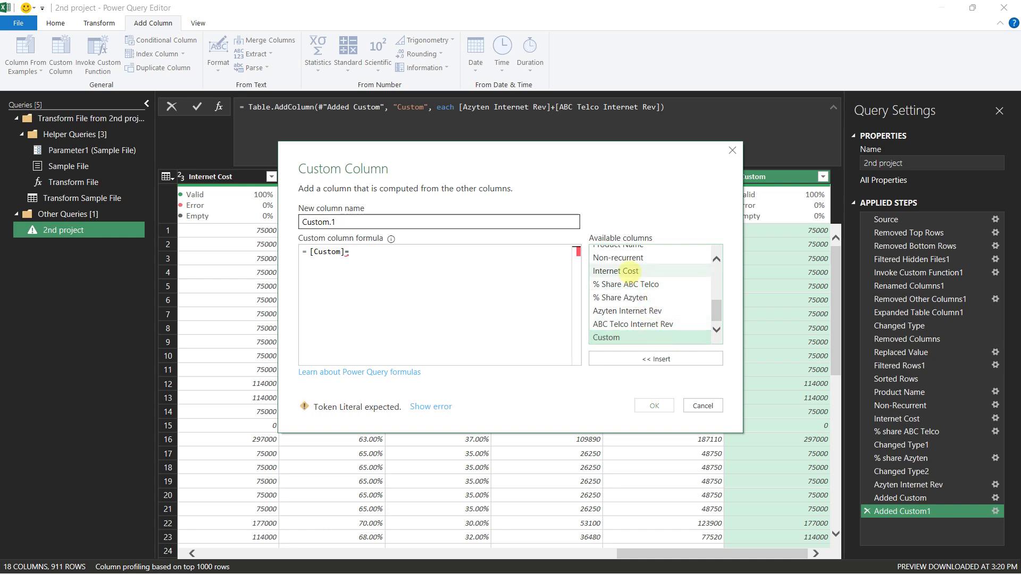
{"action": "double_click", "coordinate": [630, 271]}
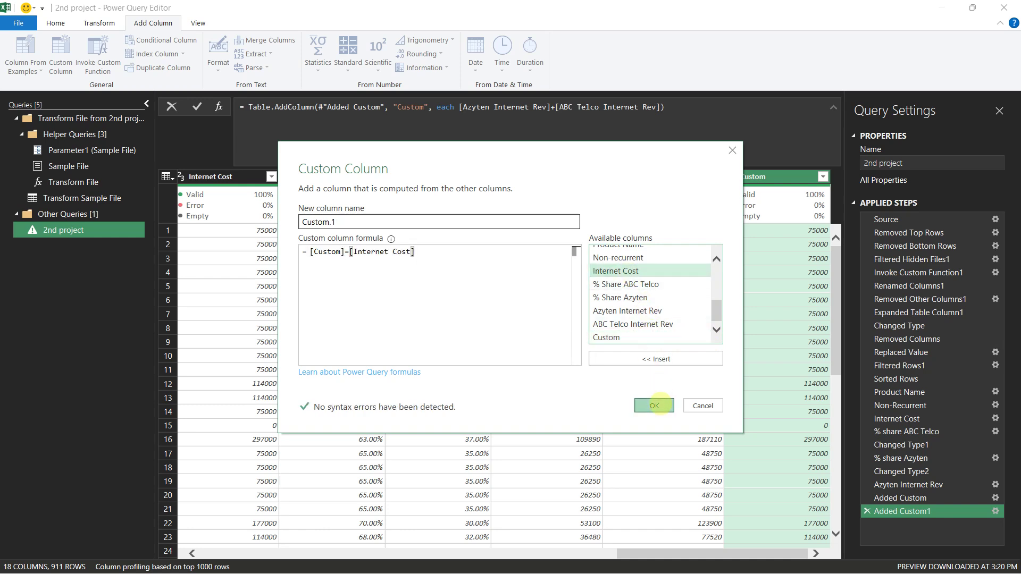
{"action": "left_click", "coordinate": [654, 406]}
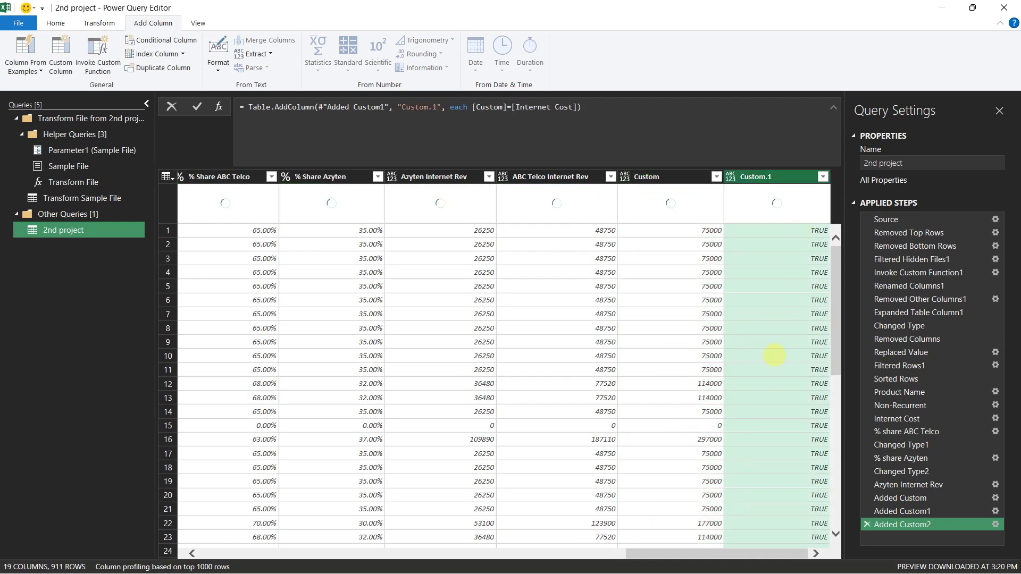
Step: Filter the Custom.1 column to FALSE and examine the product names, internet costs and share percentages of the remaining rows
{"action": "scroll", "coordinate": [775, 356], "scroll_direction": "down", "scroll_amount": 4}
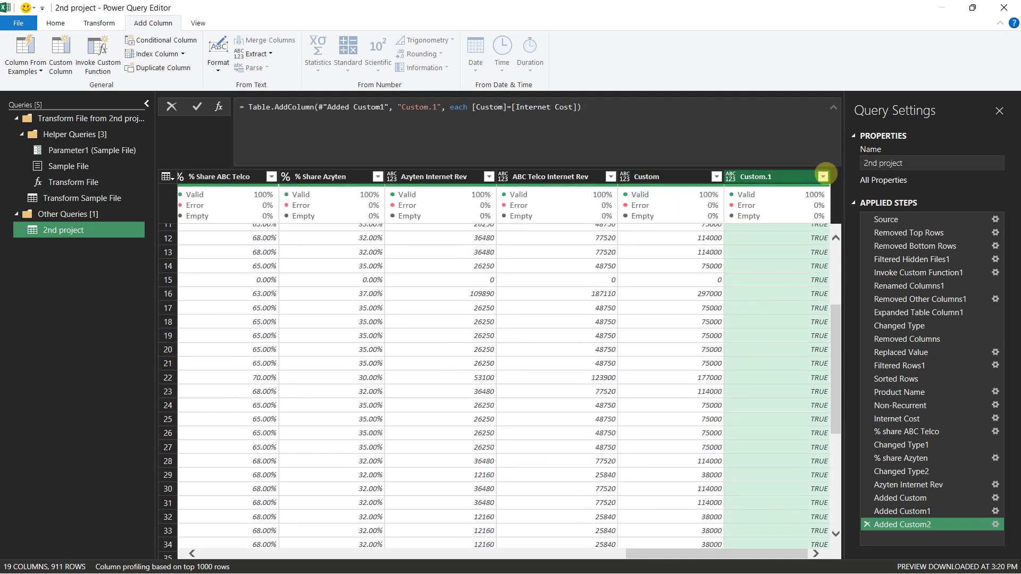
{"action": "left_click", "coordinate": [823, 177]}
{"action": "left_click", "coordinate": [635, 312]}
{"action": "left_click", "coordinate": [634, 326]}
{"action": "left_click", "coordinate": [753, 386]}
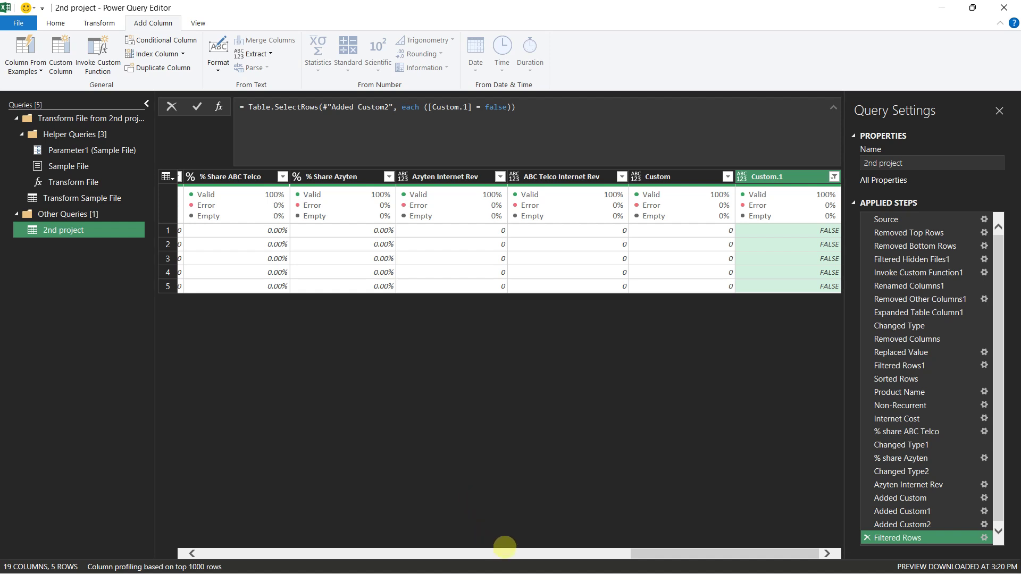
{"action": "left_click_drag", "start_coordinate": [642, 551], "coordinate": [502, 551]}
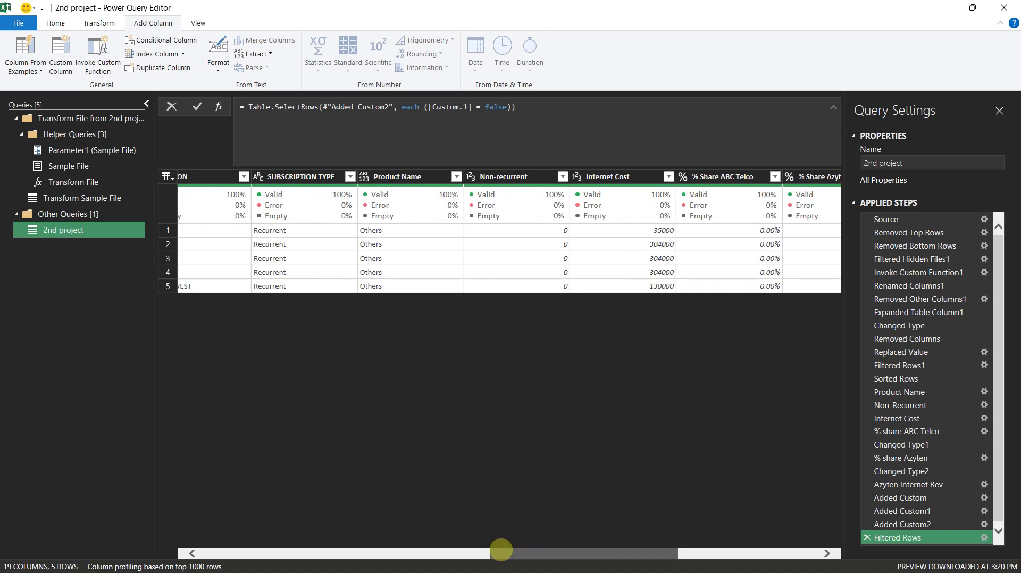
{"action": "left_click_drag", "start_coordinate": [501, 551], "coordinate": [499, 551]}
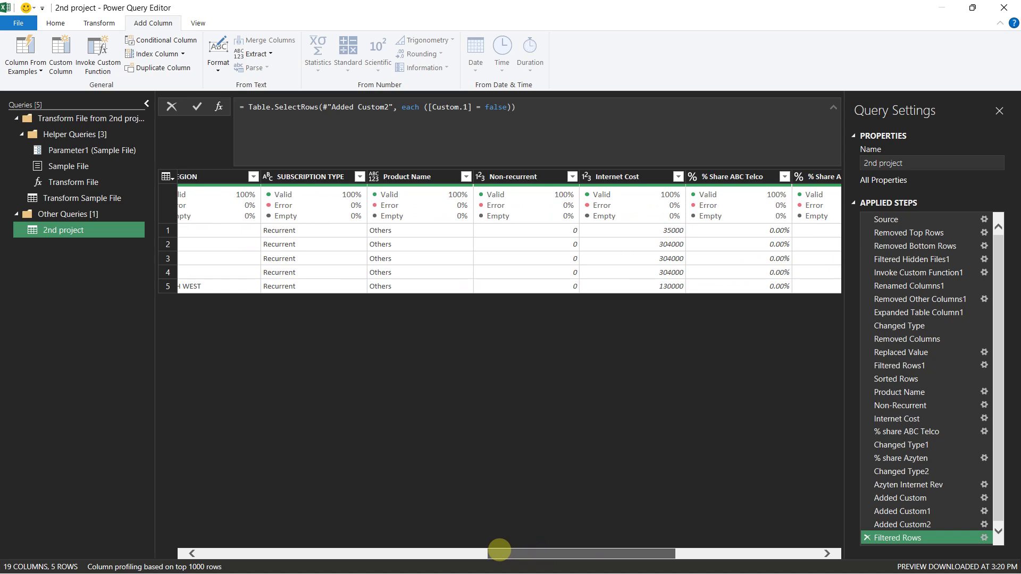
{"action": "left_click_drag", "start_coordinate": [499, 551], "coordinate": [559, 554]}
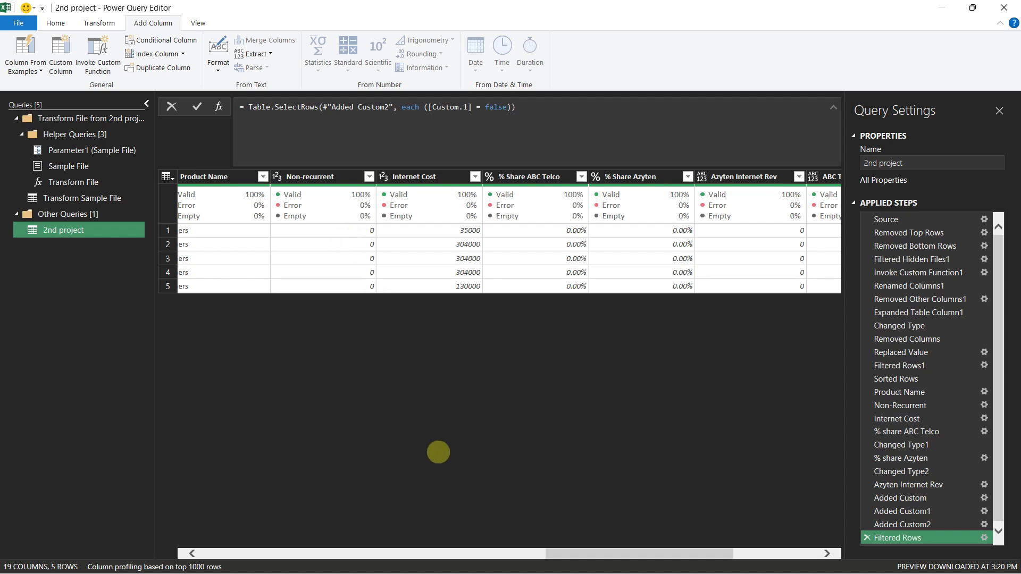
{"action": "left_click_drag", "start_coordinate": [550, 553], "coordinate": [507, 561]}
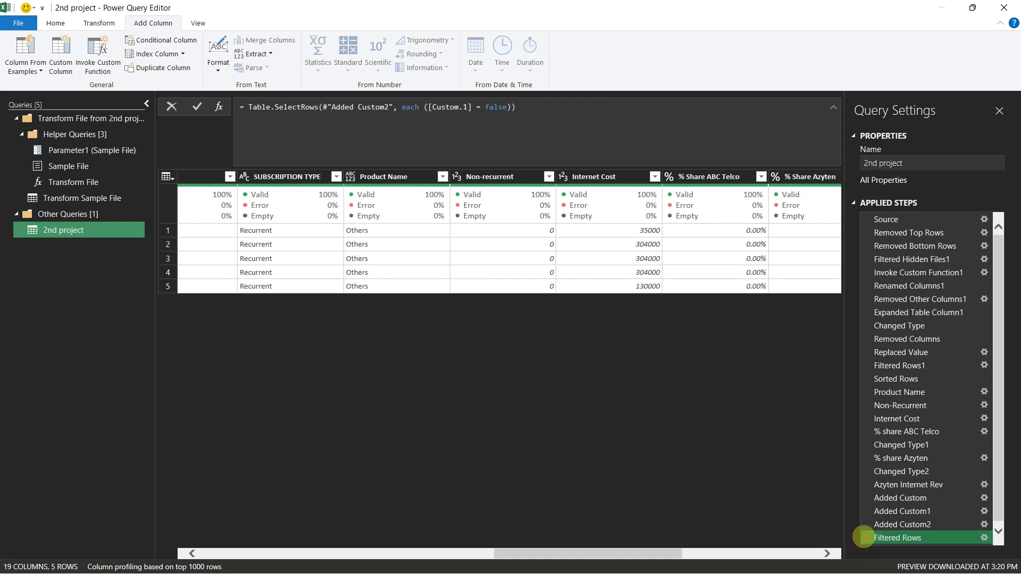
Step: Delete the Filtered Rows, Added Custom2 and Added Custom1 applied steps to remove the check filter and check columns
{"action": "left_click", "coordinate": [866, 537]}
{"action": "left_click_drag", "start_coordinate": [661, 553], "coordinate": [820, 557]}
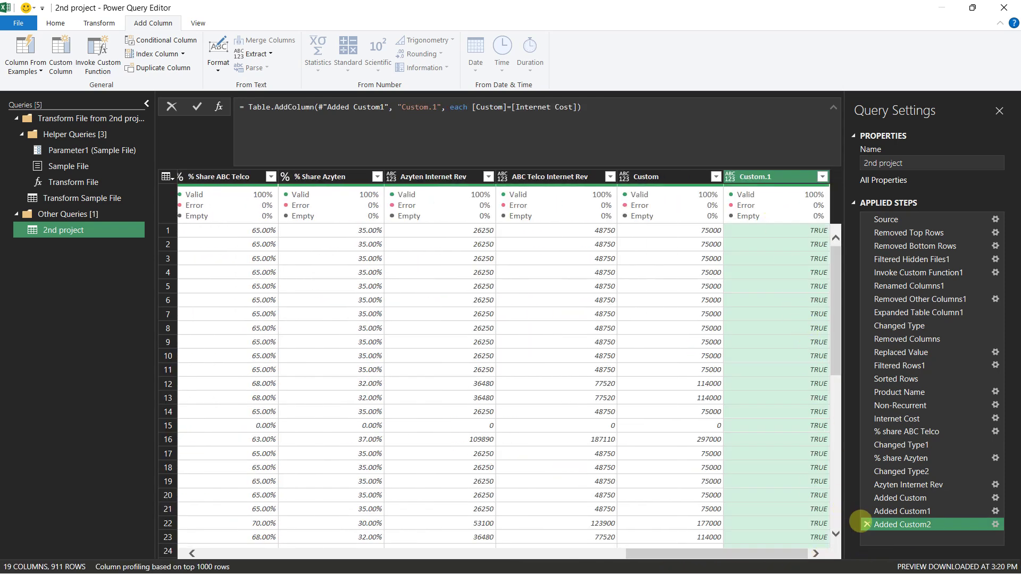
{"action": "left_click", "coordinate": [866, 523]}
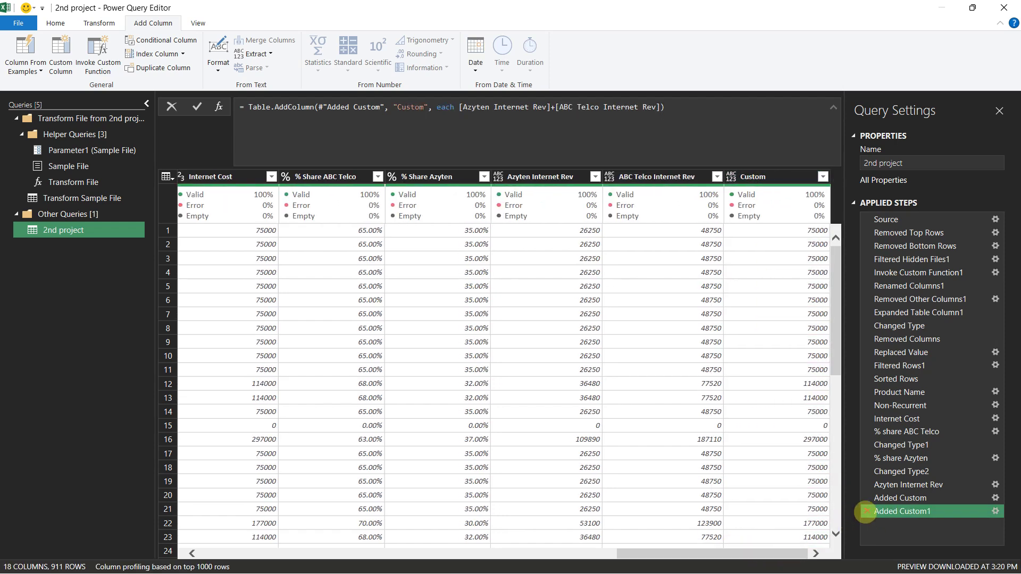
{"action": "left_click", "coordinate": [865, 511]}
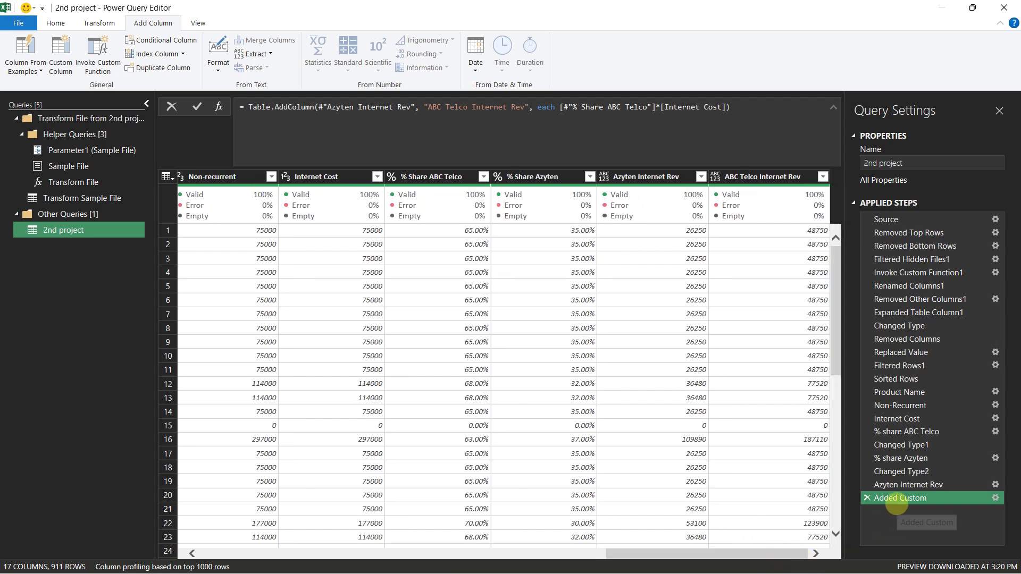
Step: Rename the Added Custom applied step as ABC Internet Rev
{"action": "right_click", "coordinate": [900, 499]}
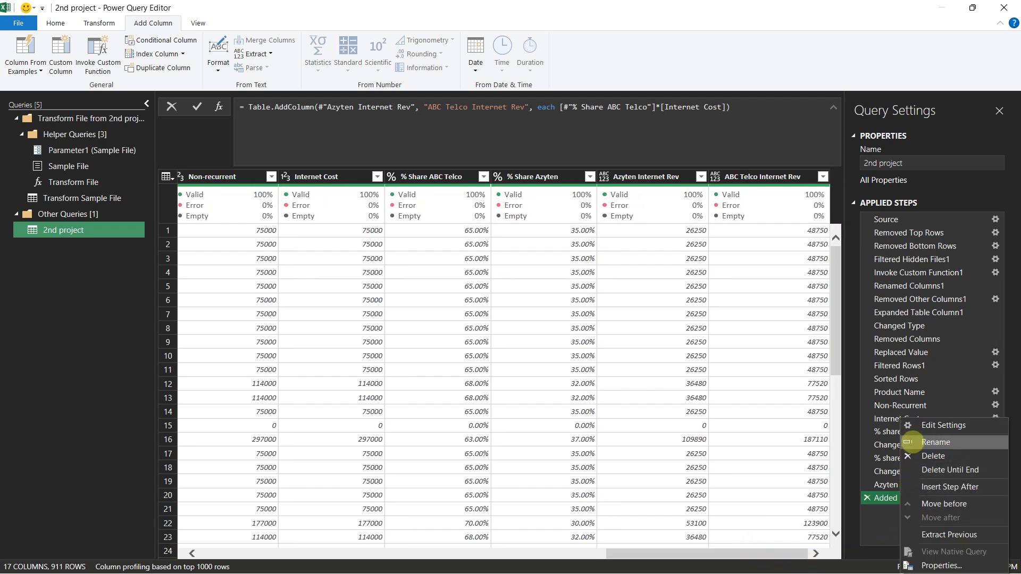
{"action": "left_click", "coordinate": [911, 442]}
{"action": "type", "text": "ABC Internet Rev"}
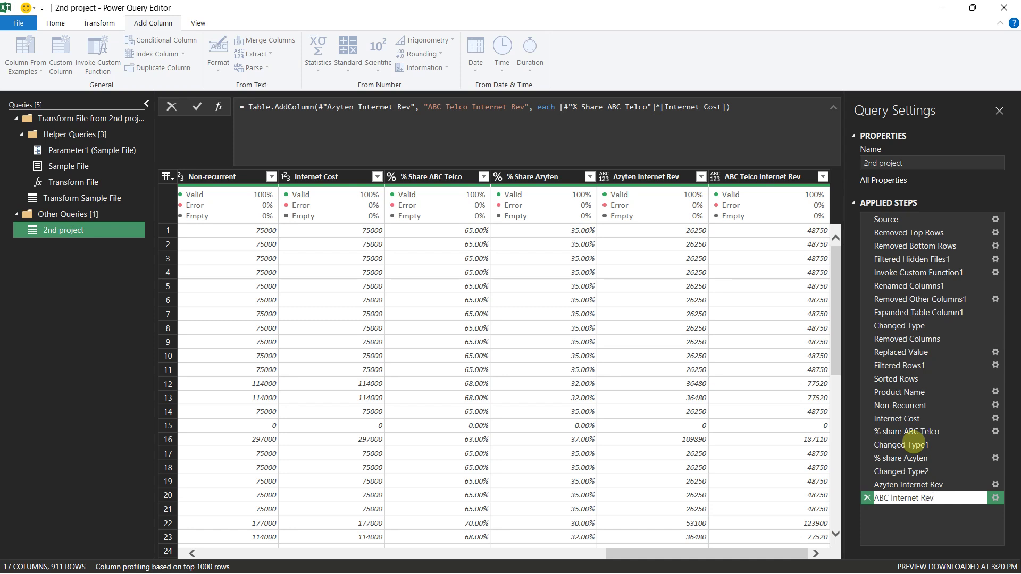
{"action": "key", "text": "Return"}
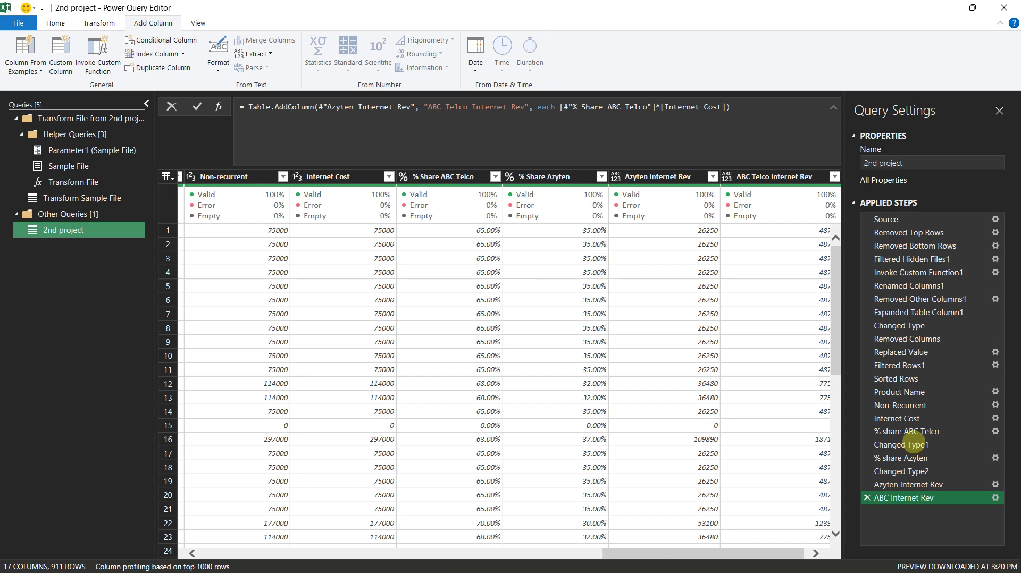
{"action": "left_click_drag", "start_coordinate": [641, 550], "coordinate": [639, 551]}
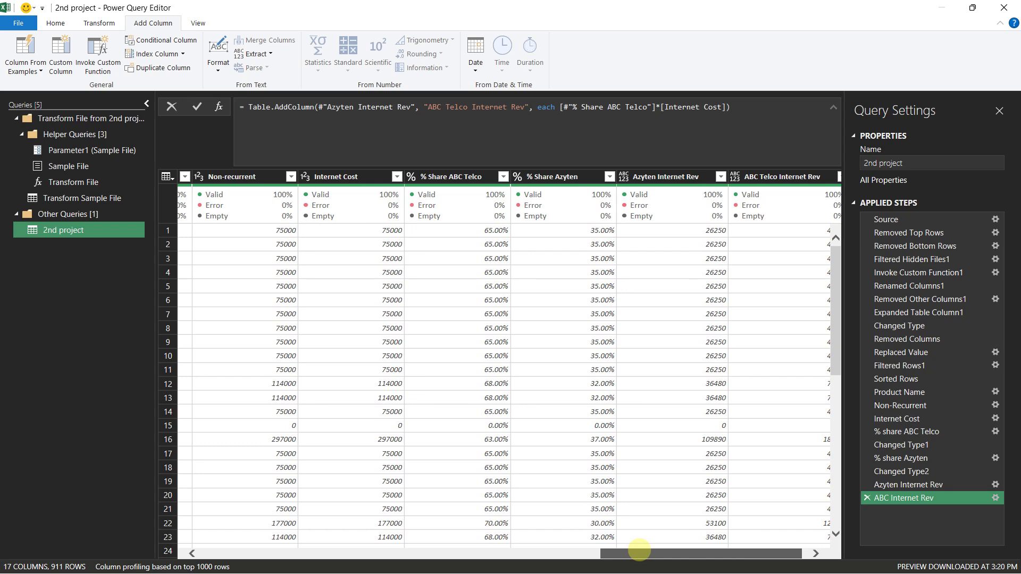
{"action": "left_click_drag", "start_coordinate": [639, 551], "coordinate": [659, 565]}
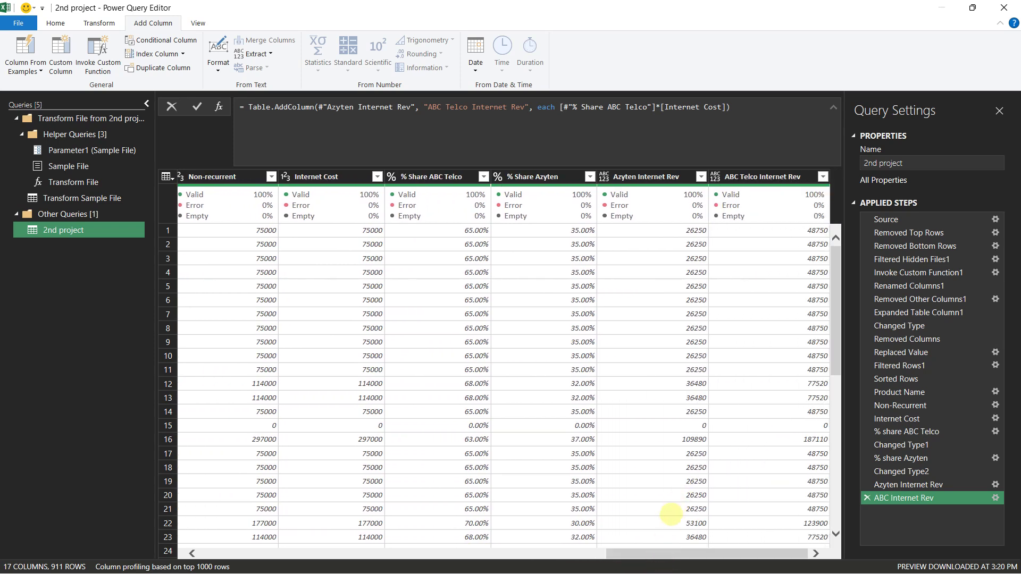
{"action": "left_click_drag", "start_coordinate": [666, 554], "coordinate": [637, 558]}
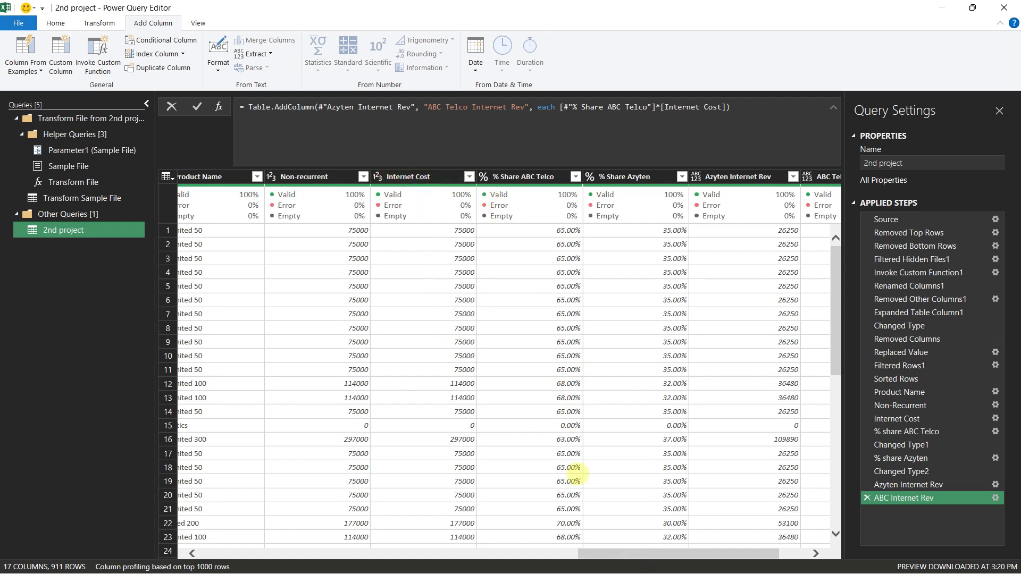
{"action": "left_click_drag", "start_coordinate": [597, 553], "coordinate": [628, 568]}
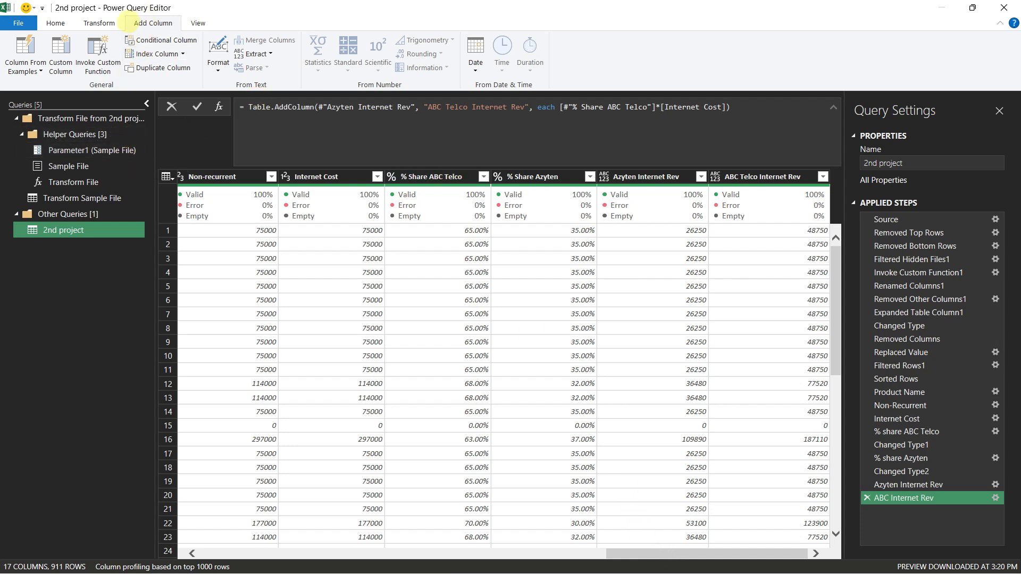
Step: Start a custom column named Channel Partner Rev and begin its formula with if [SUBSCRIPTION TYPE]="Non-recurrent"
{"action": "left_click", "coordinate": [60, 48]}
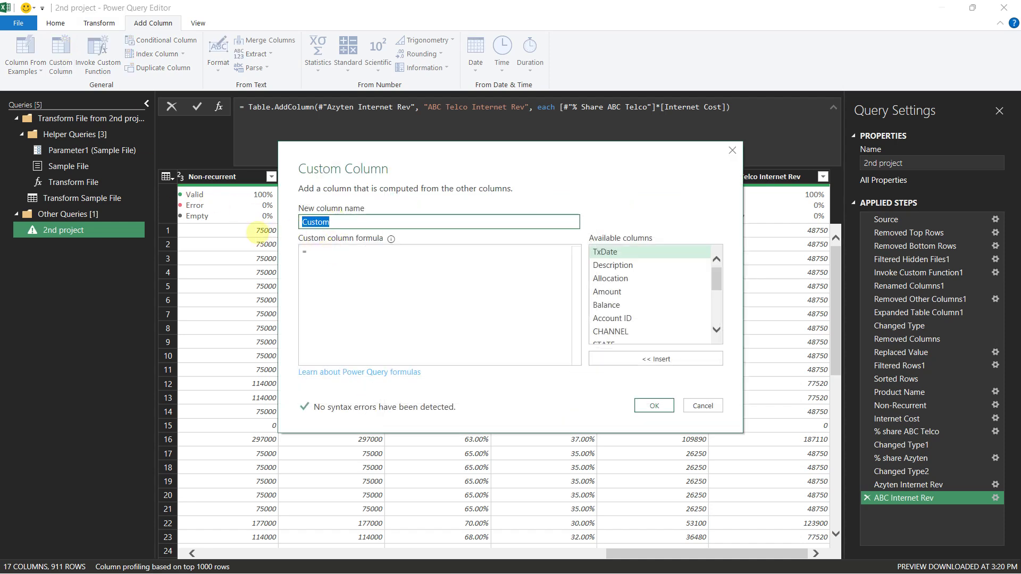
{"action": "type", "text": "Channel Partner Rev"}
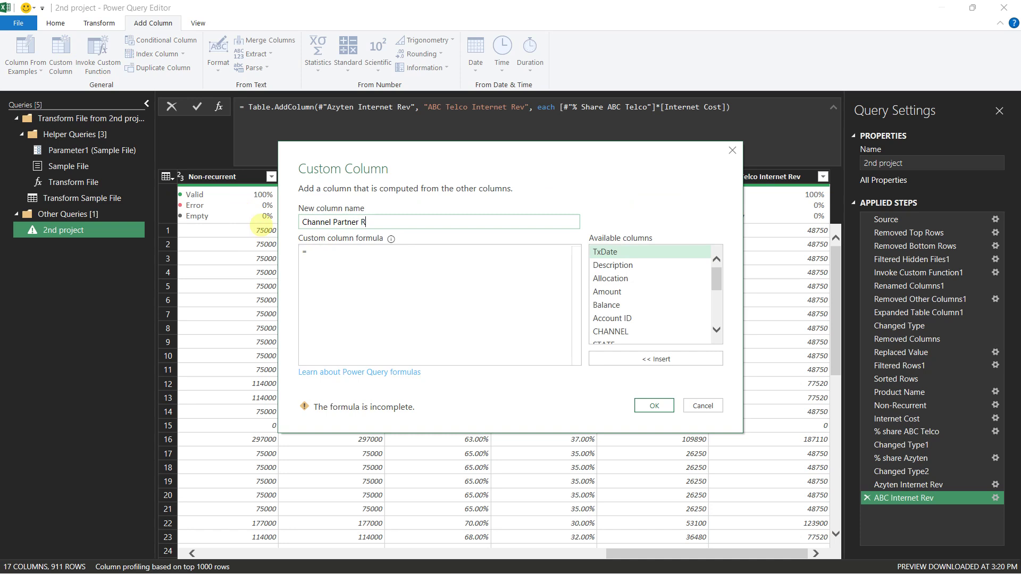
{"action": "left_click", "coordinate": [324, 253]}
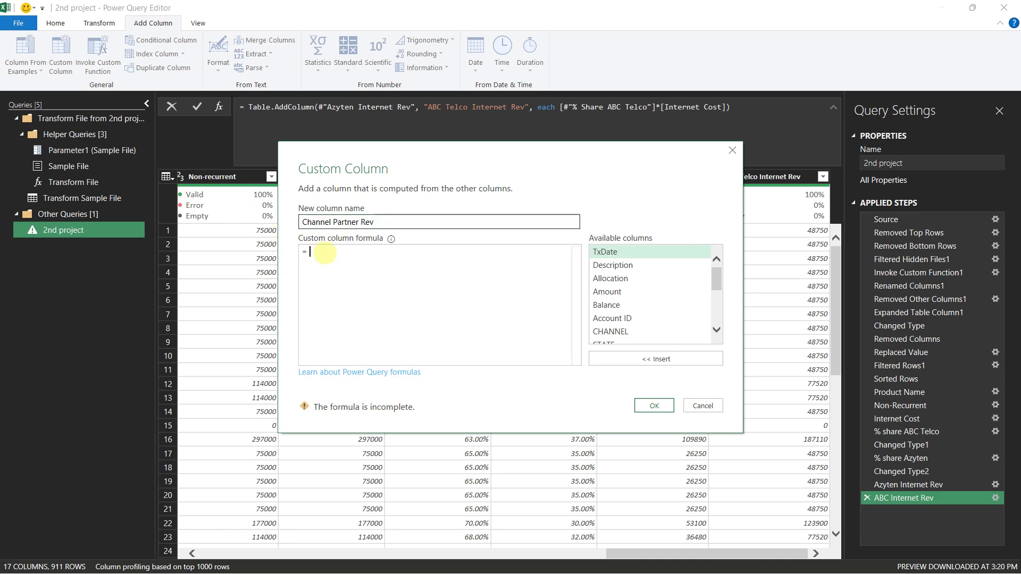
{"action": "type", "text": "if"}
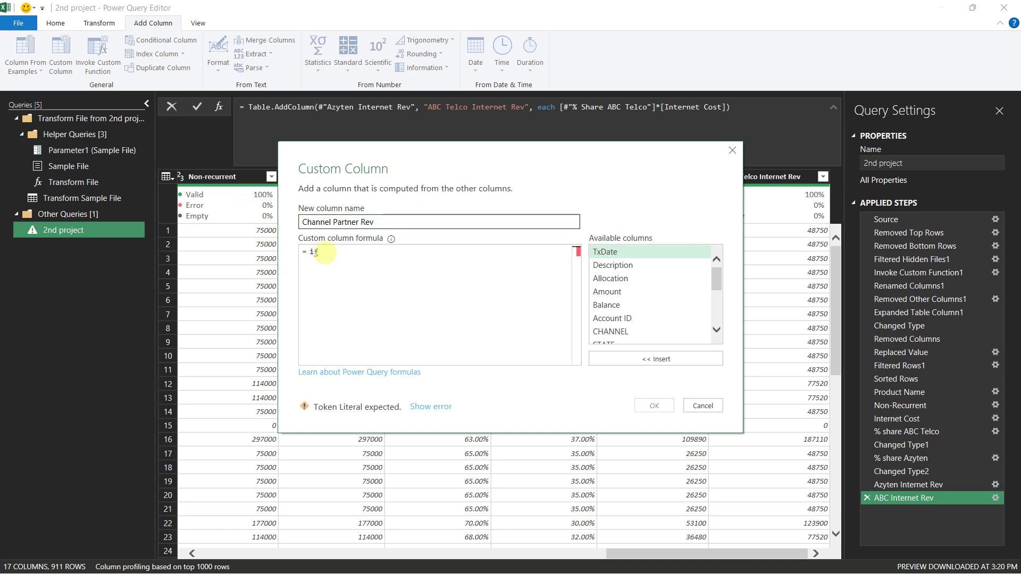
{"action": "type", "text": " Sub"}
{"action": "key", "text": "Tab"}
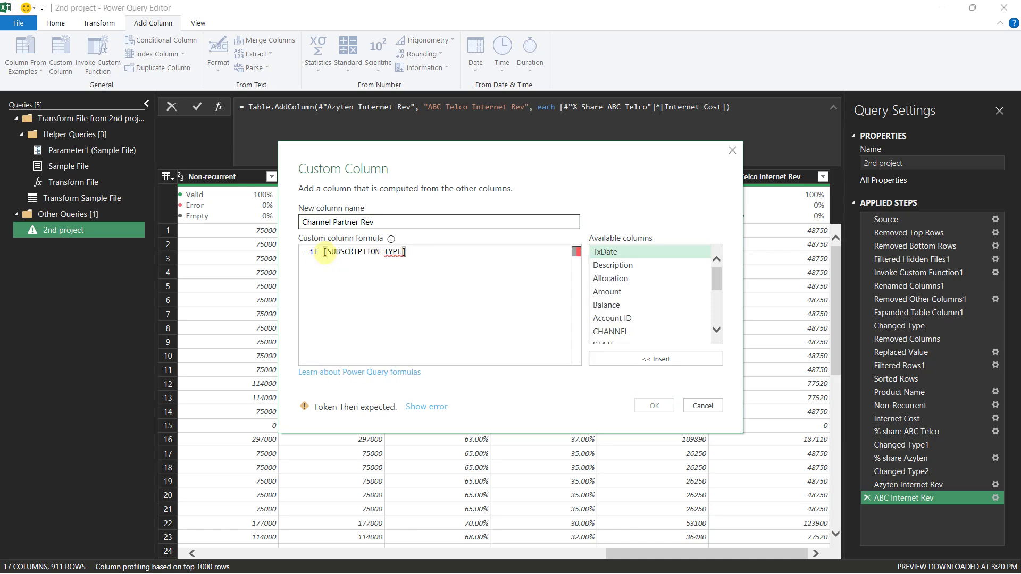
{"action": "type", "text": "=\""}
{"action": "type", "text": "Non-re"}
{"action": "type", "text": "current"}
Step: Extend the condition in the Channel Partner Rev formula with and [CHANNEL]="INDIRECT"
{"action": "type", "text": " an"}
{"action": "key", "text": "BackSpace"}
{"action": "type", "text": "nd Cha"}
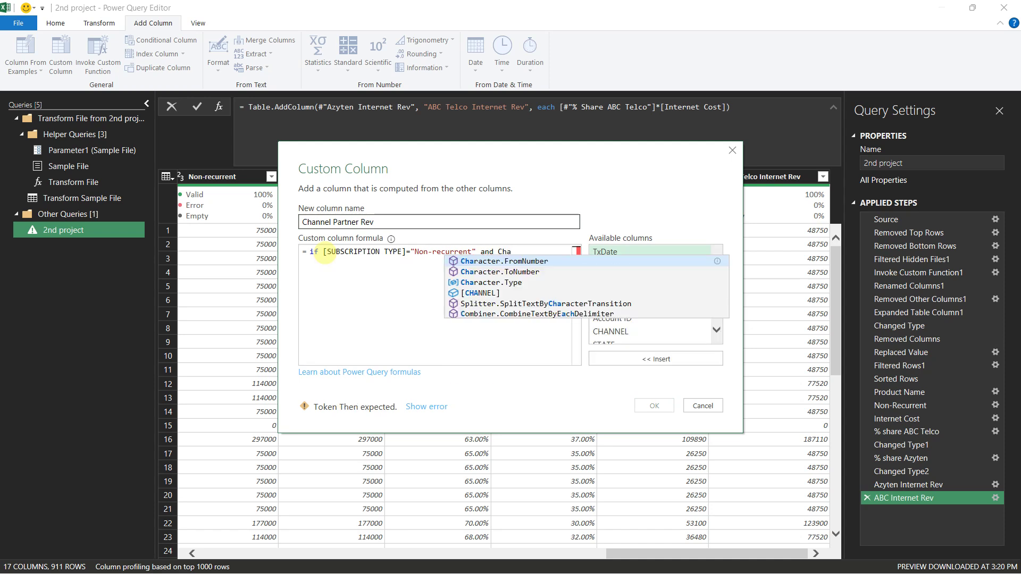
{"action": "key", "text": "Down"}
{"action": "key", "text": "Down"}
{"action": "key", "text": "Down"}
{"action": "key", "text": "Tab"}
{"action": "type", "text": "="}
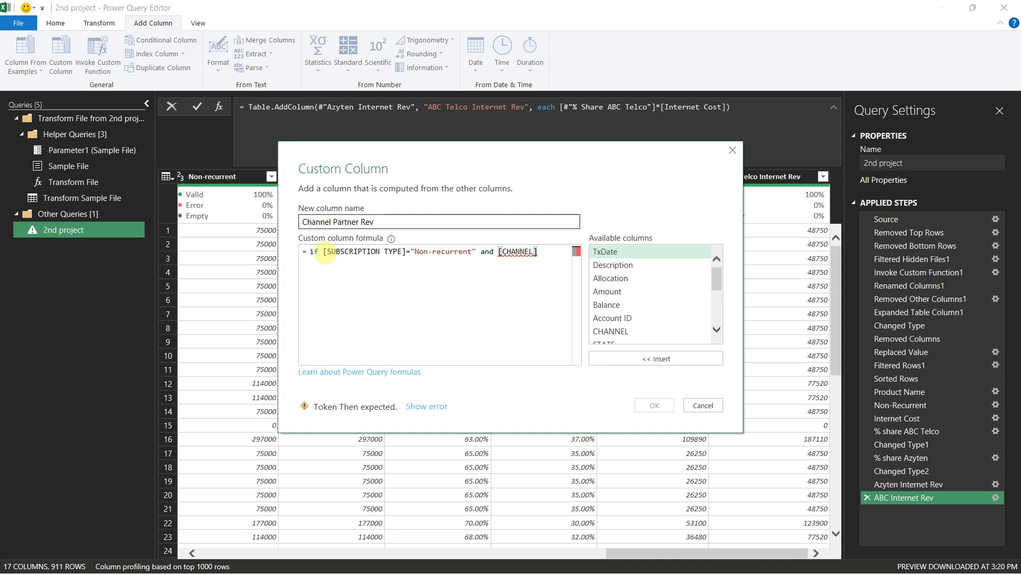
{"action": "type", "text": "\"INDIRECT\""}
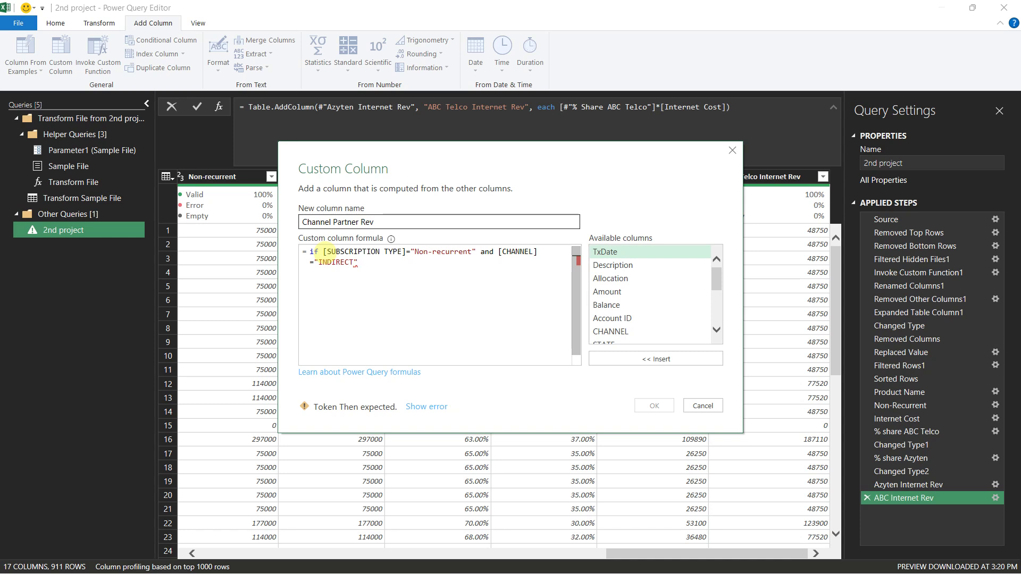
Step: Continue the Channel Partner Rev formula after the condition with then [Internet Cost]
{"action": "type", "text": " then "}
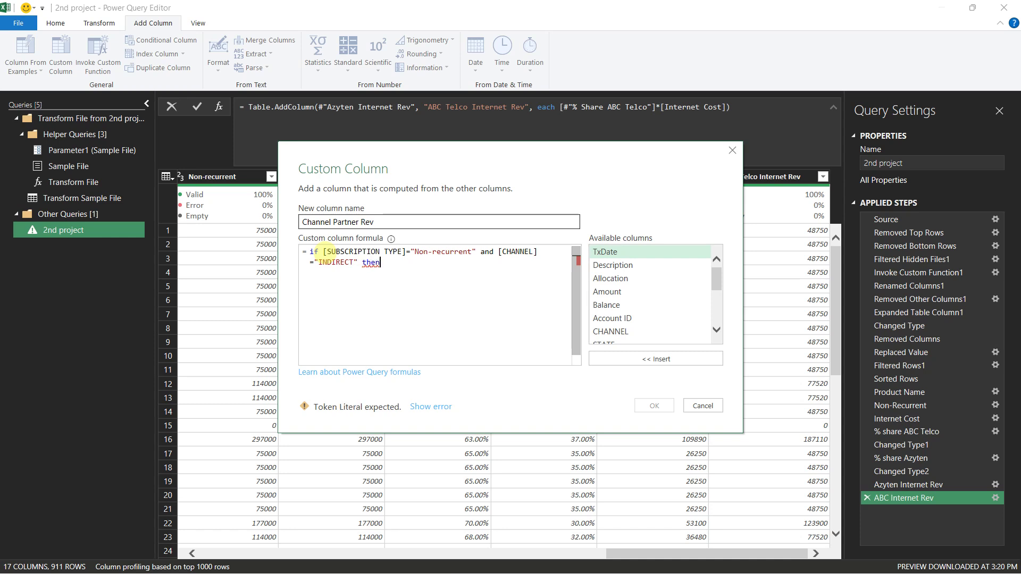
{"action": "type", "text": "[Inte"}
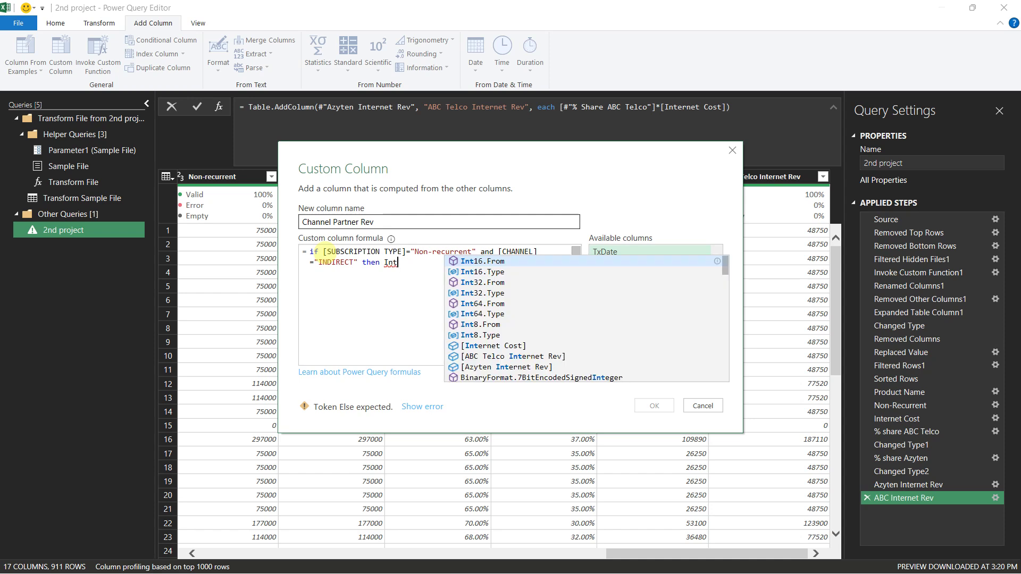
{"action": "key", "text": "Return"}
{"action": "type", "text": "-"}
{"action": "key", "text": "BackSpace"}
{"action": "key", "text": "BackSpace"}
{"action": "key", "text": "BackSpace"}
{"action": "key", "text": "BackSpace"}
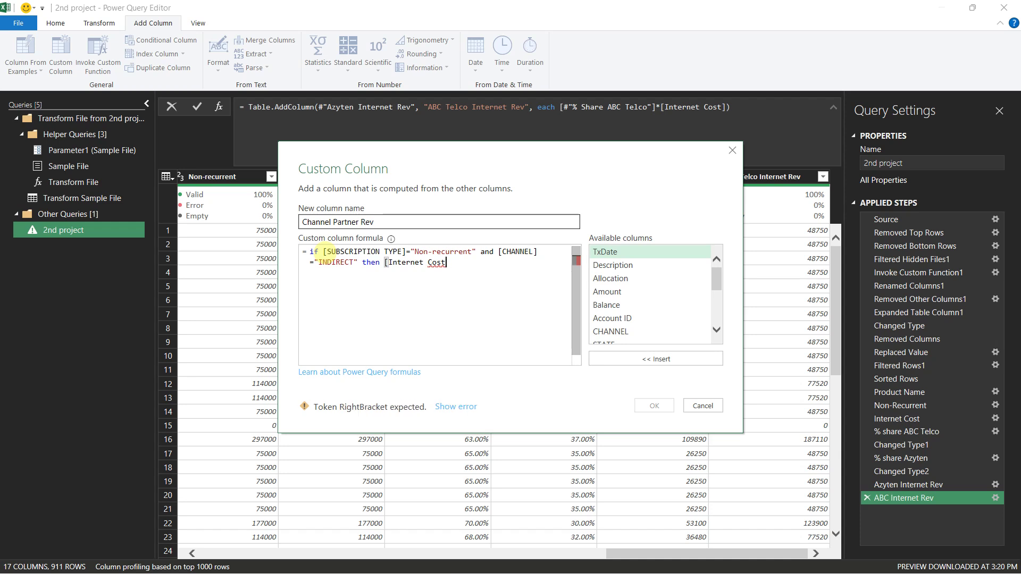
{"action": "type", "text": "st"}
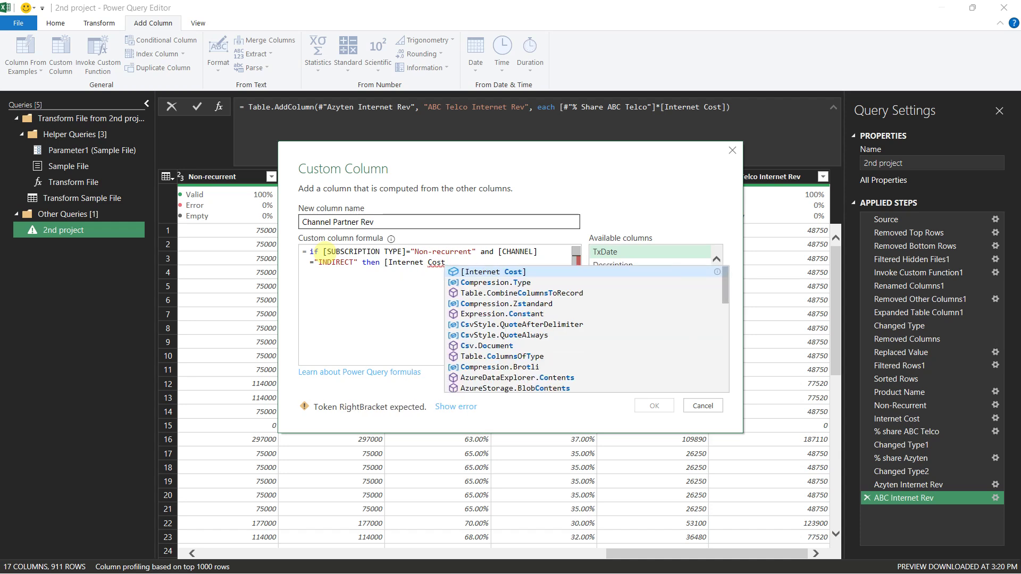
{"action": "key", "text": "Escape"}
{"action": "type", "text": "]"}
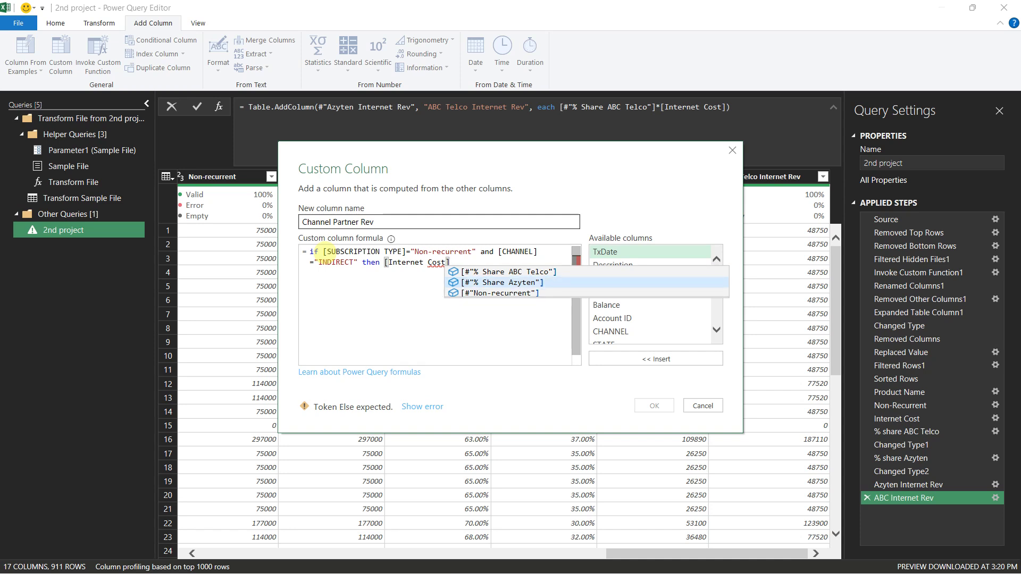
{"action": "key", "text": "Escape"}
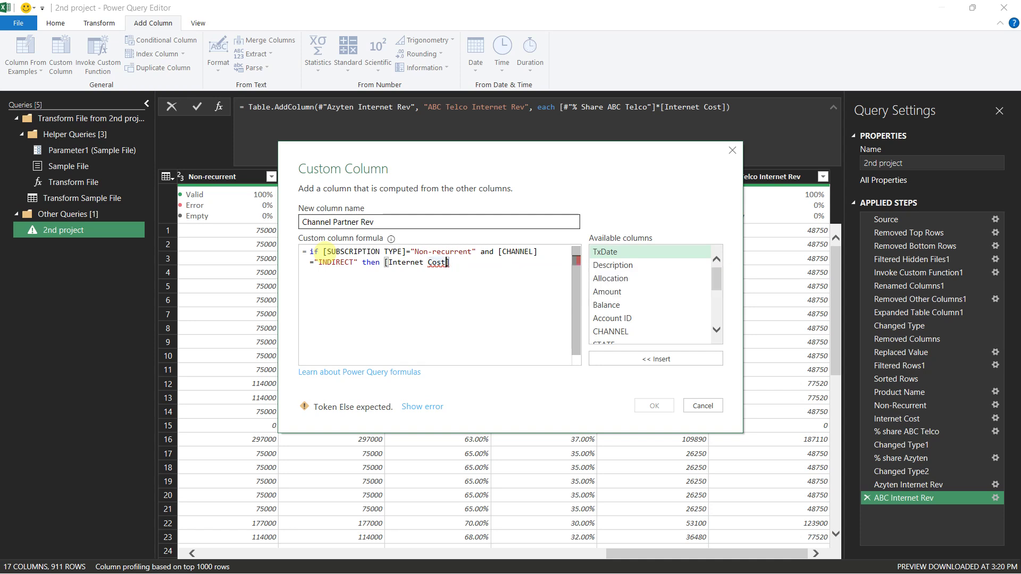
Step: Insert [Amount] - before [Internet Cost] in the then part of the Channel Partner Rev formula
{"action": "key", "text": "Left"}
{"action": "key", "text": "Left"}
{"action": "key", "text": "Left"}
{"action": "type", "text": "Am"}
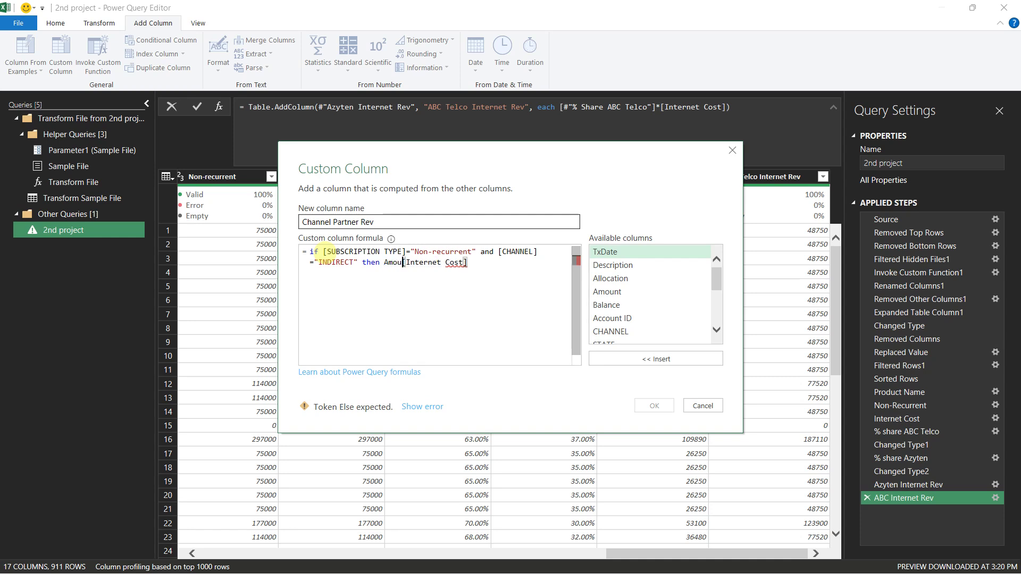
{"action": "type", "text": "oun"}
{"action": "key", "text": "Tab"}
{"action": "key", "text": "Right"}
{"action": "type", "text": "-"}
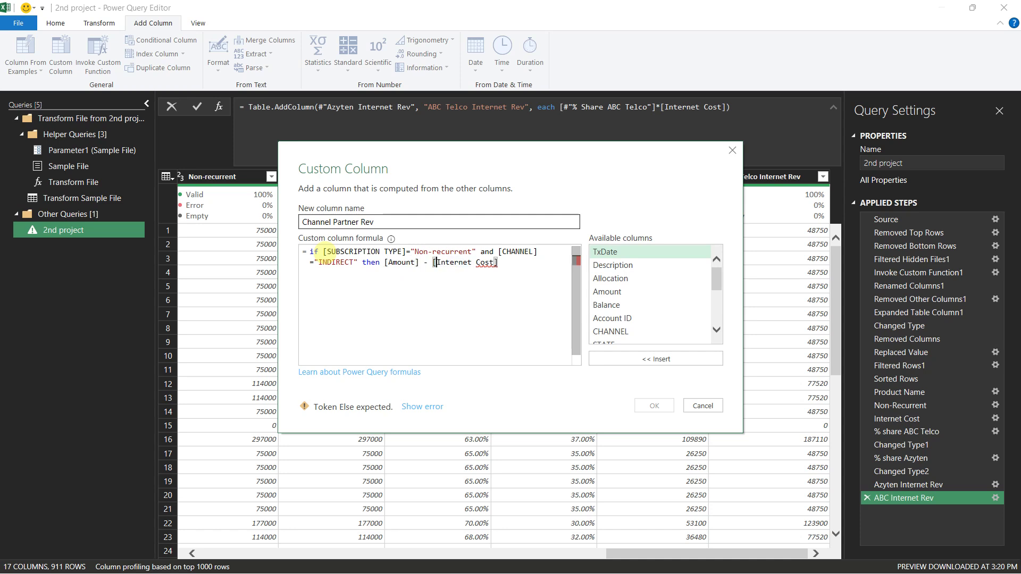
Step: Complete the Channel Partner Rev formula with else 0 and create the column
{"action": "key", "text": "End"}
{"action": "type", "text": "else 0"}
{"action": "key", "text": "Return"}
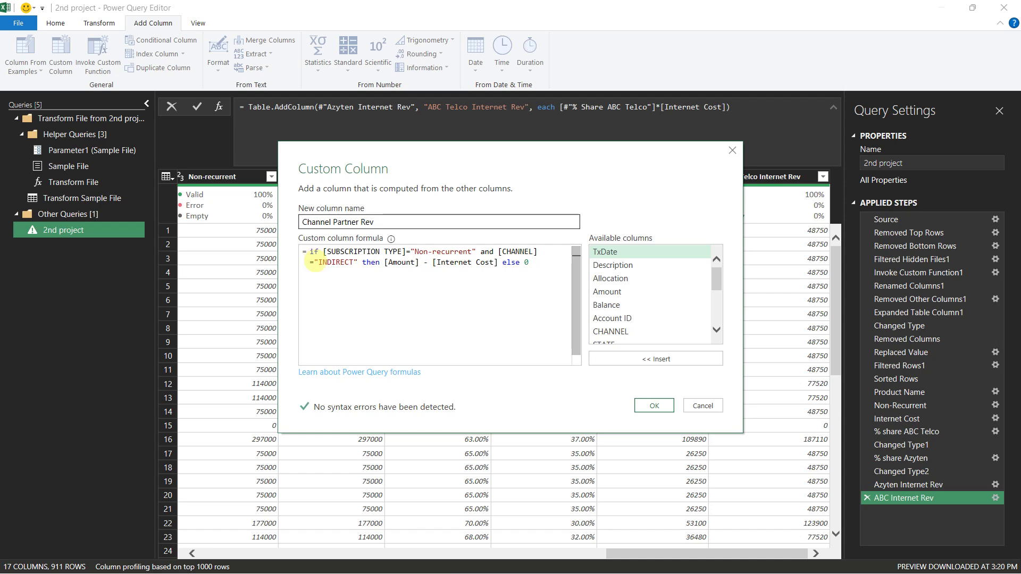
{"action": "left_click", "coordinate": [654, 406]}
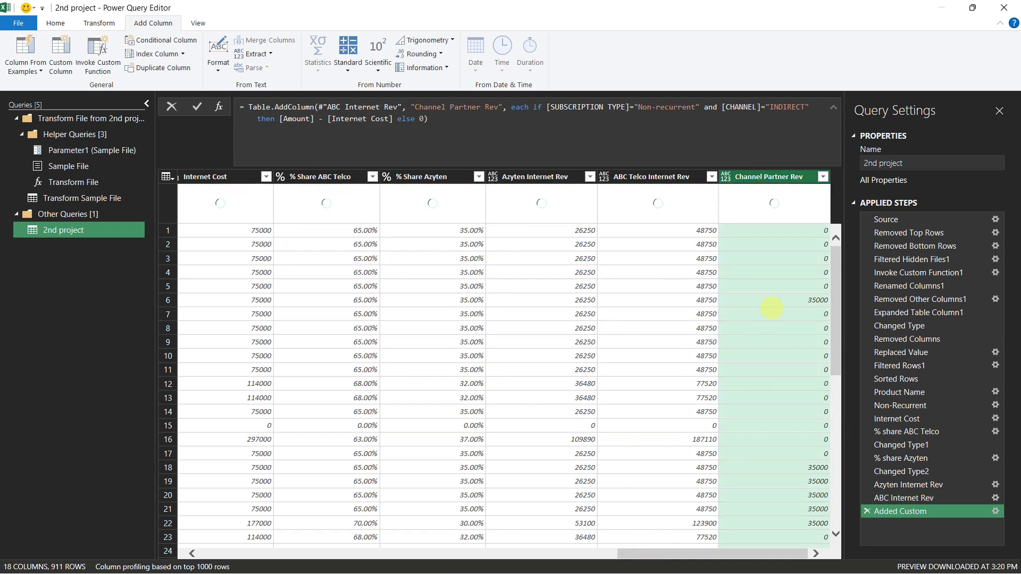
Step: Check the rows and distinct values of the Channel Partner Rev column without filtering it
{"action": "scroll", "coordinate": [772, 311], "scroll_direction": "down", "scroll_amount": 7}
{"action": "scroll", "coordinate": [772, 312], "scroll_direction": "up", "scroll_amount": 7}
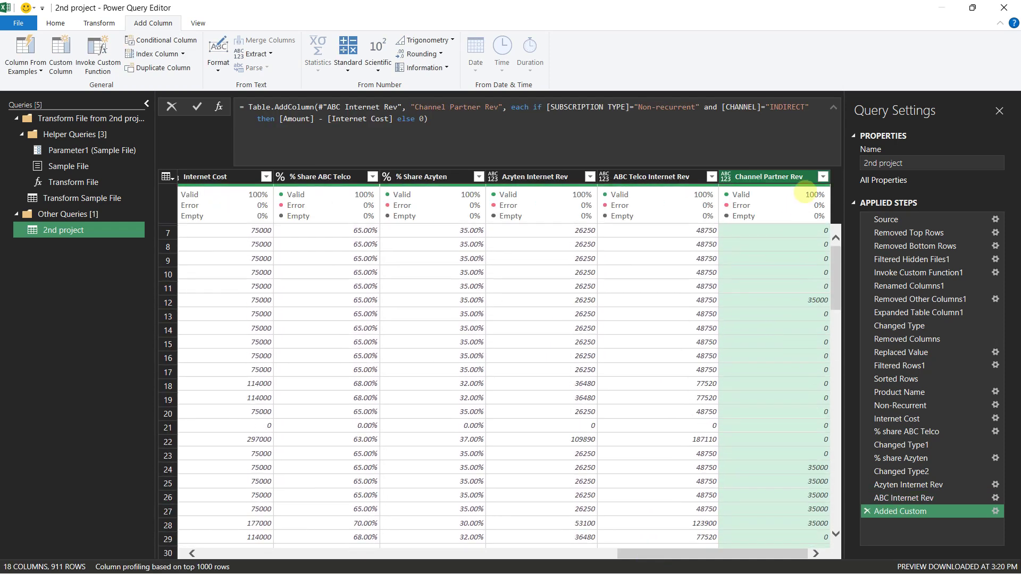
{"action": "left_click", "coordinate": [823, 176]}
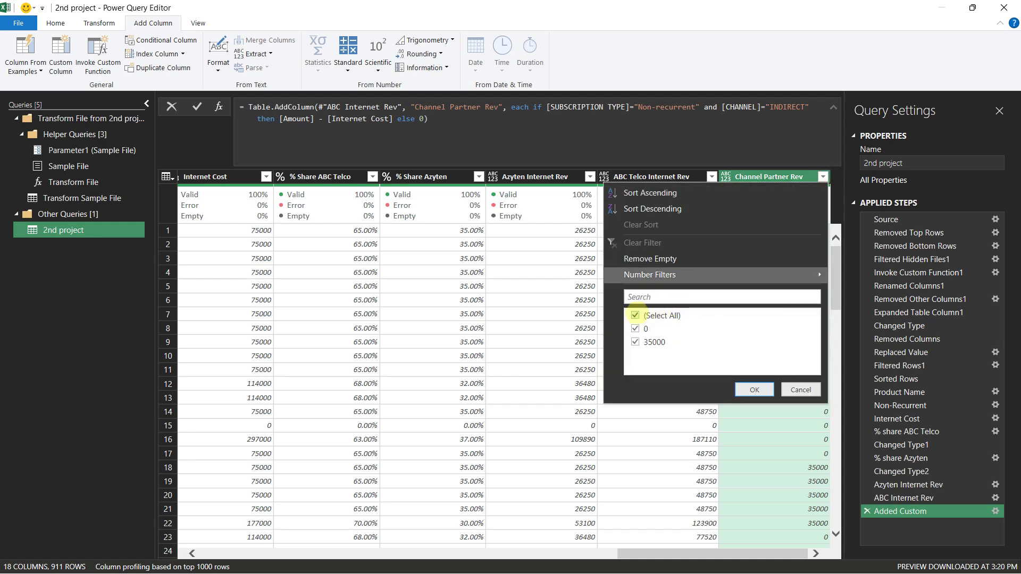
{"action": "left_click", "coordinate": [795, 390]}
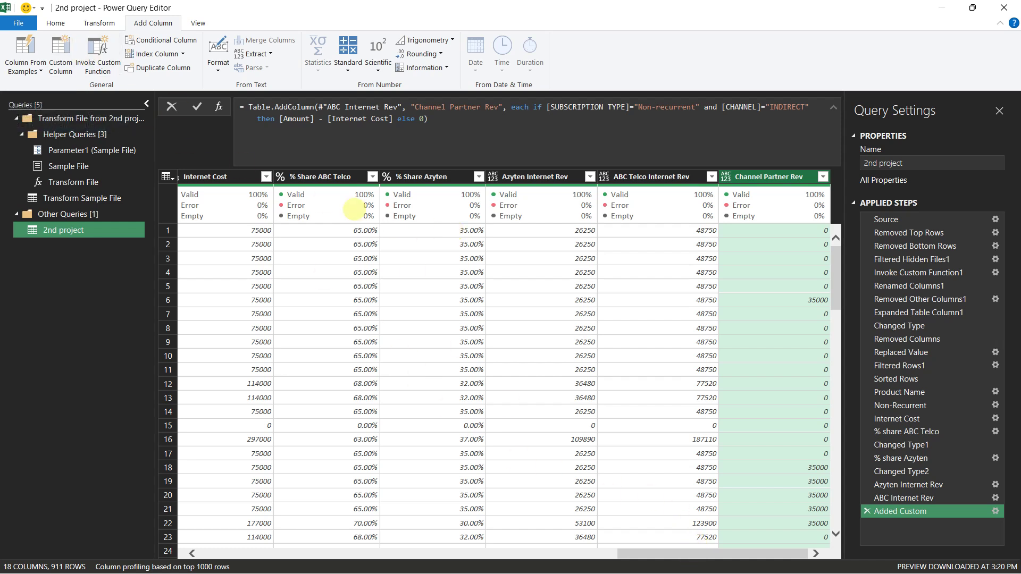
Step: Start a new custom column named Azyten Installation Cost
{"action": "left_click", "coordinate": [61, 45]}
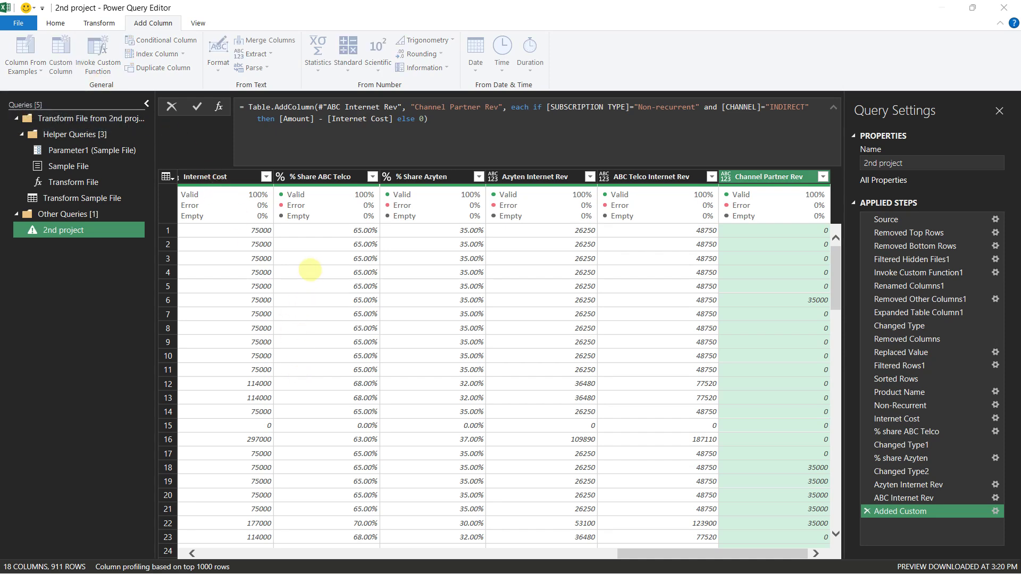
{"action": "key", "text": "BackSpace"}
{"action": "key", "text": "BackSpace"}
{"action": "key", "text": "BackSpace"}
{"action": "key", "text": "BackSpace"}
{"action": "key", "text": "BackSpace"}
{"action": "key", "text": "BackSpace"}
{"action": "type", "text": "Azyten Instal"}
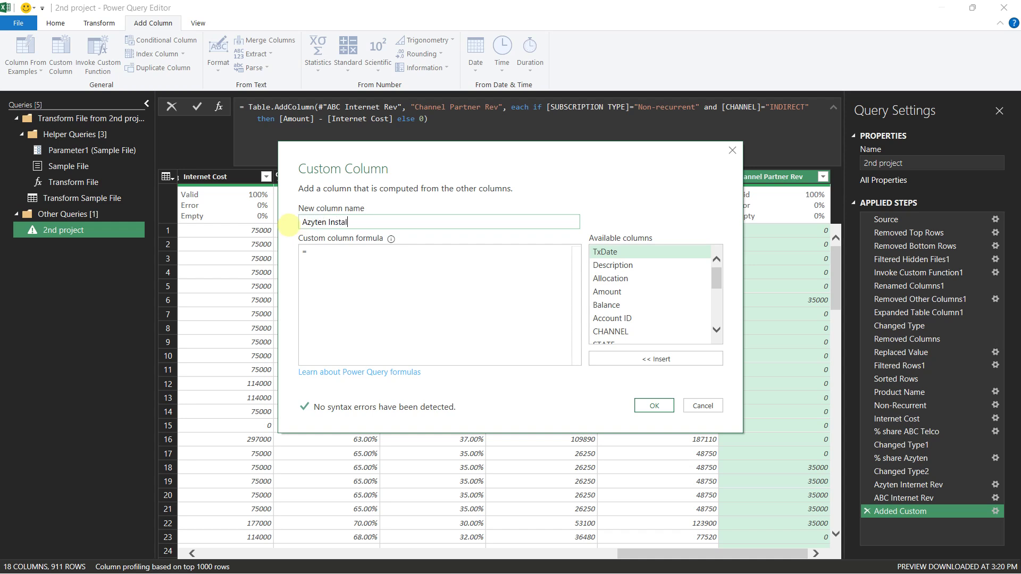
{"action": "type", "text": "lation Cost"}
Step: Begin the Azyten Installation Cost formula with if [CHANNEL]="DIRECT" and
{"action": "left_click", "coordinate": [325, 249]}
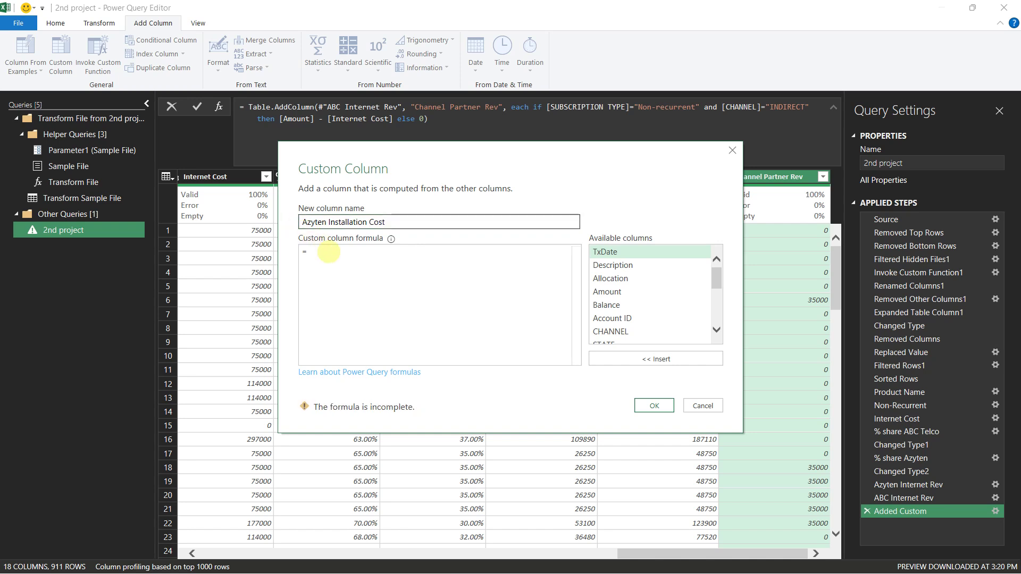
{"action": "type", "text": "if "}
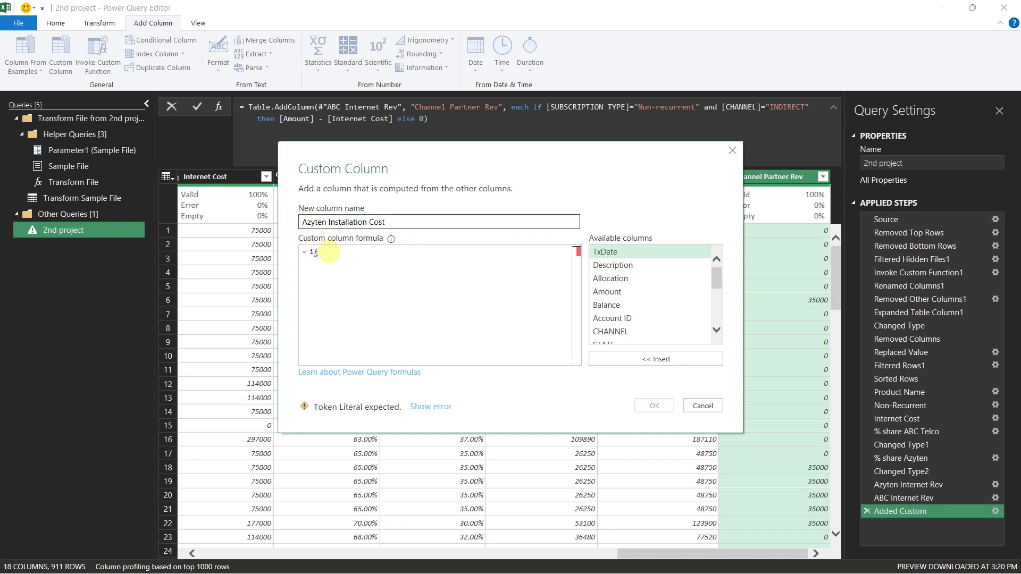
{"action": "type", "text": "cha"}
{"action": "key", "text": "Down"}
{"action": "key", "text": "Down"}
{"action": "key", "text": "Down"}
{"action": "key", "text": "Return"}
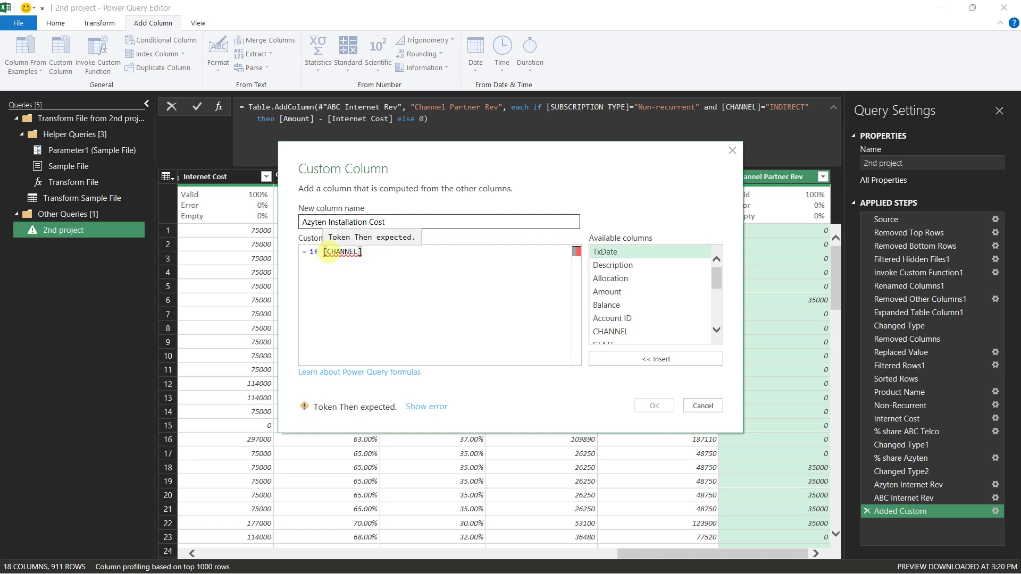
{"action": "type", "text": "=\"DIREC"}
{"action": "type", "text": "T and Su"}
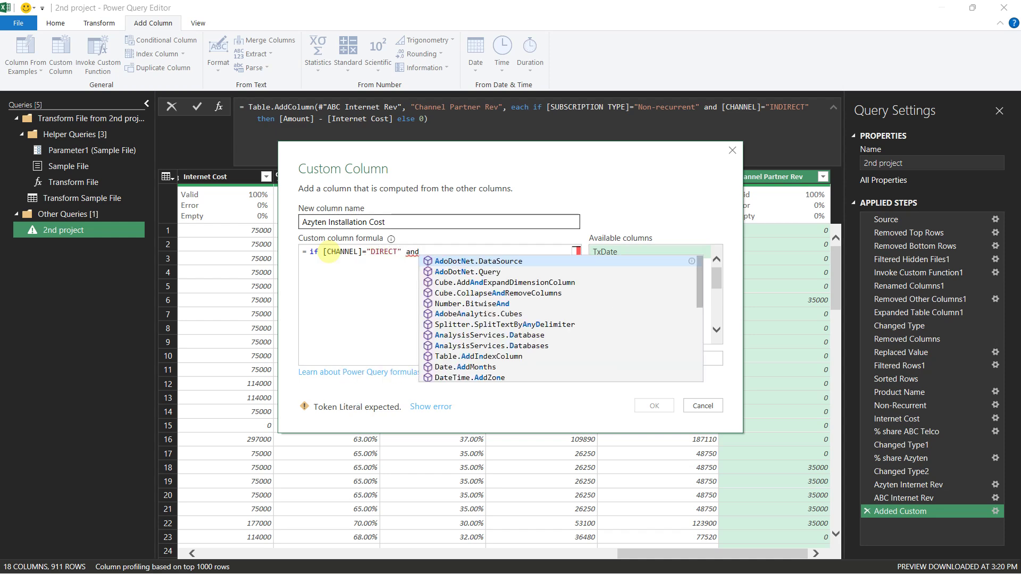
Step: Add [SUBSCRIPTION TYPE]="Non-recurrent" as the second condition in the Azyten Installation Cost formula
{"action": "type", "text": "b"}
{"action": "key", "text": "Tab"}
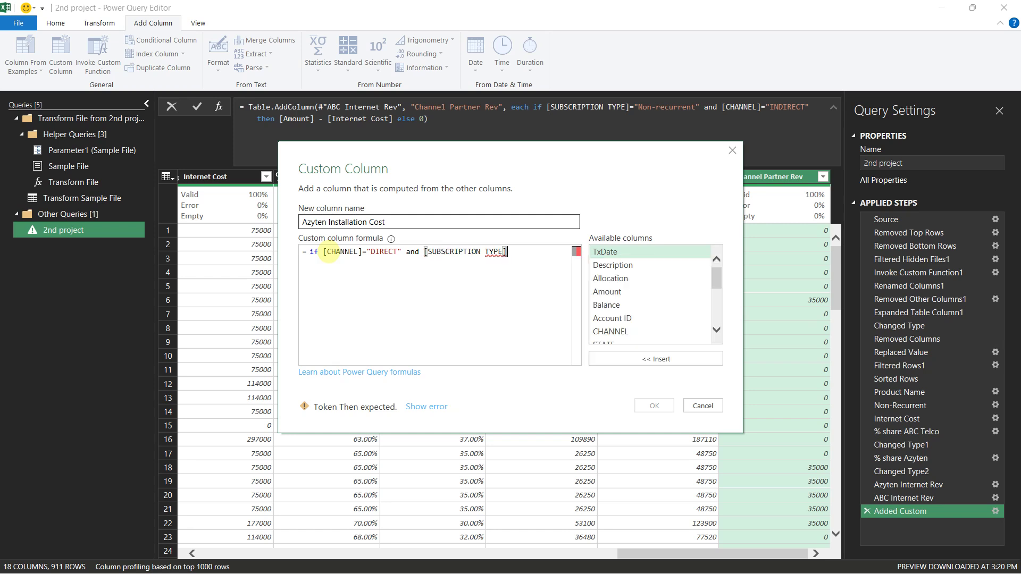
{"action": "type", "text": "=\"Non-Rec"}
{"action": "key", "text": "BackSpace"}
{"action": "key", "text": "BackSpace"}
{"action": "key", "text": "BackSpace"}
{"action": "type", "text": "ecur"}
{"action": "key", "text": "BackSpace"}
{"action": "key", "text": "BackSpace"}
{"action": "key", "text": "BackSpace"}
{"action": "key", "text": "BackSpace"}
{"action": "type", "text": "recurrent"}
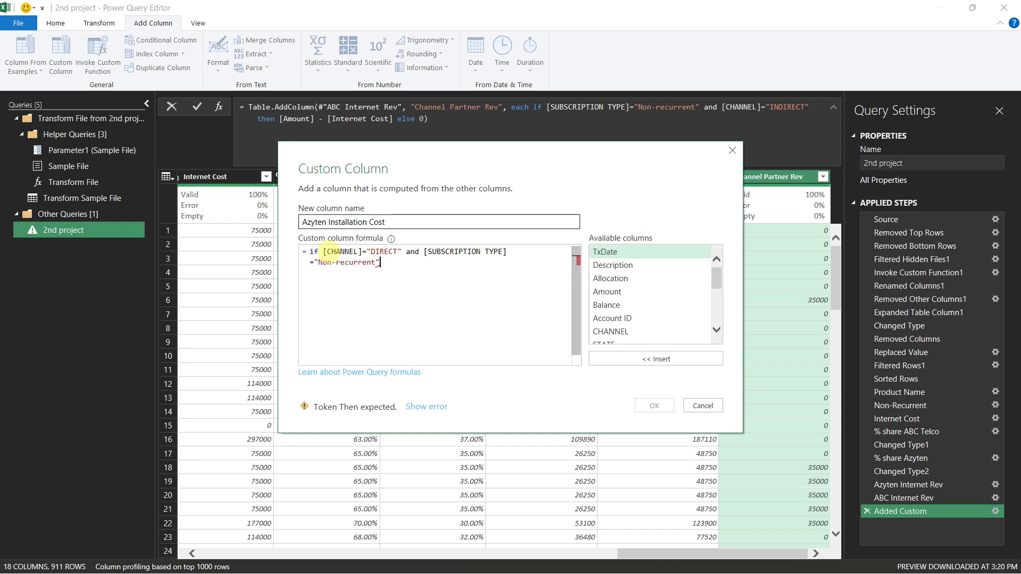
Step: Continue the Azyten Installation Cost formula with then [Amount] - [Internet Cost] and an else clause
{"action": "type", "text": " then a"}
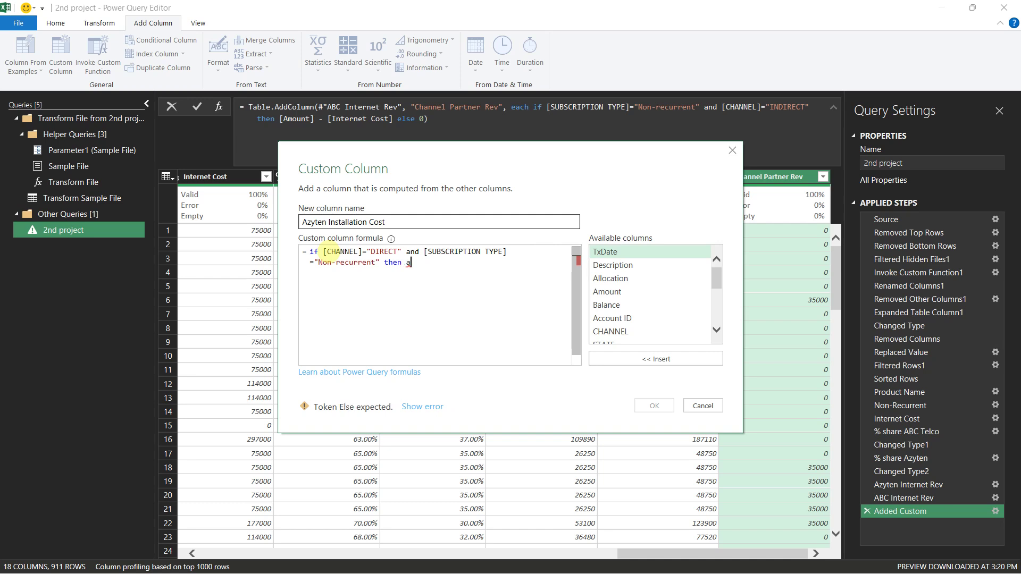
{"action": "type", "text": "mount"}
{"action": "key", "text": "Tab"}
{"action": "type", "text": "- int"}
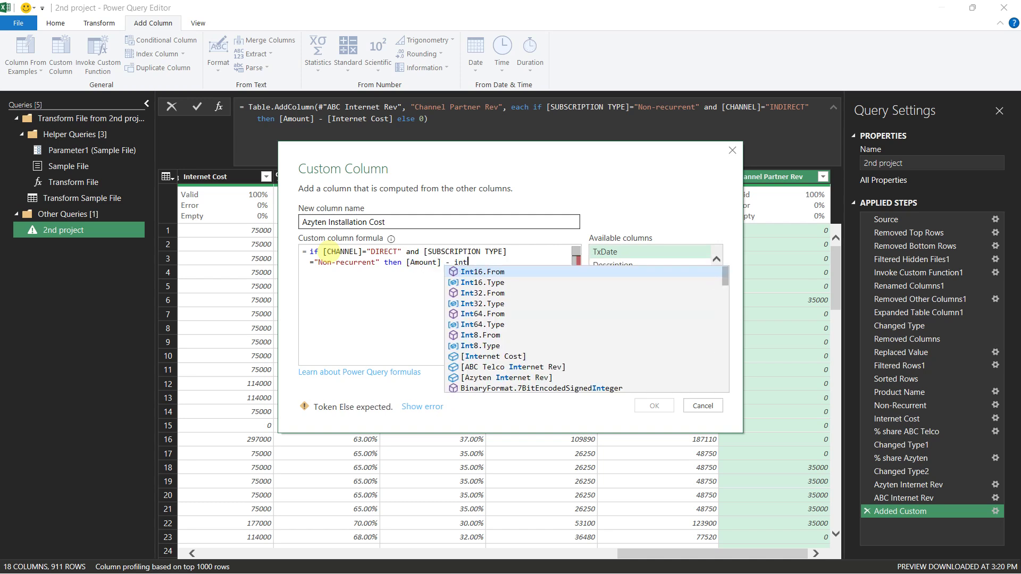
{"action": "type", "text": "er"}
{"action": "key", "text": "Tab"}
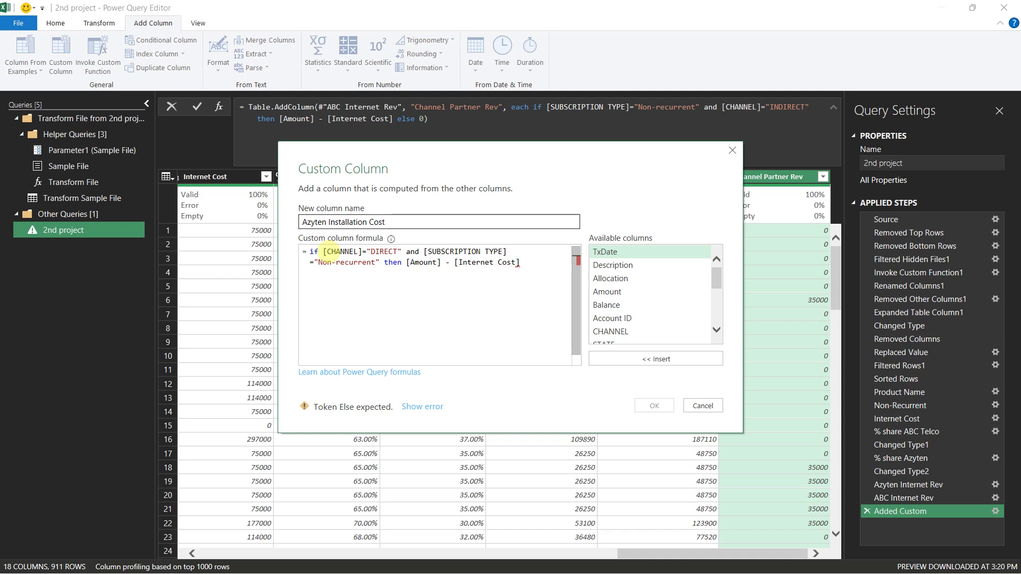
{"action": "type", "text": "elso"}
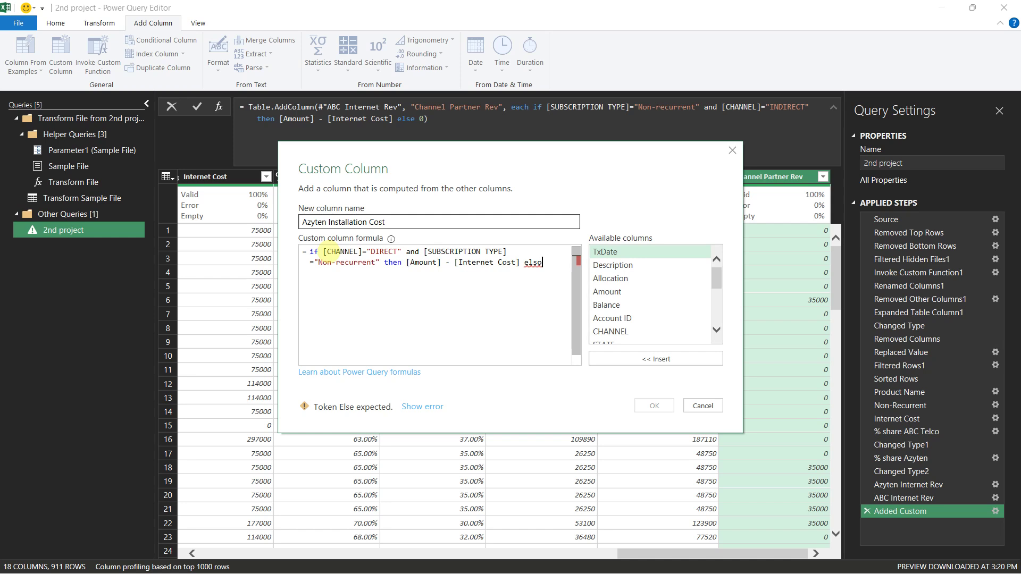
Step: Complete the Azyten Installation Cost formula with "else 0" and add the custom column to the query
{"action": "key", "text": "BackSpace"}
{"action": "type", "text": "e 0"}
{"action": "key", "text": "Return"}
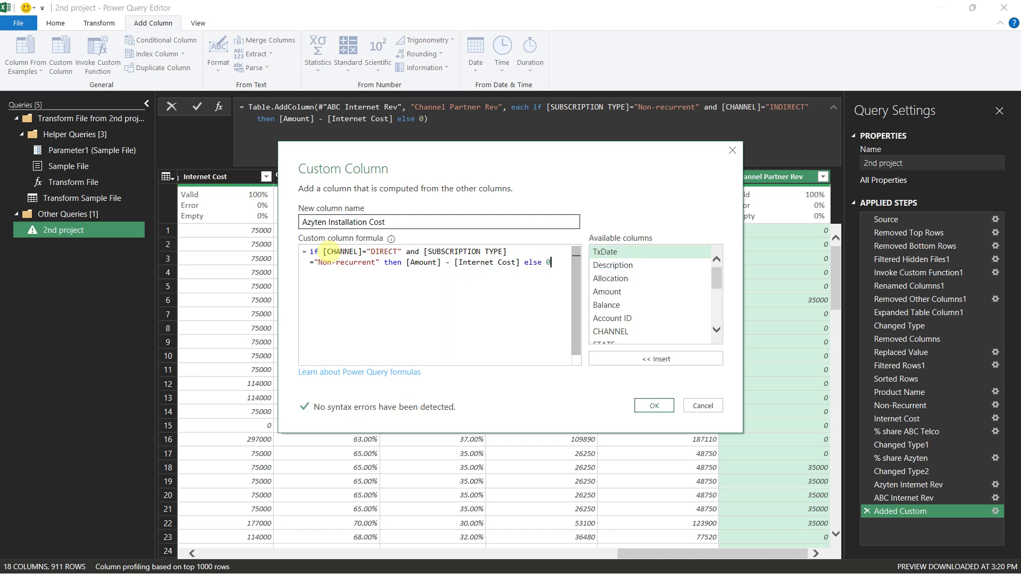
{"action": "left_click", "coordinate": [652, 407]}
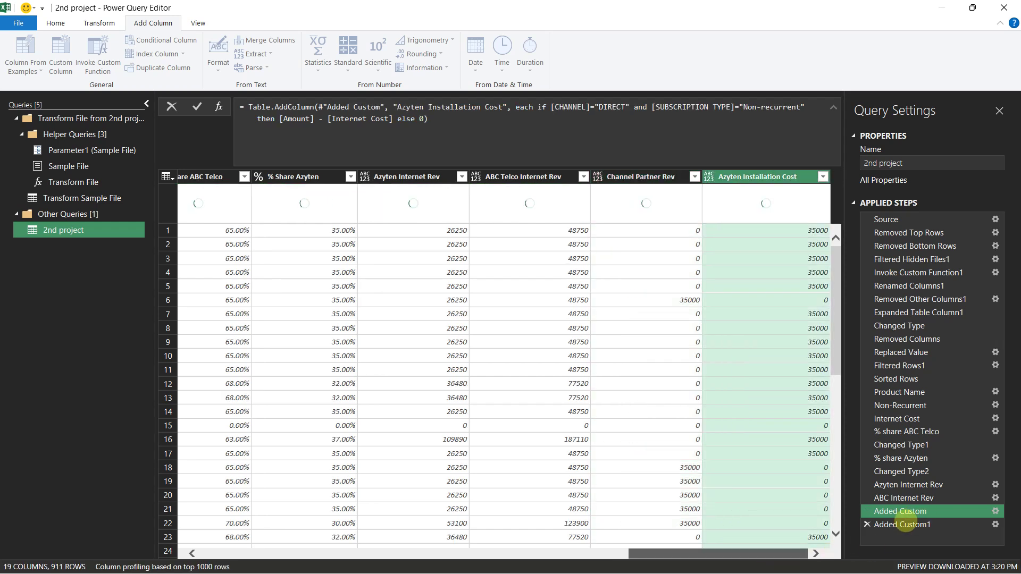
Step: Rename the applied step "Added Custom" that creates the Channel Partner Rev column as "partner Rev"
{"action": "left_click", "coordinate": [902, 524]}
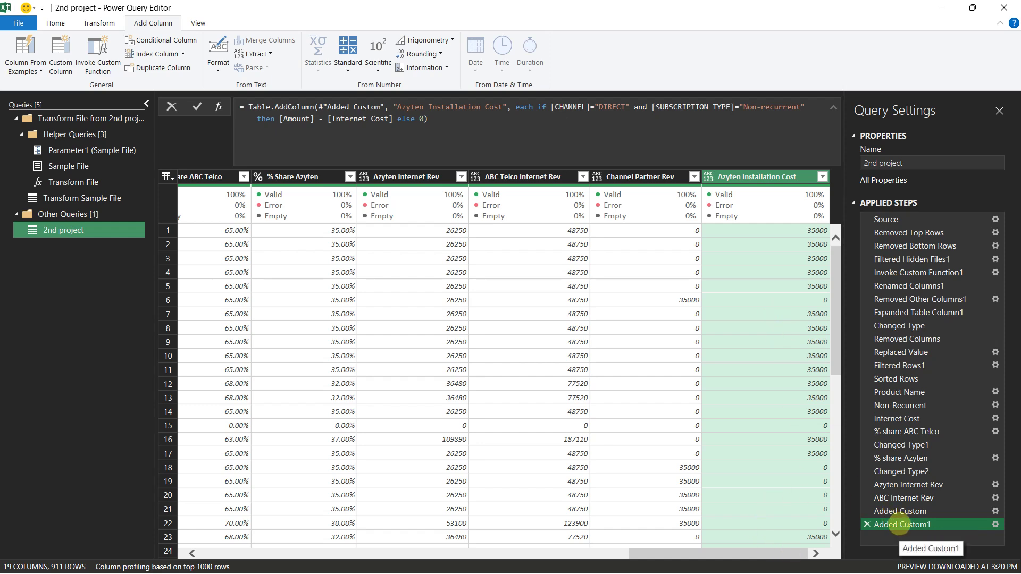
{"action": "left_click", "coordinate": [899, 511]}
{"action": "right_click", "coordinate": [899, 511]}
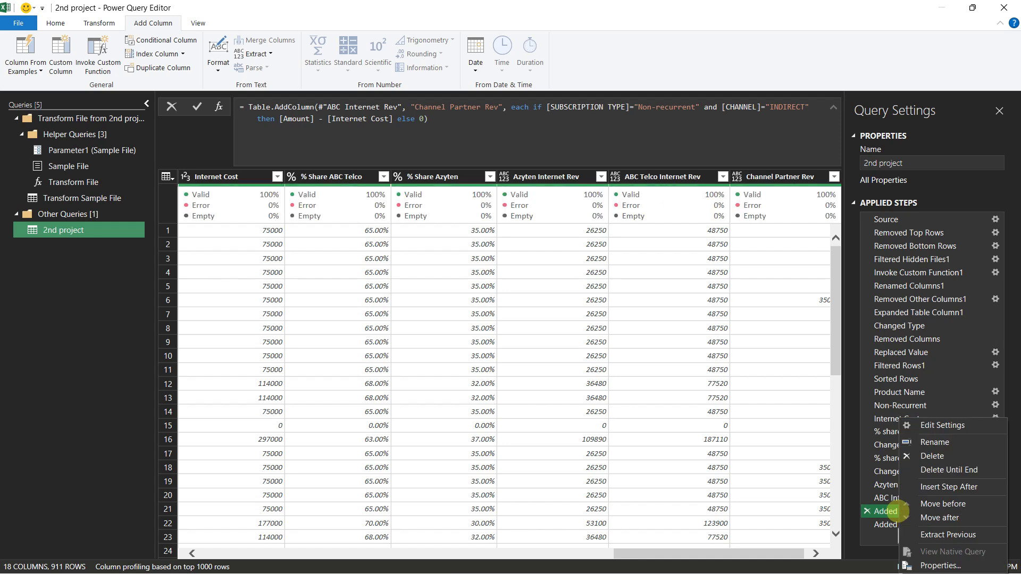
{"action": "left_click", "coordinate": [930, 442]}
{"action": "type", "text": "c"}
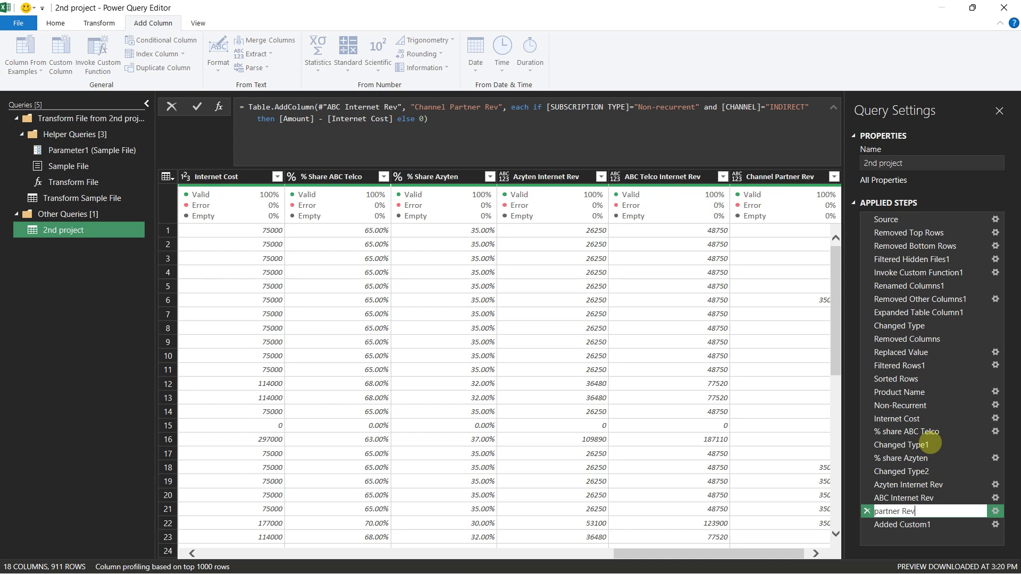
{"action": "key", "text": "Return"}
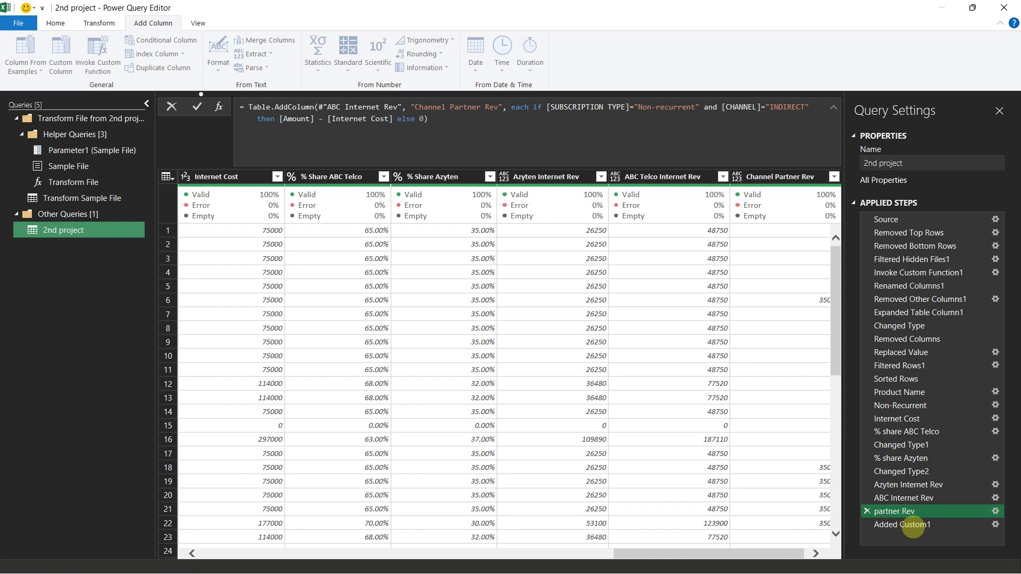
Step: Rename the applied step "Added Custom1" as "Azyten Installation Rev"
{"action": "right_click", "coordinate": [910, 525]}
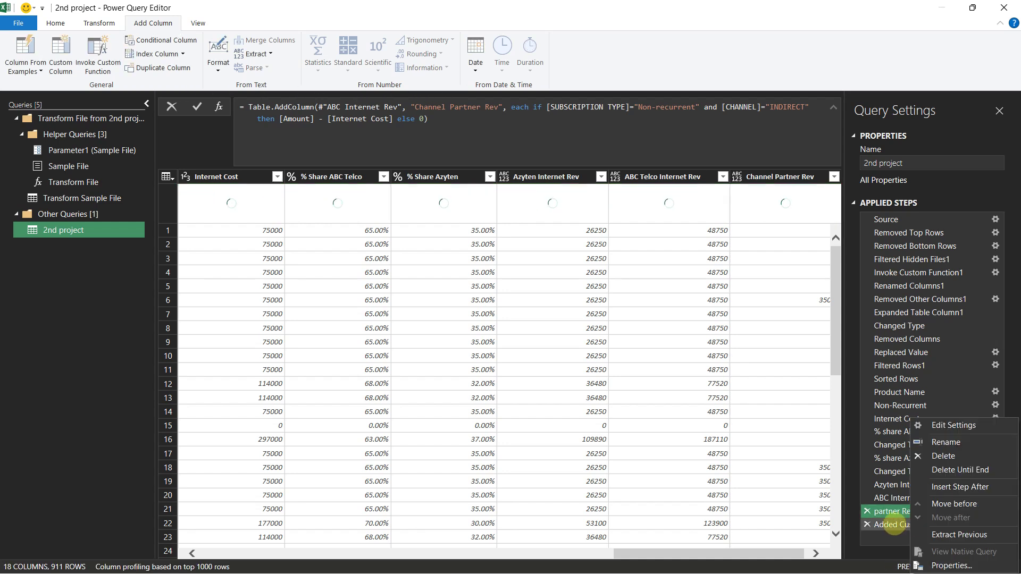
{"action": "left_click", "coordinate": [887, 524]}
{"action": "left_click", "coordinate": [889, 524]}
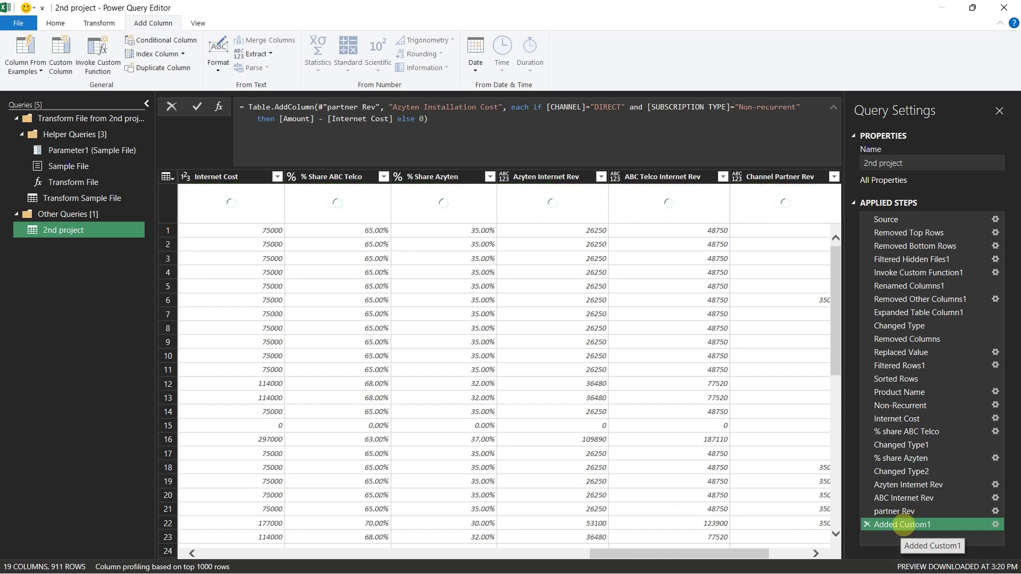
{"action": "right_click", "coordinate": [903, 525]}
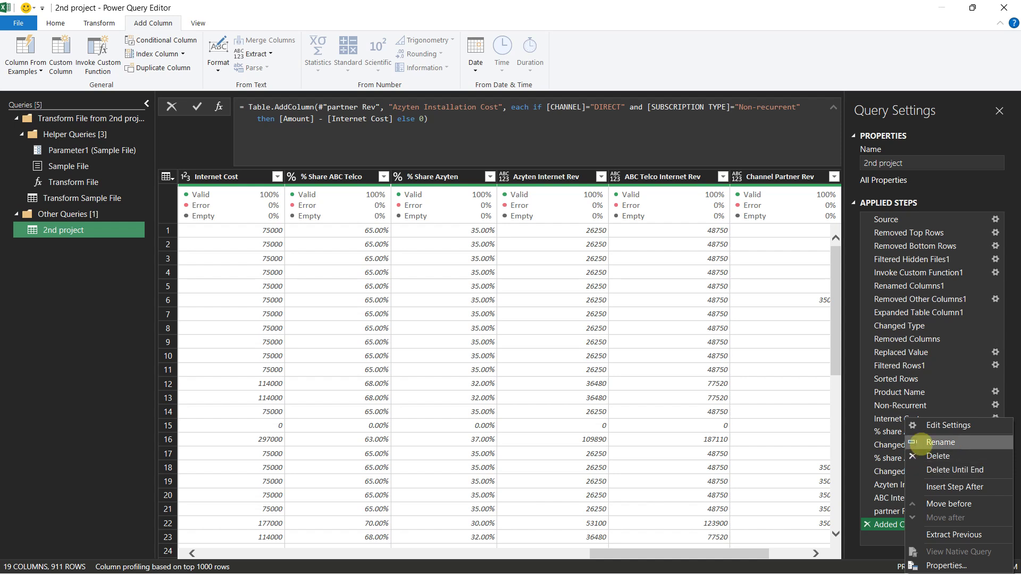
{"action": "left_click", "coordinate": [921, 443]}
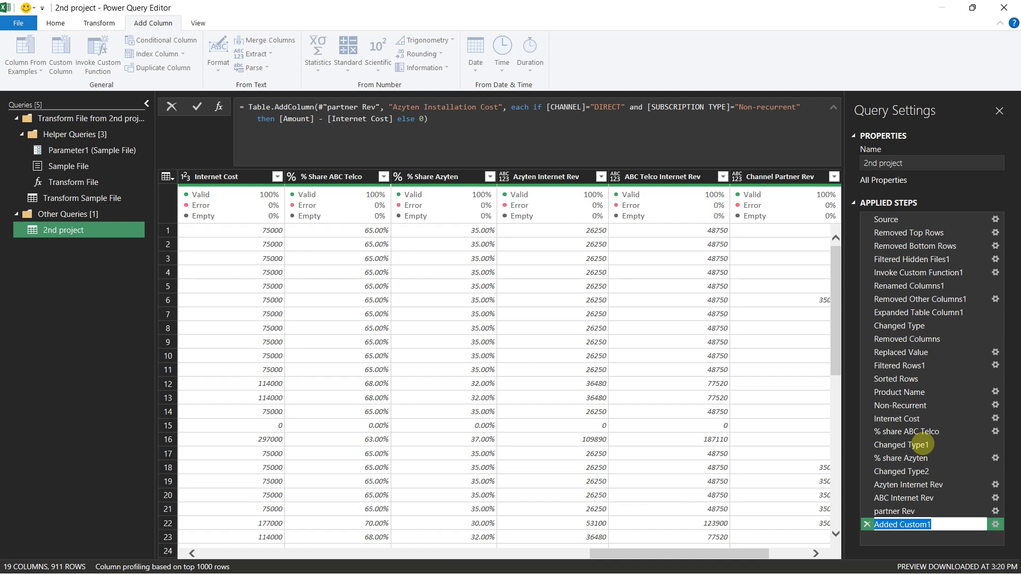
{"action": "type", "text": "Azyten Installation Rev"}
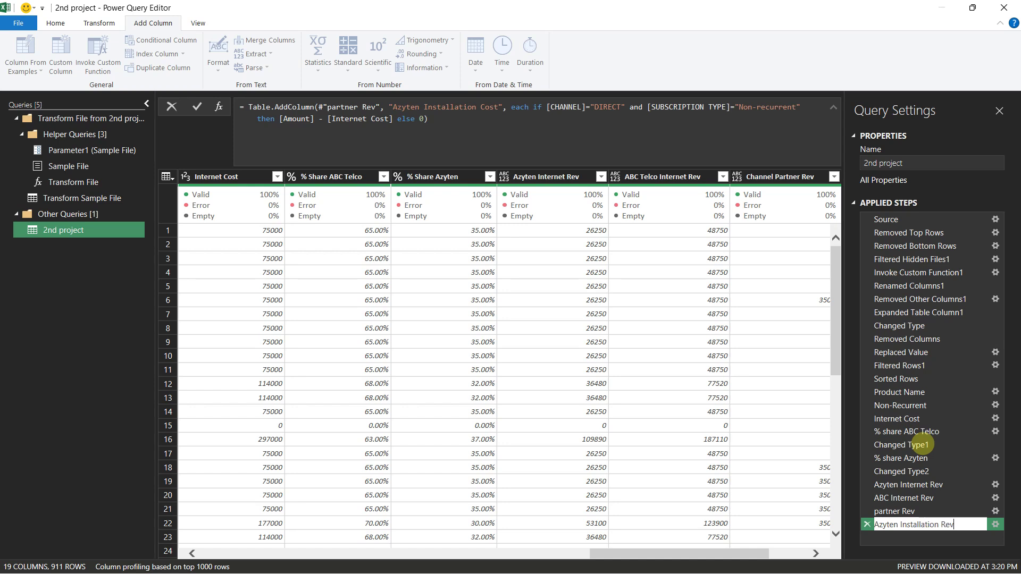
{"action": "key", "text": "Return"}
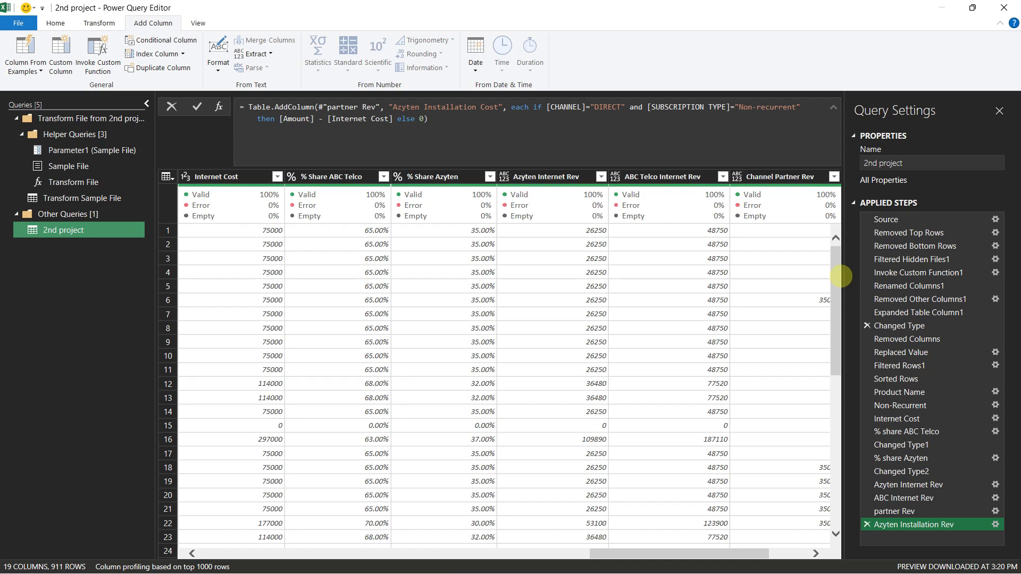
Step: Filter the Non-recurrent column to keep only rows with the value 0
{"action": "left_click_drag", "start_coordinate": [619, 558], "coordinate": [685, 564]}
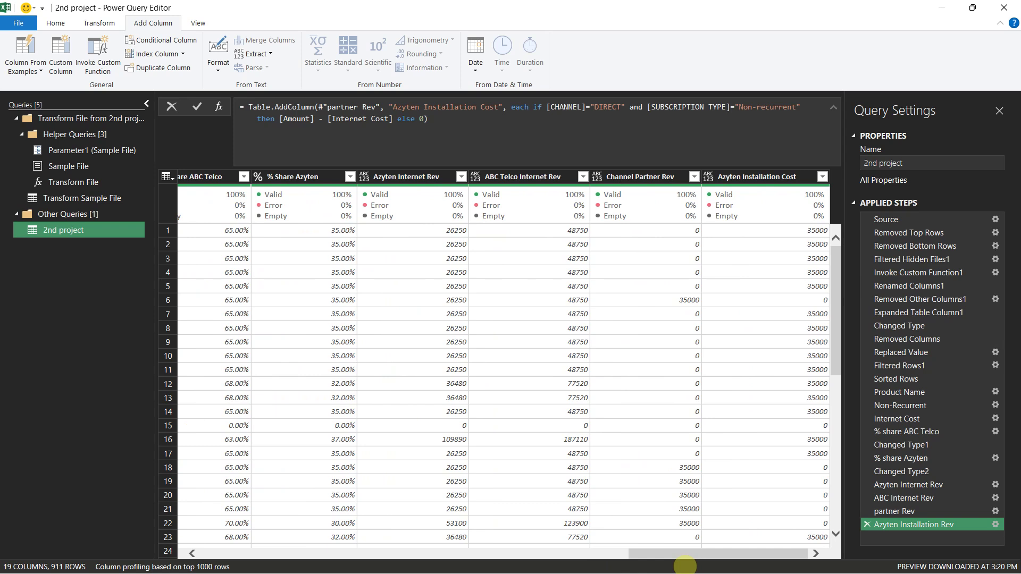
{"action": "left_click_drag", "start_coordinate": [646, 548], "coordinate": [561, 545]}
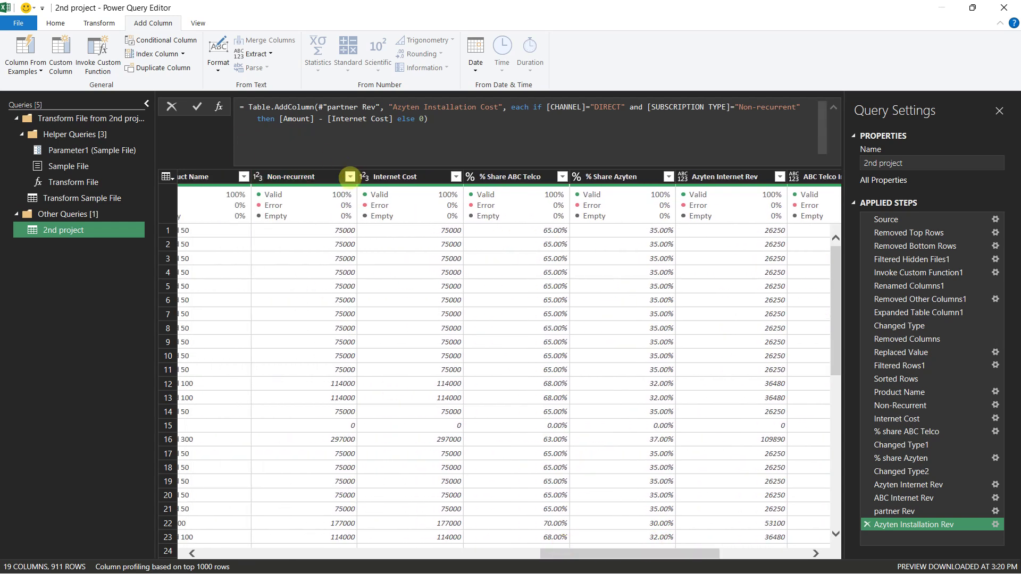
{"action": "left_click", "coordinate": [350, 176]}
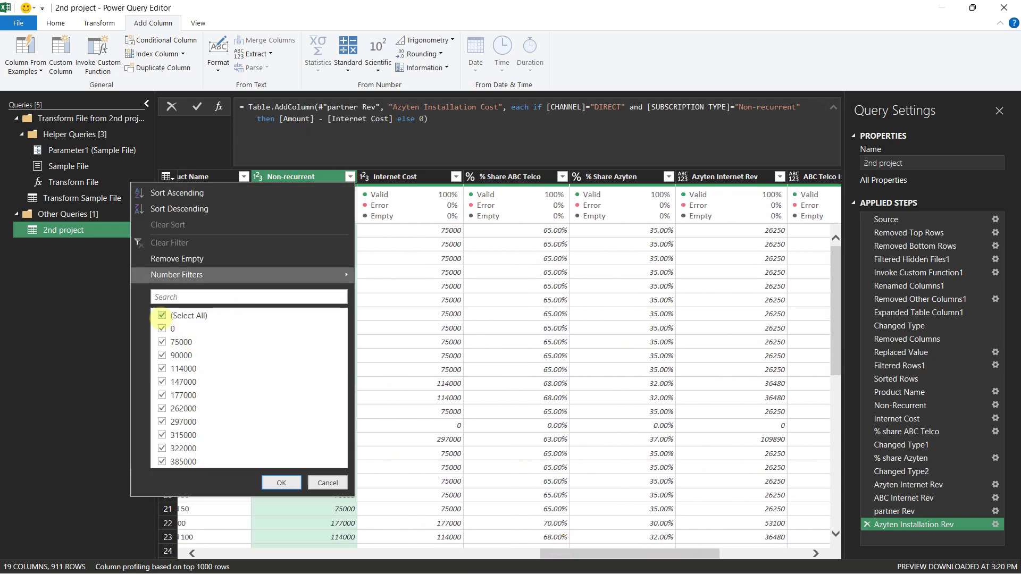
{"action": "left_click", "coordinate": [161, 316]}
{"action": "left_click", "coordinate": [161, 328]}
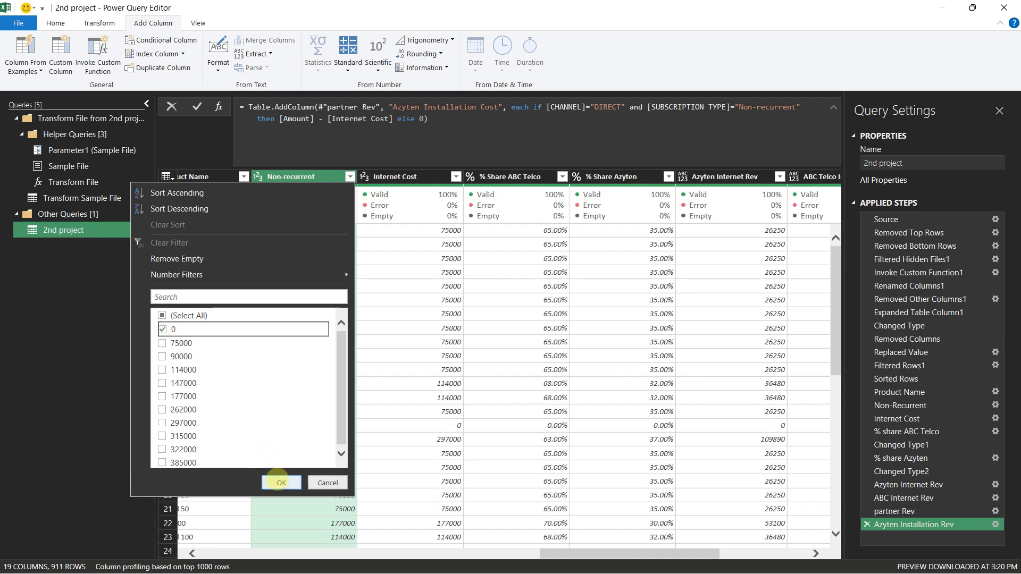
{"action": "left_click", "coordinate": [281, 482]}
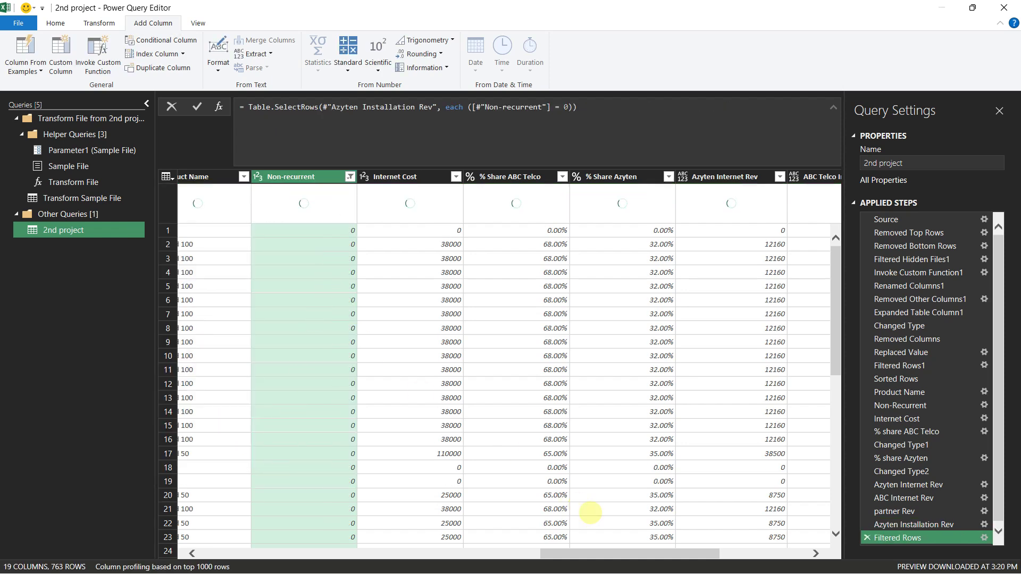
Step: Filter the SUBSCRIPTION TYPE column to keep only null, Non-recurrent and Recurrent rows
{"action": "left_click_drag", "start_coordinate": [590, 553], "coordinate": [477, 553]}
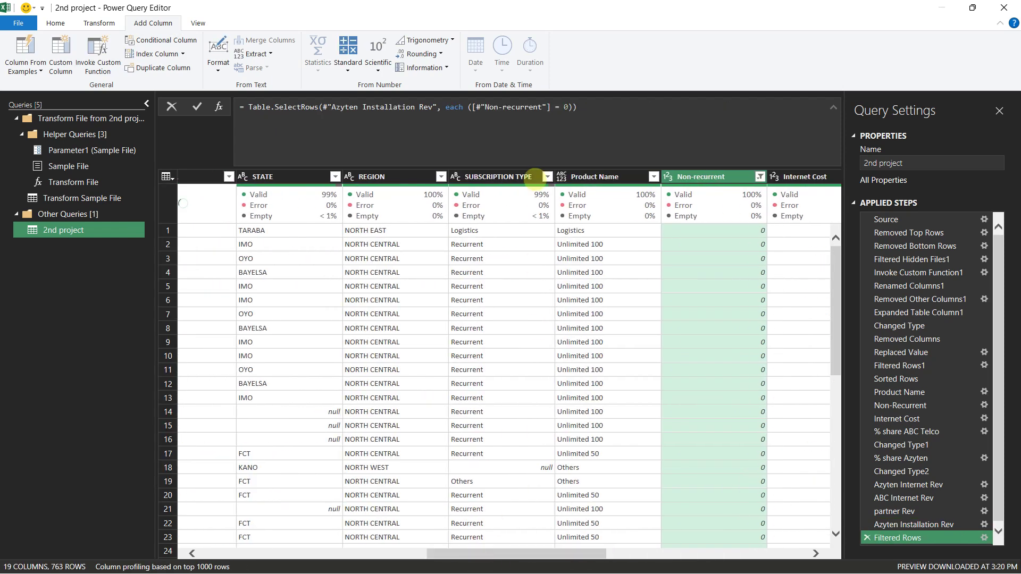
{"action": "left_click", "coordinate": [547, 176]}
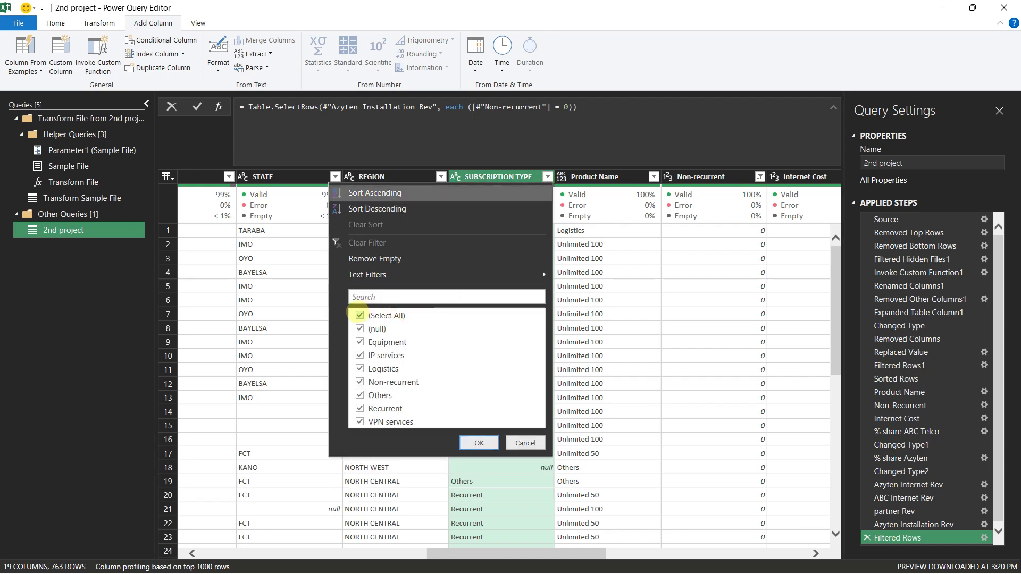
{"action": "left_click", "coordinate": [360, 315]}
{"action": "left_click", "coordinate": [360, 329]}
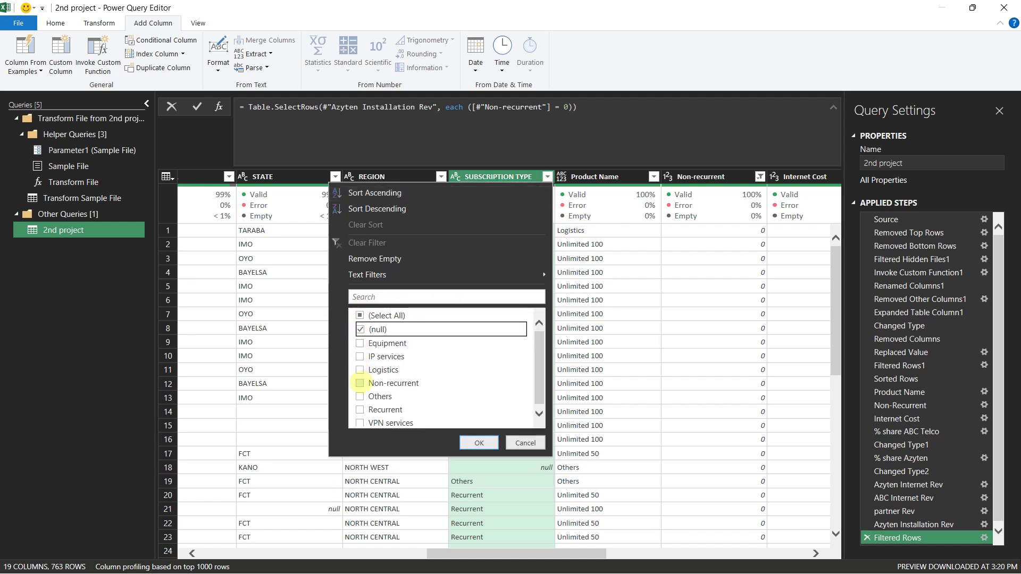
{"action": "left_click", "coordinate": [360, 383]}
{"action": "left_click", "coordinate": [360, 410]}
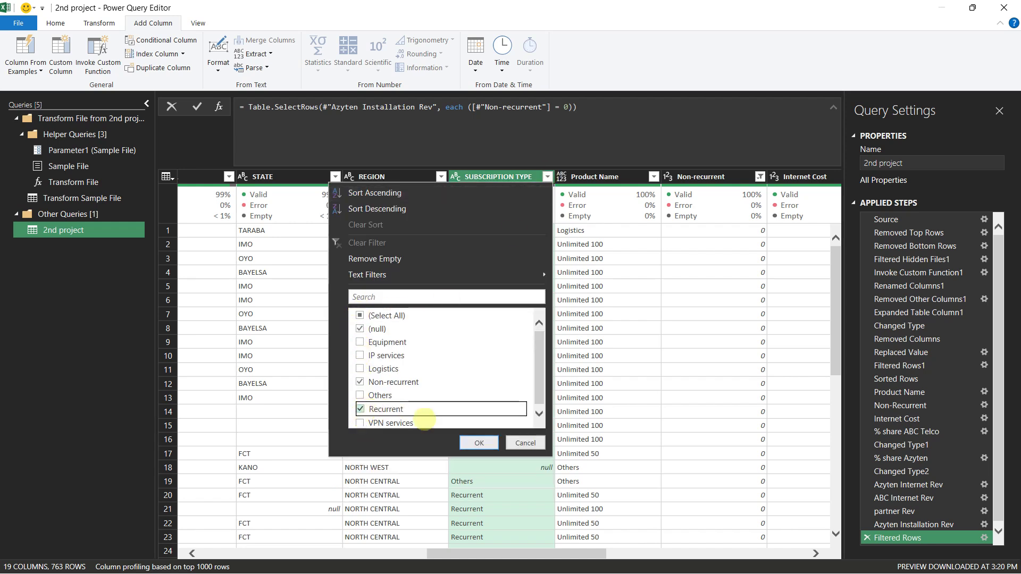
{"action": "left_click", "coordinate": [471, 441]}
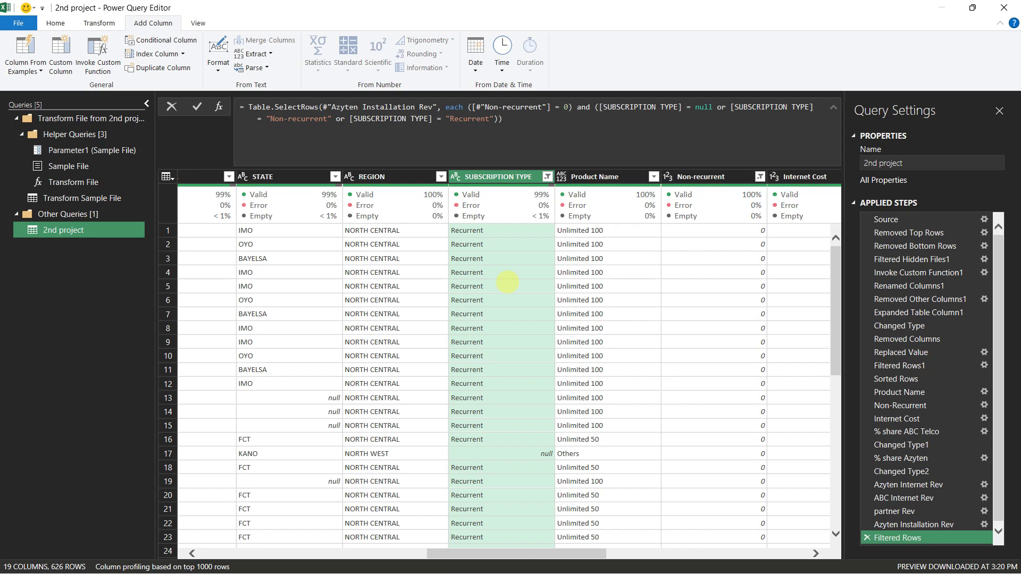
Step: Exclude Recurrent from the SUBSCRIPTION TYPE filter, keeping only null and Non-recurrent rows
{"action": "left_click", "coordinate": [547, 177]}
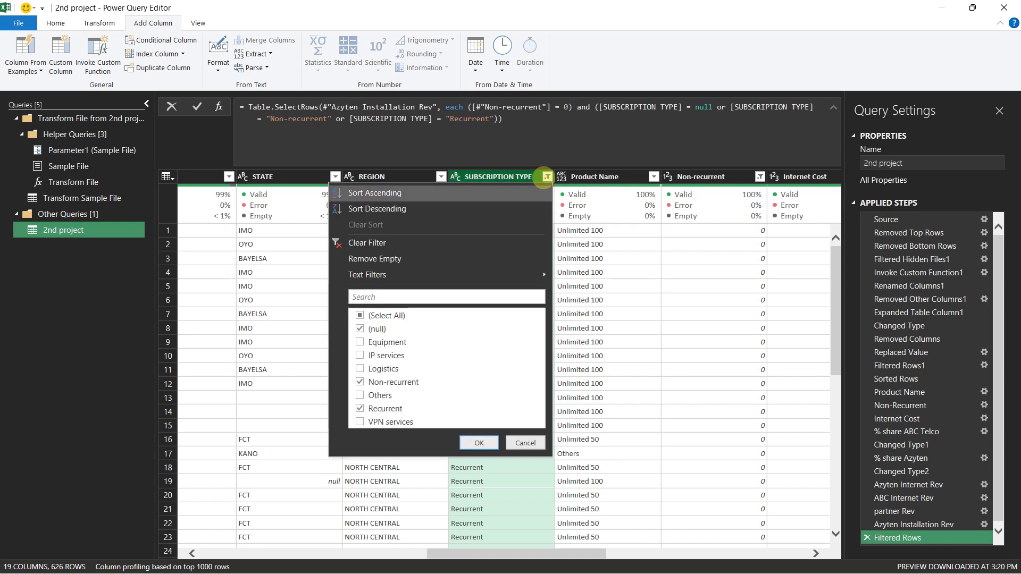
{"action": "left_click", "coordinate": [360, 409]}
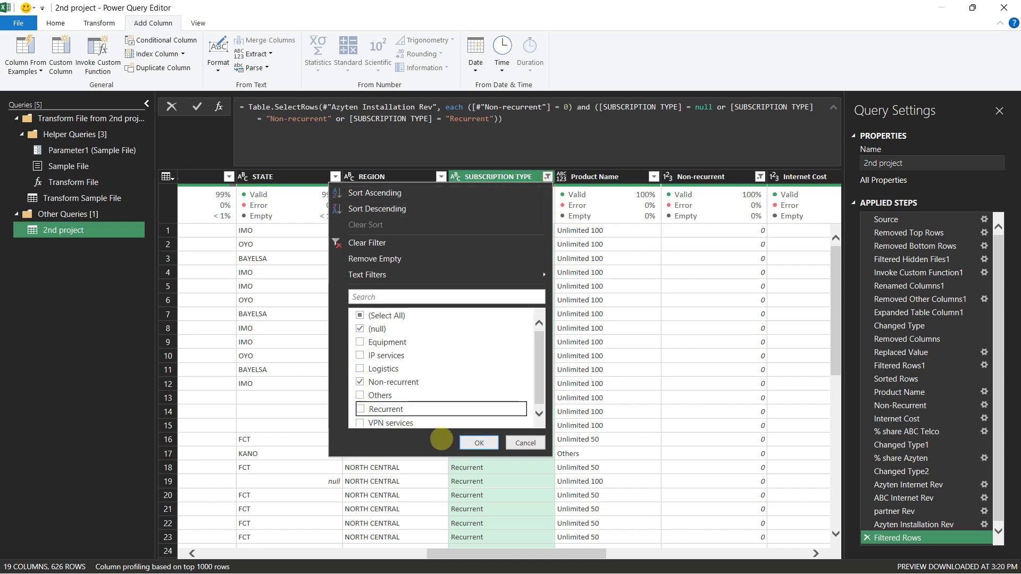
{"action": "left_click", "coordinate": [478, 443]}
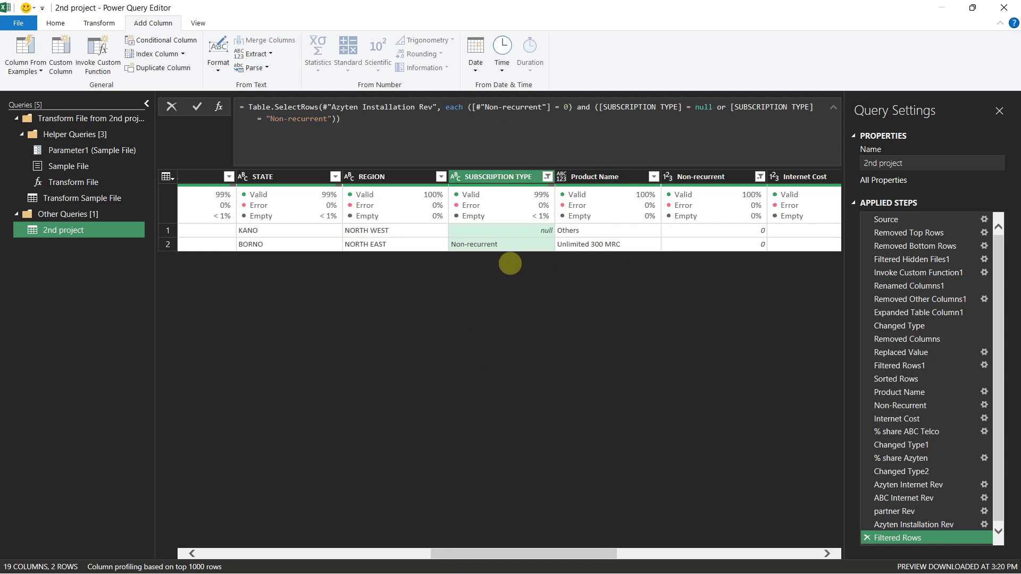
Step: Review the custom formula of the Internet Cost step without changing it and return to the Filtered Rows step
{"action": "left_click_drag", "start_coordinate": [599, 552], "coordinate": [630, 558]}
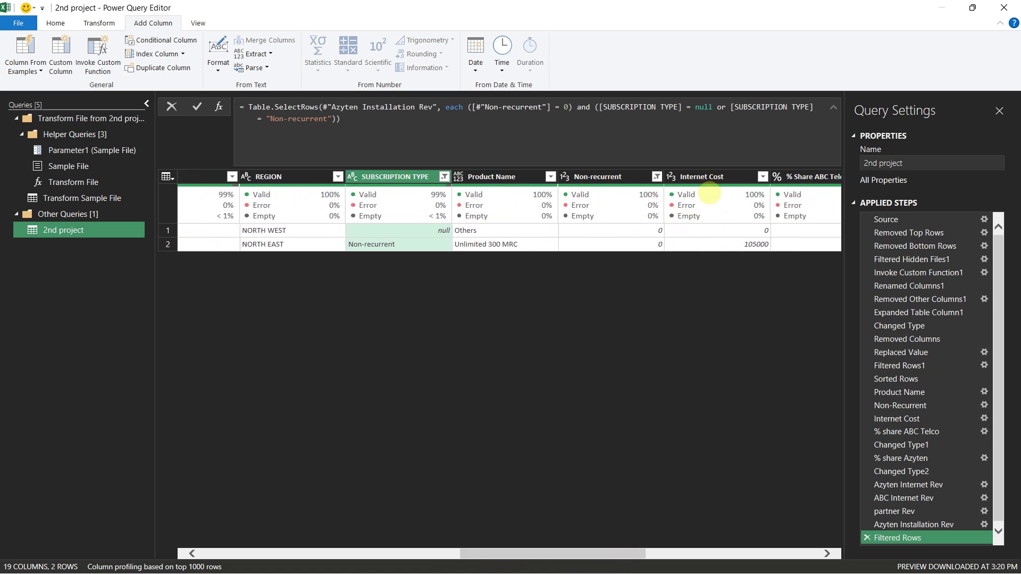
{"action": "mouse_move", "coordinate": [710, 193]}
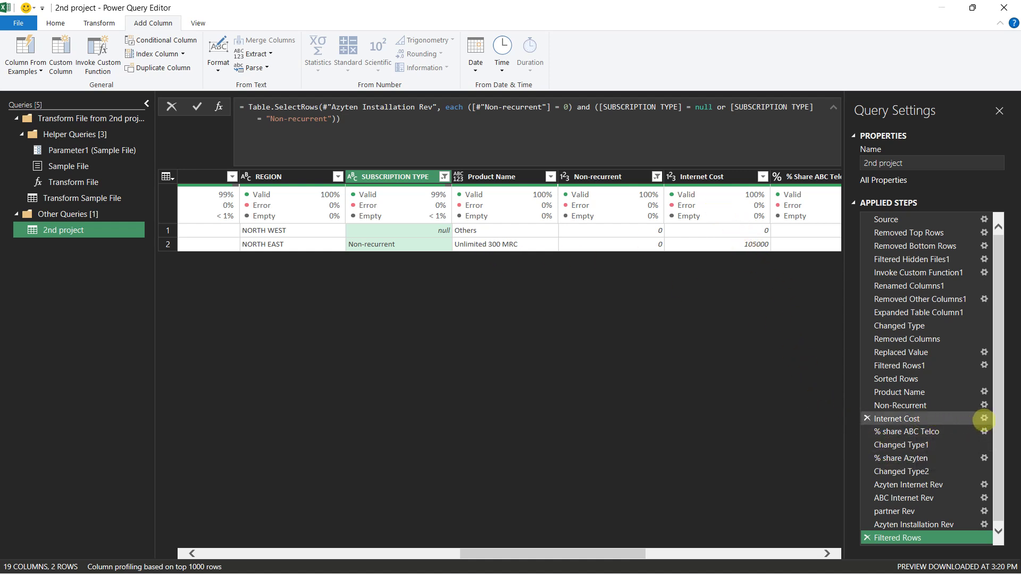
{"action": "left_click", "coordinate": [984, 418]}
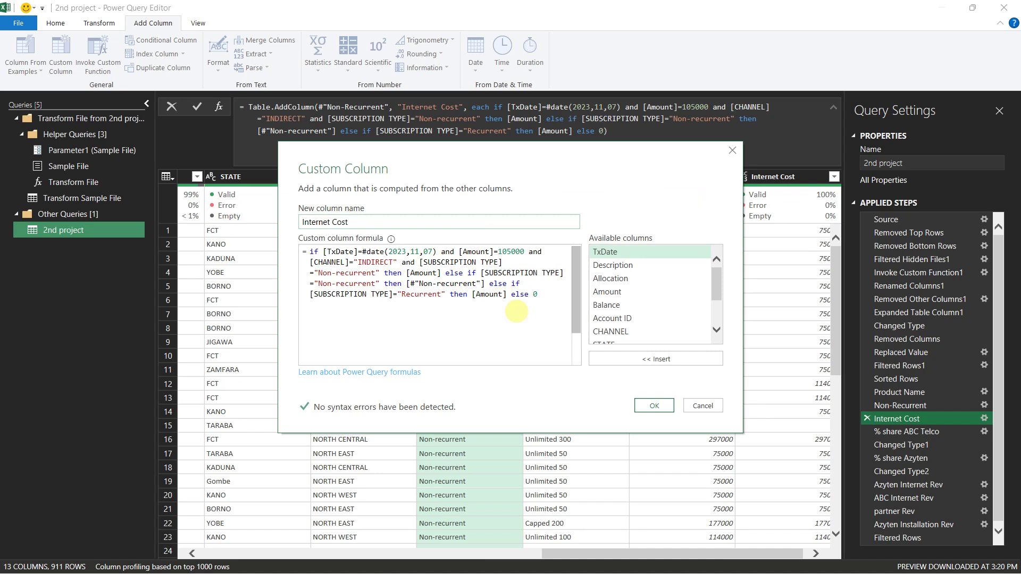
{"action": "left_click", "coordinate": [702, 406]}
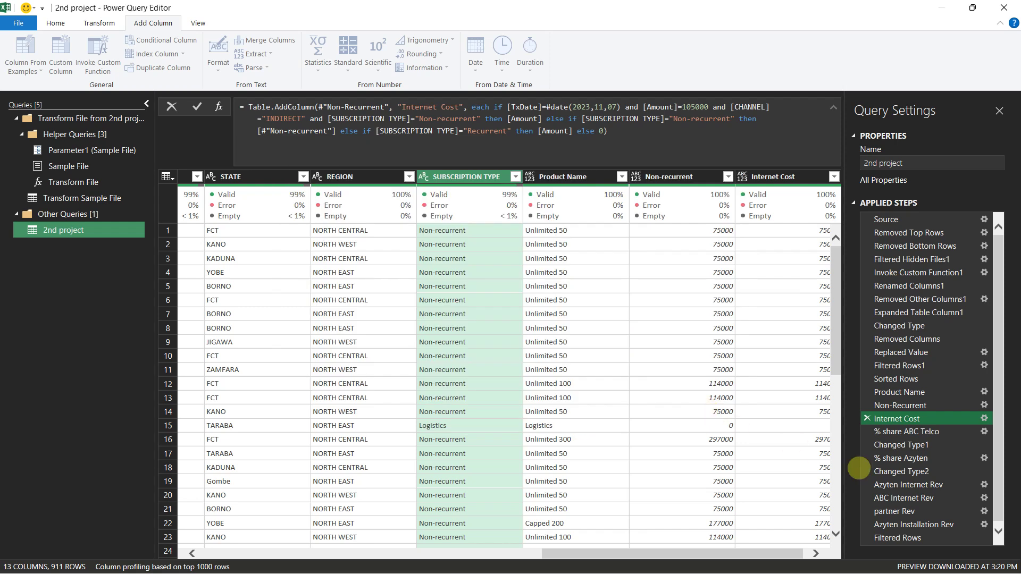
{"action": "left_click_drag", "start_coordinate": [998, 492], "coordinate": [1001, 512]}
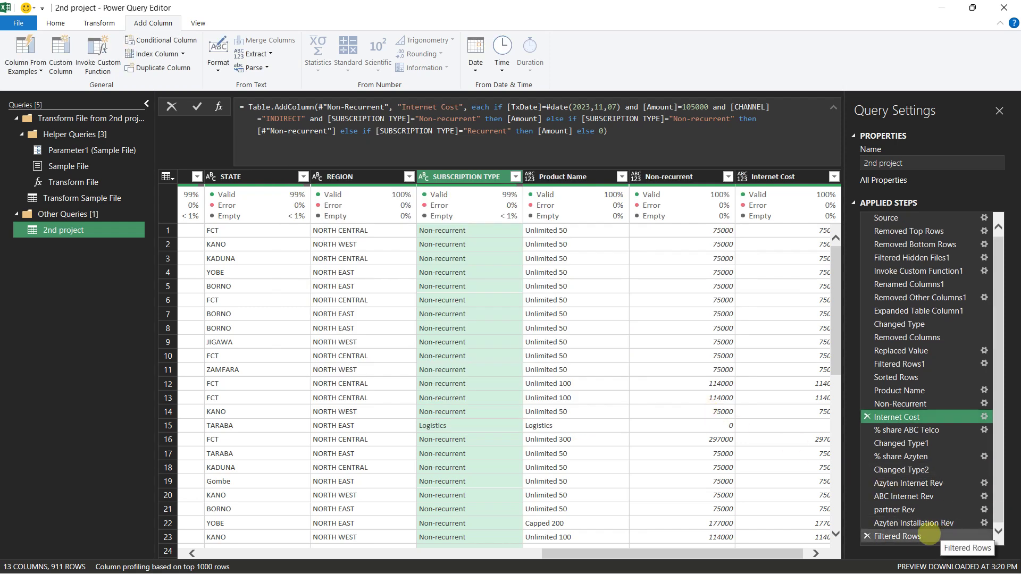
{"action": "left_click", "coordinate": [930, 534]}
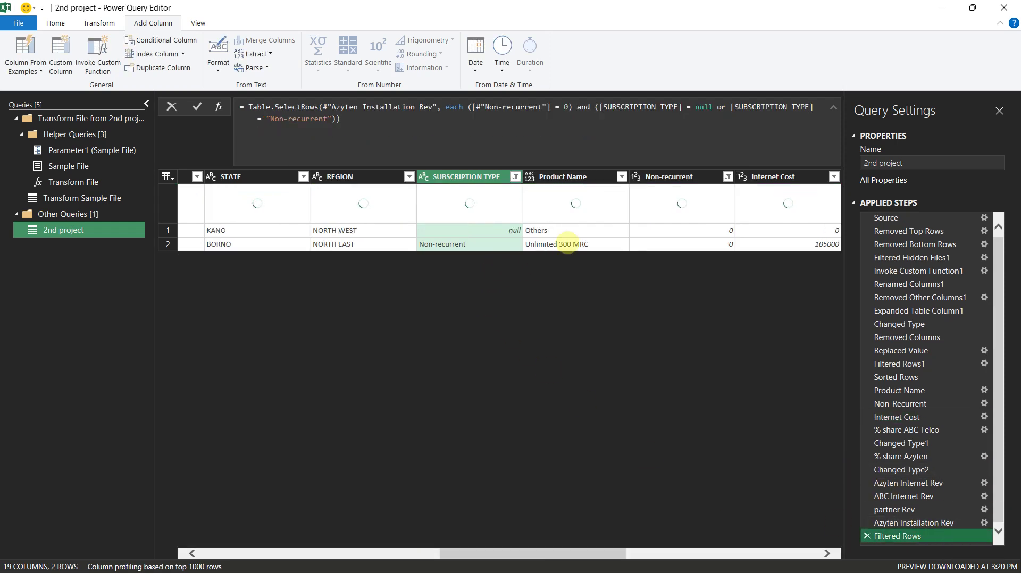
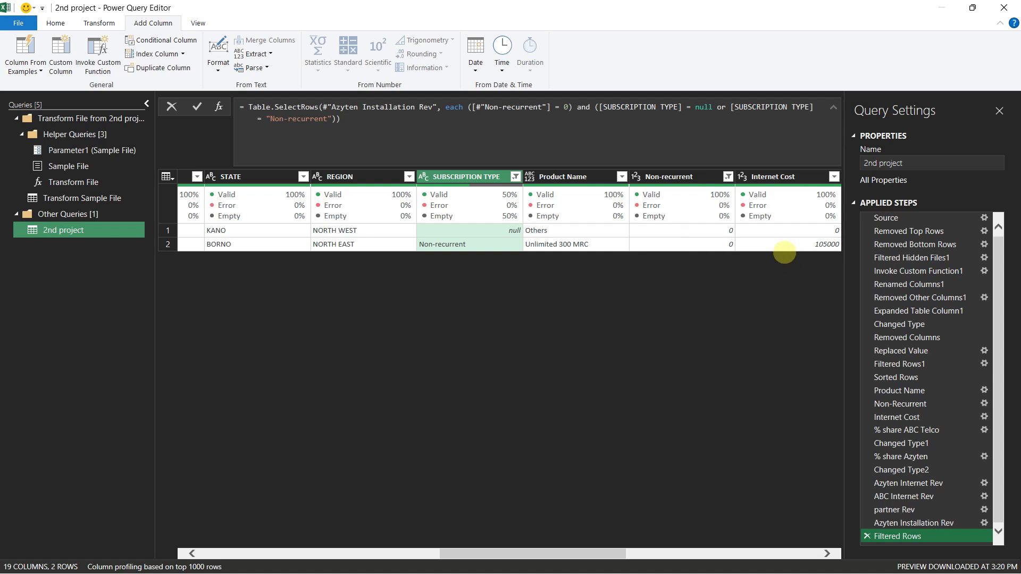
Step: Review the custom formula of the Non-Recurrent step through to its final else clause without changing it
{"action": "left_click", "coordinate": [983, 403]}
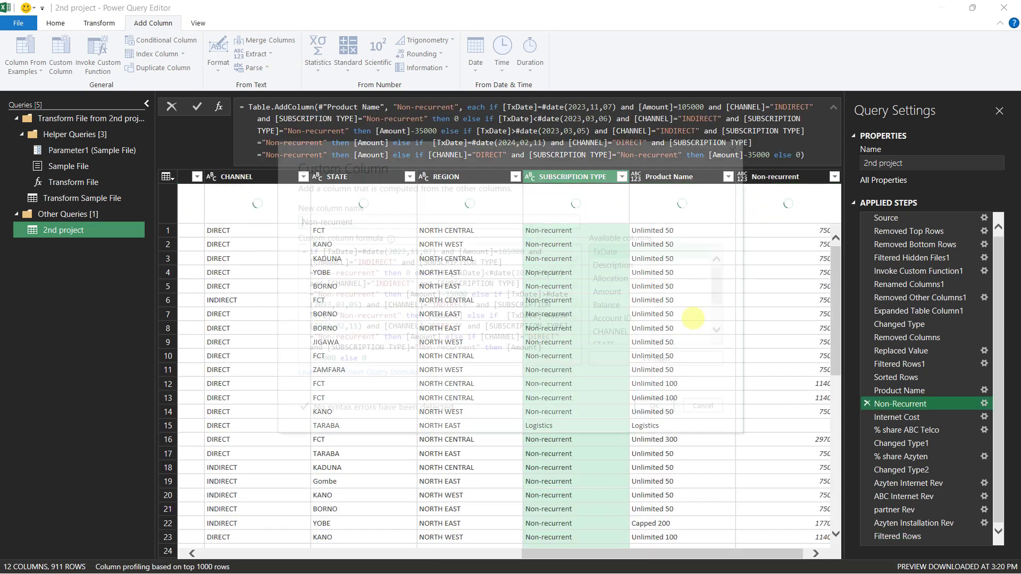
{"action": "scroll", "coordinate": [372, 346], "scroll_direction": "down", "scroll_amount": 5}
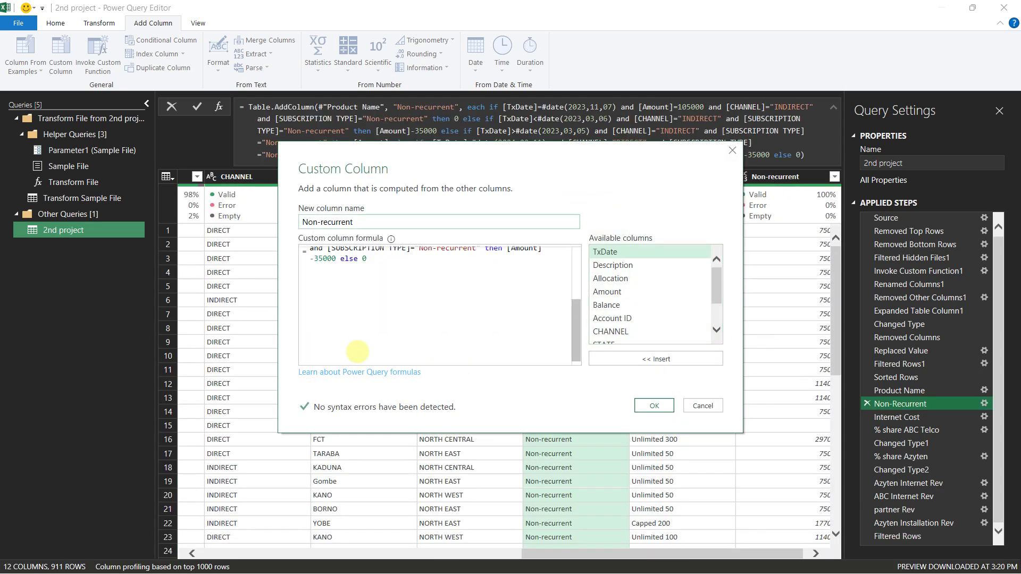
{"action": "scroll", "coordinate": [356, 266], "scroll_direction": "up", "scroll_amount": 5}
{"action": "scroll", "coordinate": [362, 277], "scroll_direction": "down", "scroll_amount": 6}
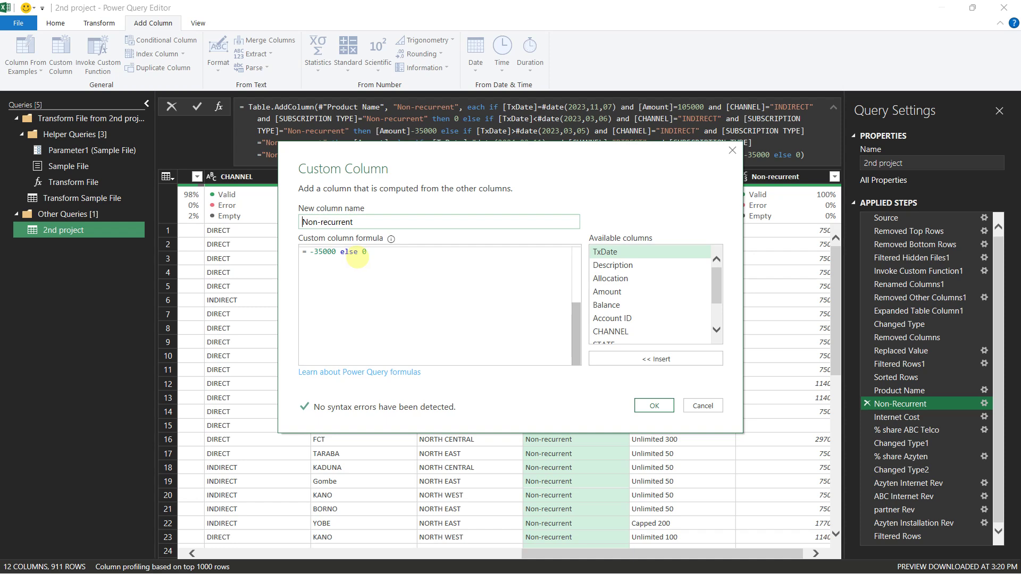
{"action": "left_click", "coordinate": [703, 406]}
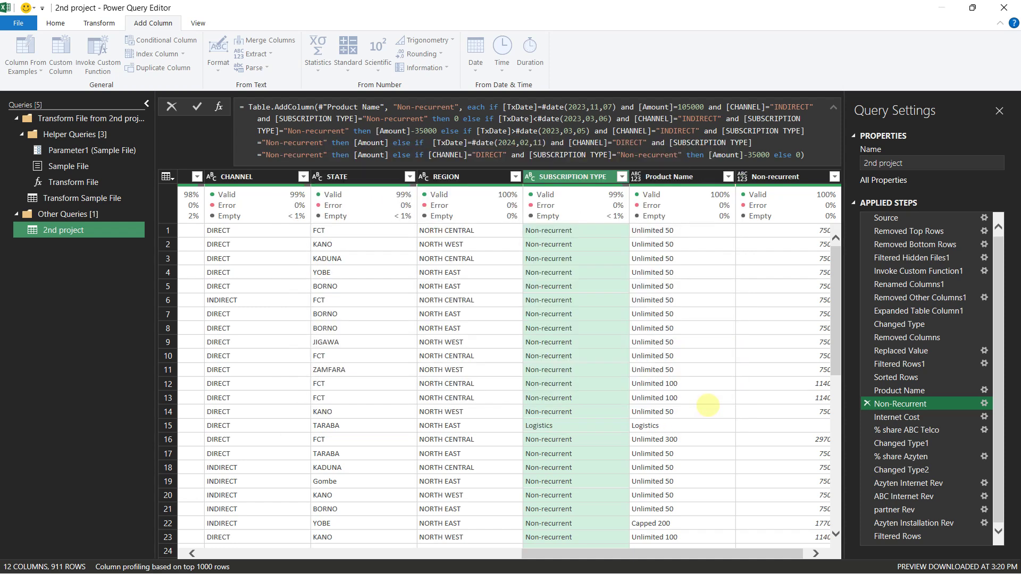
Step: Extend the Internet Cost formula before its final else with an else if clause testing [SUBSCRIPTION TYPE]="Non-recurrent"
{"action": "left_click", "coordinate": [983, 416]}
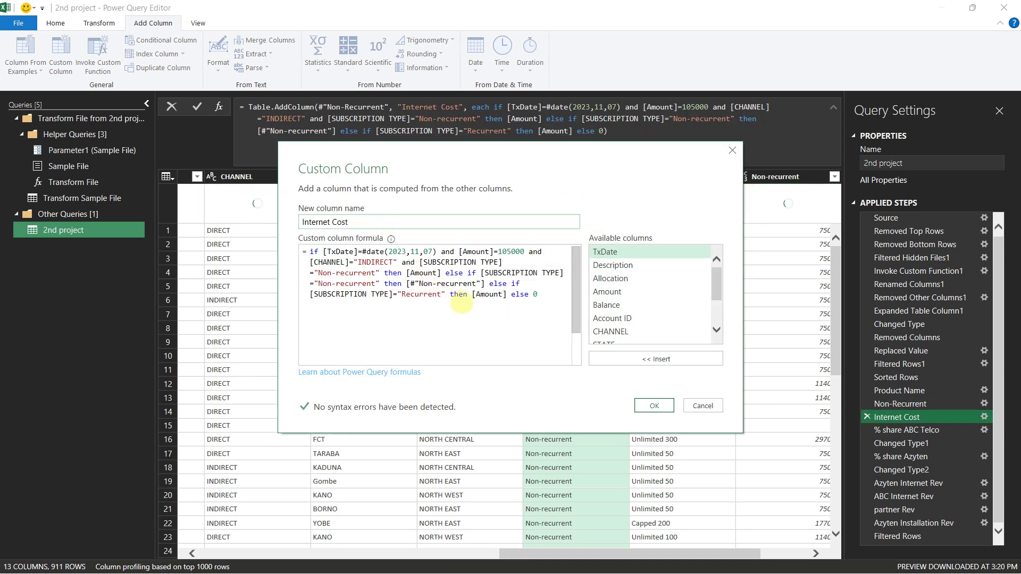
{"action": "left_click", "coordinate": [509, 294]}
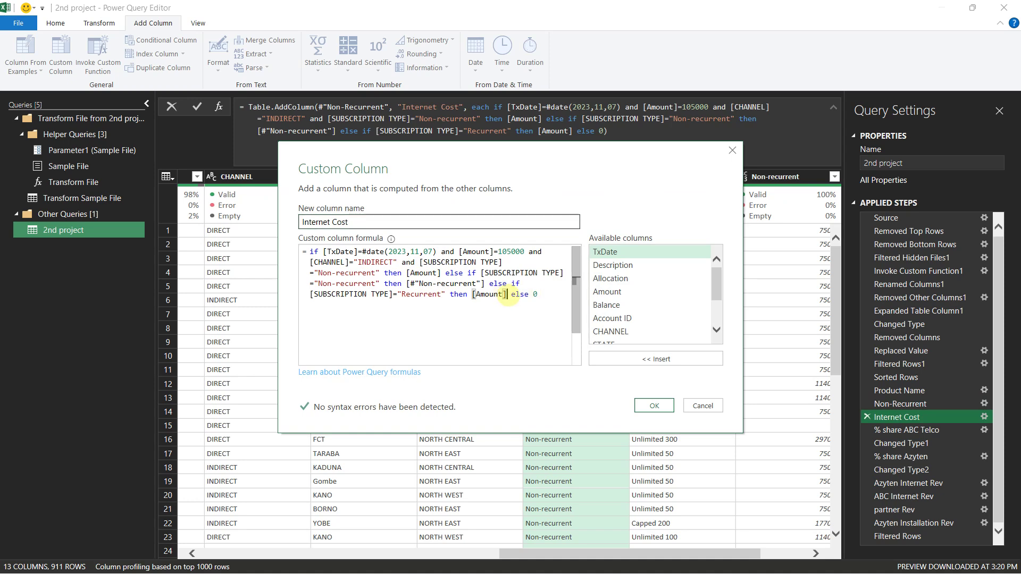
{"action": "type", "text": "else if"}
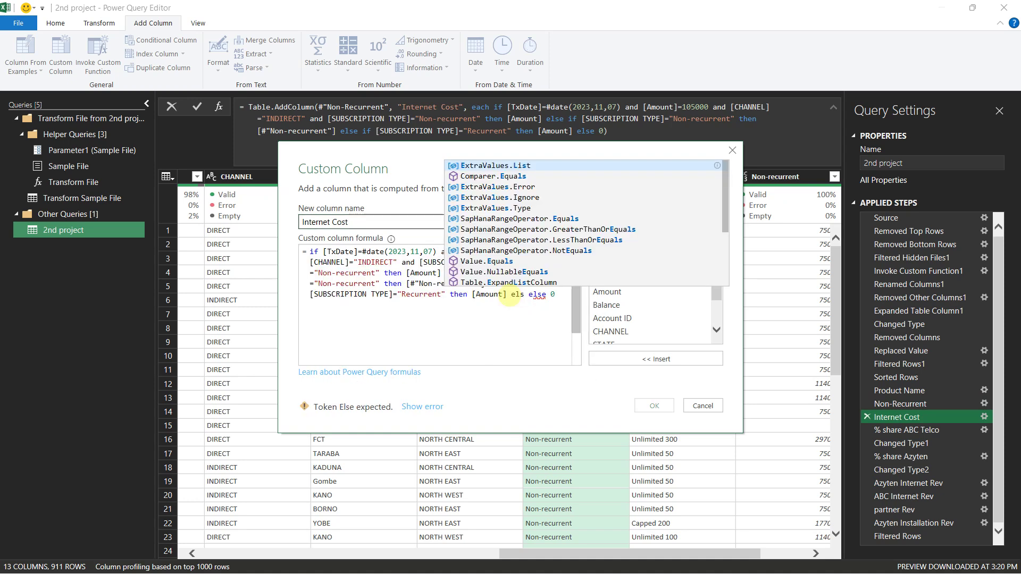
{"action": "key", "text": "Escape"}
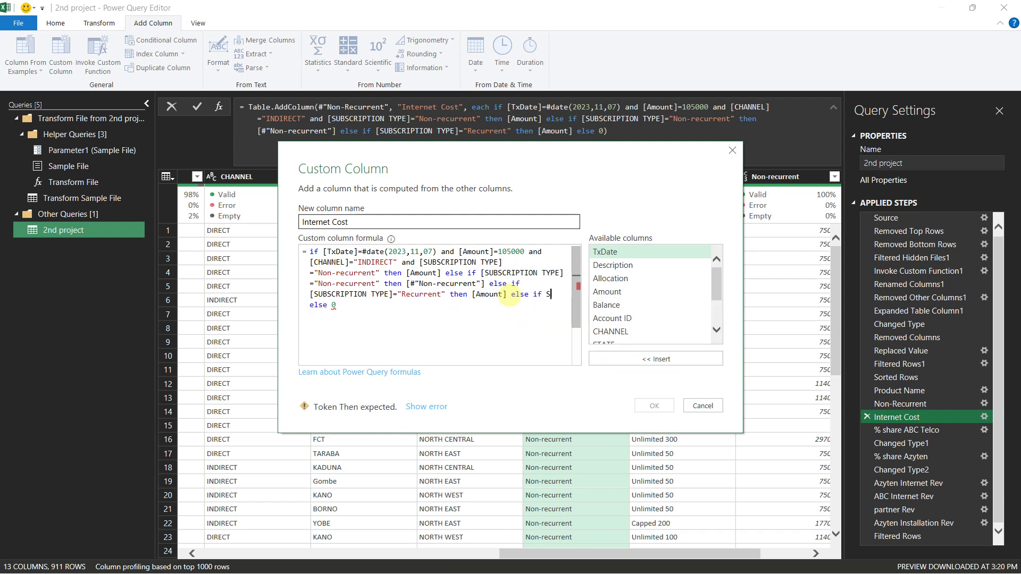
{"action": "type", "text": "Sub"}
{"action": "key", "text": "Tab"}
{"action": "type", "text": "\""}
{"action": "key", "text": "BackSpace"}
{"action": "type", "text": "="}
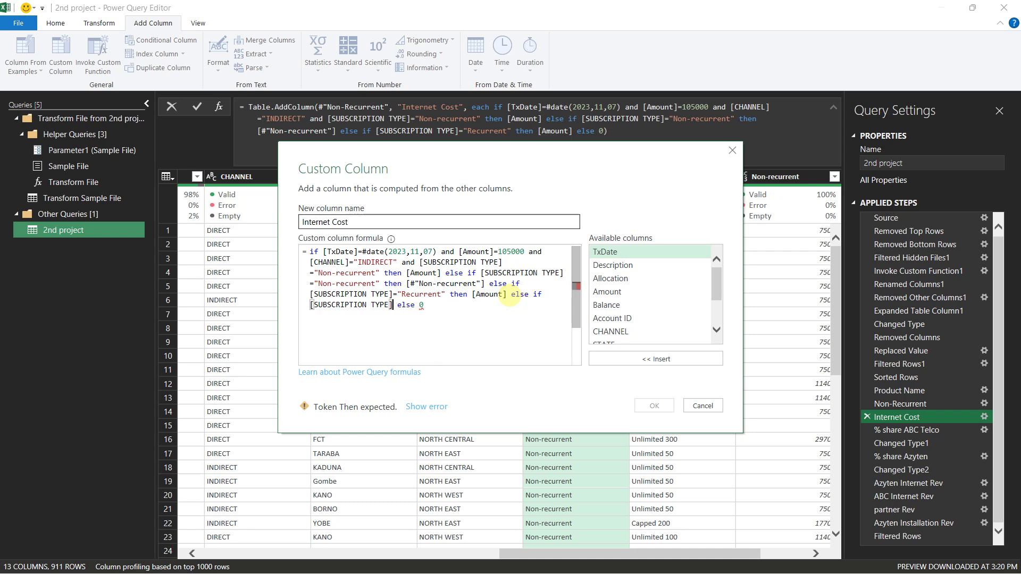
{"action": "type", "text": "\"Non-recurrent\" and Prd"}
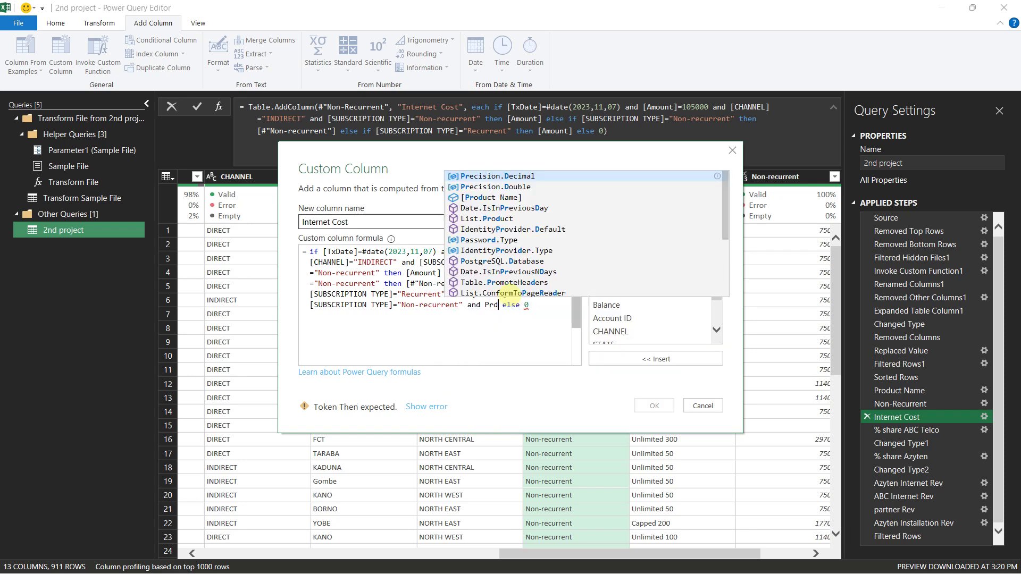
Step: Add the condition [Product Name]="Unlimited 300 MRC" to the new Internet Cost clause and make it return 0
{"action": "key", "text": "BackSpace"}
{"action": "type", "text": "o"}
{"action": "key", "text": "Tab"}
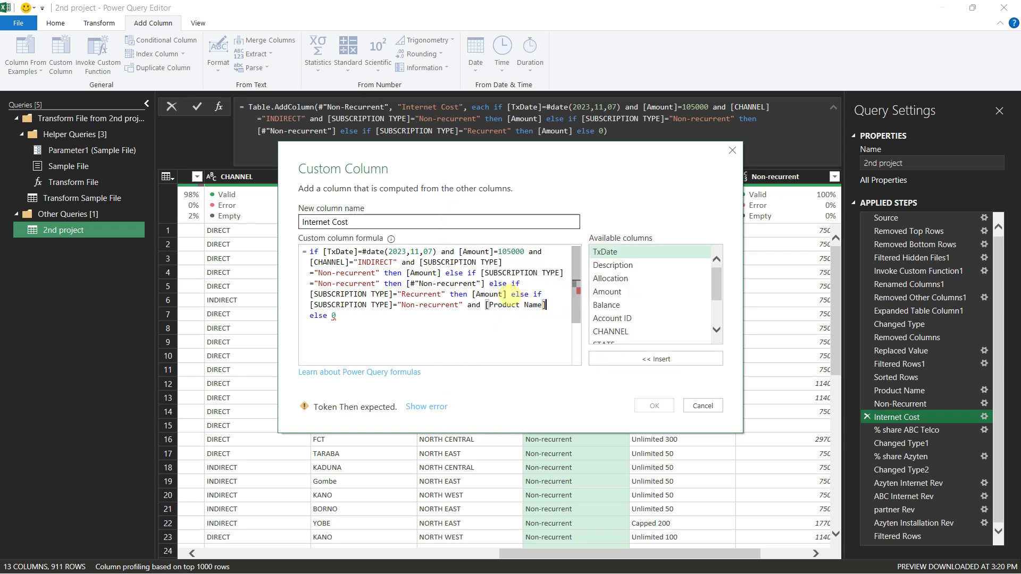
{"action": "type", "text": "="}
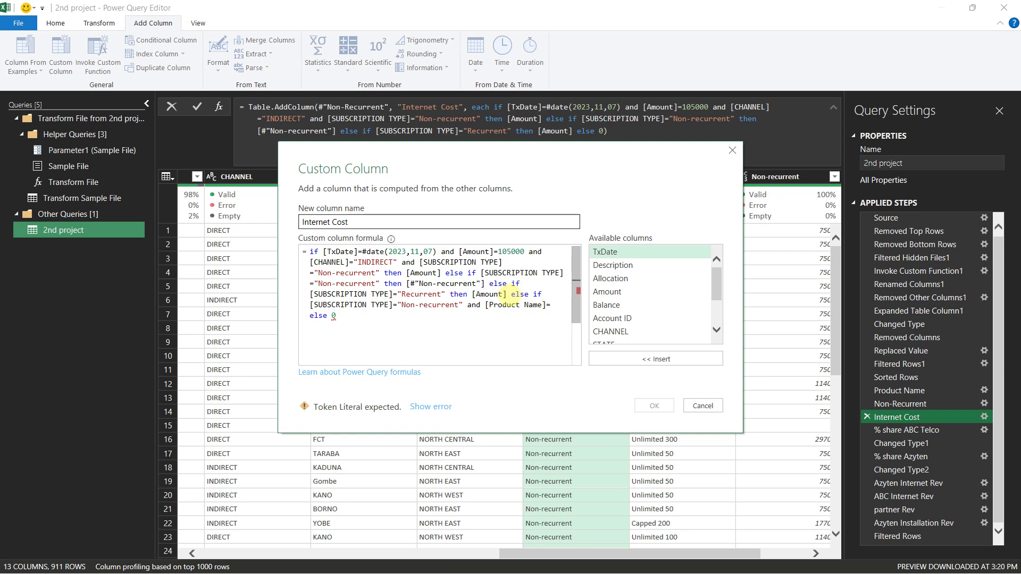
{"action": "type", "text": "\""}
{"action": "type", "text": "Unlimited"}
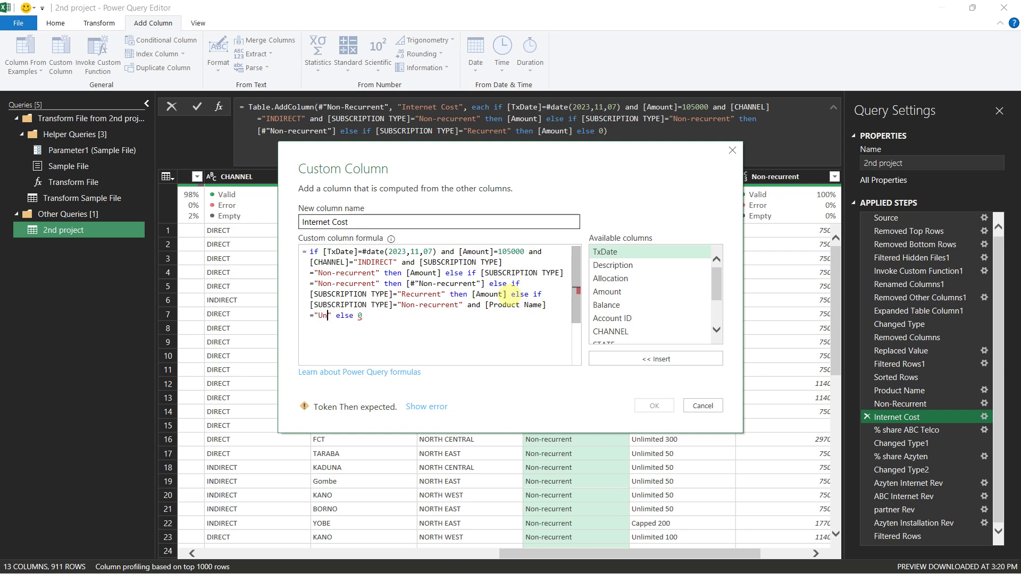
{"action": "type", "text": " 300 MRC"}
{"action": "type", "text": "then "}
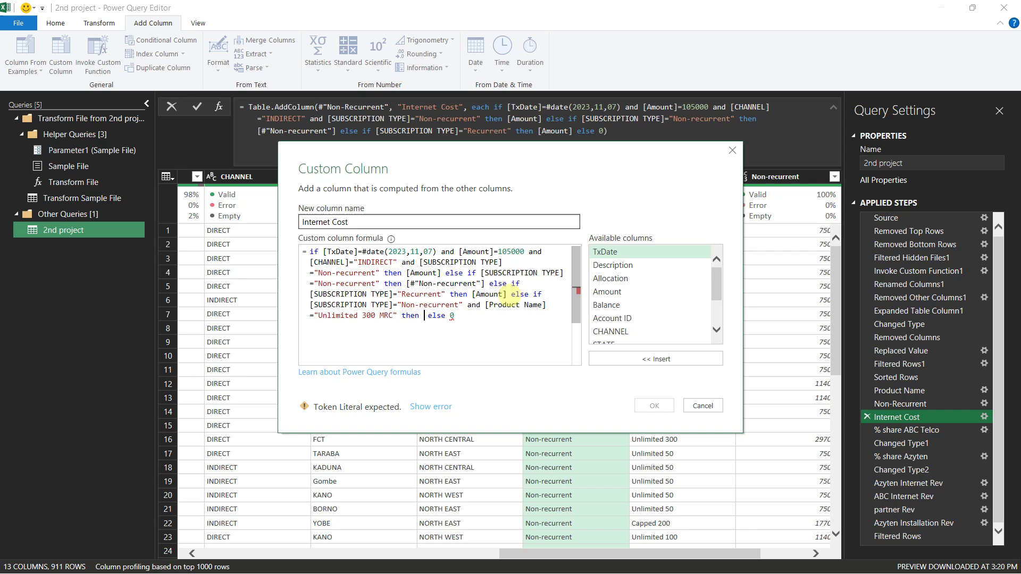
{"action": "type", "text": "0"}
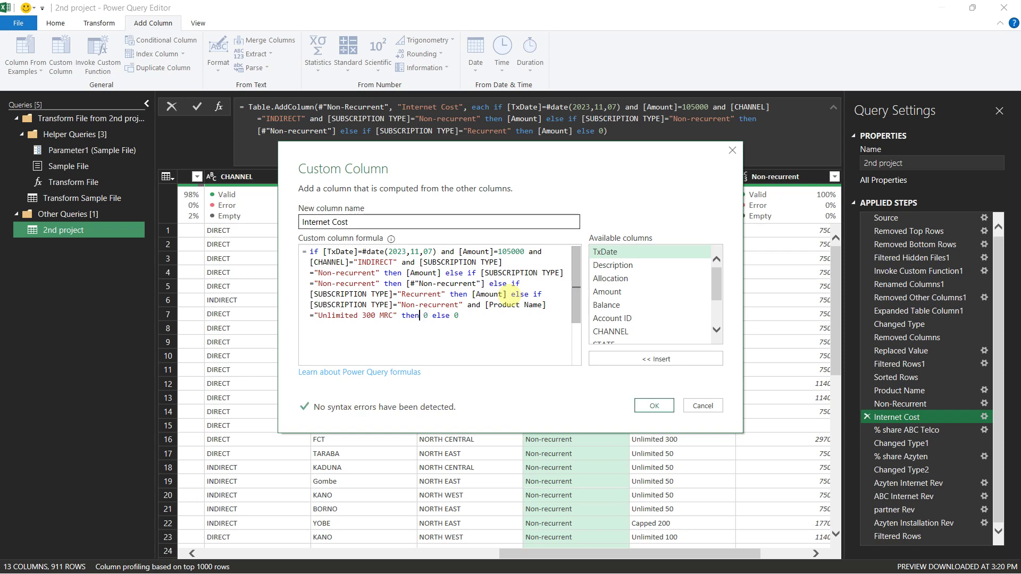
Step: Add the condition [#"Non-recurrent"]=0 to the "Unlimited 300 MRC" clause and apply the Internet Cost formula
{"action": "key", "text": "Left"}
{"action": "type", "text": "and in"}
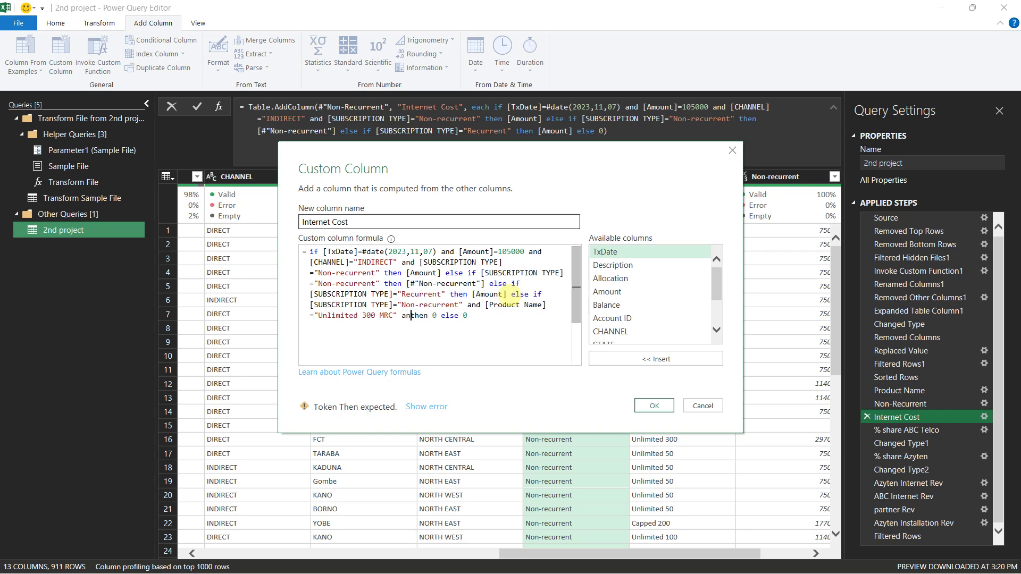
{"action": "key", "text": "BackSpace"}
{"action": "key", "text": "BackSpace"}
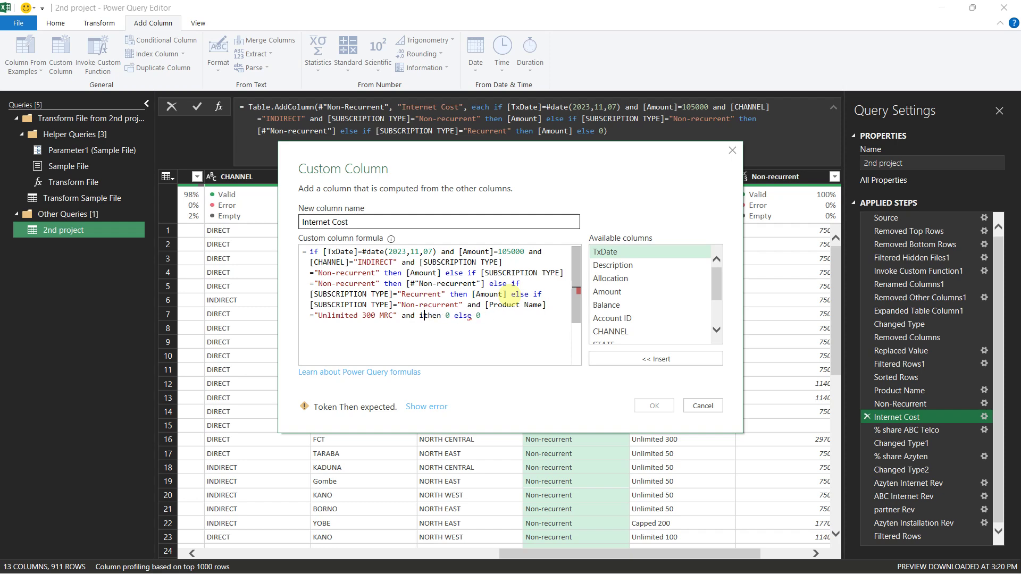
{"action": "key", "text": "Left"}
{"action": "type", "text": "non"}
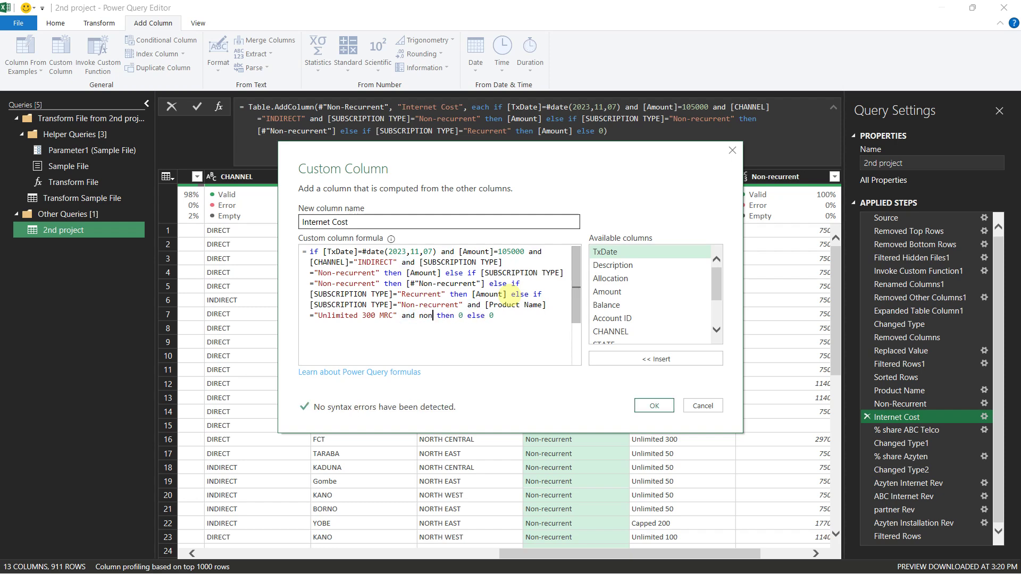
{"action": "key", "text": "Tab"}
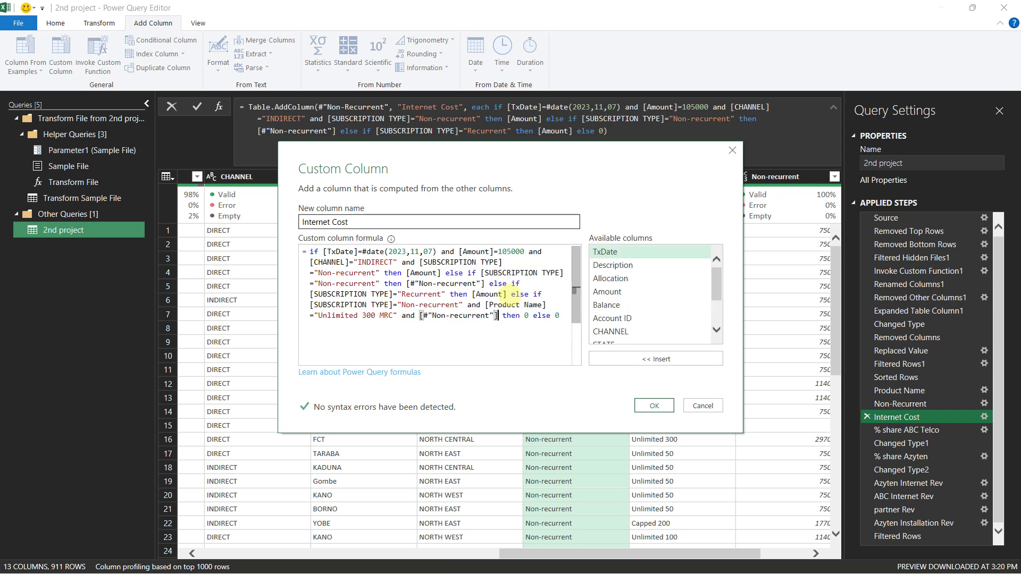
{"action": "type", "text": "=0"}
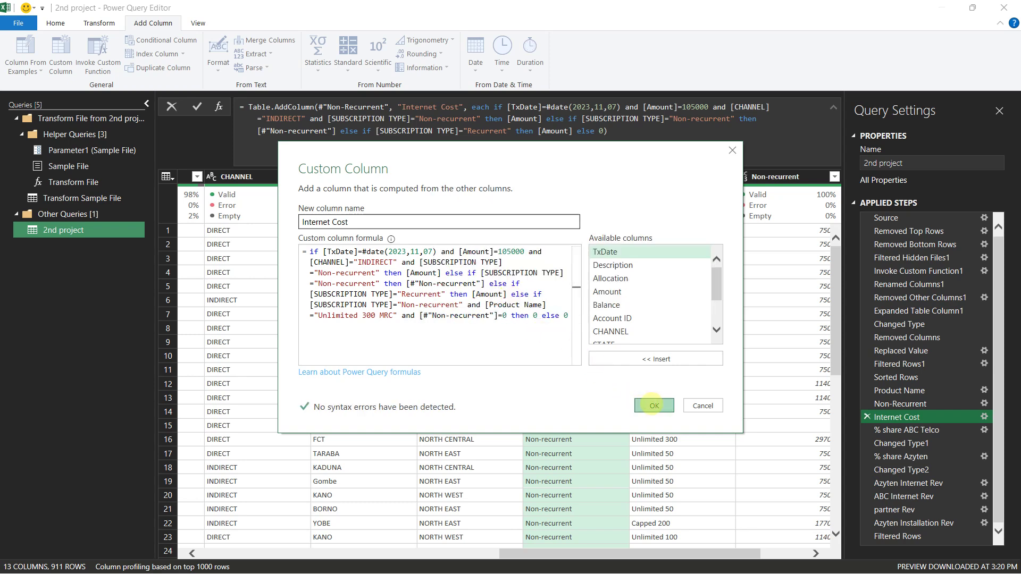
{"action": "left_click", "coordinate": [651, 406]}
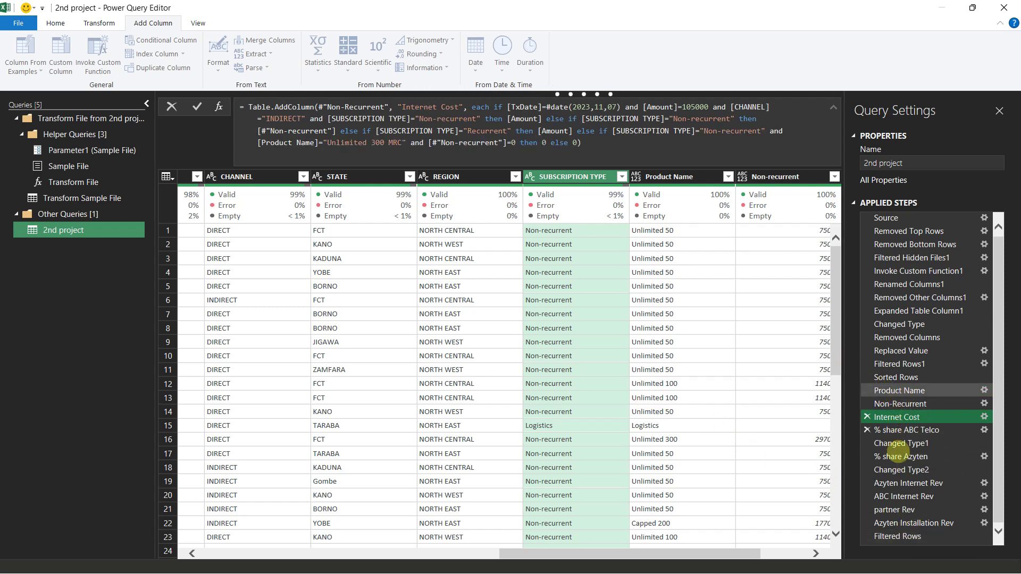
Step: Return to the Filtered Rows step and check the Internet Cost, share and CHANNEL values of the filtered rows
{"action": "left_click", "coordinate": [918, 536]}
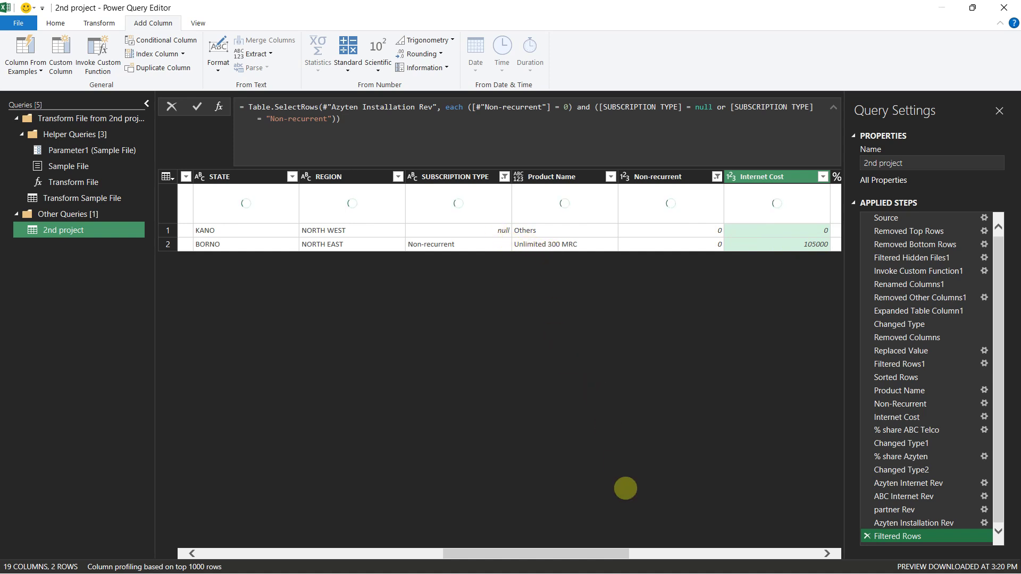
{"action": "left_click_drag", "start_coordinate": [611, 549], "coordinate": [679, 551]}
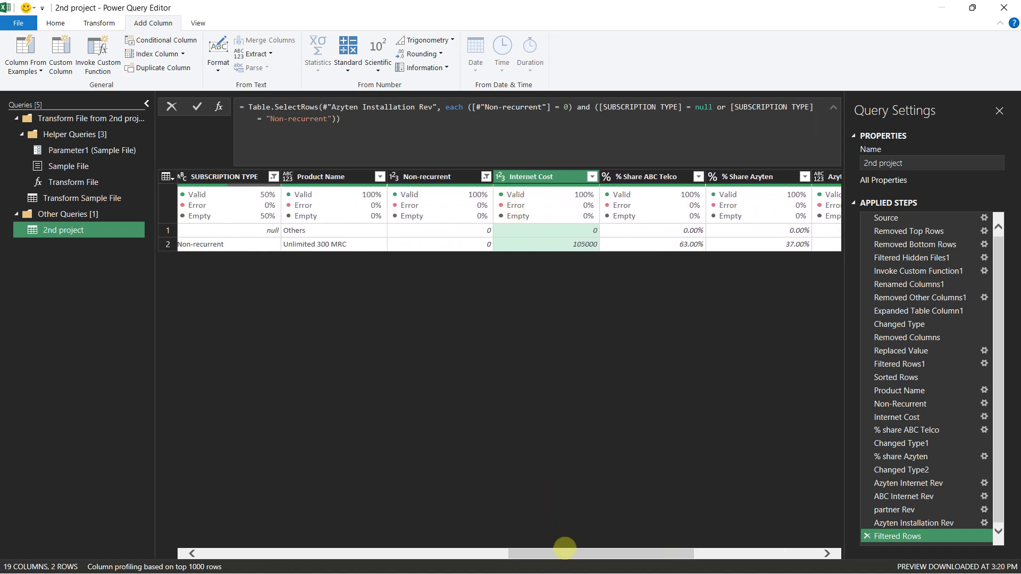
{"action": "left_click_drag", "start_coordinate": [569, 554], "coordinate": [405, 556]}
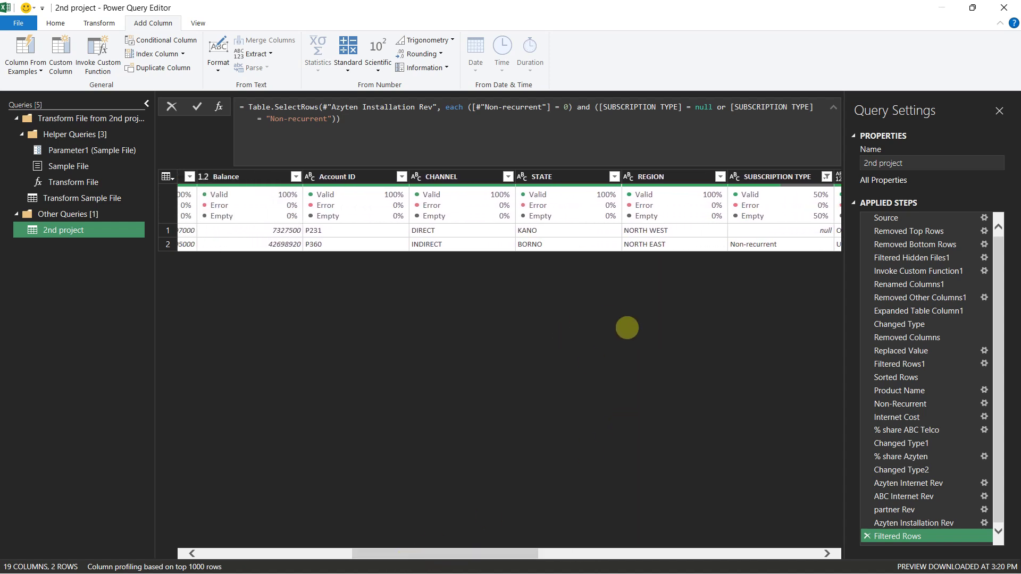
Step: Add [CHANNEL]="INDIRECT" as the first condition of the last Internet Cost else if clause, apply it, and recheck the Filtered Rows step
{"action": "left_click", "coordinate": [984, 417]}
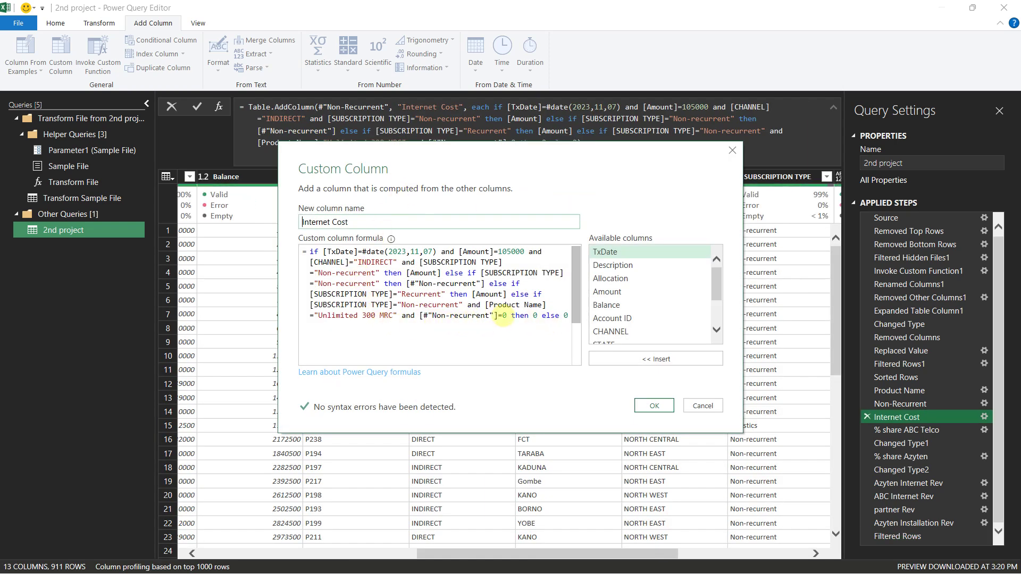
{"action": "left_click", "coordinate": [542, 294]}
{"action": "type", "text": "cha"}
{"action": "key", "text": "Down"}
{"action": "key", "text": "Down"}
{"action": "key", "text": "Down"}
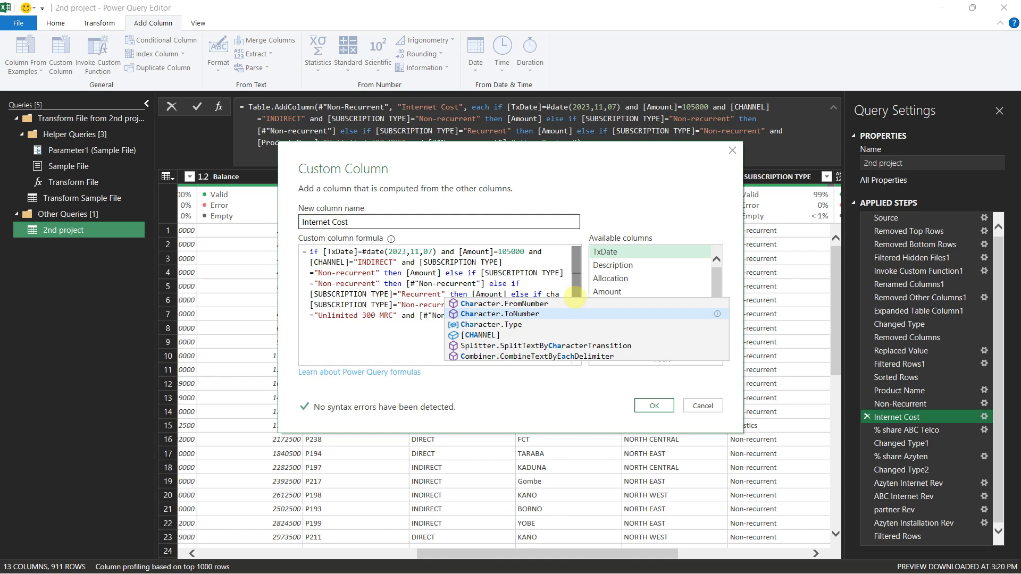
{"action": "key", "text": "Return"}
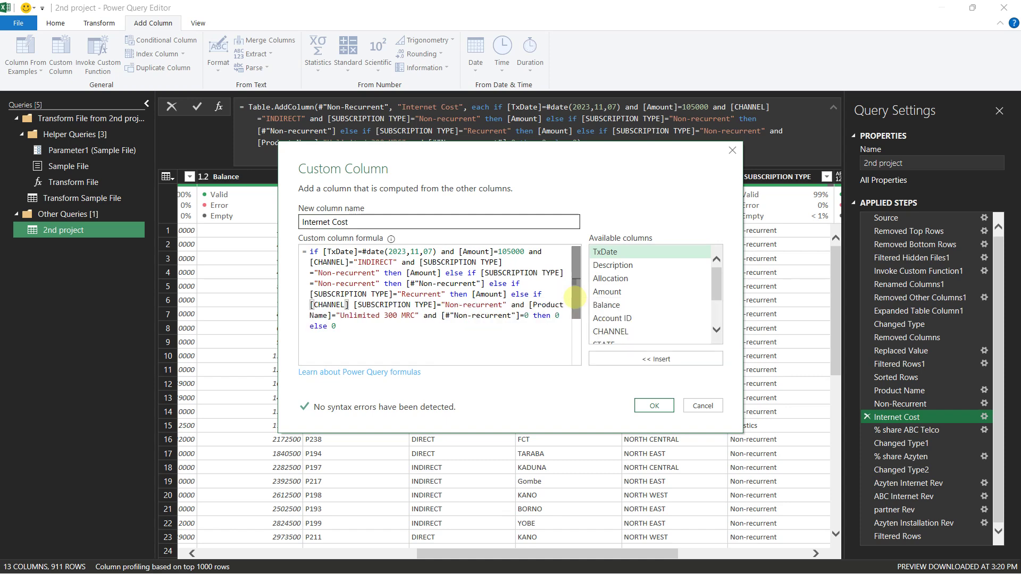
{"action": "type", "text": "=\"INDIREC"}
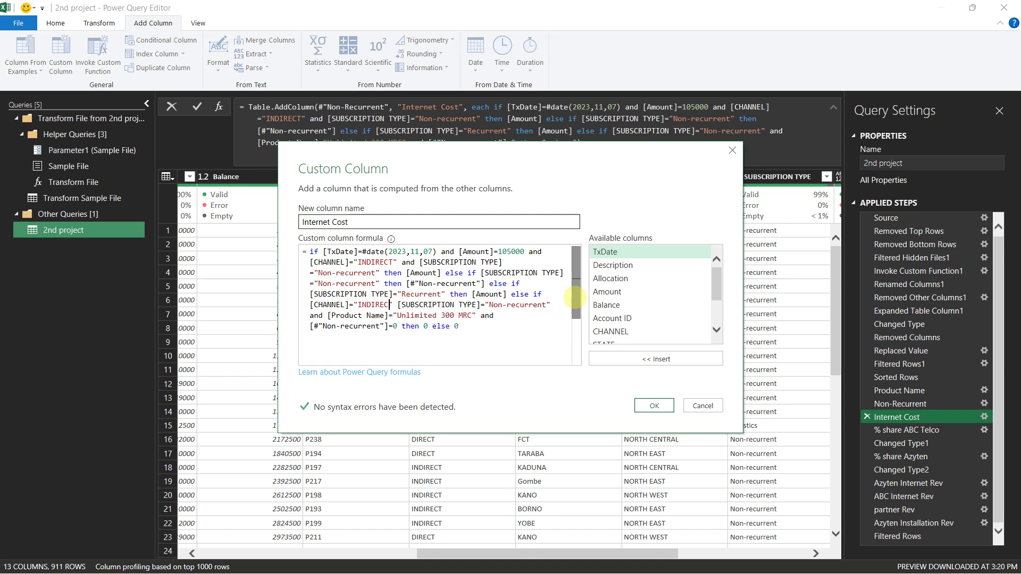
{"action": "type", "text": "T\" and"}
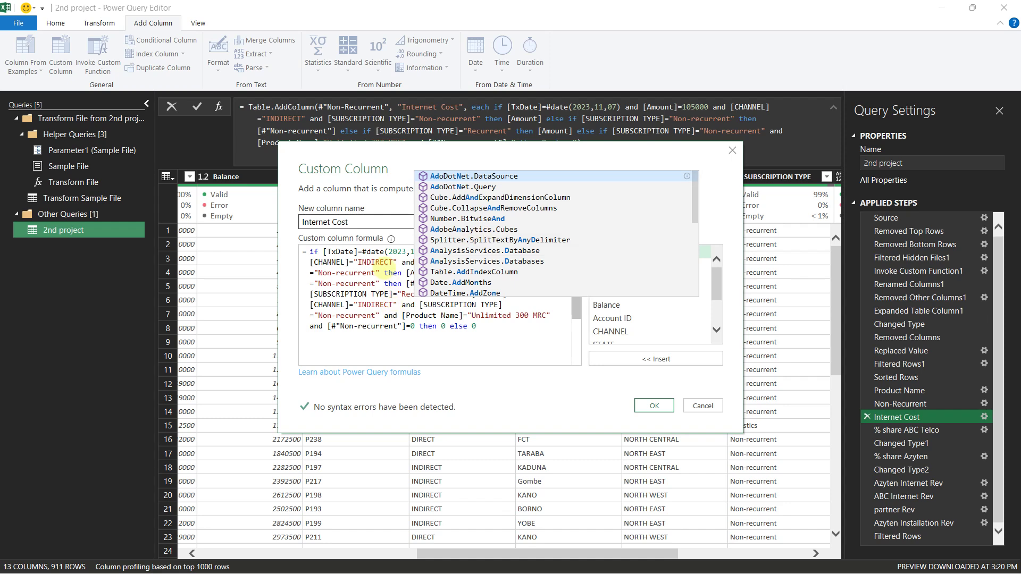
{"action": "left_click", "coordinate": [652, 405]}
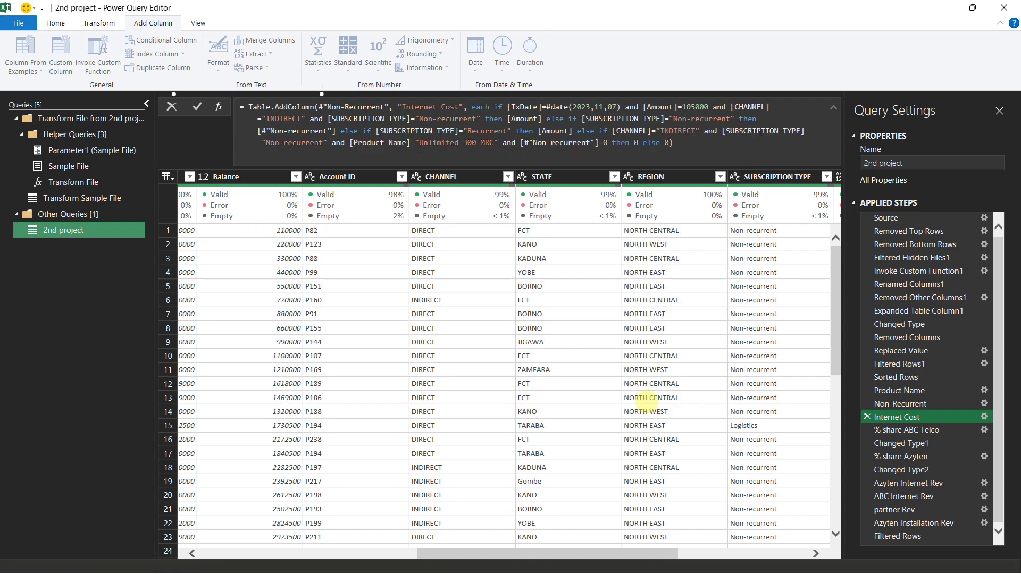
{"action": "left_click", "coordinate": [898, 536]}
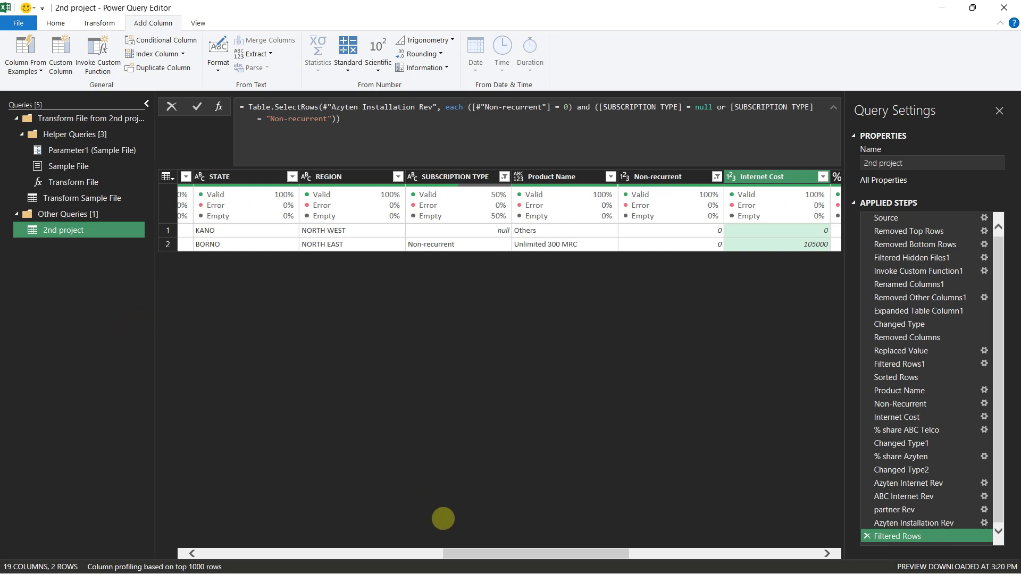
{"action": "left_click_drag", "start_coordinate": [469, 548], "coordinate": [178, 547]}
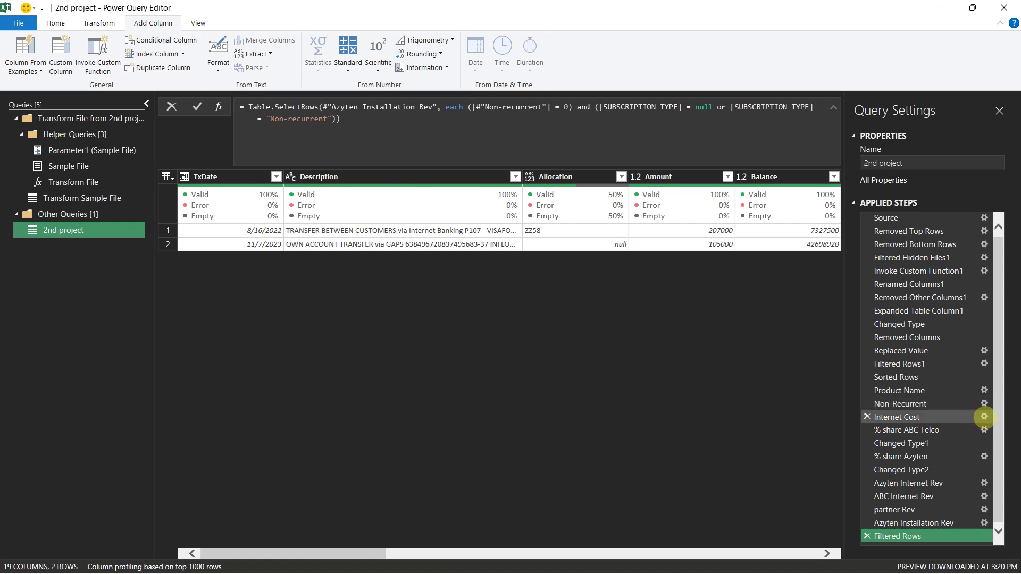
{"action": "left_click", "coordinate": [984, 417]}
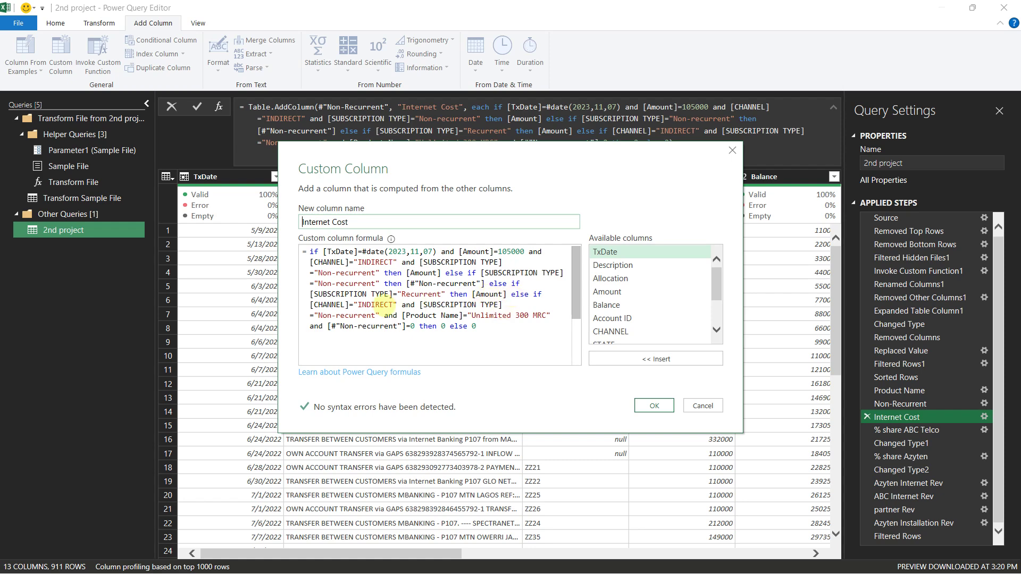
{"action": "left_click_drag", "start_coordinate": [510, 294], "coordinate": [546, 294]}
{"action": "key", "text": "BackSpace"}
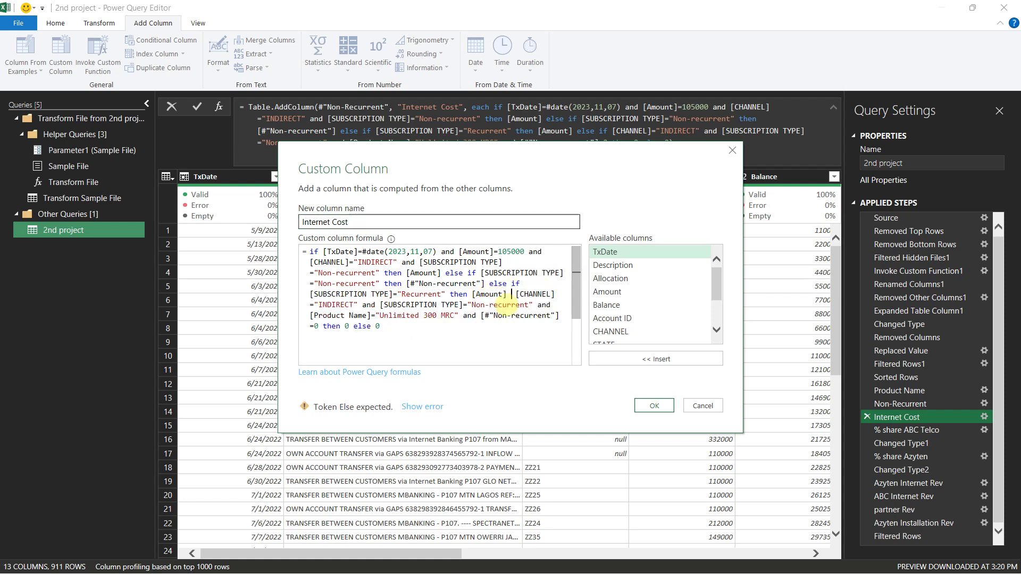
{"action": "left_click_drag", "start_coordinate": [516, 296], "coordinate": [361, 326]}
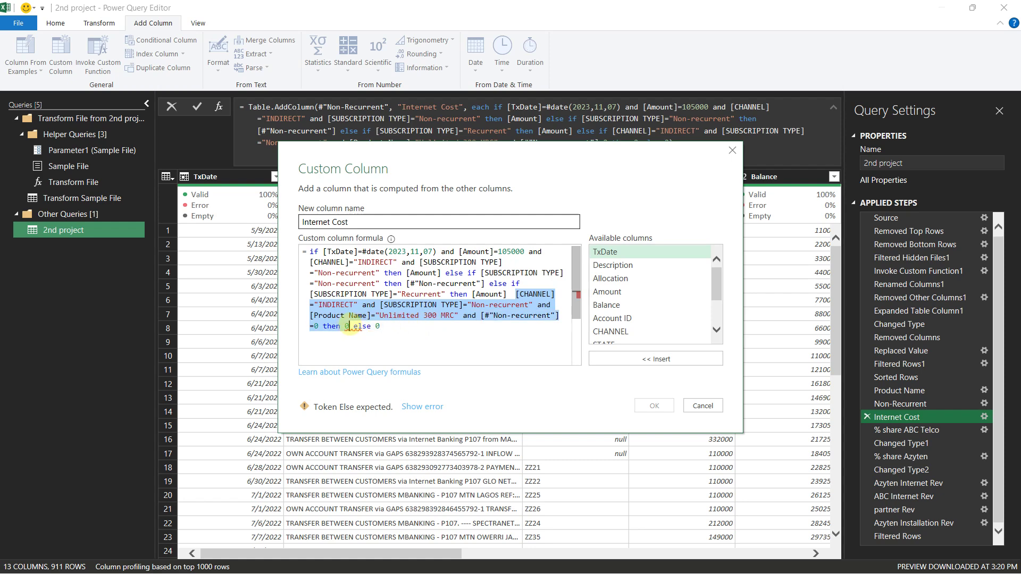
{"action": "key", "text": "BackSpace"}
{"action": "key", "text": "BackSpace"}
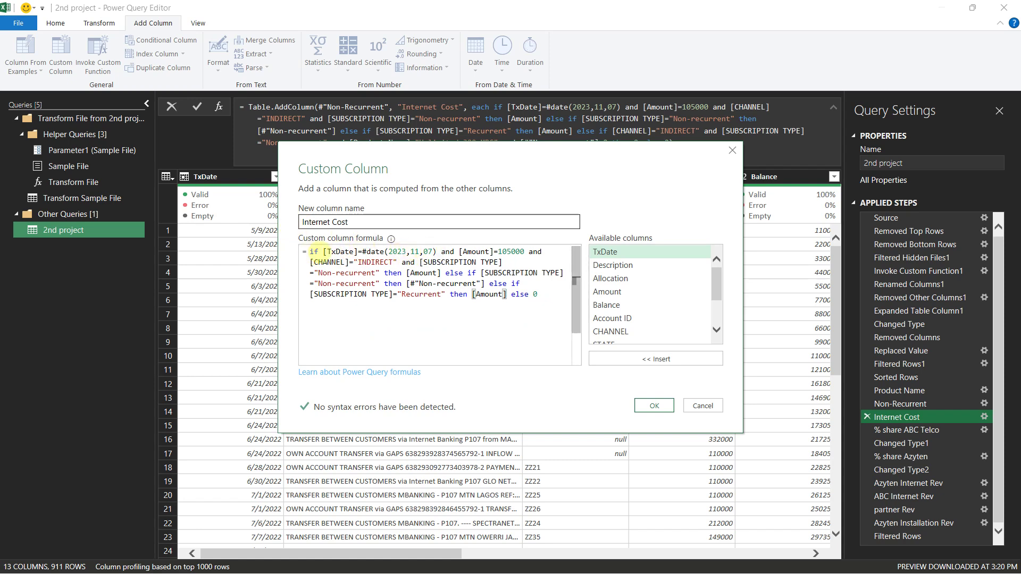
{"action": "left_click", "coordinate": [326, 252]}
{"action": "type", "text": "else if"}
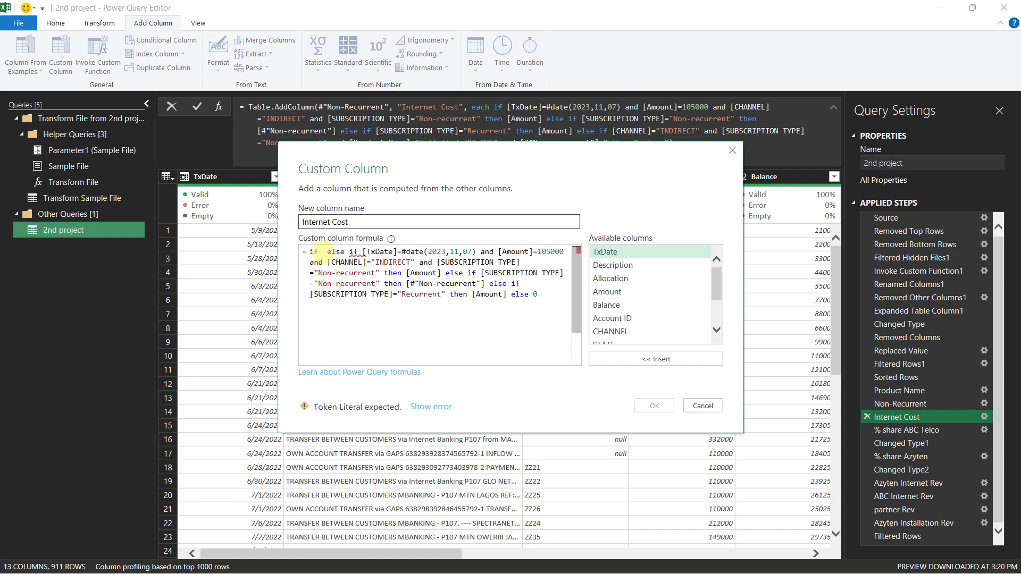
{"action": "key", "text": "BackSpace"}
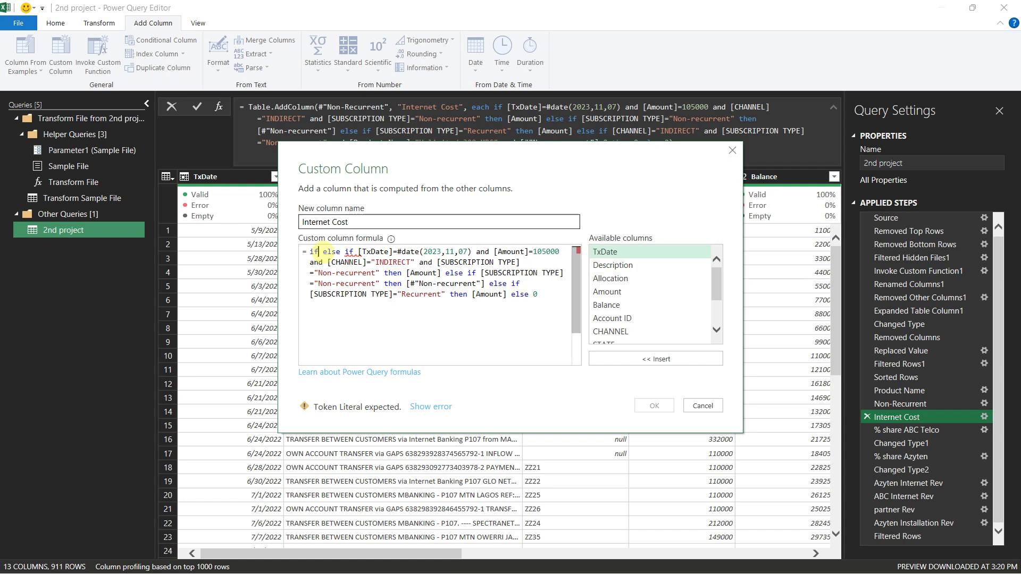
{"action": "key", "text": "ctrl+z"}
{"action": "key", "text": "ctrl+z"}
{"action": "key", "text": "ctrl+z"}
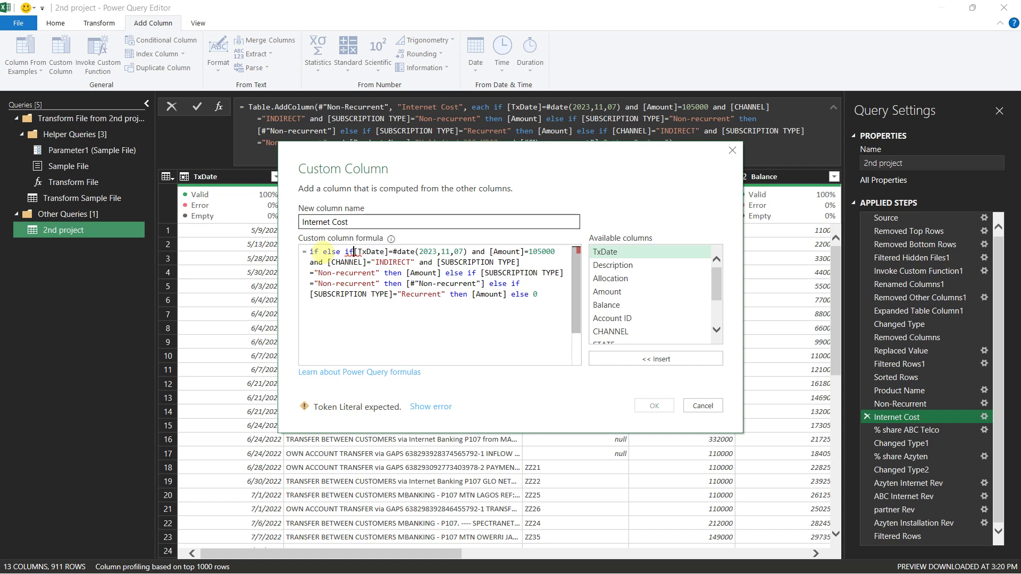
{"action": "key", "text": "BackSpace"}
{"action": "key", "text": "BackSpace"}
{"action": "key", "text": "BackSpace"}
{"action": "key", "text": "BackSpace"}
{"action": "key", "text": "BackSpace"}
{"action": "key", "text": "BackSpace"}
{"action": "key", "text": "BackSpace"}
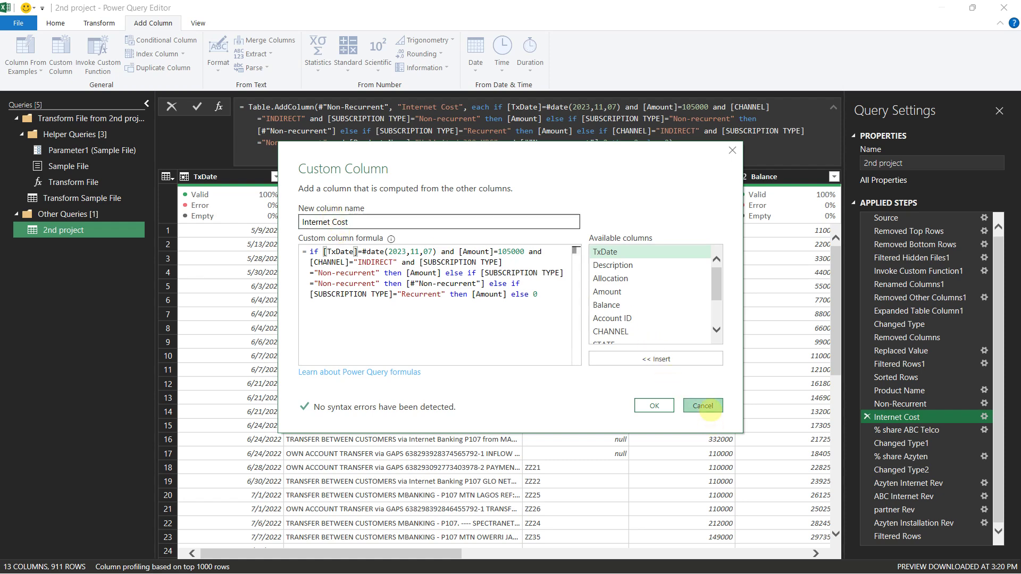
{"action": "left_click", "coordinate": [702, 406]}
{"action": "left_click", "coordinate": [570, 312]}
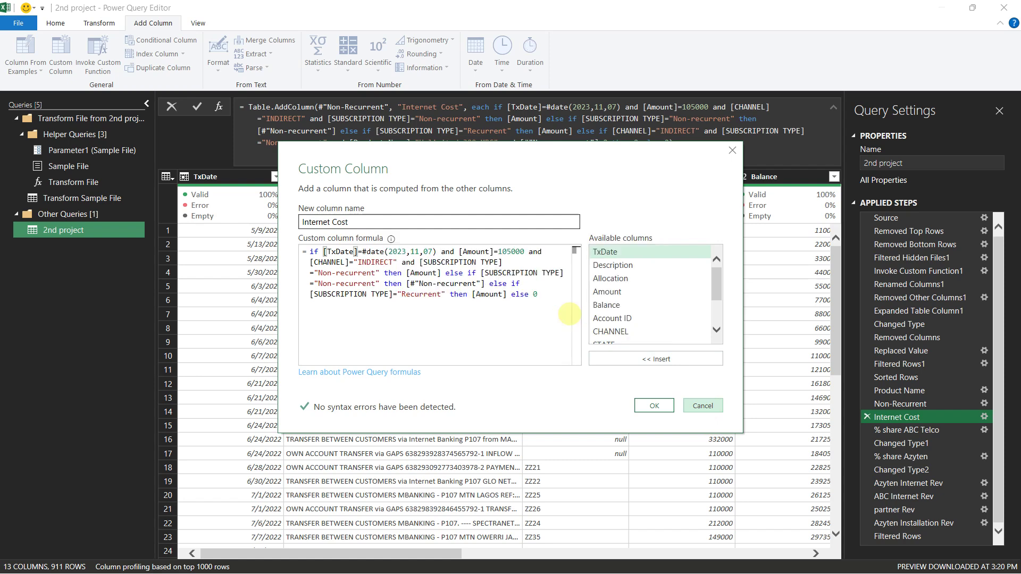
{"action": "left_click", "coordinate": [707, 405]}
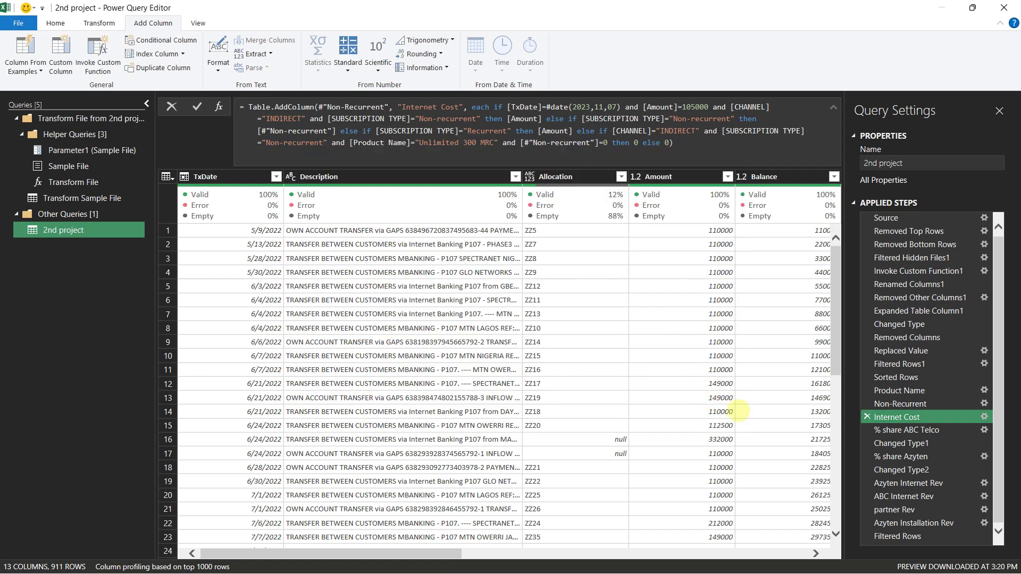
Step: Recheck the Internet Cost values of the filtered rows and delete the Filtered Rows step from the query
{"action": "left_click", "coordinate": [916, 536]}
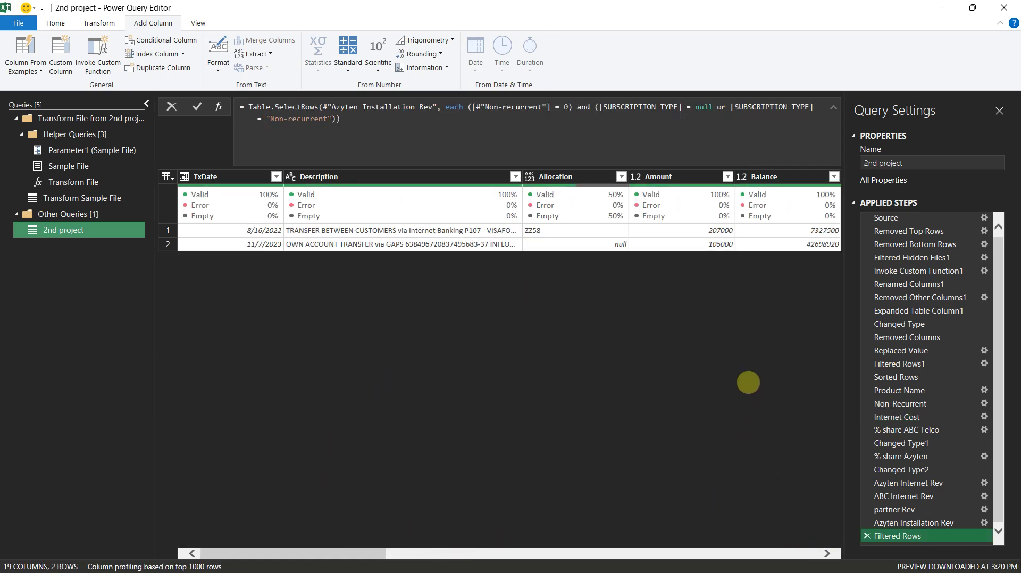
{"action": "left_click_drag", "start_coordinate": [365, 558], "coordinate": [620, 568]}
{"action": "left_click_drag", "start_coordinate": [632, 572], "coordinate": [645, 571]}
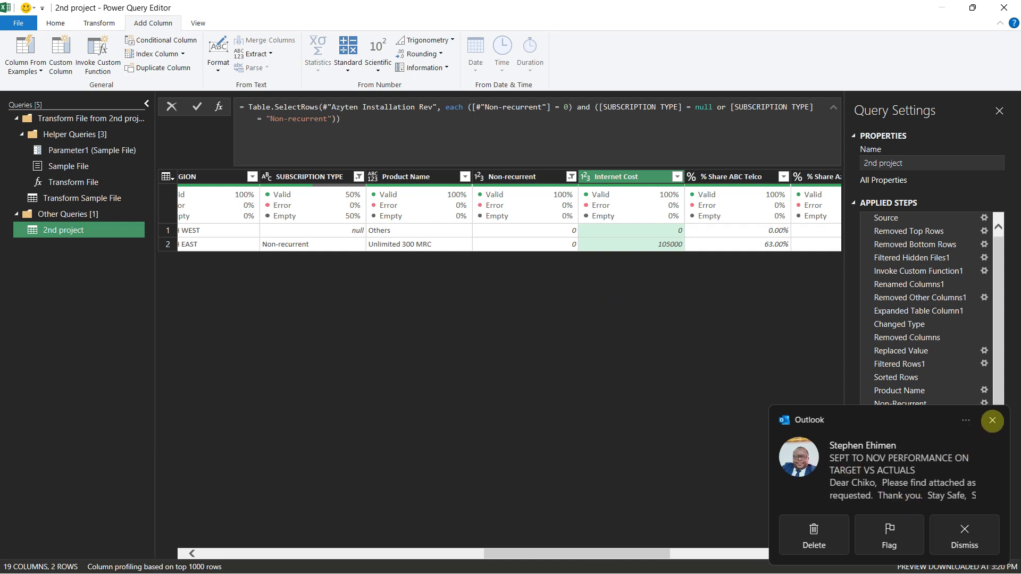
{"action": "left_click", "coordinate": [992, 420]}
{"action": "left_click", "coordinate": [866, 536]}
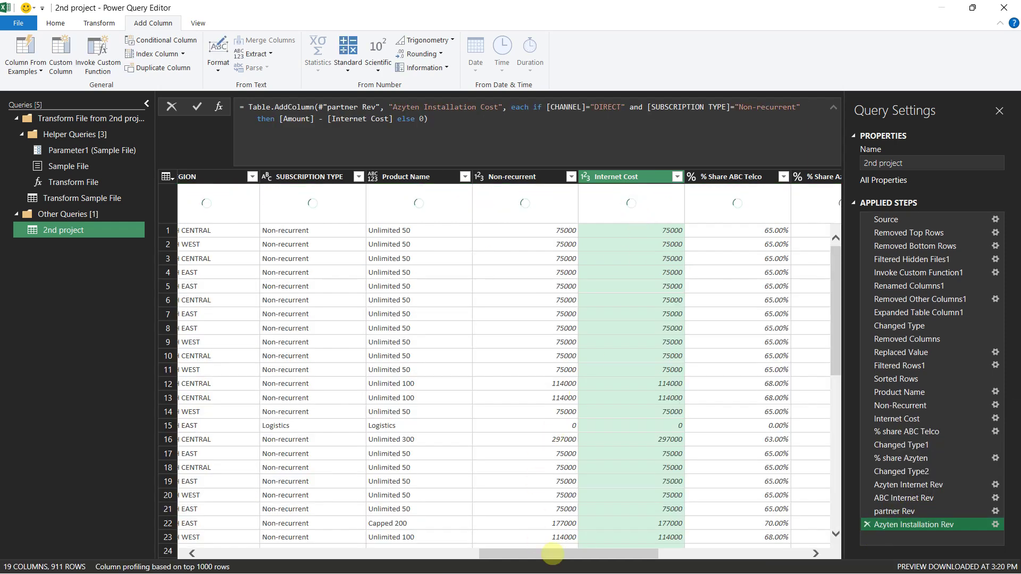
Step: Examine the share, revenue and Azyten Installation Cost columns down the unfiltered rows of the query
{"action": "left_click_drag", "start_coordinate": [555, 555], "coordinate": [784, 564]}
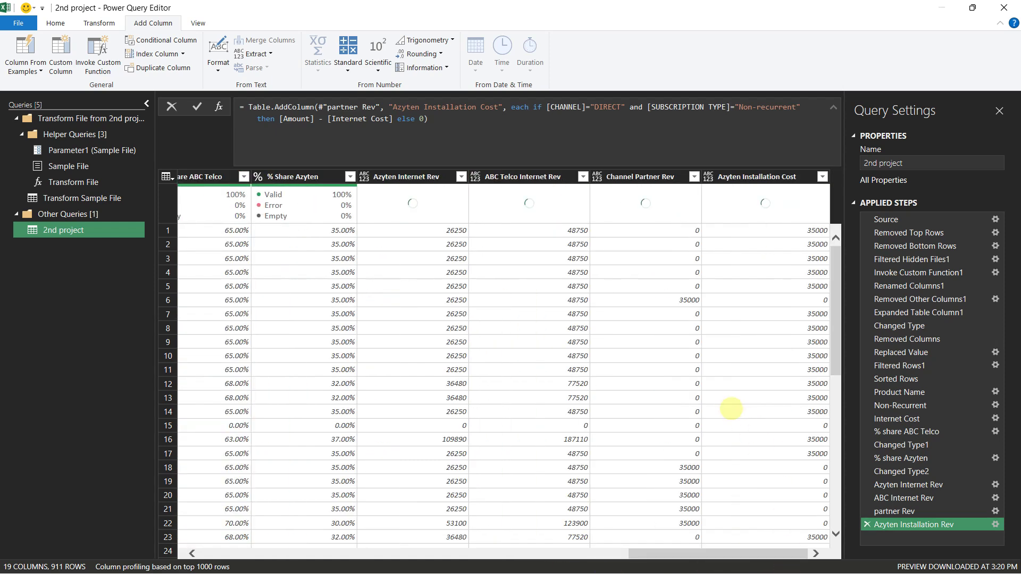
{"action": "scroll", "coordinate": [666, 287], "scroll_direction": "down", "scroll_amount": 20}
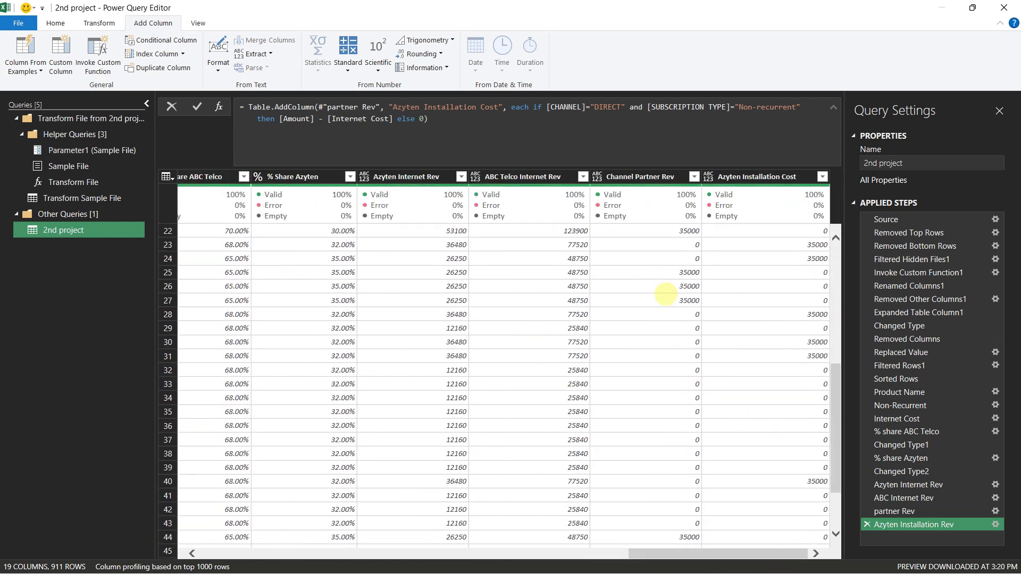
{"action": "scroll", "coordinate": [659, 307], "scroll_direction": "down", "scroll_amount": 20}
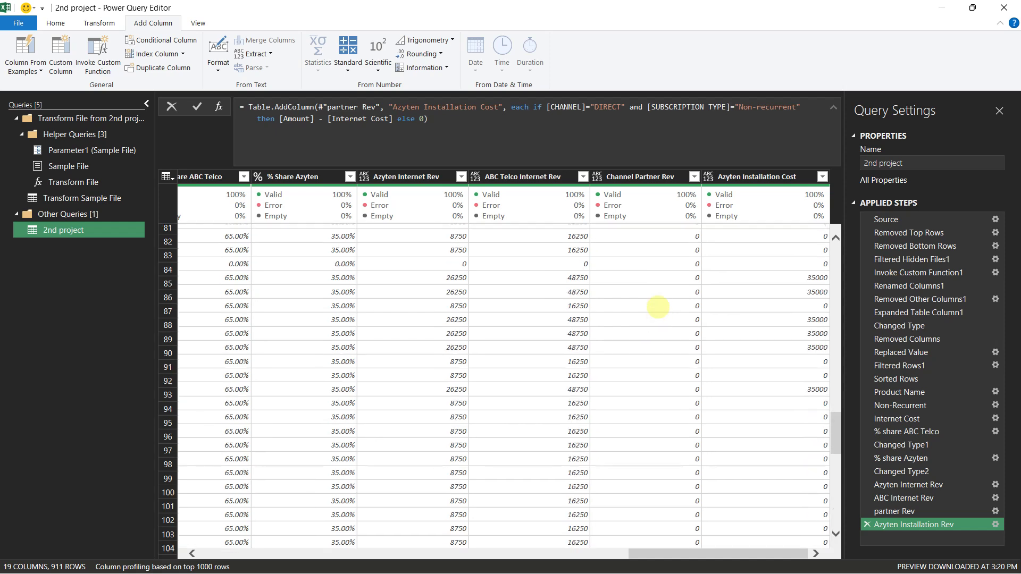
{"action": "scroll", "coordinate": [653, 302], "scroll_direction": "down", "scroll_amount": 20}
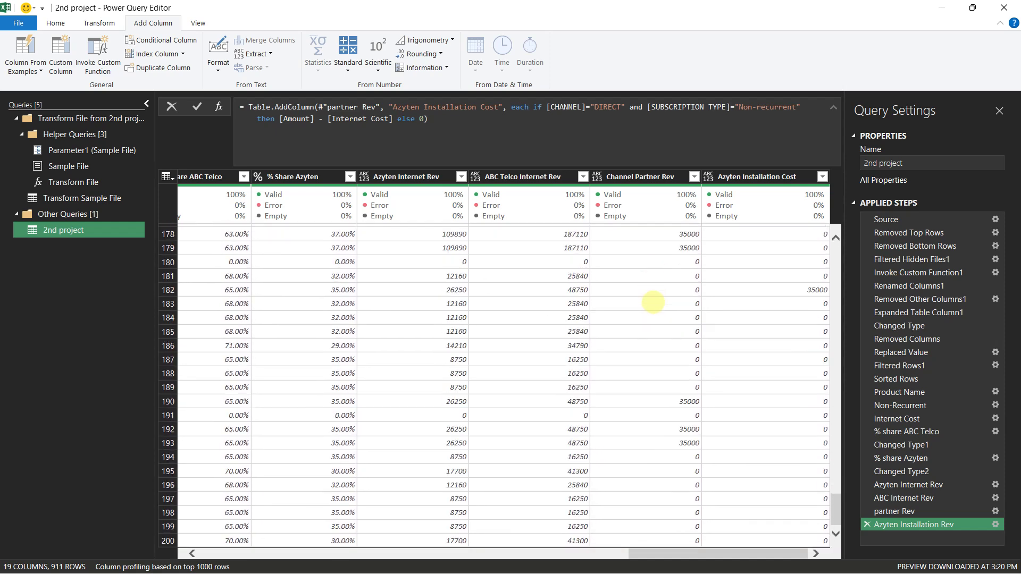
{"action": "scroll", "coordinate": [654, 306], "scroll_direction": "down", "scroll_amount": 10}
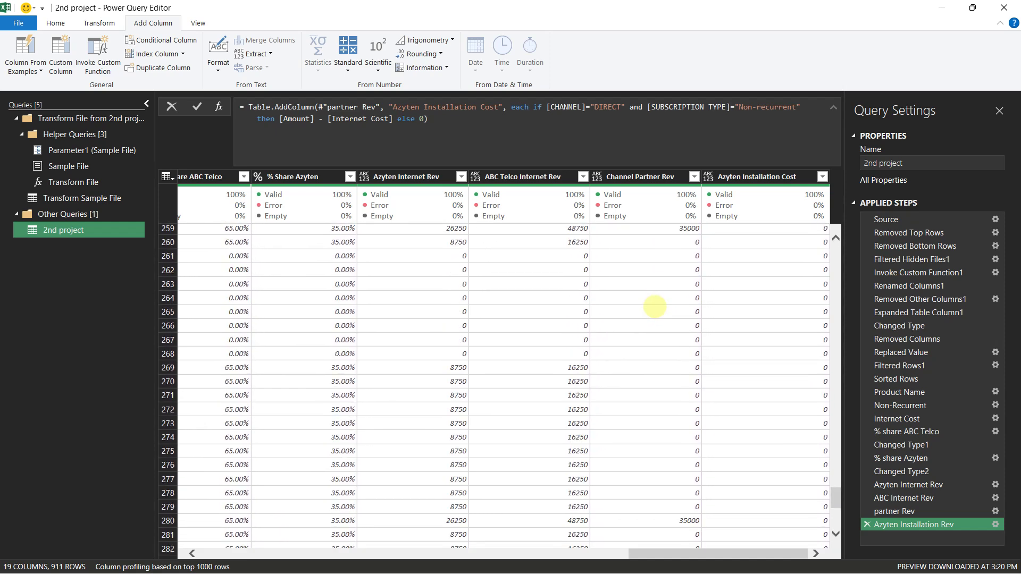
{"action": "scroll", "coordinate": [654, 307], "scroll_direction": "up", "scroll_amount": 8}
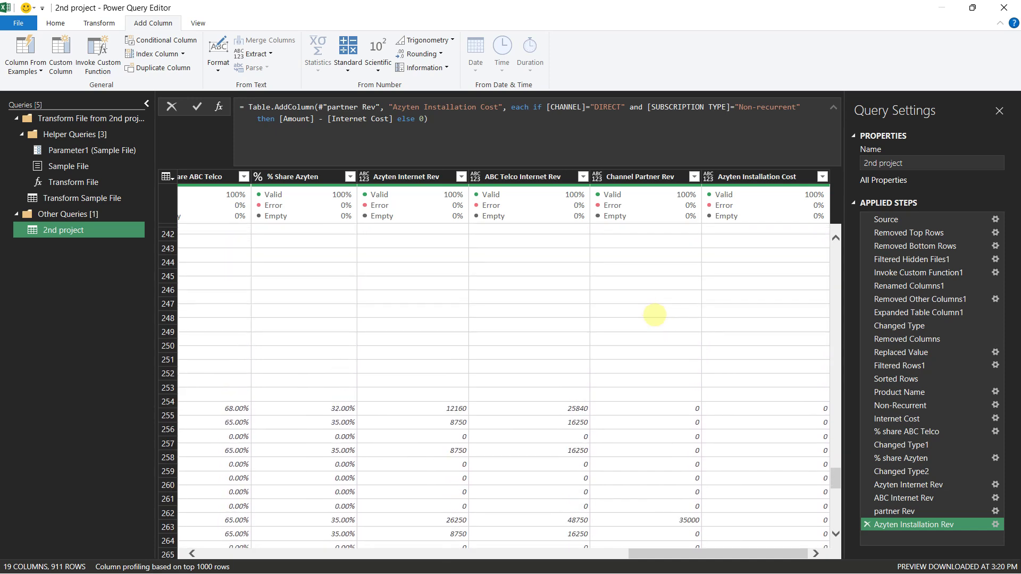
{"action": "left_click_drag", "start_coordinate": [836, 471], "coordinate": [833, 276]}
{"action": "left_click_drag", "start_coordinate": [825, 334], "coordinate": [831, 541]}
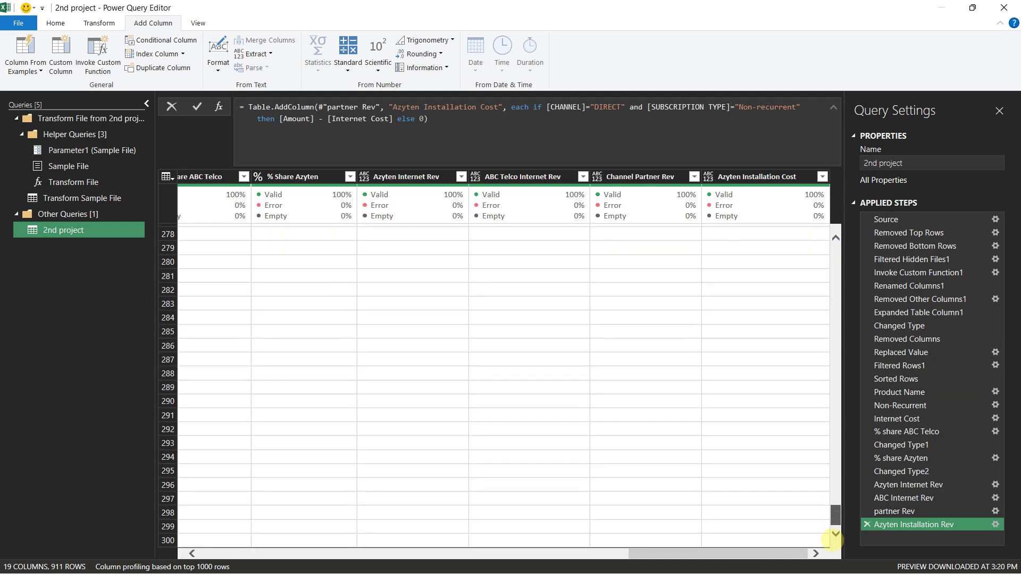
{"action": "scroll", "coordinate": [836, 478], "scroll_direction": "down", "scroll_amount": 15}
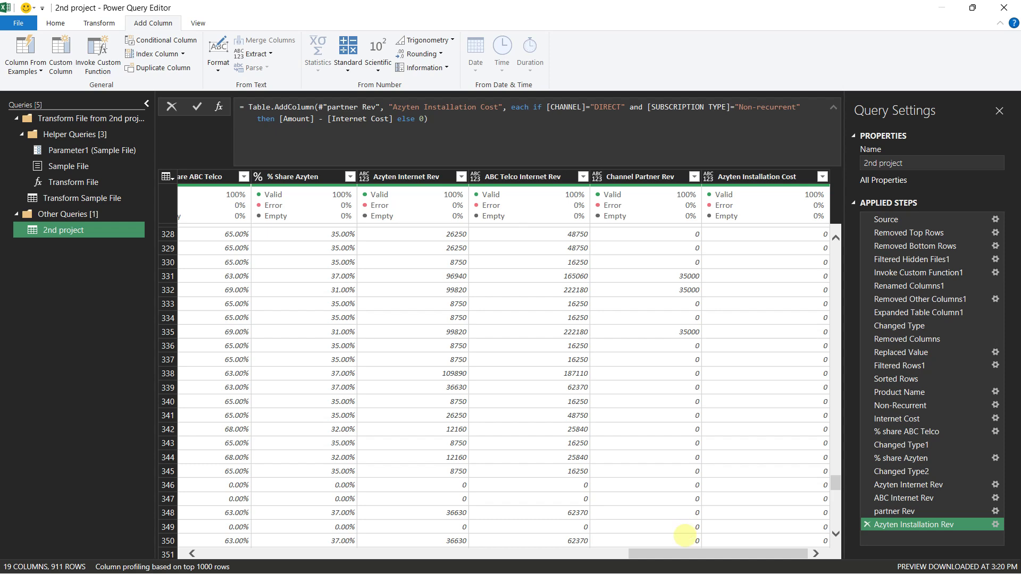
Step: Review the available SUBSCRIPTION TYPE values without filtering, and return to the revenue and installation cost columns
{"action": "left_click_drag", "start_coordinate": [690, 553], "coordinate": [459, 567]}
{"action": "left_click", "coordinate": [603, 179]}
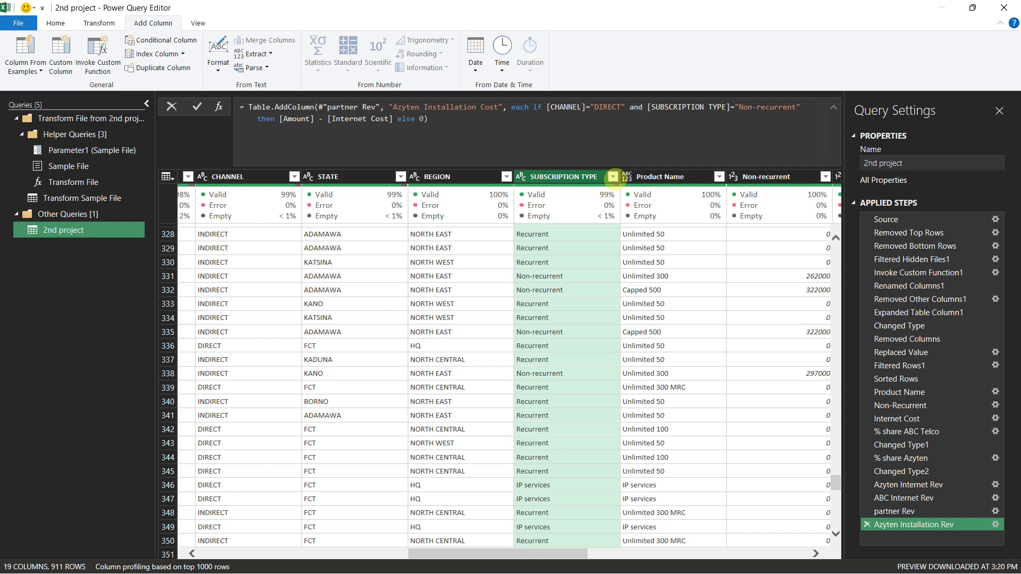
{"action": "left_click", "coordinate": [613, 177]}
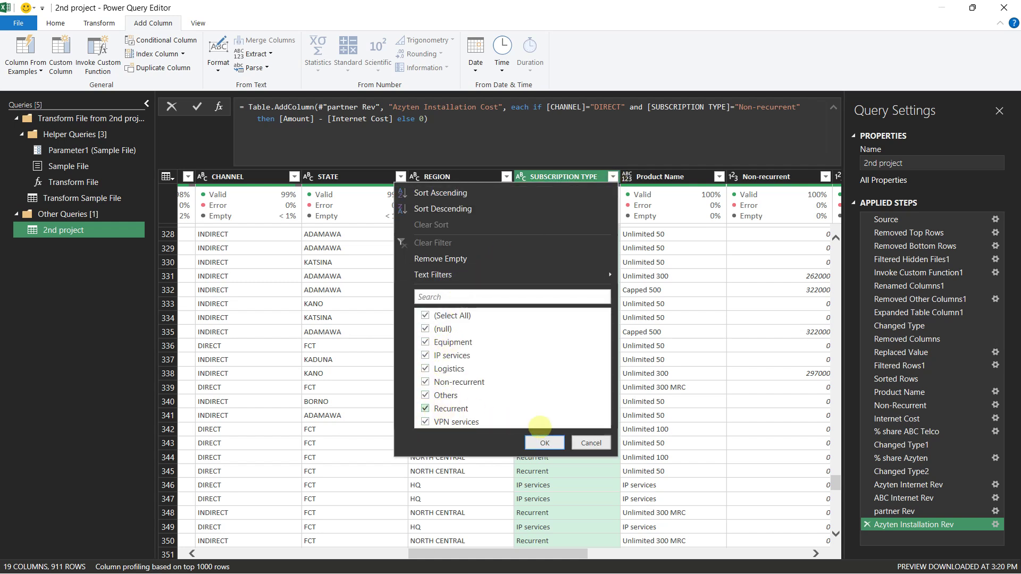
{"action": "left_click", "coordinate": [590, 442]}
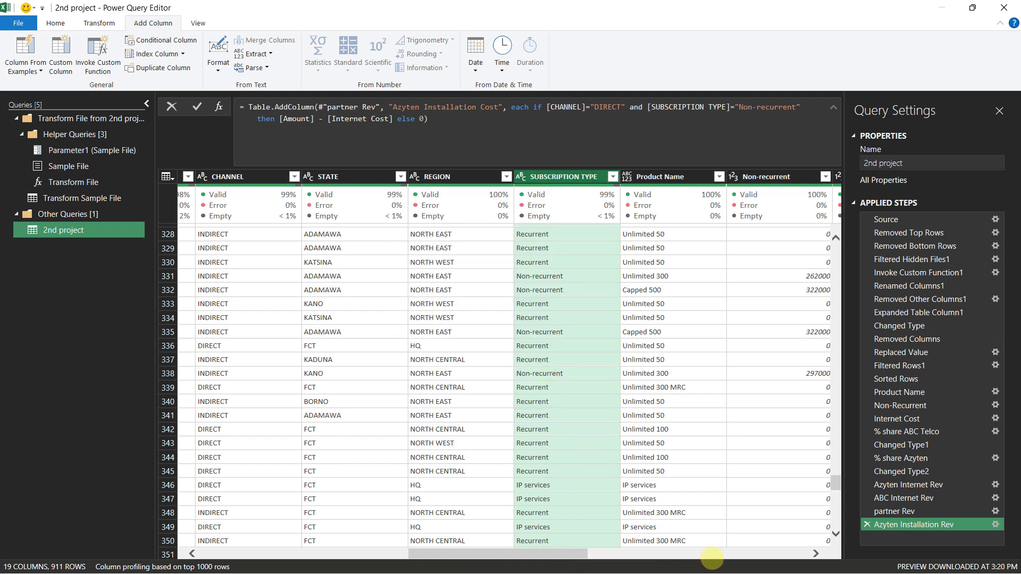
{"action": "left_click", "coordinate": [804, 556]}
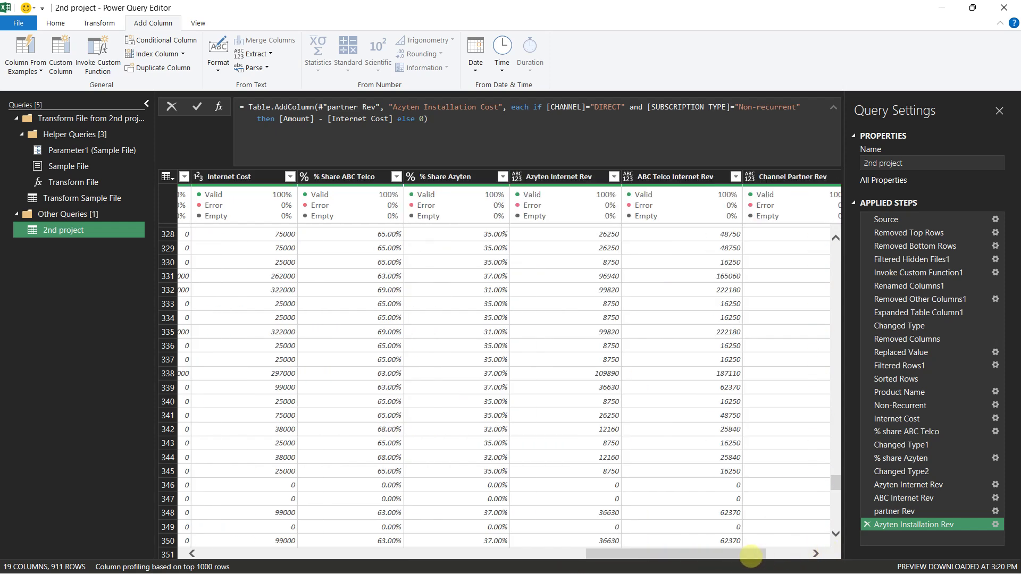
{"action": "left_click", "coordinate": [775, 556]}
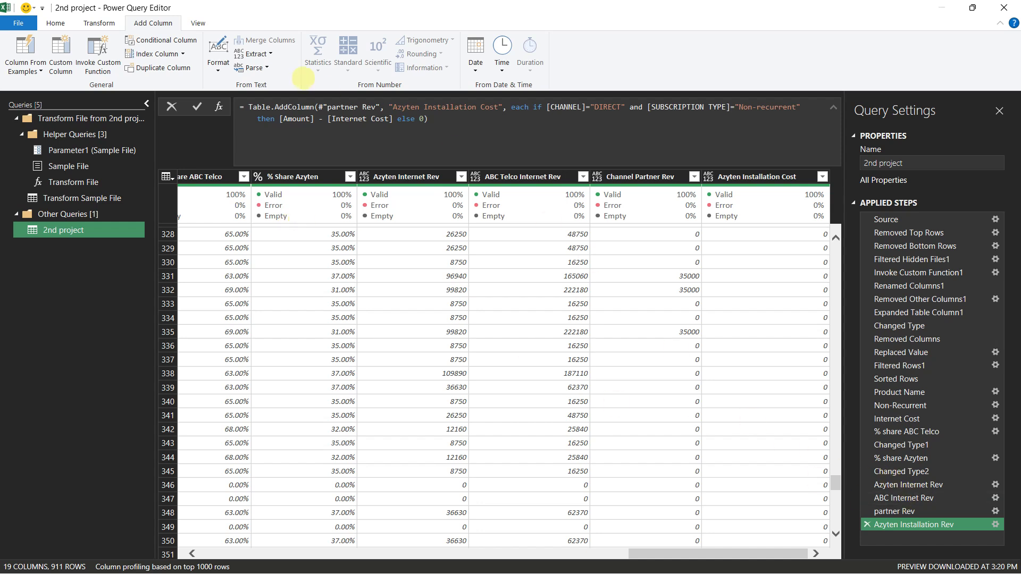
Step: Create a new custom column named "Azyten Total Rev"
{"action": "left_click", "coordinate": [67, 50]}
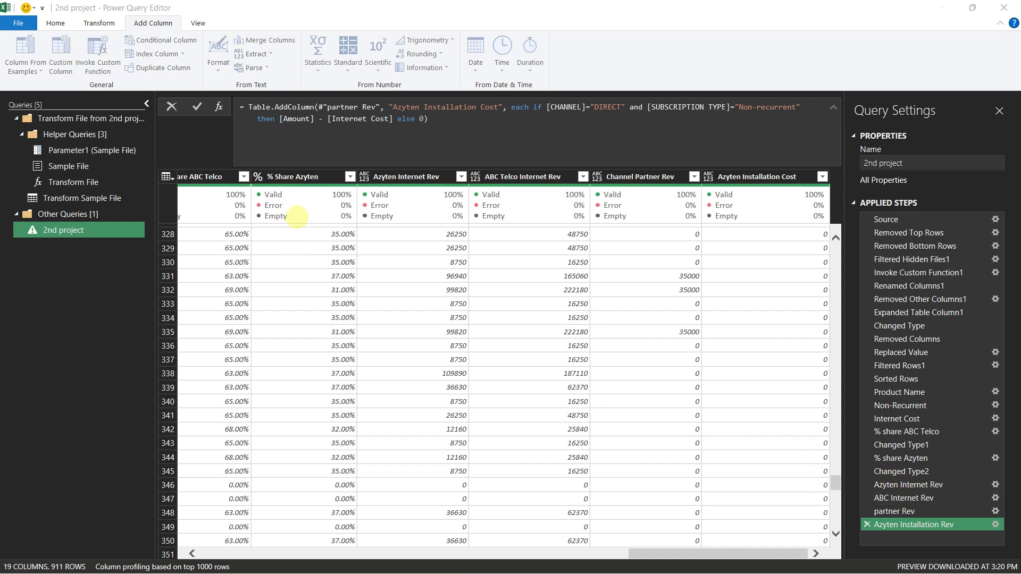
{"action": "double_click", "coordinate": [309, 221]}
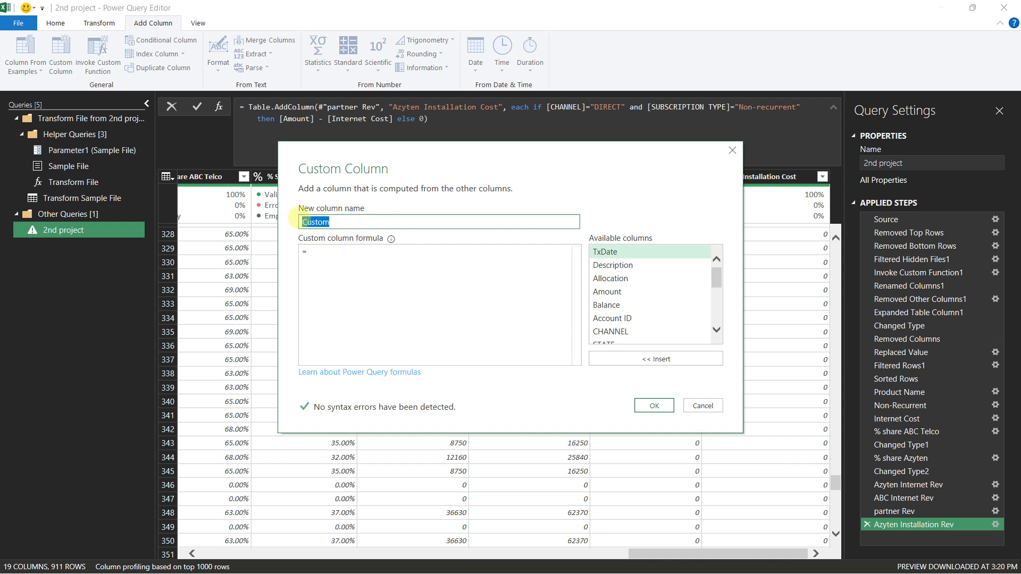
{"action": "type", "text": "Azyten Total Rev"}
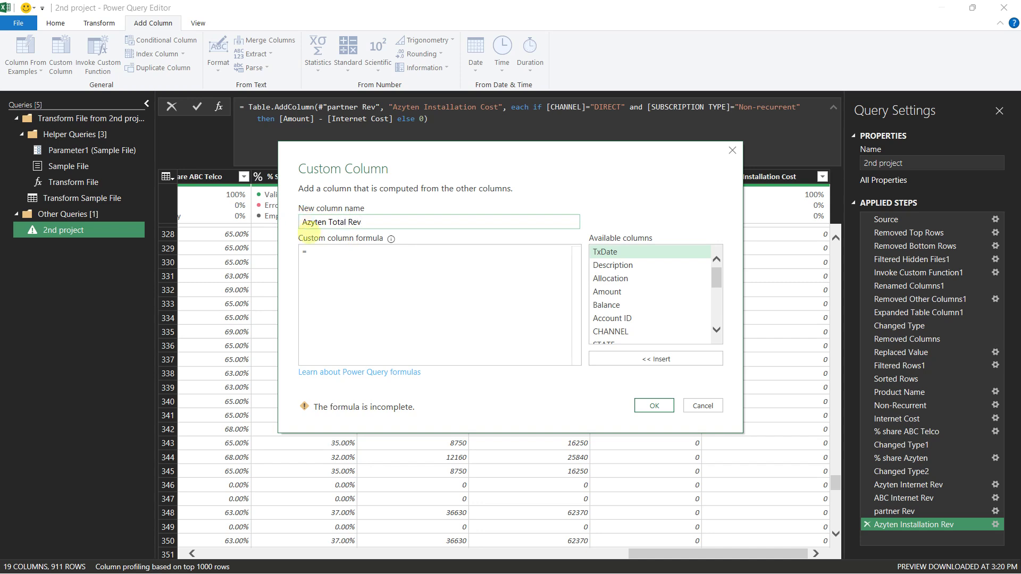
Step: Begin the Azyten Total Rev formula with the condition if [SUBSCRIPTION TYPE]<>"Non-recurrent" and
{"action": "left_click", "coordinate": [322, 254]}
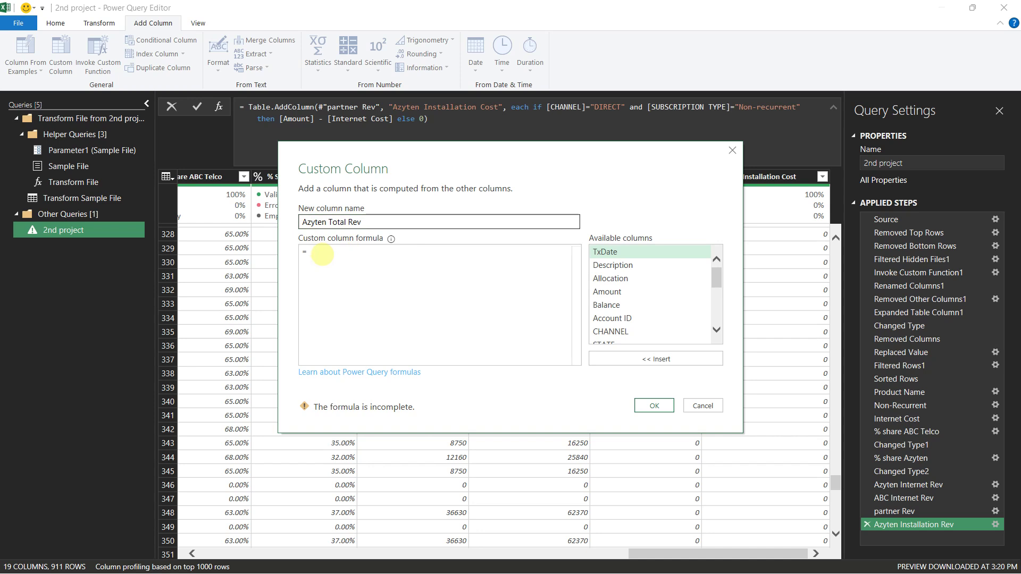
{"action": "type", "text": "if "}
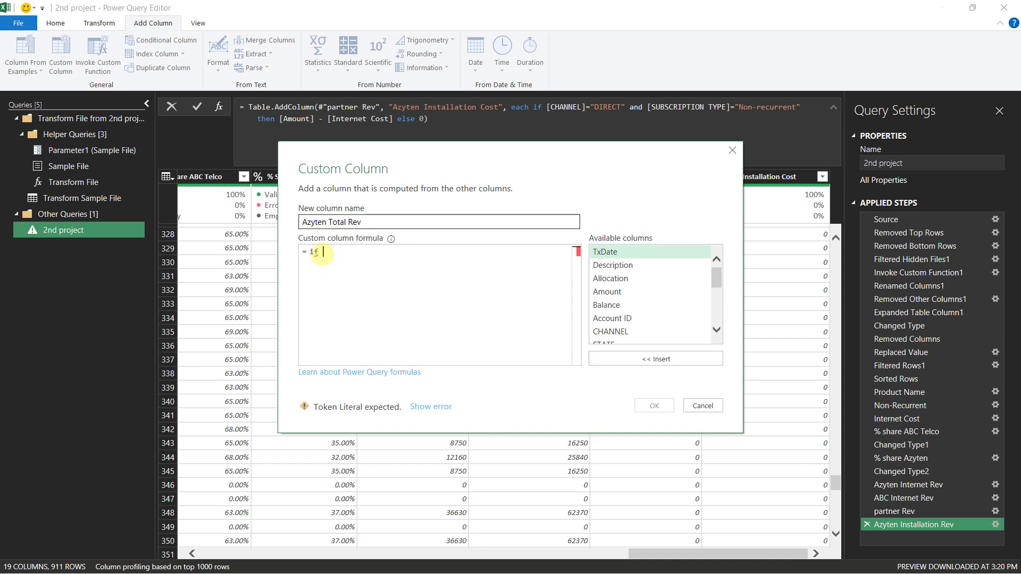
{"action": "type", "text": "Sub"}
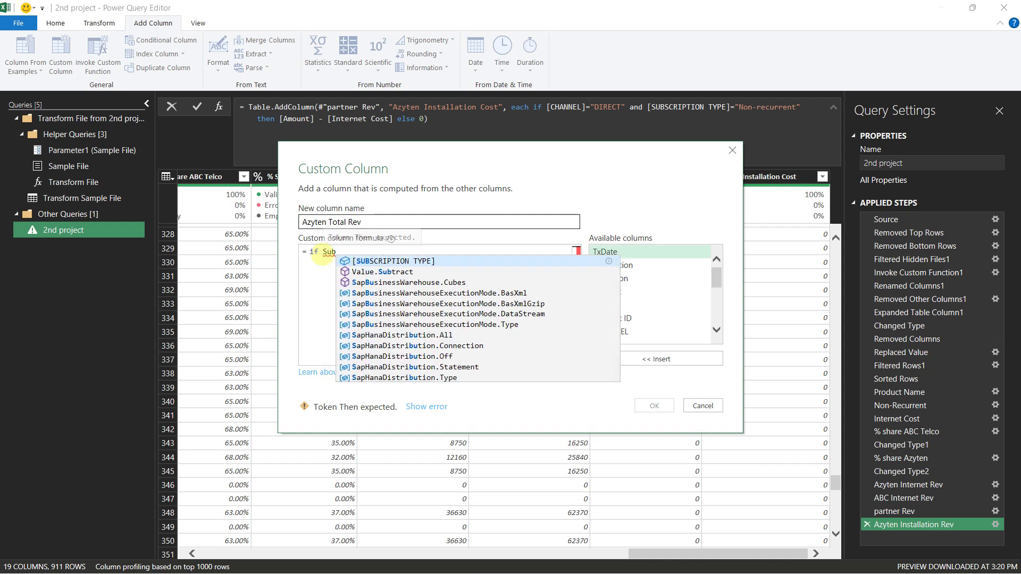
{"action": "key", "text": "Tab"}
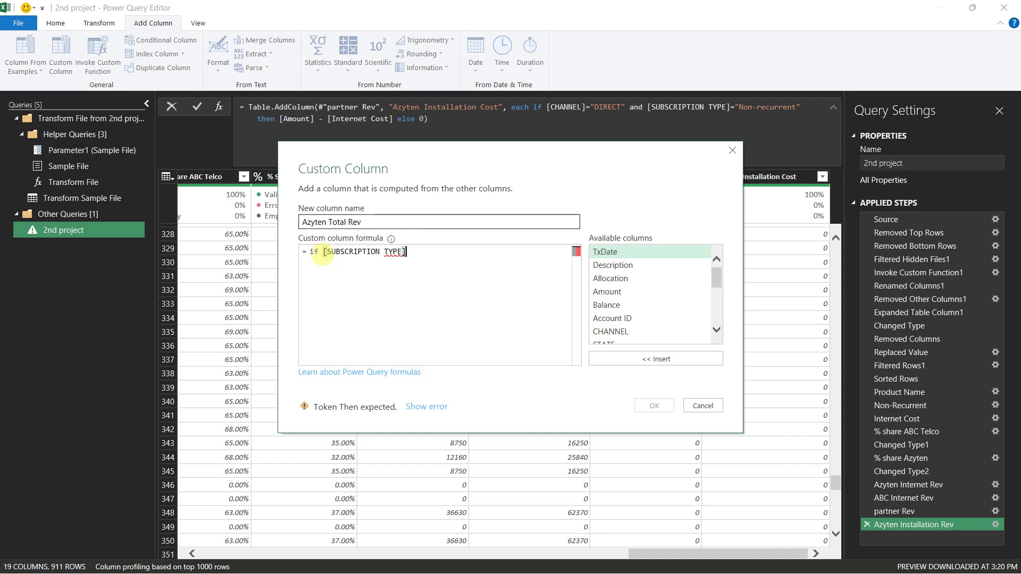
{"action": "type", "text": "="}
{"action": "key", "text": "BackSpace"}
{"action": "type", "text": "<>"}
{"action": "type", "text": "\""}
{"action": "type", "text": "and"}
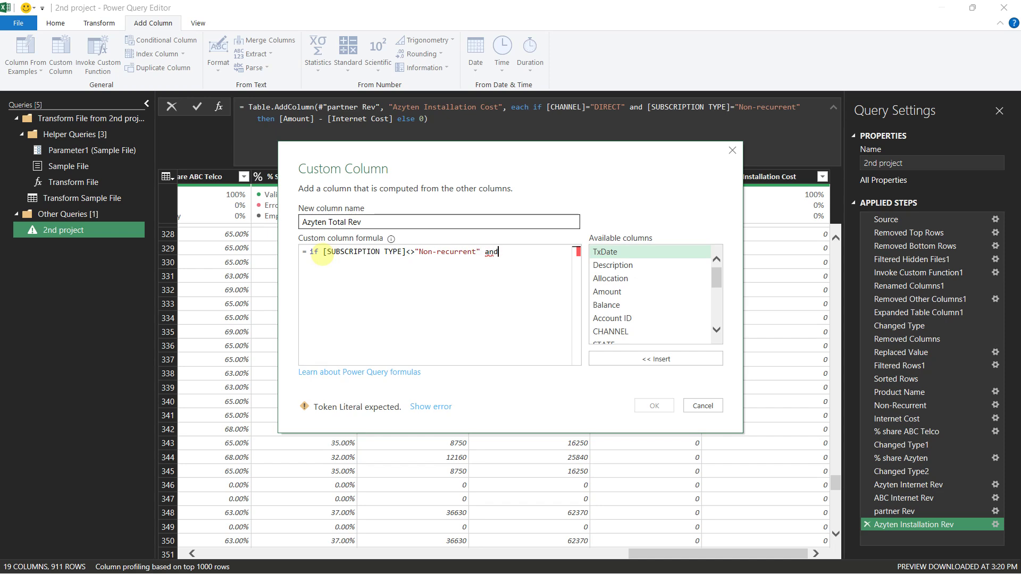
Step: Add the second condition [SUBSCRIPTION TYPE]<>"Reccurent" then to the custom column formula
{"action": "type", "text": " sub"}
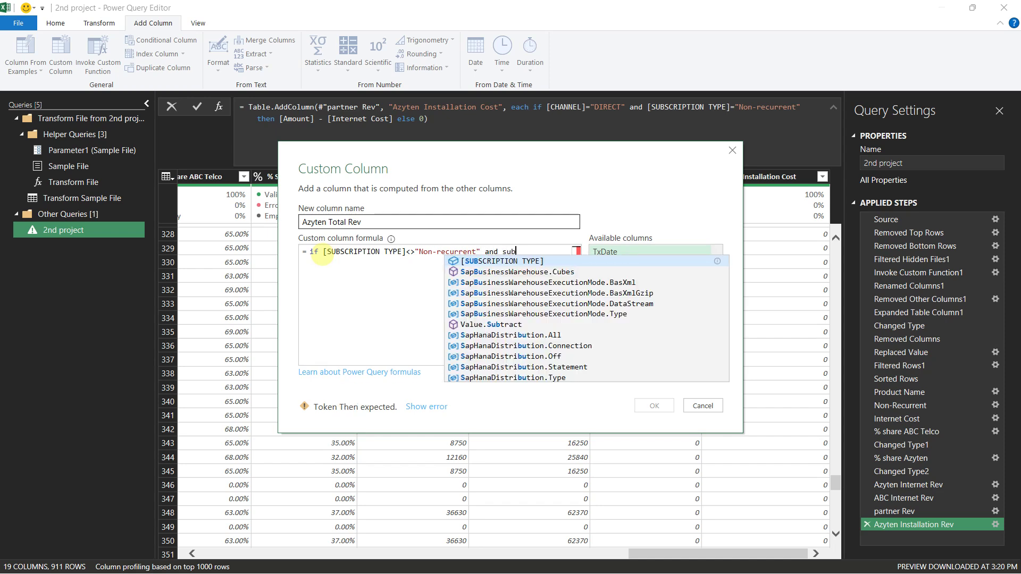
{"action": "key", "text": "Tab"}
{"action": "type", "text": "<>"}
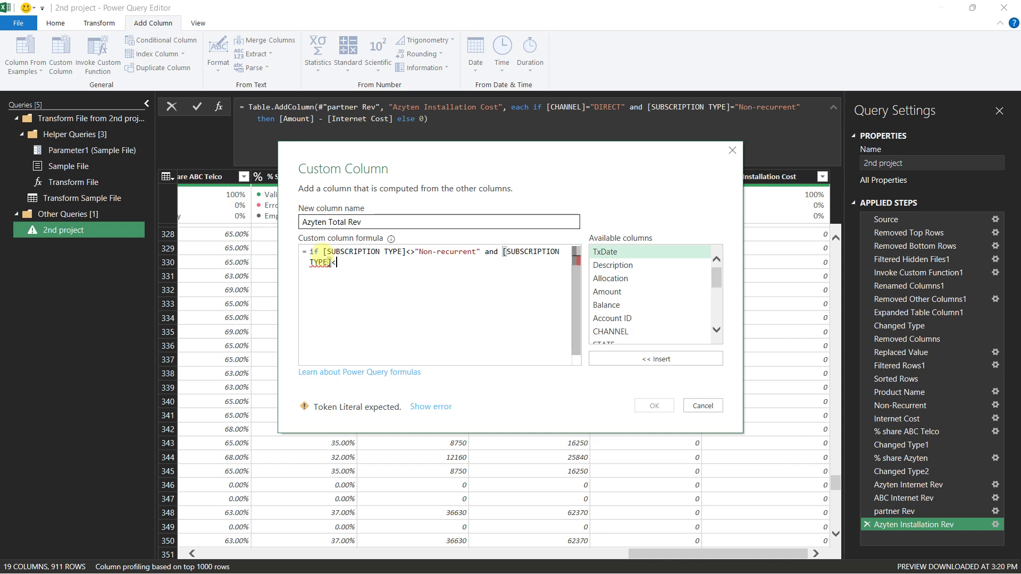
{"action": "type", "text": "\""}
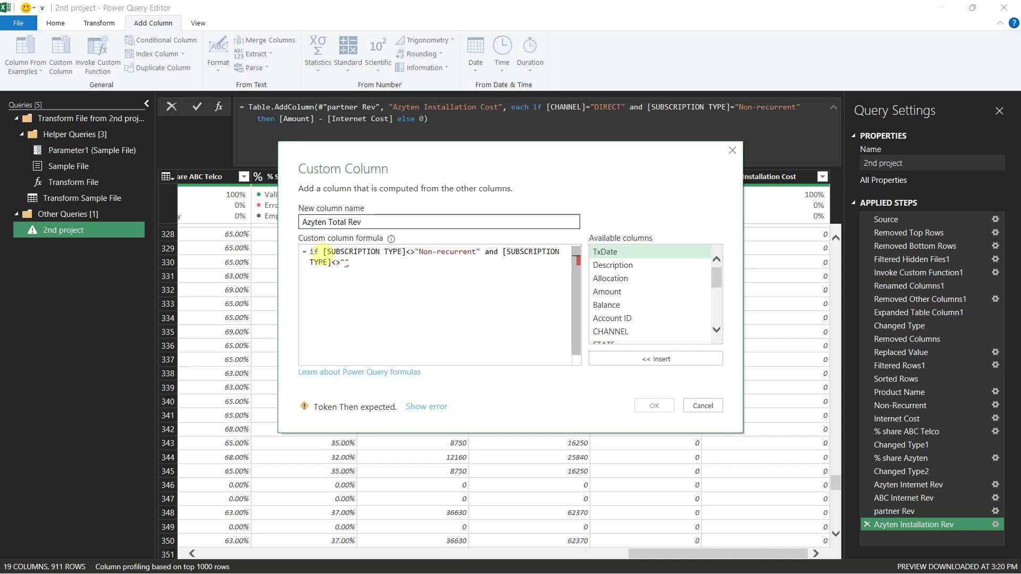
{"action": "type", "text": "Reuc"}
{"action": "key", "text": "BackSpace"}
{"action": "key", "text": "BackSpace"}
{"action": "type", "text": "ccurent\" then"}
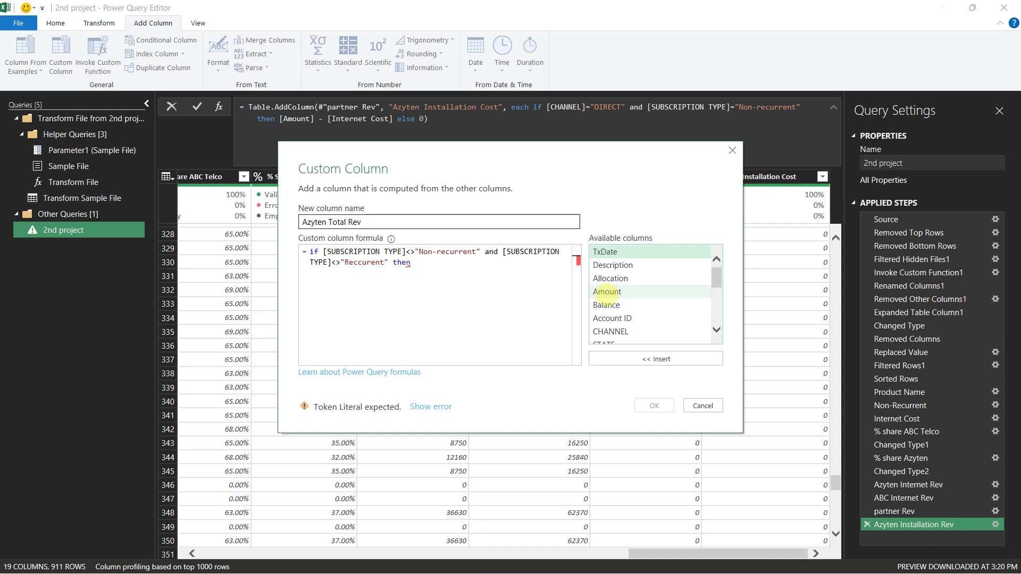
Step: Complete the formula with [Amount]+[Azyten Internet Rev]+[Azyten Installation Cost] else 0 and create the column
{"action": "double_click", "coordinate": [606, 291]}
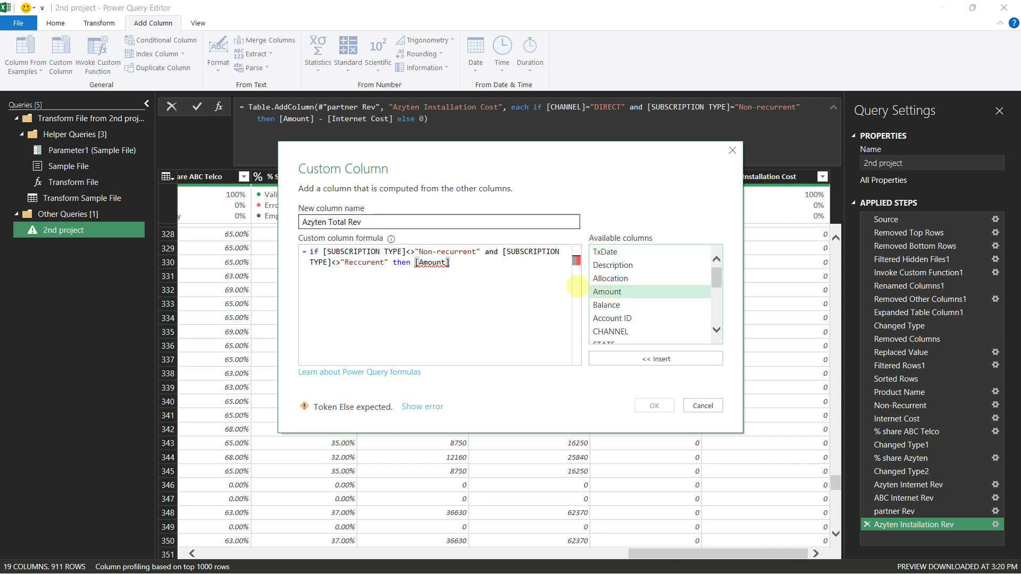
{"action": "type", "text": "+"}
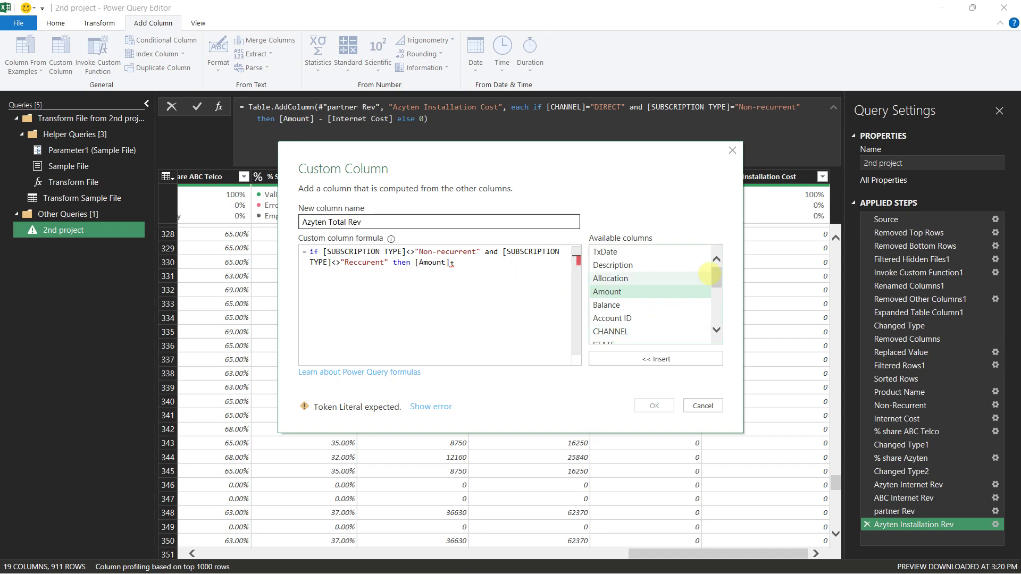
{"action": "left_click_drag", "start_coordinate": [716, 274], "coordinate": [716, 301]}
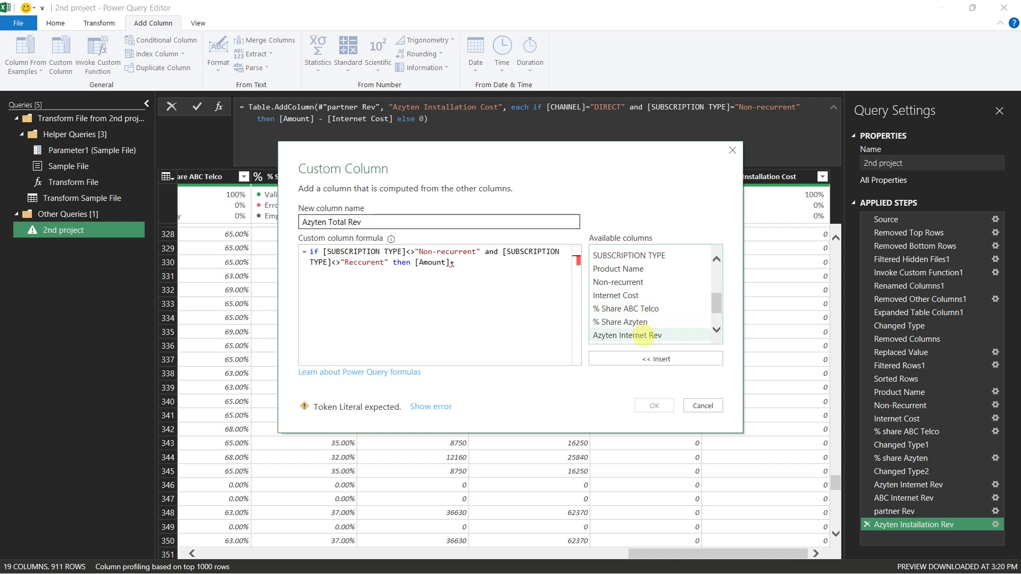
{"action": "left_click", "coordinate": [642, 336]}
{"action": "double_click", "coordinate": [643, 336]}
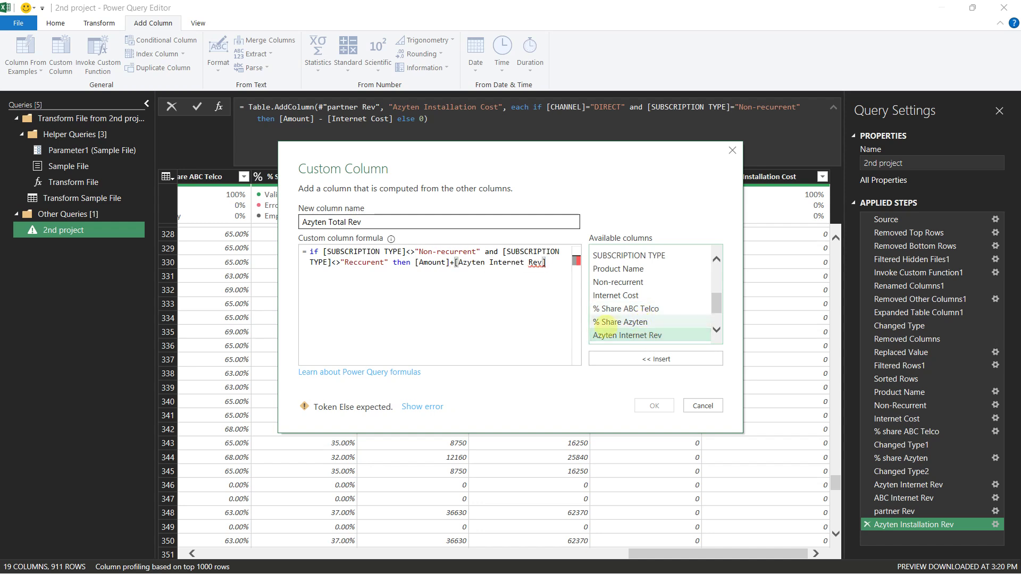
{"action": "type", "text": "+"}
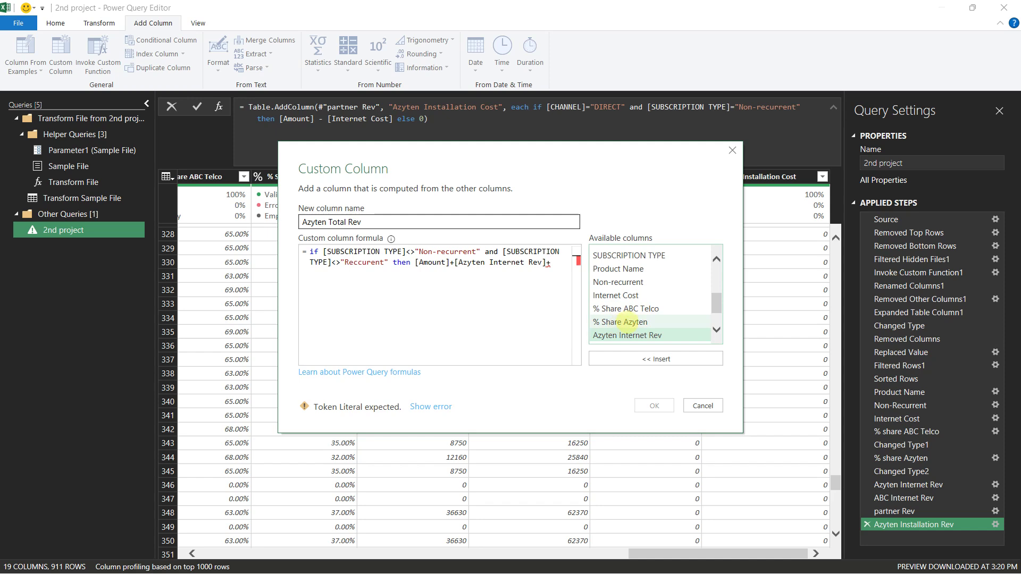
{"action": "scroll", "coordinate": [622, 323], "scroll_direction": "down", "scroll_amount": 1}
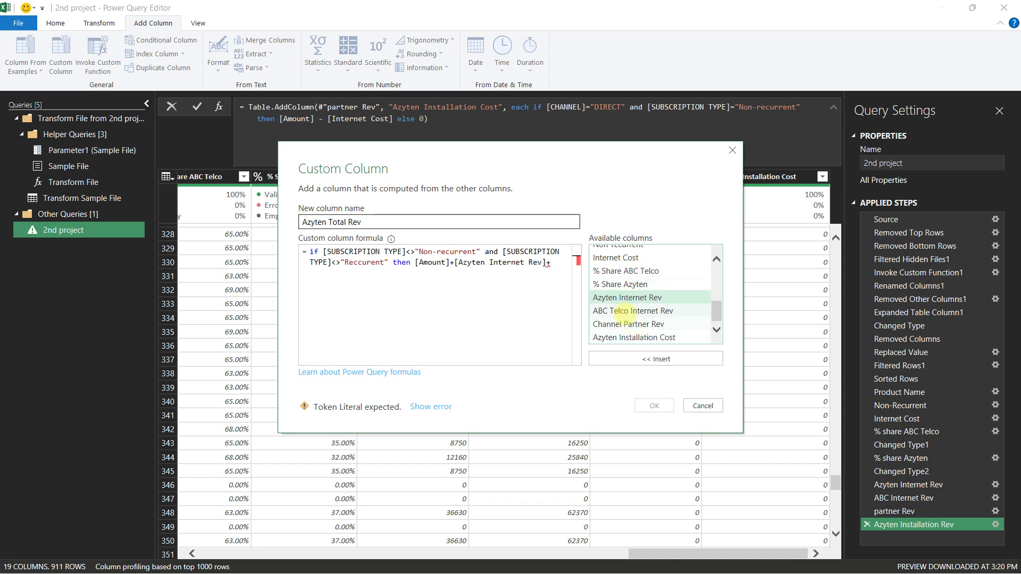
{"action": "left_click", "coordinate": [632, 337]}
{"action": "double_click", "coordinate": [631, 337]}
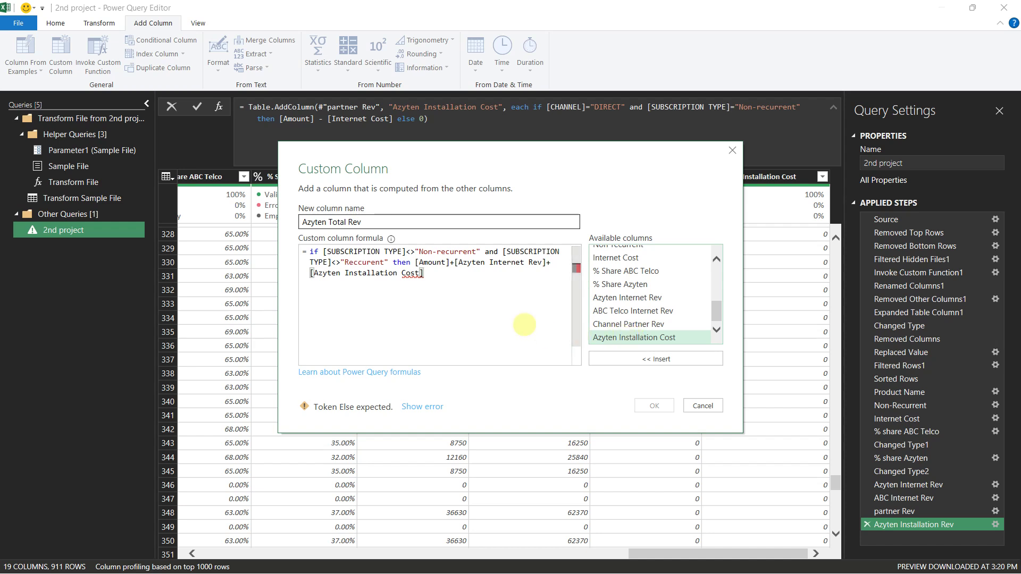
{"action": "type", "text": "else 0"}
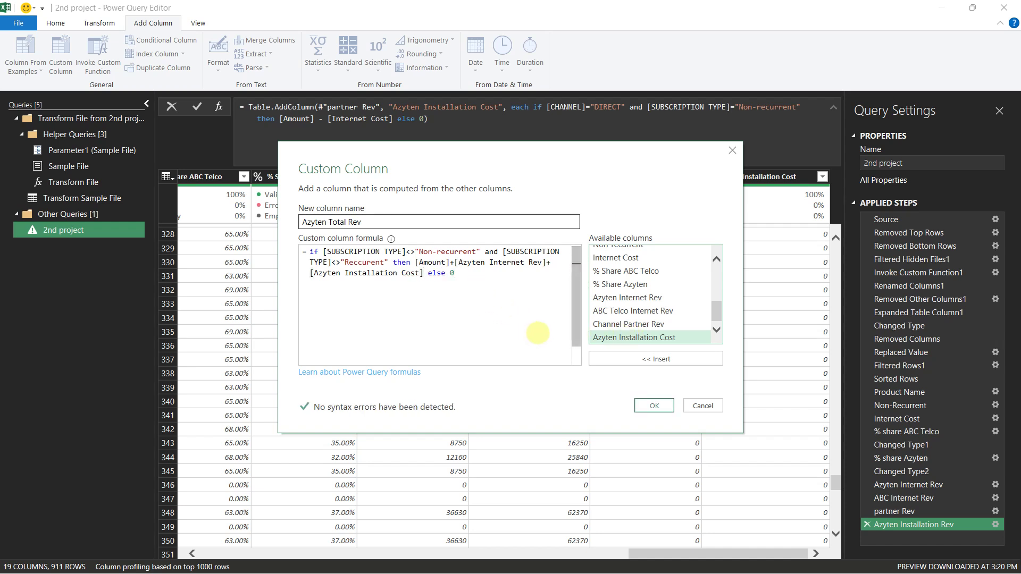
{"action": "left_click", "coordinate": [653, 405]}
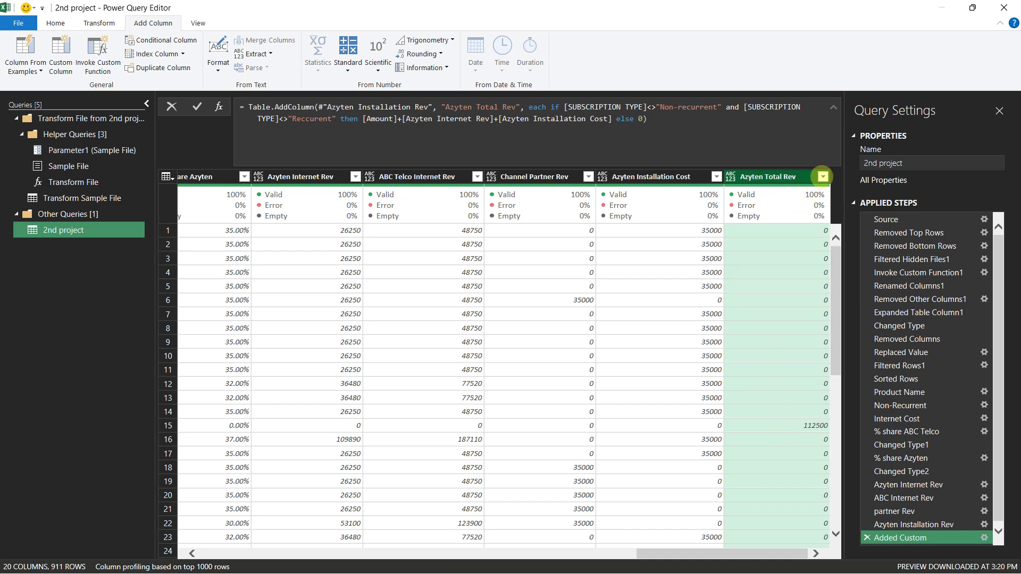
Step: Review the full list of distinct Azyten Total Rev values without applying a filter
{"action": "left_click", "coordinate": [822, 177]}
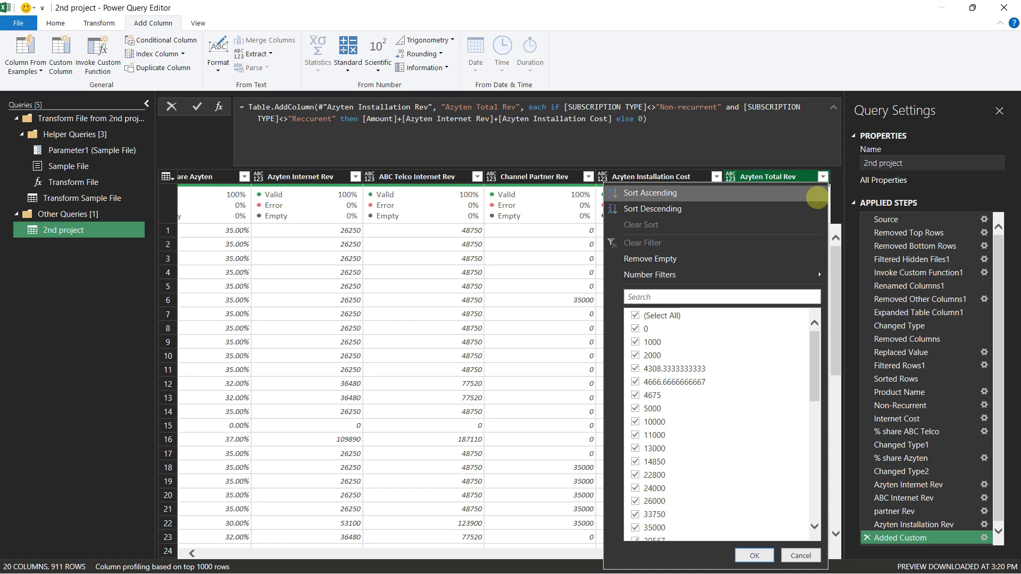
{"action": "left_click_drag", "start_coordinate": [813, 336], "coordinate": [803, 509]}
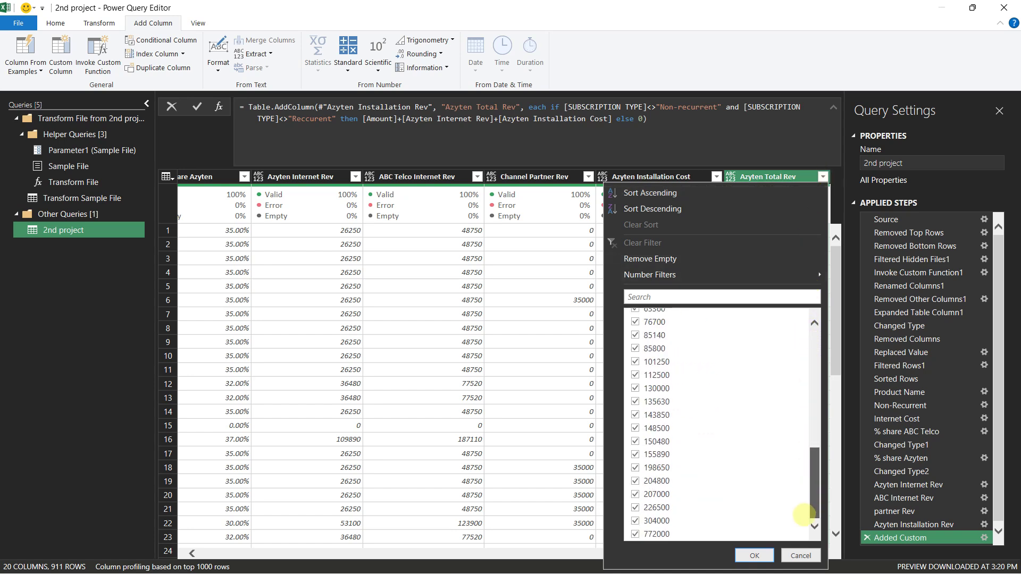
{"action": "scroll", "coordinate": [803, 515], "scroll_direction": "up", "scroll_amount": 10}
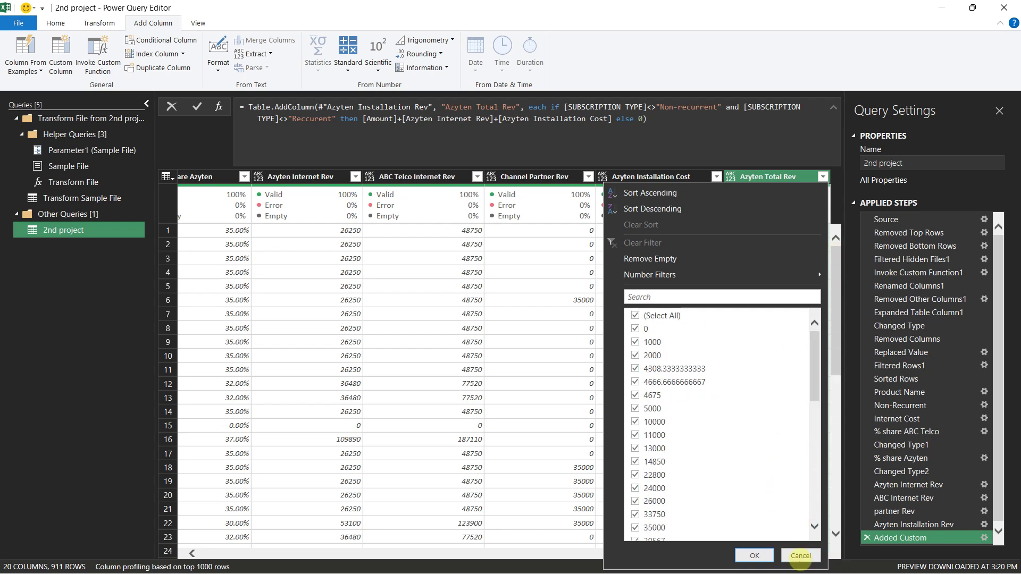
{"action": "left_click", "coordinate": [799, 556]}
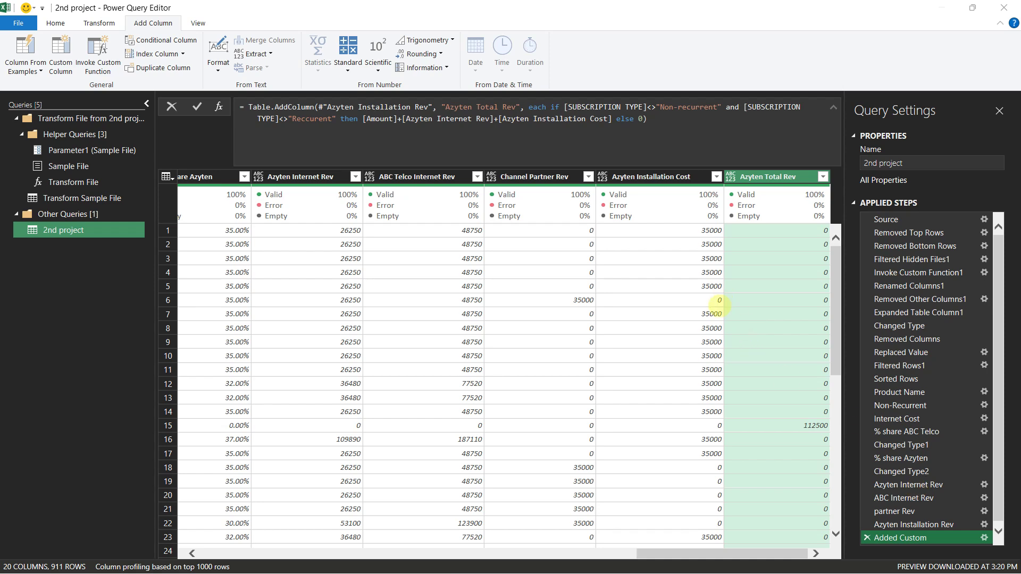
Step: Edit the added custom column and rename it from Azyten Total Rev to "Azyten Other Rev"
{"action": "left_click", "coordinate": [984, 537]}
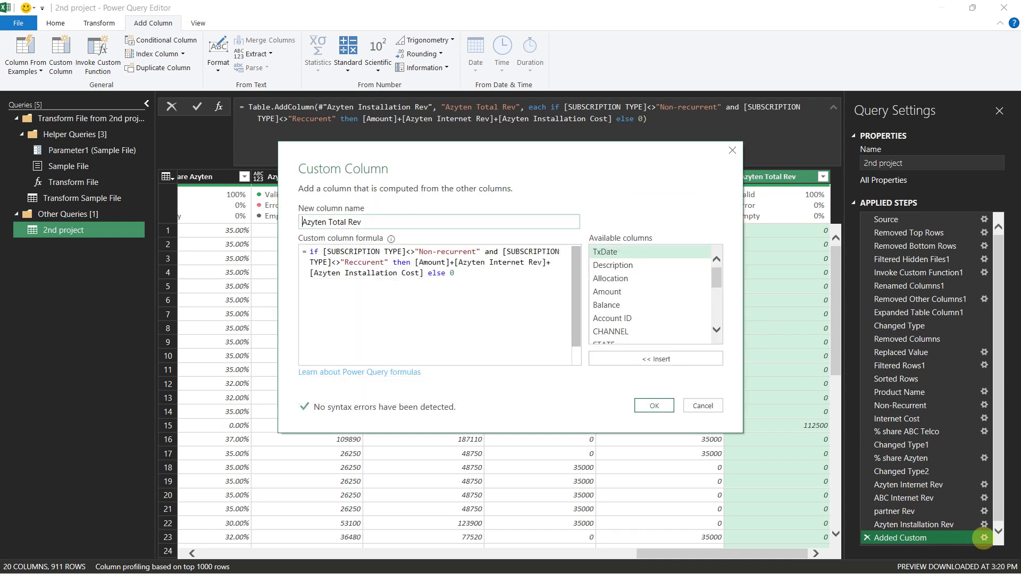
{"action": "left_click_drag", "start_coordinate": [327, 221], "coordinate": [346, 222]}
{"action": "key", "text": "BackSpace"}
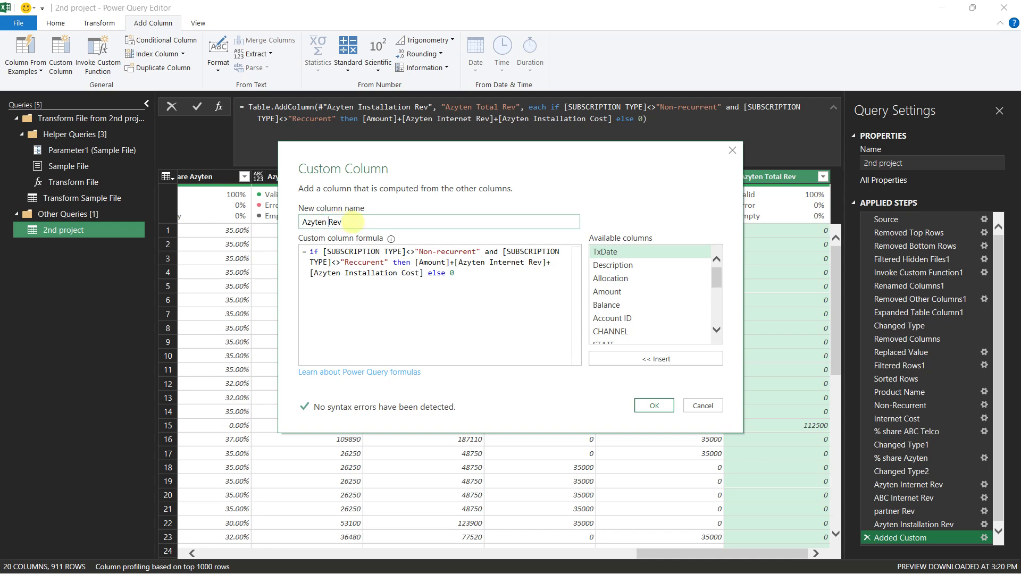
{"action": "key", "text": "BackSpace"}
{"action": "type", "text": "Other"}
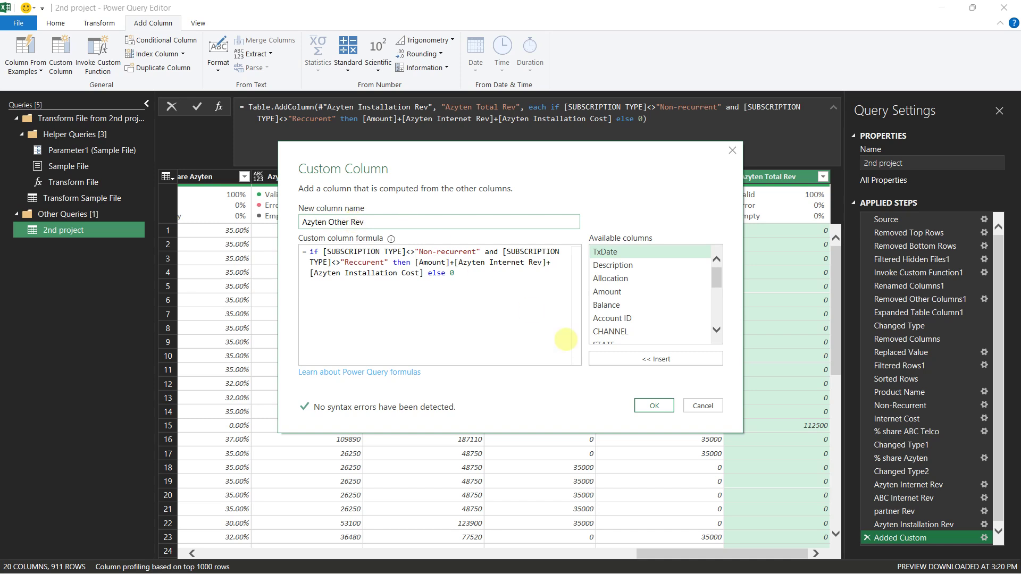
{"action": "left_click", "coordinate": [654, 405]}
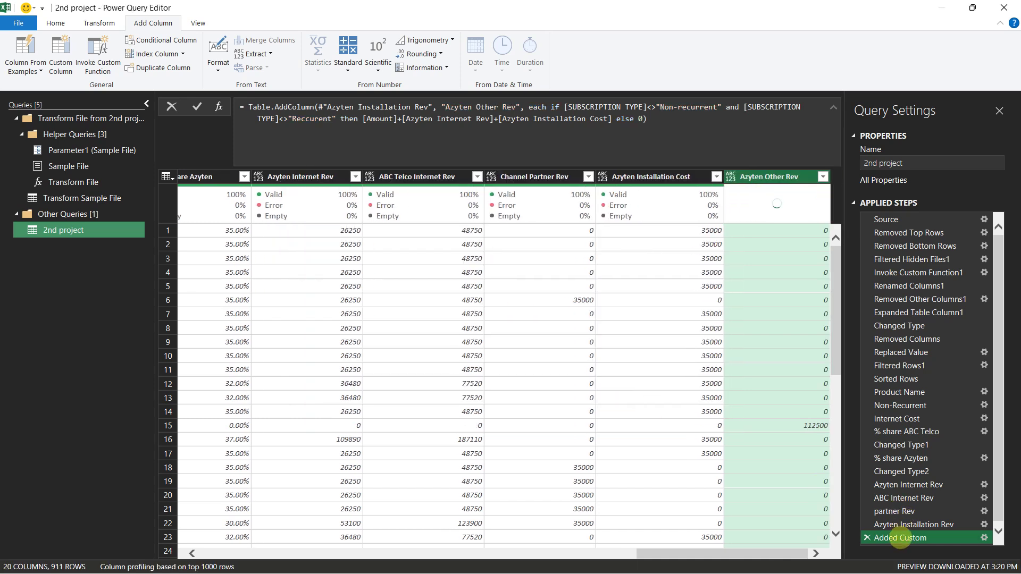
Step: Rename the Added Custom applied step as "Azyten Other Rev"
{"action": "right_click", "coordinate": [899, 538]}
{"action": "left_click", "coordinate": [925, 442]}
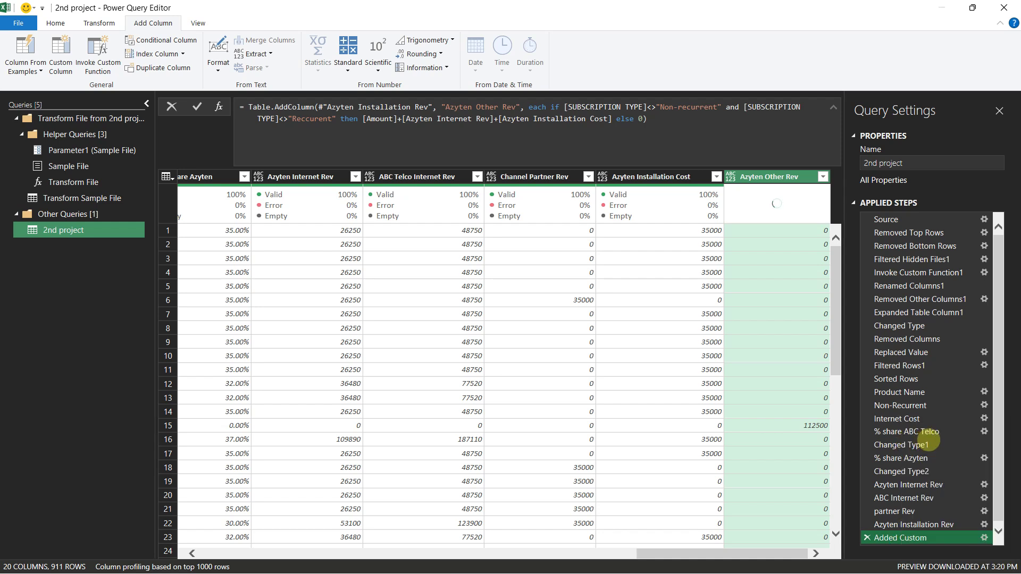
{"action": "type", "text": "Azyten Other Rev"}
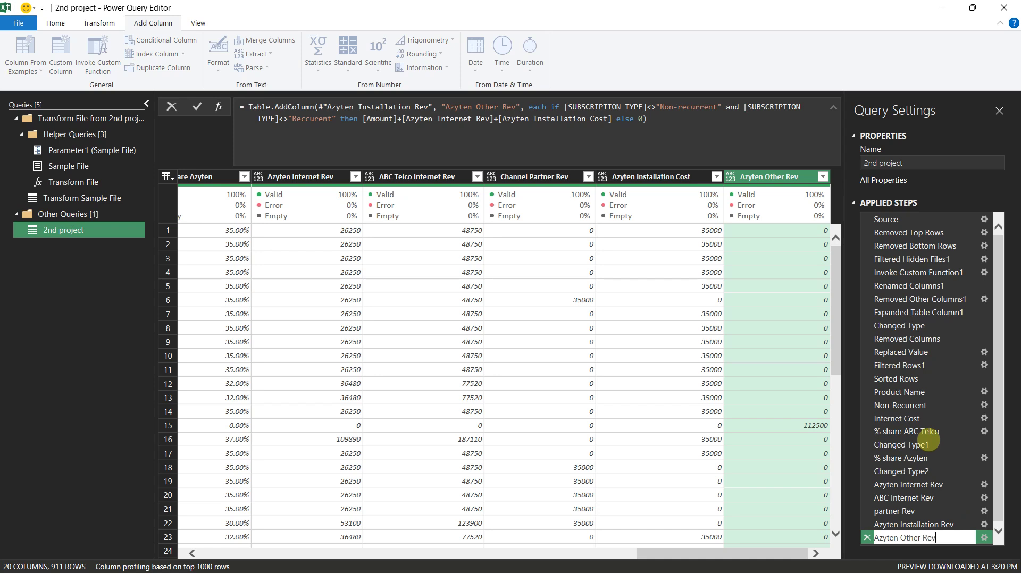
{"action": "key", "text": "Return"}
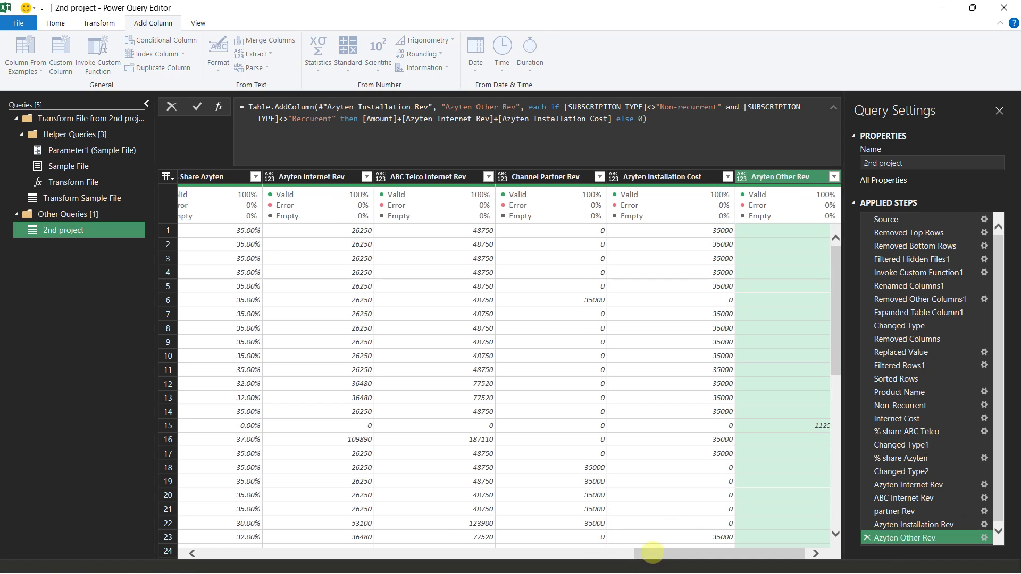
Step: Add a custom column named "Azyten Total Rev" with the formula [Azyten Internet Rev]+[Azyten Installation Cost]+[Azyten Other Rev]
{"action": "left_click_drag", "start_coordinate": [728, 554], "coordinate": [793, 554]}
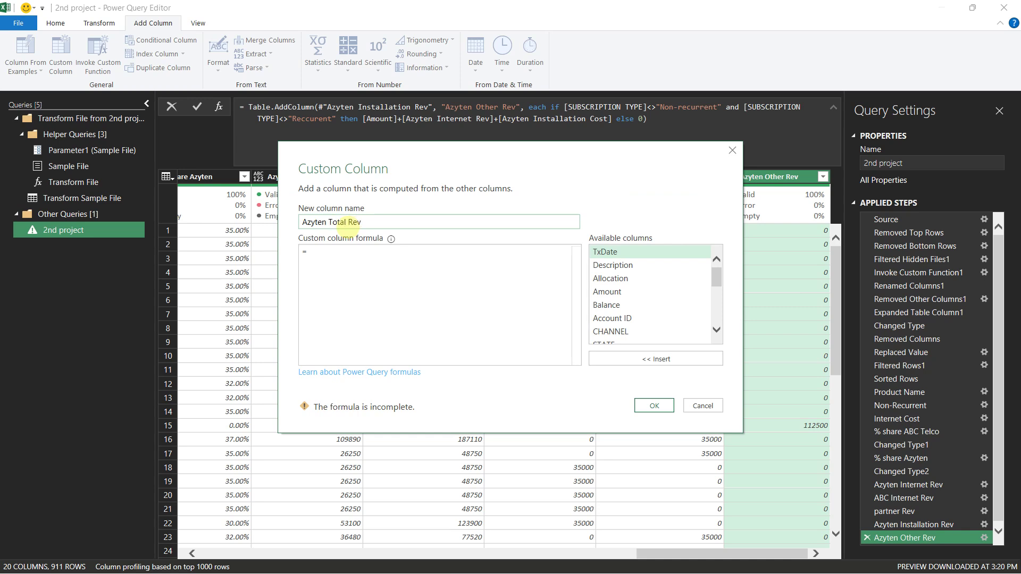
{"action": "left_click", "coordinate": [326, 257]}
{"action": "scroll", "coordinate": [649, 277], "scroll_direction": "down", "scroll_amount": 2}
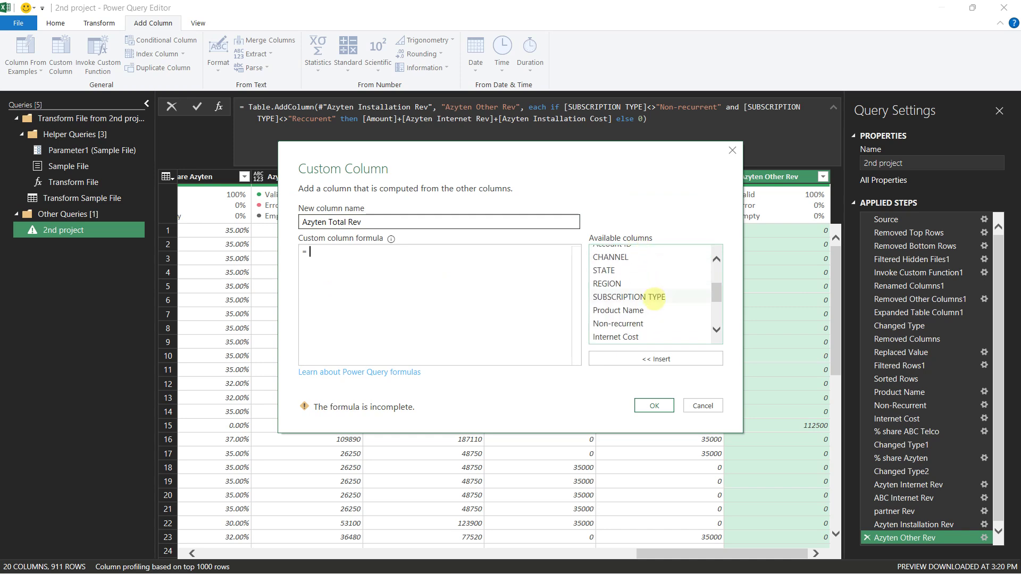
{"action": "scroll", "coordinate": [656, 296], "scroll_direction": "down", "scroll_amount": 2}
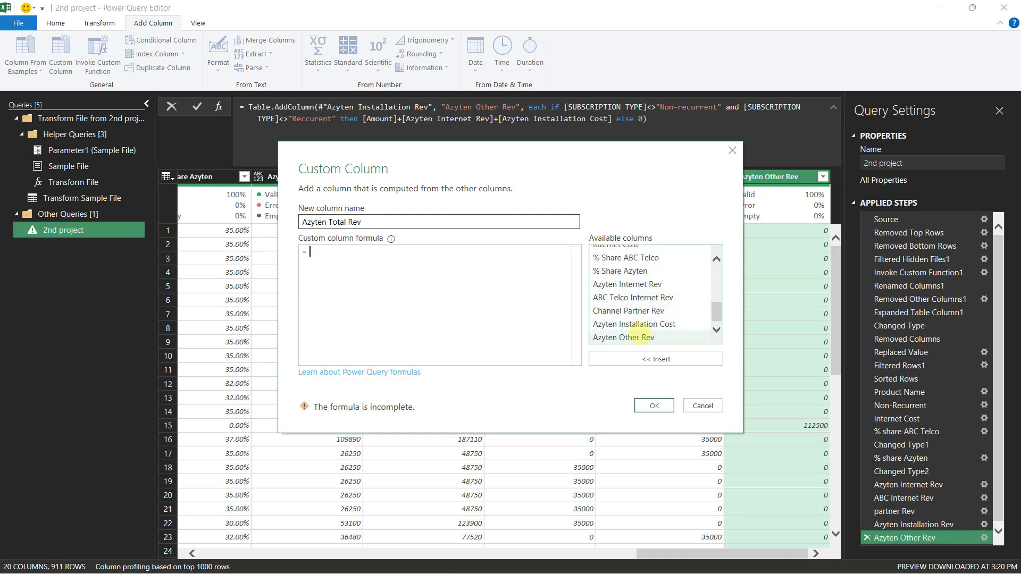
{"action": "double_click", "coordinate": [623, 284]}
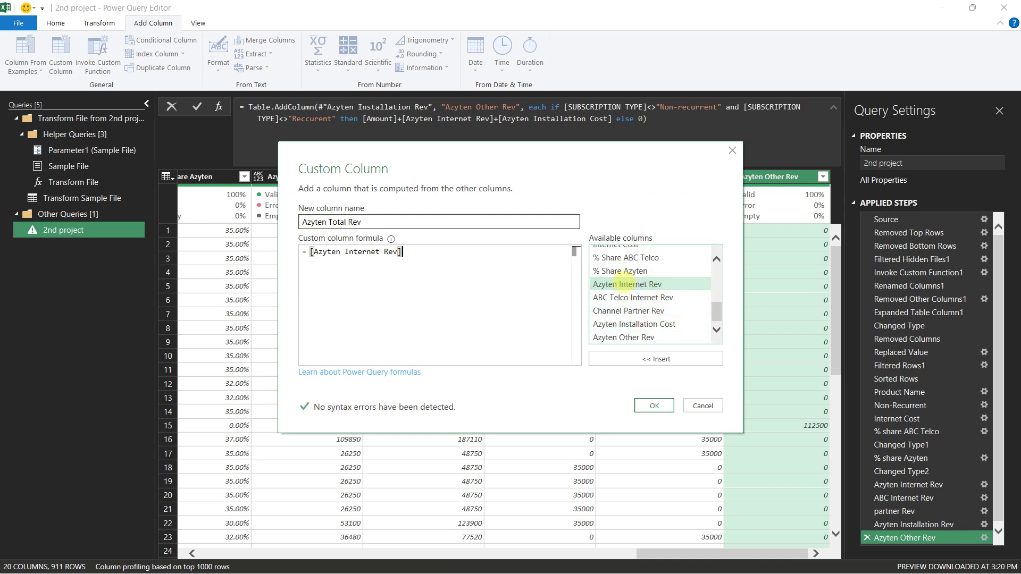
{"action": "type", "text": "+"}
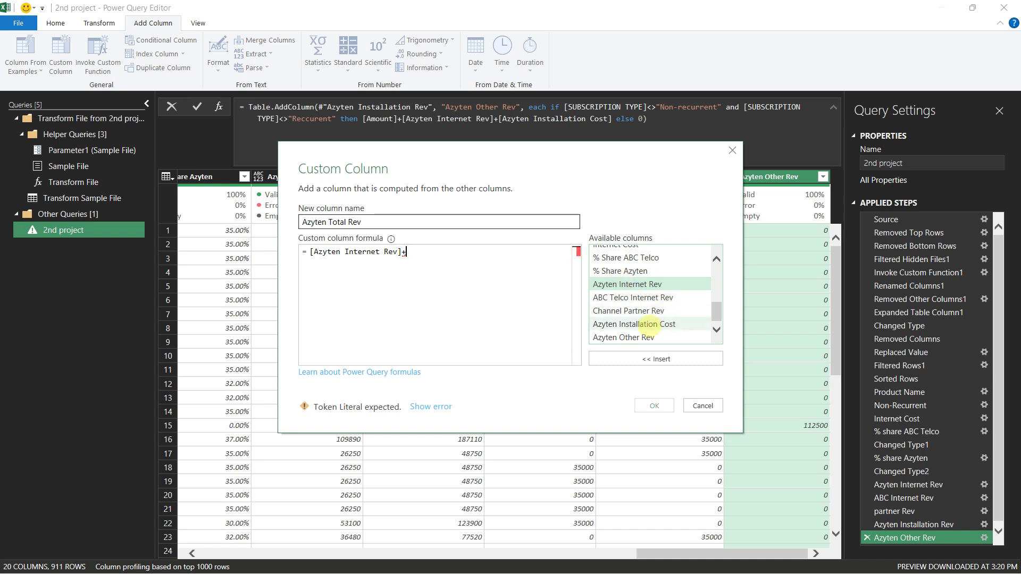
{"action": "double_click", "coordinate": [647, 324]}
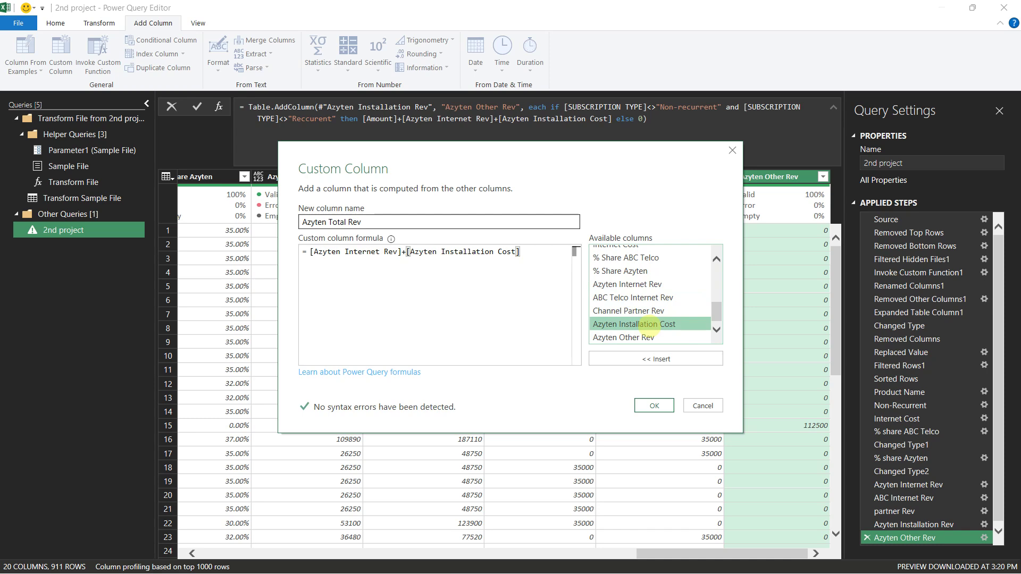
{"action": "left_click", "coordinate": [525, 252]}
{"action": "type", "text": "+"}
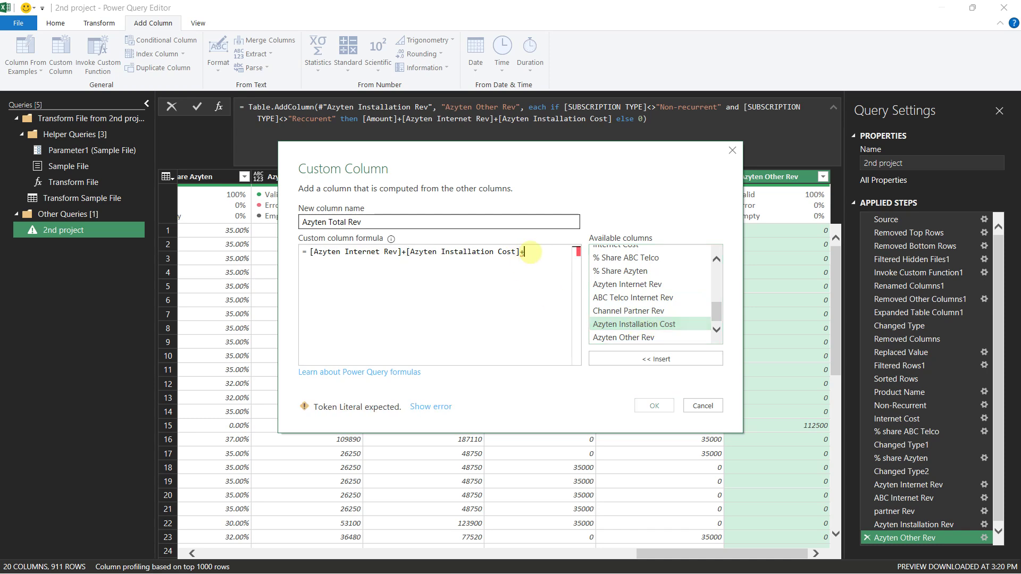
{"action": "double_click", "coordinate": [604, 337]}
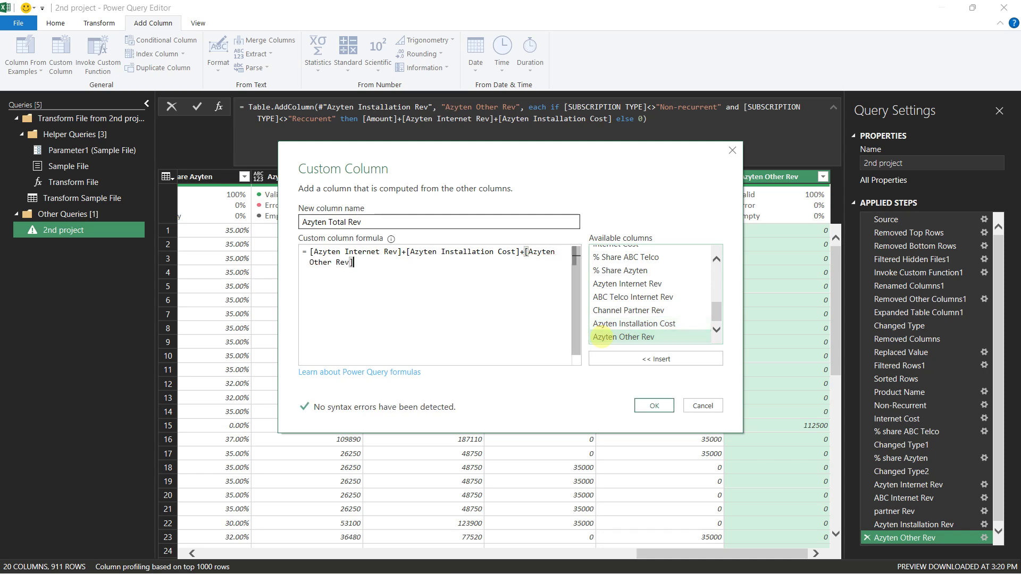
{"action": "left_click", "coordinate": [654, 406]}
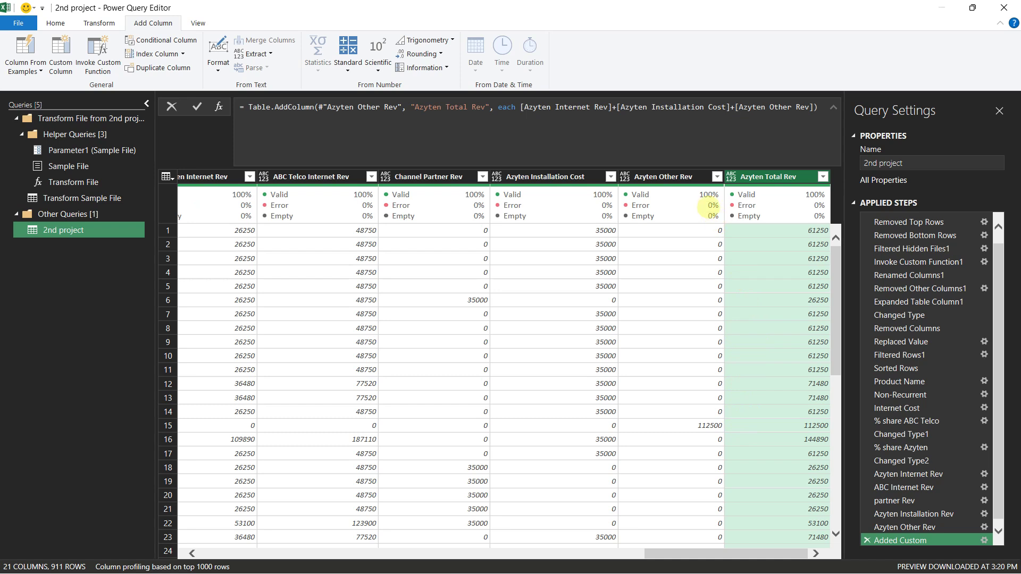
Step: Add a custom column with the default name Custom and the formula [Azyten Total Rev]+[Channel Partner Rev]+[ABC Telco Internet Rev]
{"action": "mouse_move", "coordinate": [708, 204]}
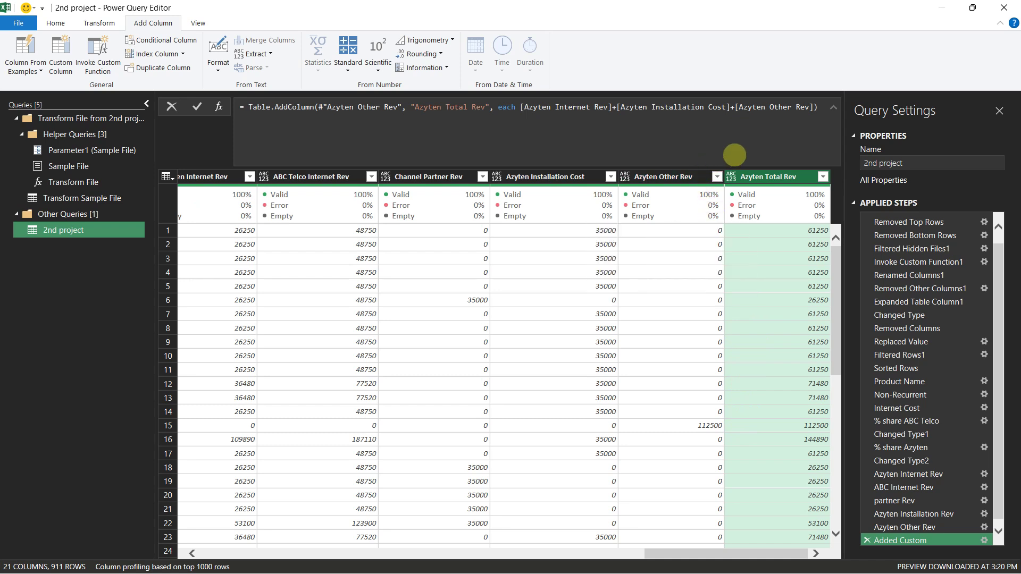
{"action": "mouse_move", "coordinate": [661, 554]}
{"action": "left_mouse_down"}
{"action": "mouse_move", "coordinate": [653, 554]}
{"action": "mouse_move", "coordinate": [686, 558]}
{"action": "mouse_move", "coordinate": [675, 560]}
{"action": "left_mouse_up"}
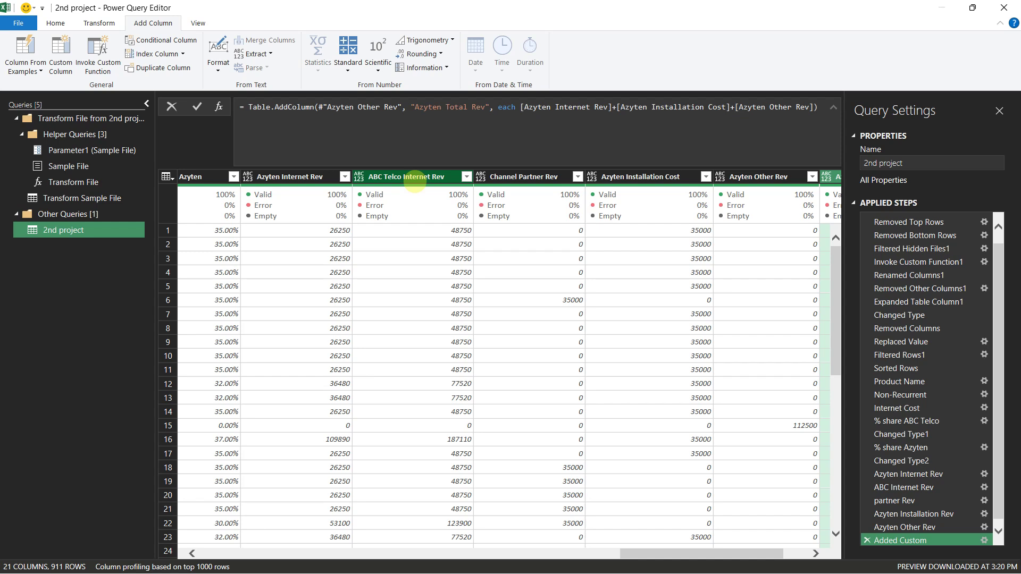
{"action": "left_click_drag", "start_coordinate": [633, 554], "coordinate": [684, 557]}
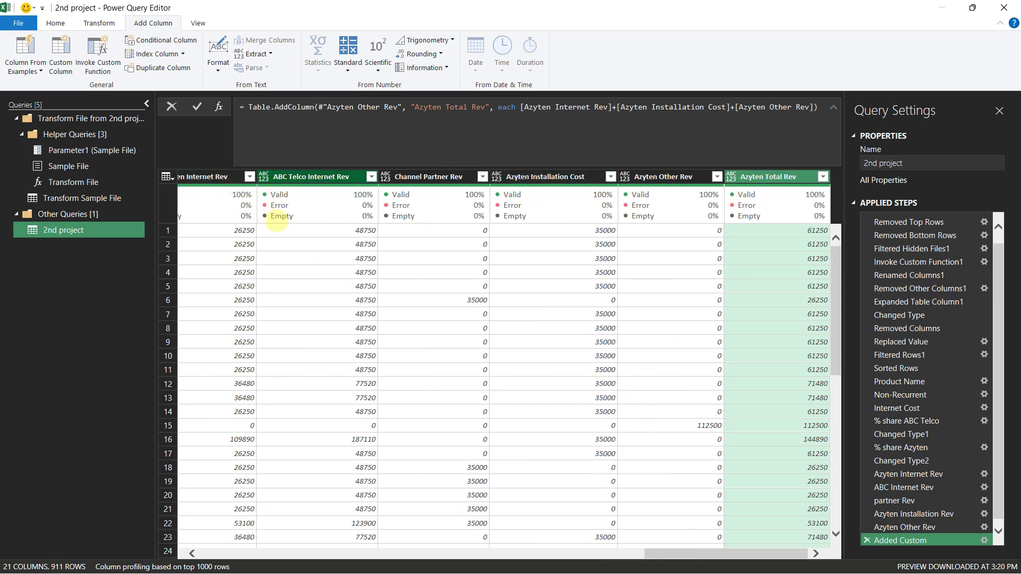
{"action": "left_click", "coordinate": [60, 52]}
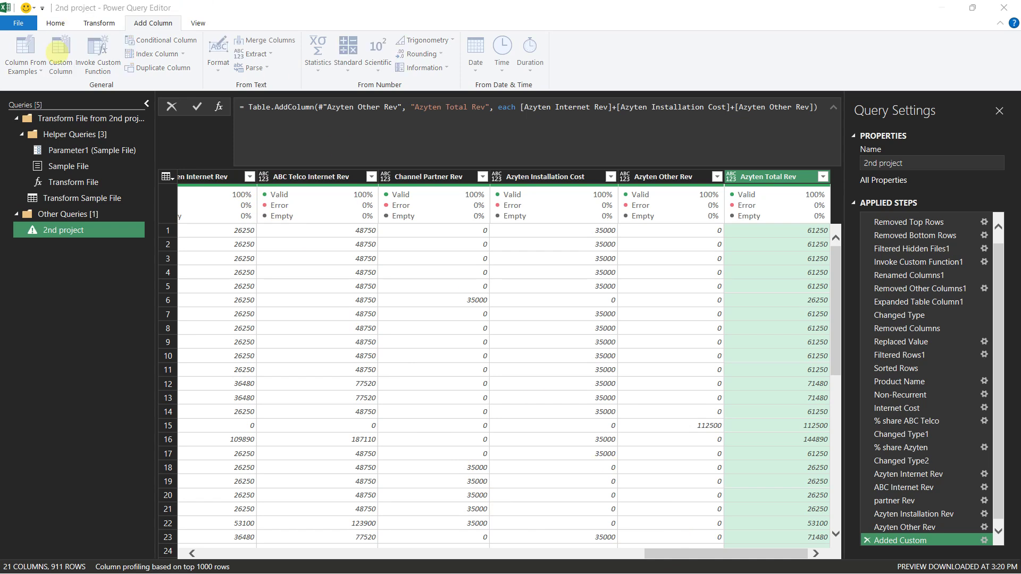
{"action": "left_click", "coordinate": [347, 254]}
{"action": "left_click_drag", "start_coordinate": [713, 269], "coordinate": [713, 348]}
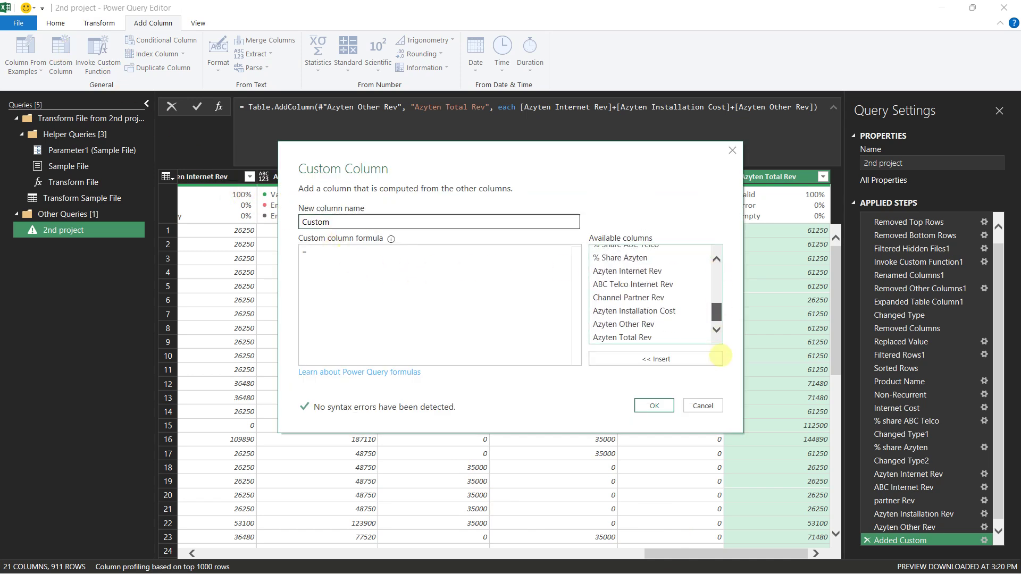
{"action": "left_click", "coordinate": [626, 337]}
{"action": "double_click", "coordinate": [626, 337]}
{"action": "type", "text": "+"}
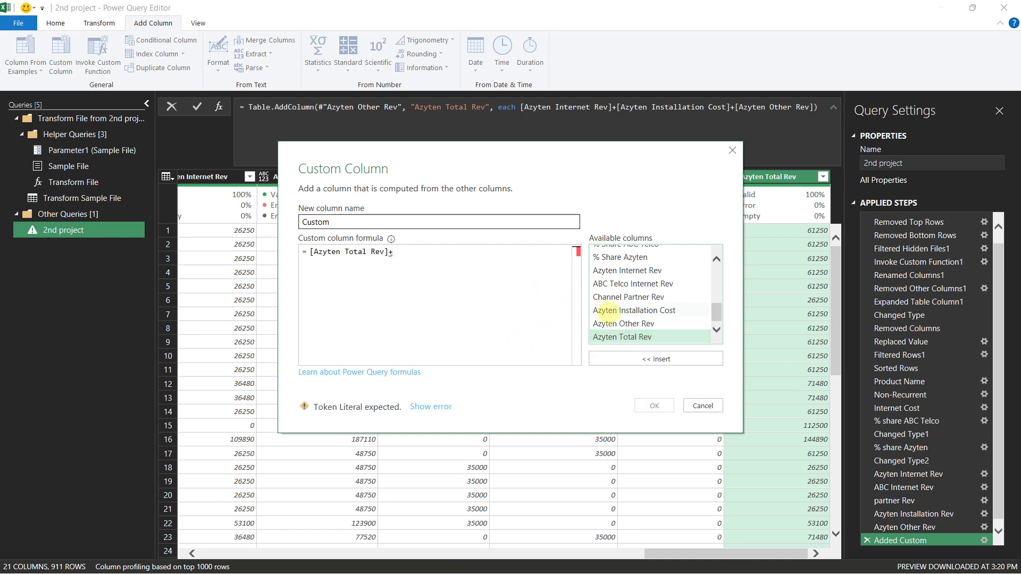
{"action": "left_click", "coordinate": [616, 298]}
{"action": "double_click", "coordinate": [617, 298]}
{"action": "type", "text": "+"}
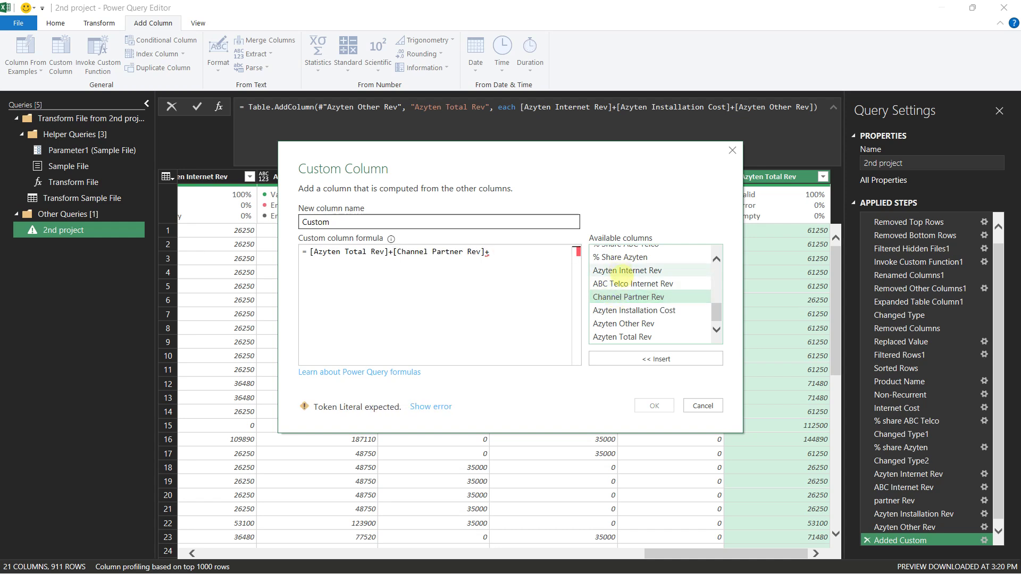
{"action": "double_click", "coordinate": [617, 283]}
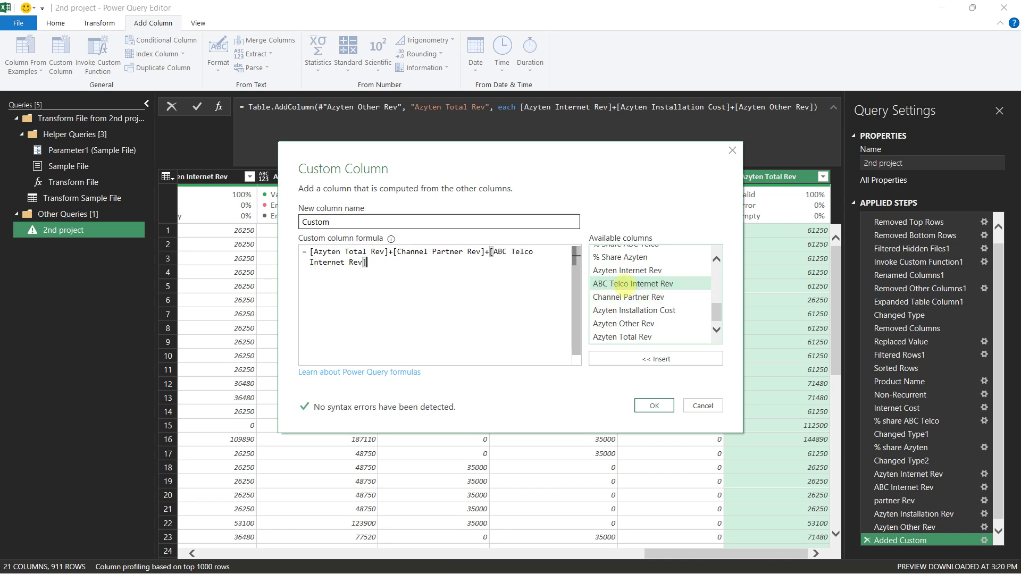
{"action": "left_click", "coordinate": [654, 405]}
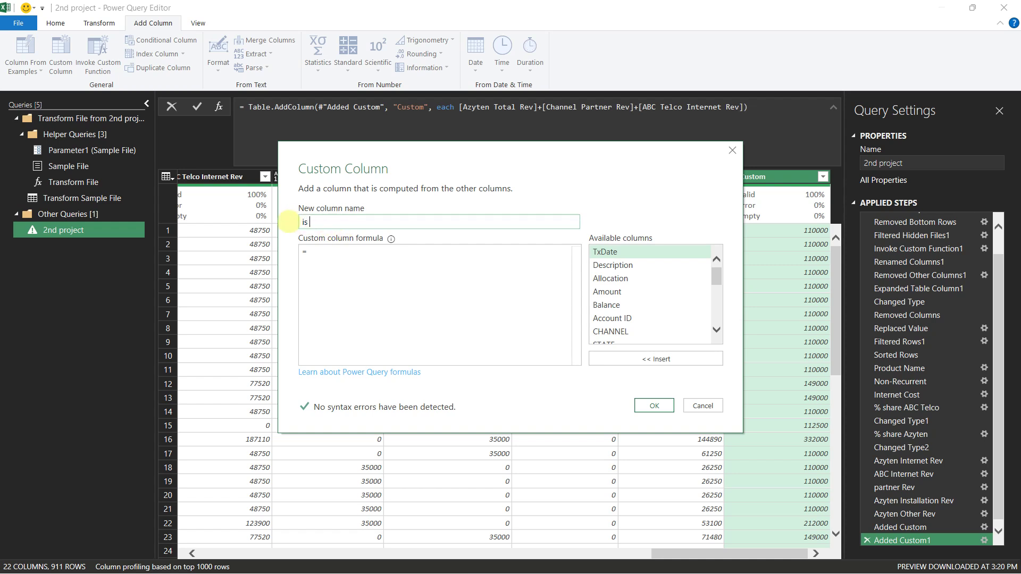
Step: Add a custom column named "is True" with the formula [Custom]=[Amount] to compare the summed revenue with the amount
{"action": "left_click", "coordinate": [314, 254]}
{"action": "left_click_drag", "start_coordinate": [716, 271], "coordinate": [716, 314]}
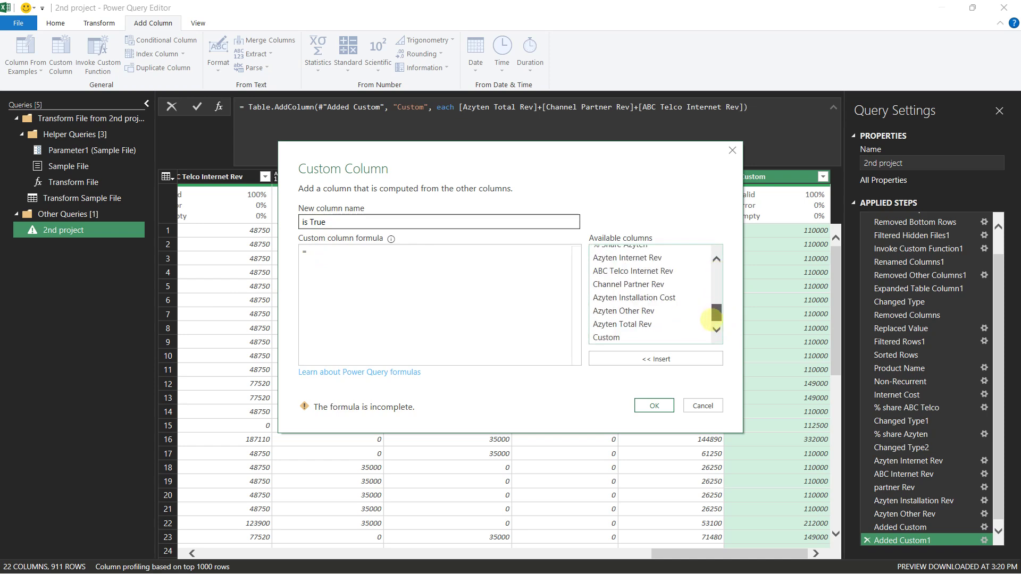
{"action": "double_click", "coordinate": [606, 337]}
{"action": "type", "text": "="}
{"action": "scroll", "coordinate": [629, 314], "scroll_direction": "up", "scroll_amount": 5}
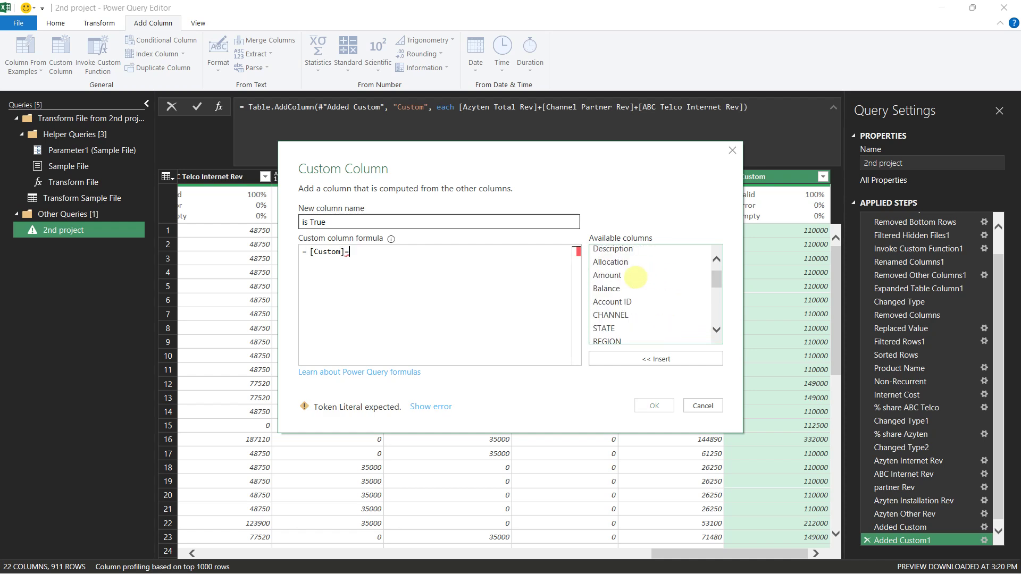
{"action": "double_click", "coordinate": [622, 276]}
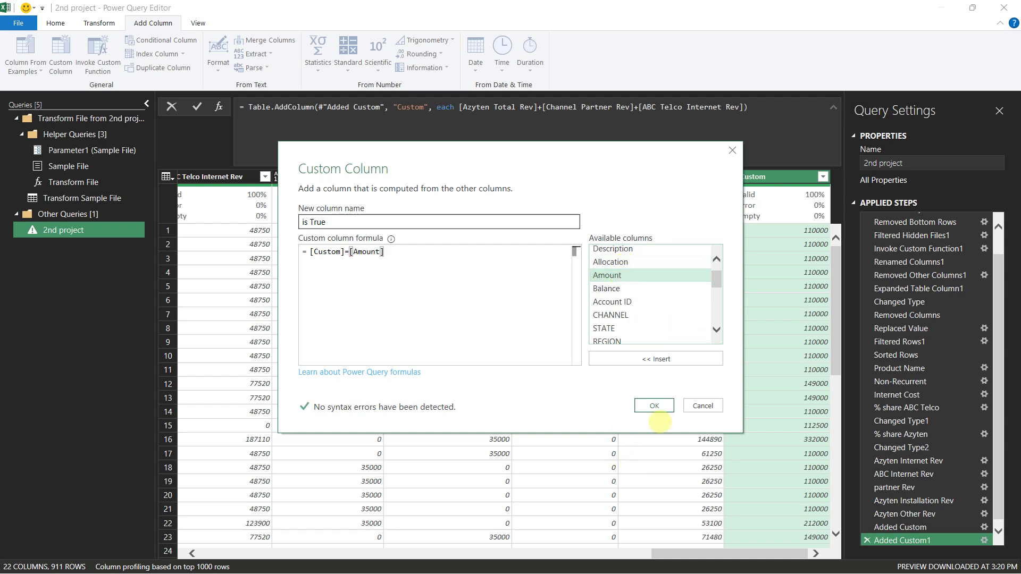
{"action": "left_click", "coordinate": [660, 405]}
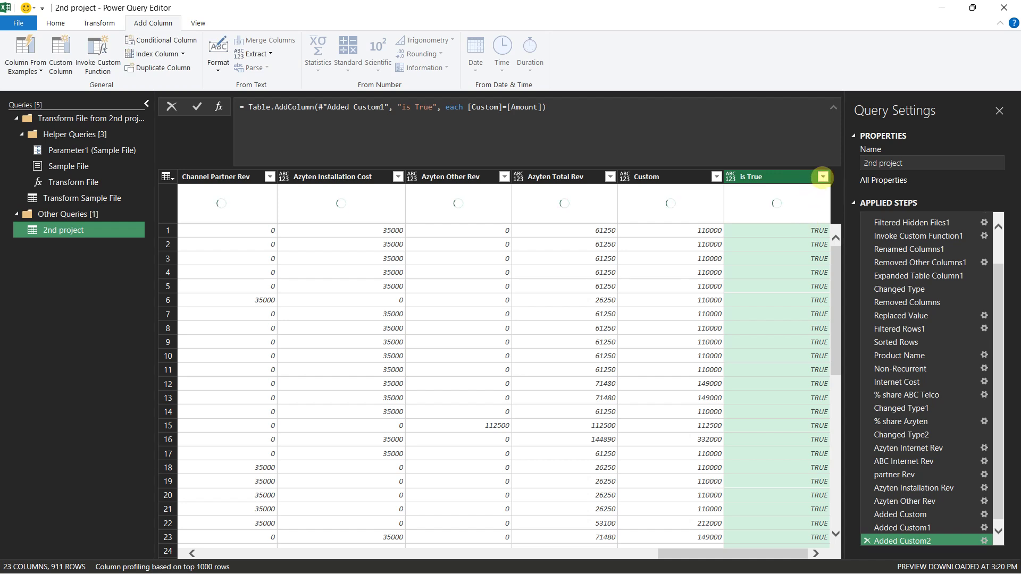
Step: Filter the is True column to show only the FALSE rows
{"action": "left_click", "coordinate": [822, 177]}
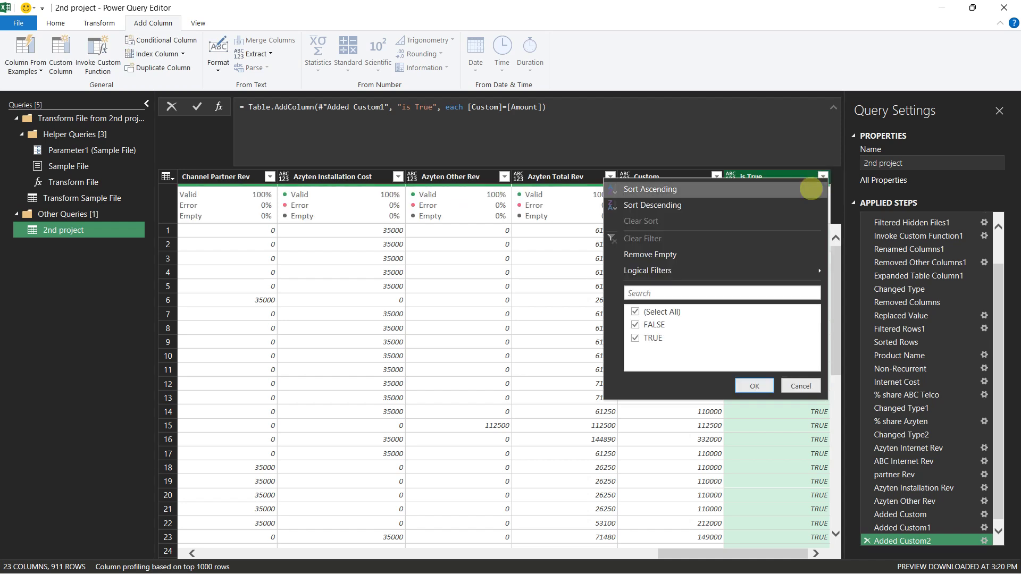
{"action": "left_click", "coordinate": [635, 312]}
{"action": "left_click", "coordinate": [635, 325]}
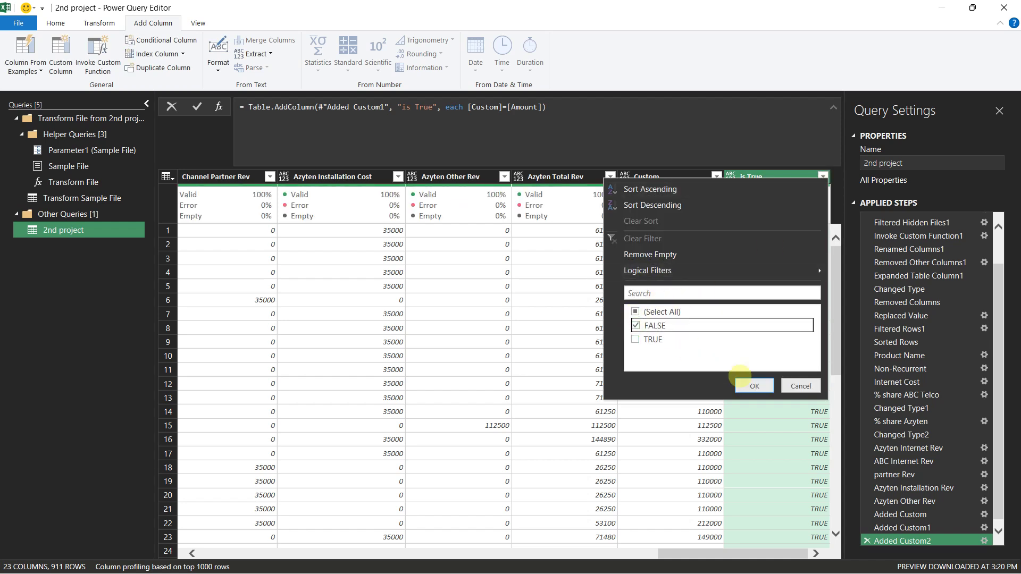
{"action": "left_click", "coordinate": [755, 386]}
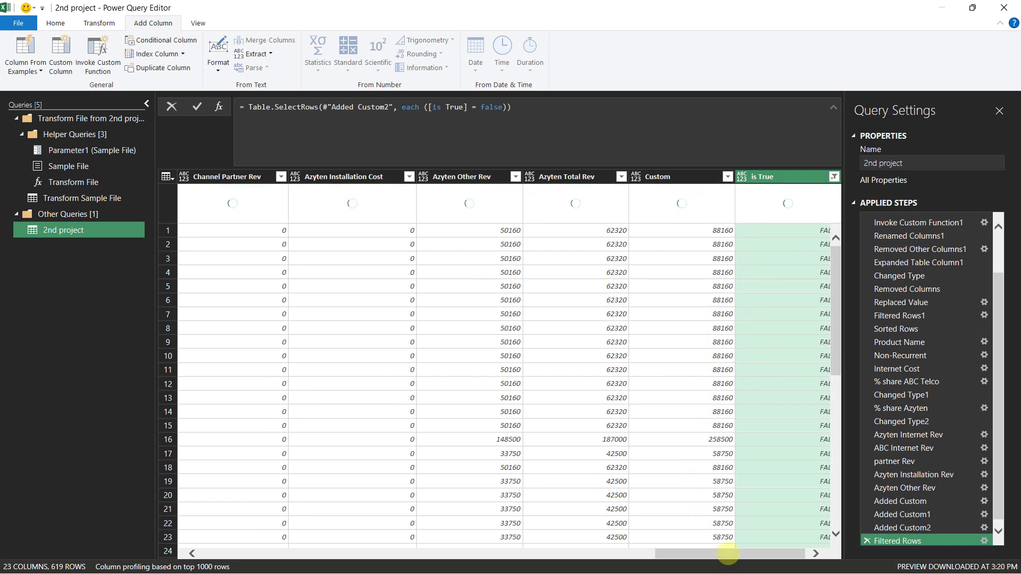
{"action": "left_click_drag", "start_coordinate": [758, 552], "coordinate": [774, 549]}
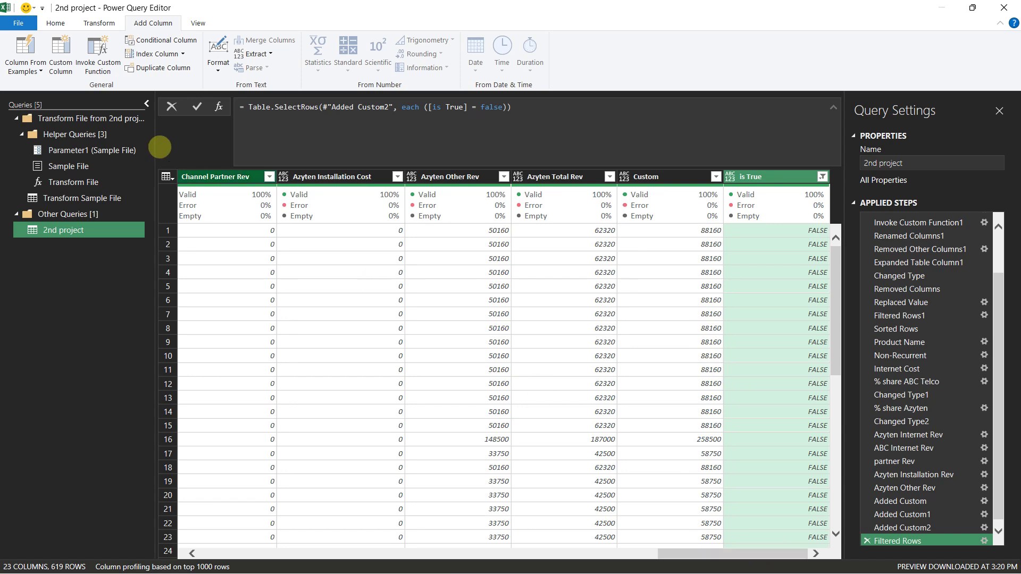
Step: Count the filtered rows, and delete the Counted Rows applied step to return to the table
{"action": "left_click", "coordinate": [99, 25]}
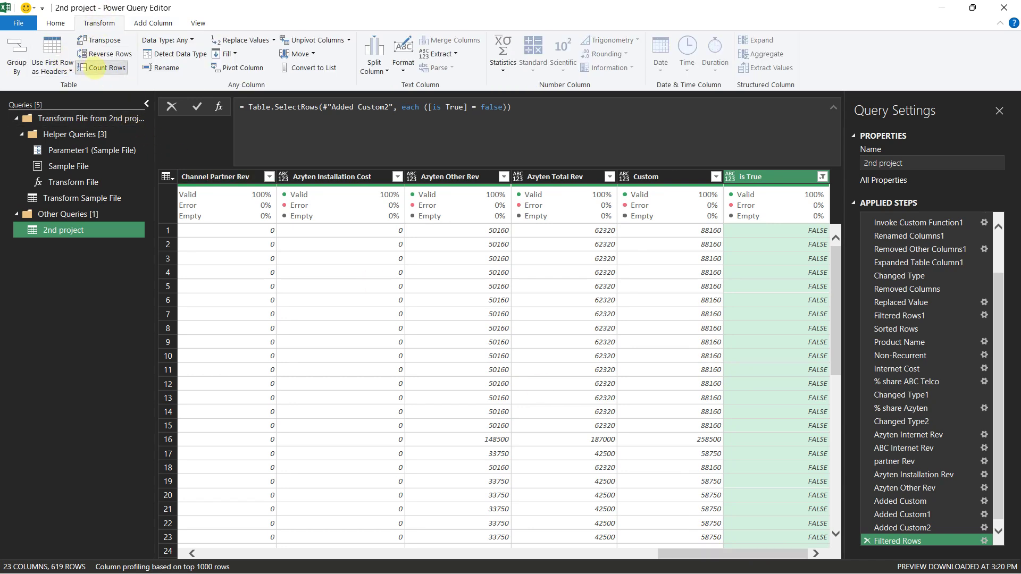
{"action": "left_click", "coordinate": [101, 67]}
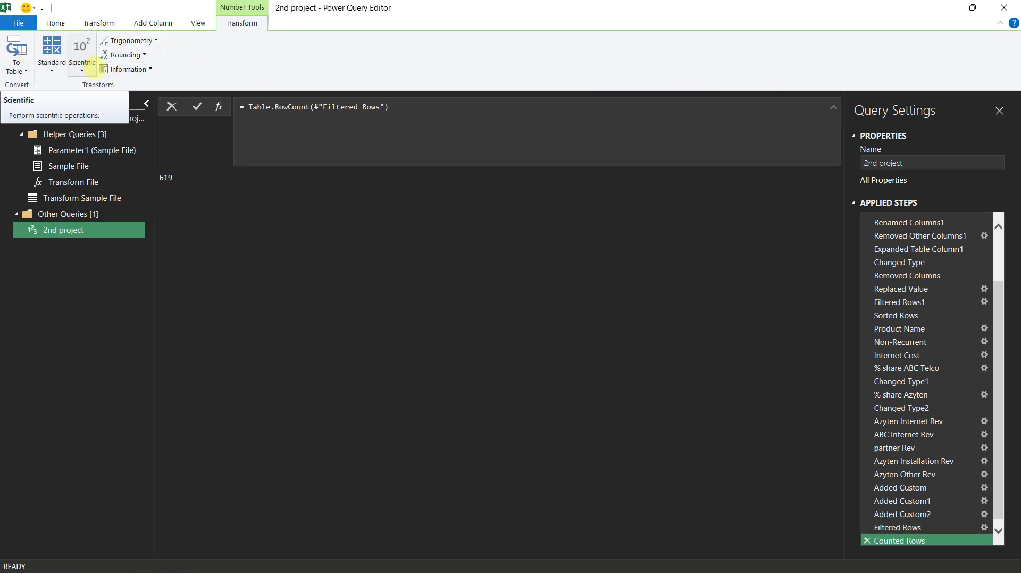
{"action": "left_click", "coordinate": [867, 541]}
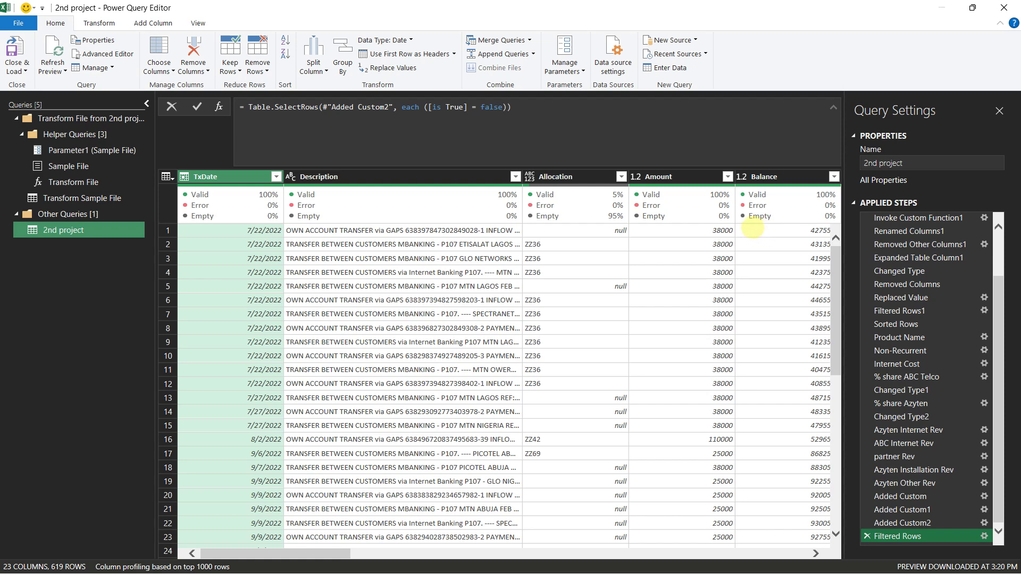
Step: Delete the Filtered Rows applied step and the Added Custom2 step that holds the is True check column
{"action": "left_click_drag", "start_coordinate": [307, 553], "coordinate": [821, 568]}
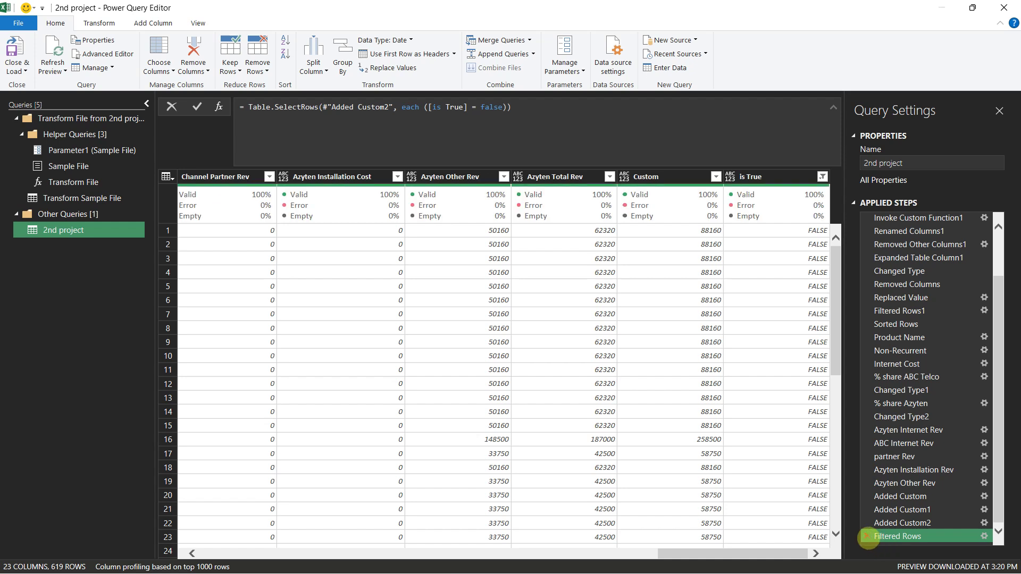
{"action": "left_click", "coordinate": [867, 536]}
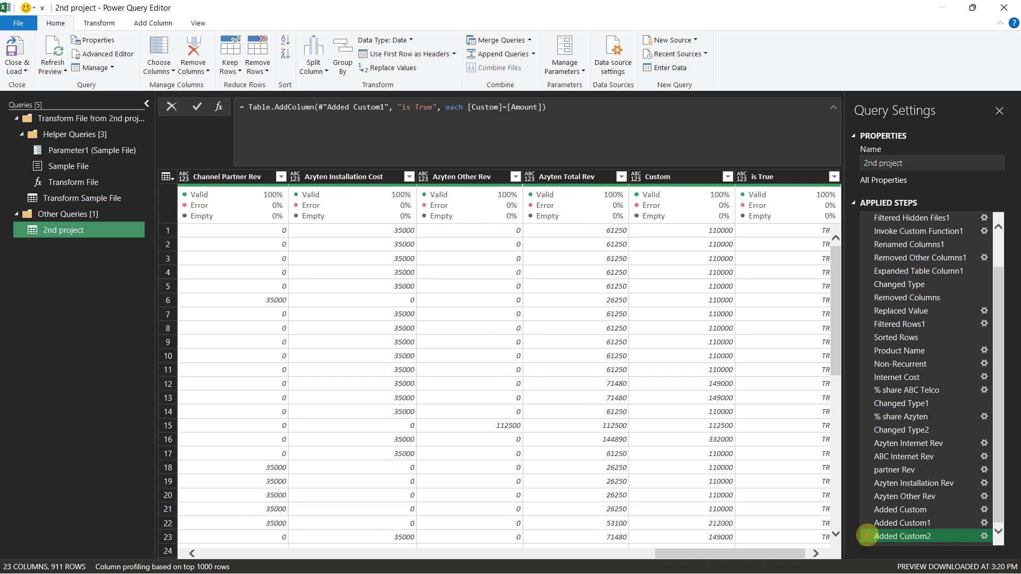
{"action": "left_click", "coordinate": [867, 536]}
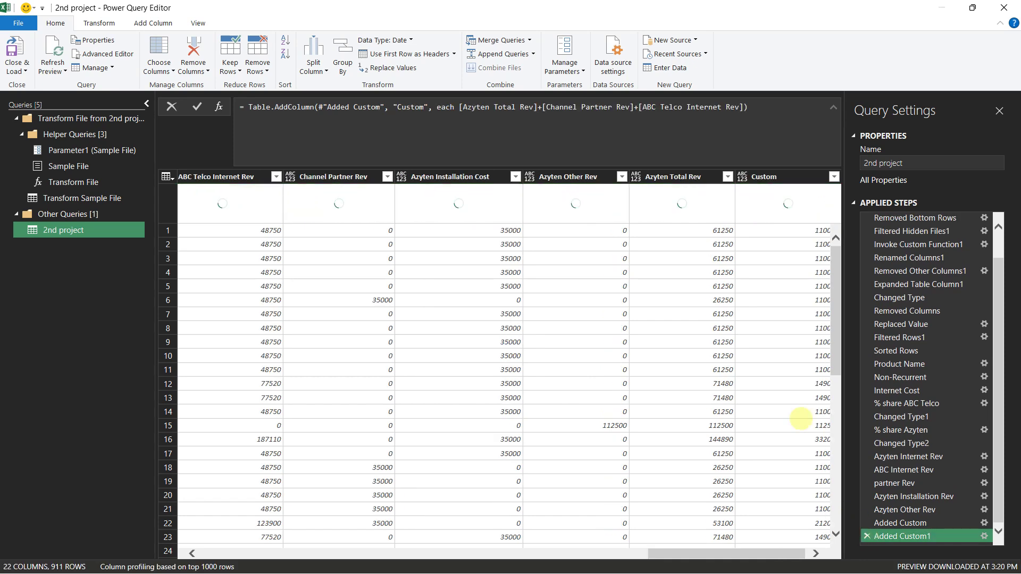
Step: Try moving the Custom column to another place in the table, and delete the Reordered Columns applied step
{"action": "left_click", "coordinate": [760, 177]}
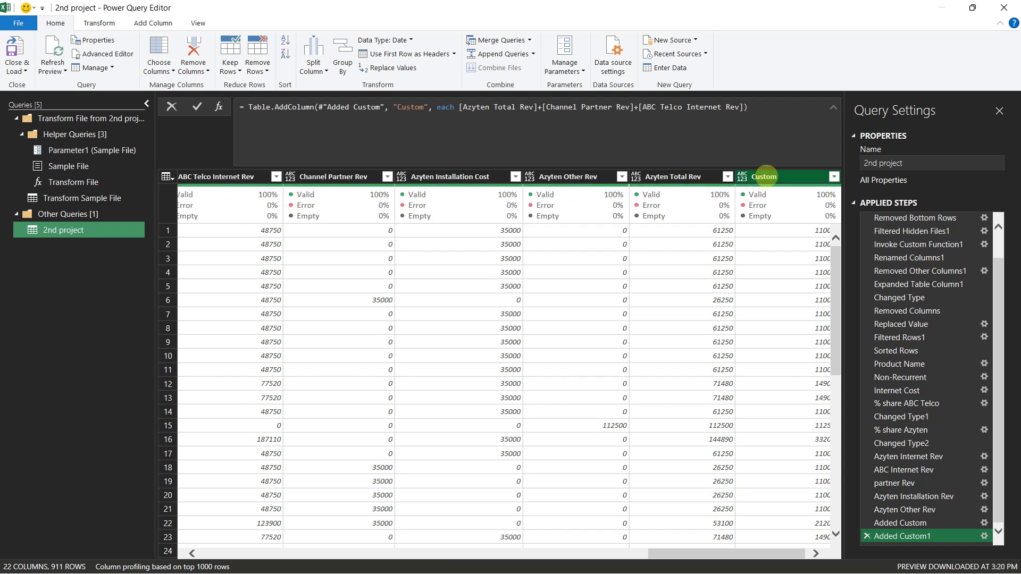
{"action": "left_click_drag", "start_coordinate": [764, 176], "coordinate": [744, 215]}
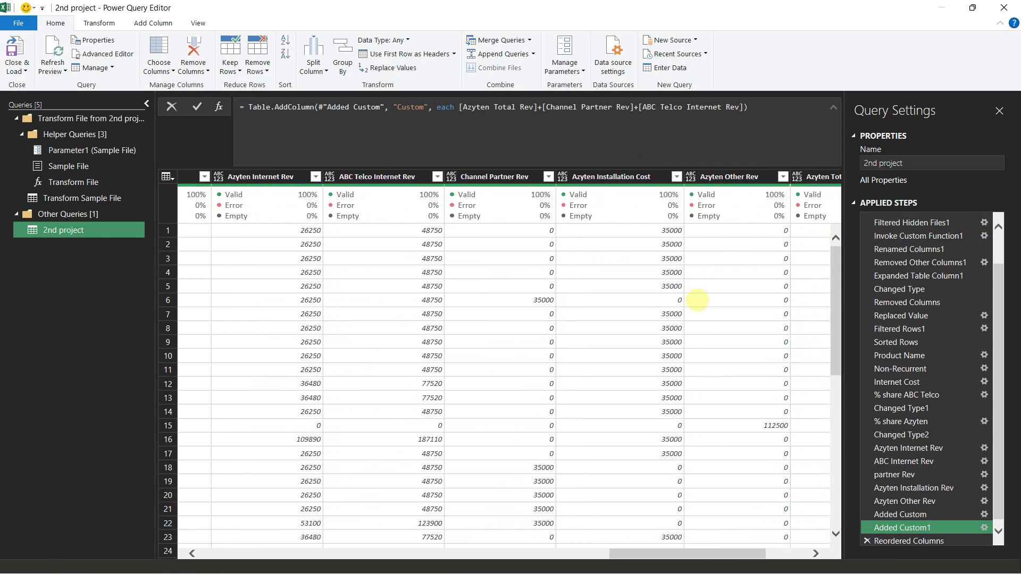
{"action": "left_click", "coordinate": [868, 541]}
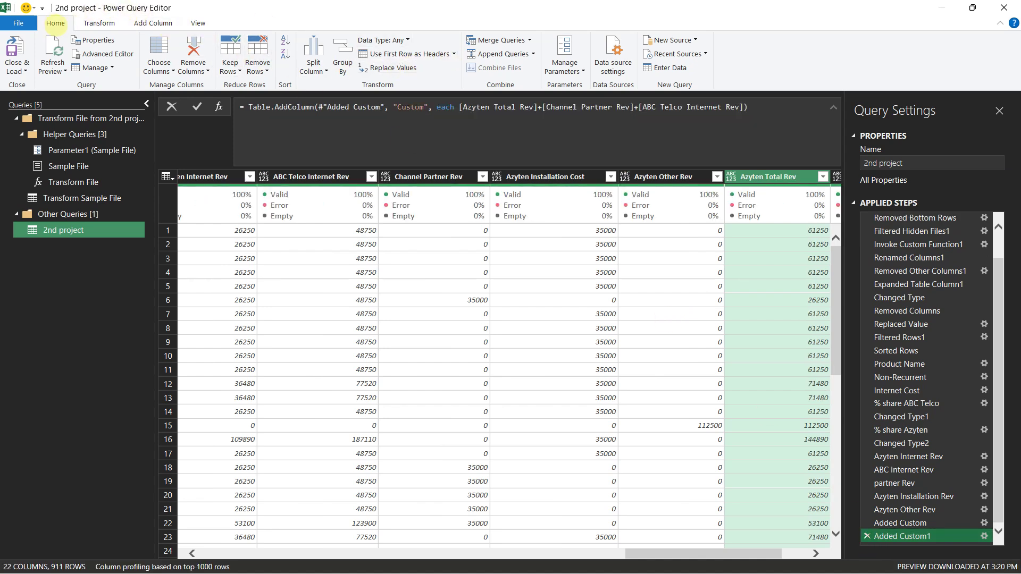
Step: Try placing the Azyten Total Rev column directly before the Amount column, and delete the Reordered Columns applied step
{"action": "left_click", "coordinate": [98, 23]}
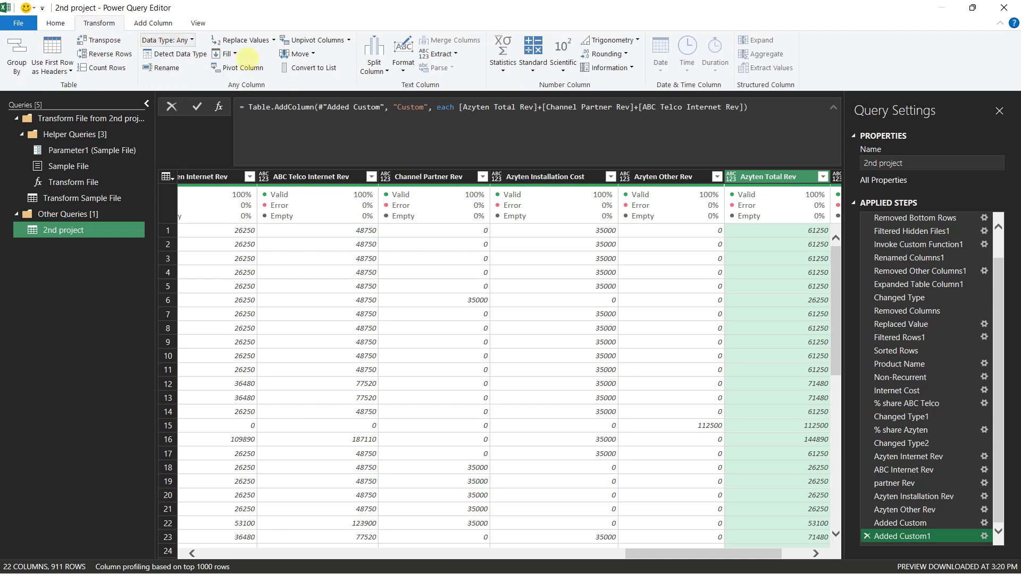
{"action": "left_click", "coordinate": [298, 54]}
{"action": "left_click", "coordinate": [295, 98]}
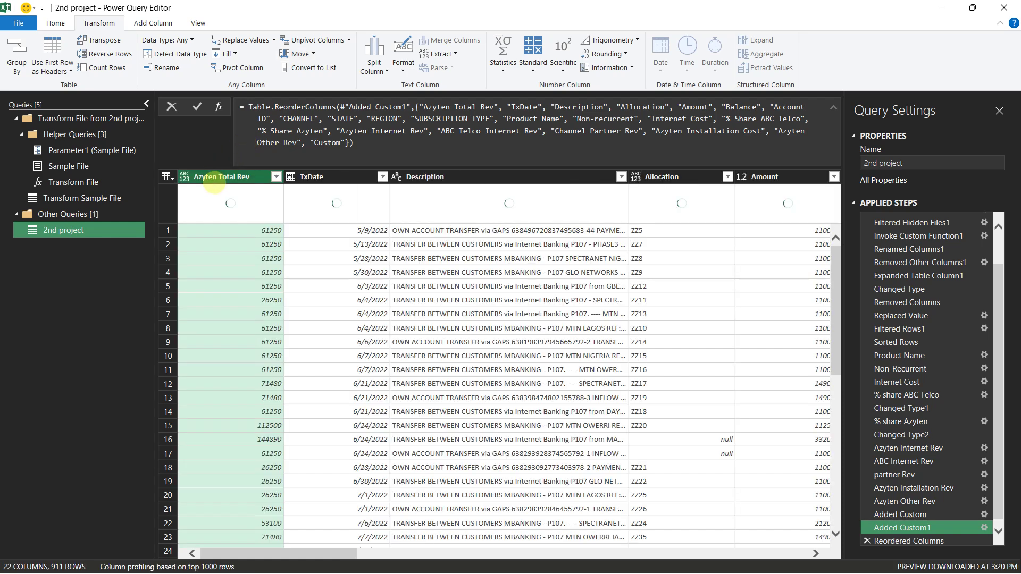
{"action": "left_click_drag", "start_coordinate": [215, 180], "coordinate": [739, 176]}
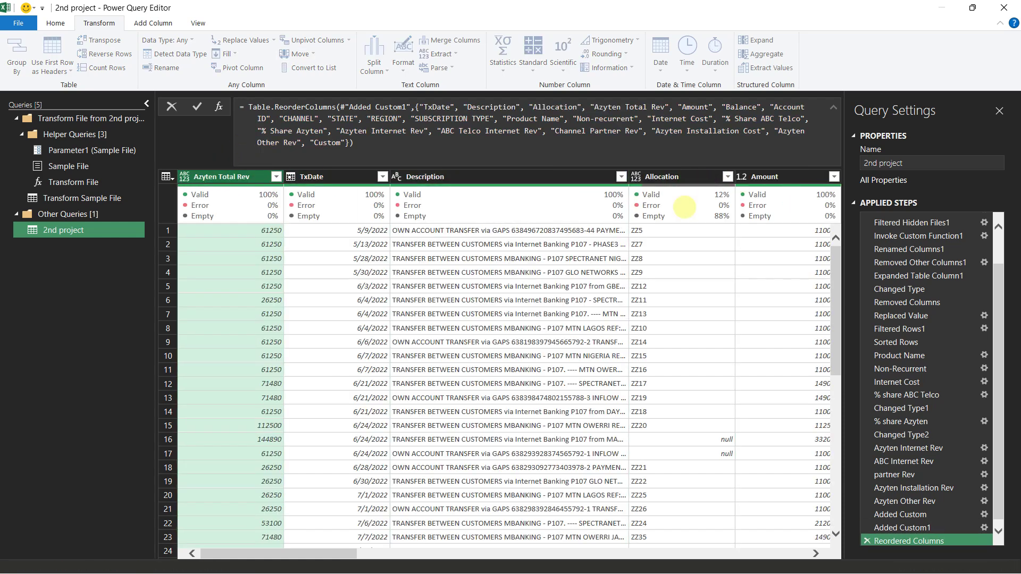
{"action": "left_click_drag", "start_coordinate": [297, 562], "coordinate": [337, 563]}
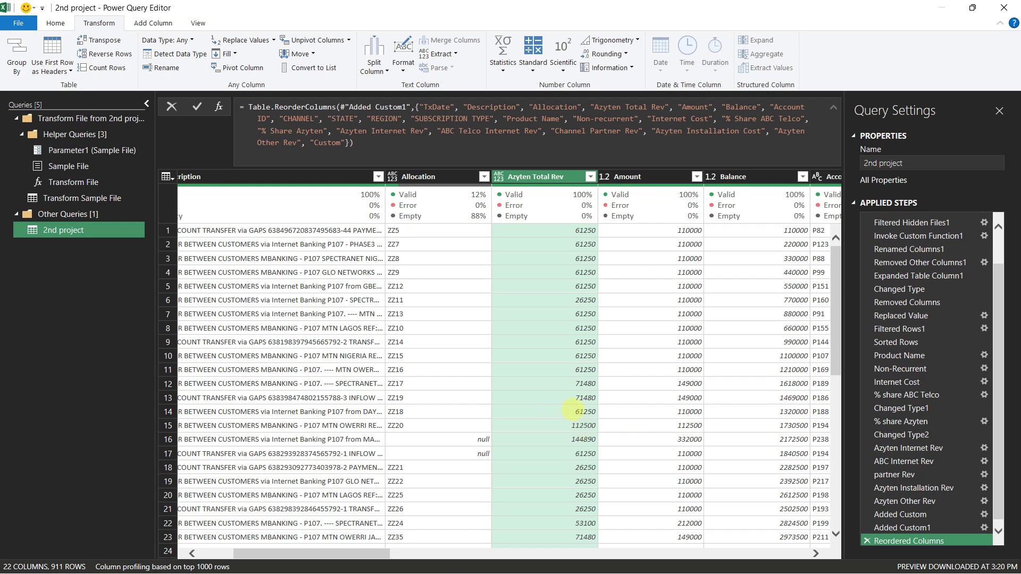
{"action": "left_click", "coordinate": [868, 541]}
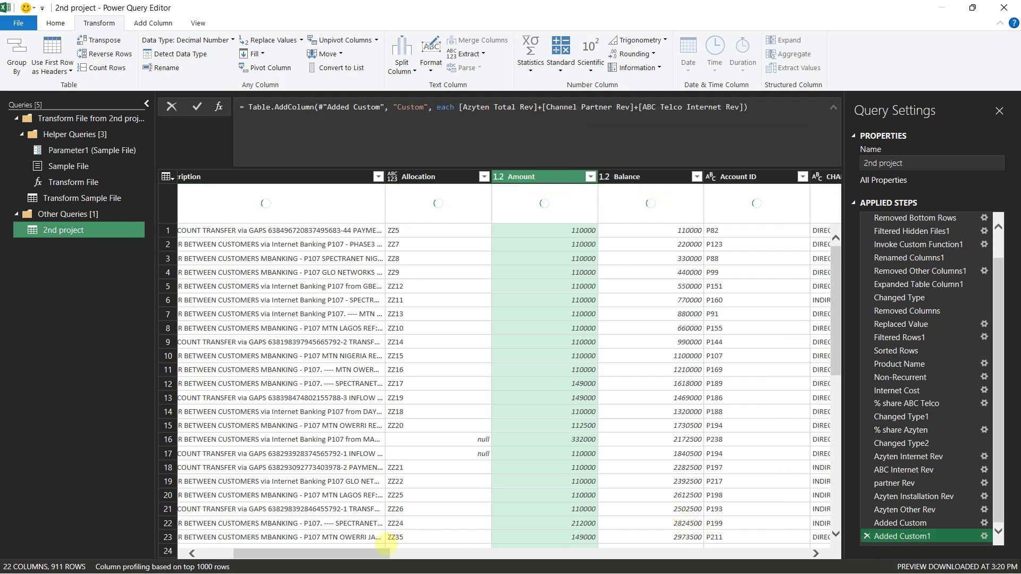
Step: Move the Custom column directly before the Amount column and compare the two columns' values down the rows
{"action": "left_click_drag", "start_coordinate": [373, 553], "coordinate": [791, 553]}
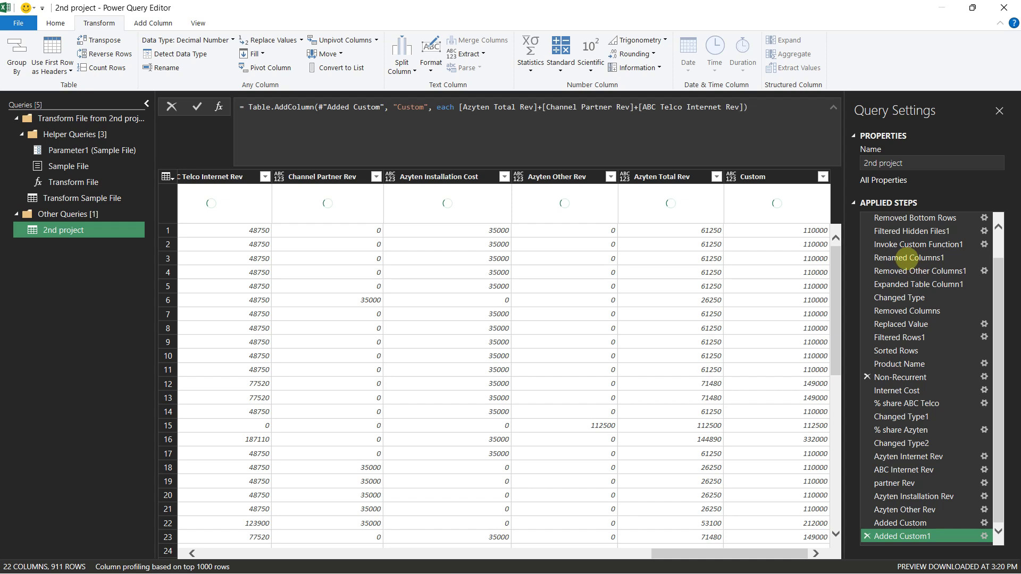
{"action": "left_click", "coordinate": [782, 176]}
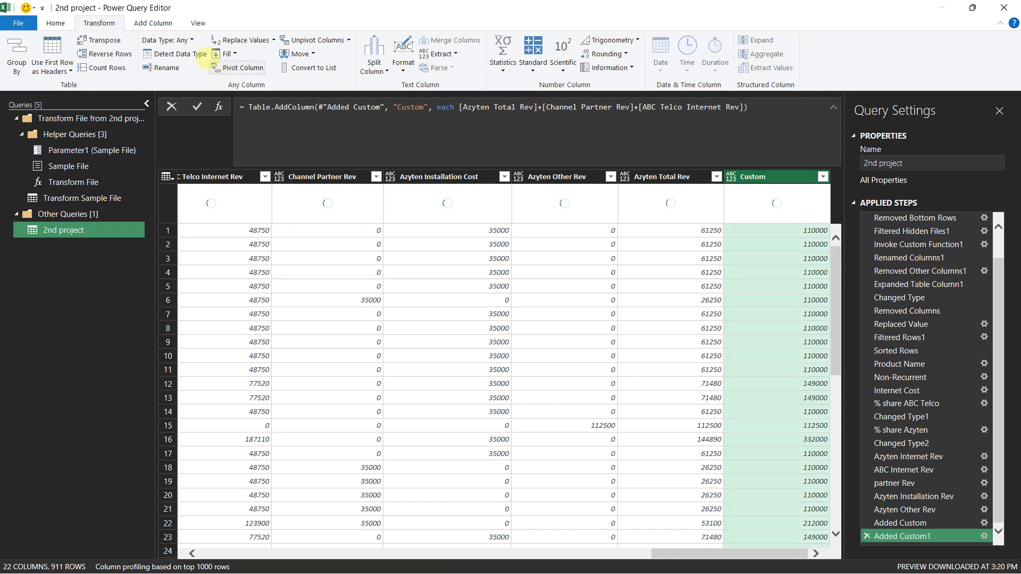
{"action": "left_click", "coordinate": [300, 54]}
{"action": "left_click", "coordinate": [312, 54]}
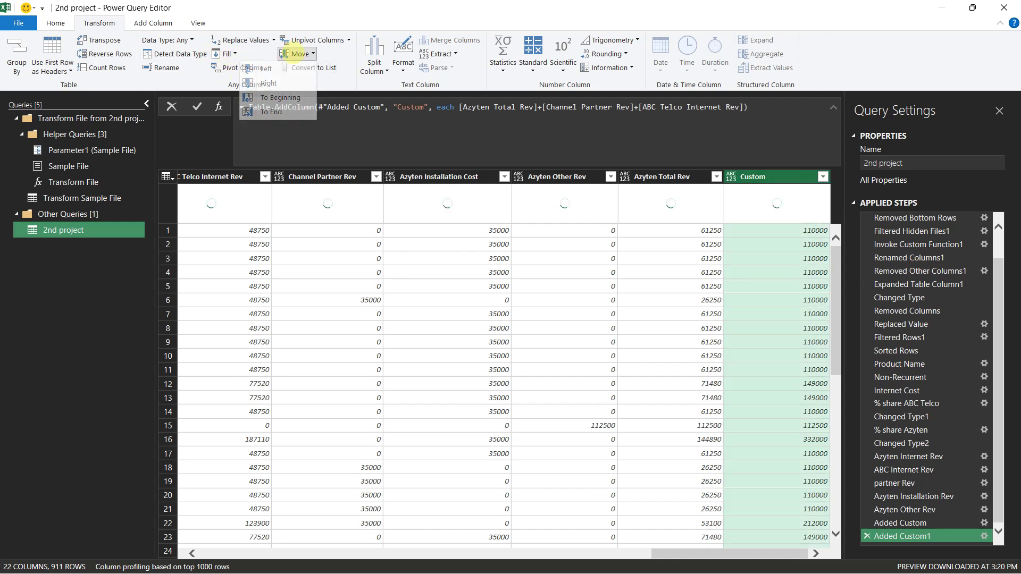
{"action": "left_click", "coordinate": [298, 54]}
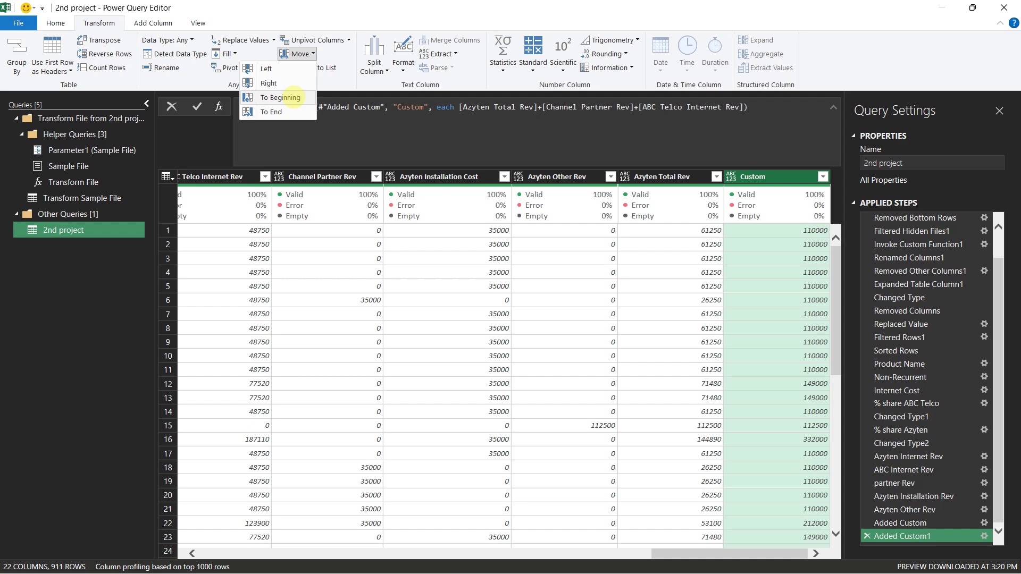
{"action": "left_click", "coordinate": [294, 97]}
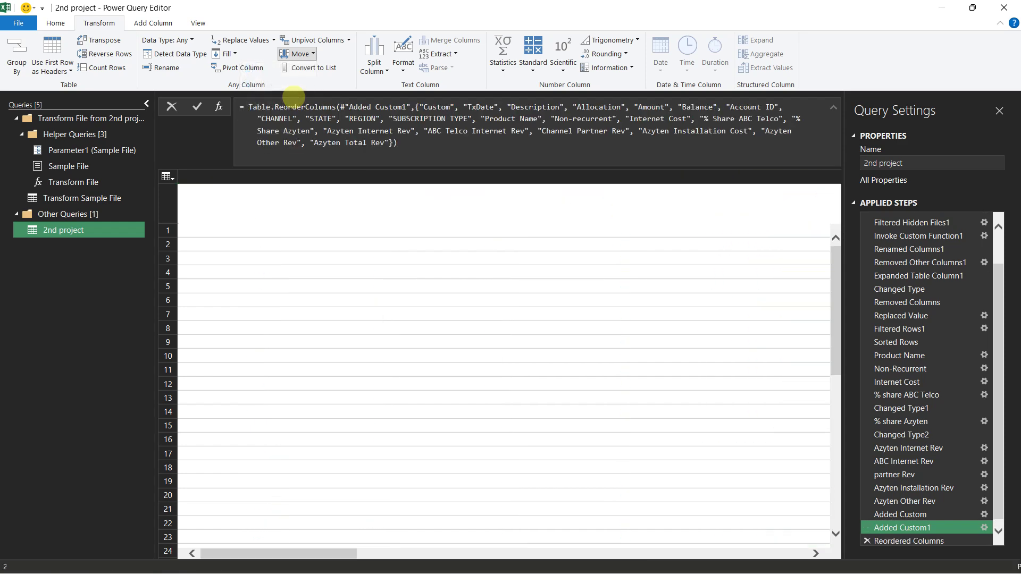
{"action": "left_click_drag", "start_coordinate": [259, 179], "coordinate": [739, 183]}
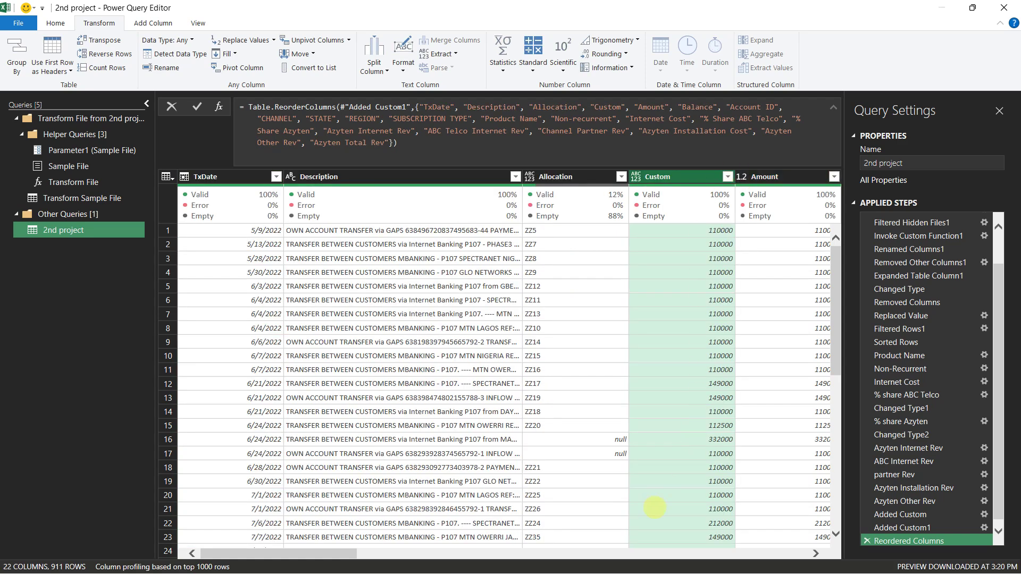
{"action": "left_click_drag", "start_coordinate": [266, 553], "coordinate": [366, 565]}
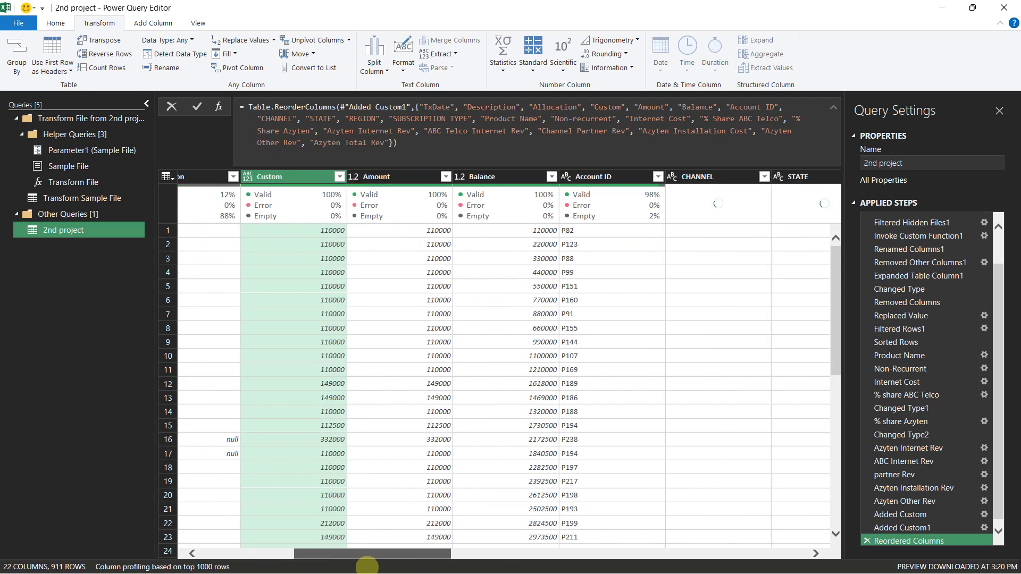
{"action": "scroll", "coordinate": [334, 495], "scroll_direction": "down", "scroll_amount": 6}
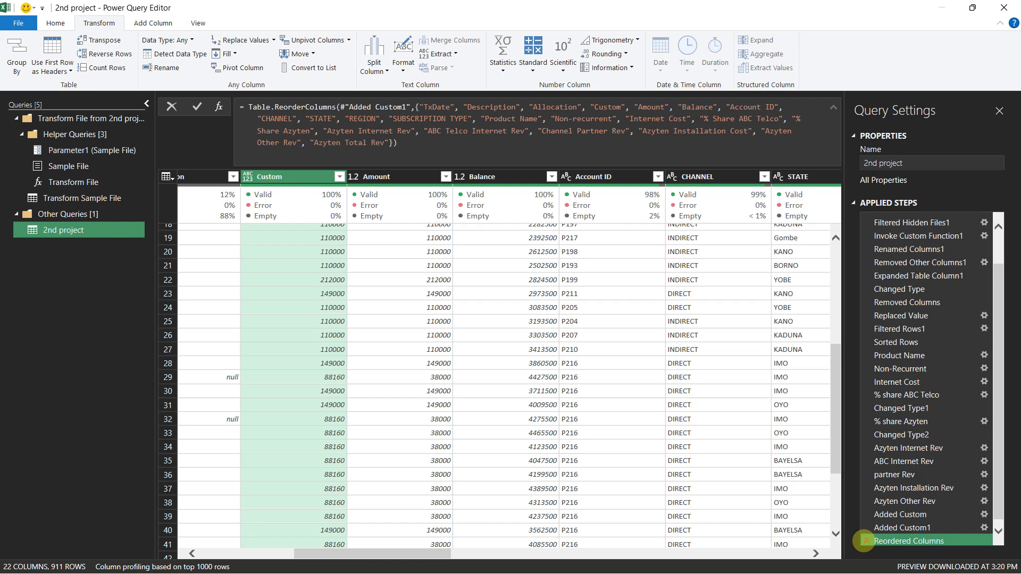
Step: Delete the Reordered Columns, Added Custom1 and Added Custom applied steps from the query
{"action": "left_click", "coordinate": [863, 541]}
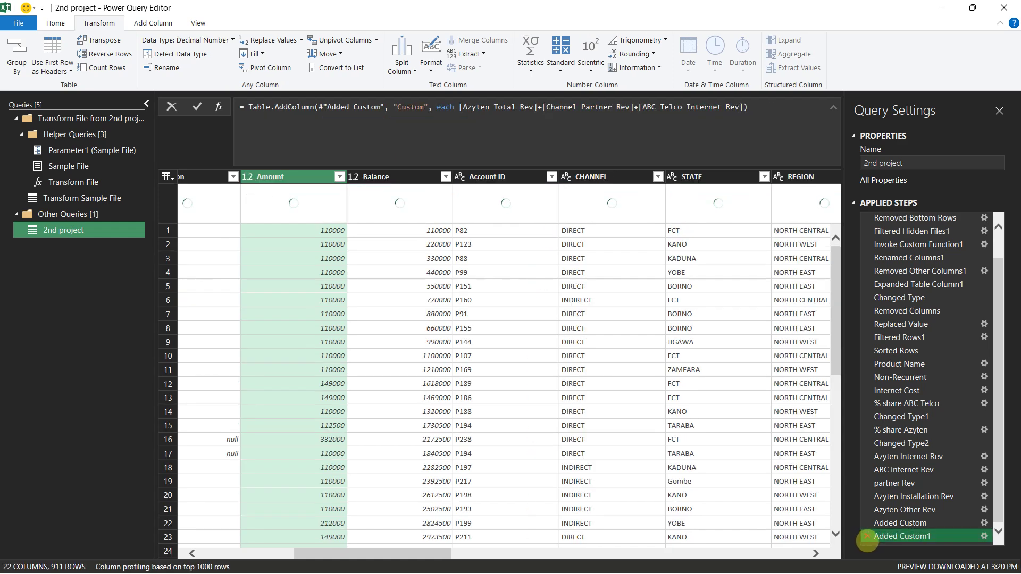
{"action": "left_click_drag", "start_coordinate": [433, 553], "coordinate": [646, 553]}
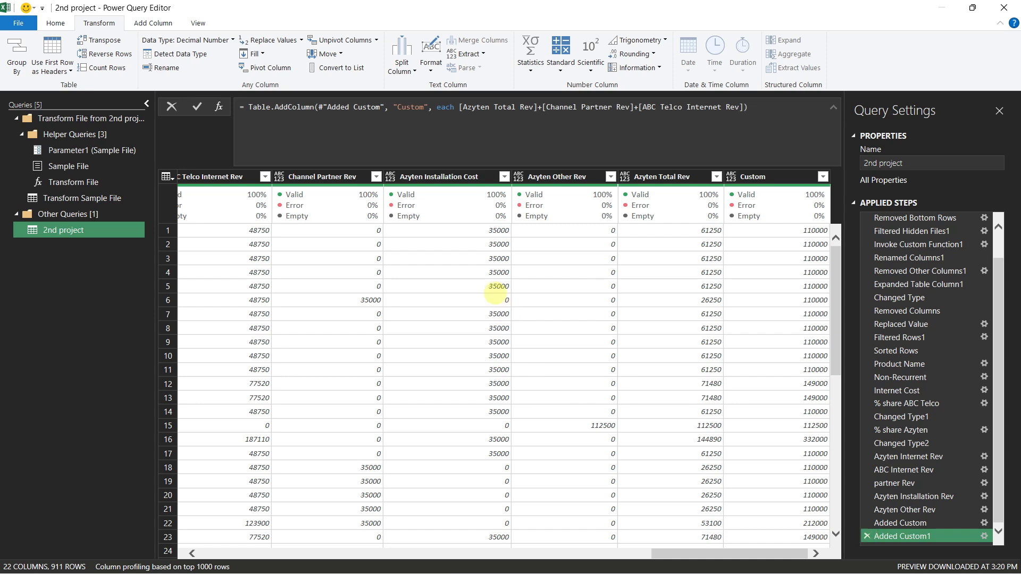
{"action": "left_click", "coordinate": [439, 178]}
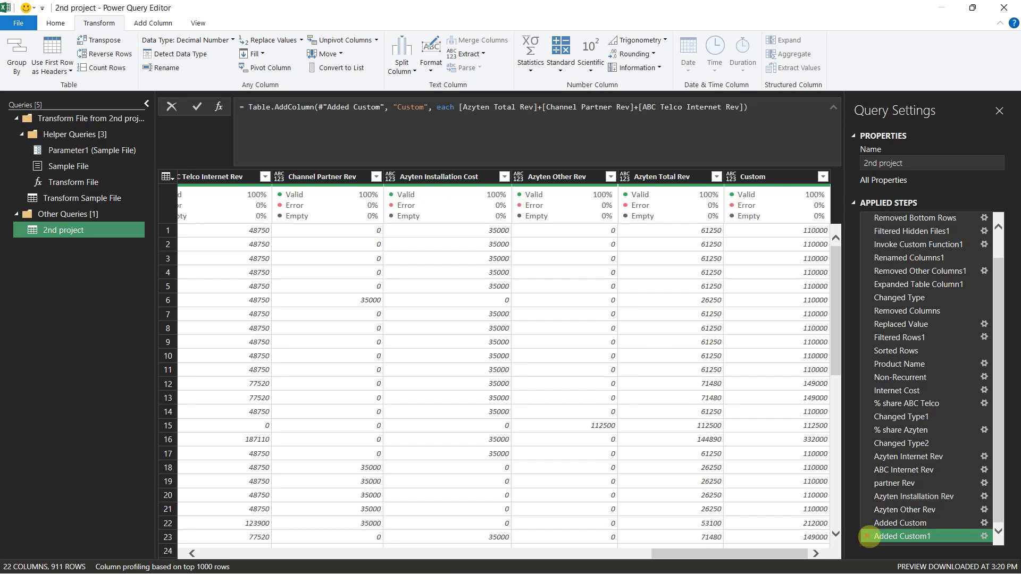
{"action": "left_click", "coordinate": [866, 537]}
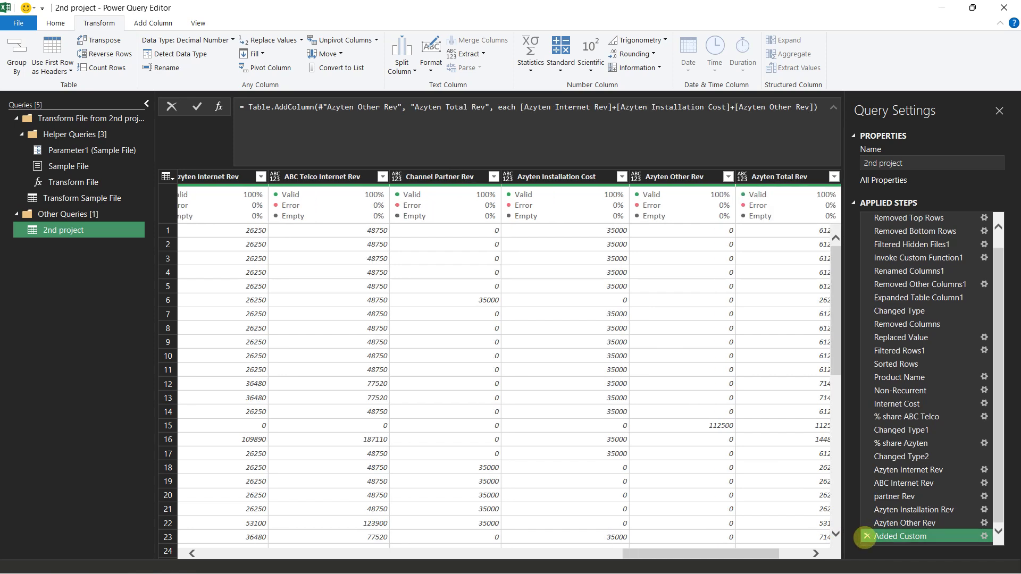
{"action": "left_click", "coordinate": [866, 537]}
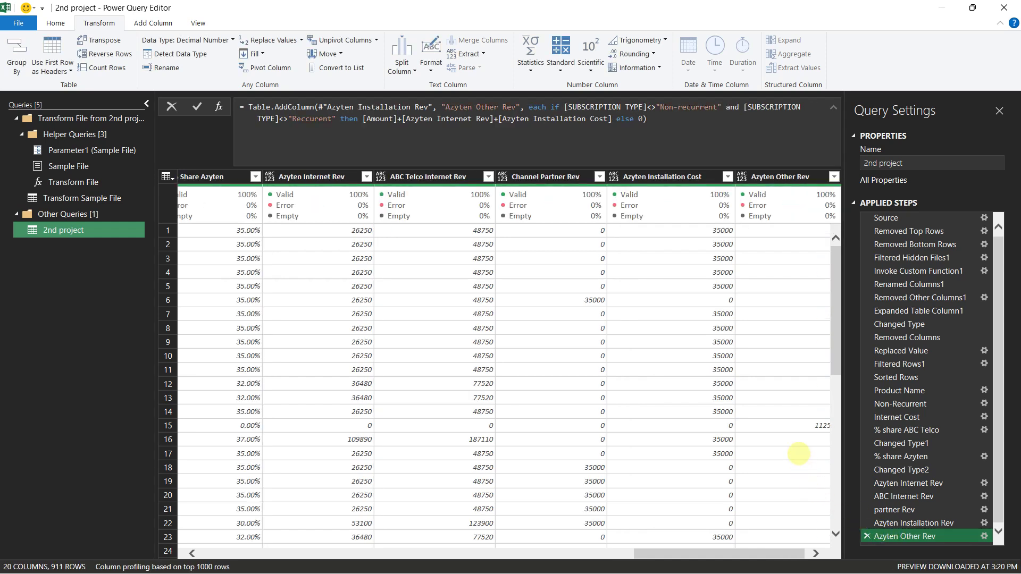
Step: Open the settings of the Azyten Installation Rev applied step to check its formula, and cancel without changing it
{"action": "left_click_drag", "start_coordinate": [775, 554], "coordinate": [780, 554]}
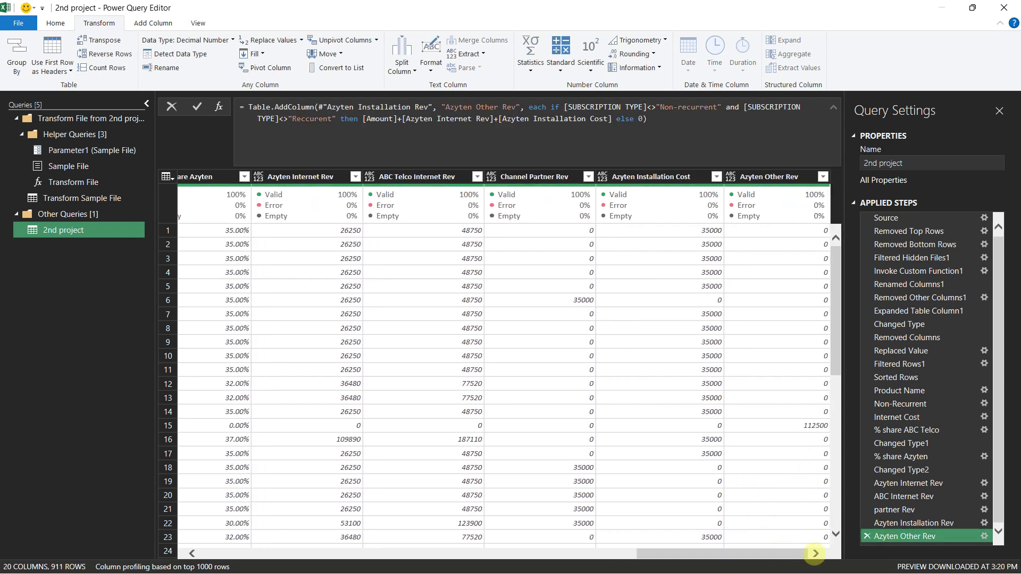
{"action": "left_click", "coordinate": [984, 522]}
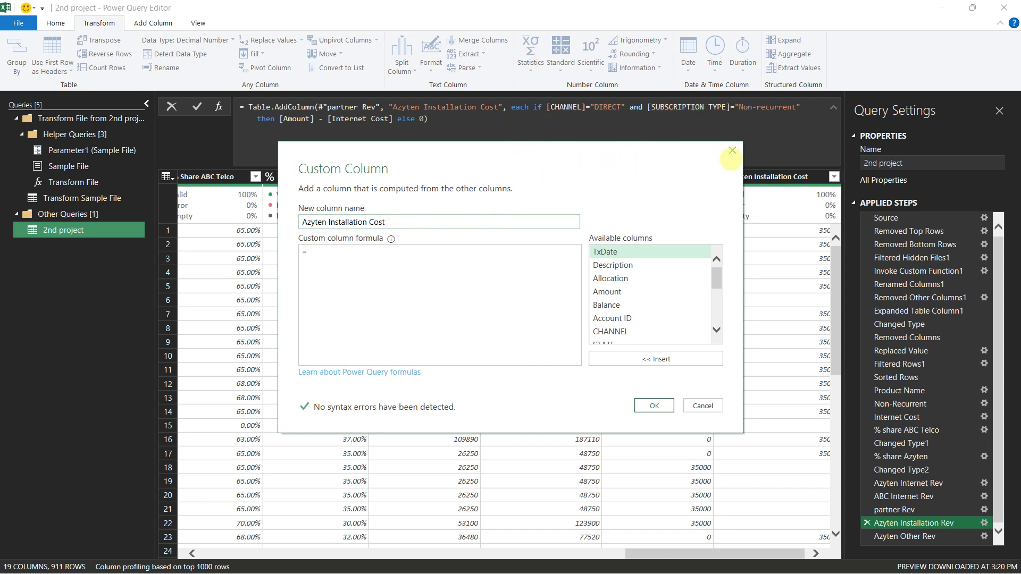
{"action": "left_click", "coordinate": [705, 405]}
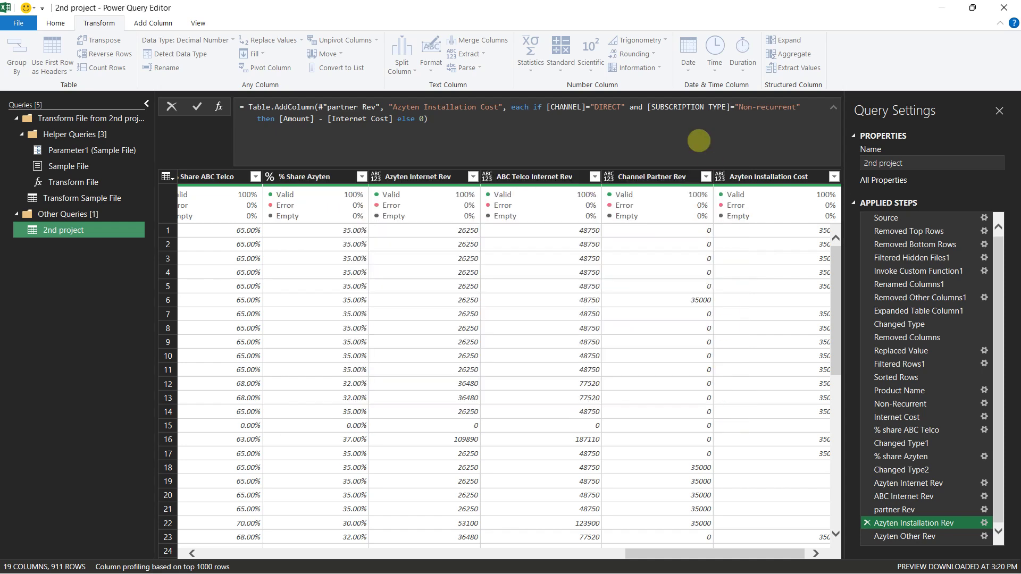
Step: Close and load the queries to the Excel workbook, and reopen the 2nd project query for editing
{"action": "left_click", "coordinate": [23, 24]}
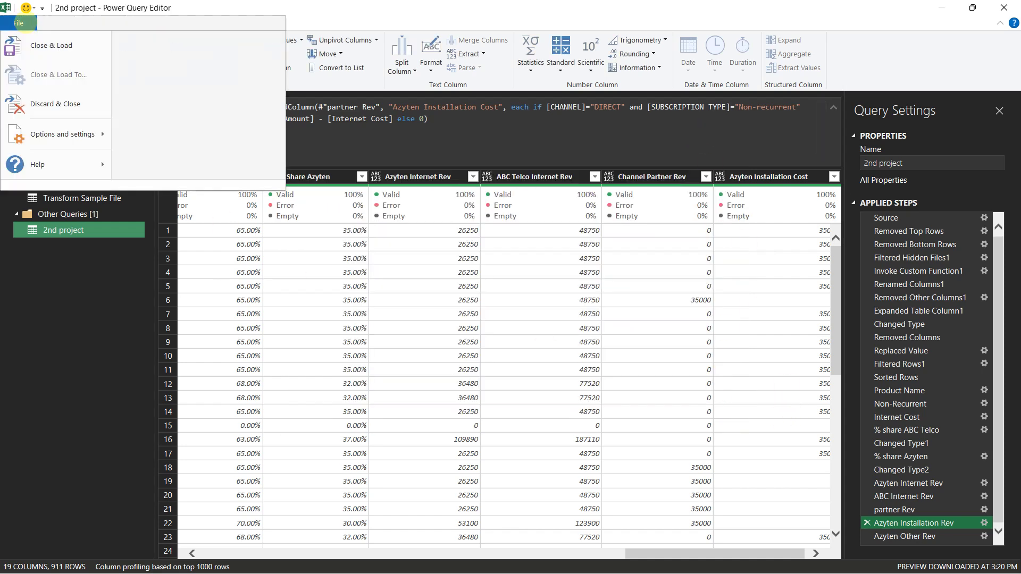
{"action": "left_click", "coordinate": [36, 46]}
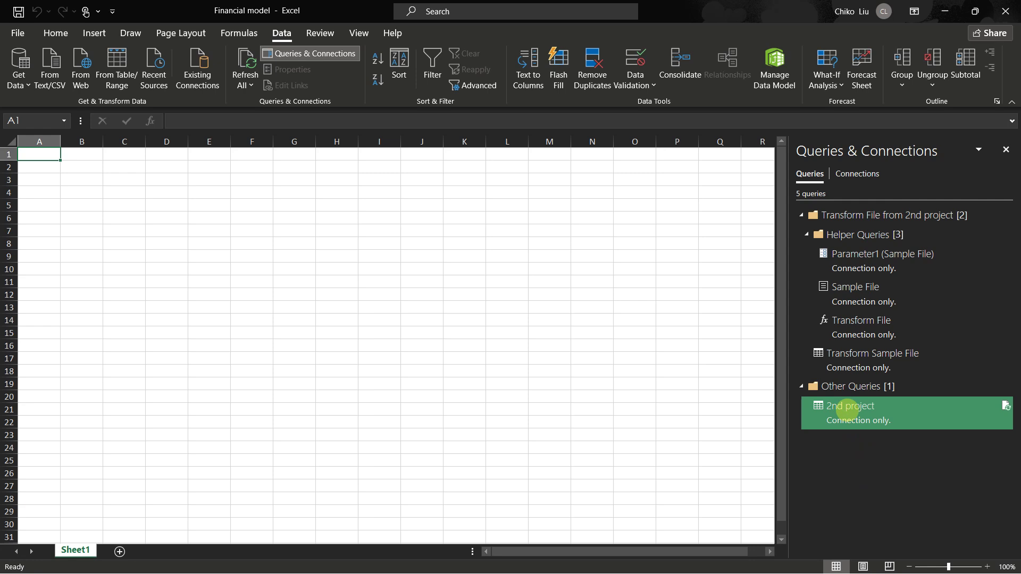
{"action": "right_click", "coordinate": [847, 410]}
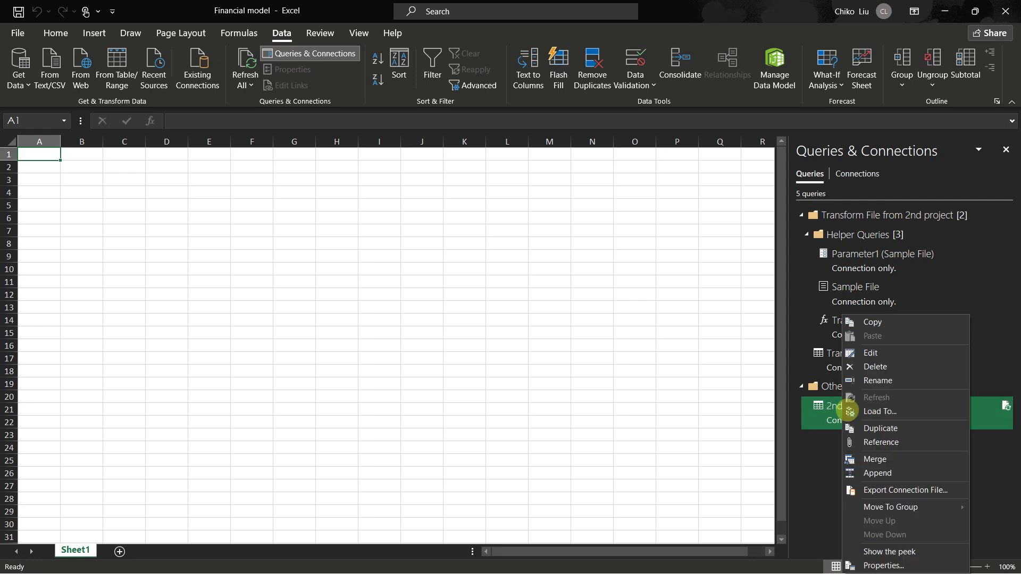
{"action": "left_click", "coordinate": [856, 410]}
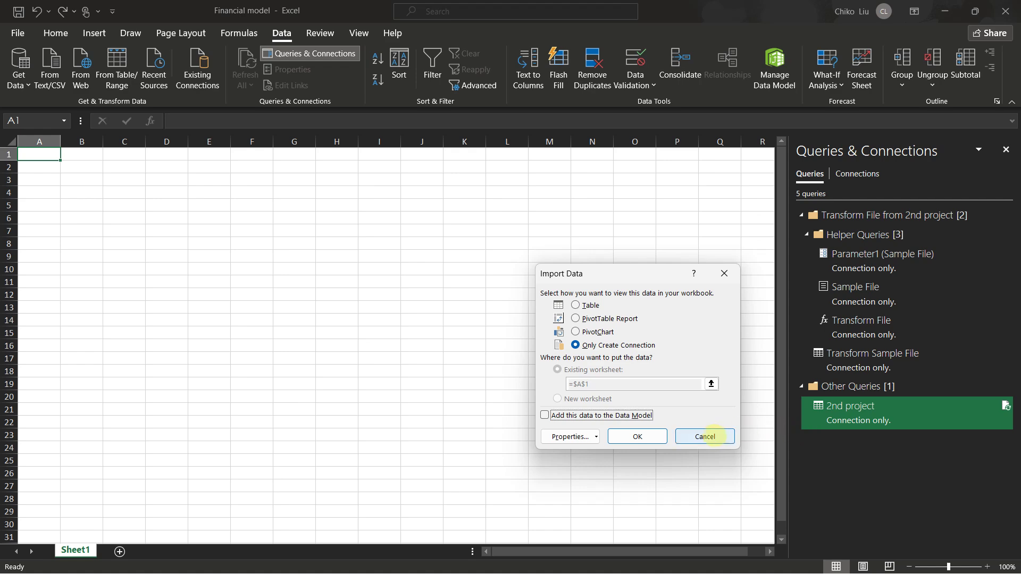
{"action": "left_click", "coordinate": [705, 436]}
{"action": "right_click", "coordinate": [817, 420]}
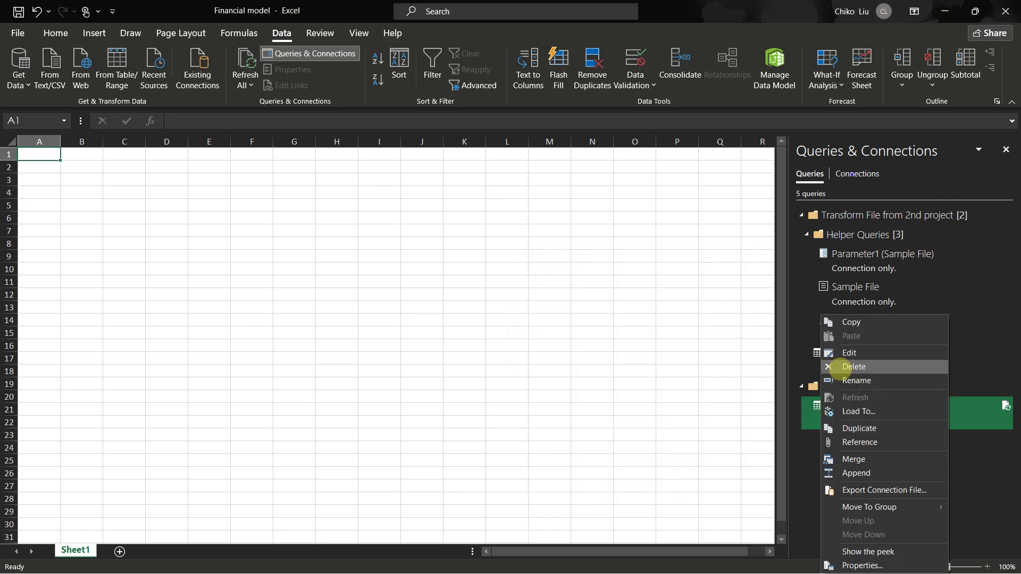
{"action": "left_click", "coordinate": [835, 353]}
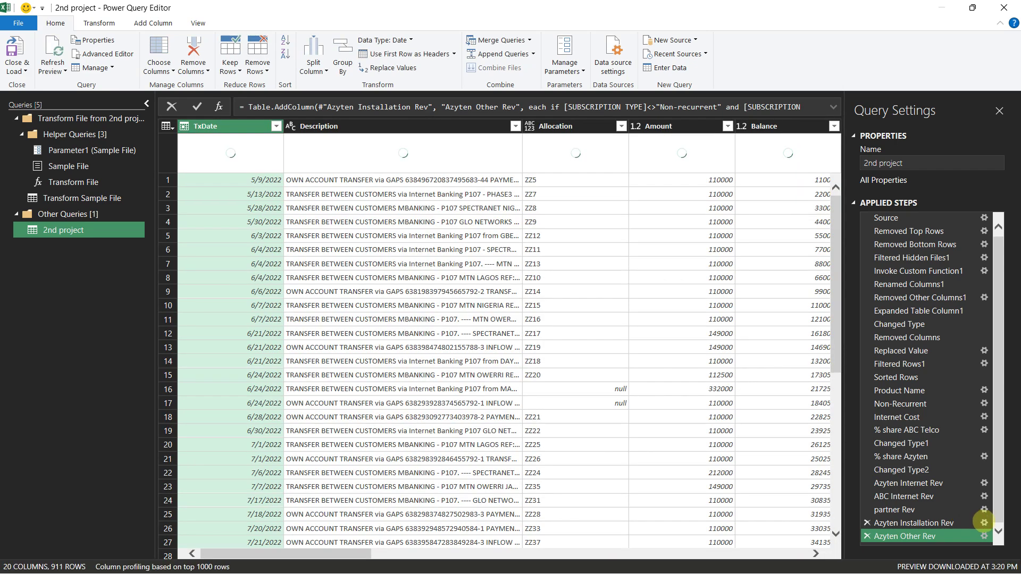
{"action": "left_click", "coordinate": [983, 523]}
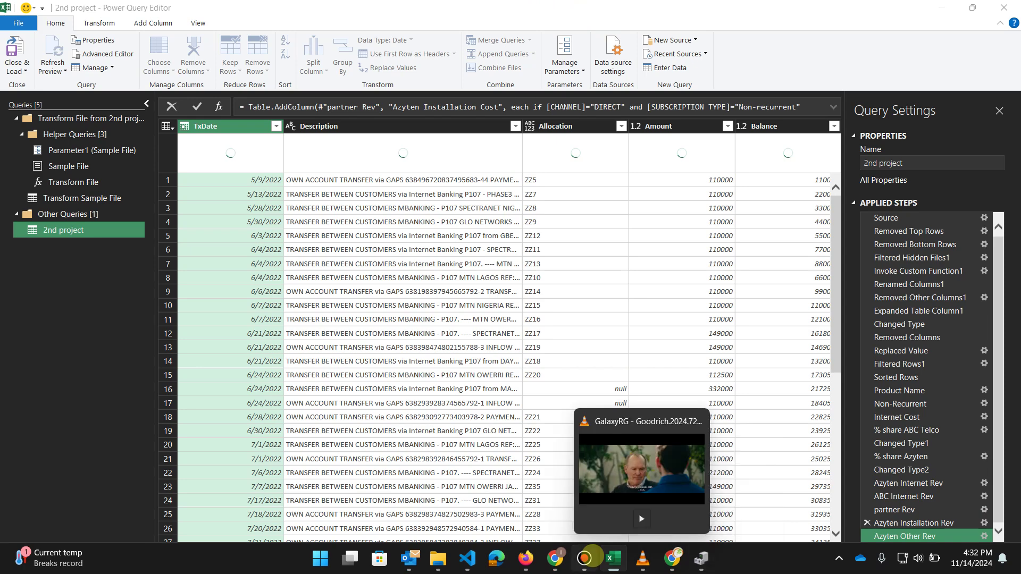
{"action": "left_click", "coordinate": [592, 556]}
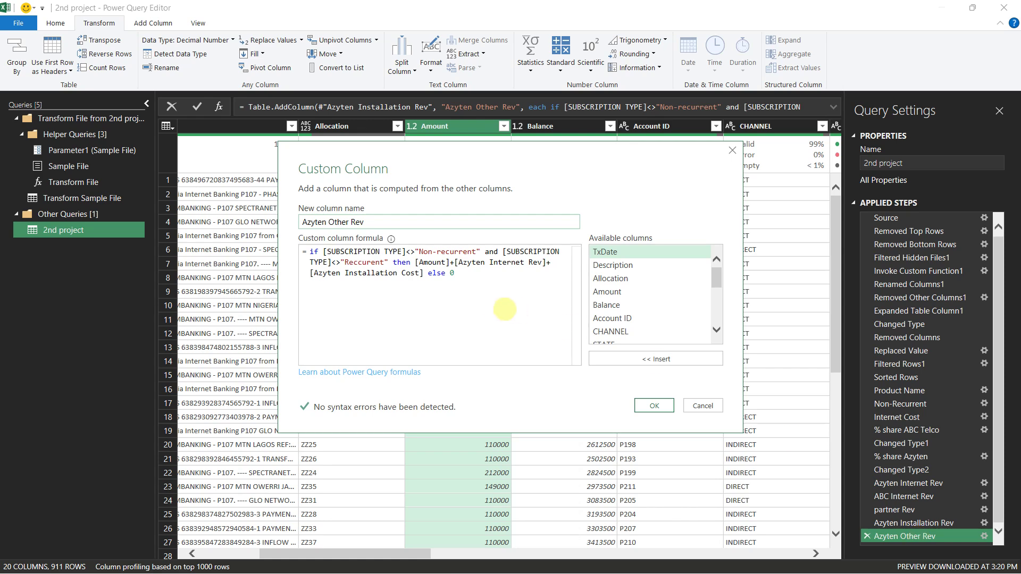
Step: Replace "and" with "or" between the two SUBSCRIPTION TYPE conditions in the Azyten Other Rev custom column formula
{"action": "double_click", "coordinate": [490, 252]}
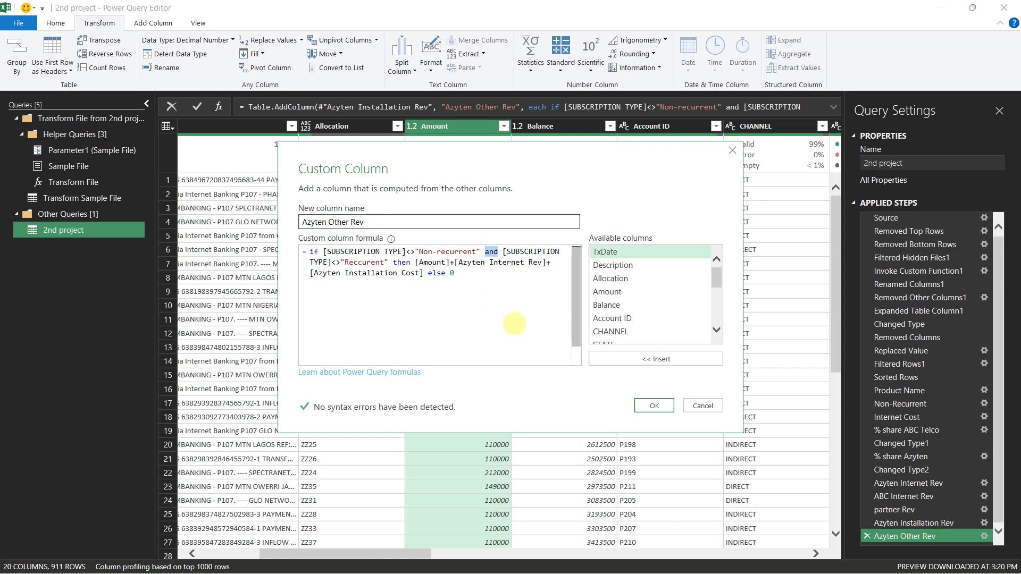
{"action": "type", "text": "or"}
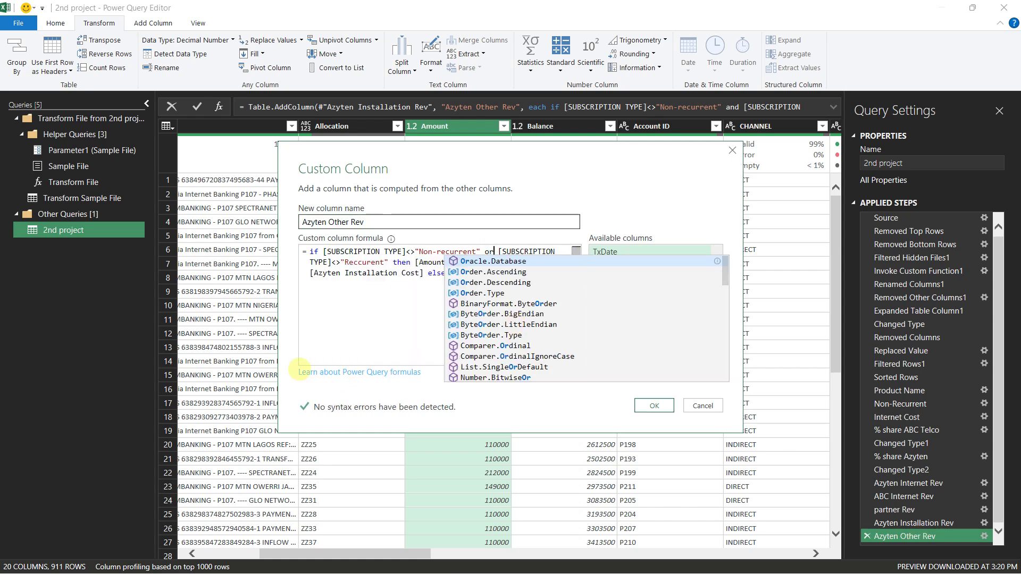
{"action": "left_click", "coordinate": [331, 333]}
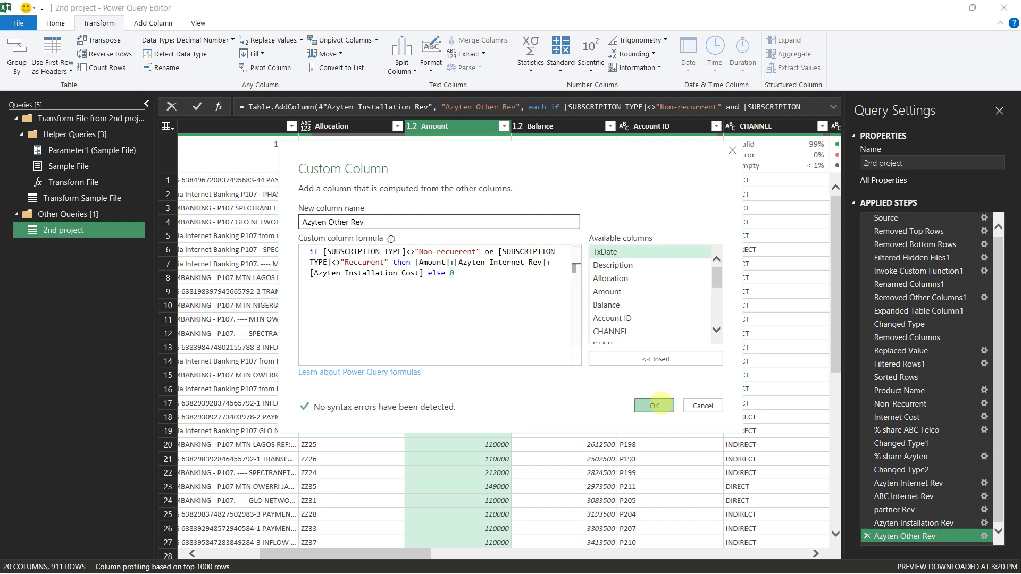
{"action": "left_click", "coordinate": [655, 406]}
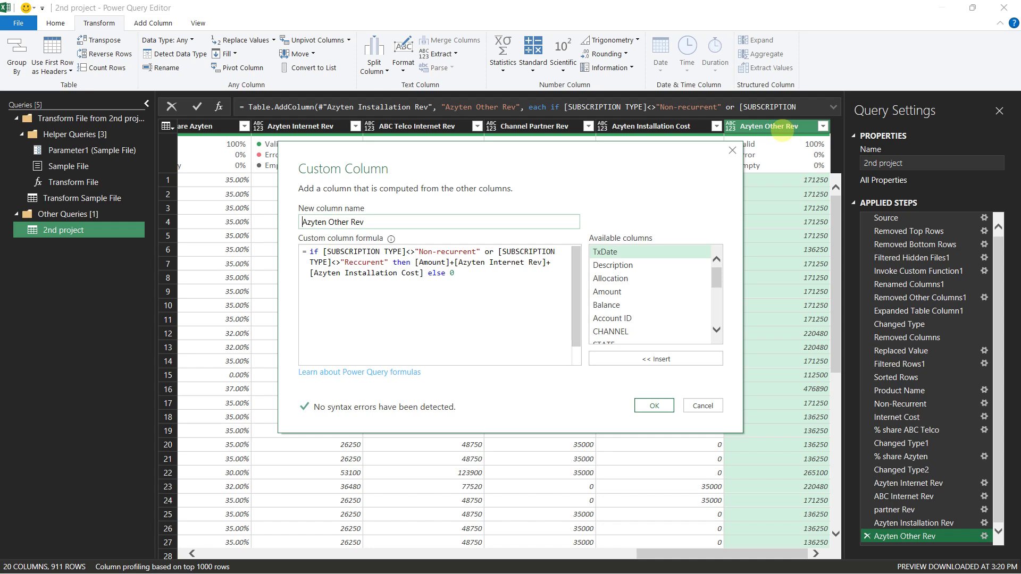
Step: Remove +[Azyten Internet Rev]+[Azyten Installation Cost] from the Azyten Other Rev formula so its then branch returns only [Amount], and apply it
{"action": "left_click_drag", "start_coordinate": [450, 263], "coordinate": [428, 278]}
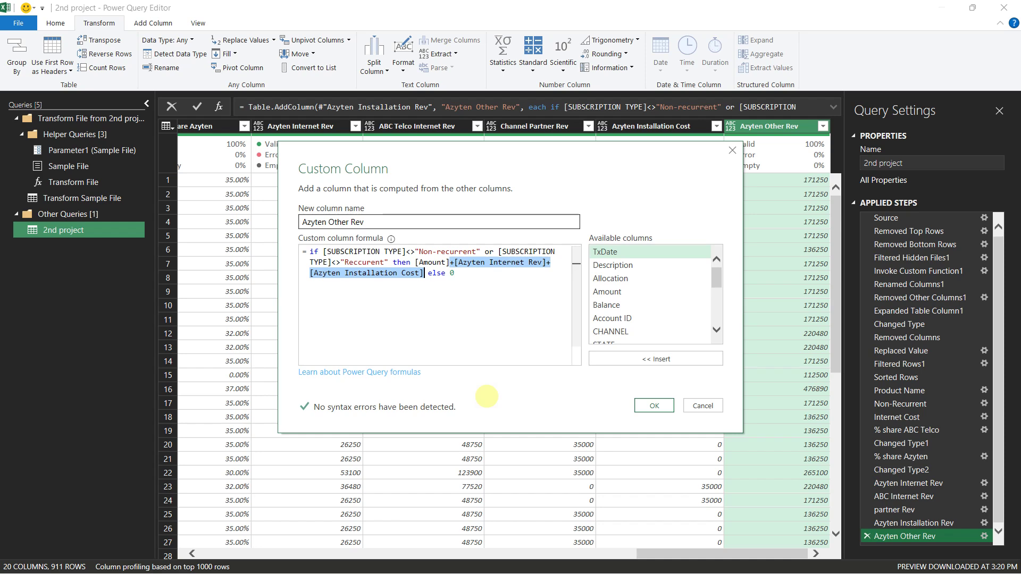
{"action": "key", "text": "Delete"}
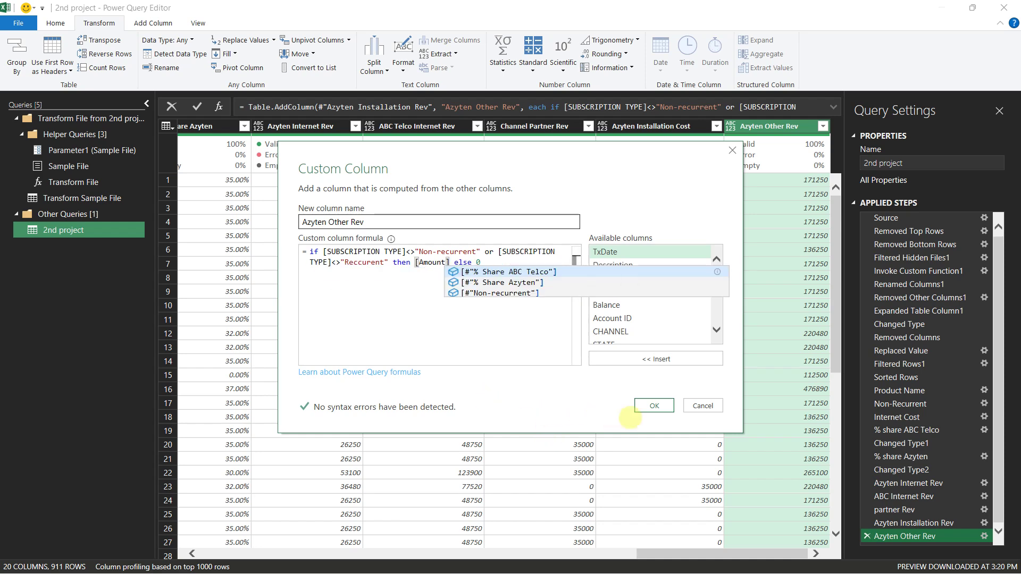
{"action": "left_click", "coordinate": [649, 407]}
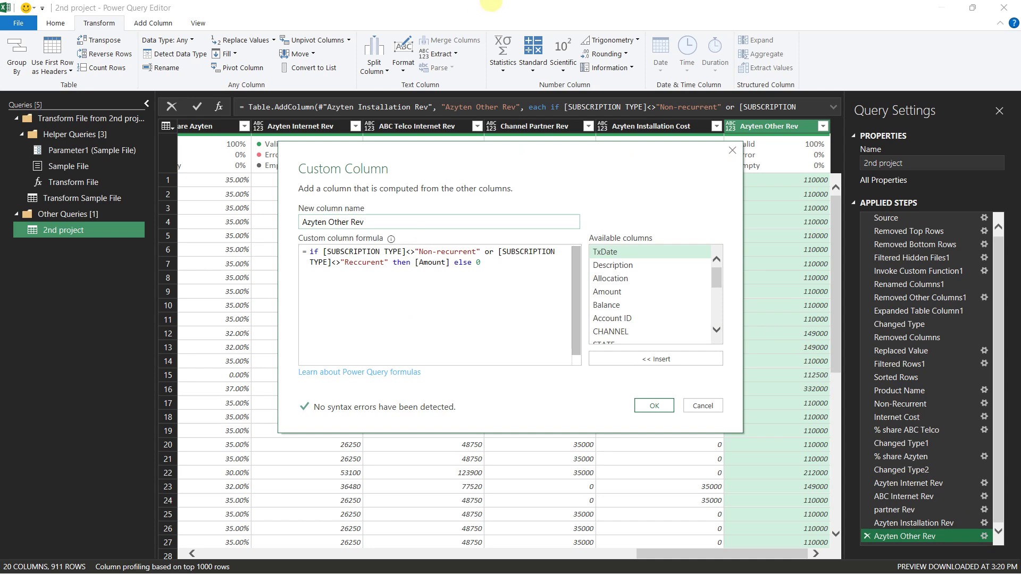
{"action": "mouse_move", "coordinate": [511, 564]}
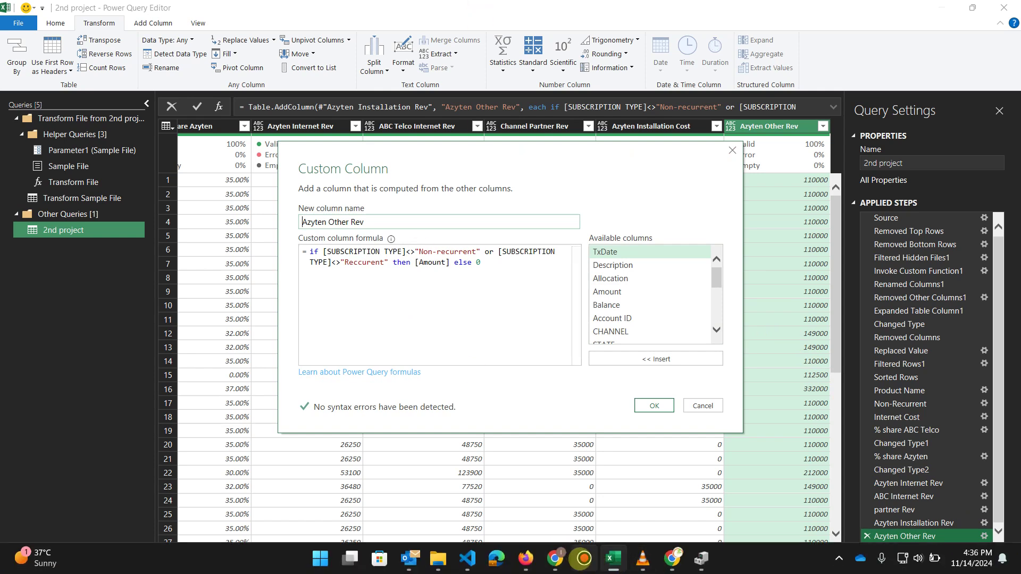
{"action": "left_click", "coordinate": [838, 558]}
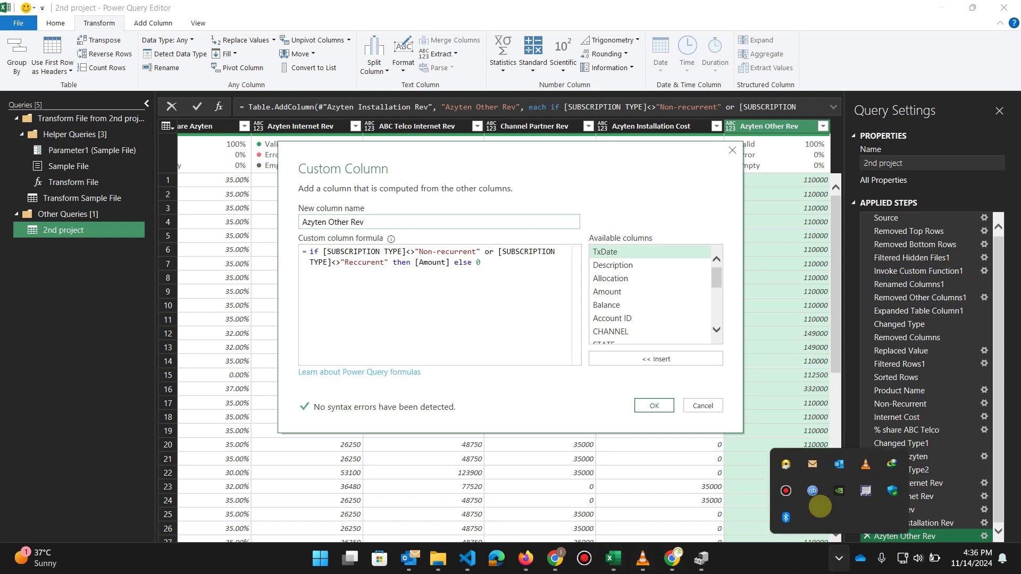
{"action": "left_click", "coordinate": [786, 490]}
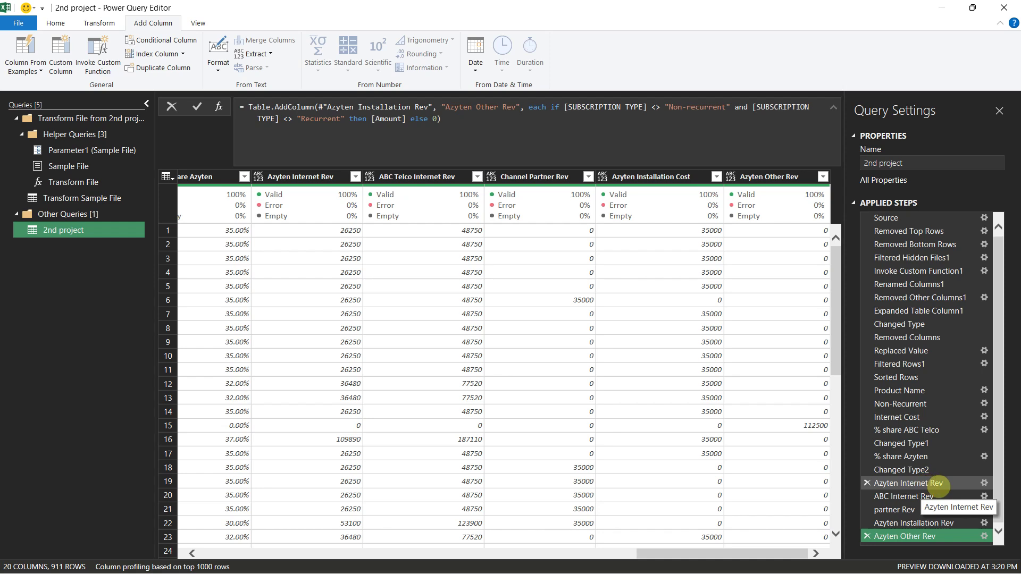
Step: Start a new custom column in the 2nd project query and name it Total Rev
{"action": "left_click_drag", "start_coordinate": [650, 550], "coordinate": [442, 551]}
{"action": "left_click_drag", "start_coordinate": [285, 540], "coordinate": [293, 553]}
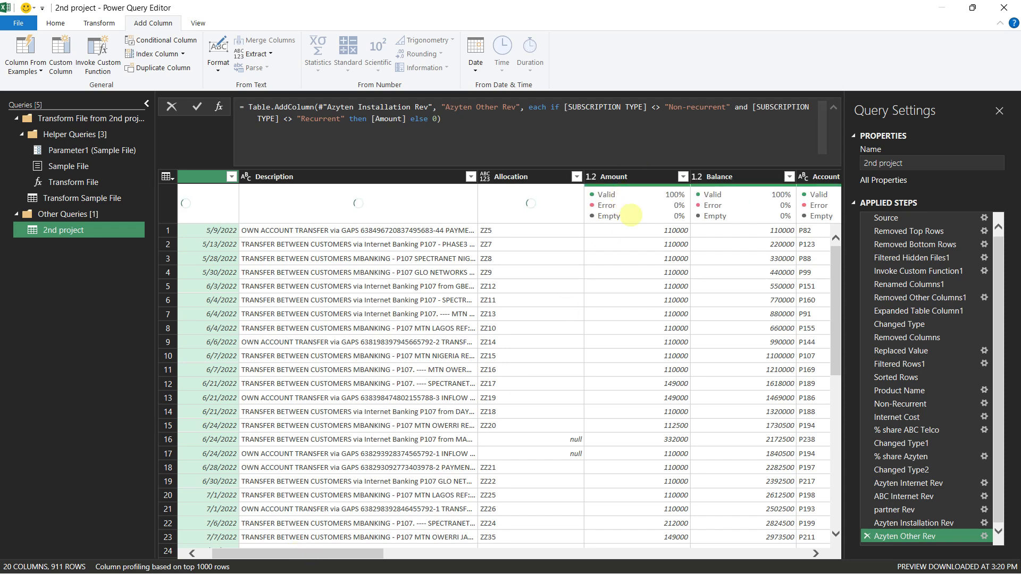
{"action": "left_click_drag", "start_coordinate": [343, 558], "coordinate": [791, 554]}
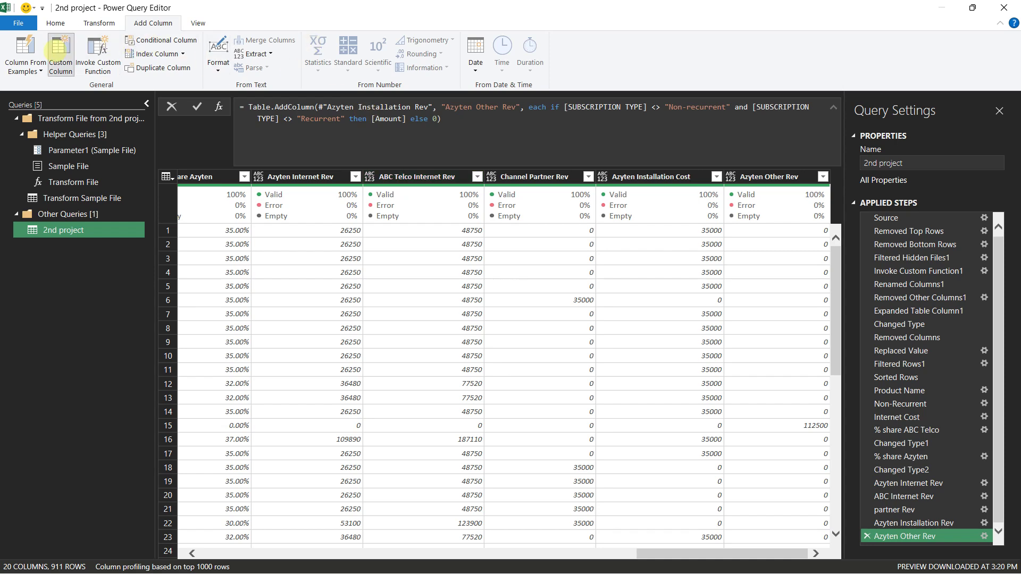
{"action": "left_click", "coordinate": [58, 53]}
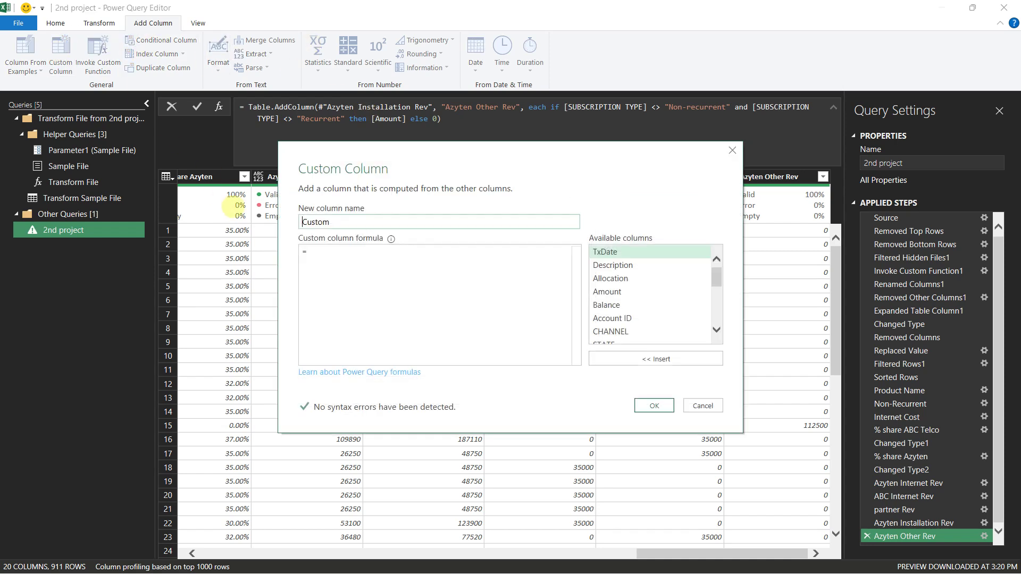
{"action": "double_click", "coordinate": [302, 221]}
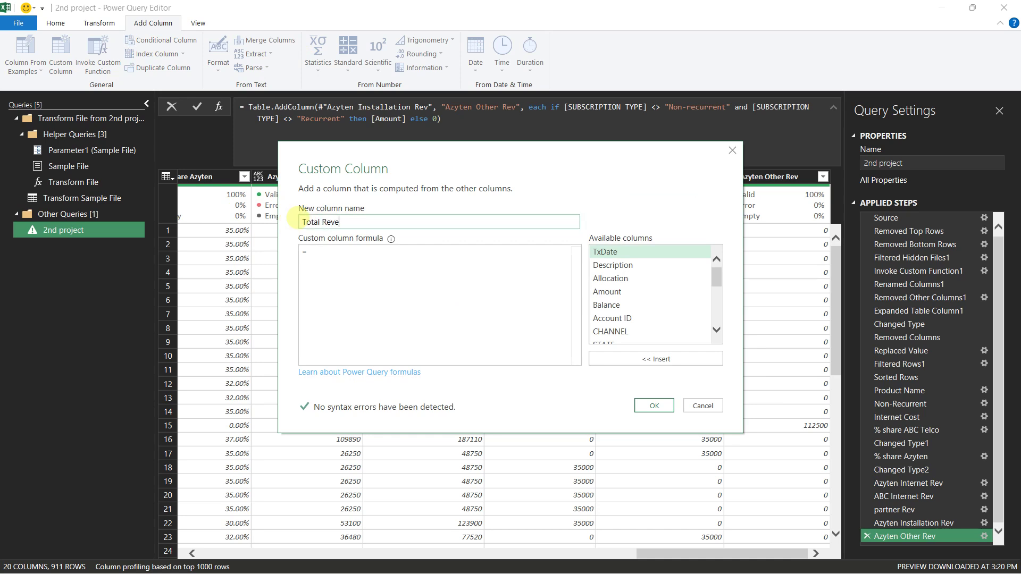
{"action": "type", "text": "Total Rev"}
{"action": "left_click", "coordinate": [331, 258]}
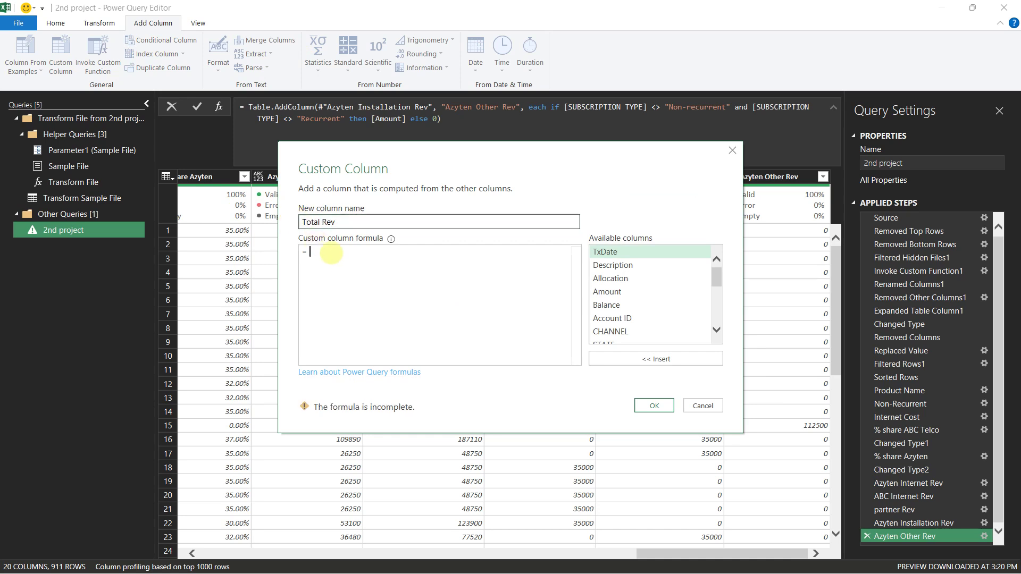
Step: Define Total Rev as the sum of Azyten Internet Rev, ABC Telco Internet Rev, Channel Partner Rev, Azyten Installation Cost and Azyten Other Rev
{"action": "scroll", "coordinate": [591, 305], "scroll_direction": "down", "scroll_amount": 4}
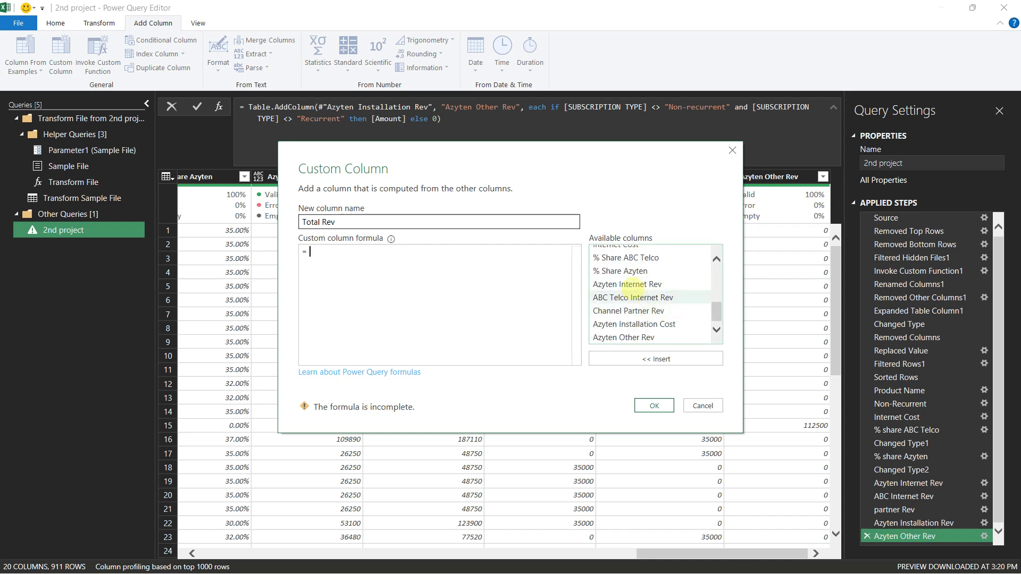
{"action": "double_click", "coordinate": [629, 285]}
{"action": "type", "text": "+"}
{"action": "double_click", "coordinate": [641, 298]}
{"action": "type", "text": "+"}
{"action": "left_click", "coordinate": [636, 311]}
{"action": "double_click", "coordinate": [637, 311]}
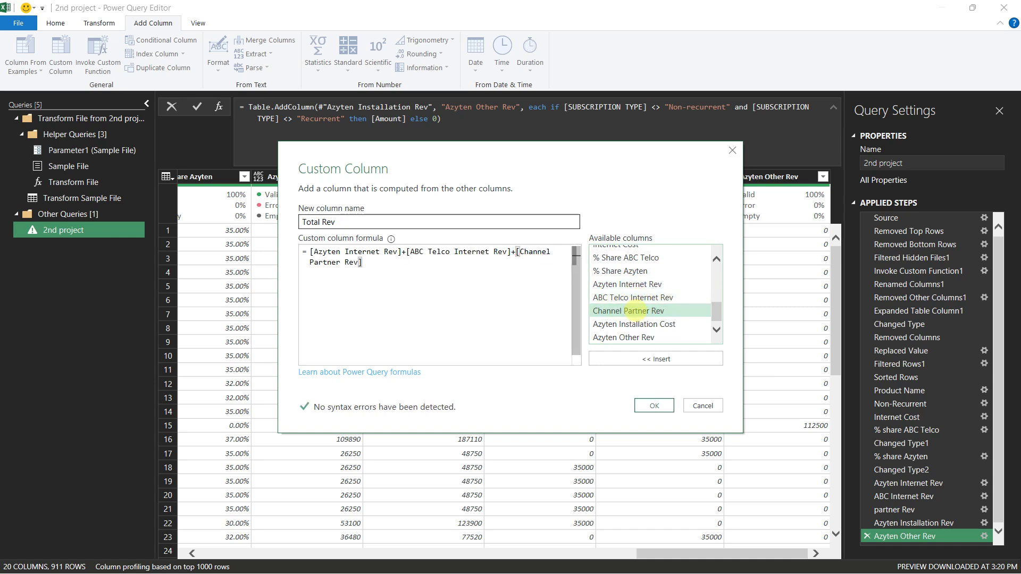
{"action": "type", "text": "+"}
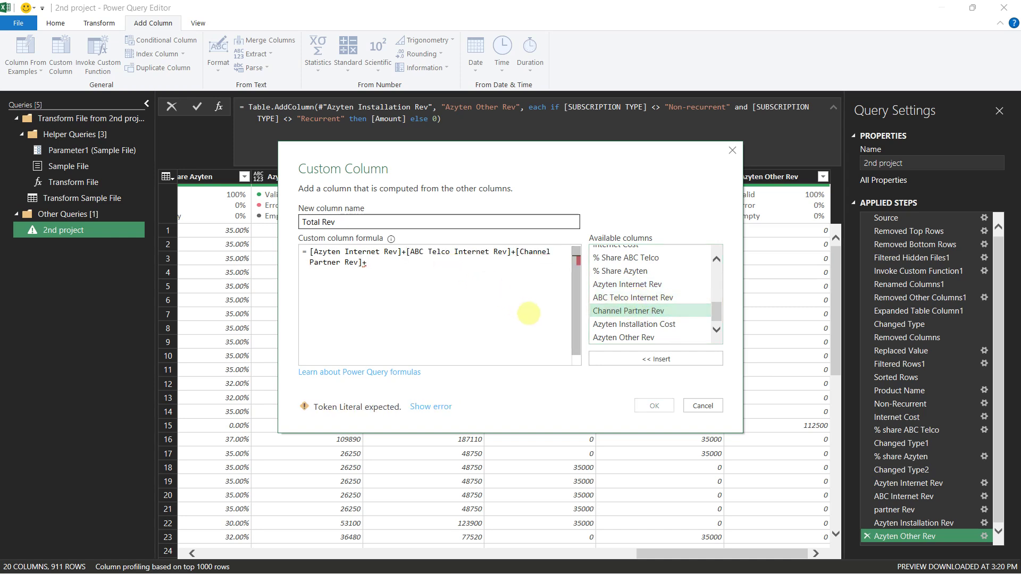
{"action": "left_click", "coordinate": [616, 324]}
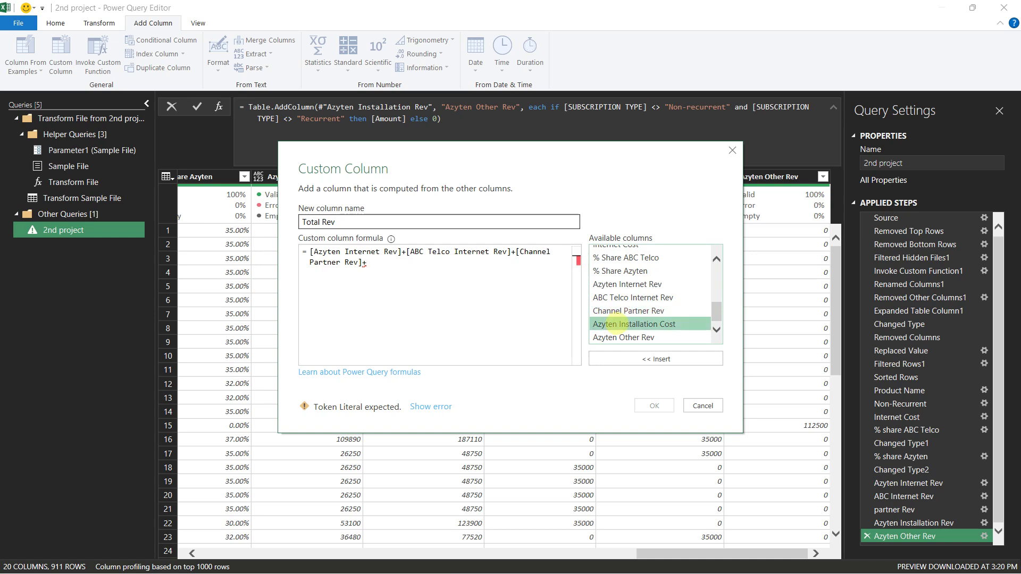
{"action": "double_click", "coordinate": [617, 324]}
{"action": "type", "text": "+"}
{"action": "double_click", "coordinate": [628, 337]}
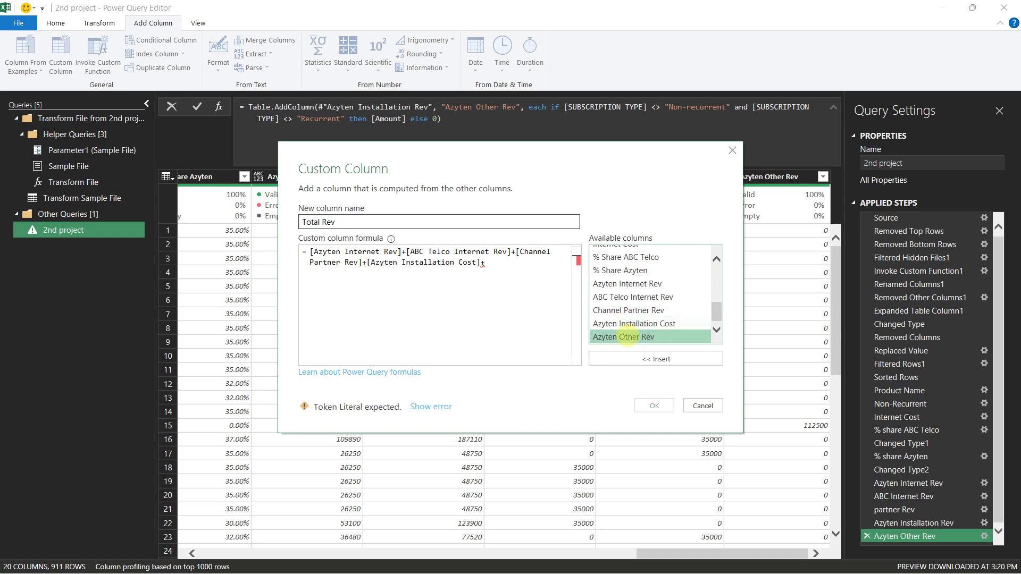
{"action": "left_click", "coordinate": [653, 405]}
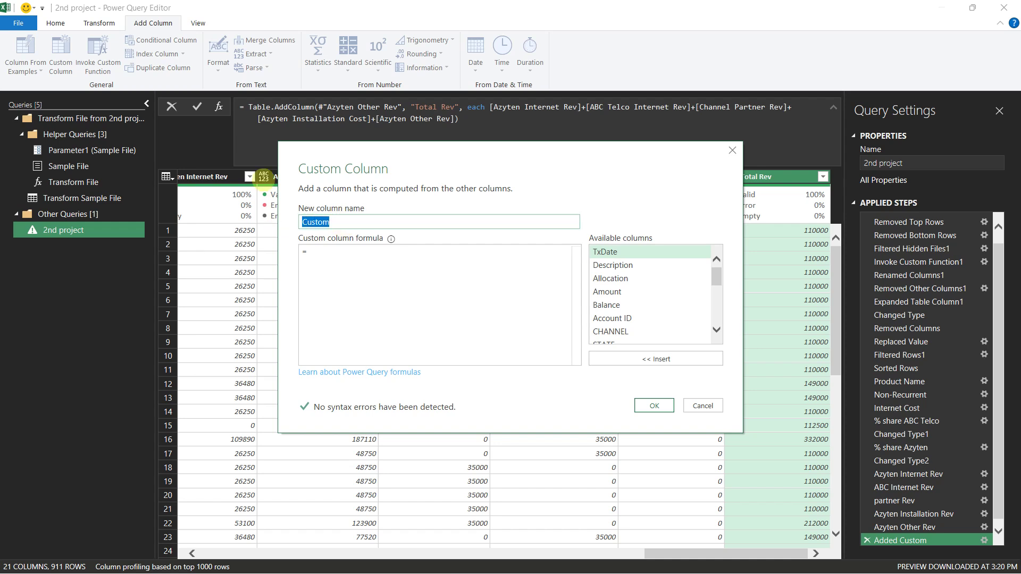
Step: Add a custom column named TEST with the formula [Total Rev]=[Amount]
{"action": "key", "text": "BackSpace"}
{"action": "type", "text": "TEST"}
{"action": "key", "text": "Tab"}
{"action": "key", "text": "Tab"}
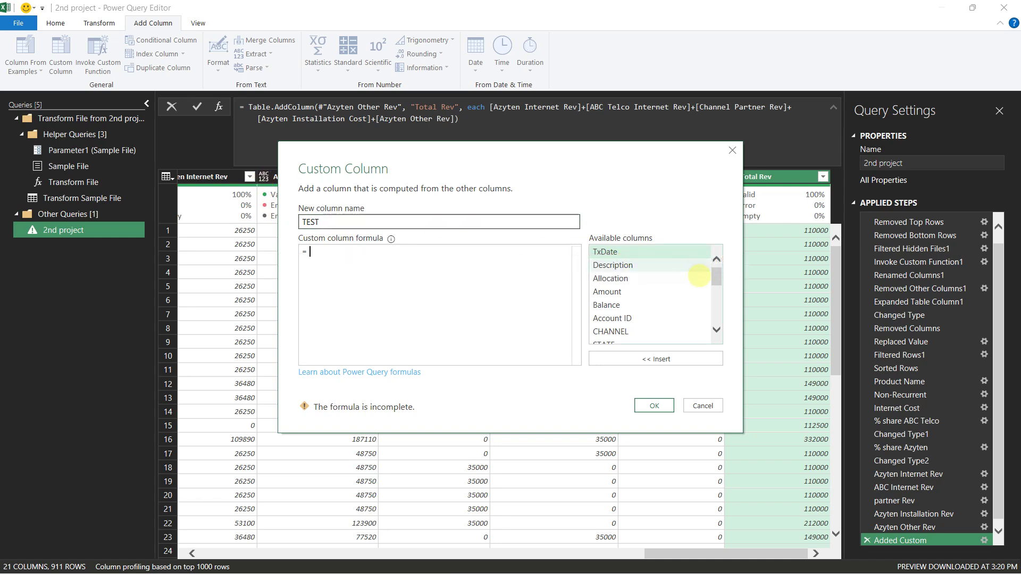
{"action": "left_click_drag", "start_coordinate": [716, 278], "coordinate": [716, 314]}
{"action": "double_click", "coordinate": [638, 336]}
{"action": "type", "text": "="}
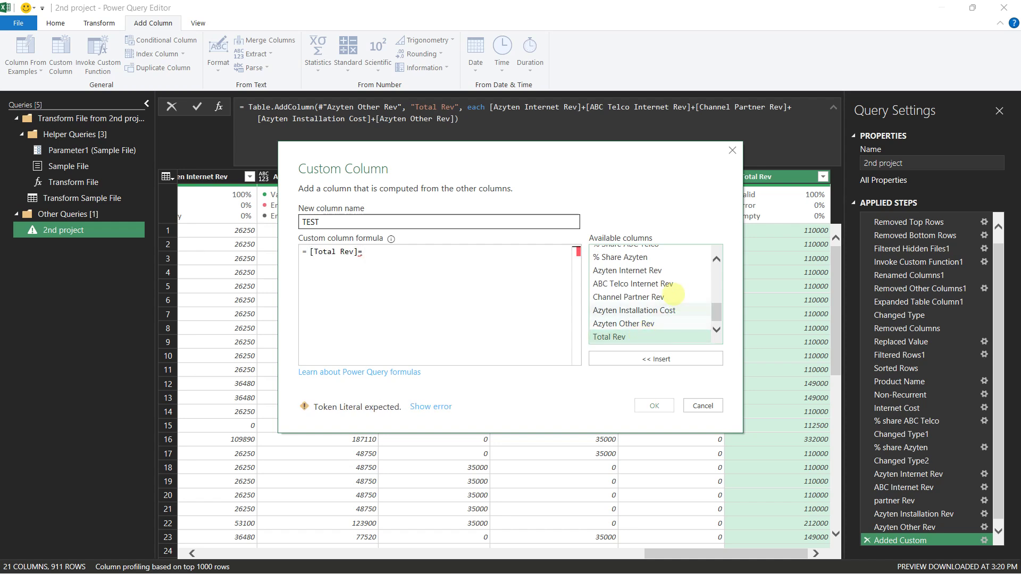
{"action": "scroll", "coordinate": [646, 308], "scroll_direction": "up", "scroll_amount": 5}
{"action": "double_click", "coordinate": [637, 291]}
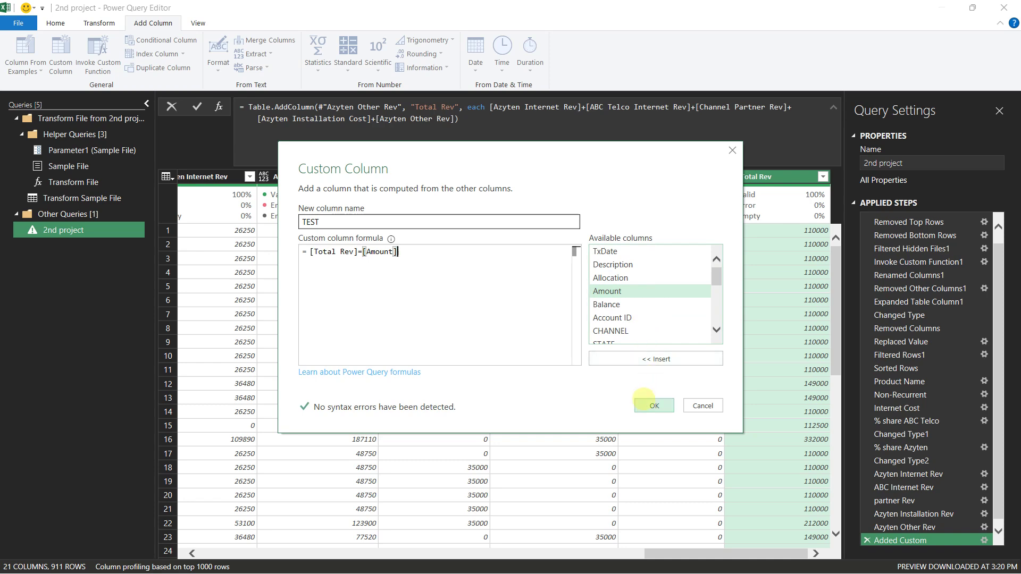
{"action": "left_click", "coordinate": [652, 405]}
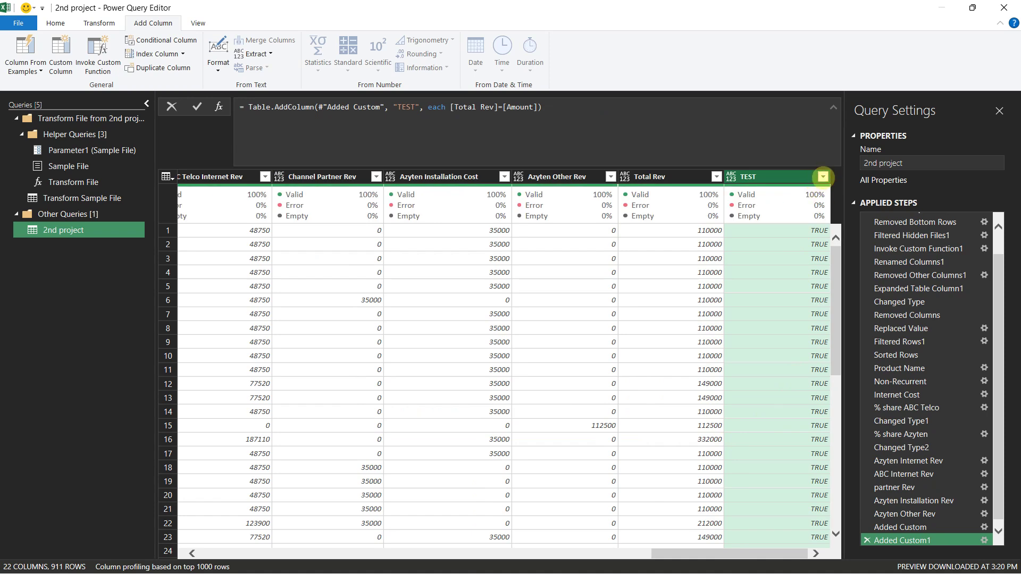
Step: Filter the TEST column to show only the FALSE rows
{"action": "left_click", "coordinate": [822, 176]}
{"action": "left_click", "coordinate": [636, 316]}
{"action": "left_click", "coordinate": [635, 329]}
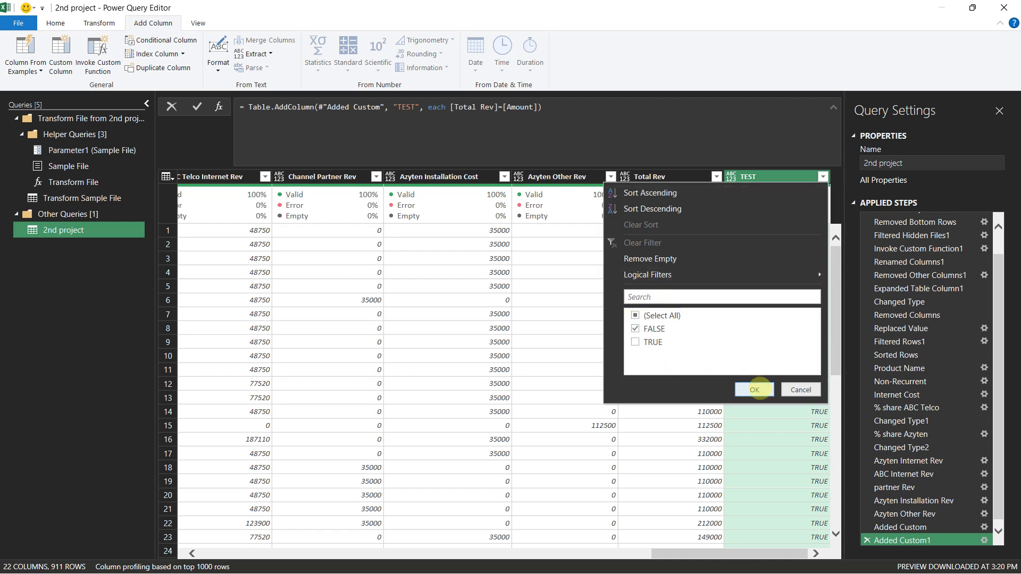
{"action": "left_click", "coordinate": [757, 389]}
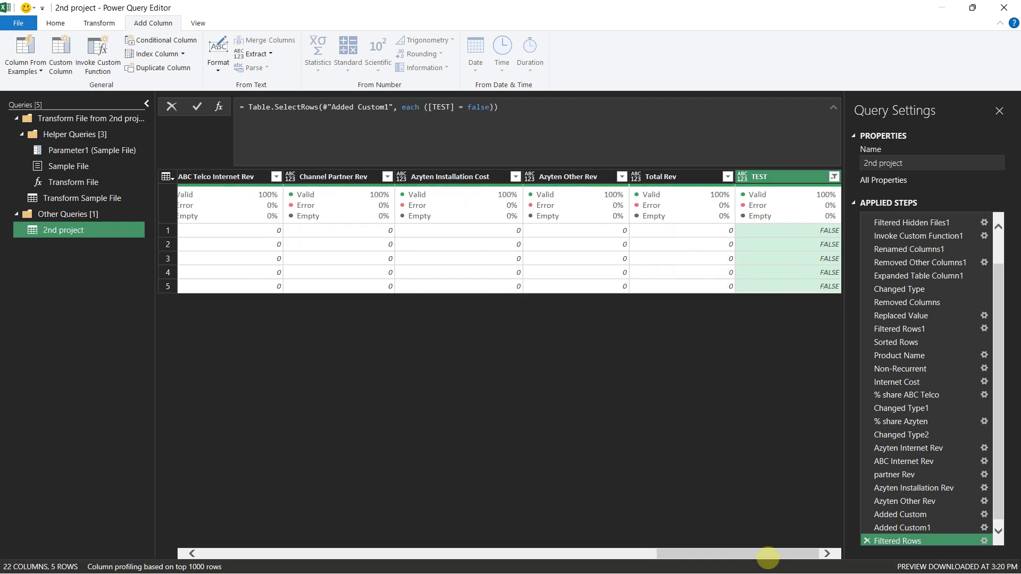
Step: Compare the transaction dates and amounts of the filtered rows with their revenue columns
{"action": "left_click_drag", "start_coordinate": [770, 554], "coordinate": [335, 568]}
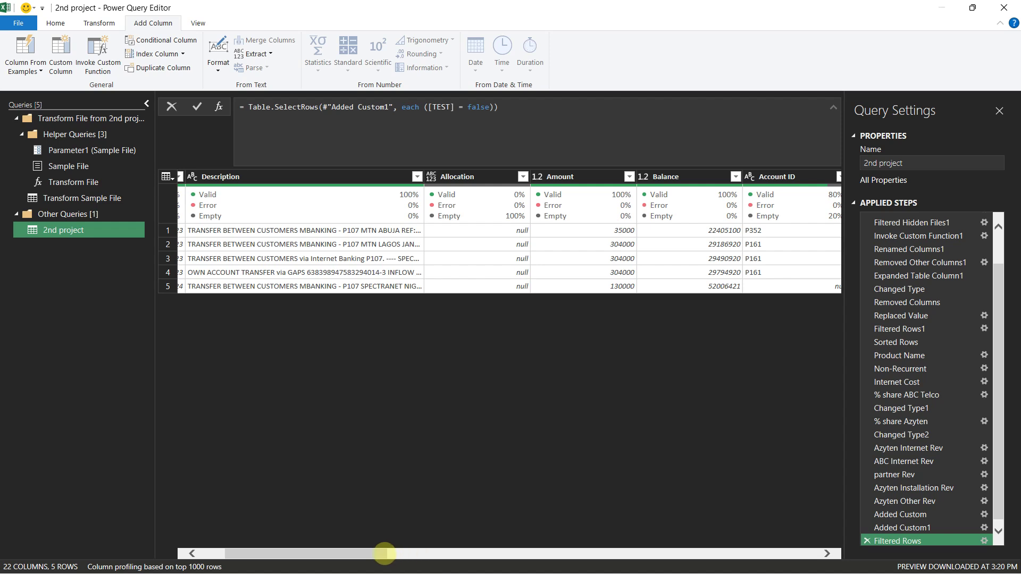
{"action": "left_click_drag", "start_coordinate": [376, 553], "coordinate": [788, 548]}
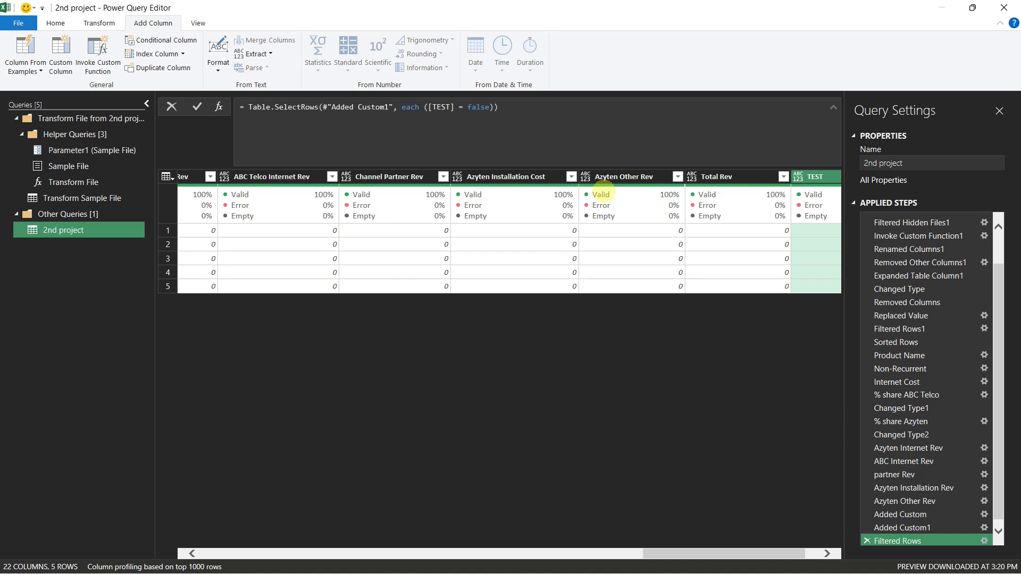
{"action": "left_click_drag", "start_coordinate": [649, 550], "coordinate": [225, 566]}
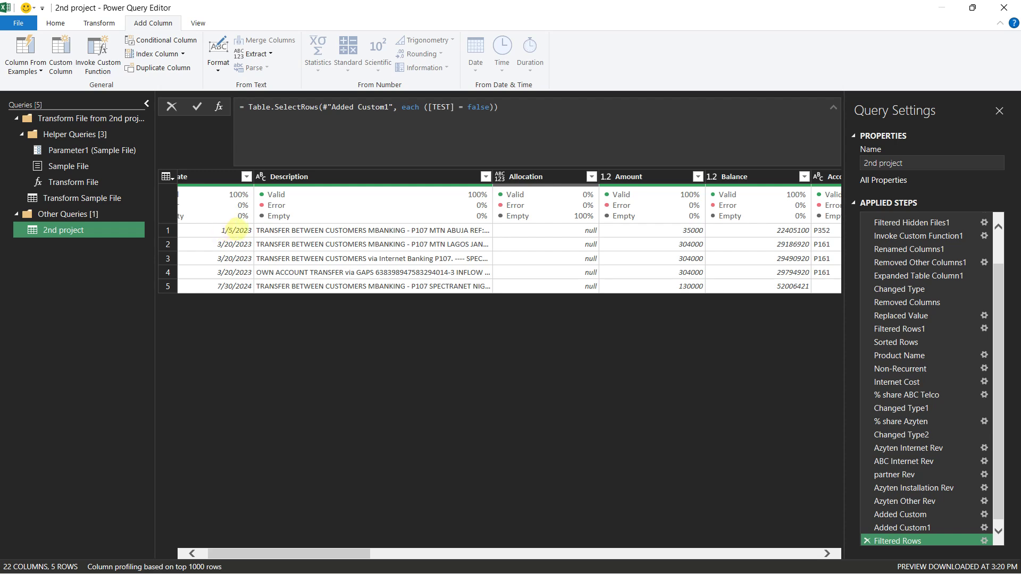
Step: Switch to the Services spreadsheet in Google Sheets, check the indirect channel service plan prices, and return to the Power Query Editor
{"action": "key", "text": "alt+Tab"}
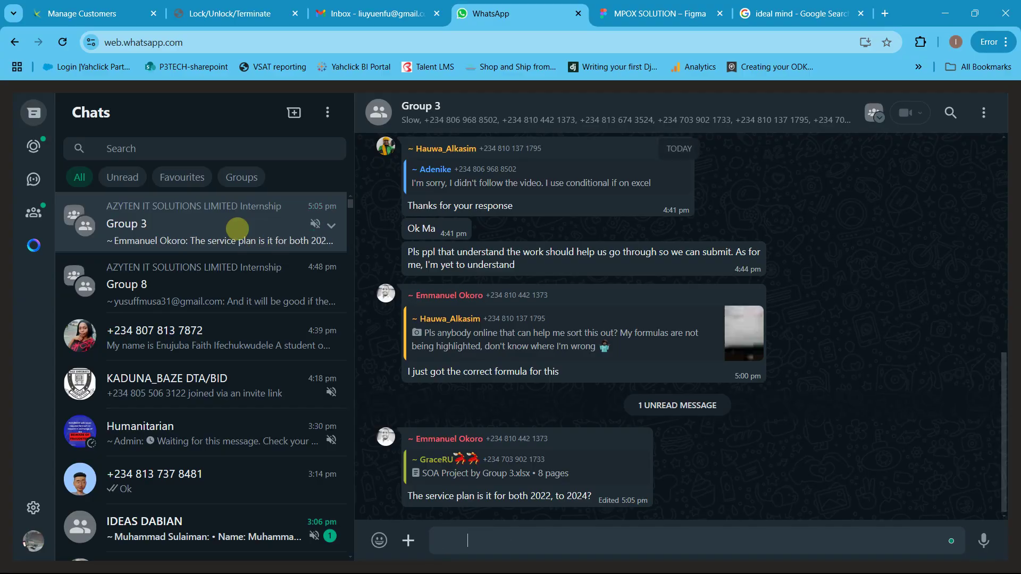
{"action": "key", "text": "alt+Tab"}
{"action": "key", "text": "alt+Tab"}
{"action": "key", "text": "alt+Tab"}
{"action": "key", "text": "alt+Tab"}
{"action": "key", "text": "alt+Tab"}
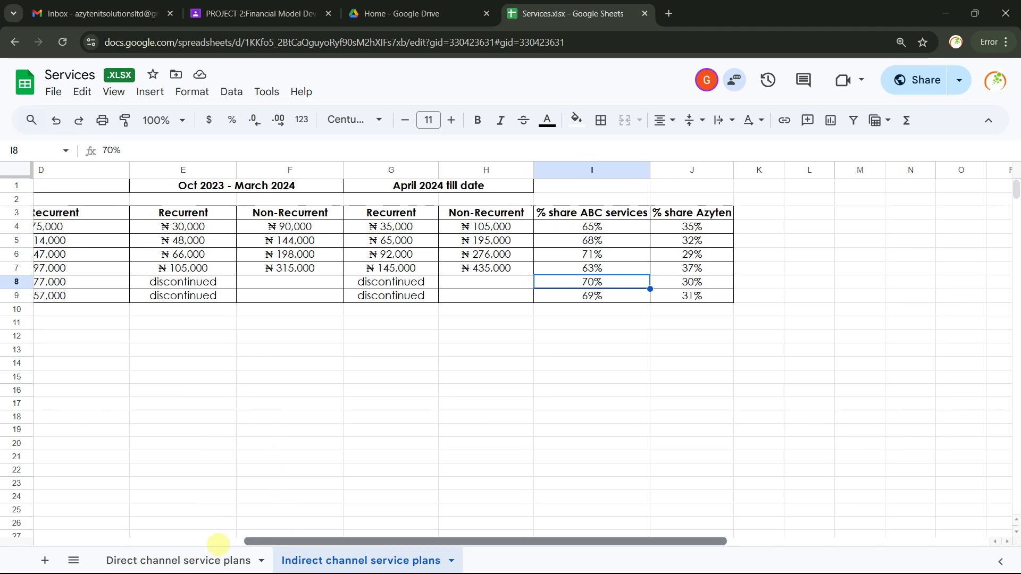
{"action": "left_click_drag", "start_coordinate": [254, 542], "coordinate": [42, 541]}
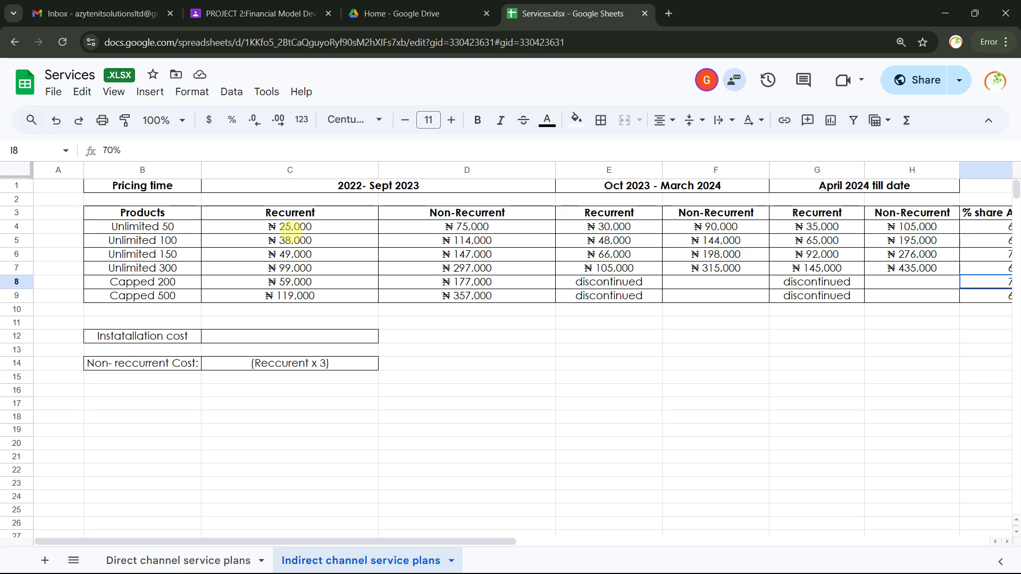
{"action": "key", "text": "alt+Tab"}
{"action": "key", "text": "alt+Tab"}
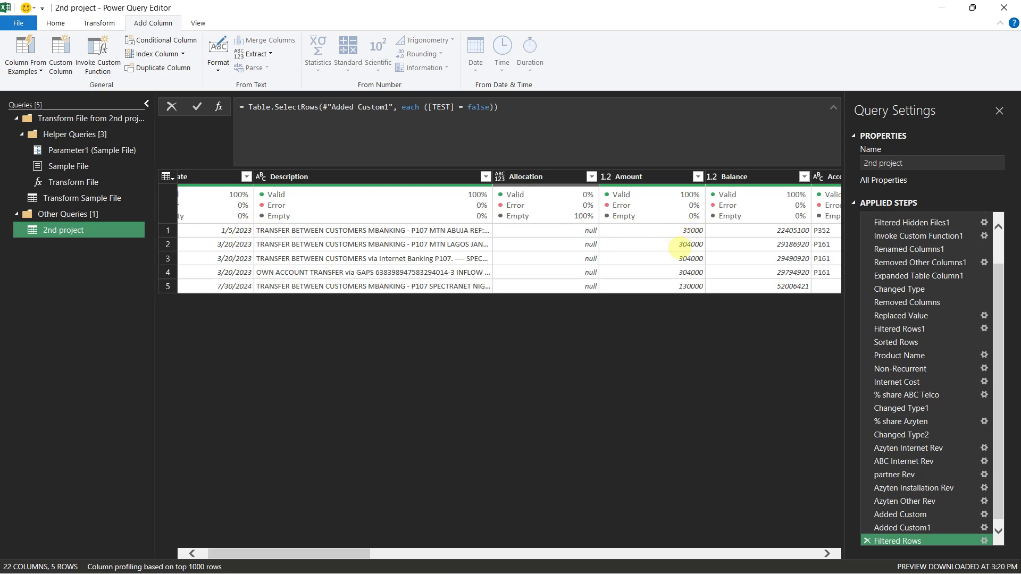
Step: Examine the Amount, Product Name, Internet Cost, share and revenue columns of the rows where TEST is FALSE
{"action": "left_click_drag", "start_coordinate": [337, 553], "coordinate": [375, 569]}
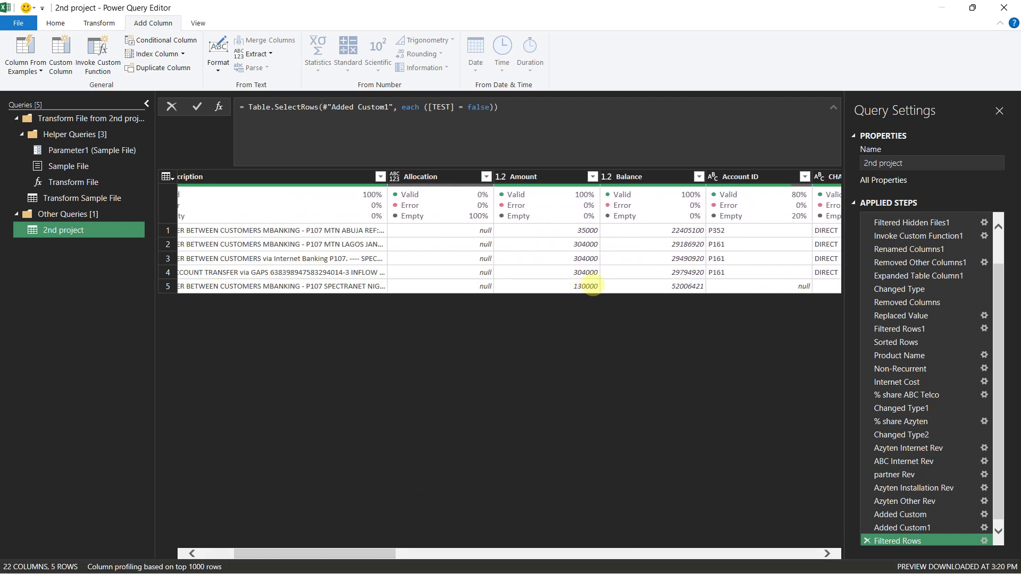
{"action": "left_click_drag", "start_coordinate": [358, 553], "coordinate": [752, 568]}
{"action": "left_click", "coordinate": [672, 177]}
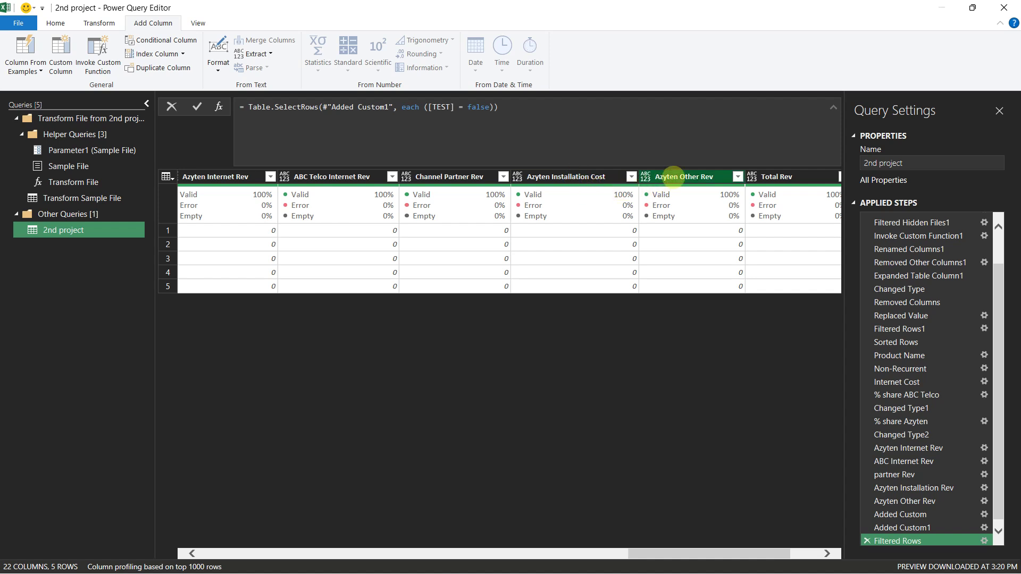
{"action": "left_click_drag", "start_coordinate": [649, 553], "coordinate": [249, 556]}
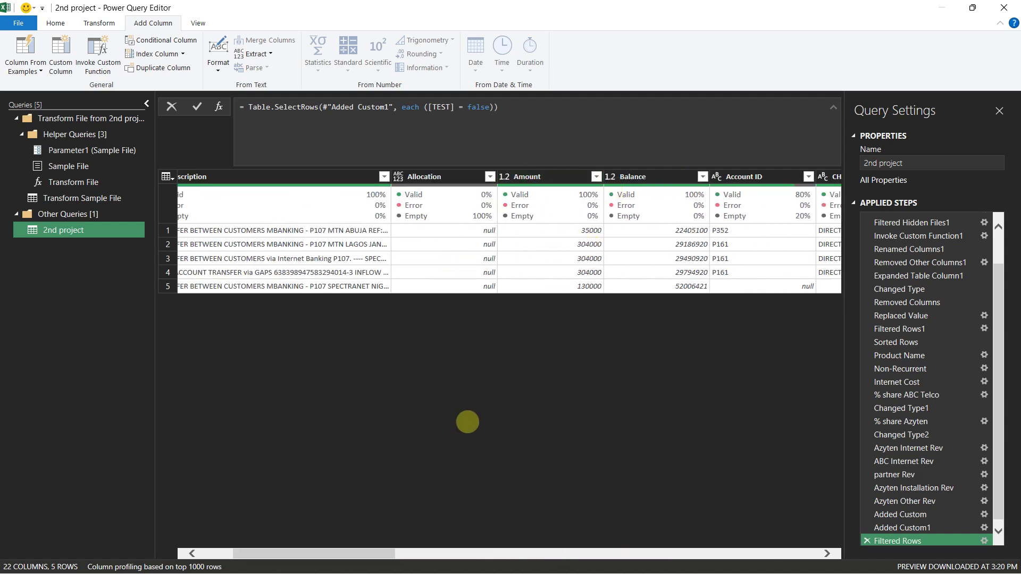
{"action": "left_click_drag", "start_coordinate": [382, 553], "coordinate": [606, 561]}
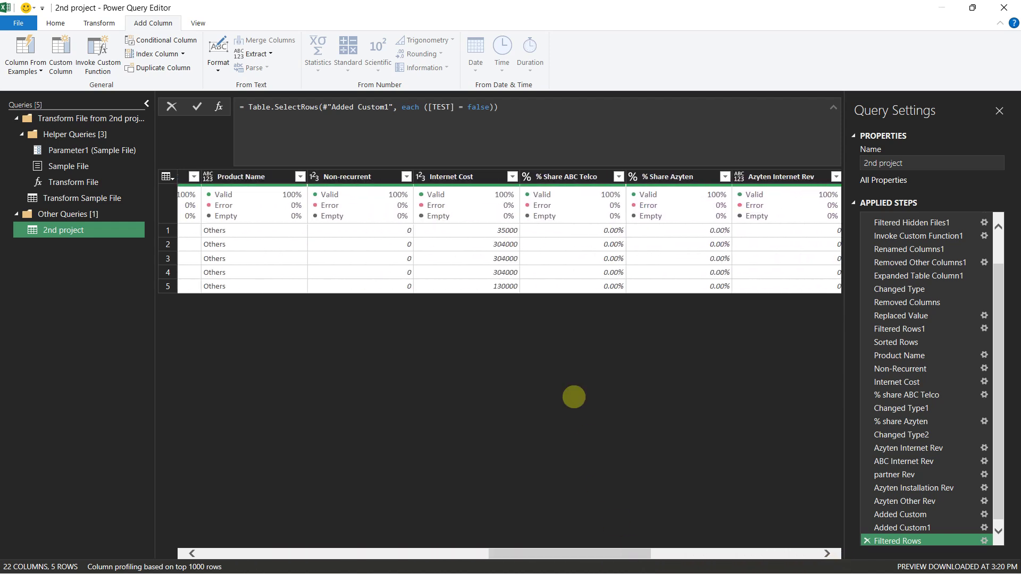
{"action": "mouse_move", "coordinate": [481, 199]}
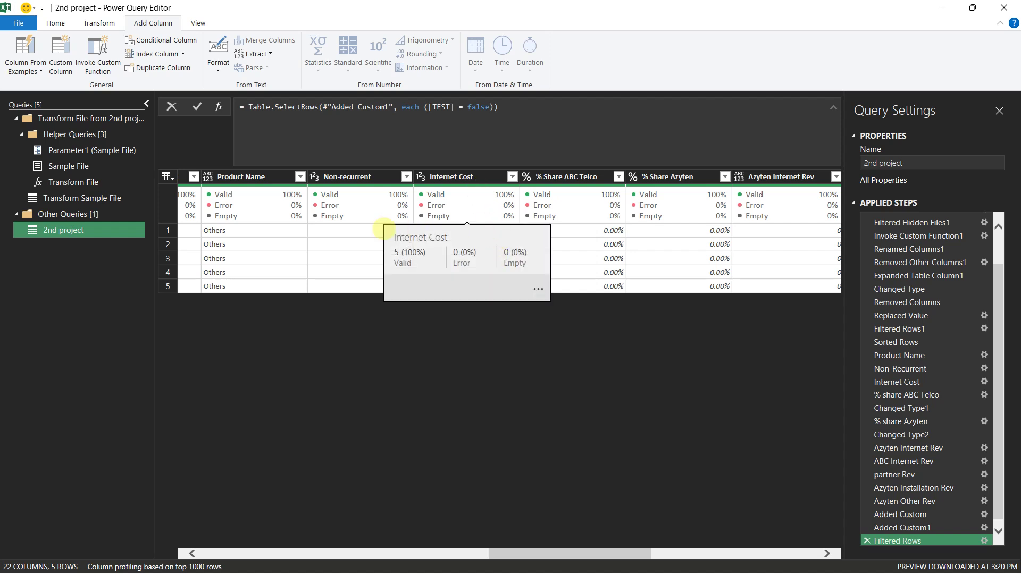
Step: Review the channel, region, subscription type, product and cost columns of the FALSE rows against their revenue columns
{"action": "mouse_move", "coordinate": [548, 553]}
{"action": "left_mouse_down"}
{"action": "mouse_move", "coordinate": [523, 555]}
{"action": "mouse_move", "coordinate": [582, 558]}
{"action": "mouse_move", "coordinate": [566, 562]}
{"action": "left_mouse_up"}
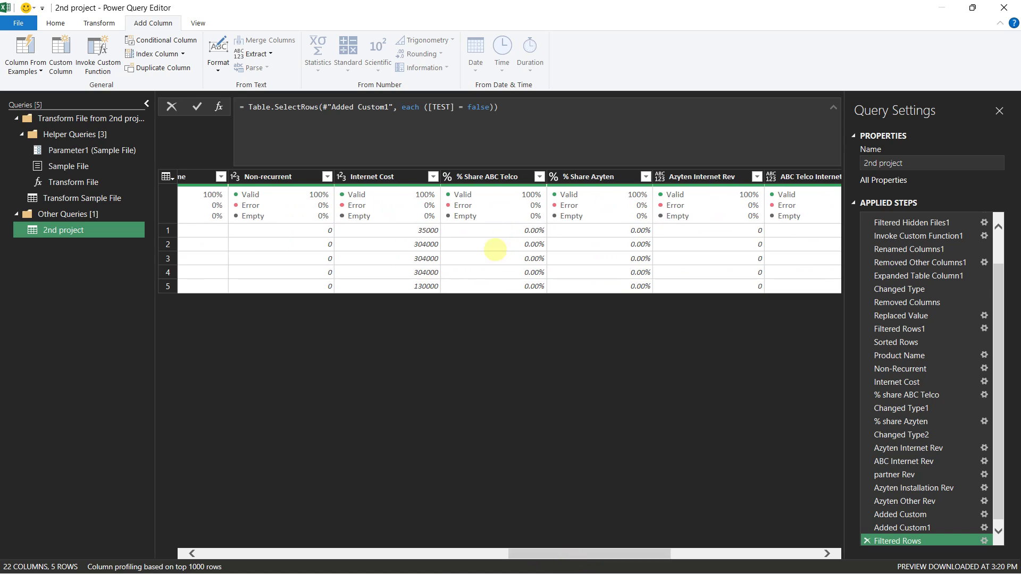
{"action": "left_click_drag", "start_coordinate": [558, 555], "coordinate": [439, 561]}
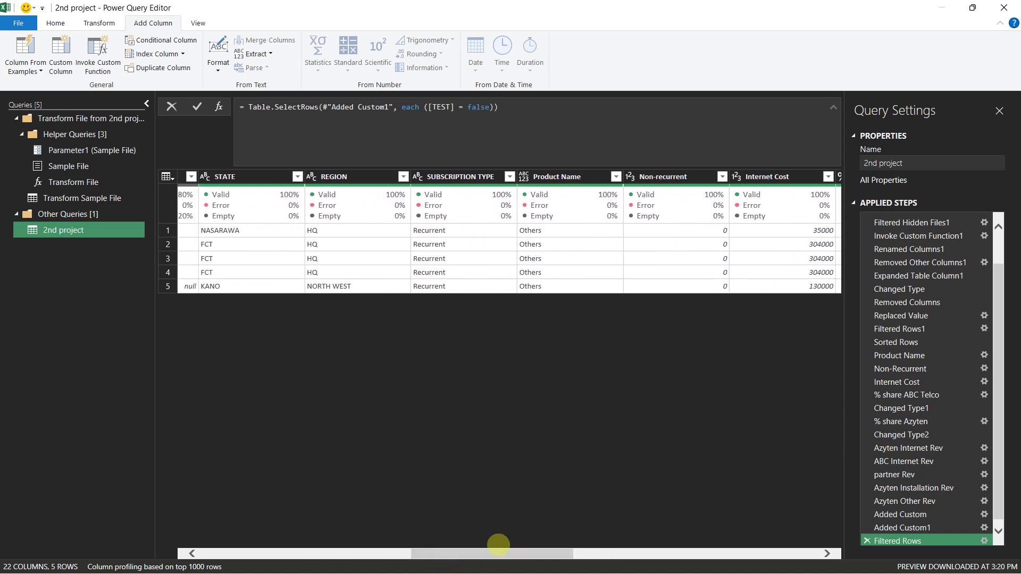
{"action": "left_click_drag", "start_coordinate": [501, 552], "coordinate": [501, 550]}
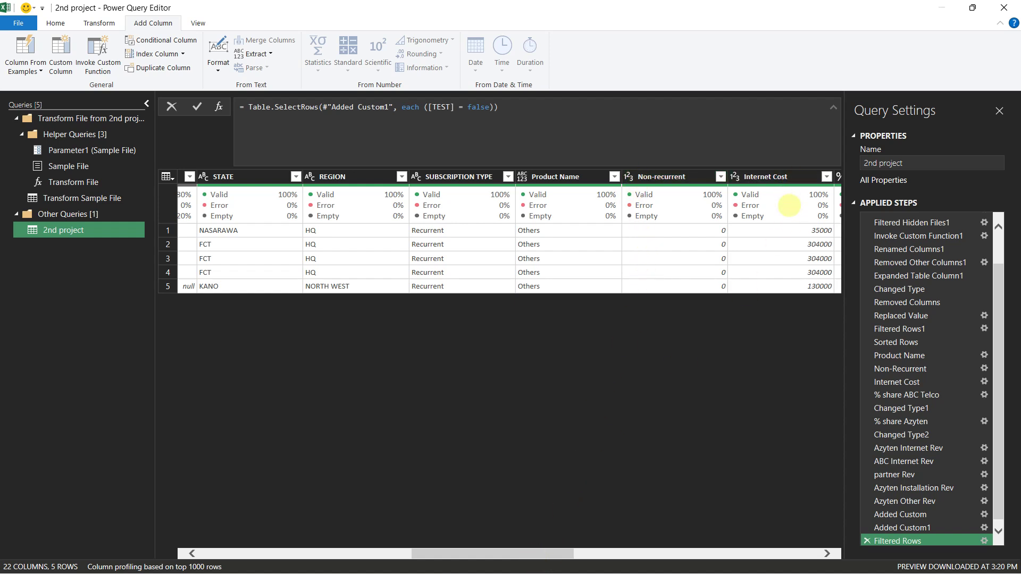
{"action": "left_click_drag", "start_coordinate": [514, 555], "coordinate": [449, 555]}
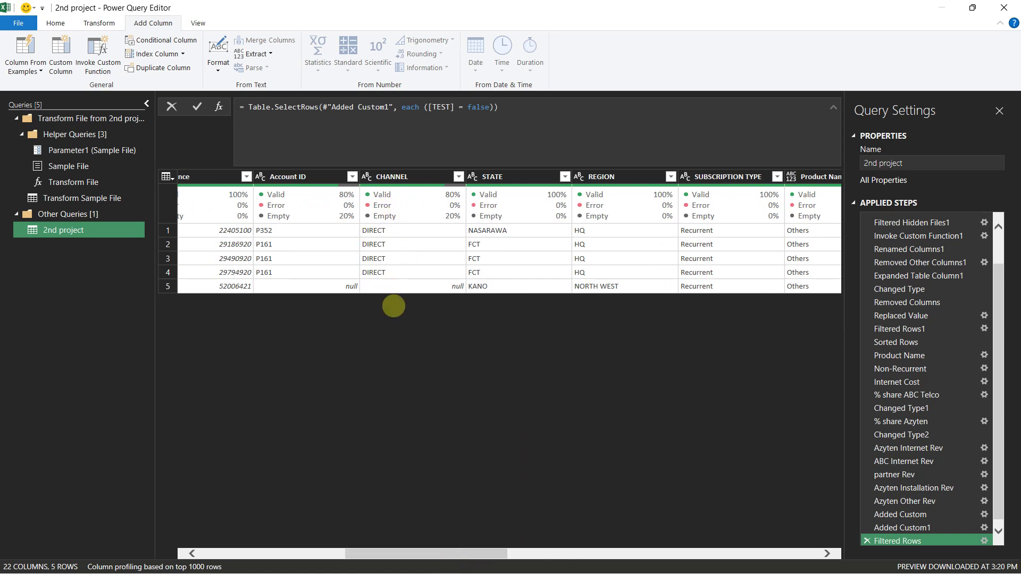
{"action": "left_click_drag", "start_coordinate": [417, 550], "coordinate": [730, 509]}
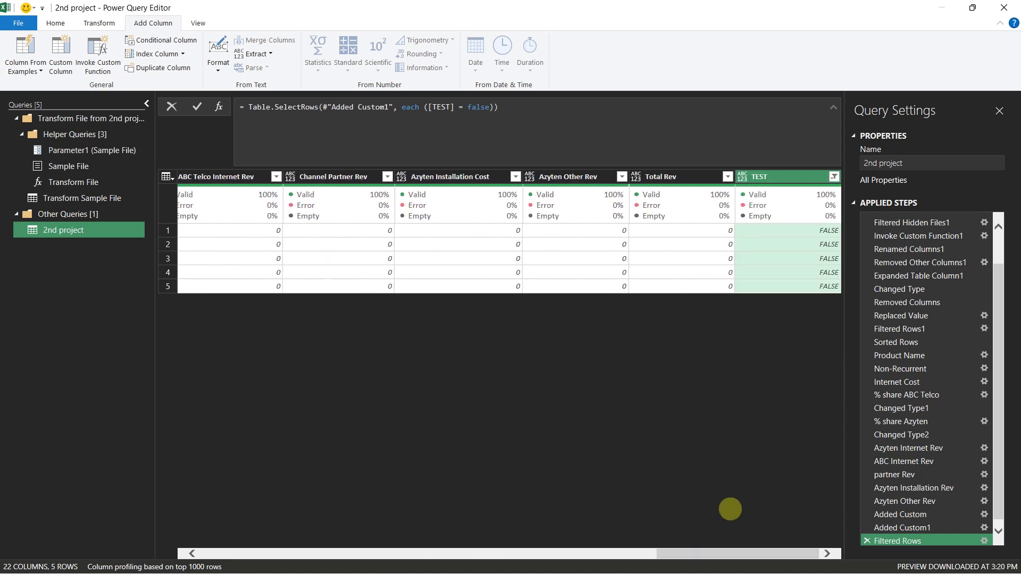
Step: Edit the Azyten Other Rev formula, adding an else if branch before the final else that tests [CHANNEL]="DIRECT" in parentheses
{"action": "left_click", "coordinate": [984, 501]}
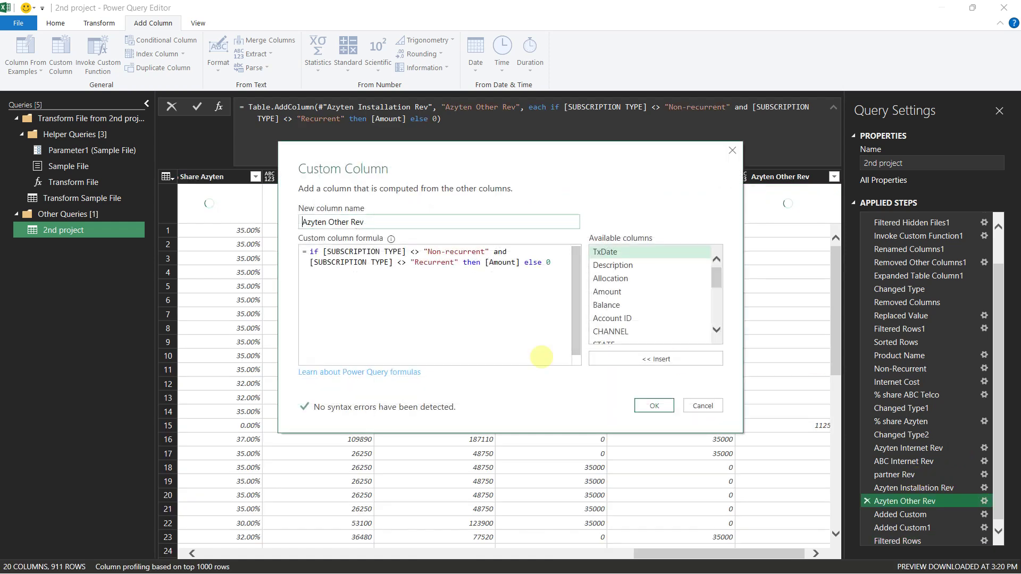
{"action": "left_click", "coordinate": [524, 263]}
{"action": "type", "text": "else if"}
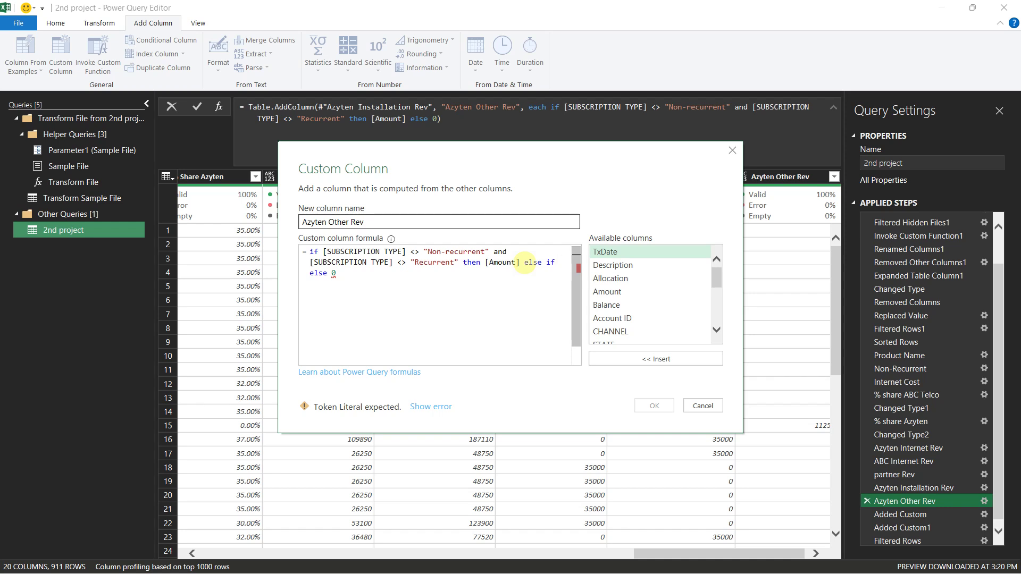
{"action": "type", "text": ")"}
{"action": "type", "text": "Cha"}
{"action": "key", "text": "Down"}
{"action": "key", "text": "Down"}
{"action": "key", "text": "Down"}
{"action": "key", "text": "Down"}
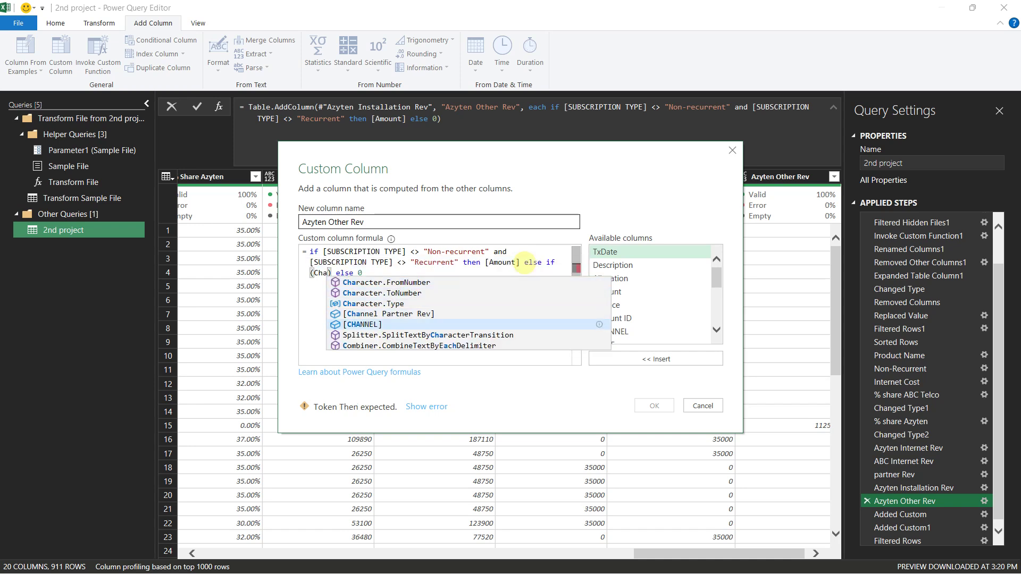
{"action": "key", "text": "Tab"}
{"action": "type", "text": "=\"DIR"}
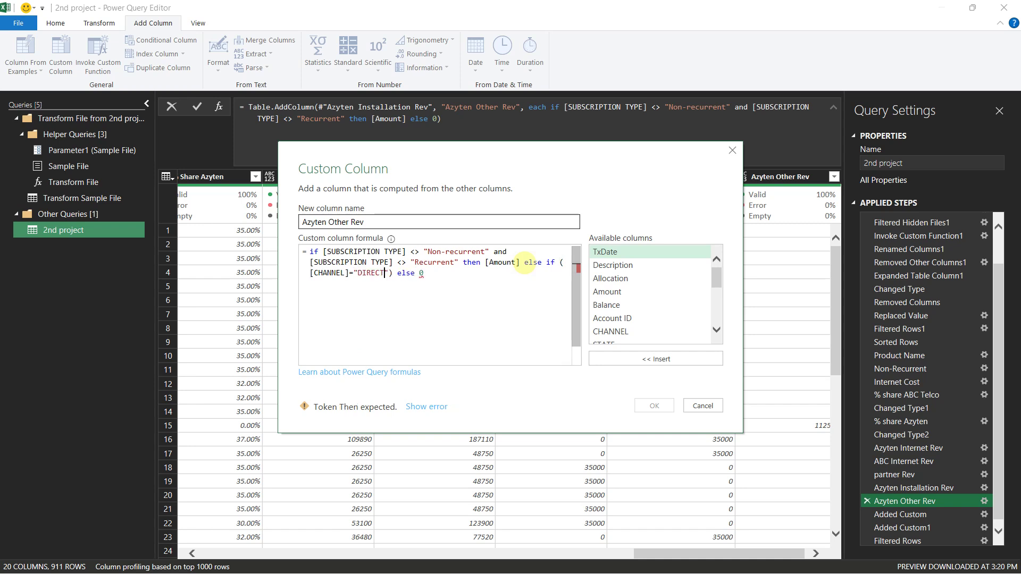
Step: Extend the parenthesised channel condition with or [CHANNEL]=null
{"action": "type", "text": "ECT\" or Ch"}
{"action": "key", "text": "Down"}
{"action": "key", "text": "Down"}
{"action": "key", "text": "Down"}
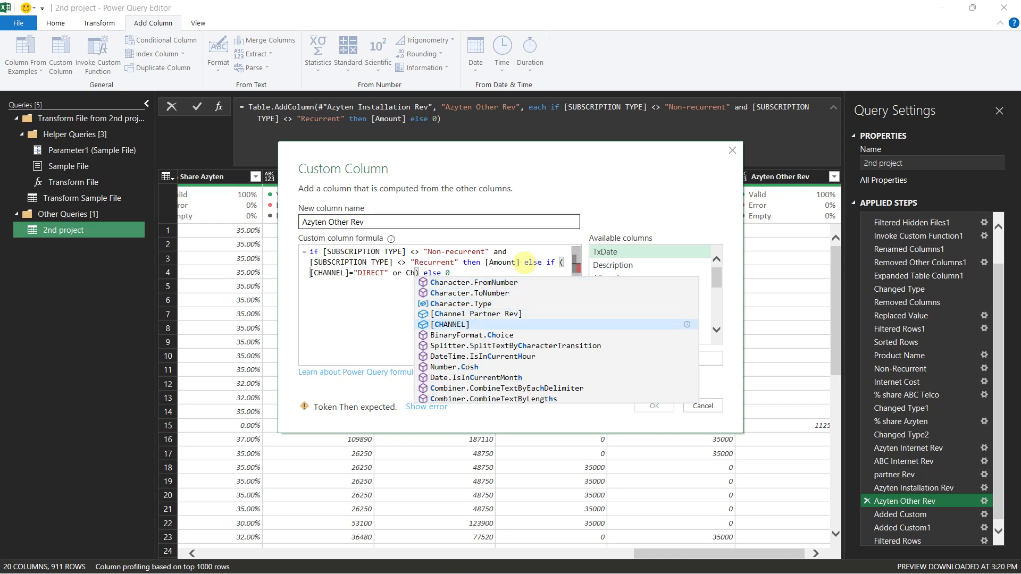
{"action": "key", "text": "Tab"}
{"action": "type", "text": "="}
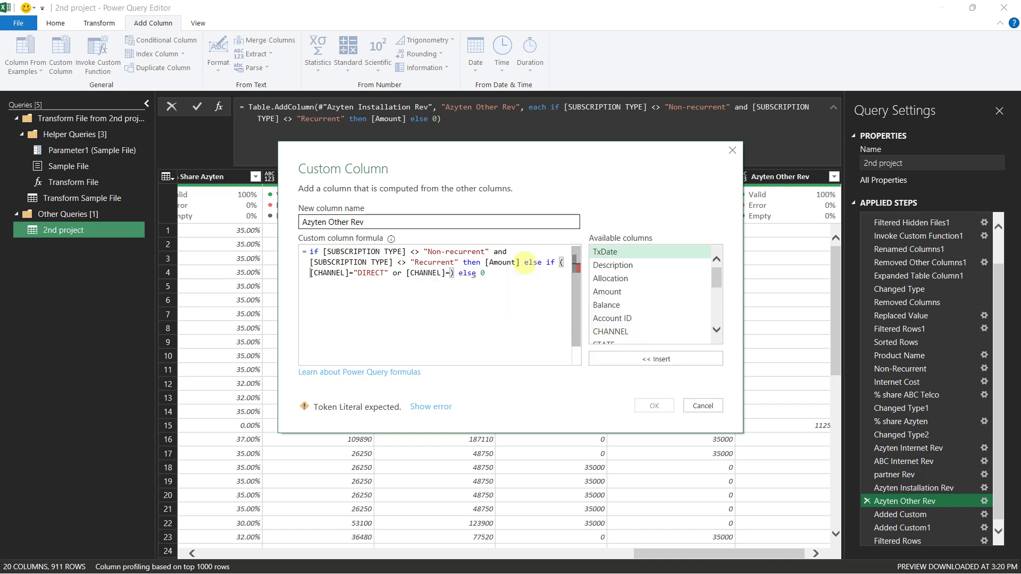
{"action": "type", "text": "NULL"}
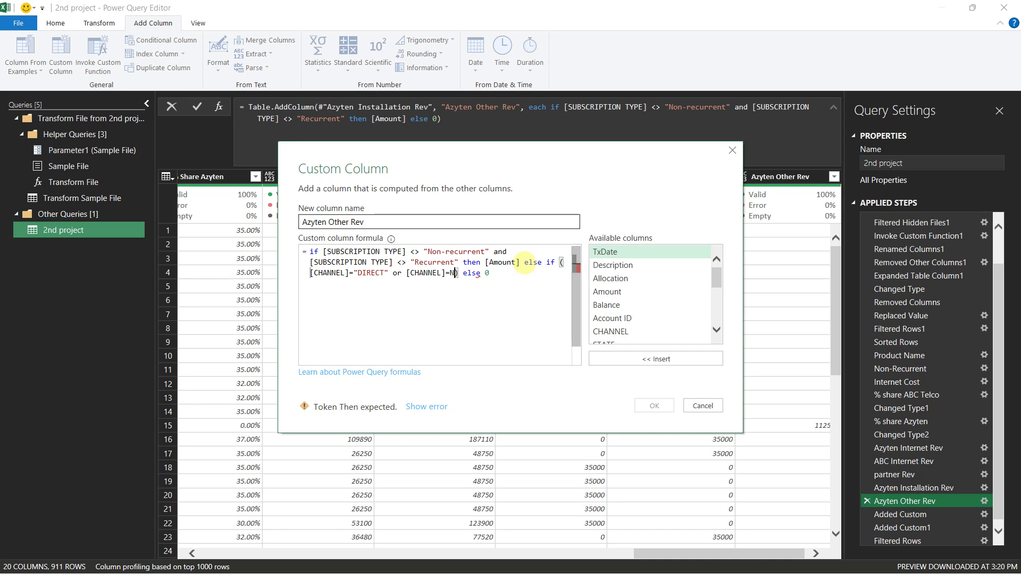
{"action": "key", "text": "BackSpace"}
{"action": "key", "text": "BackSpace"}
{"action": "key", "text": "BackSpace"}
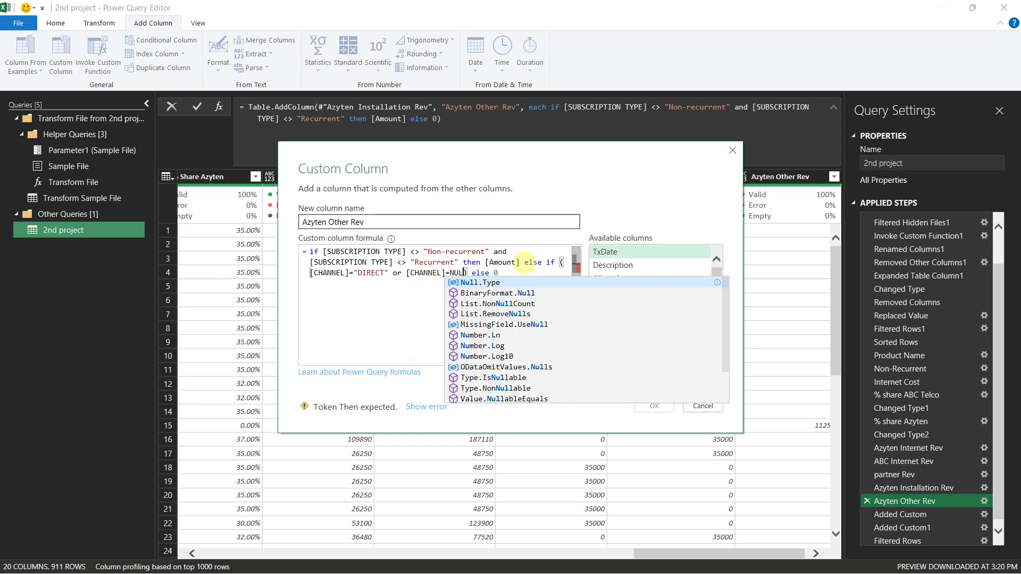
{"action": "key", "text": "BackSpace"}
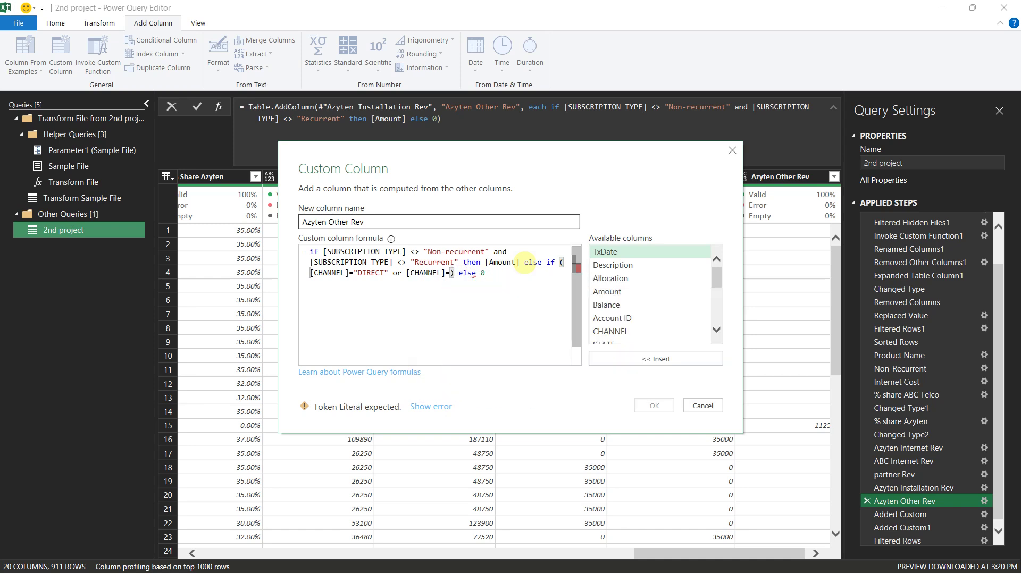
{"action": "type", "text": "null "}
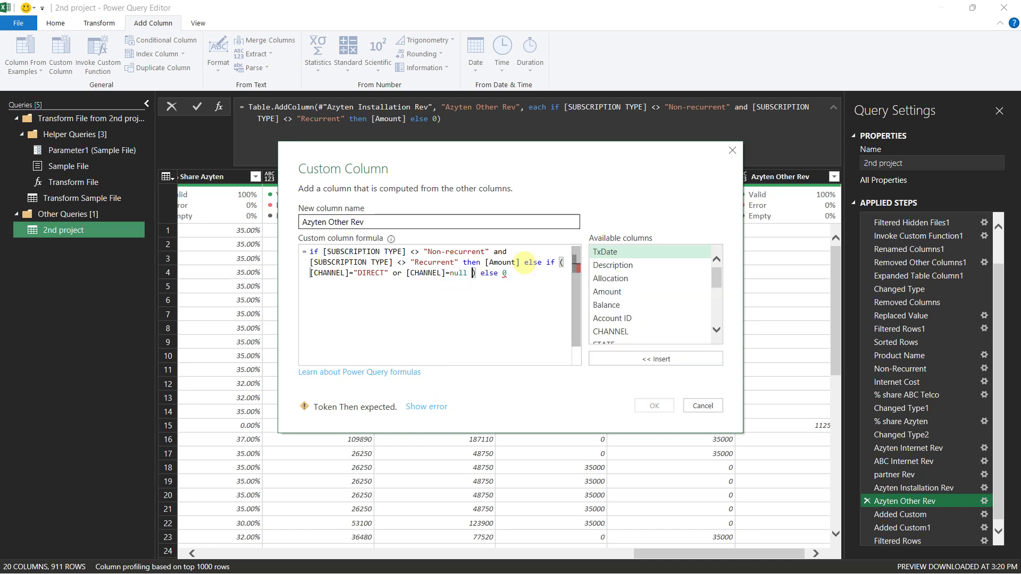
Step: Complete the else if branch with and [Product Name]="Others" and [Internet Cost]<>0 then [Amount]
{"action": "type", "text": " and "}
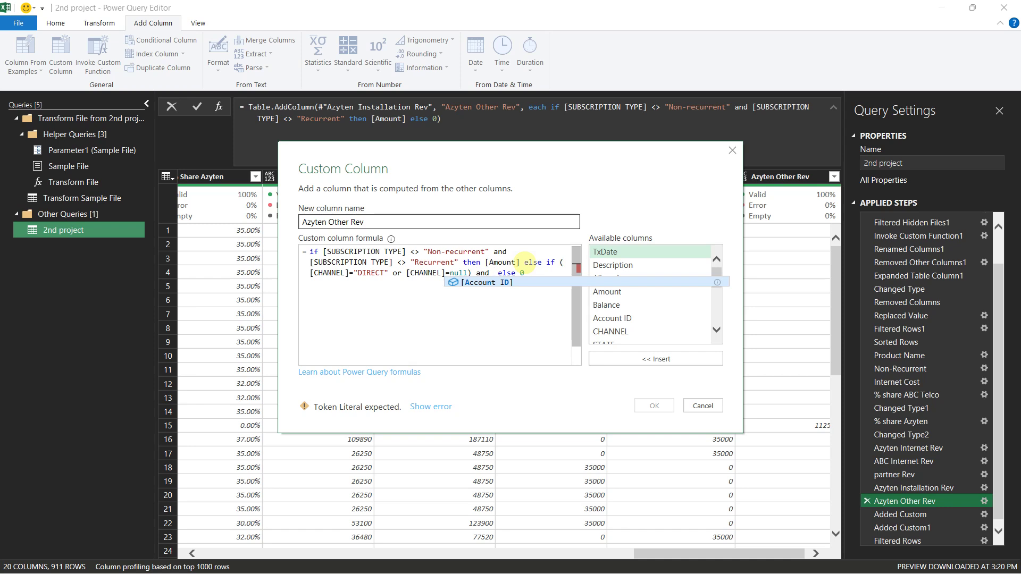
{"action": "type", "text": "[Product Name]"}
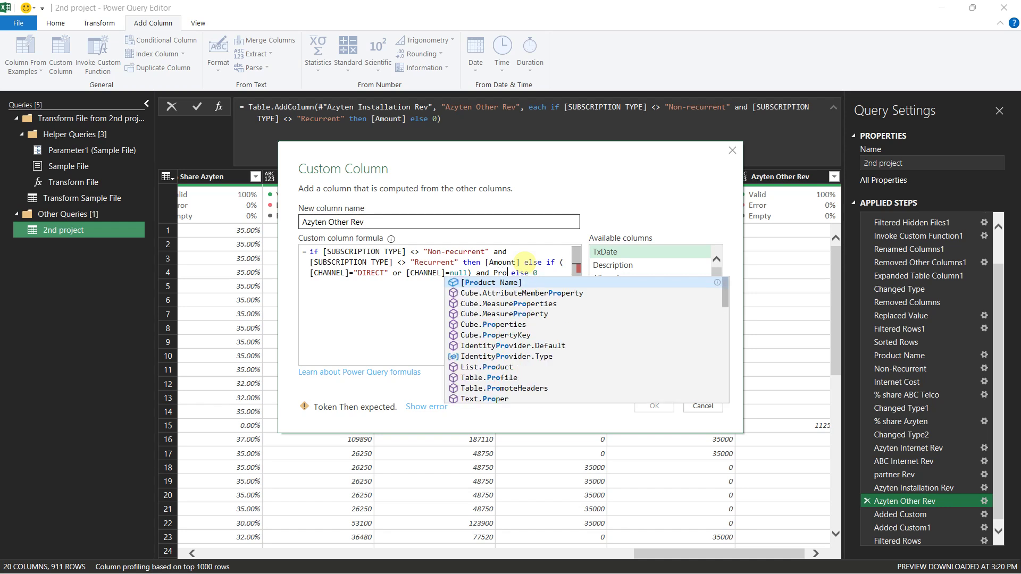
{"action": "type", "text": "=\"O"}
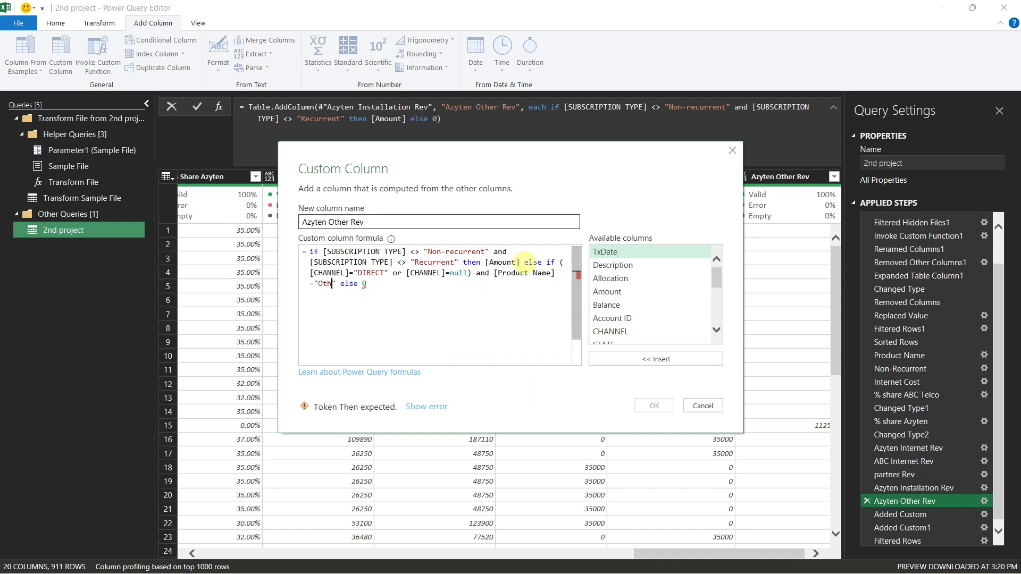
{"action": "type", "text": "thers\" and "}
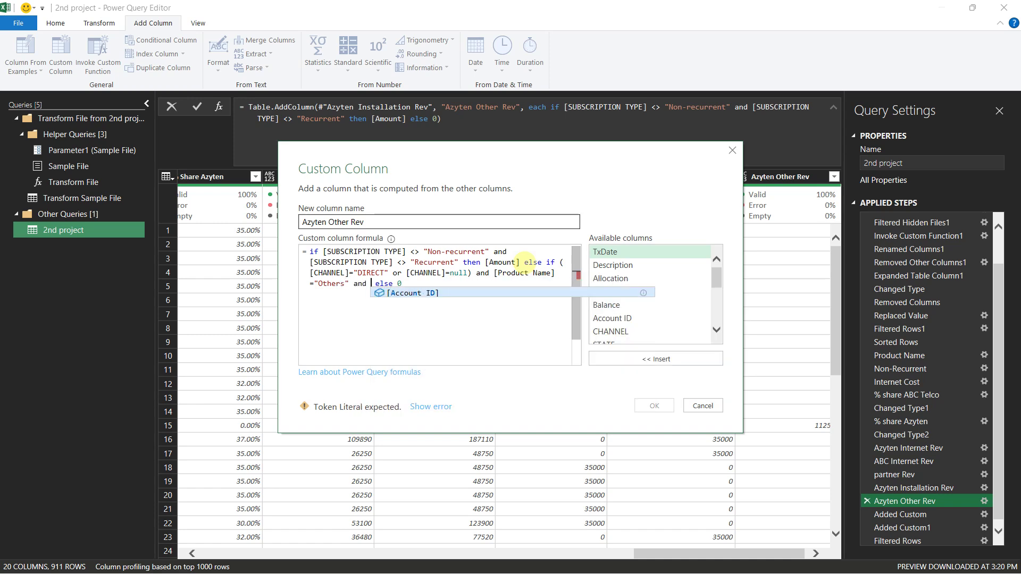
{"action": "type", "text": "Inter"}
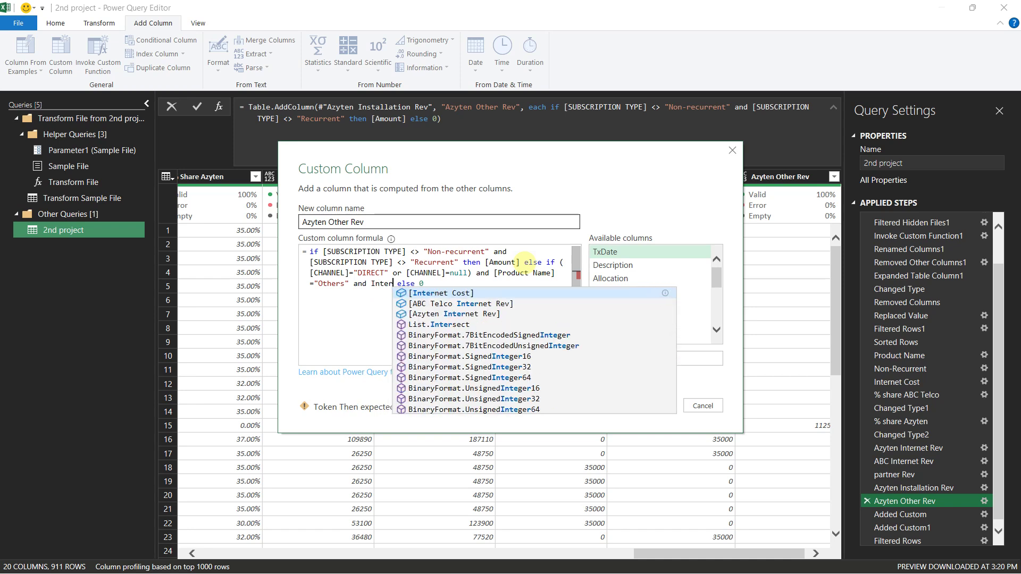
{"action": "key", "text": "Tab"}
{"action": "type", "text": "+"}
{"action": "key", "text": "BackSpace"}
{"action": "type", "text": "<>"}
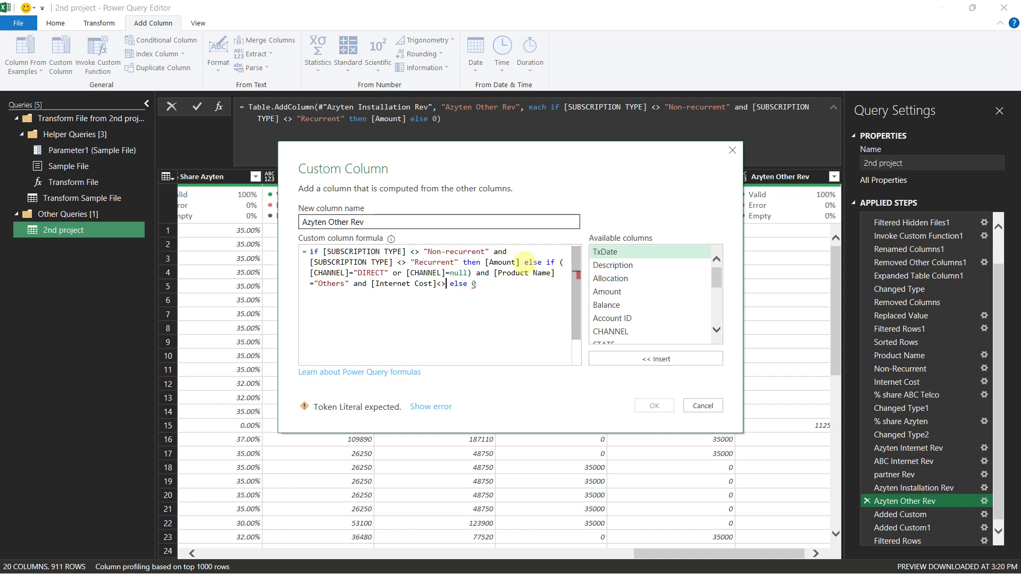
{"action": "type", "text": "0 then [Amount]"}
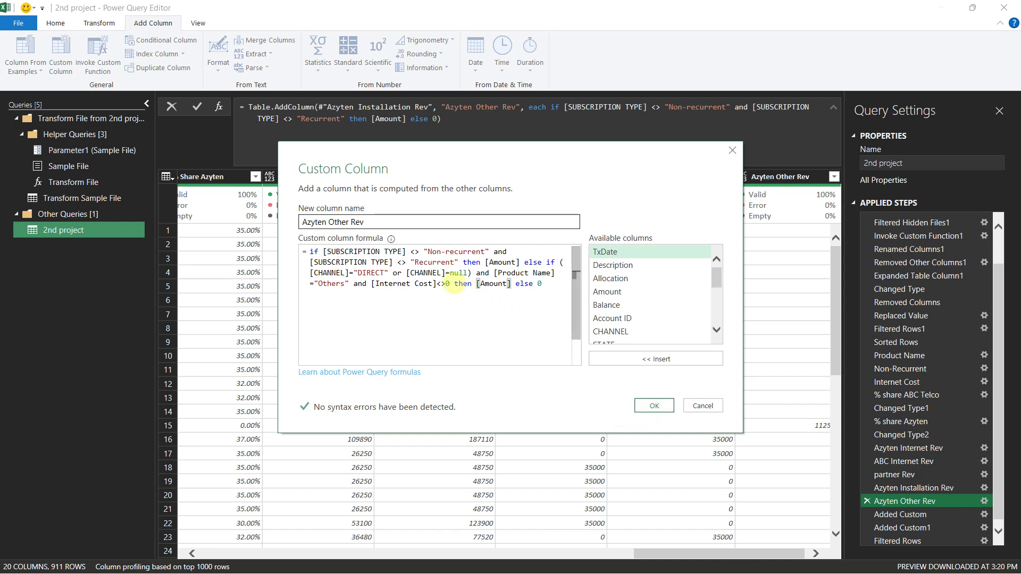
Step: Insert and [SUBSCRIPTION TYPE]="Recurrent" after the channel condition and apply the revised Azyten Other Rev formula
{"action": "left_click", "coordinate": [454, 285]}
{"action": "left_click", "coordinate": [471, 273]}
{"action": "type", "text": "and "}
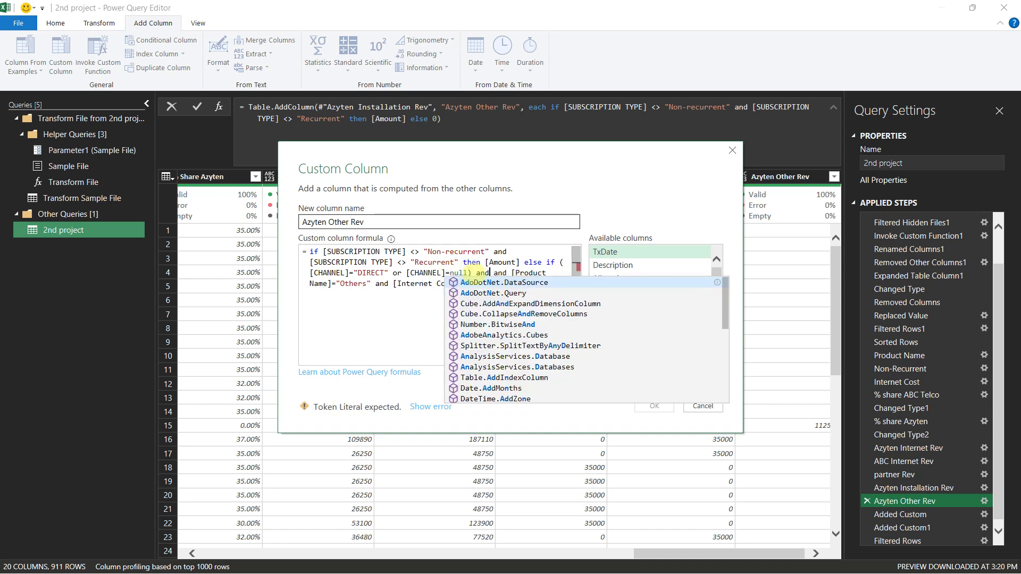
{"action": "type", "text": "su"}
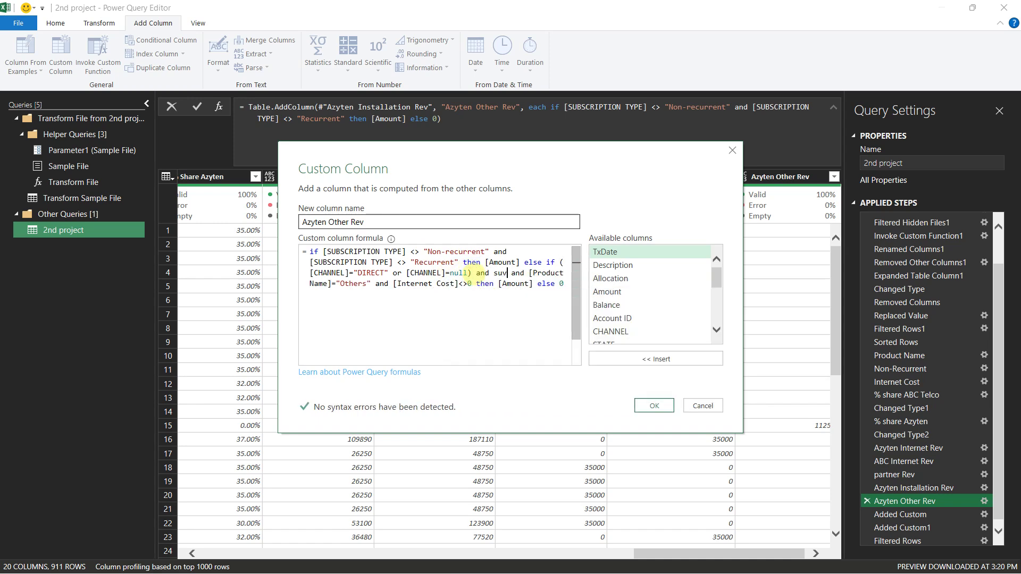
{"action": "type", "text": "b"}
{"action": "key", "text": "Tab"}
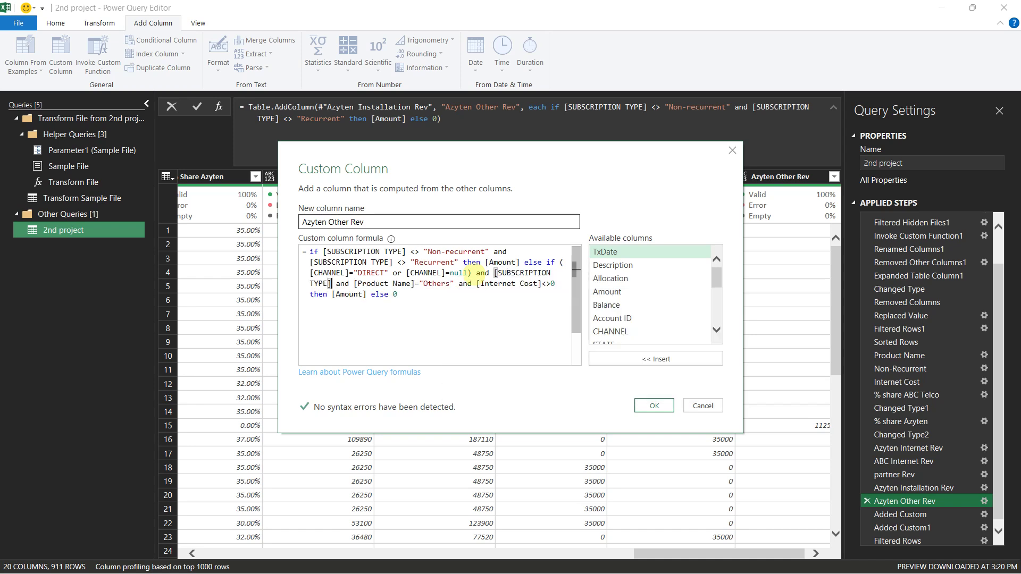
{"action": "type", "text": "="}
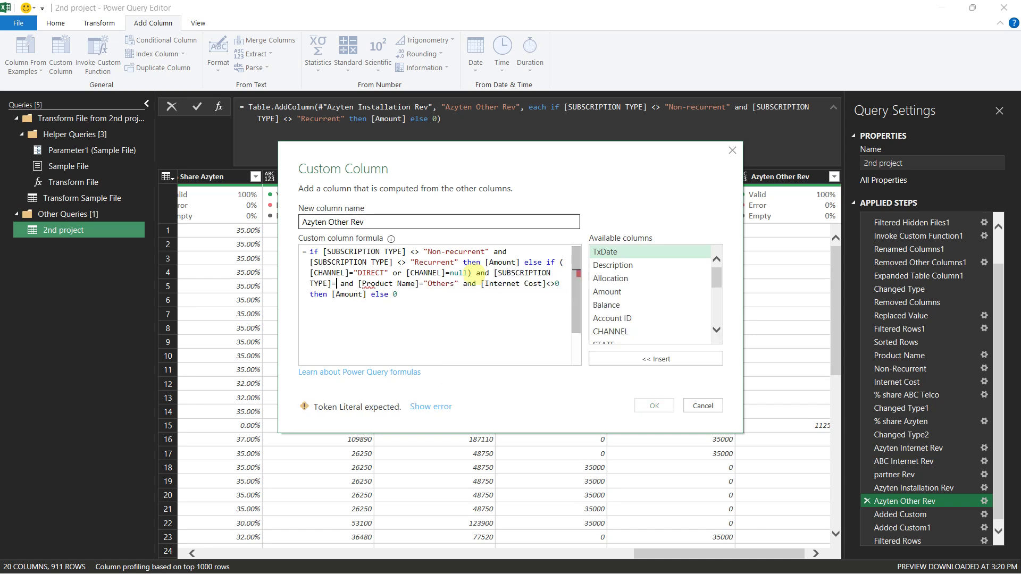
{"action": "type", "text": ":"}
{"action": "key", "text": "BackSpace"}
{"action": "type", "text": "\""}
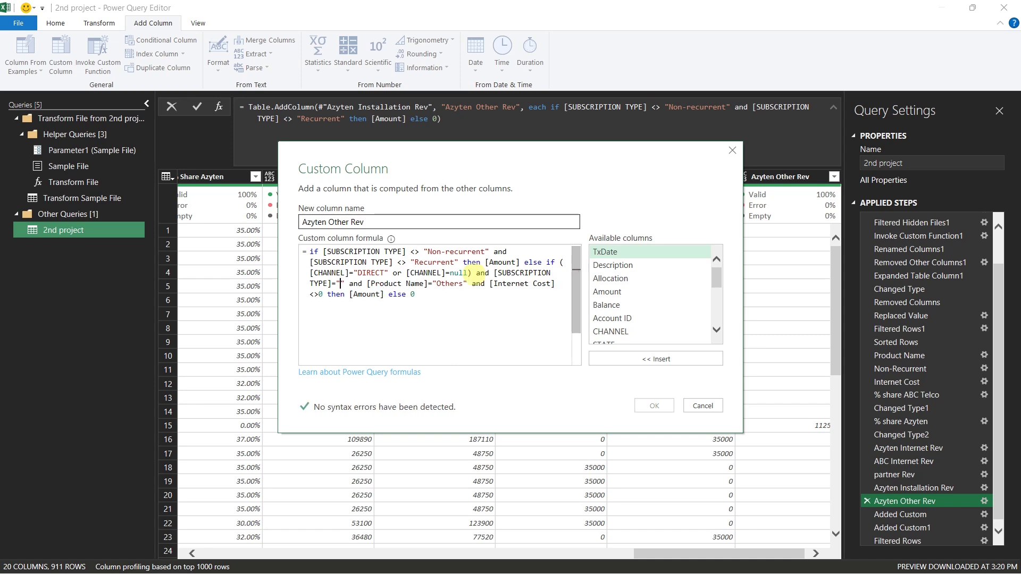
{"action": "type", "text": "R"}
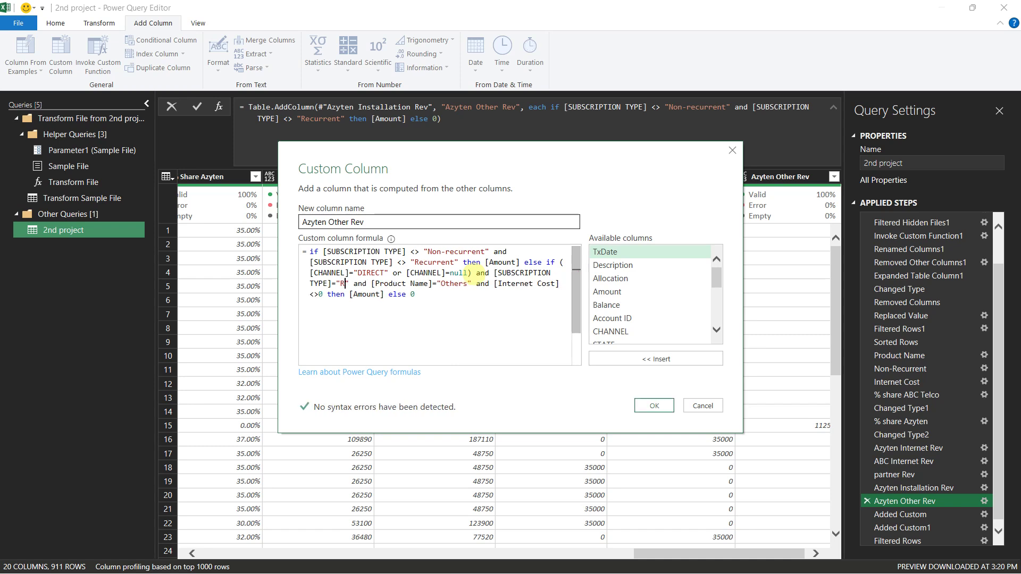
{"action": "type", "text": "ecurre"}
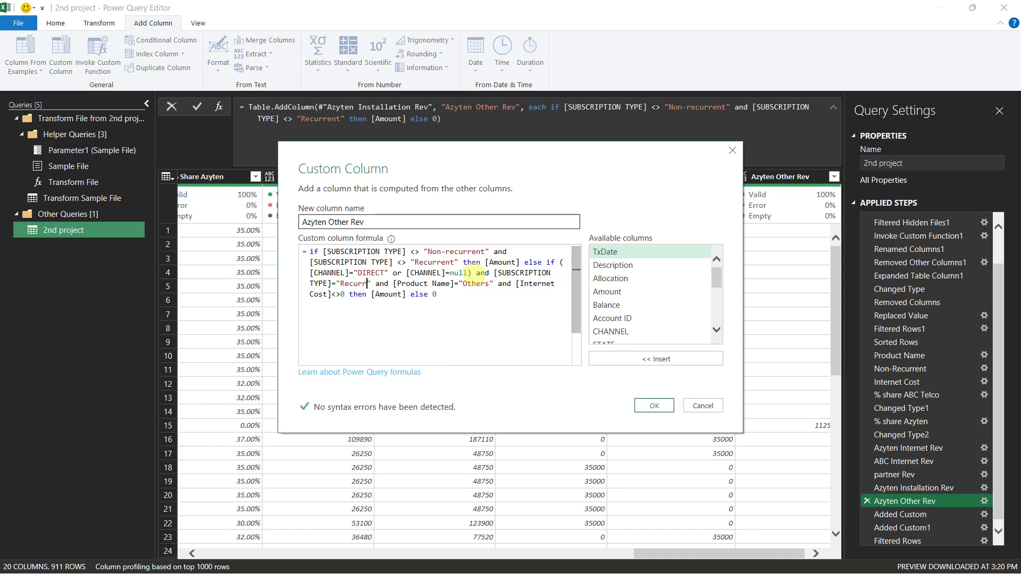
{"action": "type", "text": "nt"}
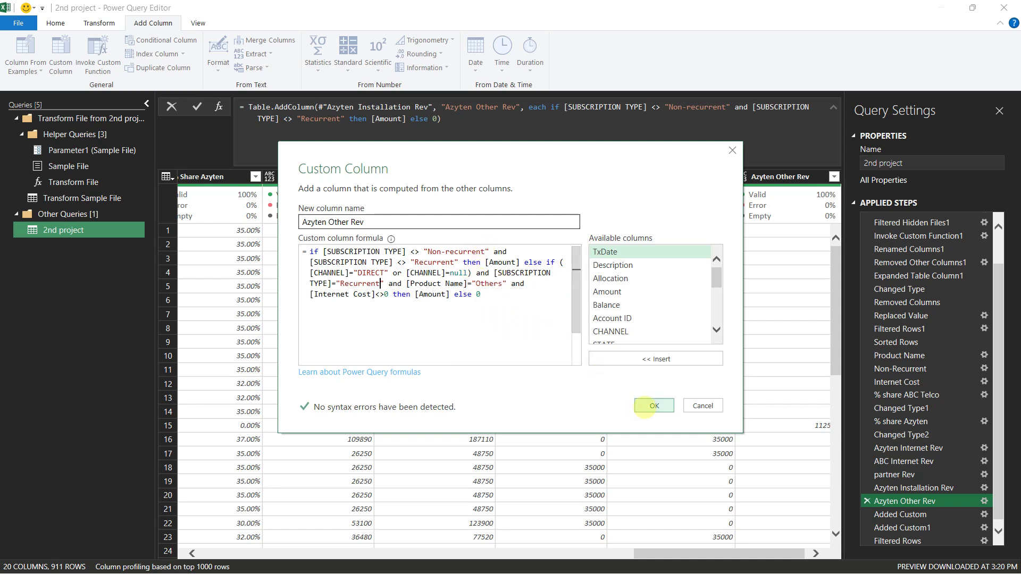
{"action": "left_click", "coordinate": [654, 405]}
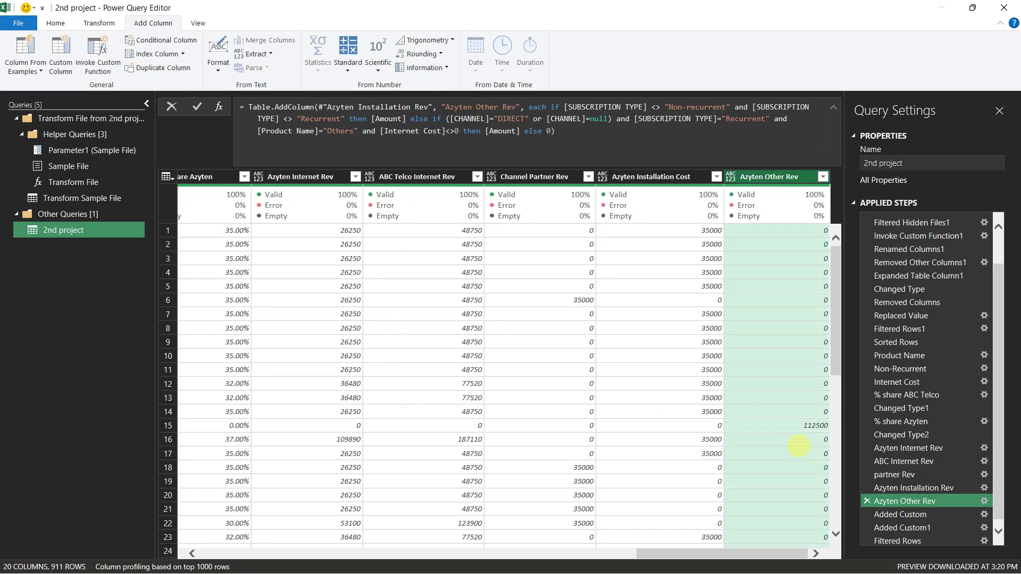
Step: Check the Filtered Rows step, delete it, and inspect the filter values of the TEST column
{"action": "left_click", "coordinate": [898, 540]}
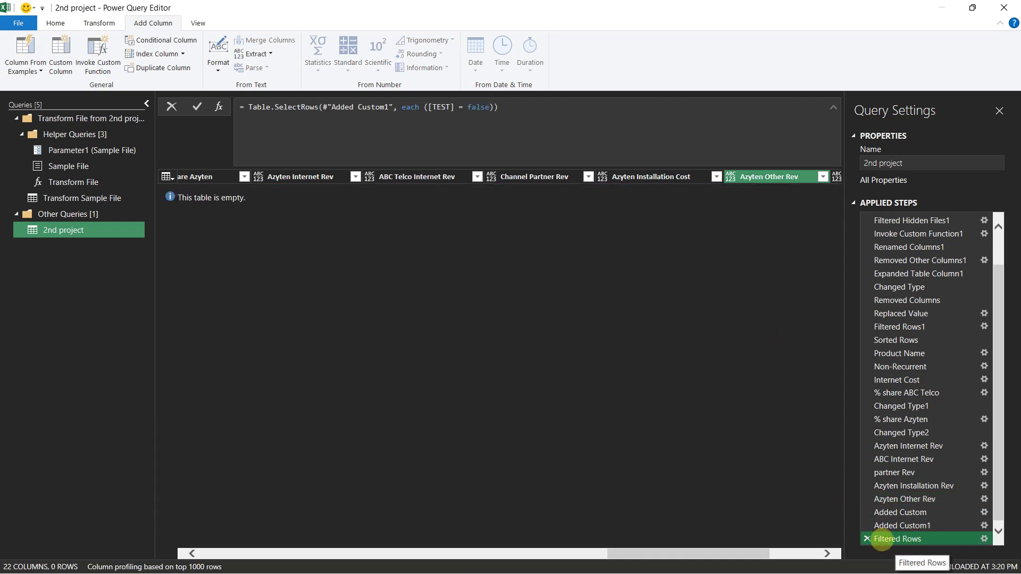
{"action": "left_click", "coordinate": [866, 539]}
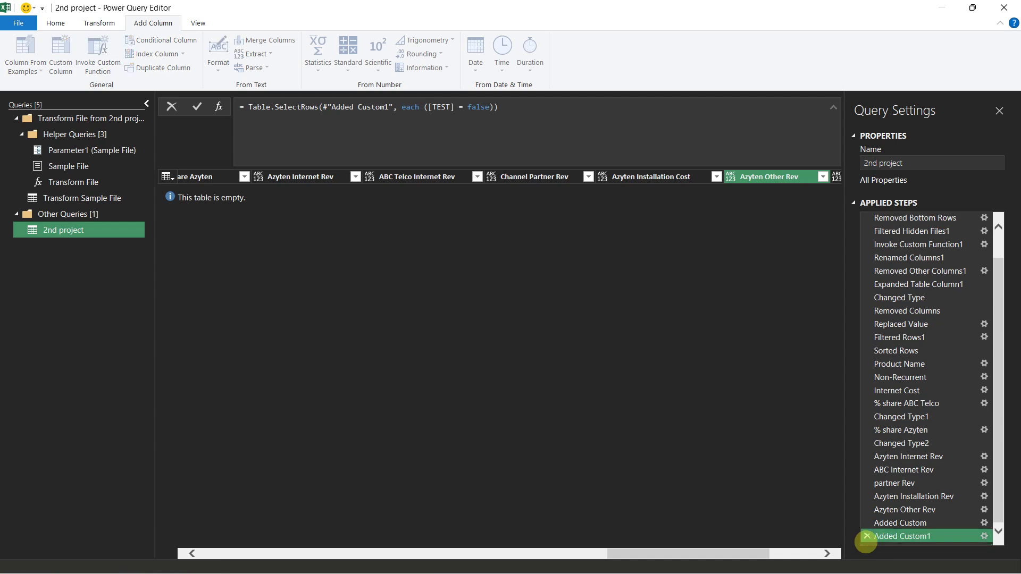
{"action": "left_click_drag", "start_coordinate": [709, 556], "coordinate": [797, 556]}
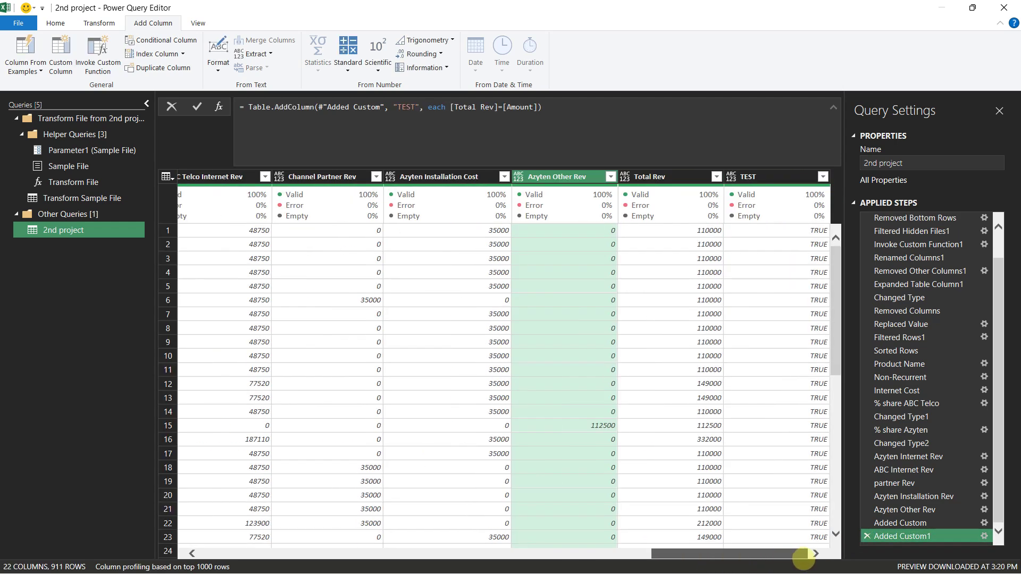
{"action": "left_click", "coordinate": [823, 176]}
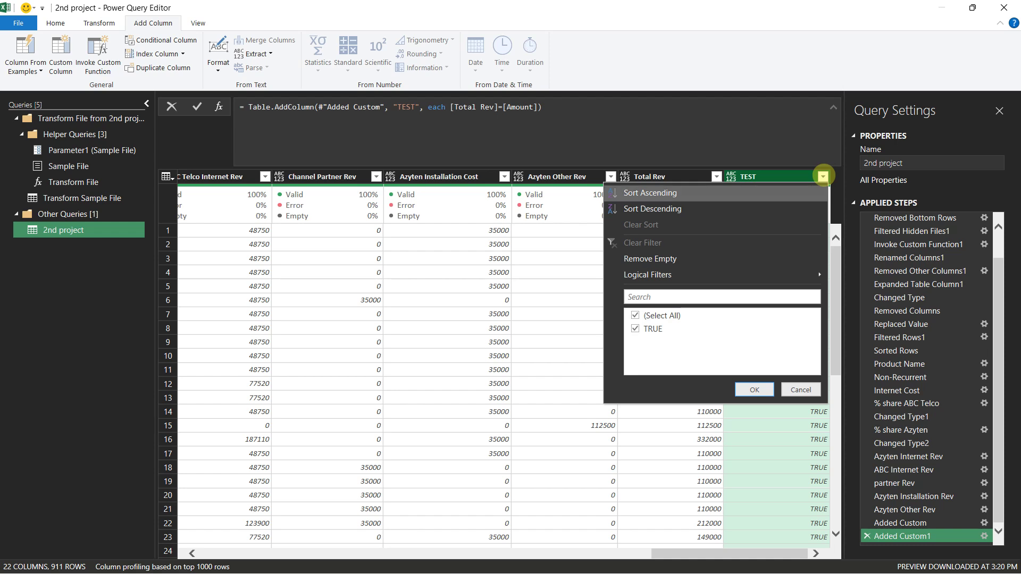
Step: Dismiss the TEST filter list without changes and delete the applied step that adds the TEST column
{"action": "left_click", "coordinate": [800, 390]}
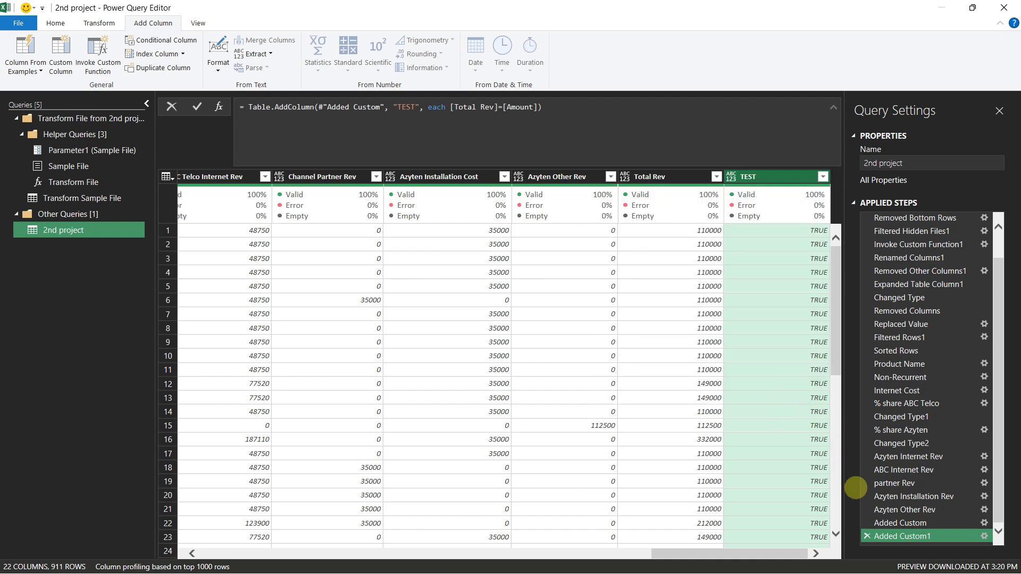
{"action": "left_click", "coordinate": [866, 536]}
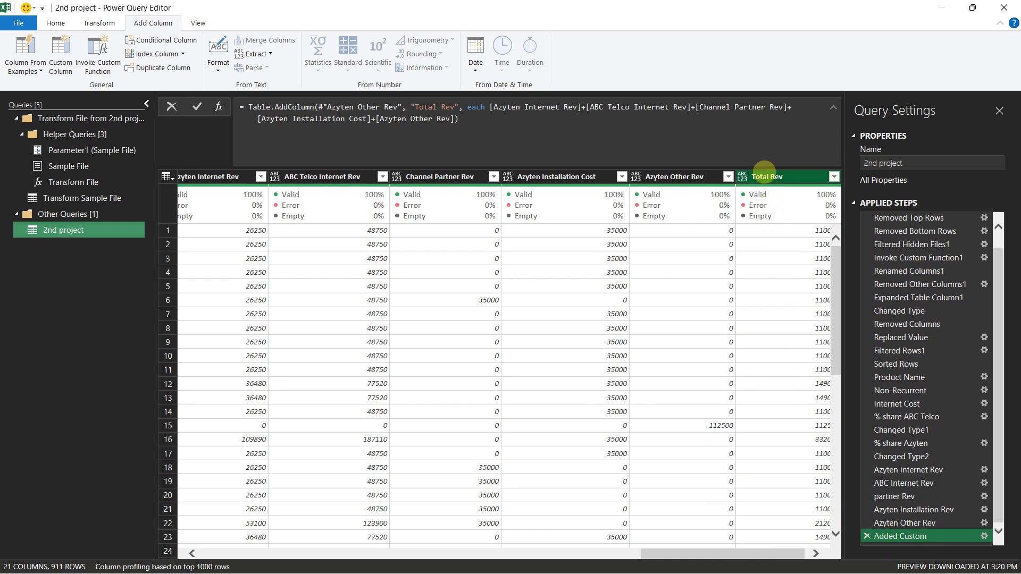
{"action": "mouse_move", "coordinate": [751, 554]}
{"action": "left_mouse_down"}
{"action": "mouse_move", "coordinate": [428, 553]}
{"action": "mouse_move", "coordinate": [742, 556]}
{"action": "left_mouse_up"}
Step: At the Azyten Other Rev step, filter the Azyten Other Rev column to only 35000, 130000 and 304000
{"action": "left_click", "coordinate": [971, 521]}
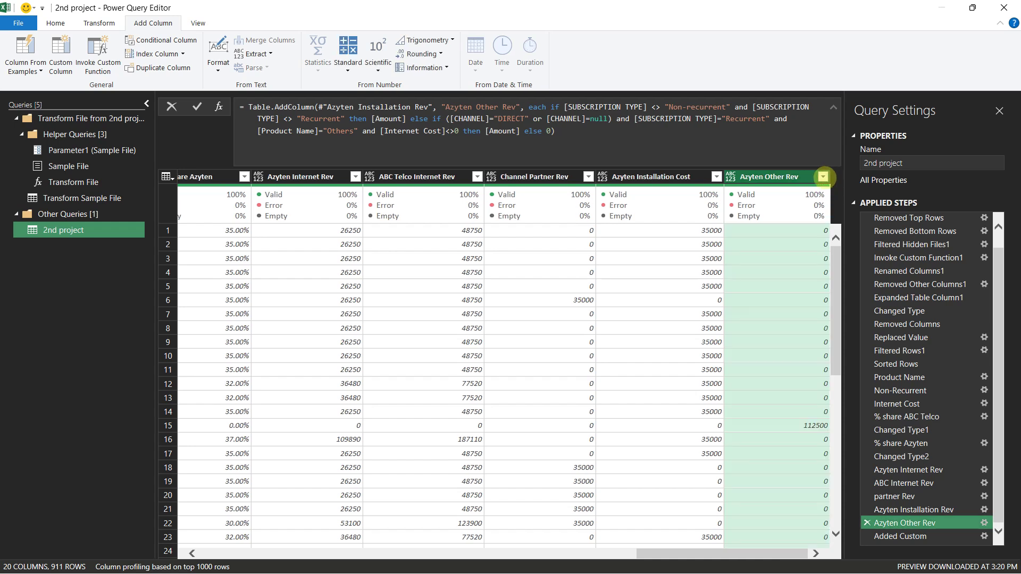
{"action": "left_click", "coordinate": [822, 177]}
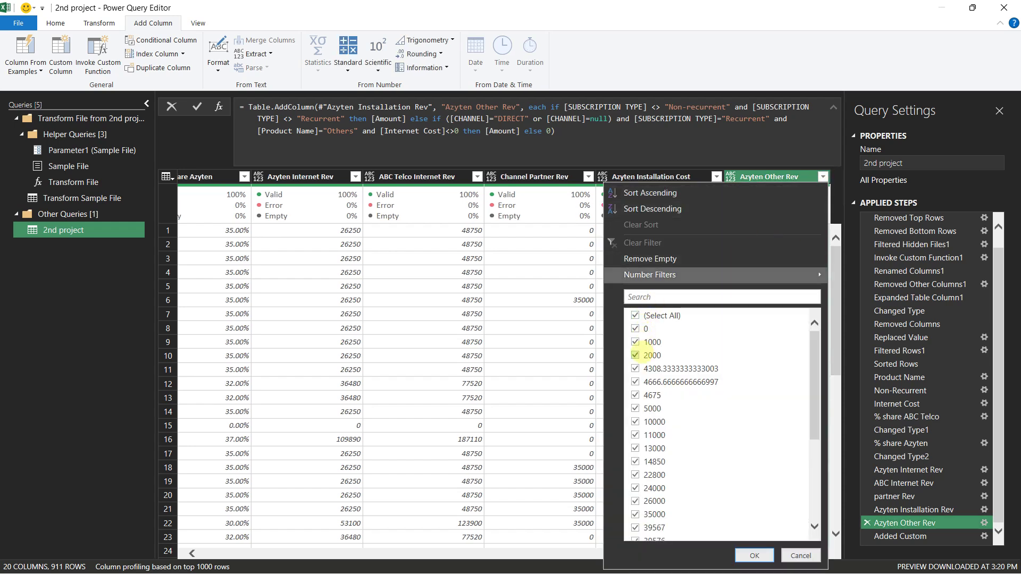
{"action": "left_click", "coordinate": [635, 316]}
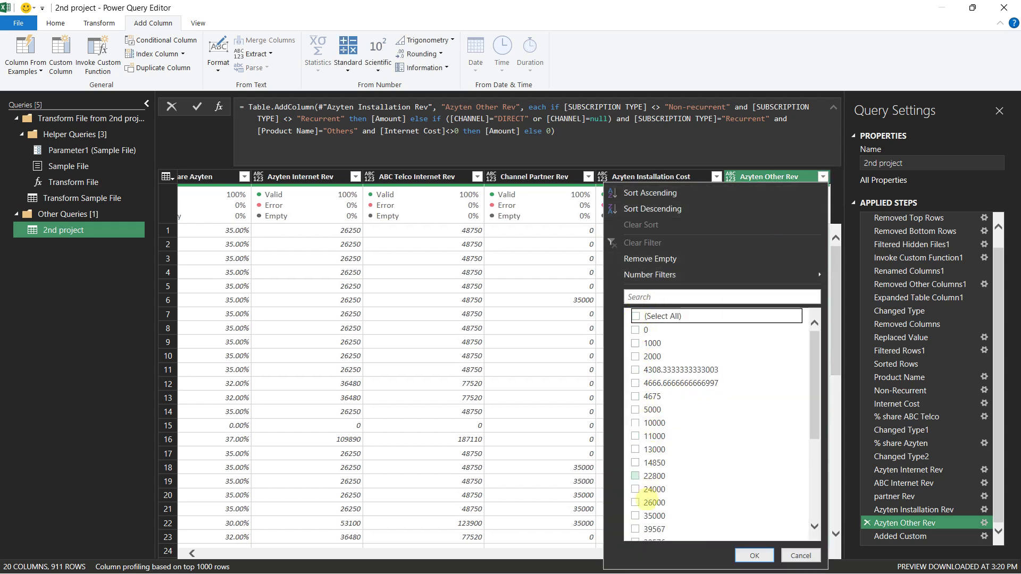
{"action": "left_click", "coordinate": [636, 516]}
{"action": "left_click_drag", "start_coordinate": [819, 368], "coordinate": [809, 461]}
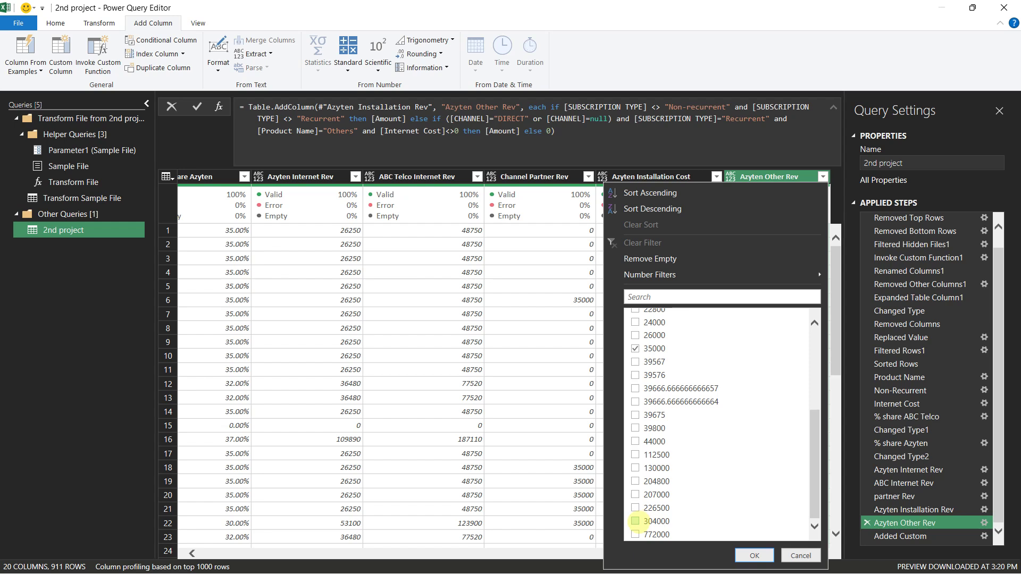
{"action": "left_click", "coordinate": [636, 521]}
{"action": "left_click", "coordinate": [636, 468]}
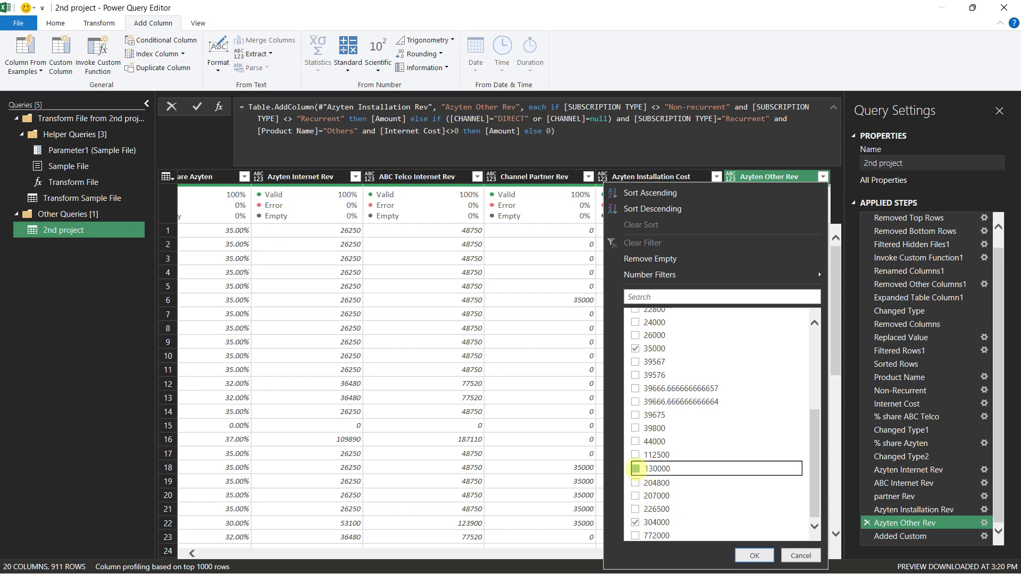
{"action": "left_click", "coordinate": [744, 555]}
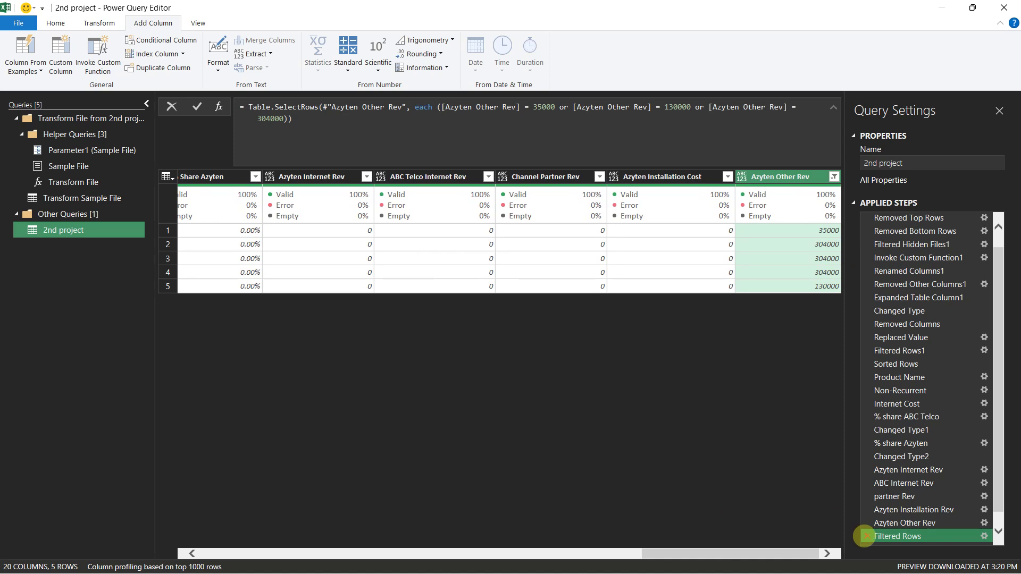
Step: Delete the Filtered Rows step and return to the step that adds the Total Rev column
{"action": "left_click", "coordinate": [865, 536]}
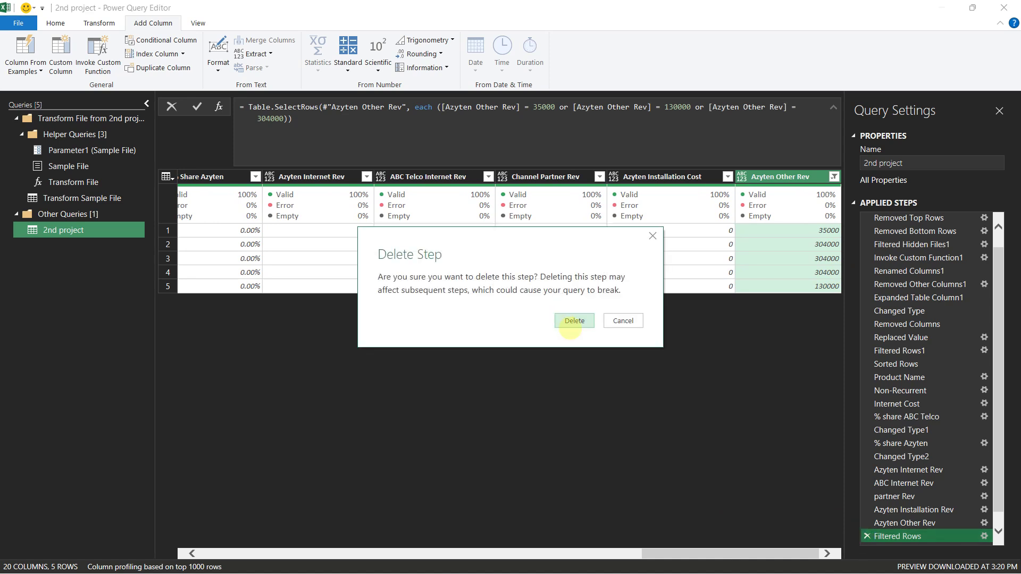
{"action": "left_click", "coordinate": [574, 321]}
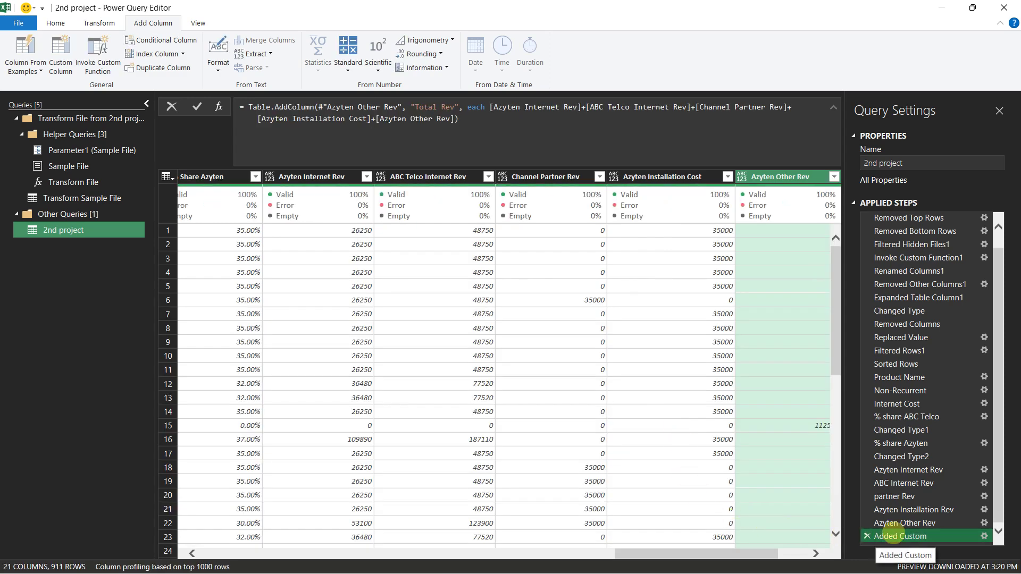
{"action": "left_click_drag", "start_coordinate": [743, 554], "coordinate": [774, 554]}
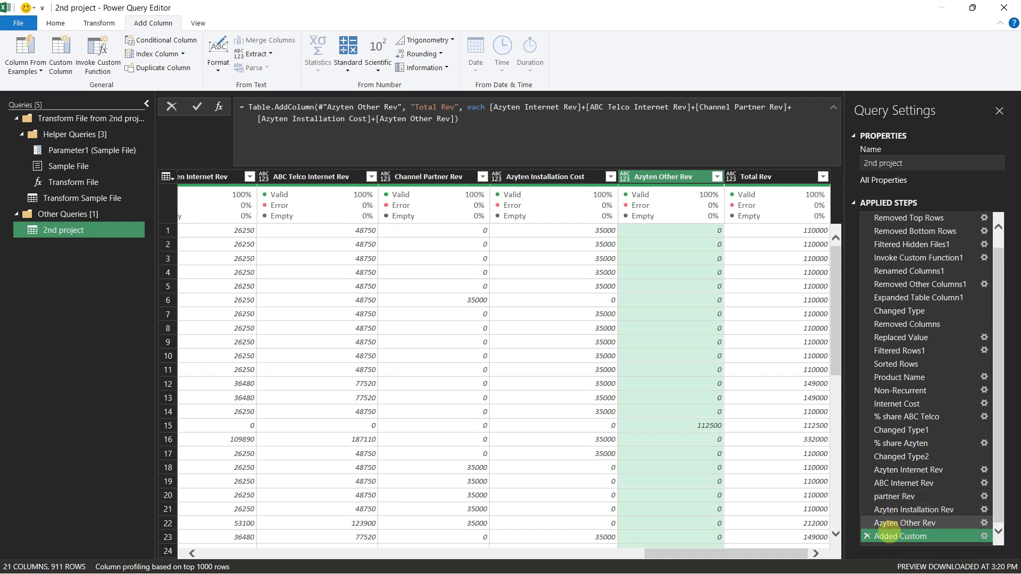
Step: Add a custom column named Test with the formula [Total Rev]=[Amount]
{"action": "left_click", "coordinate": [769, 175]}
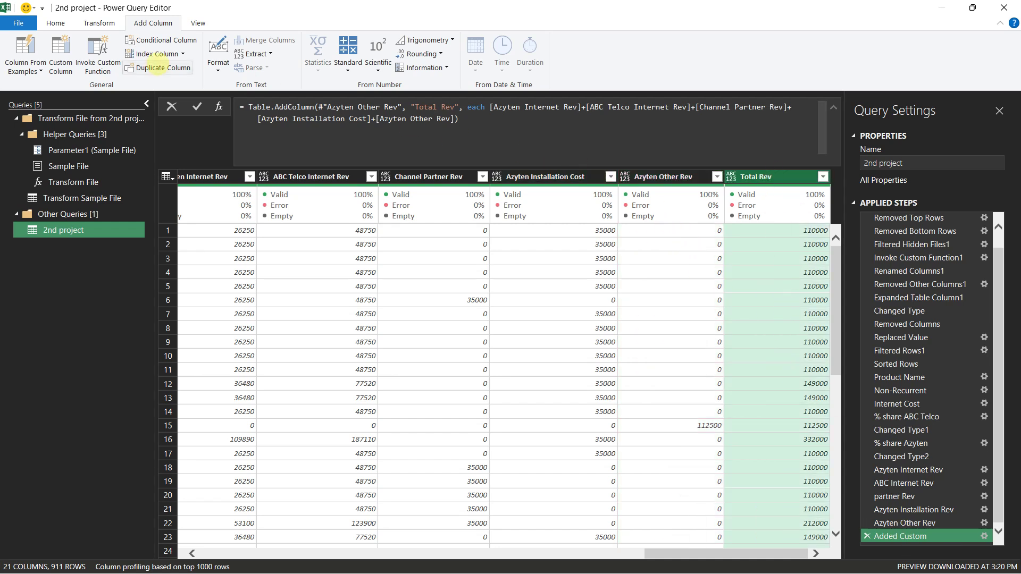
{"action": "left_click", "coordinate": [60, 54]}
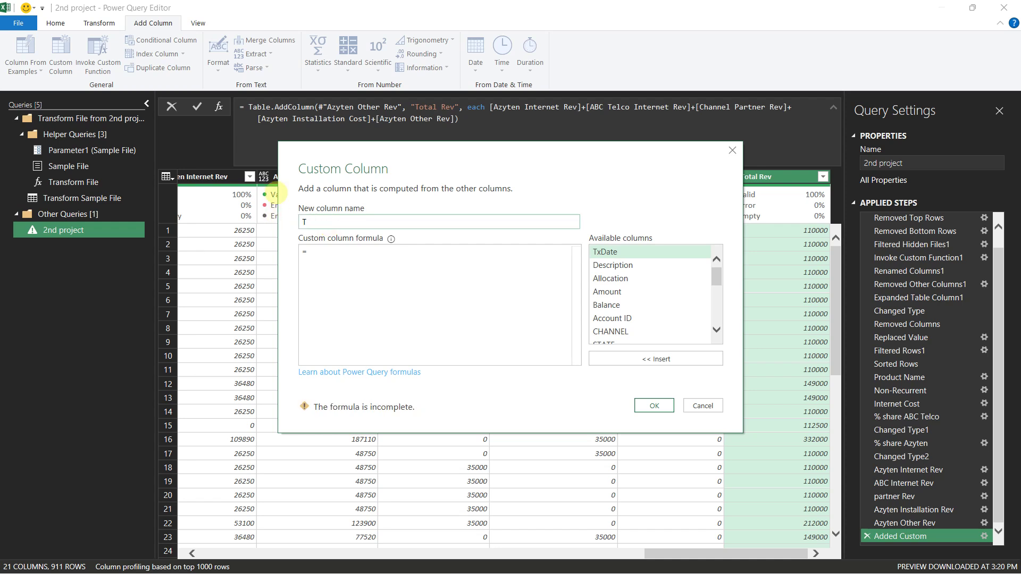
{"action": "left_click", "coordinate": [370, 255]}
{"action": "left_click_drag", "start_coordinate": [717, 274], "coordinate": [718, 324]}
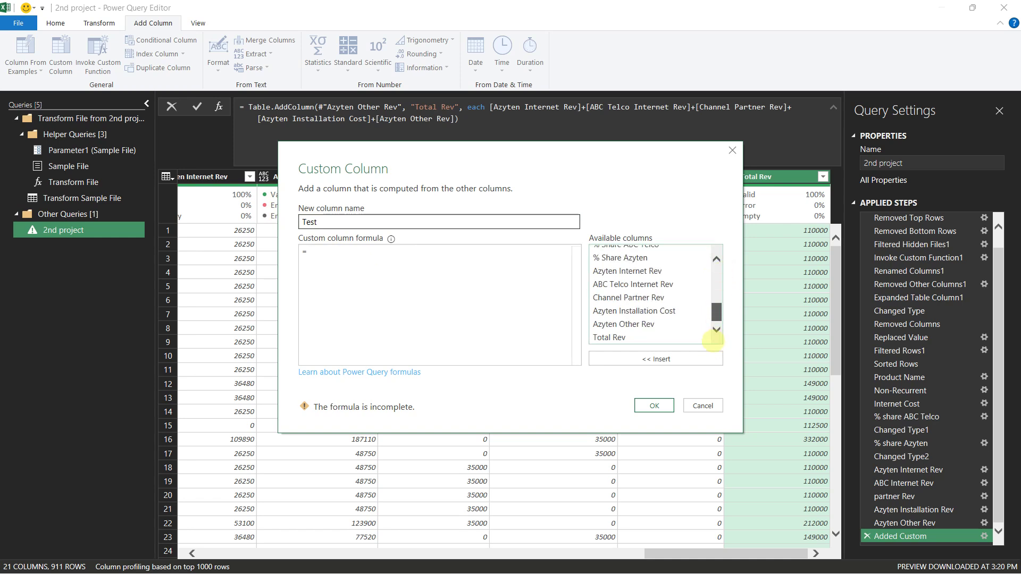
{"action": "double_click", "coordinate": [609, 337]}
{"action": "type", "text": "="}
{"action": "scroll", "coordinate": [645, 303], "scroll_direction": "up", "scroll_amount": 5}
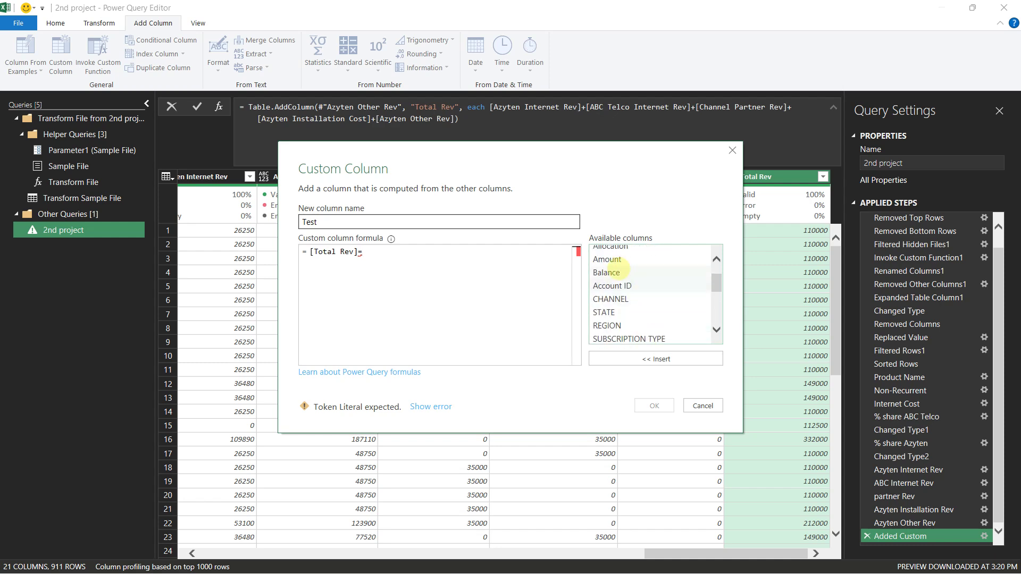
{"action": "left_click", "coordinate": [608, 260]}
{"action": "double_click", "coordinate": [608, 259]}
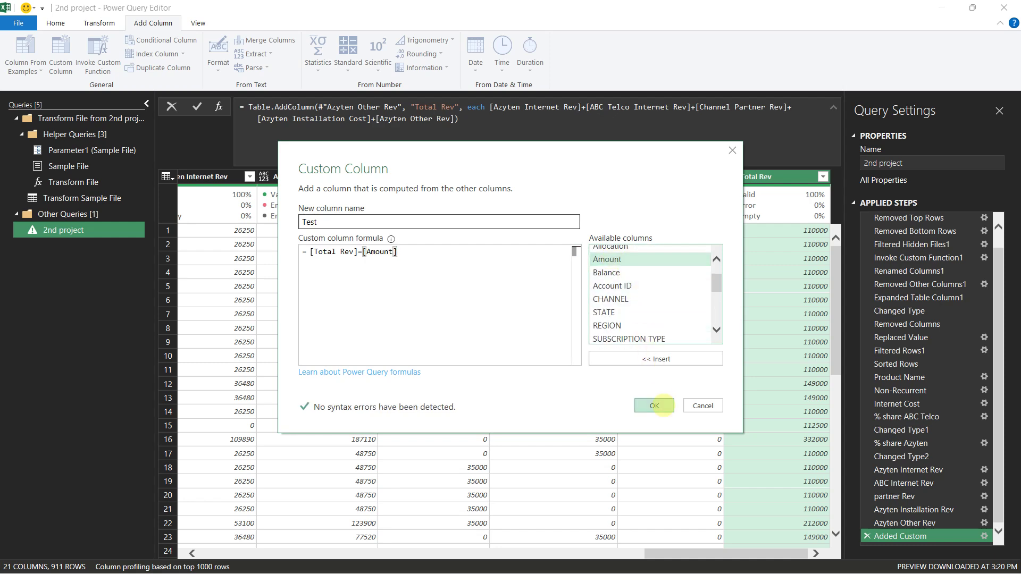
{"action": "left_click", "coordinate": [654, 405]}
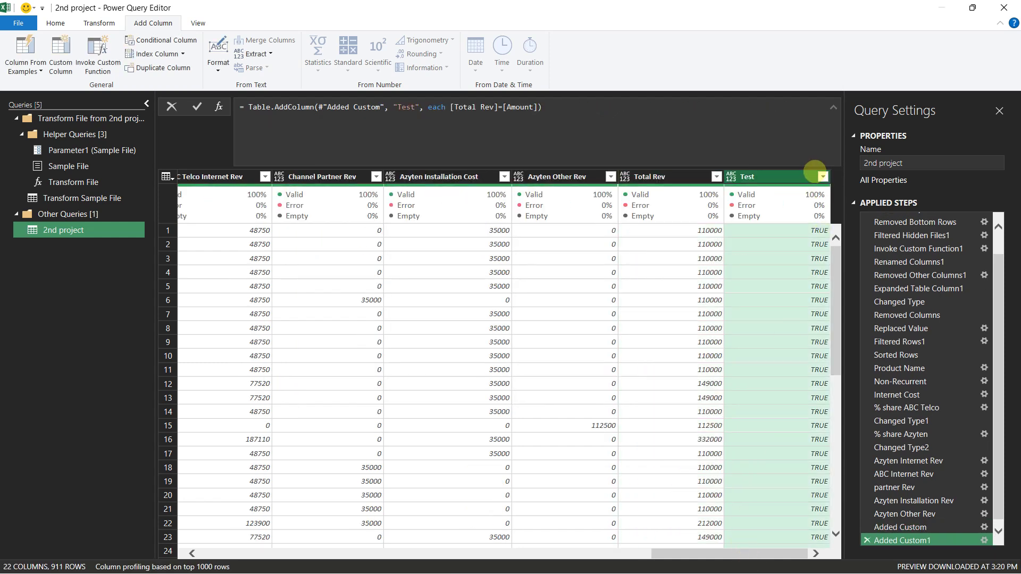
Step: Inspect the Test column's filter values, then delete the applied steps that add Test and Total Rev
{"action": "left_click", "coordinate": [822, 176]}
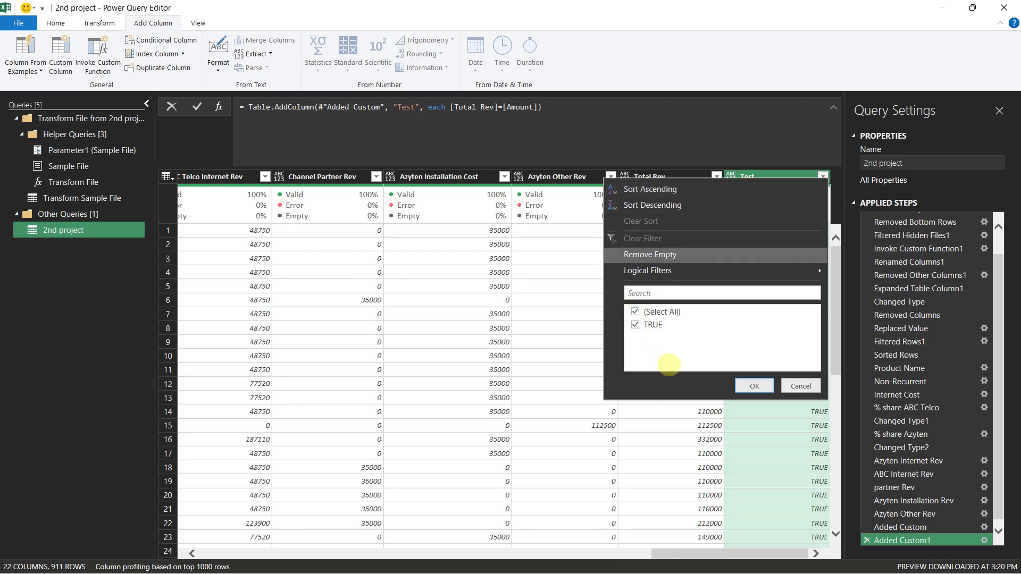
{"action": "left_click", "coordinate": [793, 391]}
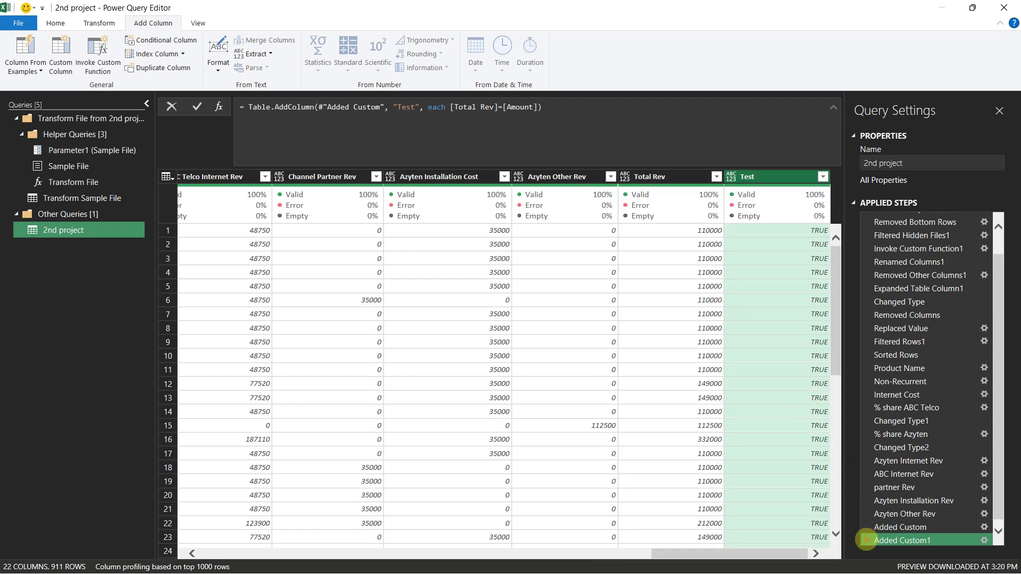
{"action": "left_click", "coordinate": [866, 537]}
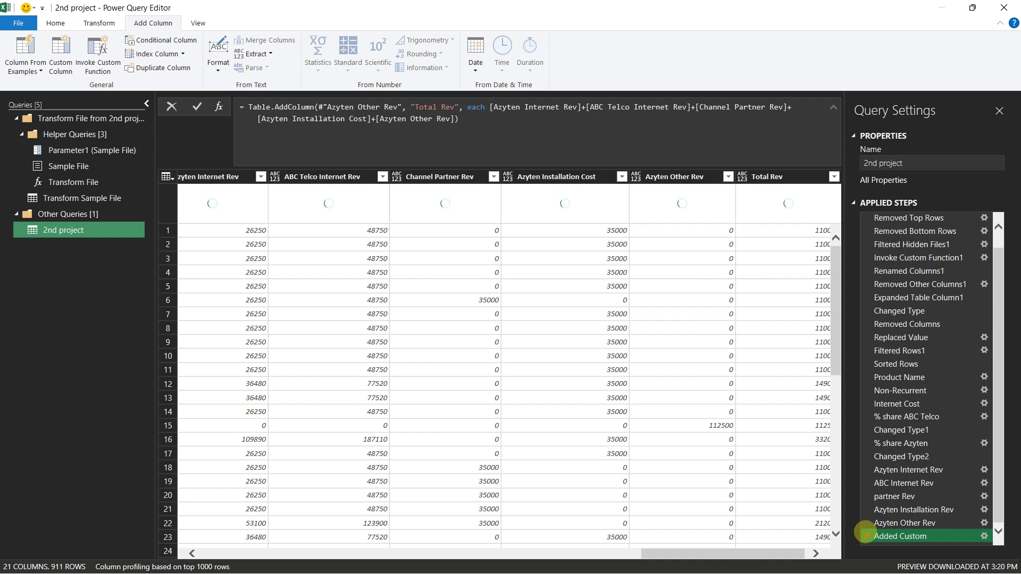
{"action": "left_click", "coordinate": [865, 536]}
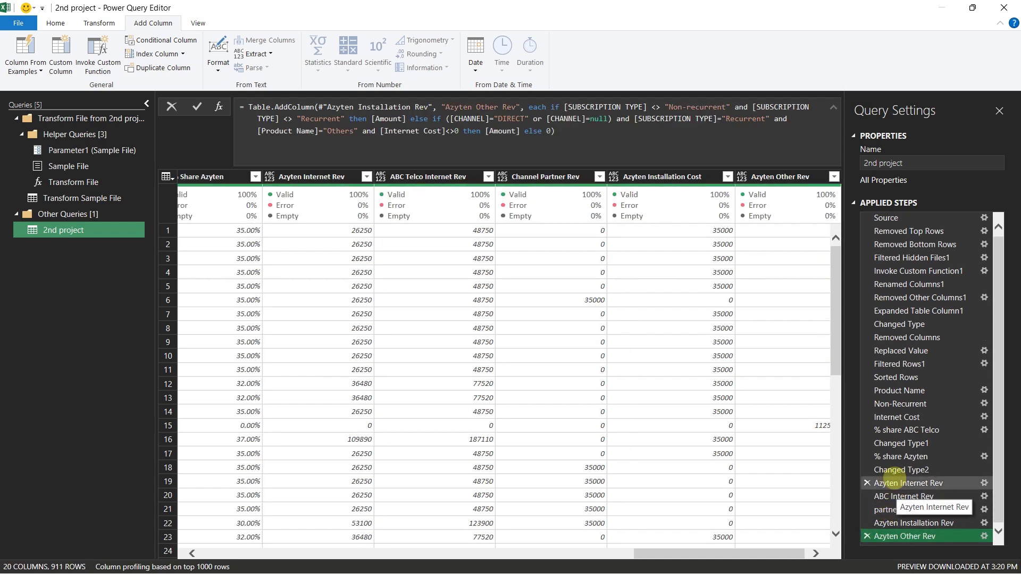
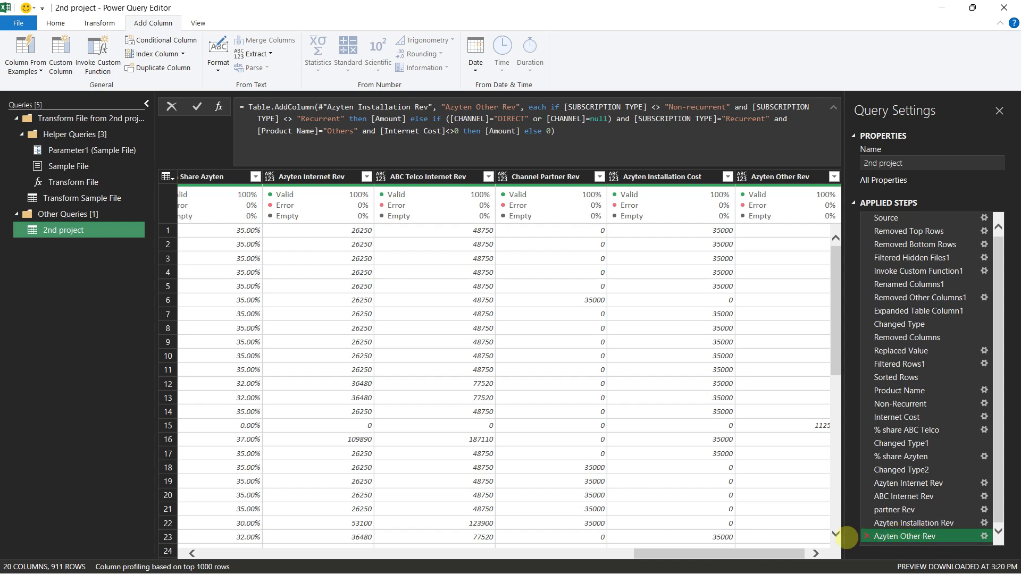
Step: Start a new custom column named Azyten Total Rev
{"action": "left_click", "coordinate": [60, 53]}
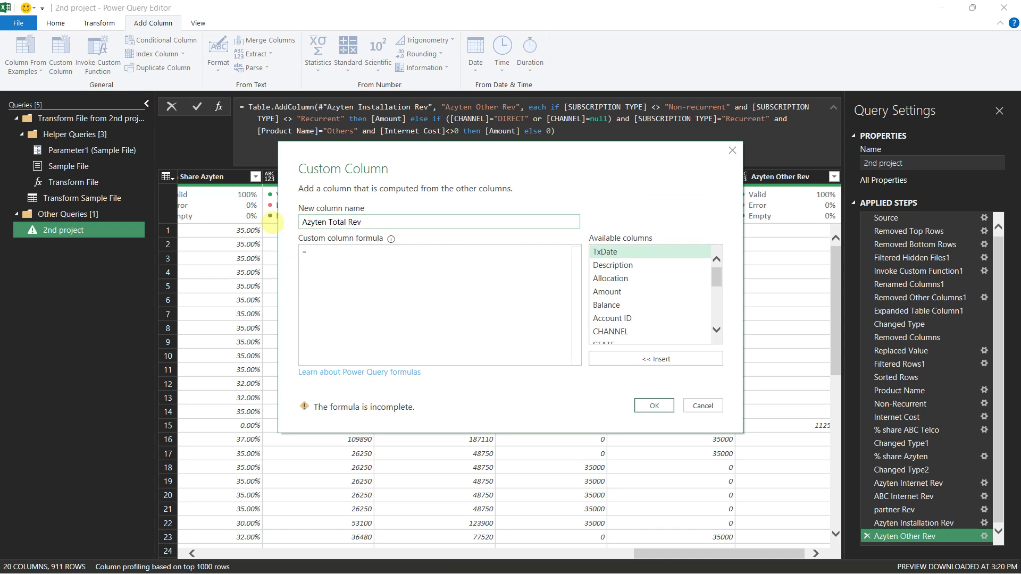
{"action": "left_click", "coordinate": [319, 254]}
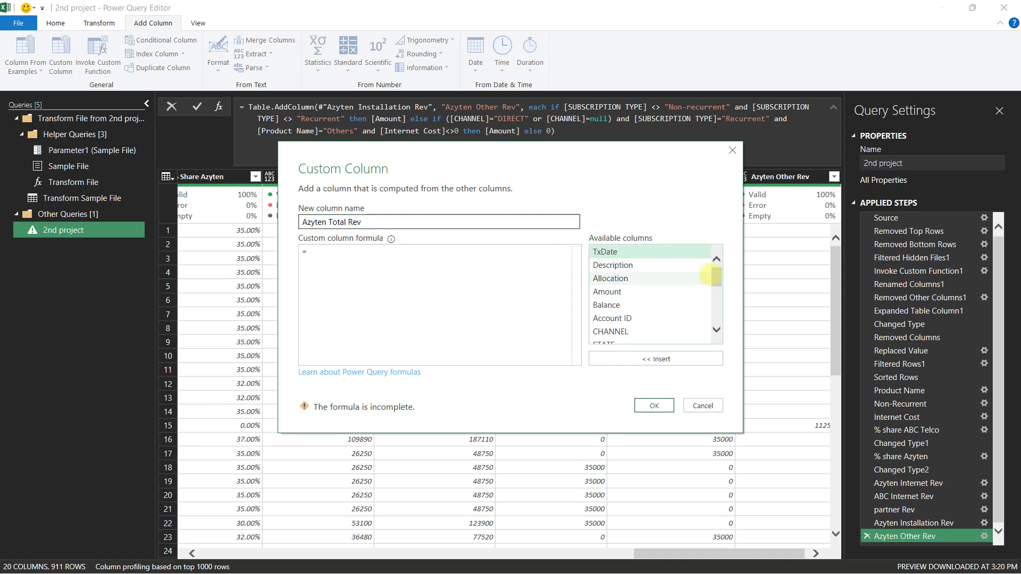
{"action": "left_click_drag", "start_coordinate": [713, 276], "coordinate": [716, 313]}
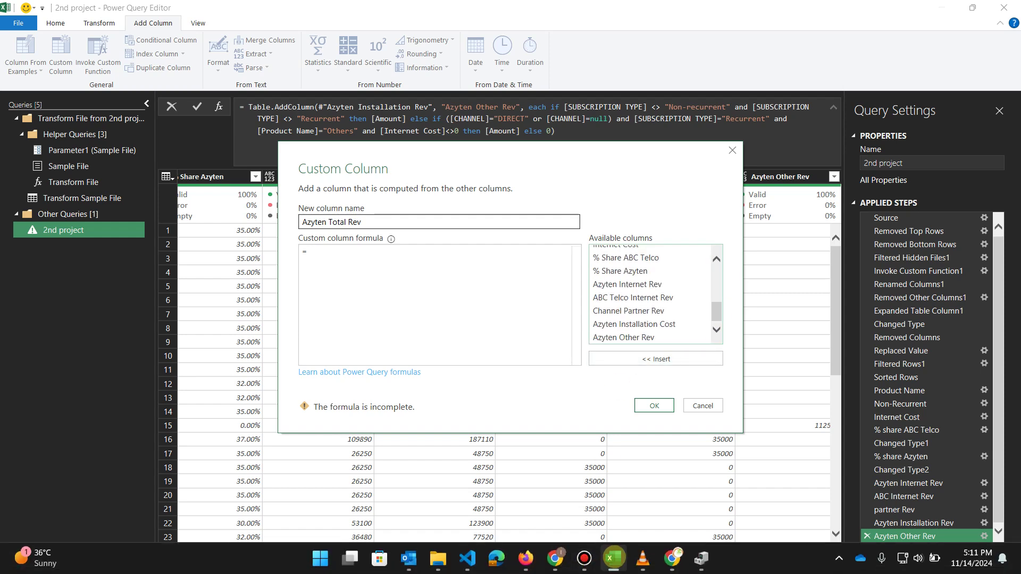
{"action": "left_click", "coordinate": [576, 560]}
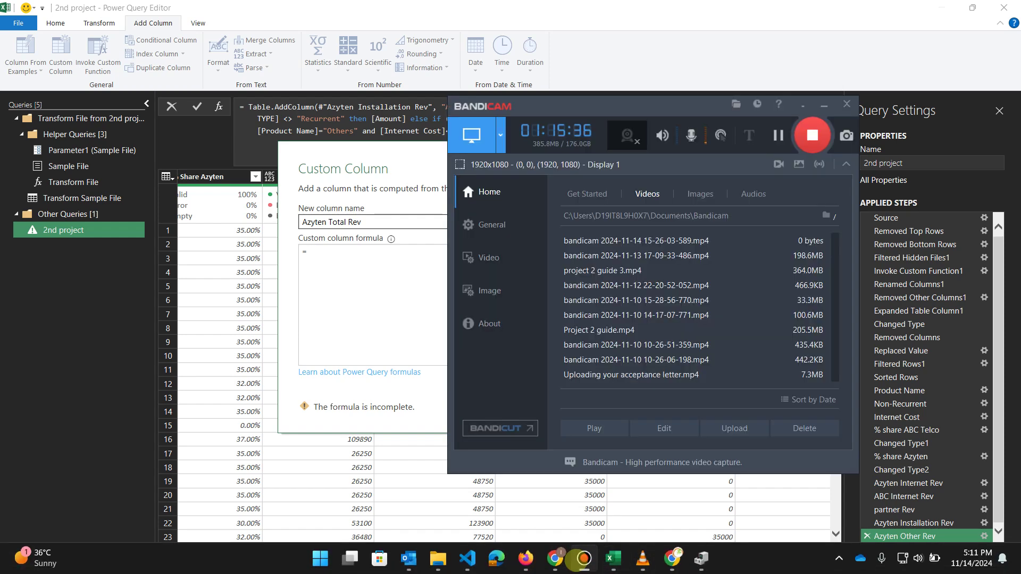
{"action": "left_click", "coordinate": [543, 6]}
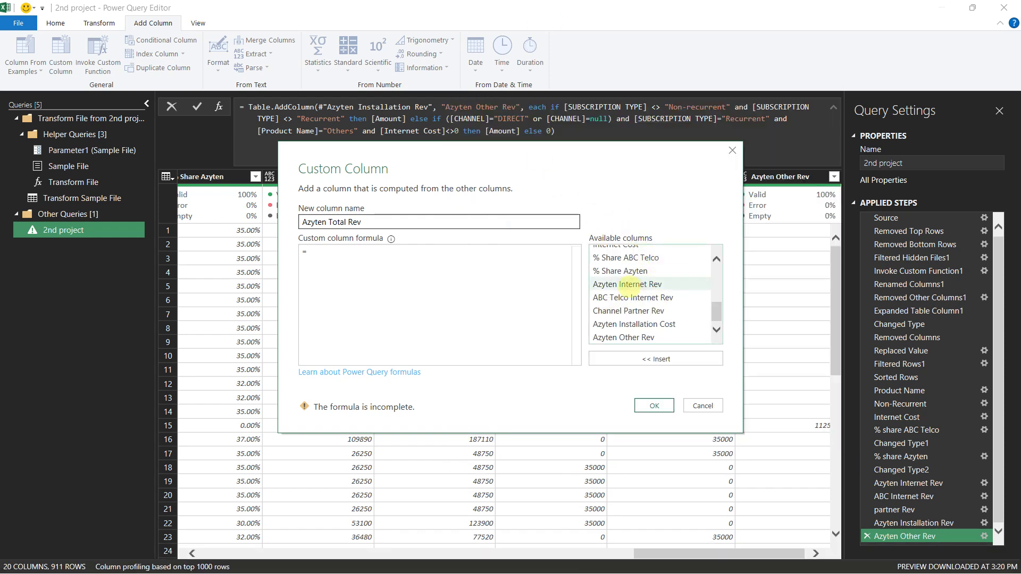
Step: Set the formula to [Azyten Internet Rev]+[Azyten Installation Cost]+[Azyten Other Rev] and create the Azyten Total Rev column
{"action": "double_click", "coordinate": [628, 284]}
{"action": "type", "text": "+"}
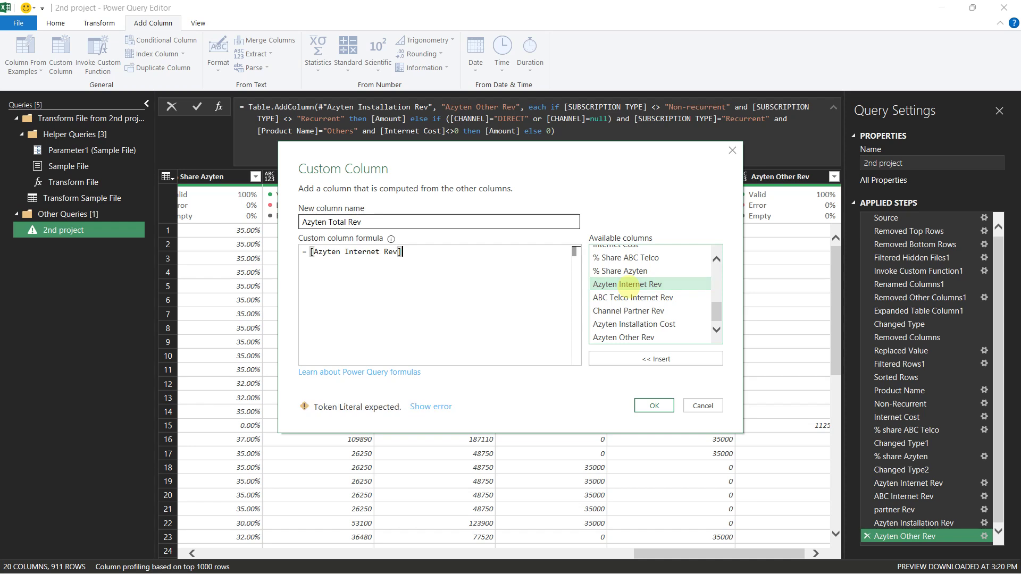
{"action": "double_click", "coordinate": [629, 324]}
{"action": "type", "text": "+"}
{"action": "double_click", "coordinate": [630, 338]}
{"action": "left_click", "coordinate": [653, 405]}
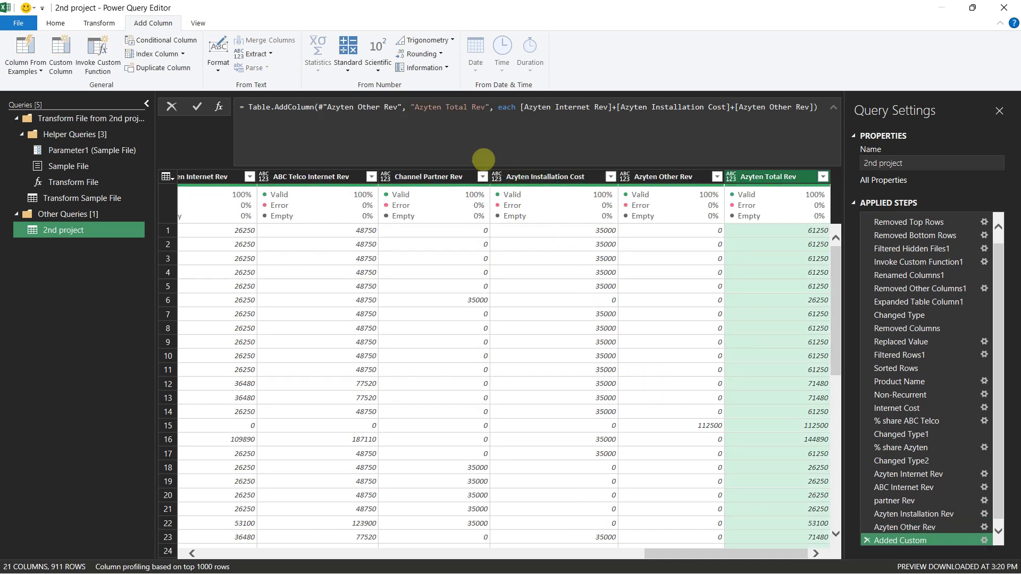
Step: Start a custom column named Total Rev with the formula [Azyten Total Rev]+[Channel Partner Rev]+[ABC Telco Internet Rev]
{"action": "left_click", "coordinate": [62, 47]}
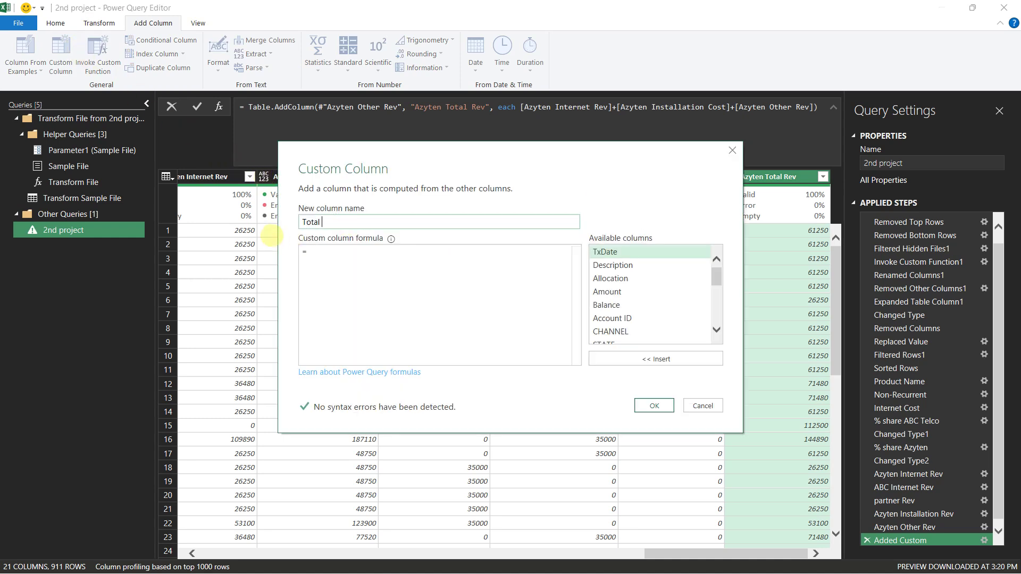
{"action": "left_click", "coordinate": [337, 257]}
{"action": "left_click_drag", "start_coordinate": [716, 273], "coordinate": [716, 315]}
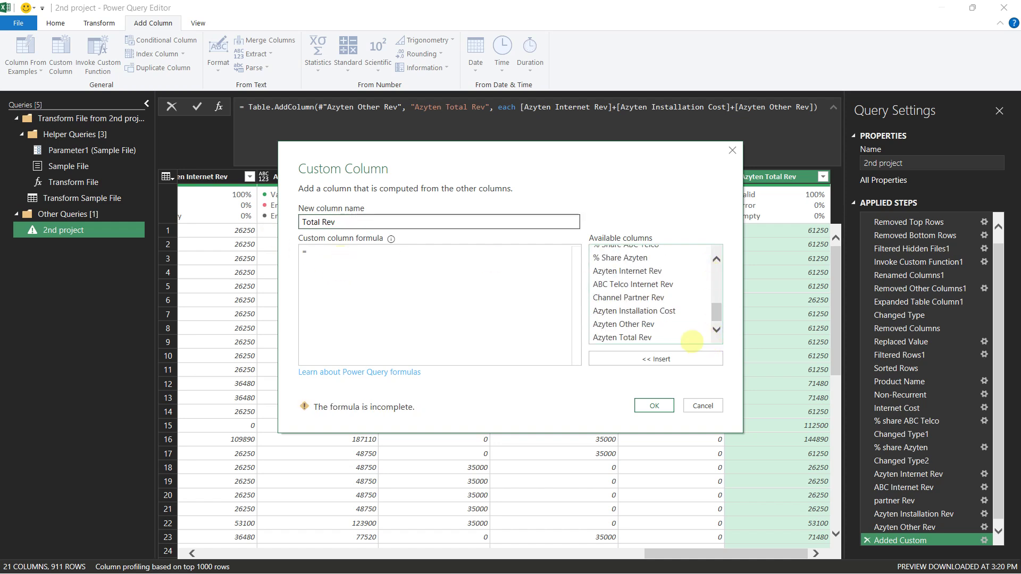
{"action": "double_click", "coordinate": [627, 337]}
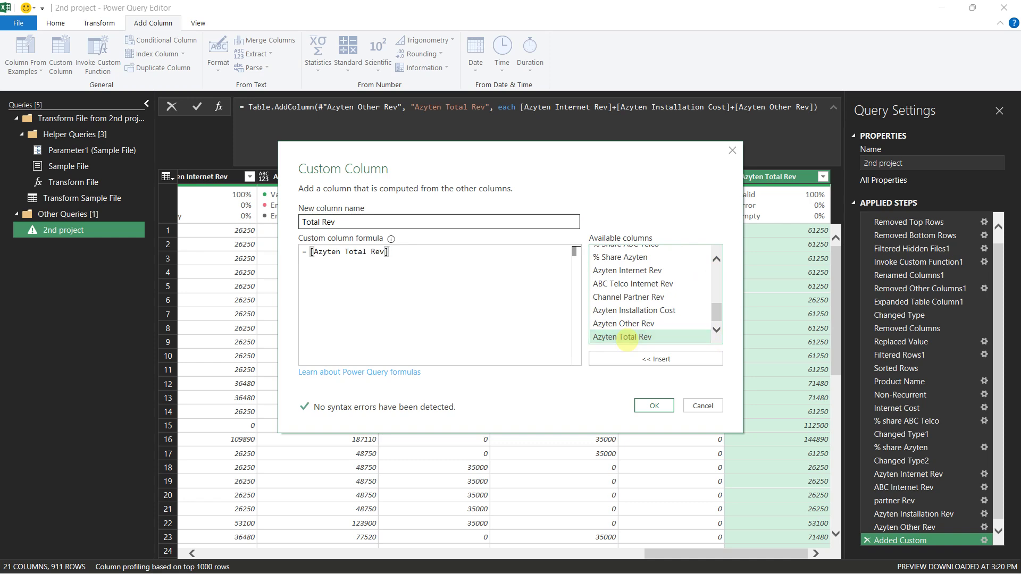
{"action": "type", "text": "+"}
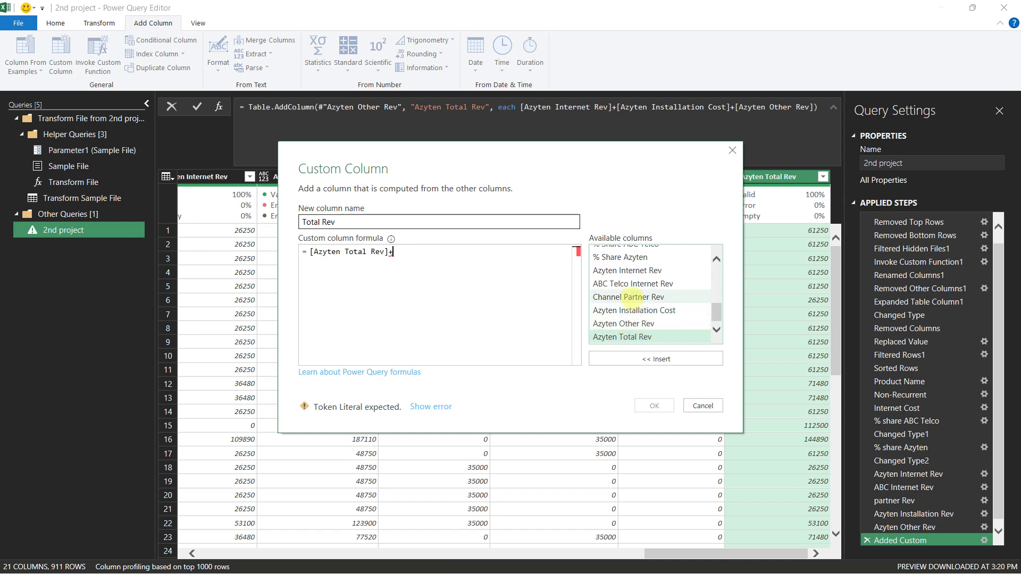
{"action": "double_click", "coordinate": [633, 297]}
{"action": "type", "text": "+"}
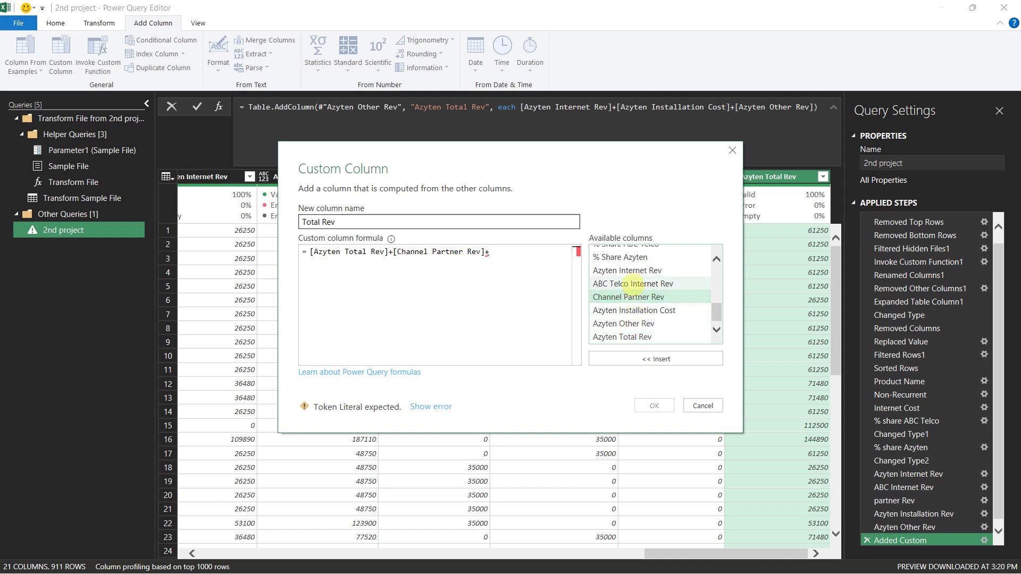
{"action": "double_click", "coordinate": [633, 284]}
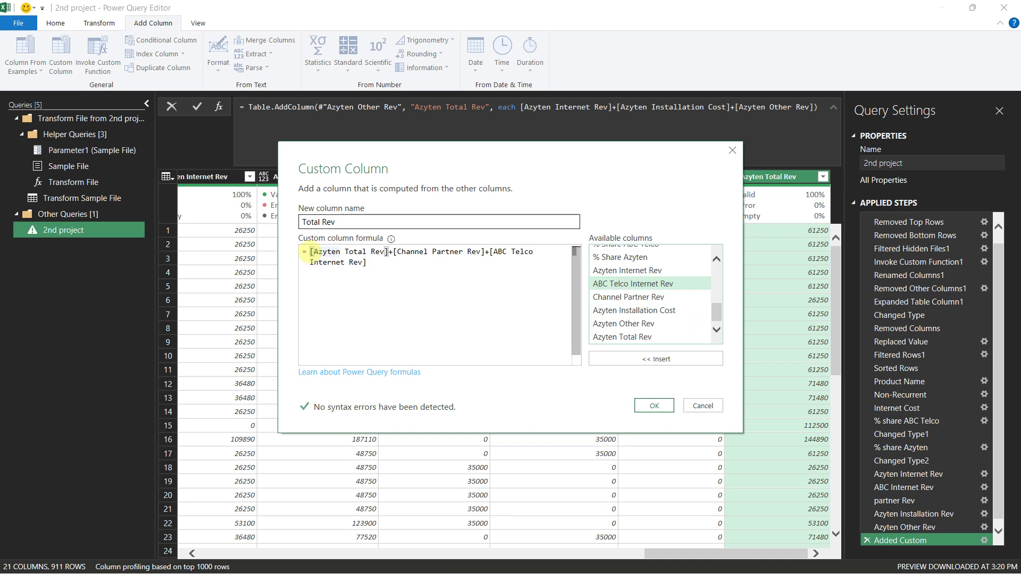
Step: Change the formula to [Amount] = ([Azyten Total Rev]+[Channel Partner Rev]+[ABC Telco Internet Rev]), name the column Test and create it
{"action": "type", "text": "("}
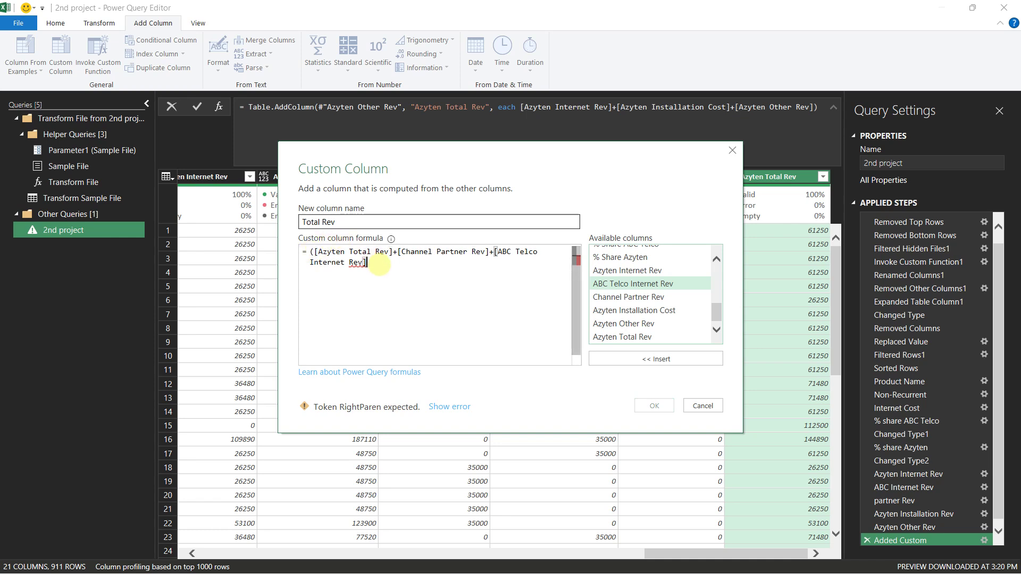
{"action": "type", "text": ")"}
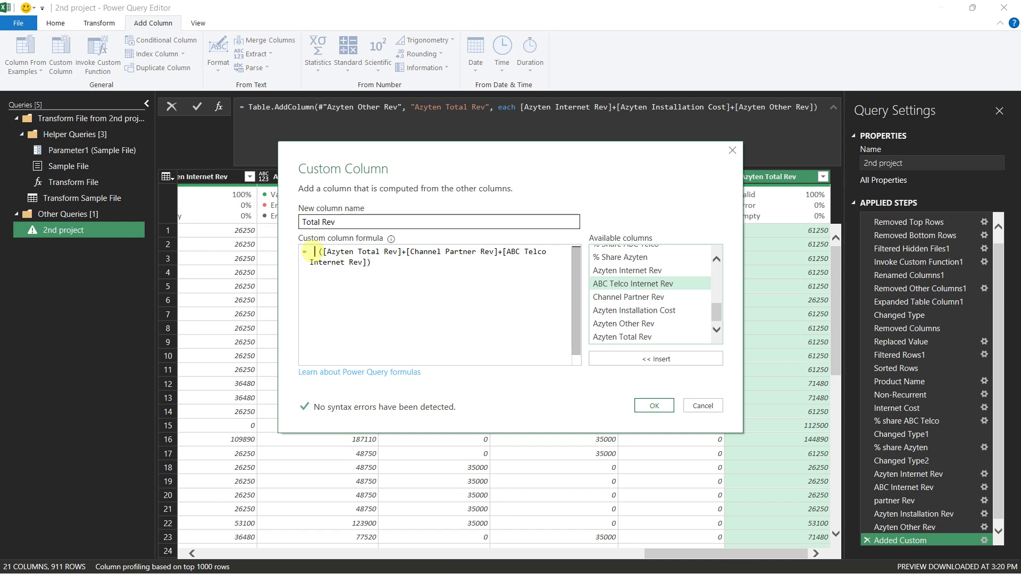
{"action": "type", "text": "[Amount]"}
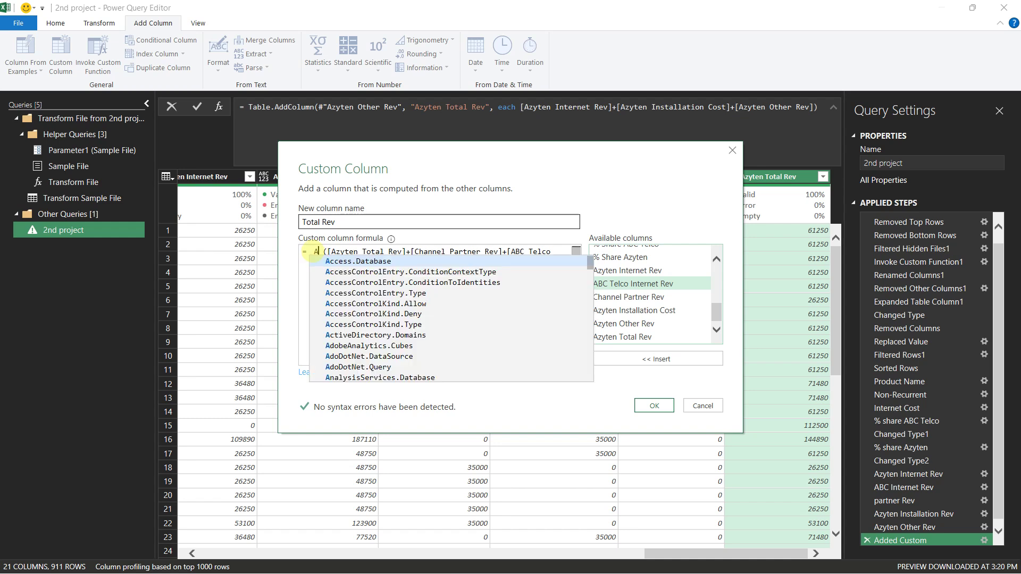
{"action": "type", "text": " ="}
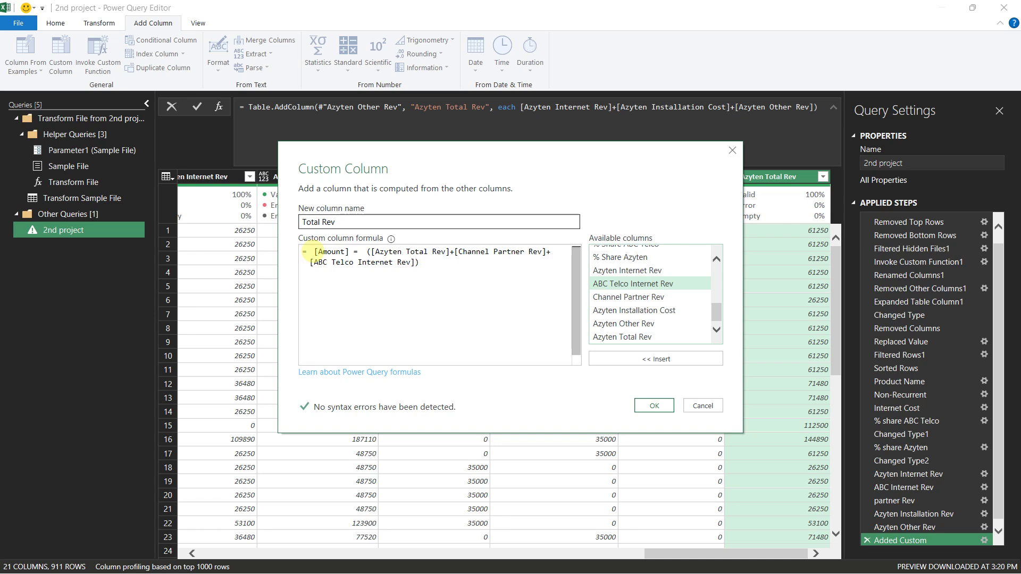
{"action": "key", "text": "BackSpace"}
{"action": "left_click_drag", "start_coordinate": [341, 222], "coordinate": [297, 211]}
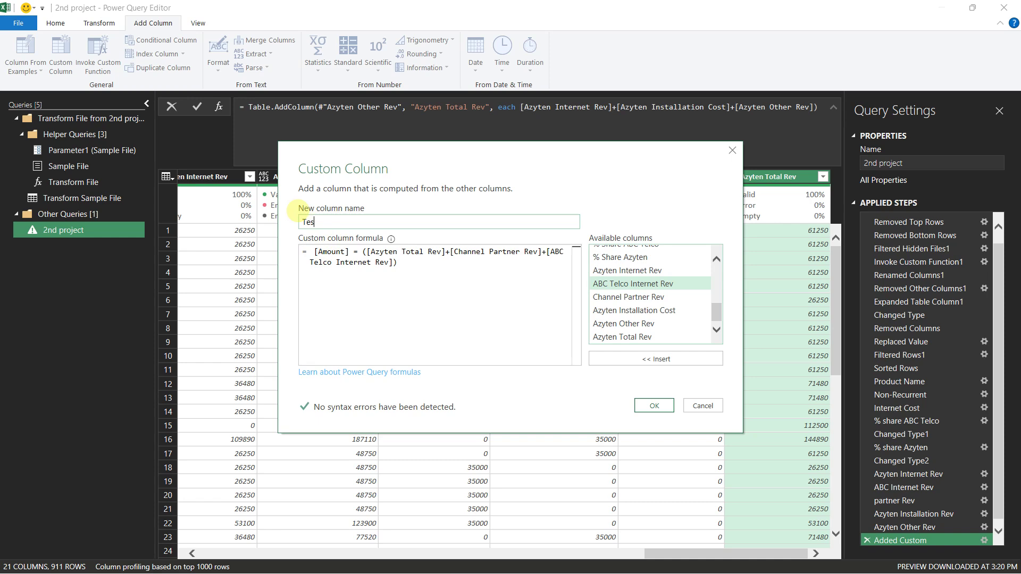
{"action": "key", "text": "Return"}
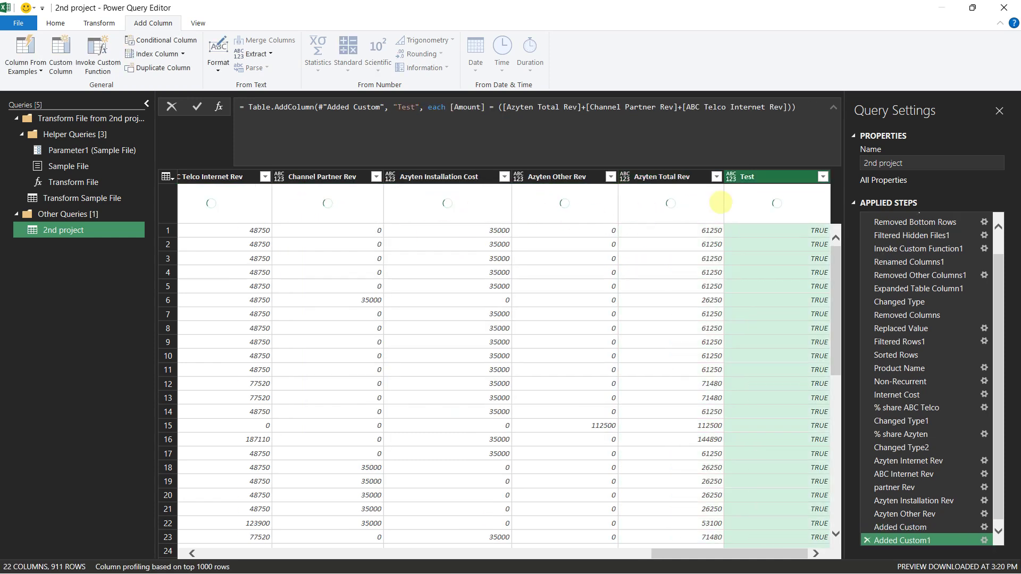
Step: Inspect the Test column's filter values without filtering, then delete the applied step that adds the column
{"action": "left_click", "coordinate": [823, 176]}
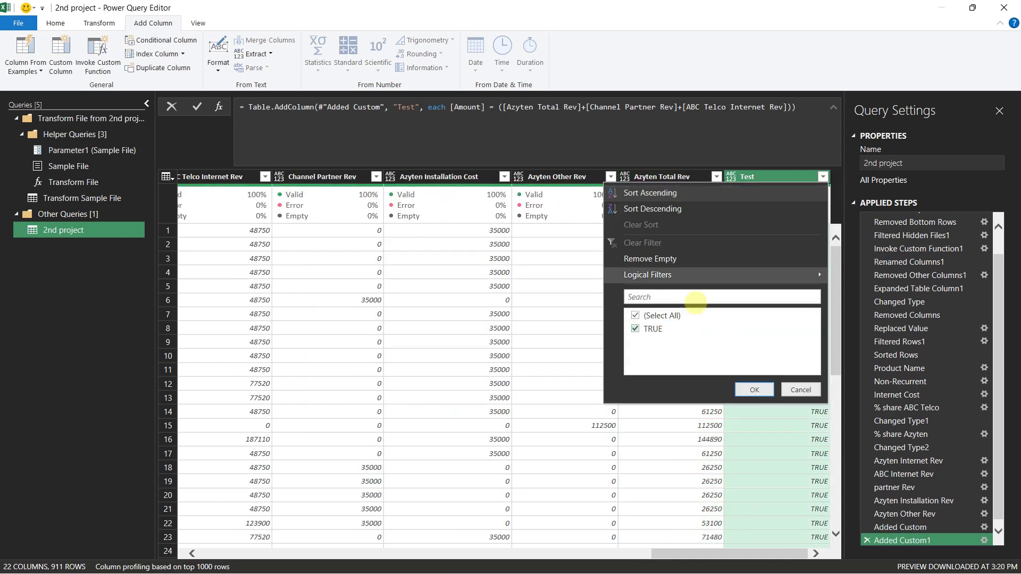
{"action": "left_click", "coordinate": [801, 390]}
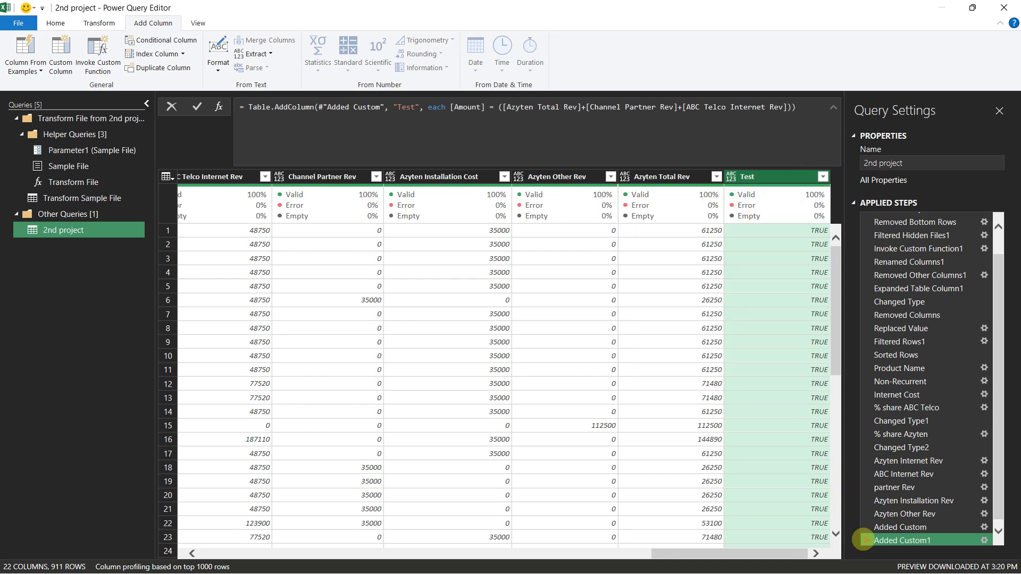
{"action": "left_click", "coordinate": [866, 540]}
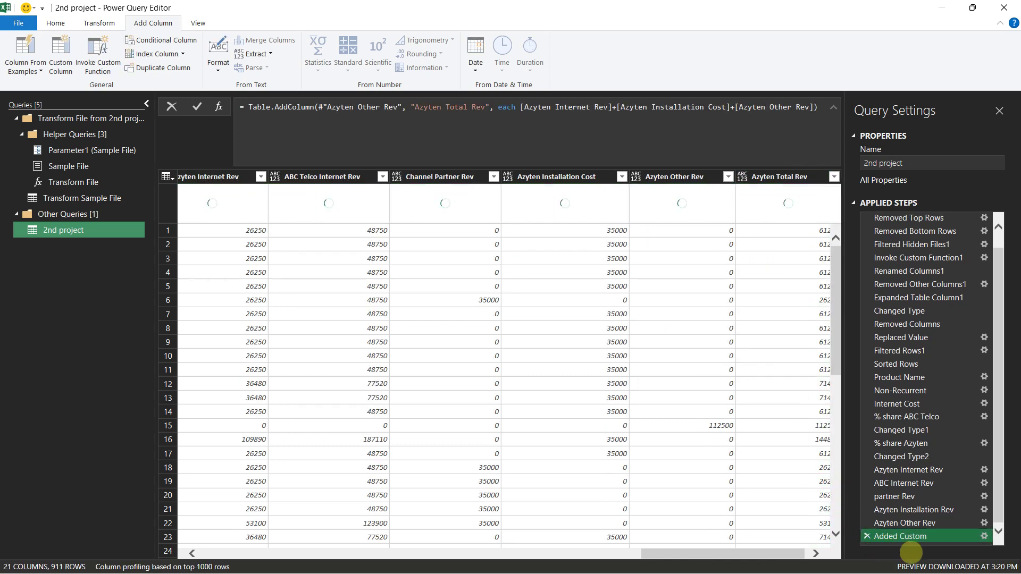
Step: Rename the last applied step, Added Custom, as Azyten Total Rev
{"action": "right_click", "coordinate": [912, 537]}
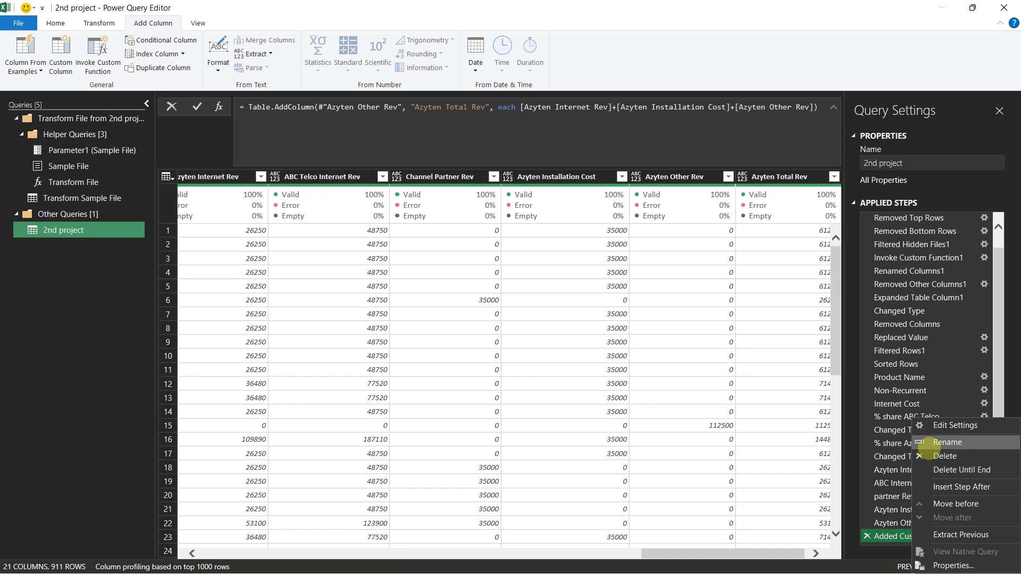
{"action": "left_click", "coordinate": [931, 443]}
{"action": "type", "text": "Azyten Total Rev"}
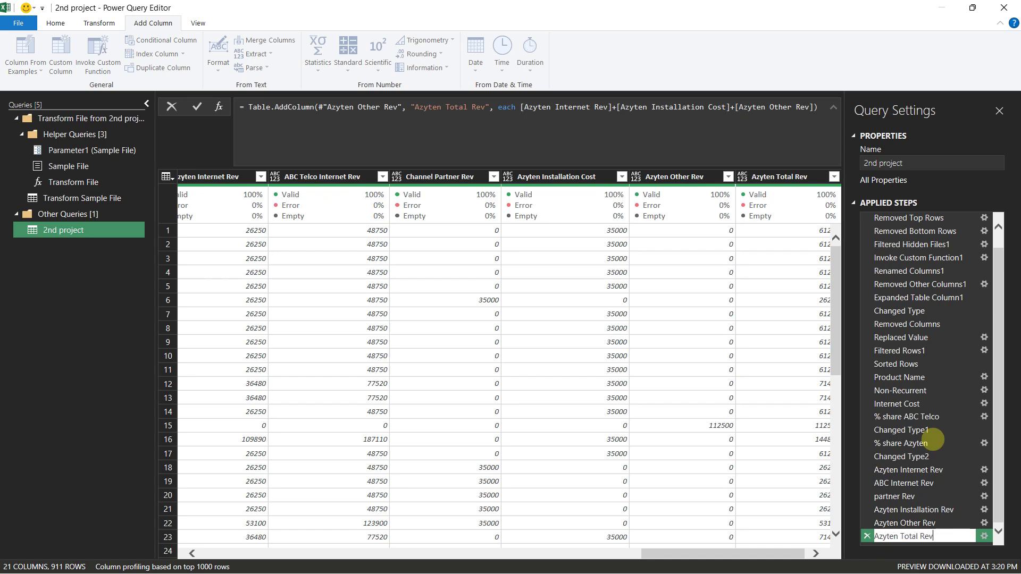
{"action": "key", "text": "Return"}
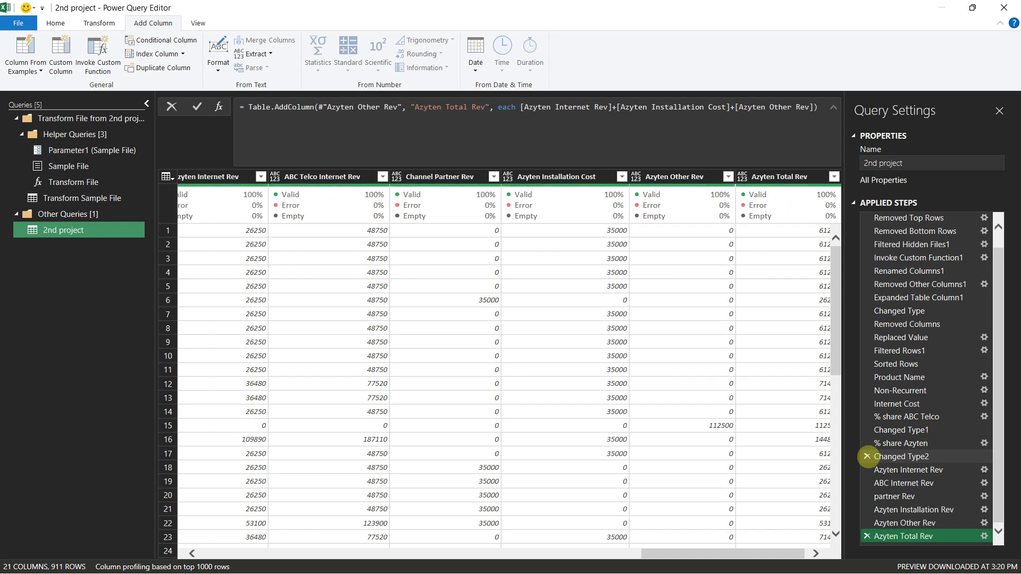
Step: Remove the Balance and Allocation columns from the 2nd project query
{"action": "left_click_drag", "start_coordinate": [716, 554], "coordinate": [299, 566]}
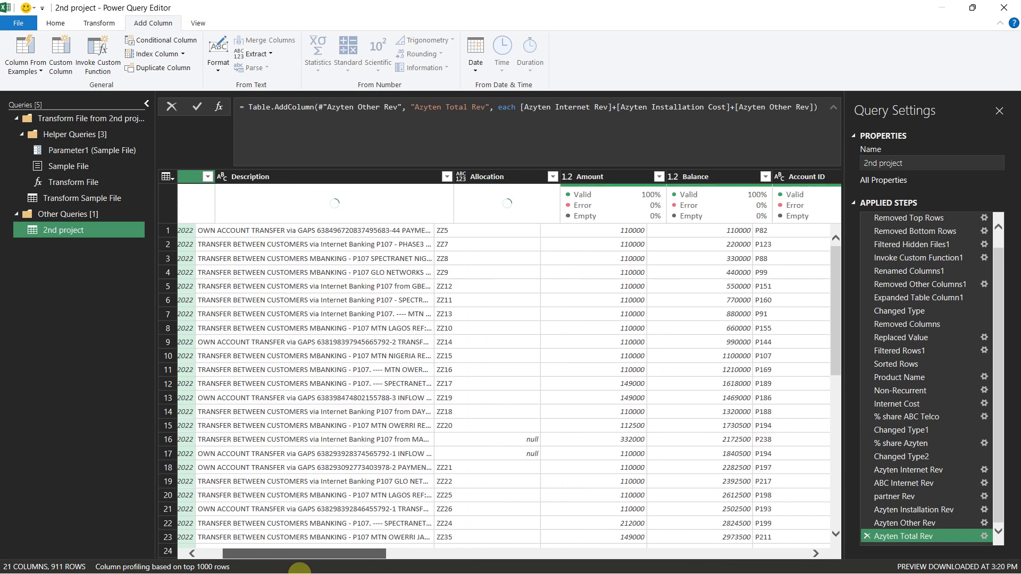
{"action": "left_click_drag", "start_coordinate": [299, 567], "coordinate": [742, 565]}
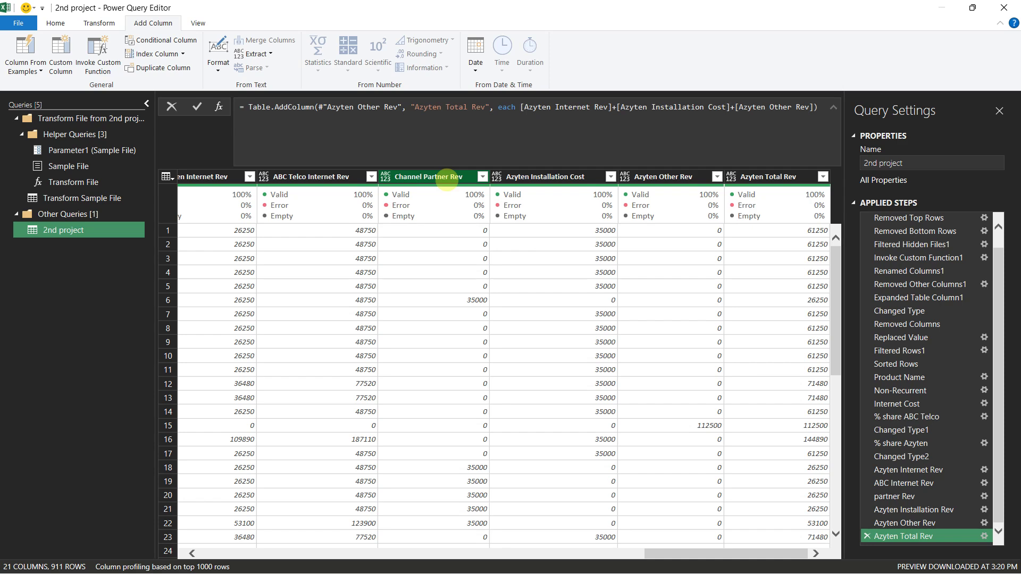
{"action": "left_click_drag", "start_coordinate": [655, 553], "coordinate": [274, 556]}
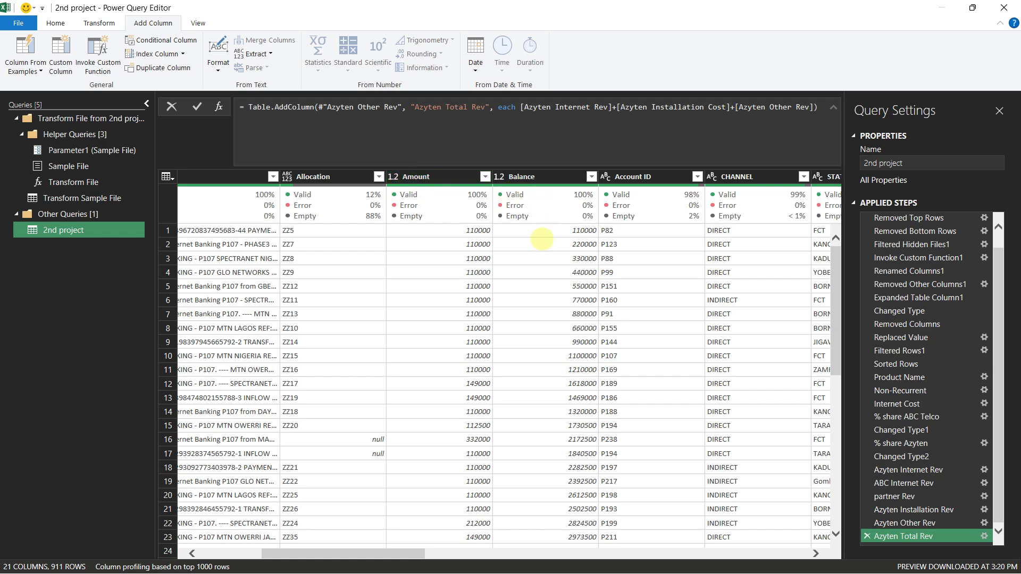
{"action": "left_click", "coordinate": [552, 175]}
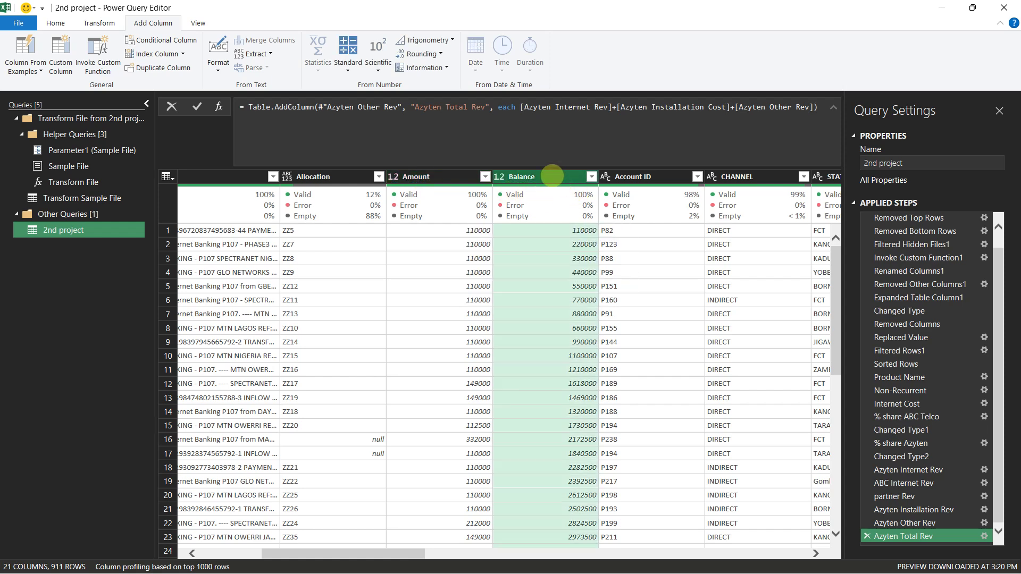
{"action": "key", "text": "Delete"}
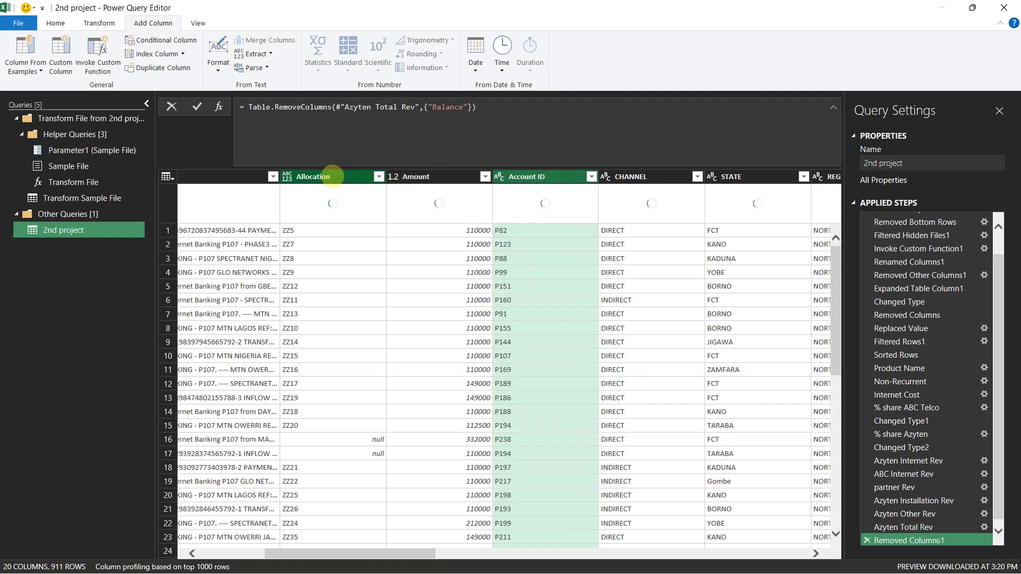
{"action": "key", "text": "Delete"}
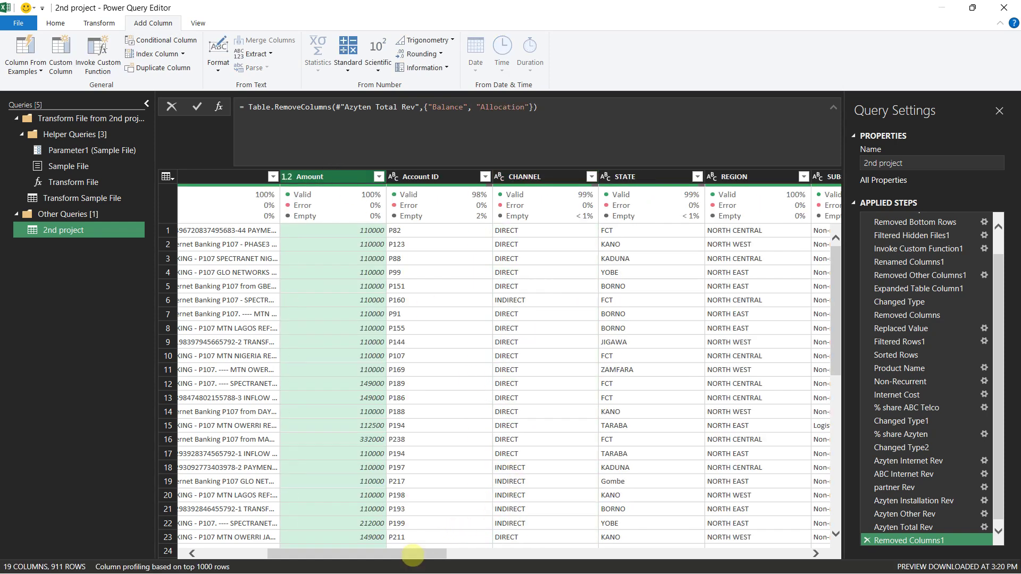
{"action": "left_click_drag", "start_coordinate": [413, 554], "coordinate": [273, 567]}
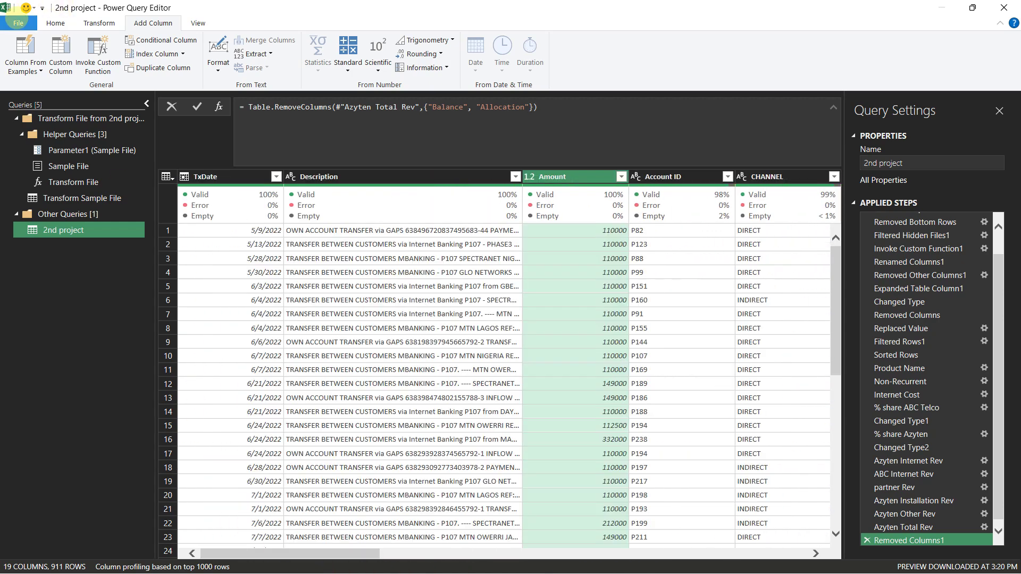
{"action": "left_click", "coordinate": [19, 23]}
{"action": "left_click", "coordinate": [28, 46]}
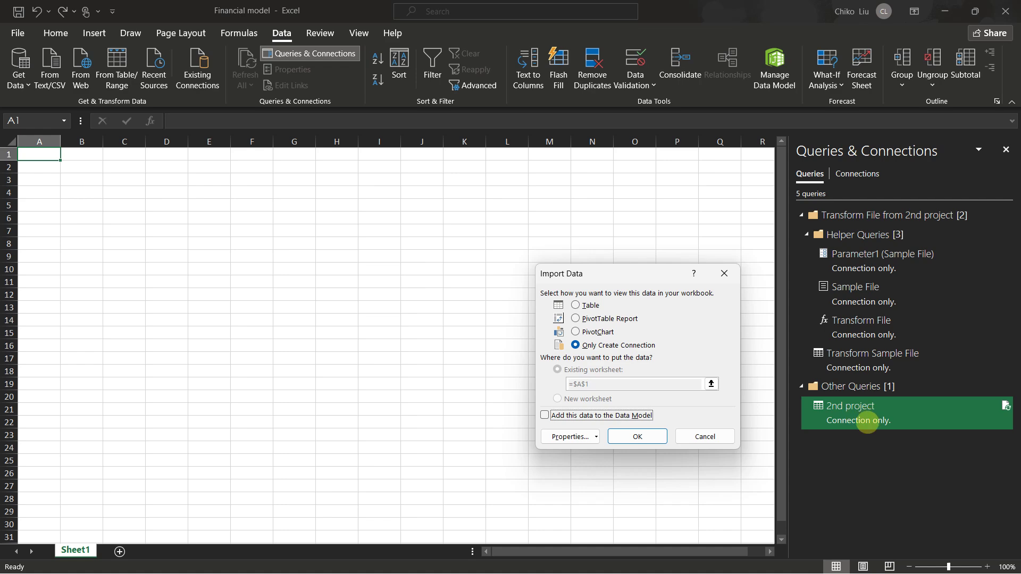
{"action": "left_click", "coordinate": [711, 432]}
{"action": "right_click", "coordinate": [843, 407]}
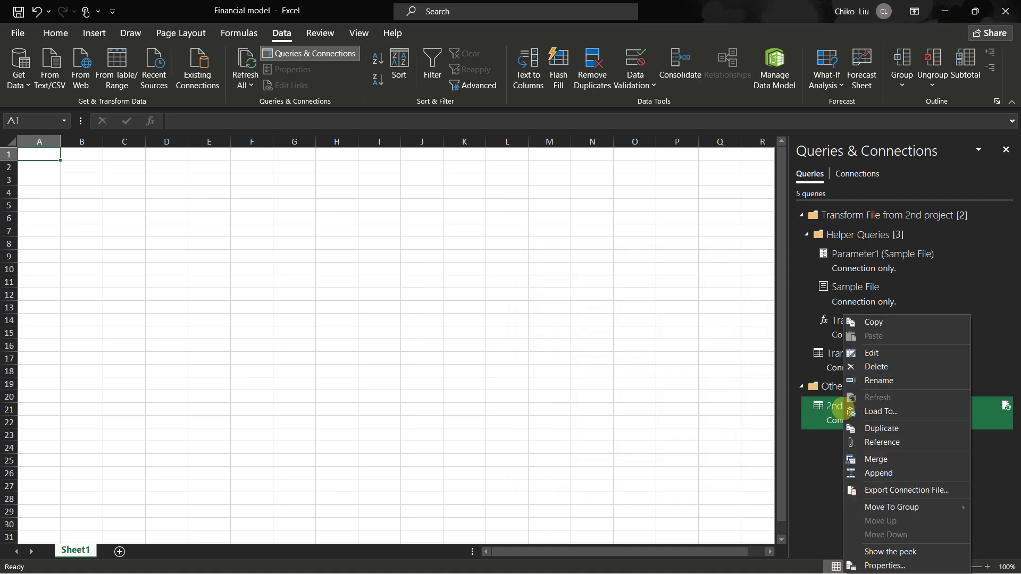
{"action": "left_click", "coordinate": [846, 353]}
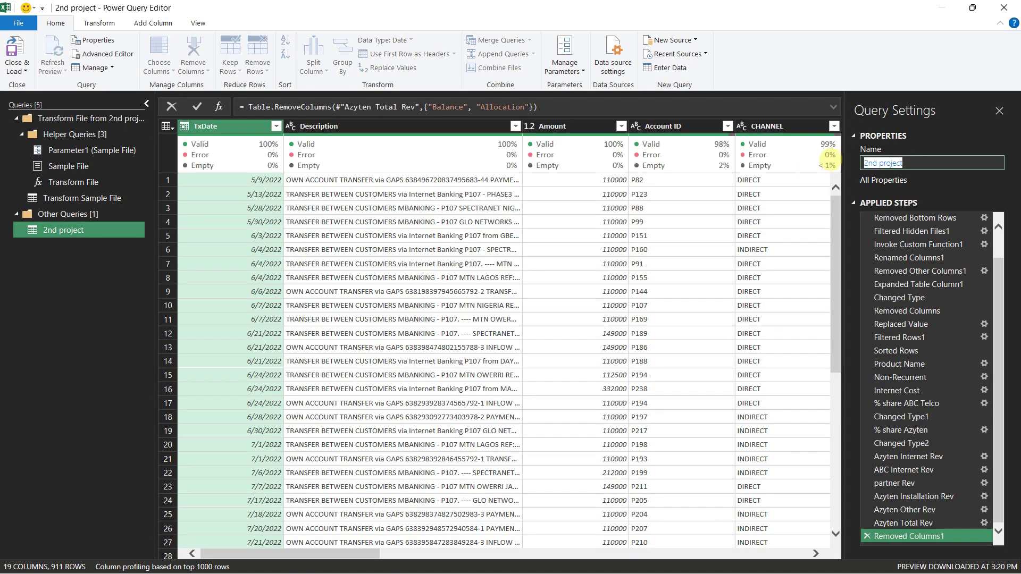
Step: Rename the 2nd project query as Azyten SOA FInancial Model, then close the query editor and load the changes
{"action": "type", "text": "Financial Model"}
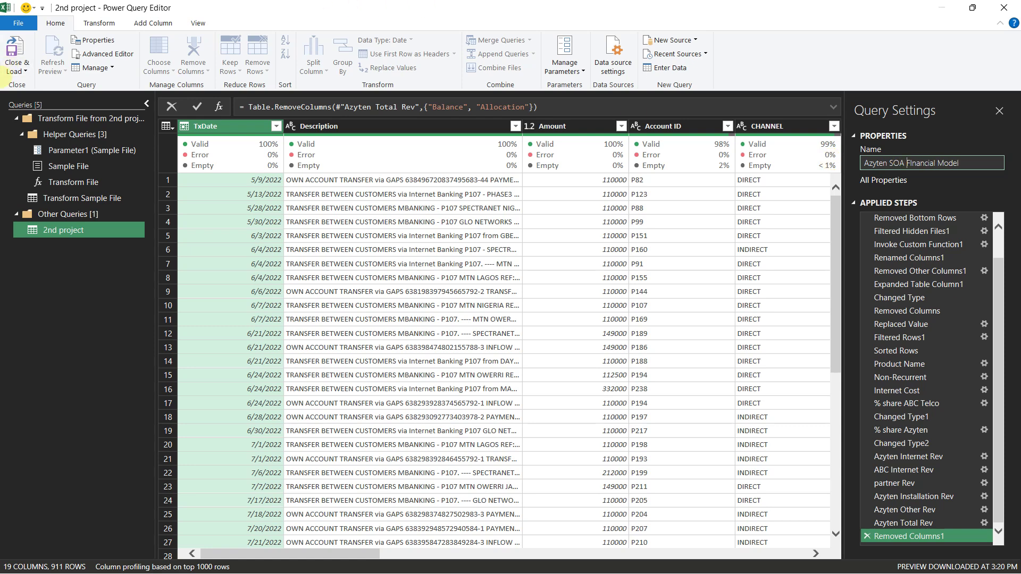
{"action": "left_click", "coordinate": [15, 71]}
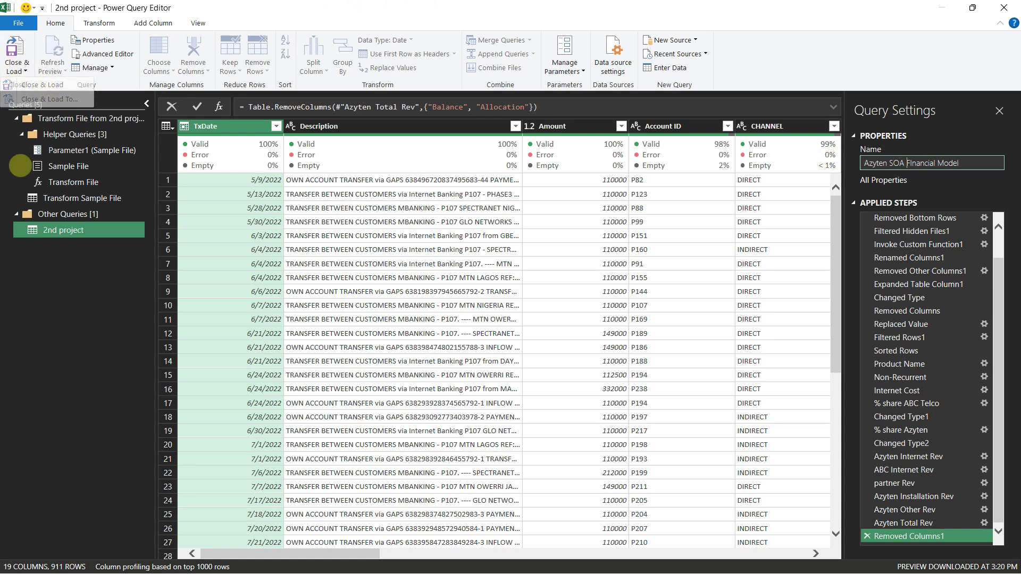
{"action": "left_click", "coordinate": [17, 69]}
{"action": "left_click", "coordinate": [38, 84]}
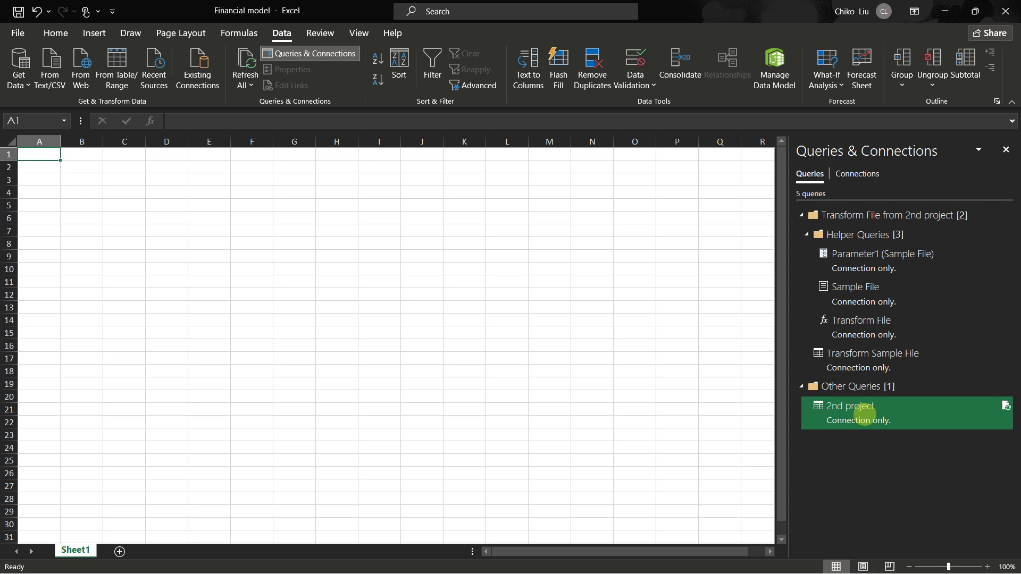
Step: Load the Azyten SOA FInancial Model query as a table in a new worksheet
{"action": "right_click", "coordinate": [850, 408]}
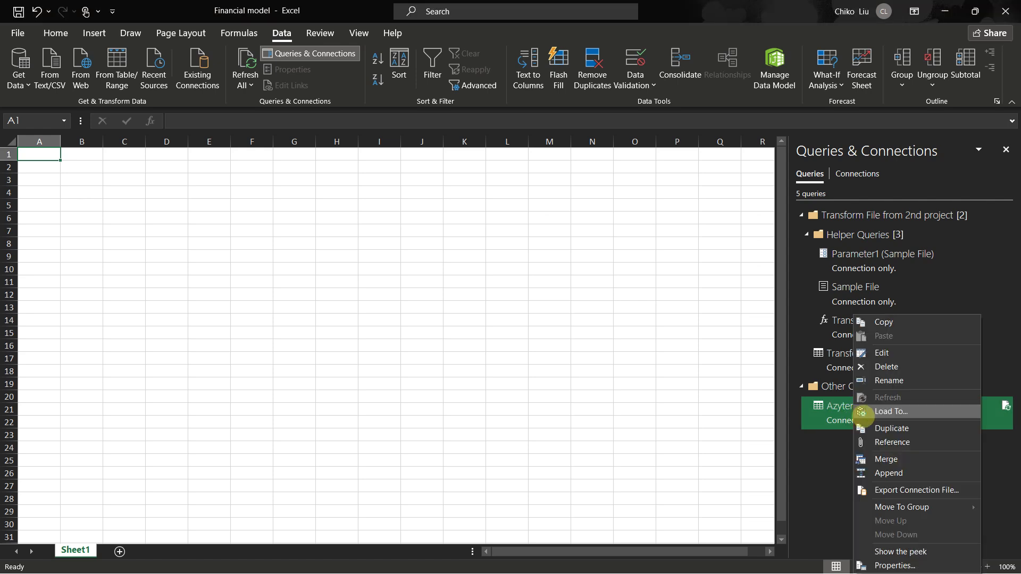
{"action": "left_click", "coordinate": [878, 410]}
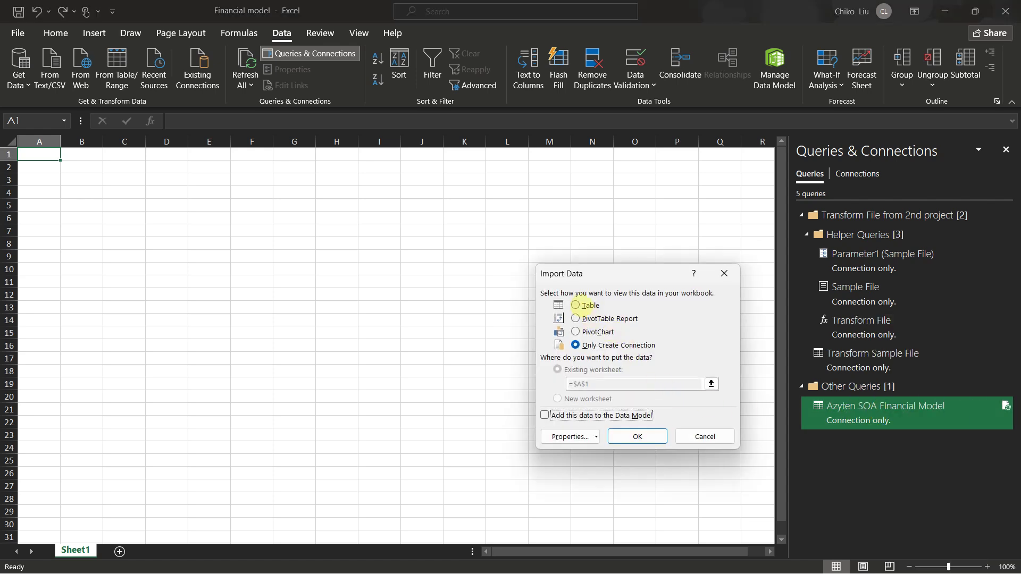
{"action": "left_click", "coordinate": [575, 305]}
{"action": "left_click", "coordinate": [556, 399]}
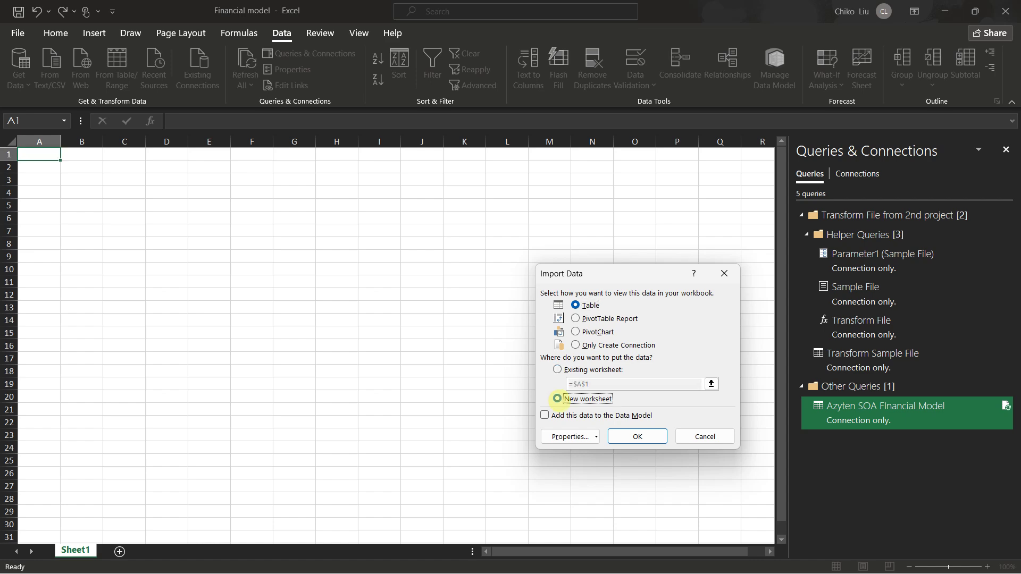
{"action": "left_click", "coordinate": [640, 437]}
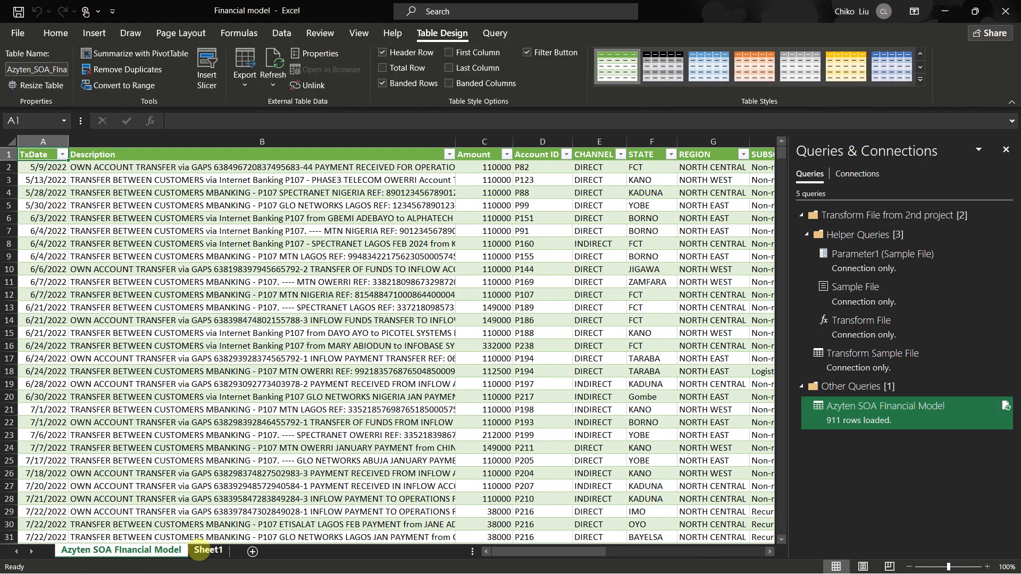
Step: Delete the empty Sheet1 worksheet from the workbook
{"action": "left_click", "coordinate": [199, 550]}
{"action": "right_click", "coordinate": [199, 550]}
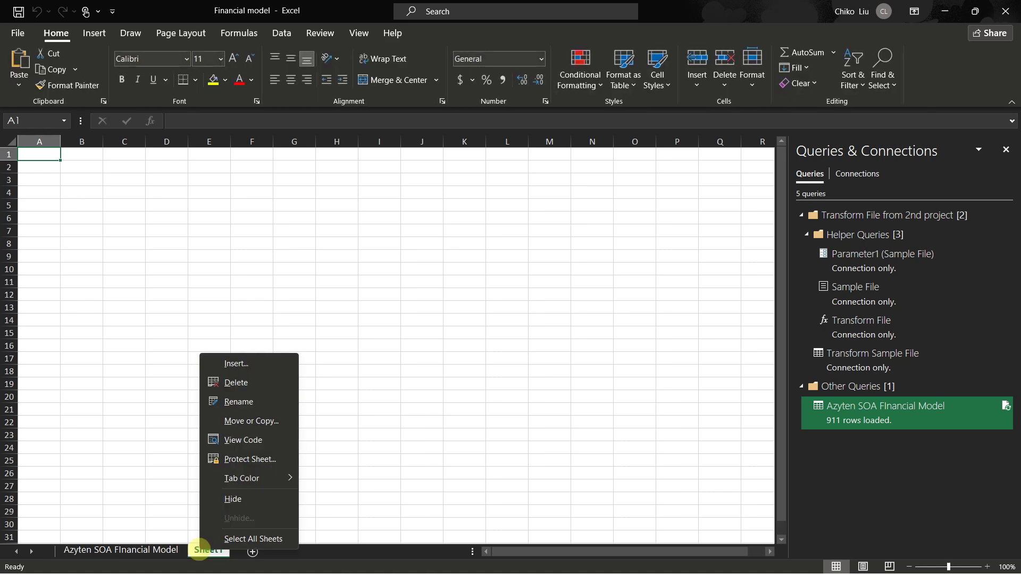
{"action": "left_click", "coordinate": [214, 391]}
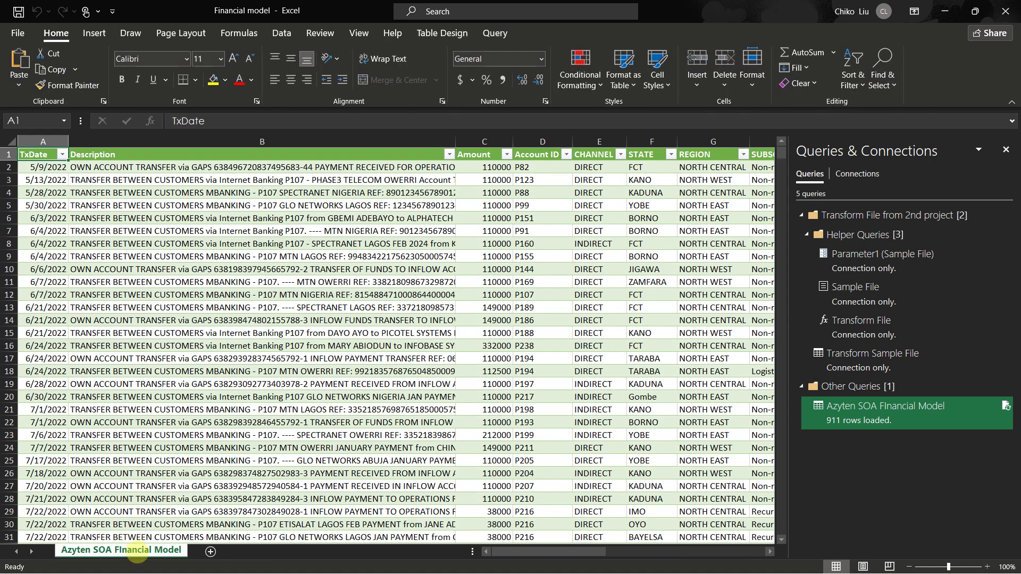
Step: Create a PivotTable from the Azyten_SOA_FInancial_Model table on a new worksheet, adding the data to the Data Model
{"action": "mouse_move", "coordinate": [509, 553]}
{"action": "left_mouse_down"}
{"action": "mouse_move", "coordinate": [682, 558]}
{"action": "mouse_move", "coordinate": [499, 568]}
{"action": "left_mouse_up"}
{"action": "left_click", "coordinate": [79, 180]}
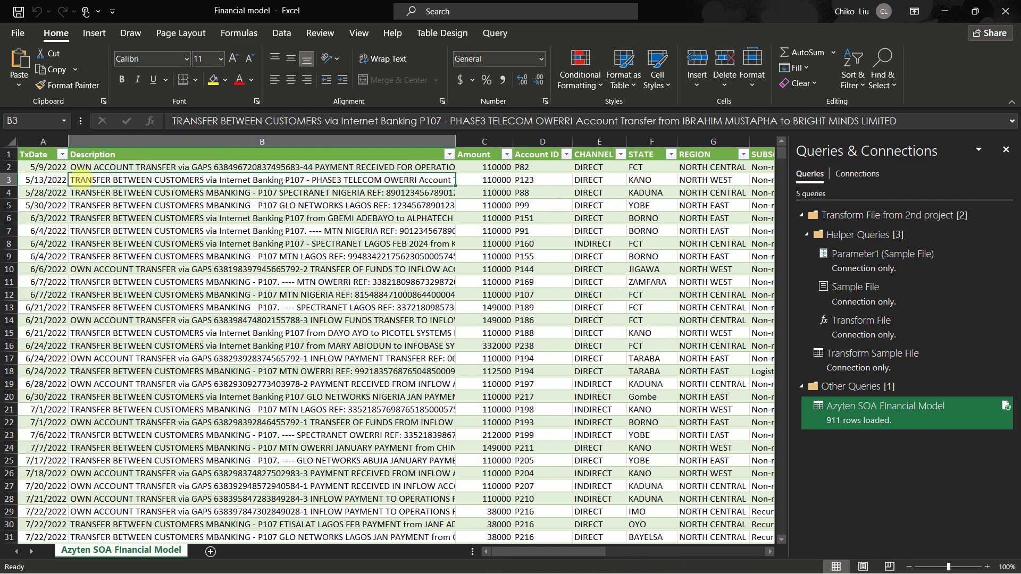
{"action": "left_click", "coordinate": [94, 33]}
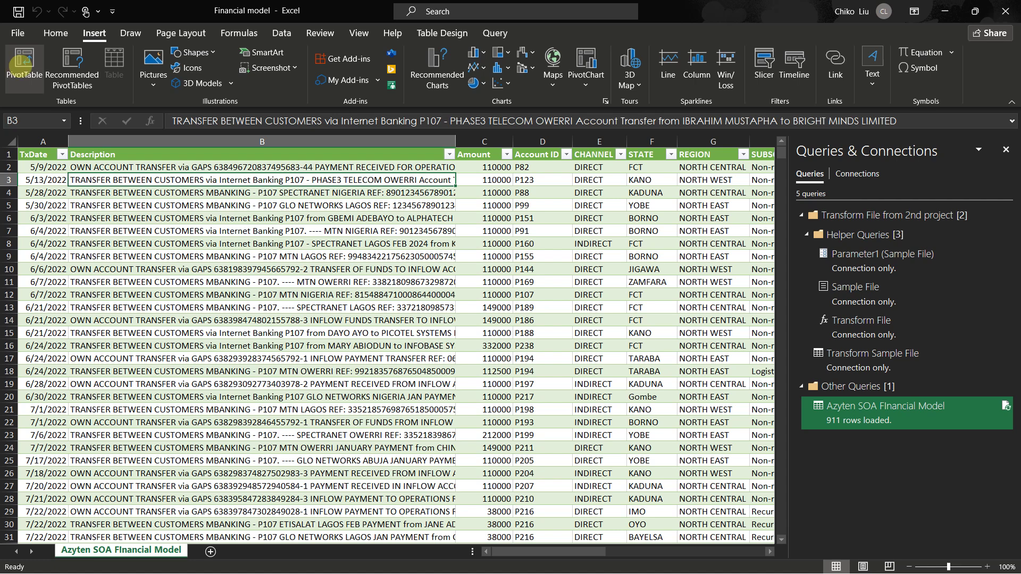
{"action": "left_click", "coordinate": [24, 61]}
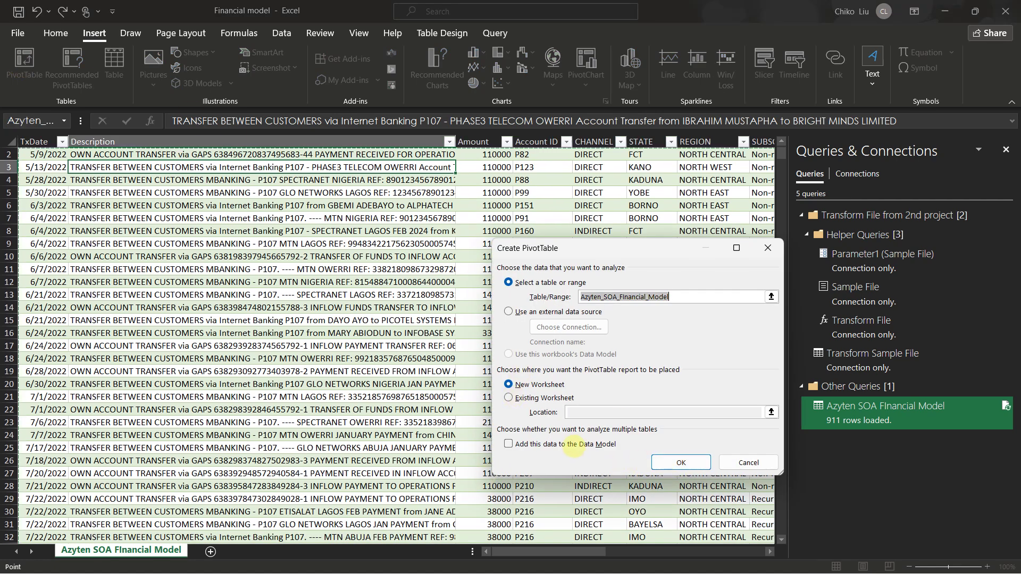
{"action": "left_click", "coordinate": [573, 444]}
{"action": "left_click", "coordinate": [681, 463]}
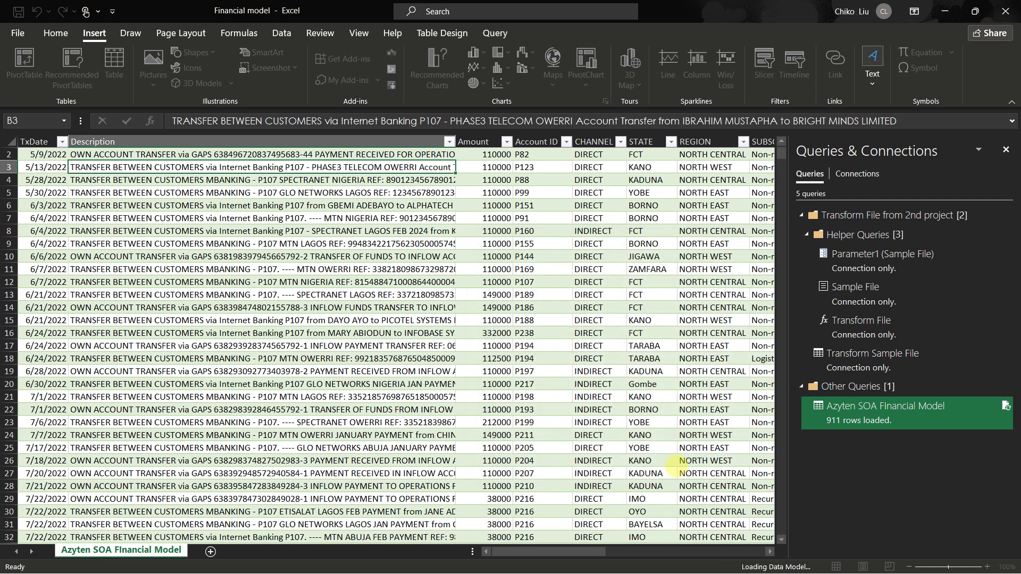